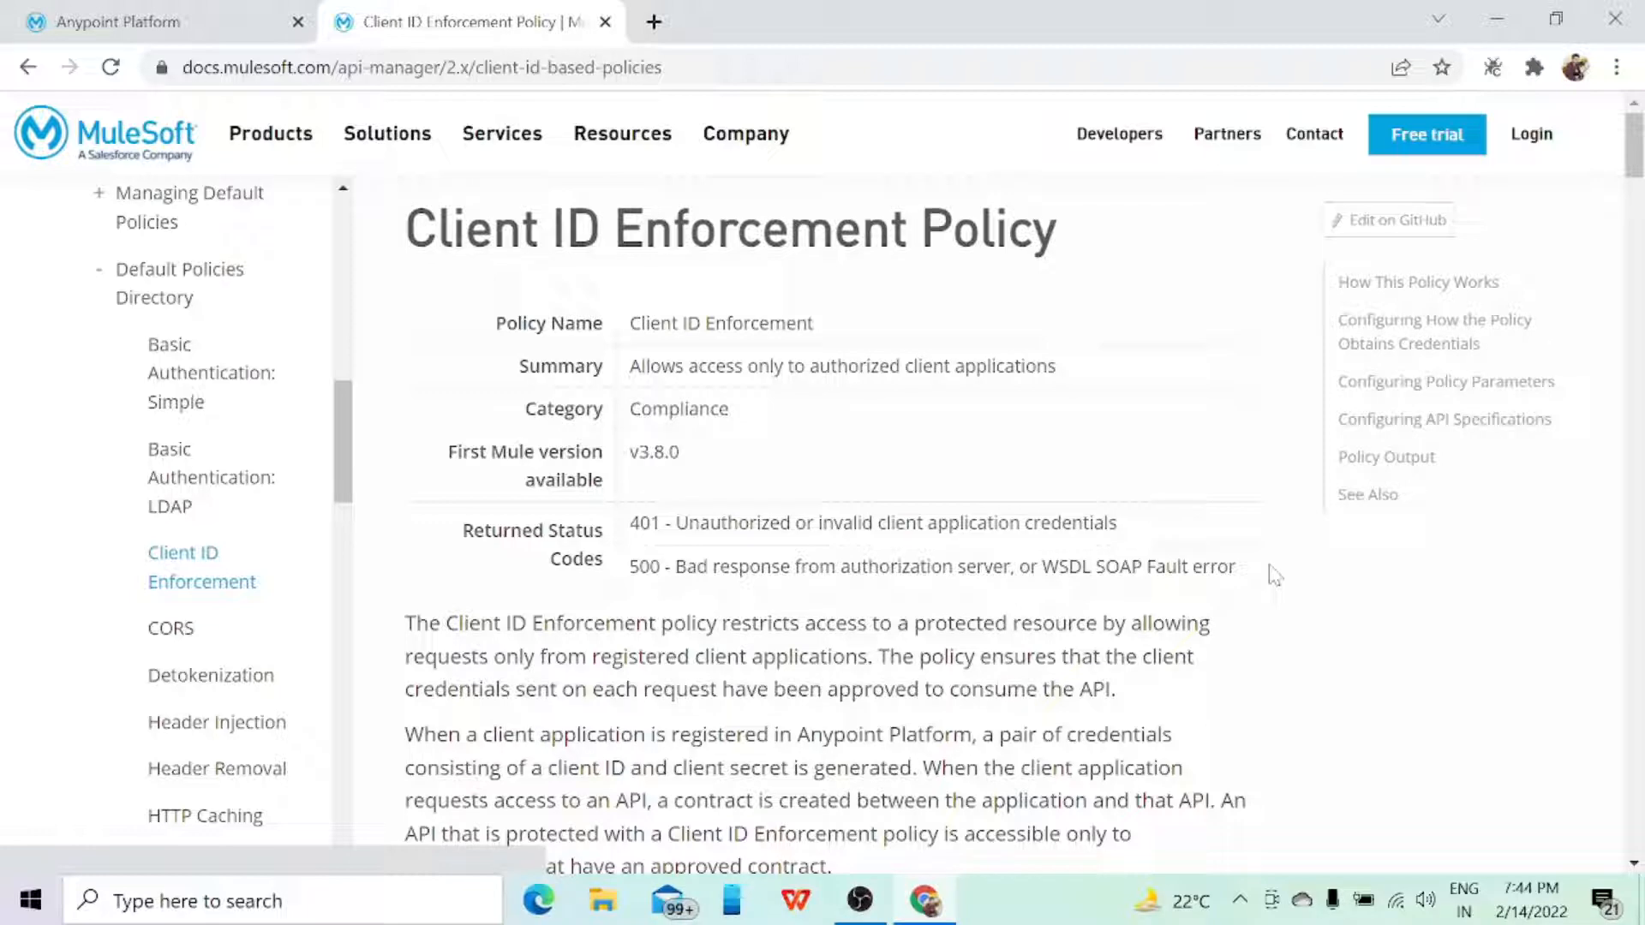
Step: Switch from the Client ID Enforcement documentation to Anypoint Platform and sign in with the prefilled credentials
scroll(1274, 574, down, 3)
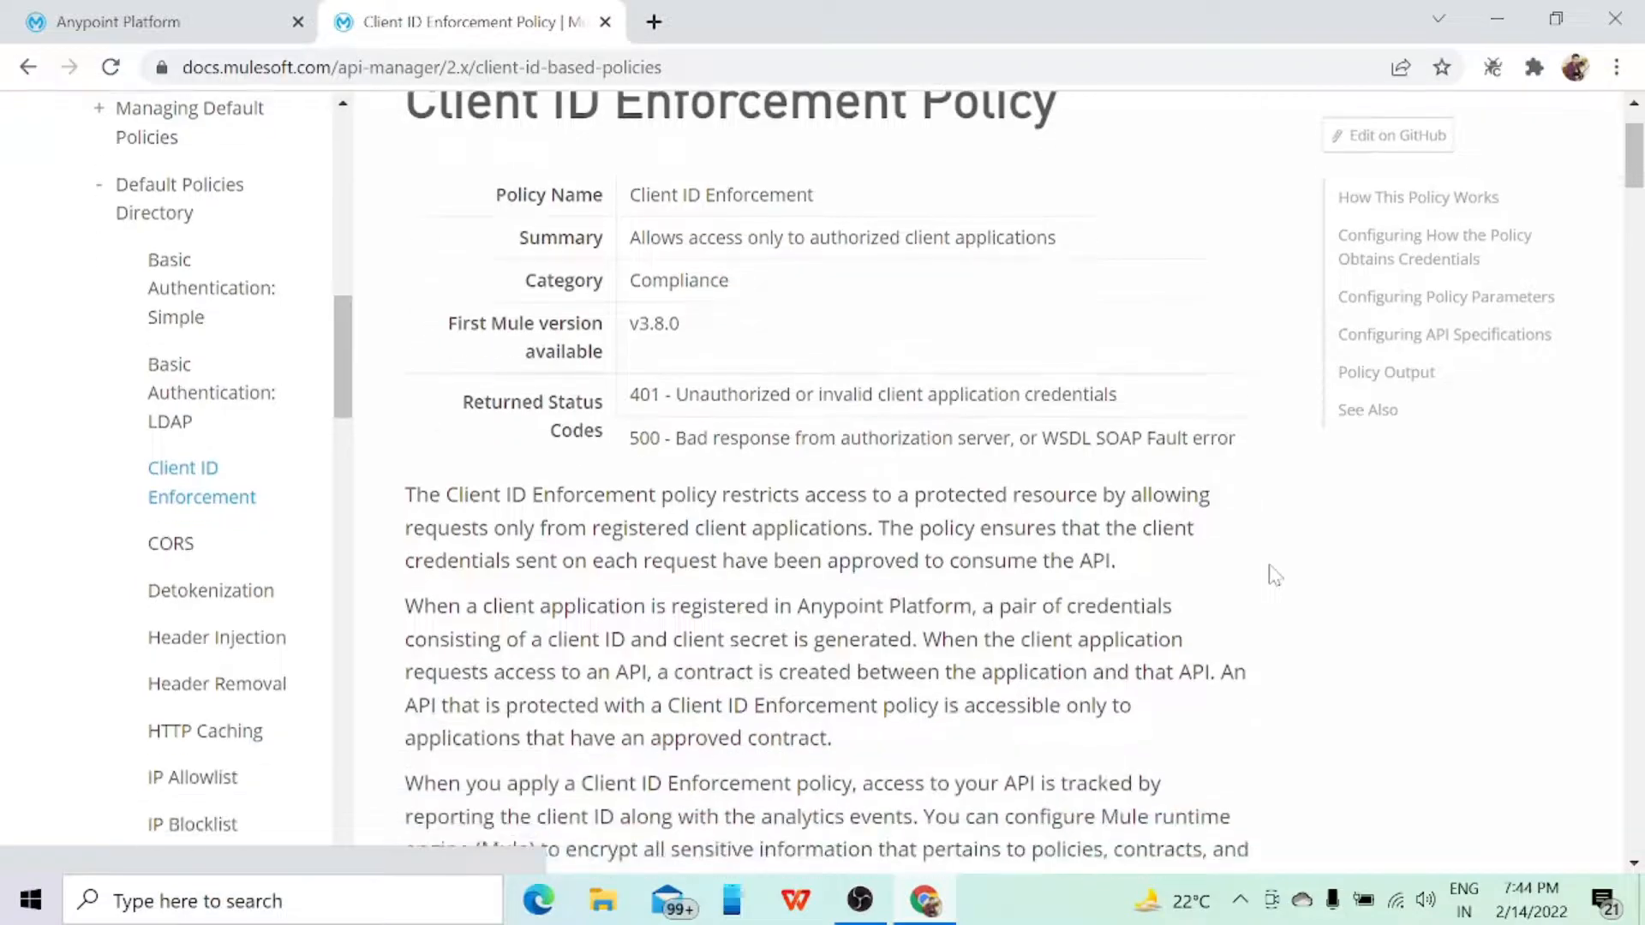
scroll(1274, 574, up, 4)
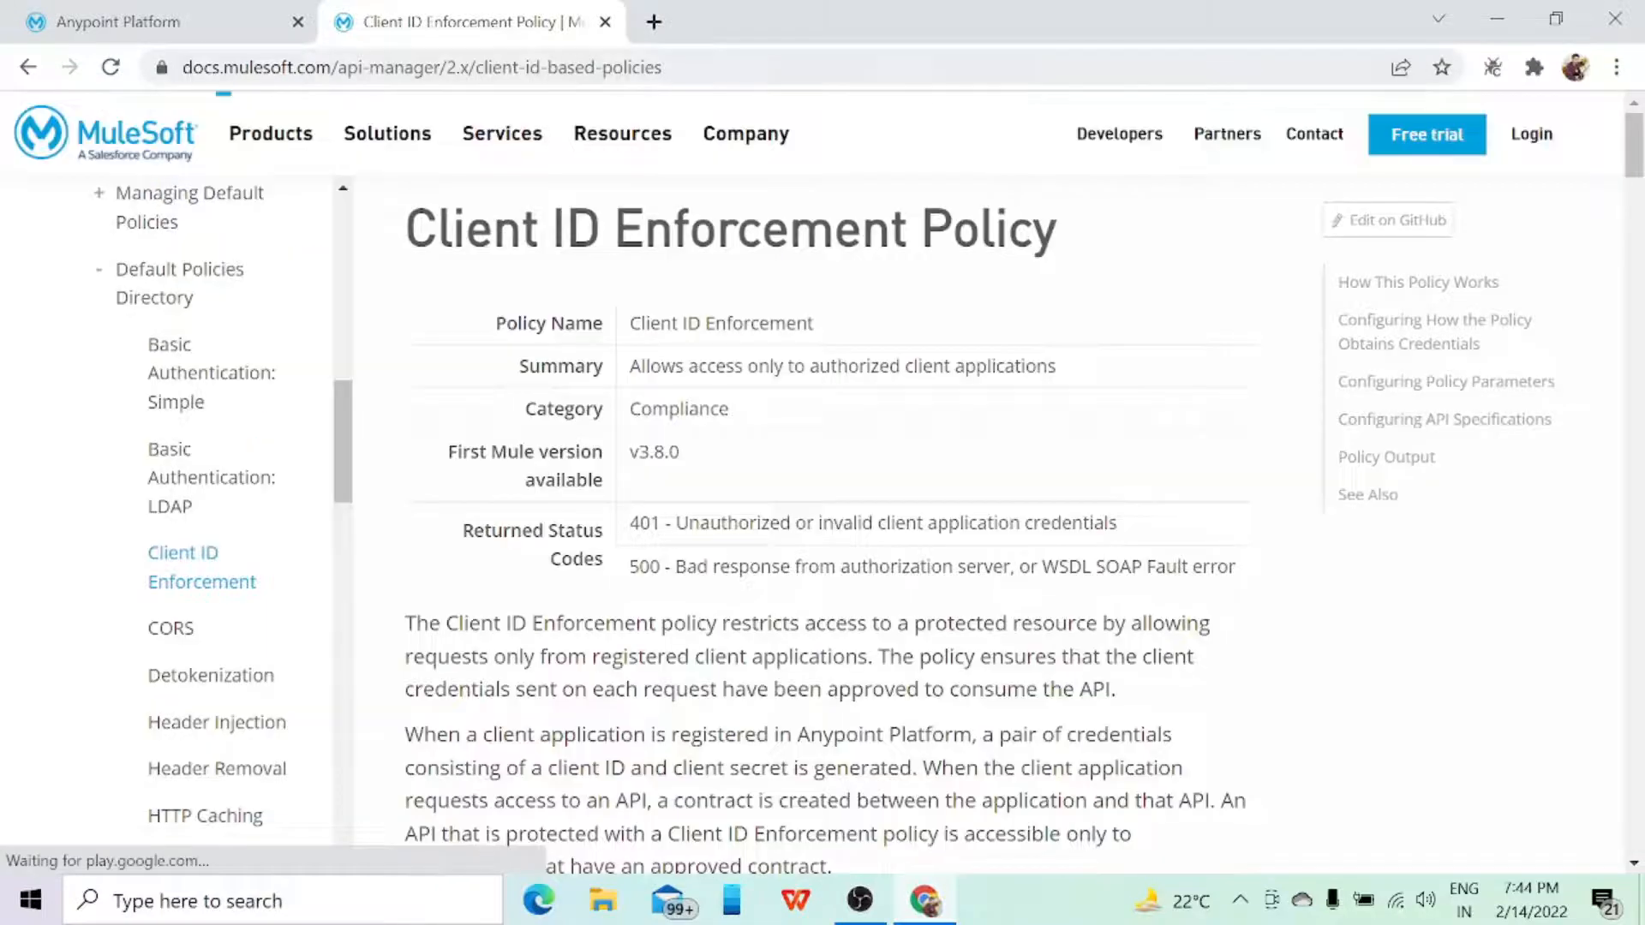
click(193, 42)
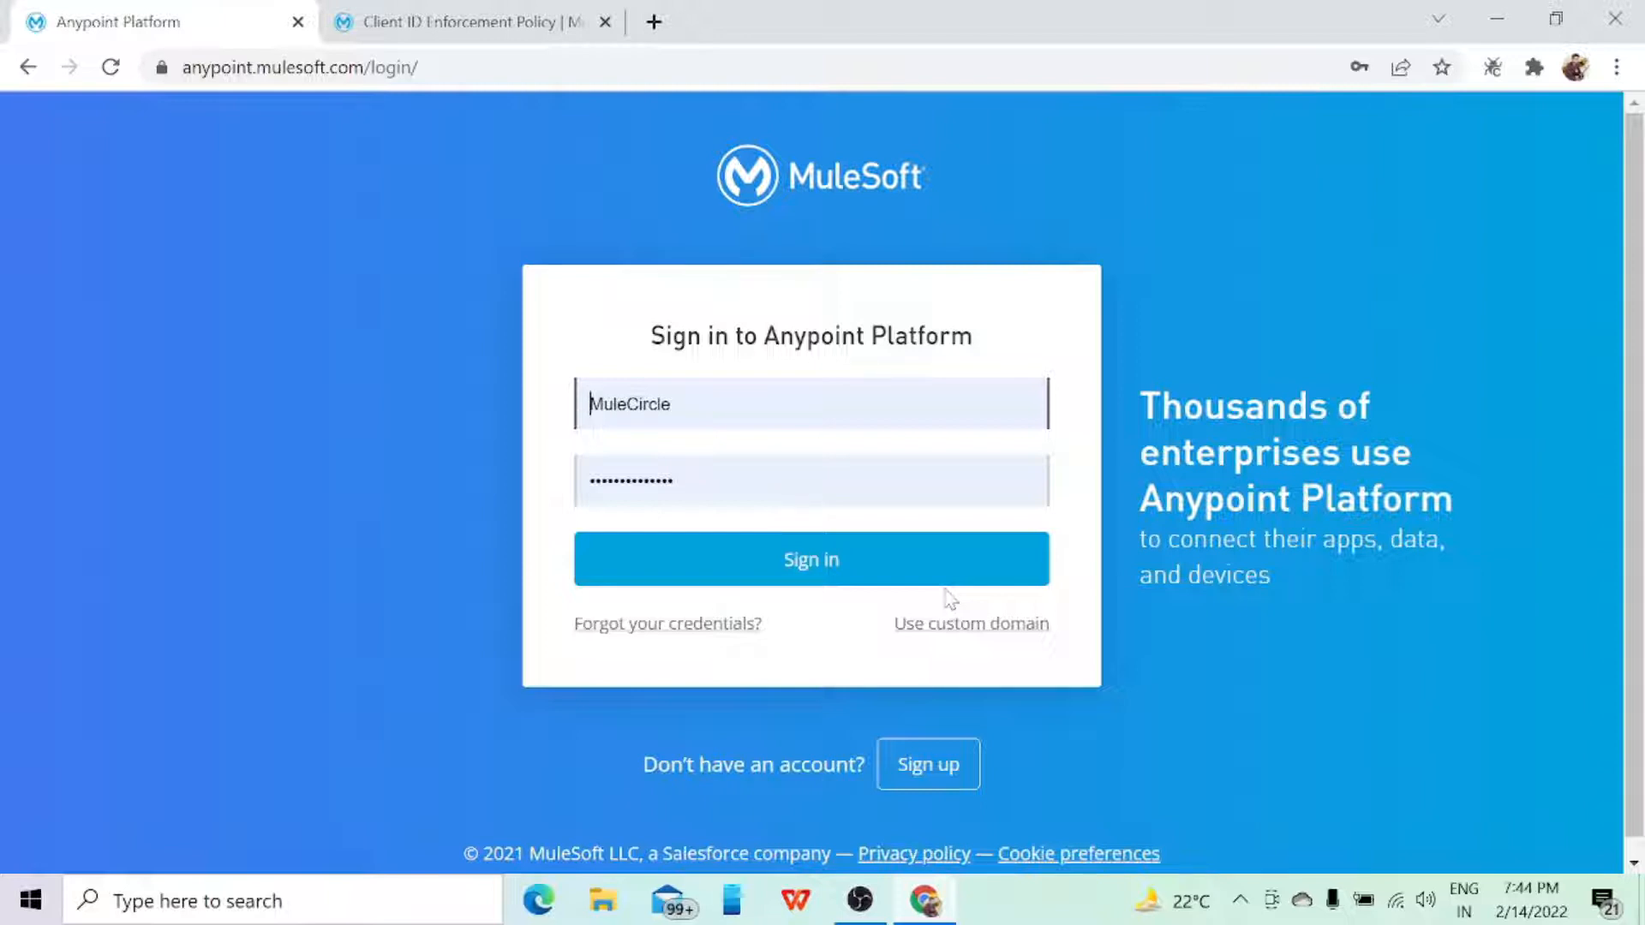
click(856, 580)
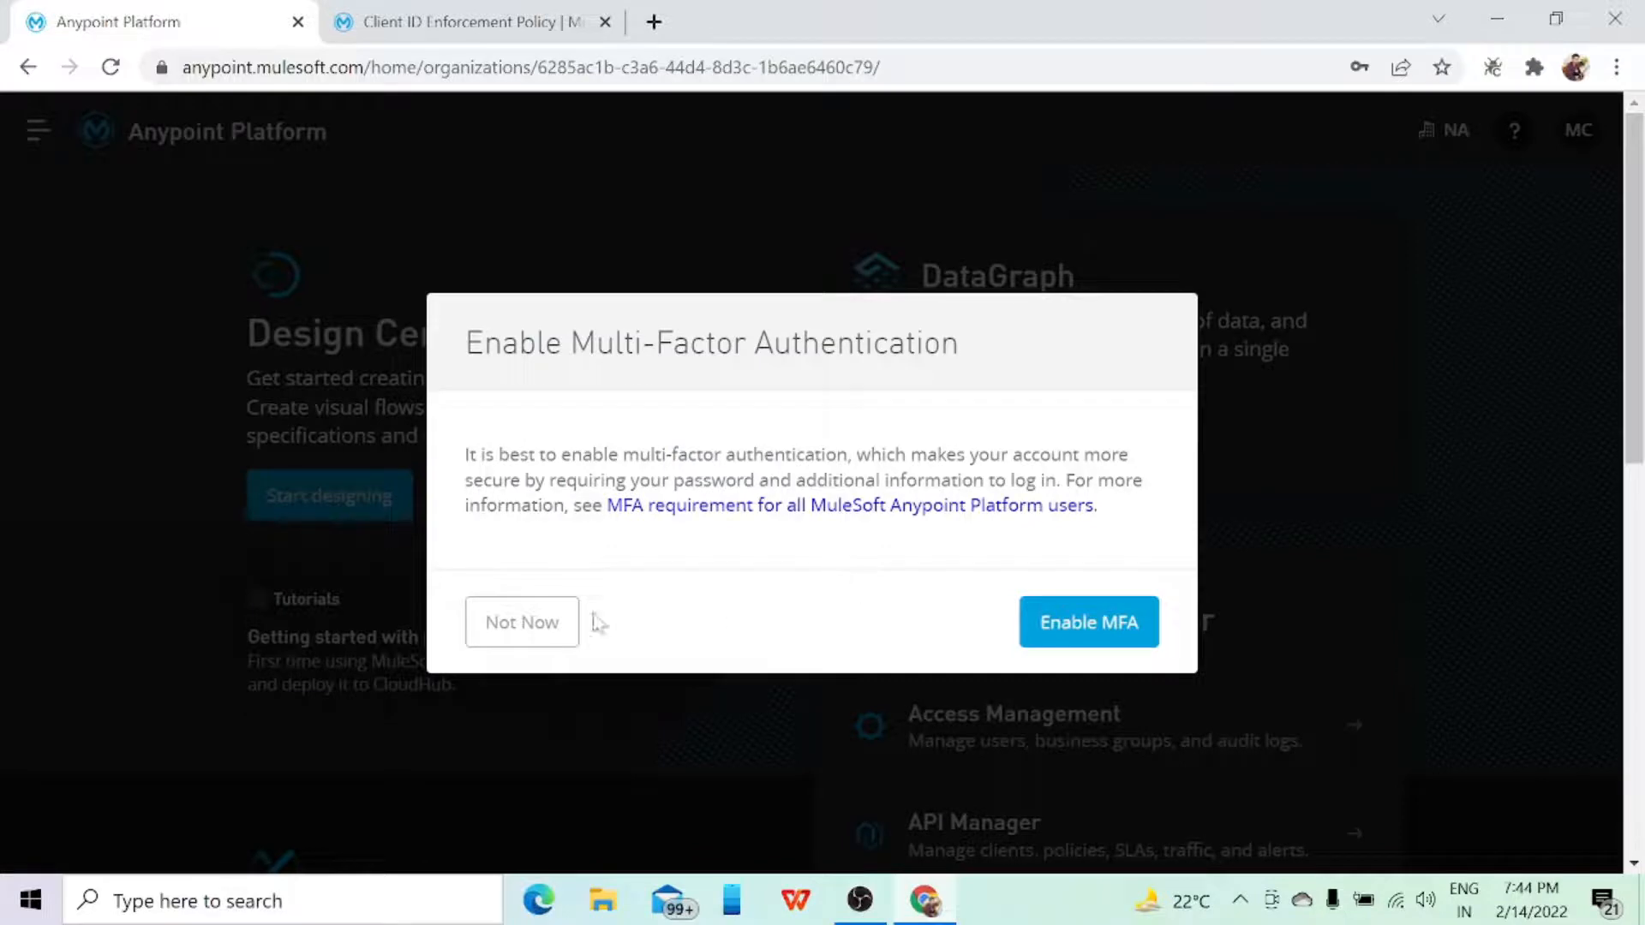
click(539, 640)
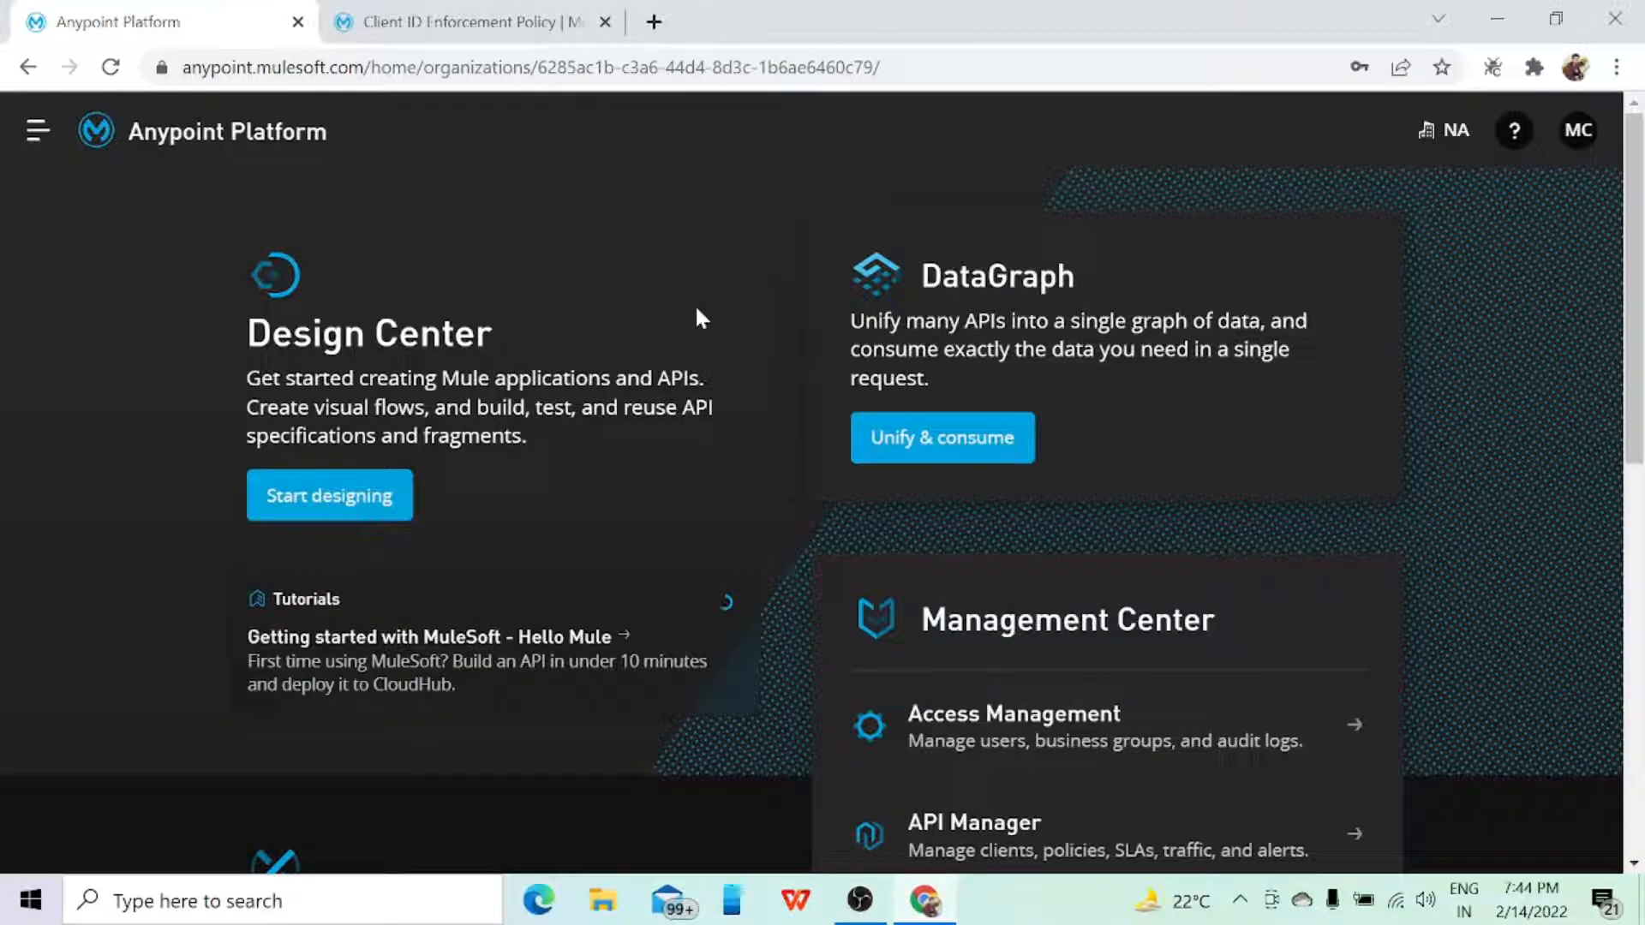
Step: Open the client-id-policy API specification in Design Center and enlarge its code editor by collapsing the suggestions area
click(367, 516)
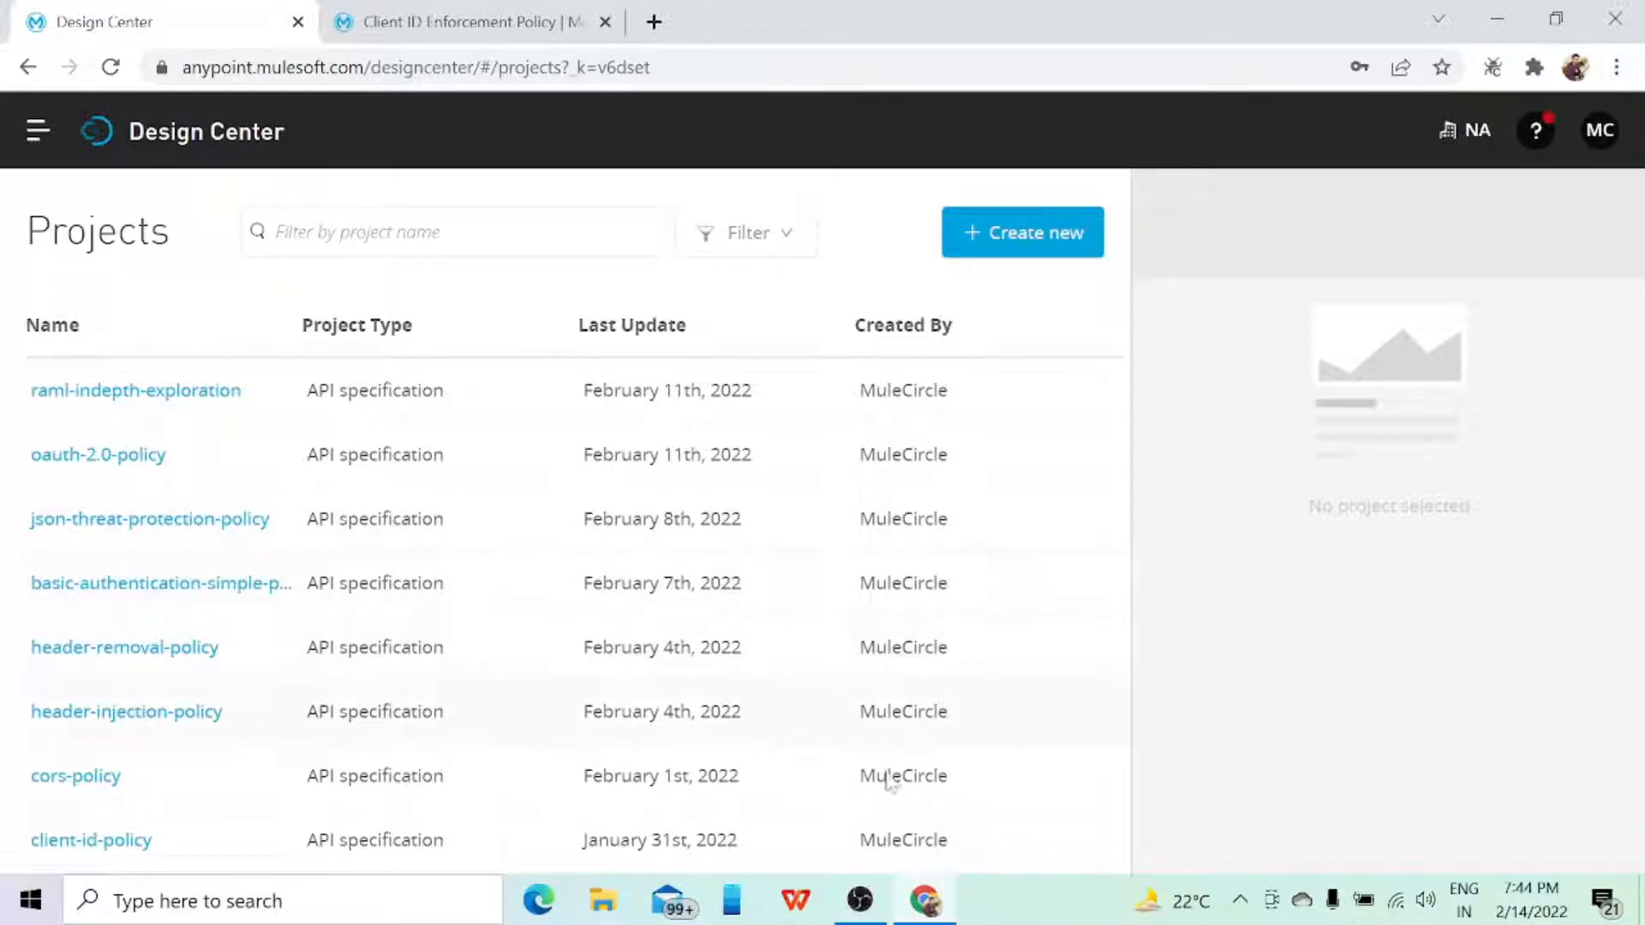
click(97, 840)
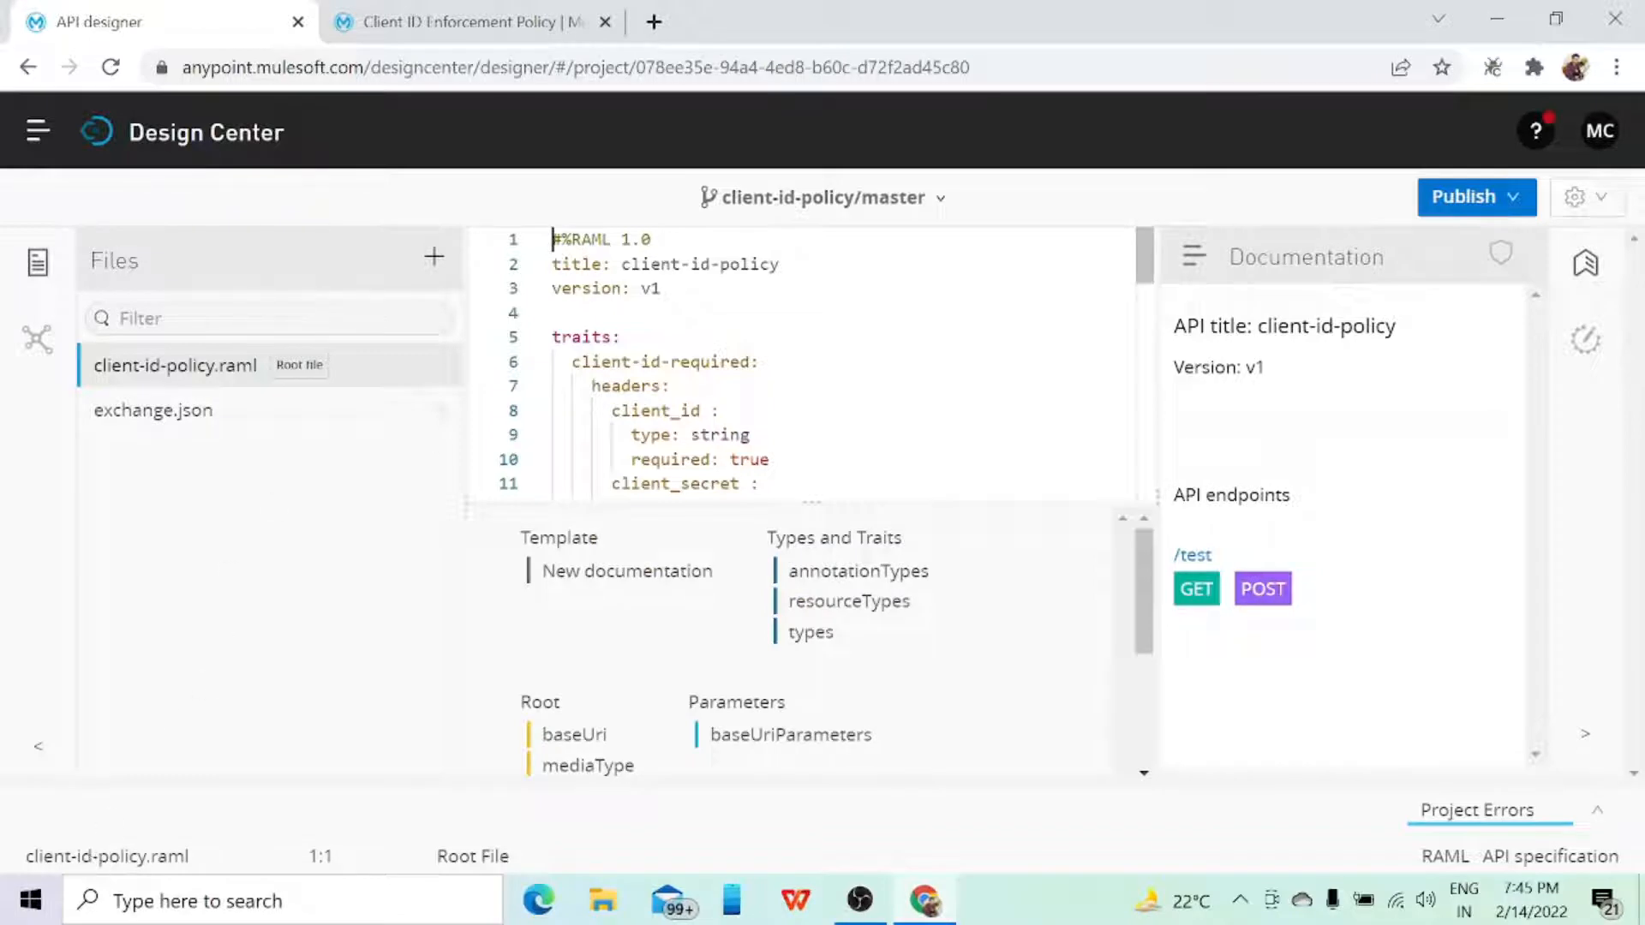
drag(959, 503, 959, 775)
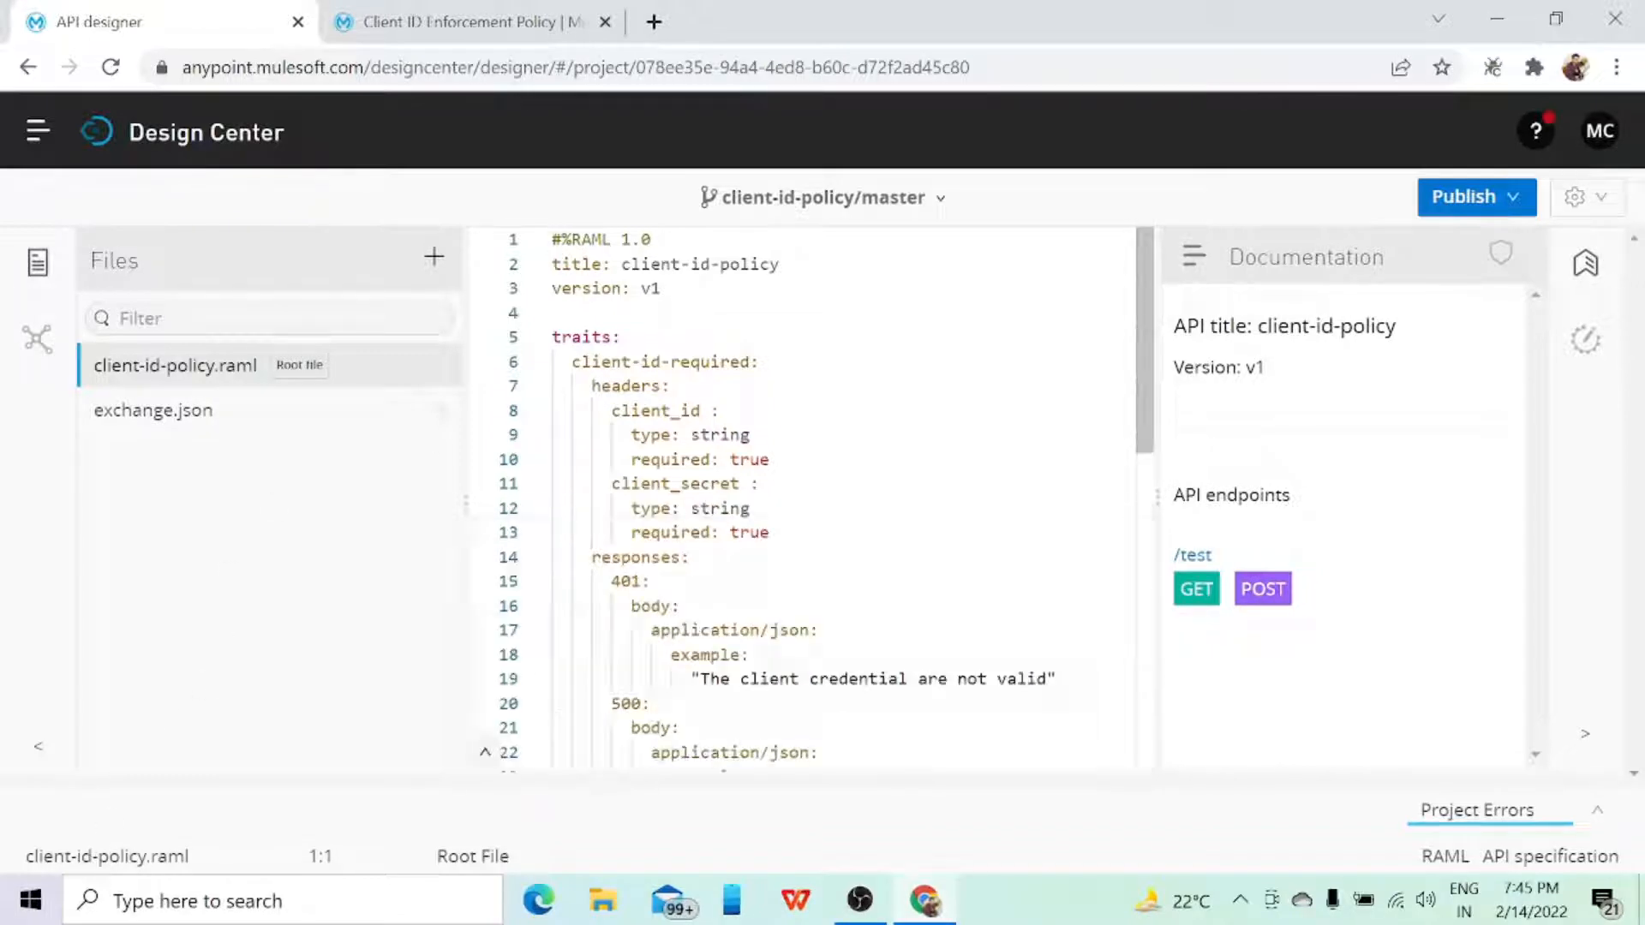
click(959, 775)
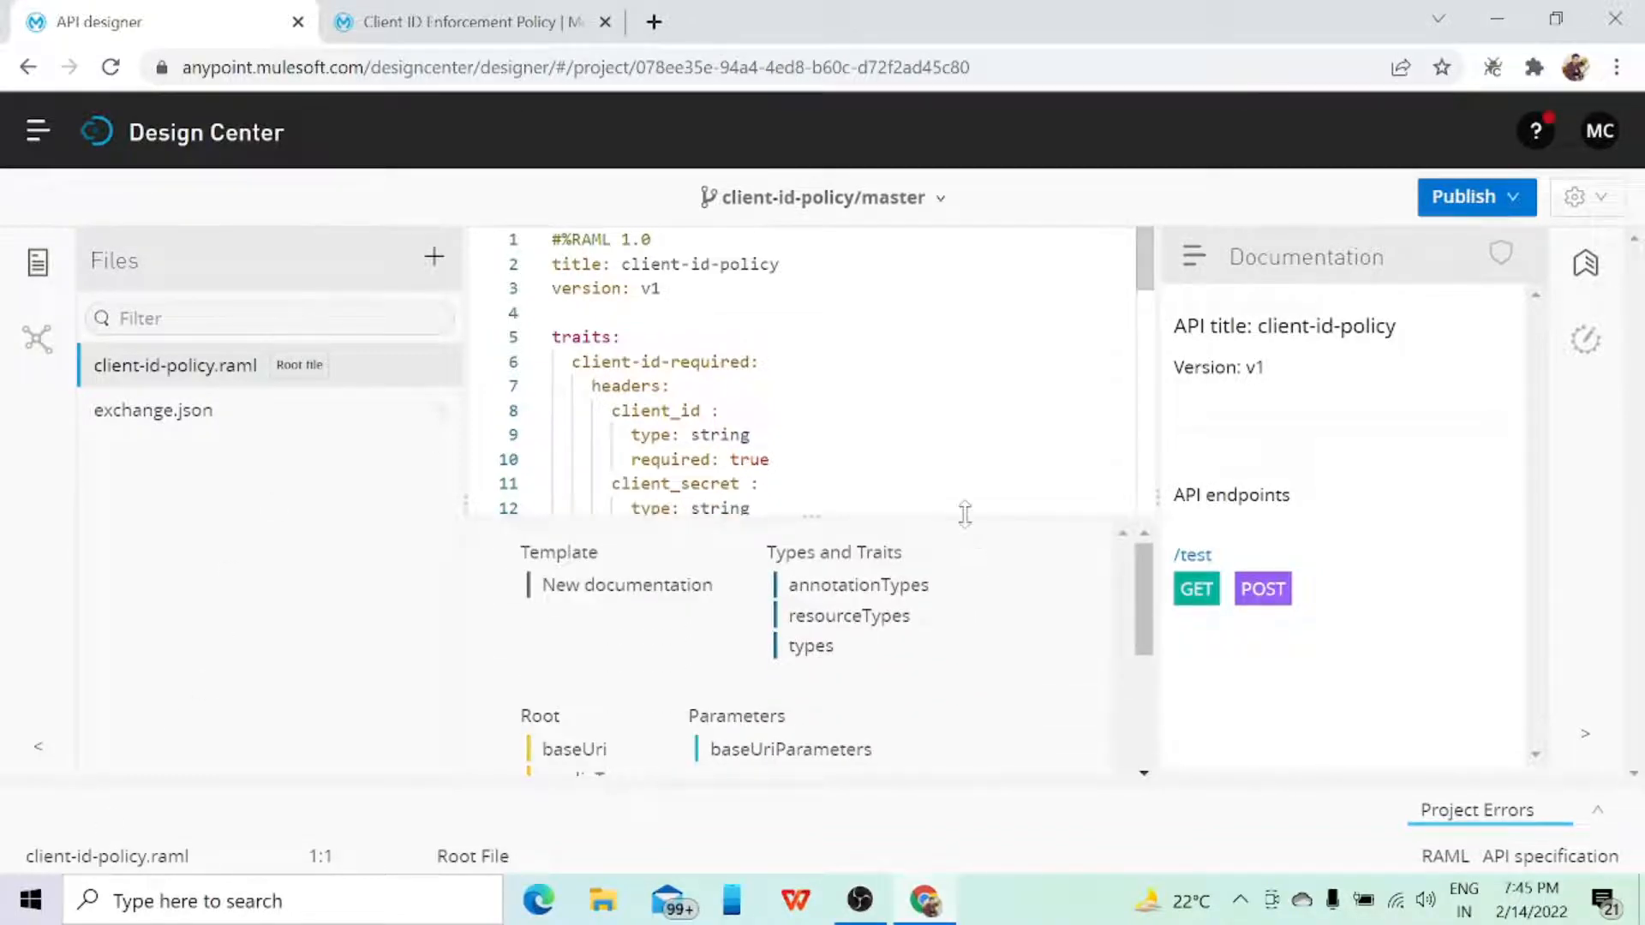
drag(965, 516, 974, 772)
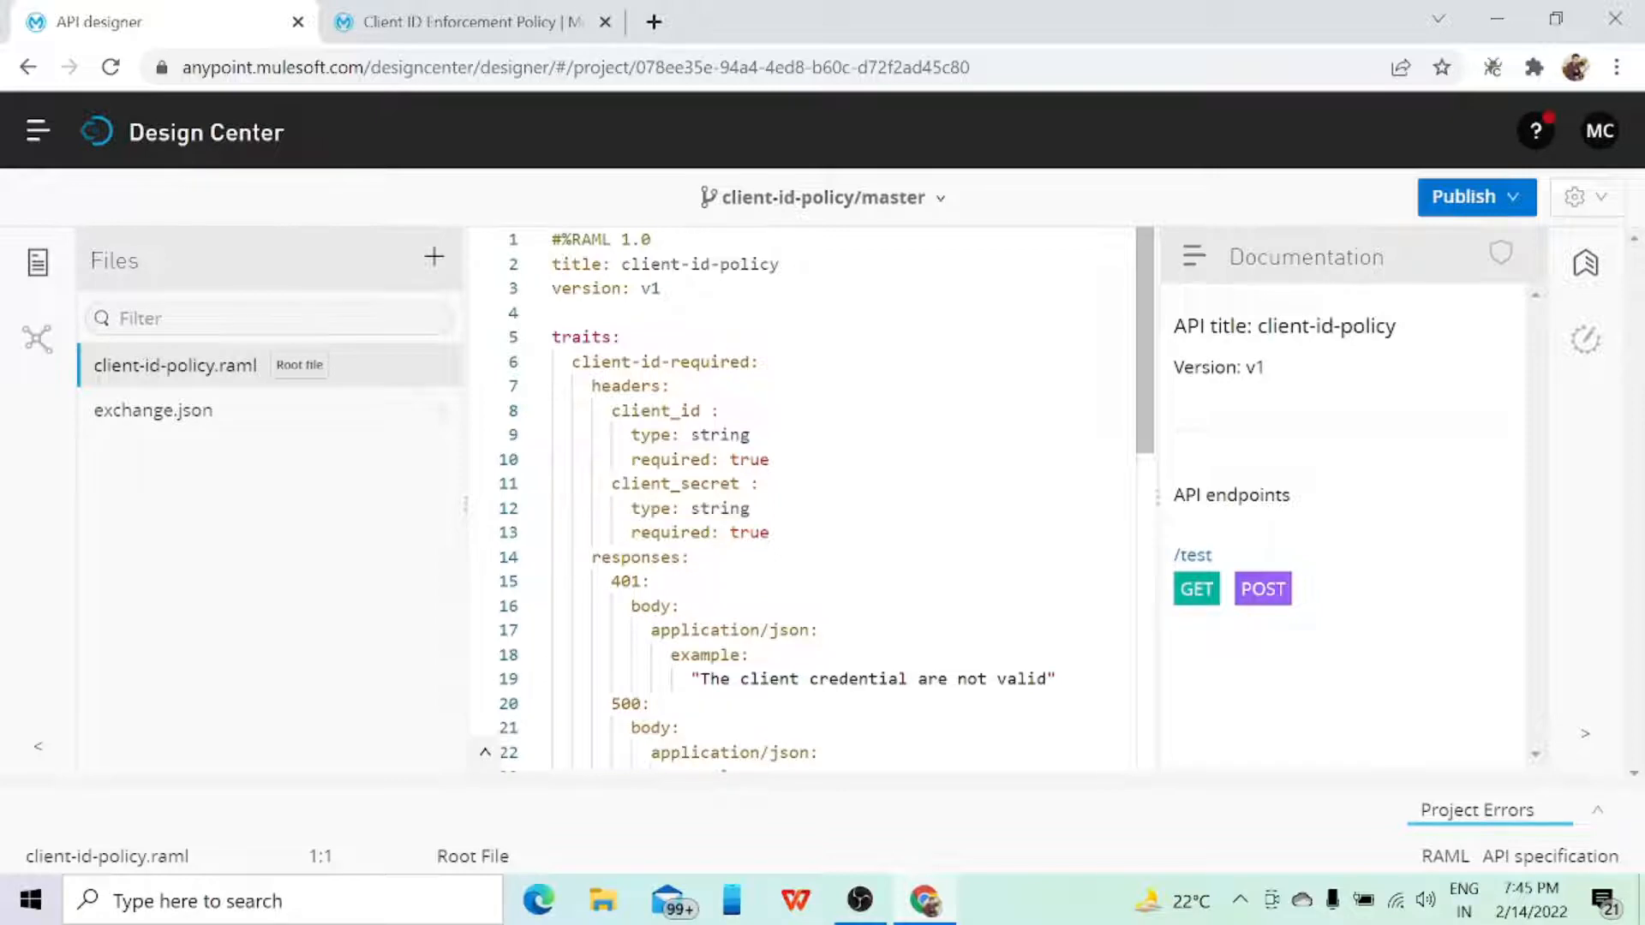
Step: Examine the RAML of client-id-policy, including the client-id-required trait and how the /test GET and POST methods use it
scroll(805, 497, down, 5)
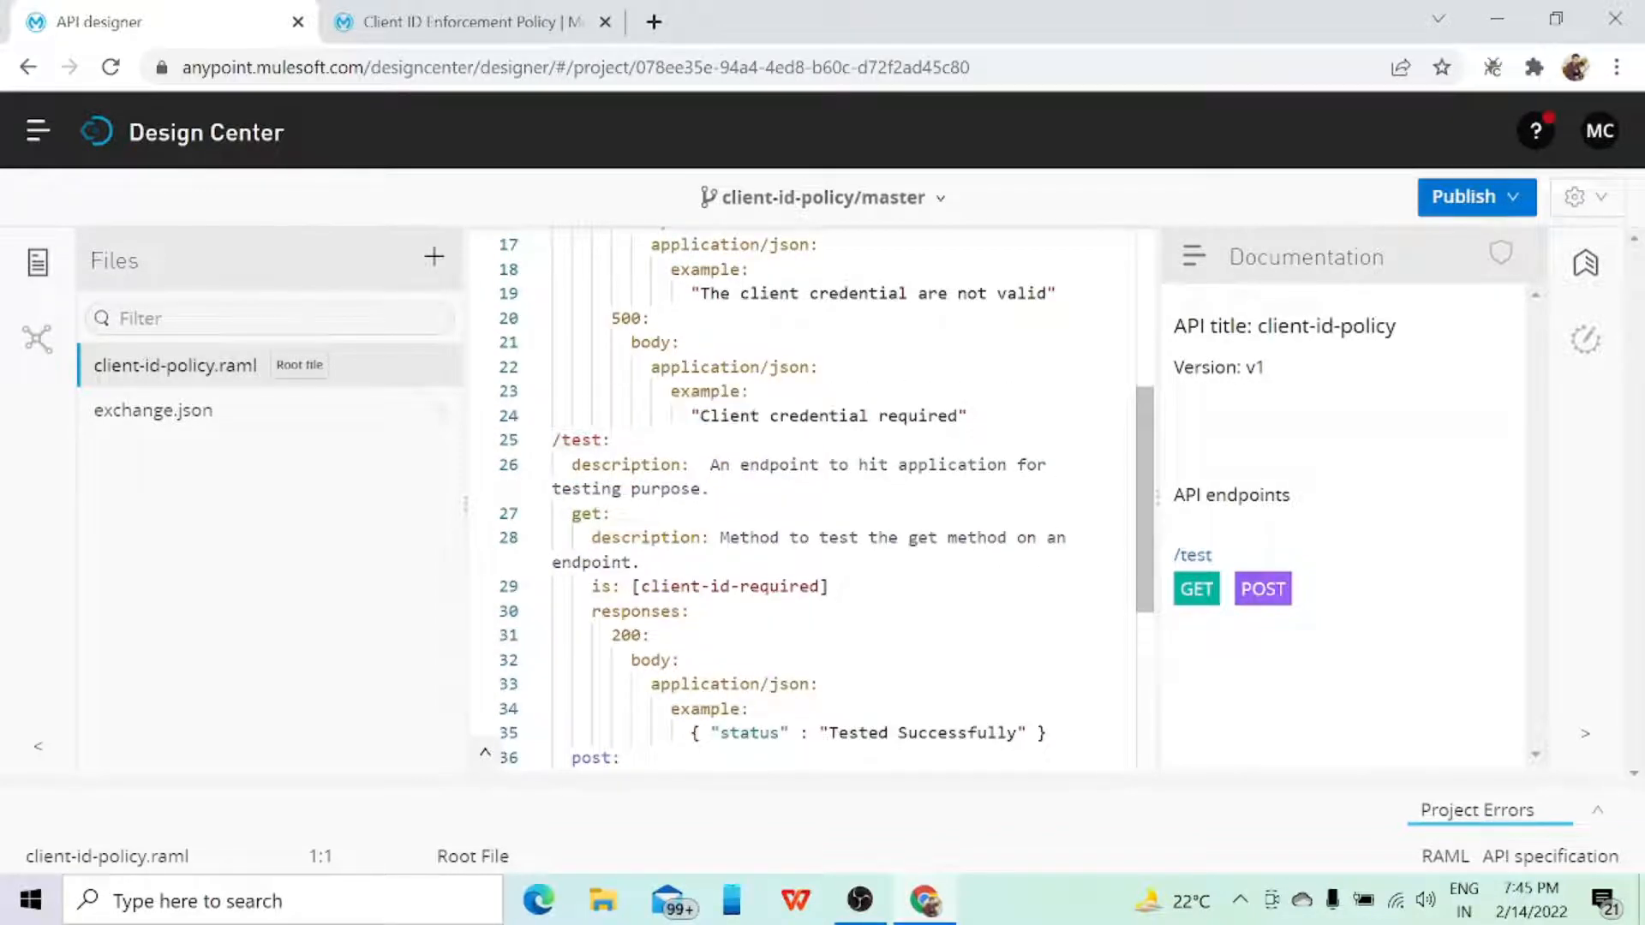
scroll(805, 496, down, 1)
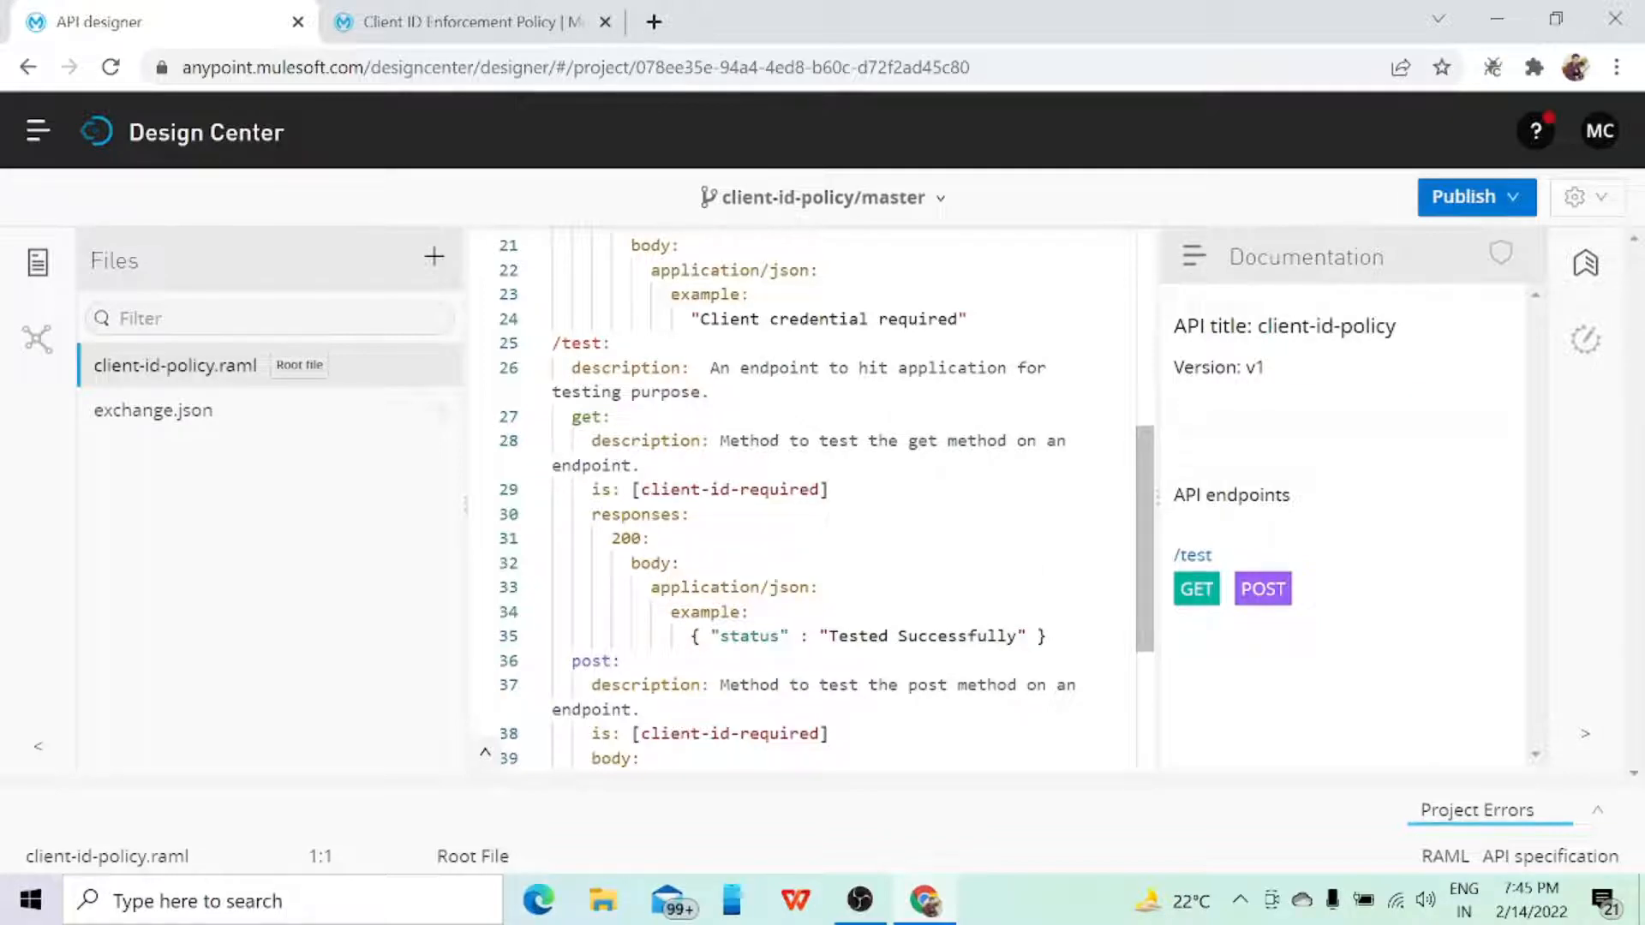
scroll(806, 497, down, 3)
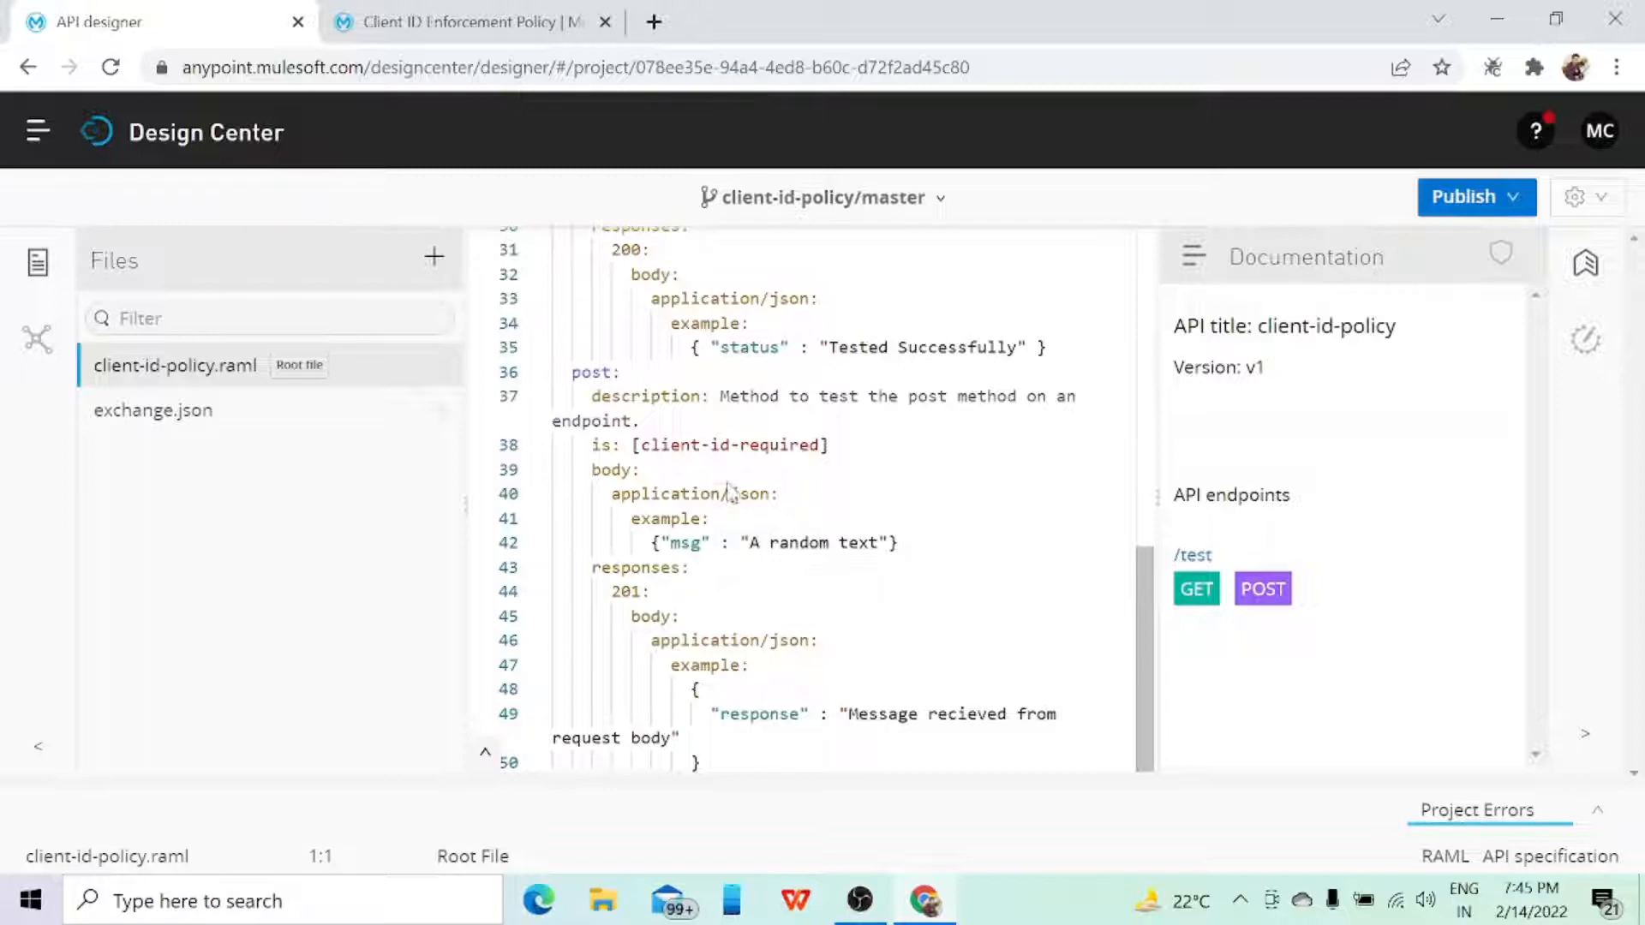
scroll(617, 471, up, 5)
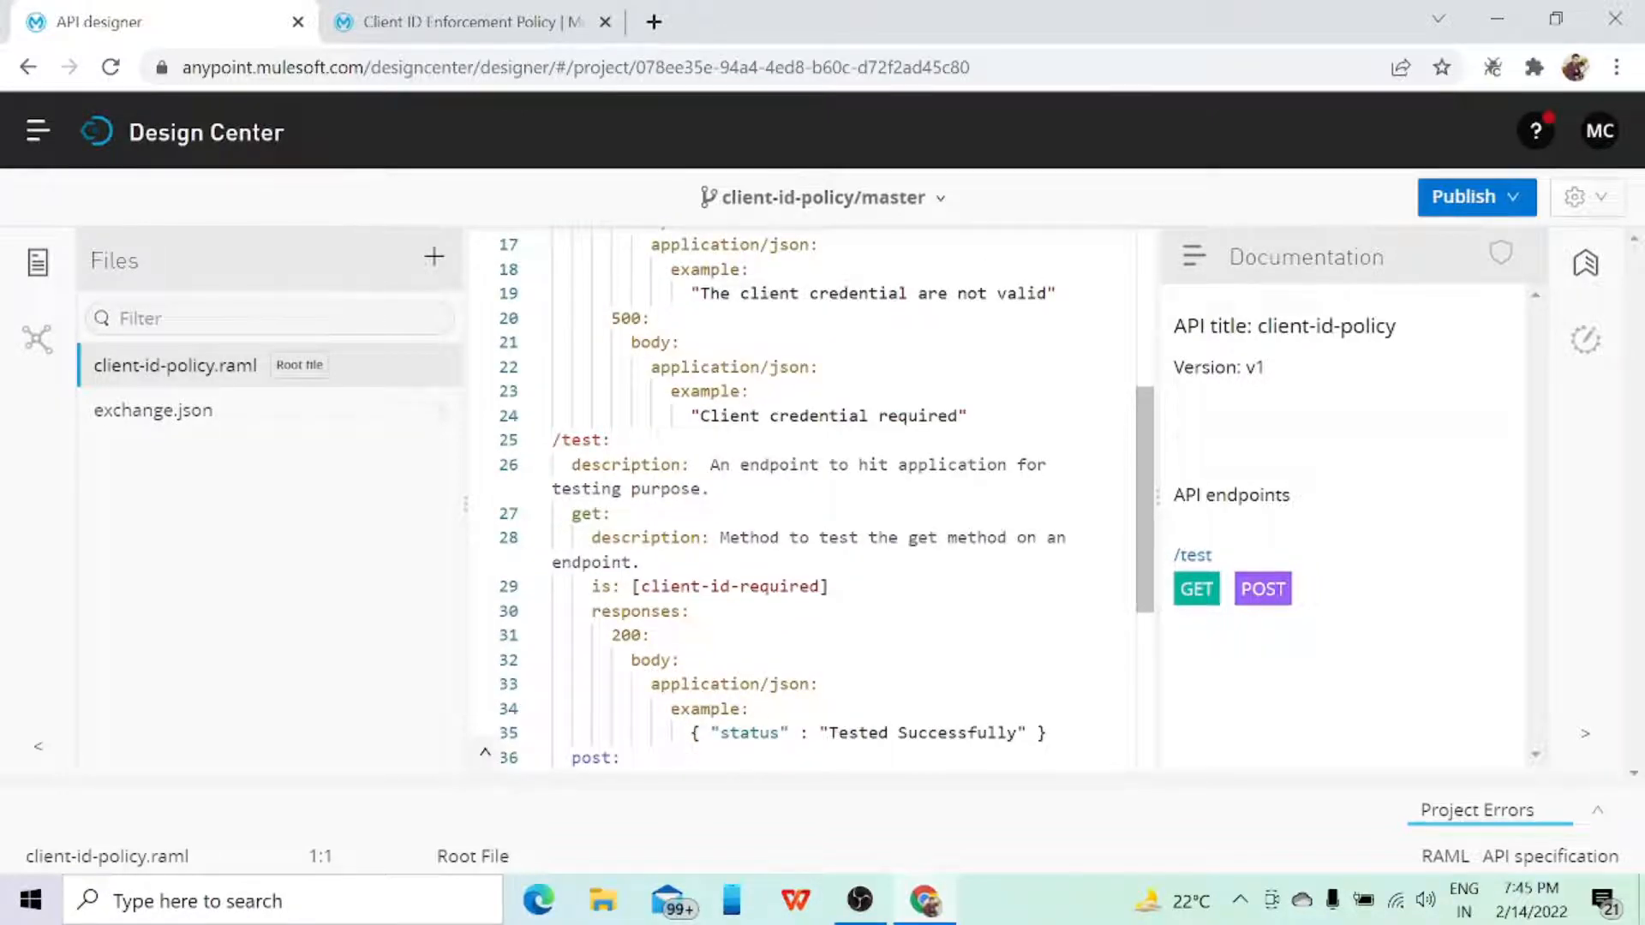
scroll(805, 497, down, 3)
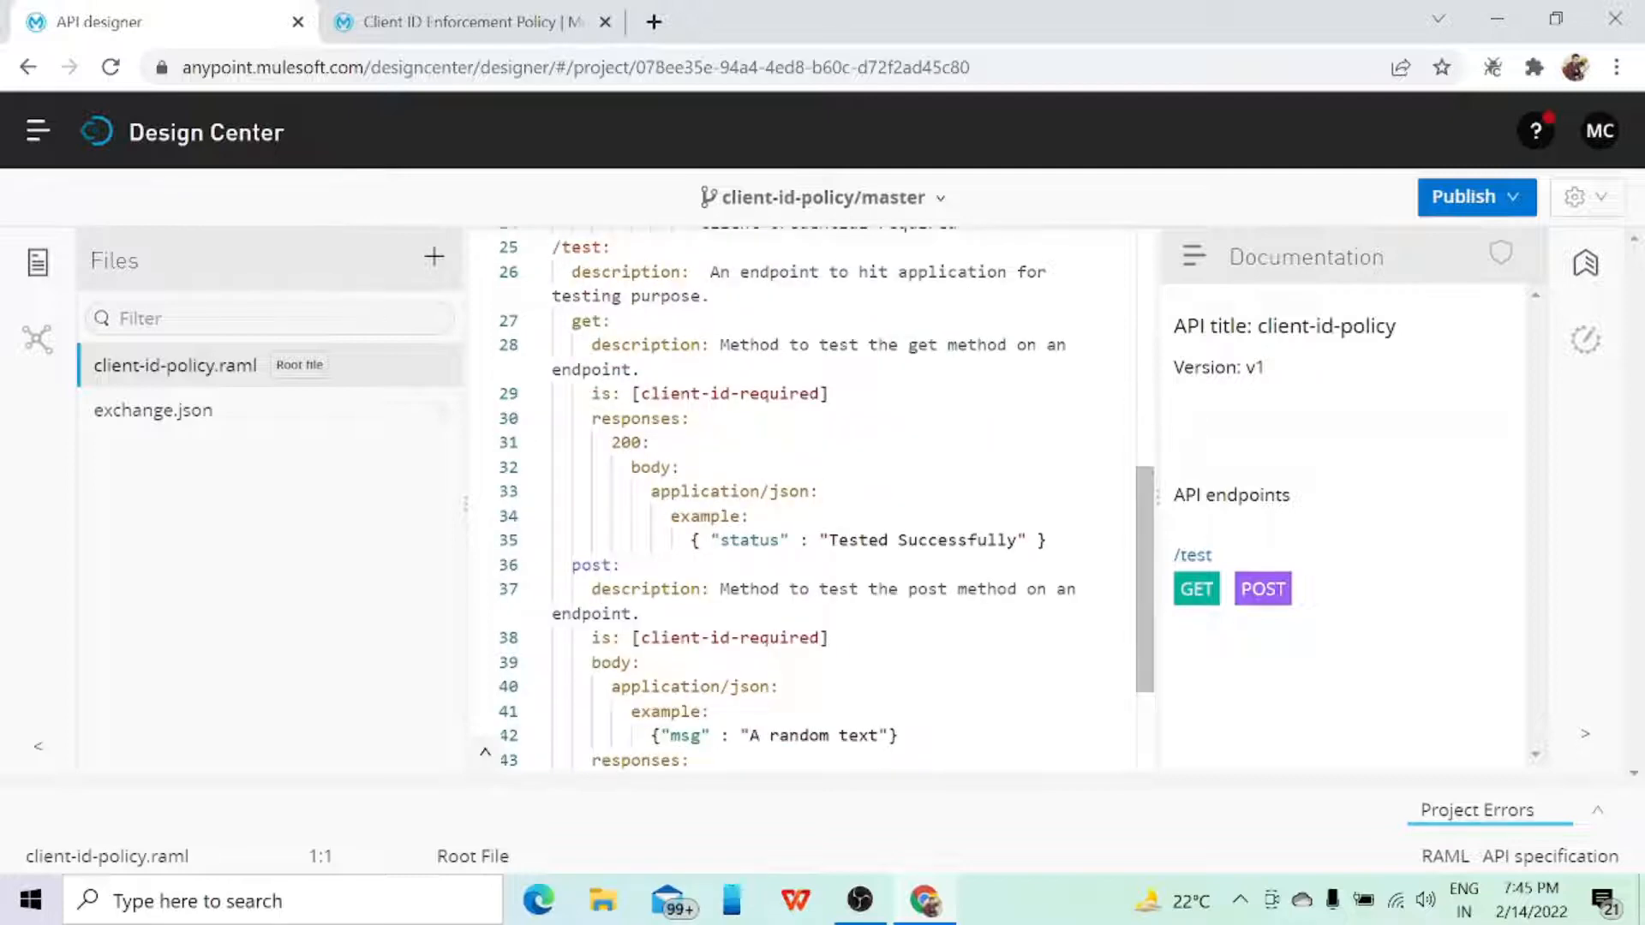
scroll(806, 496, down, 2)
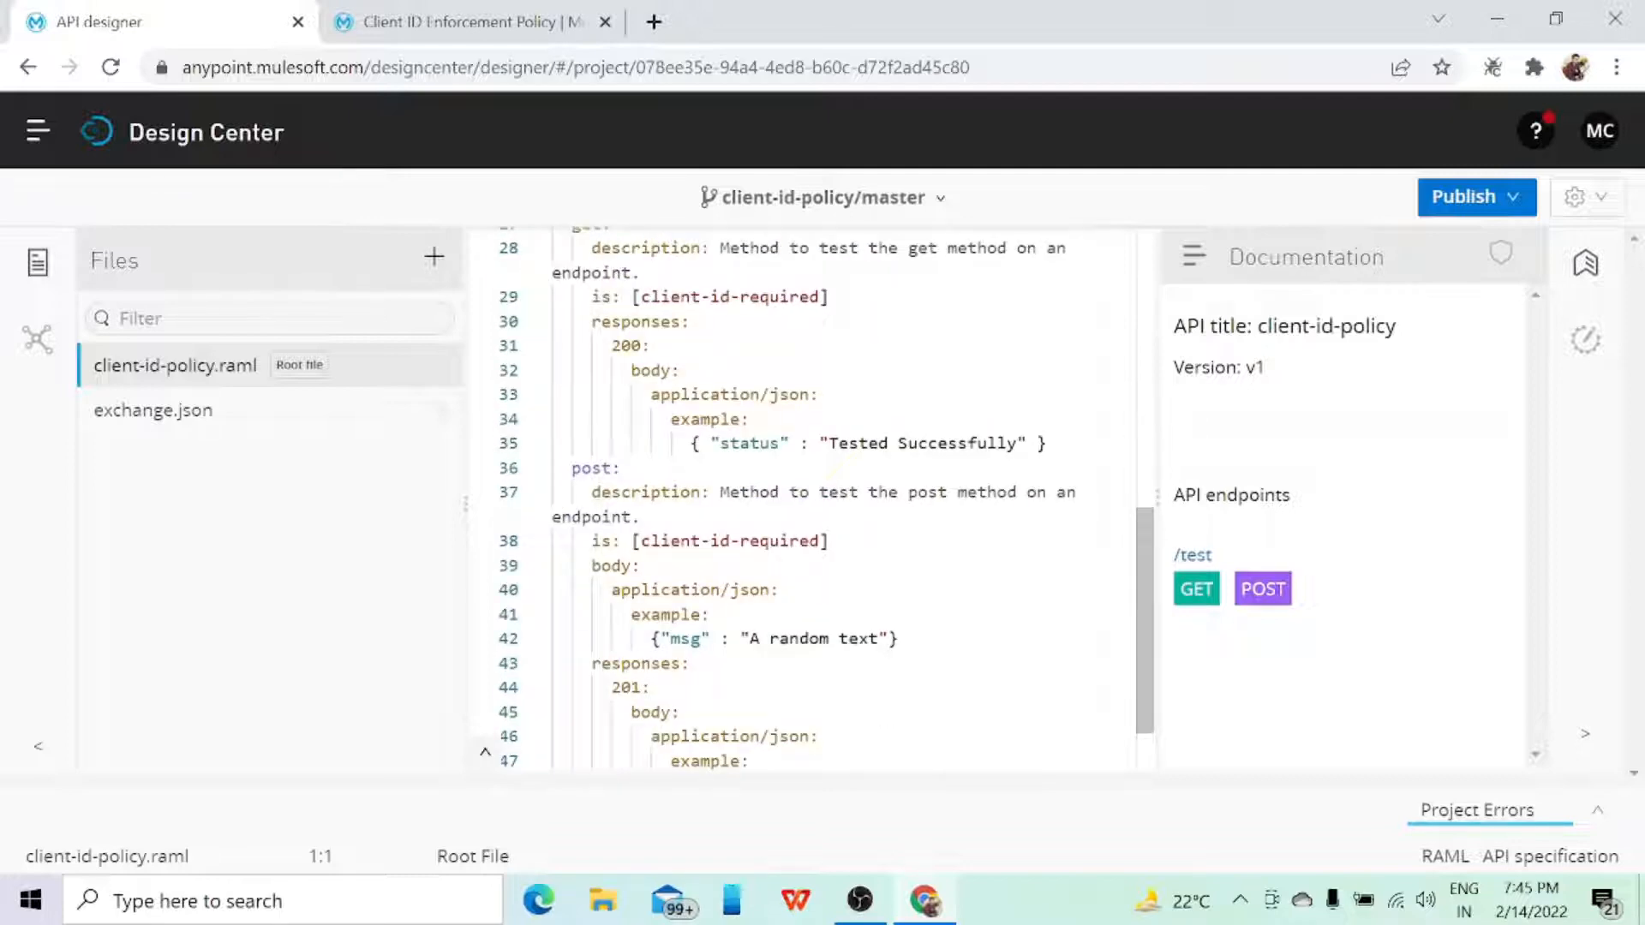
scroll(805, 496, down, 2)
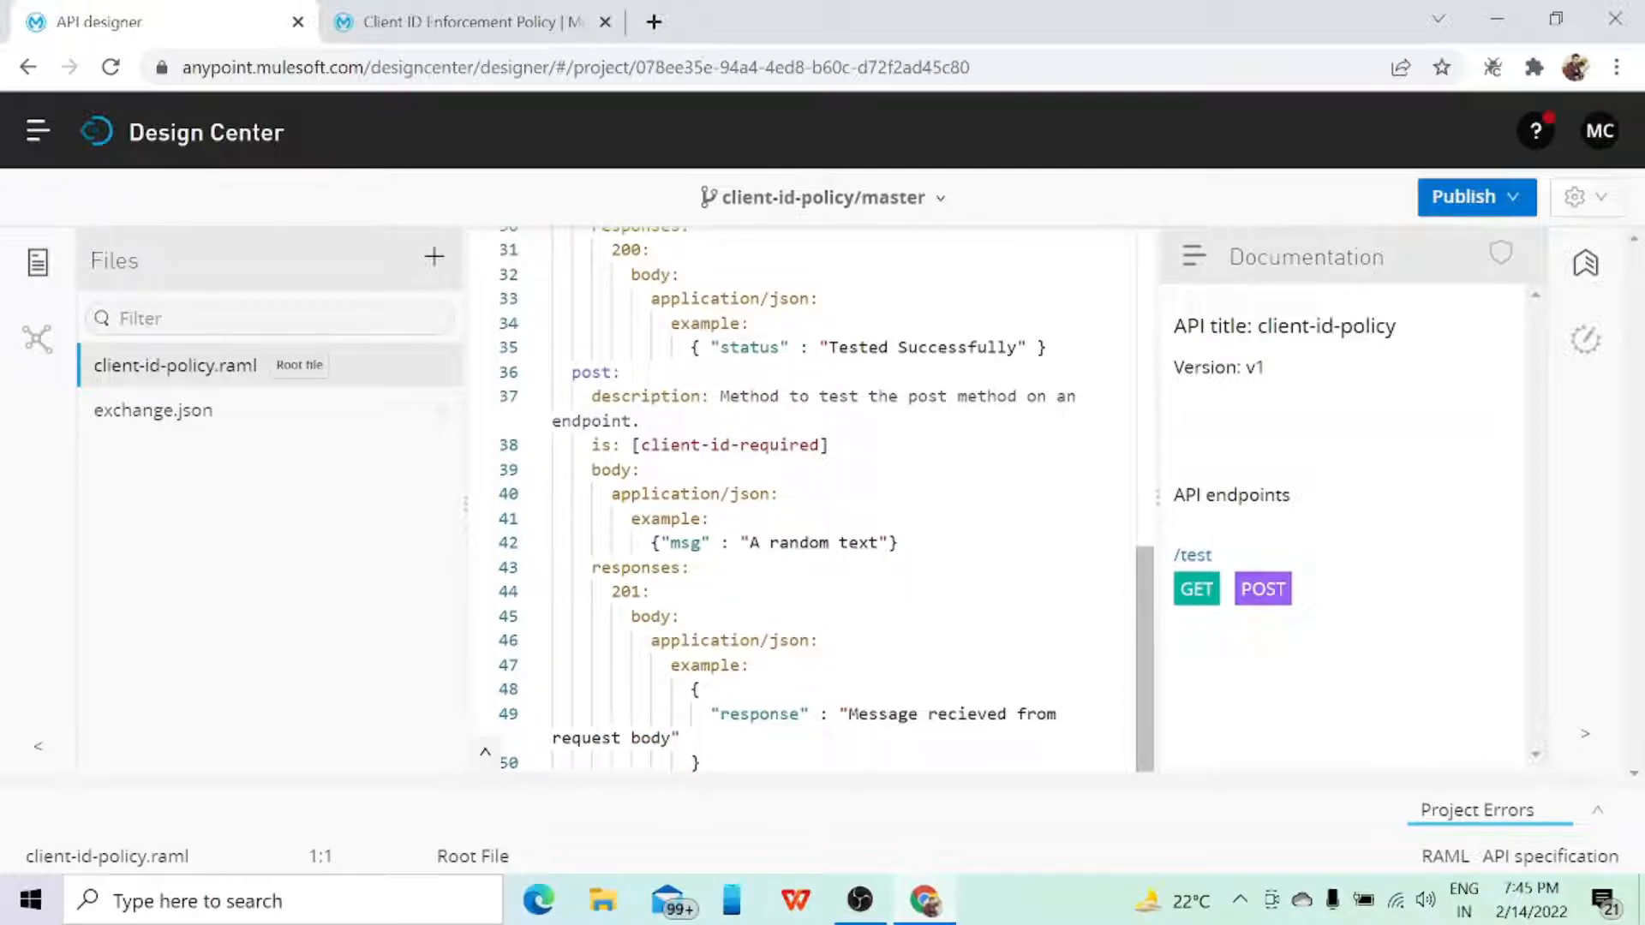
scroll(805, 497, up, 4)
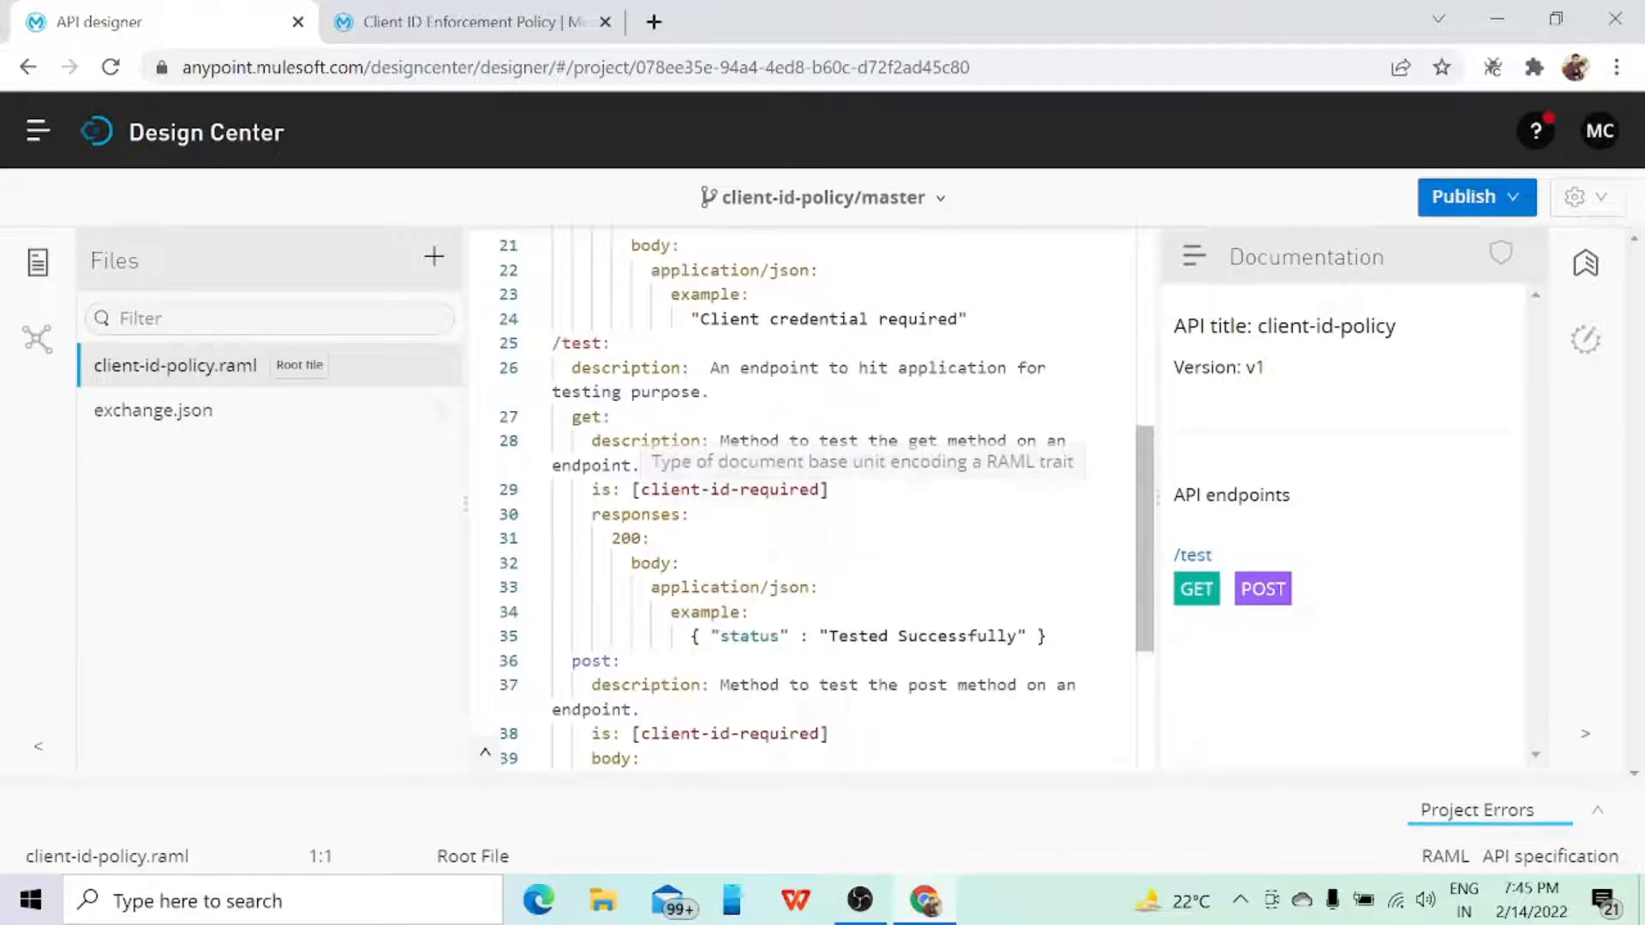
scroll(806, 497, up, 5)
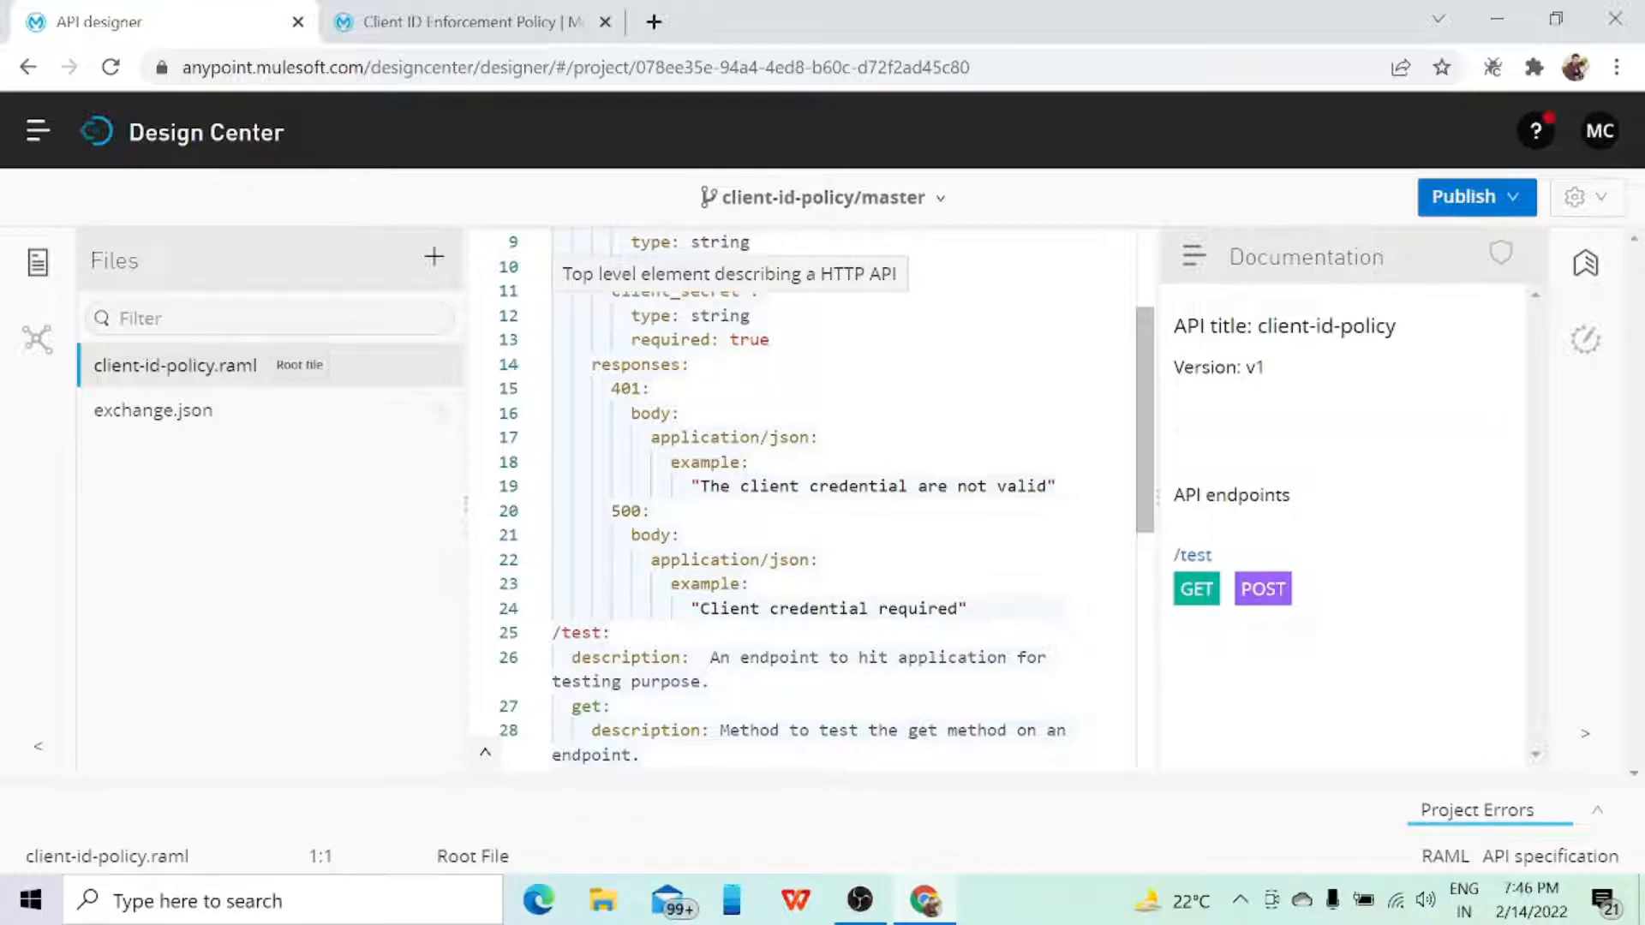
scroll(801, 497, down, 3)
scroll(801, 497, up, 6)
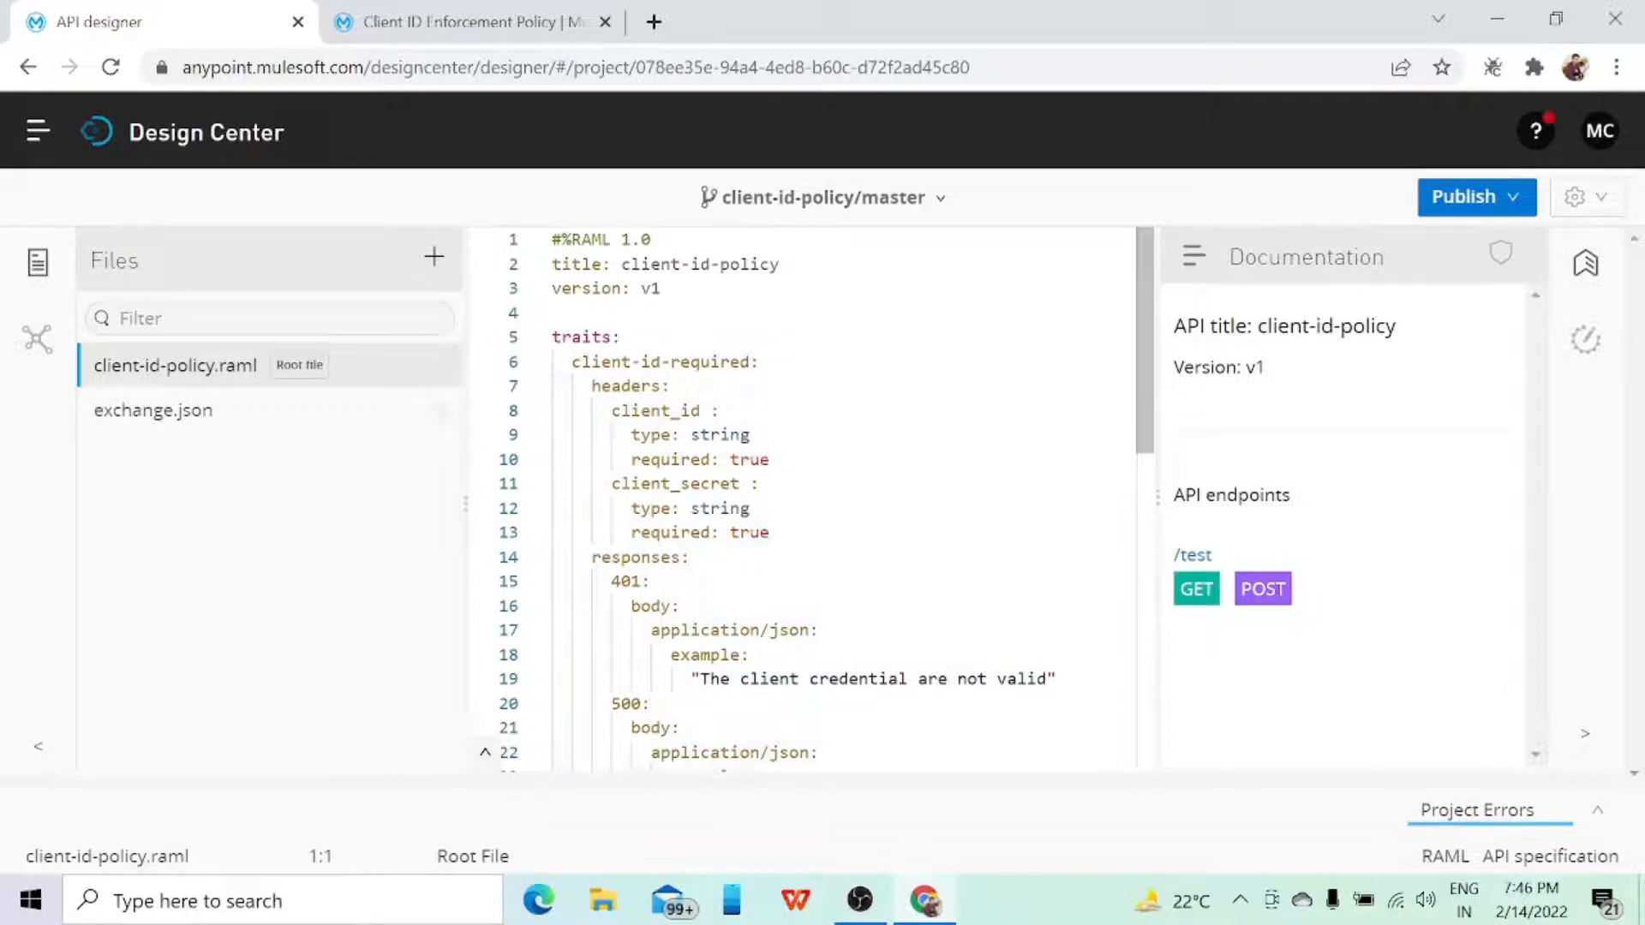
scroll(801, 497, down, 4)
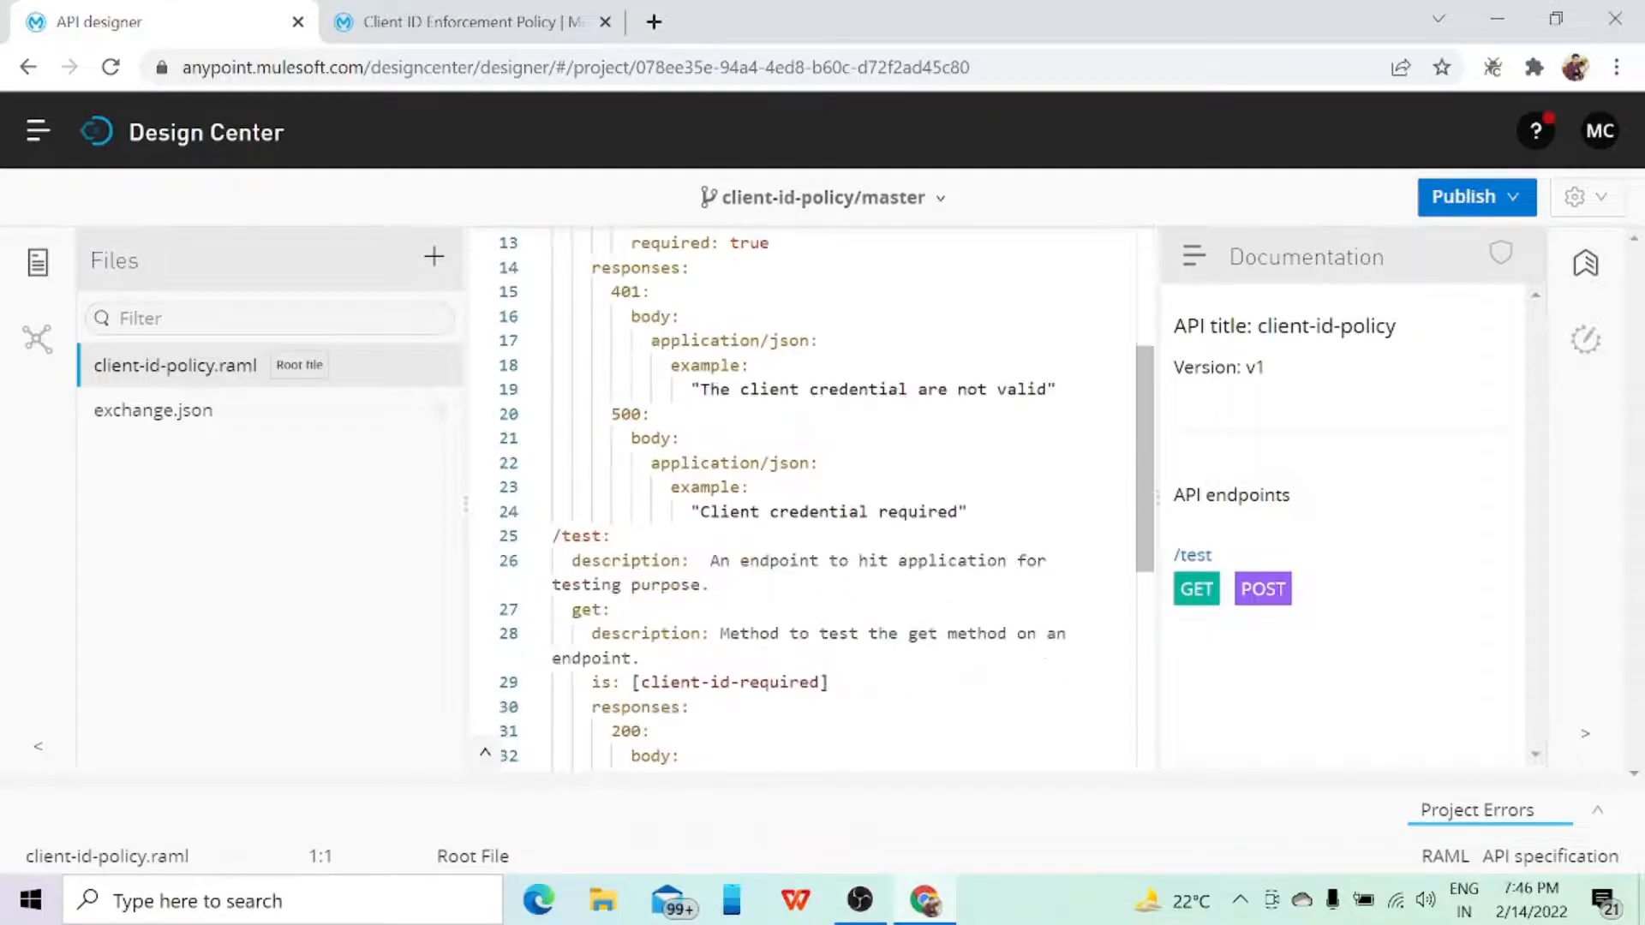
scroll(801, 497, down, 3)
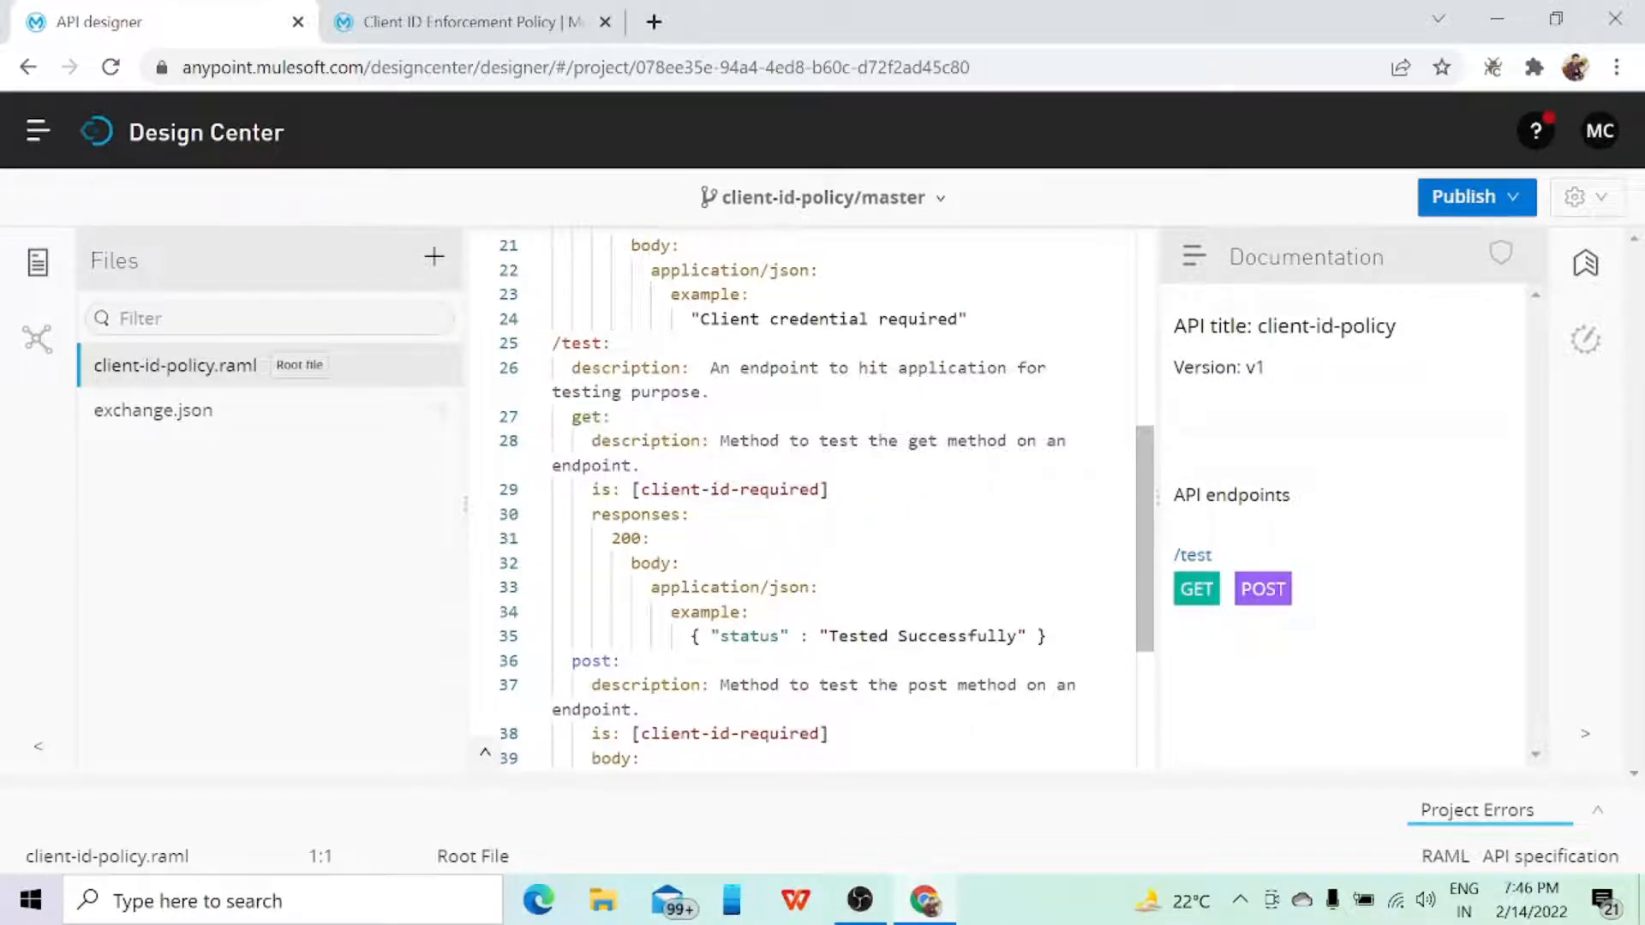
scroll(801, 497, up, 7)
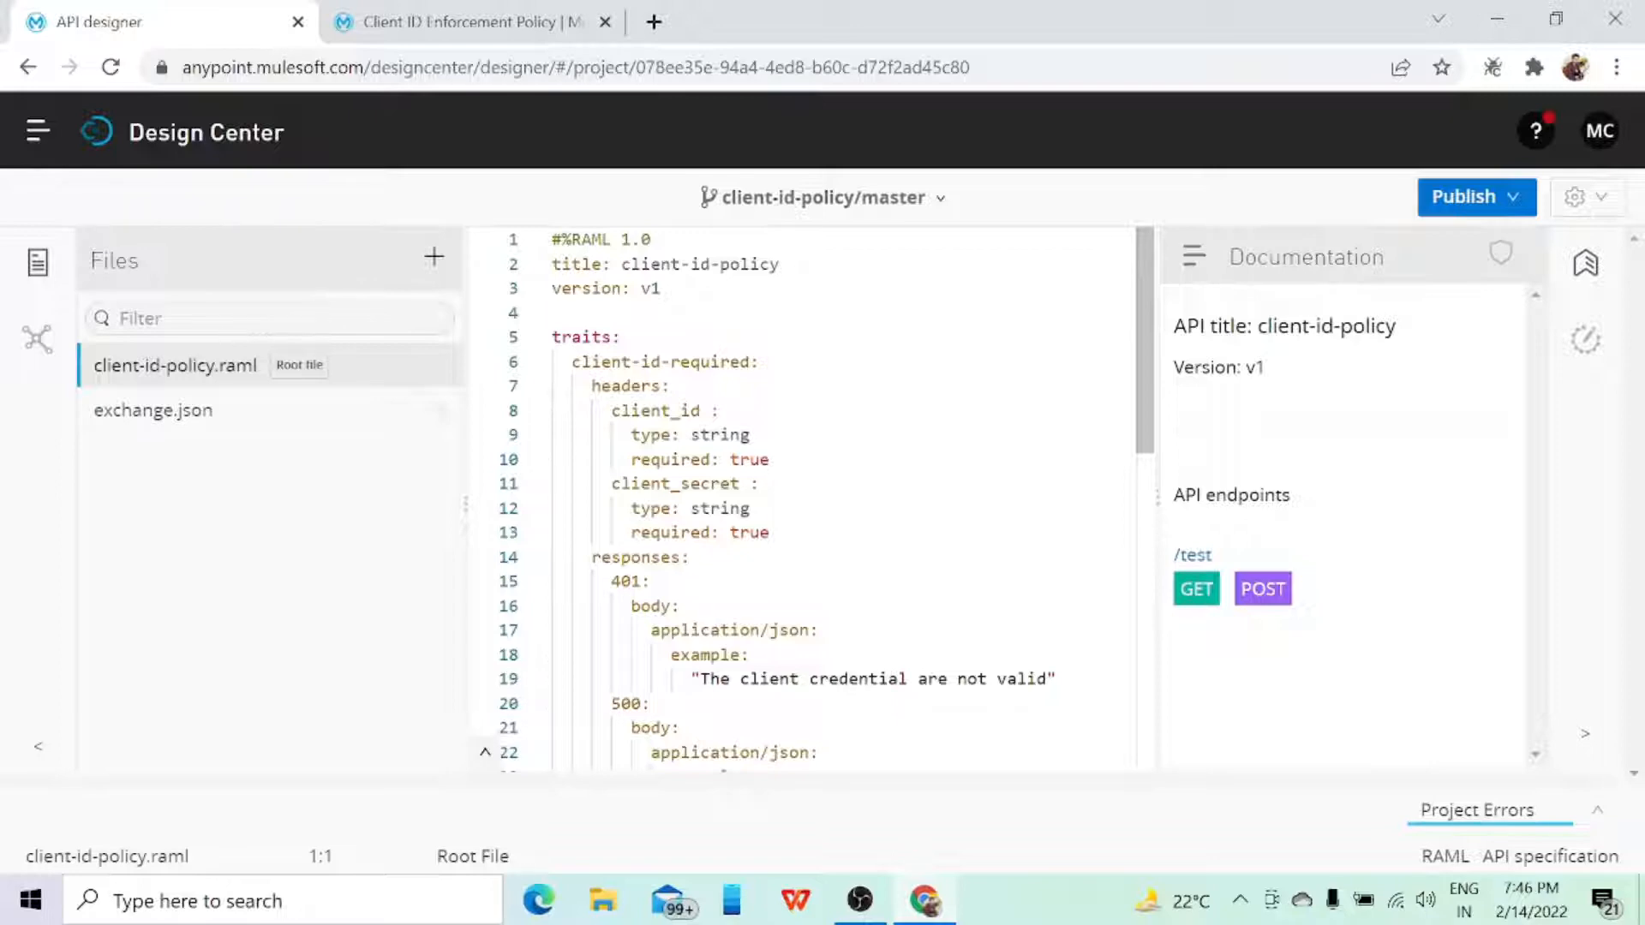
scroll(801, 497, down, 3)
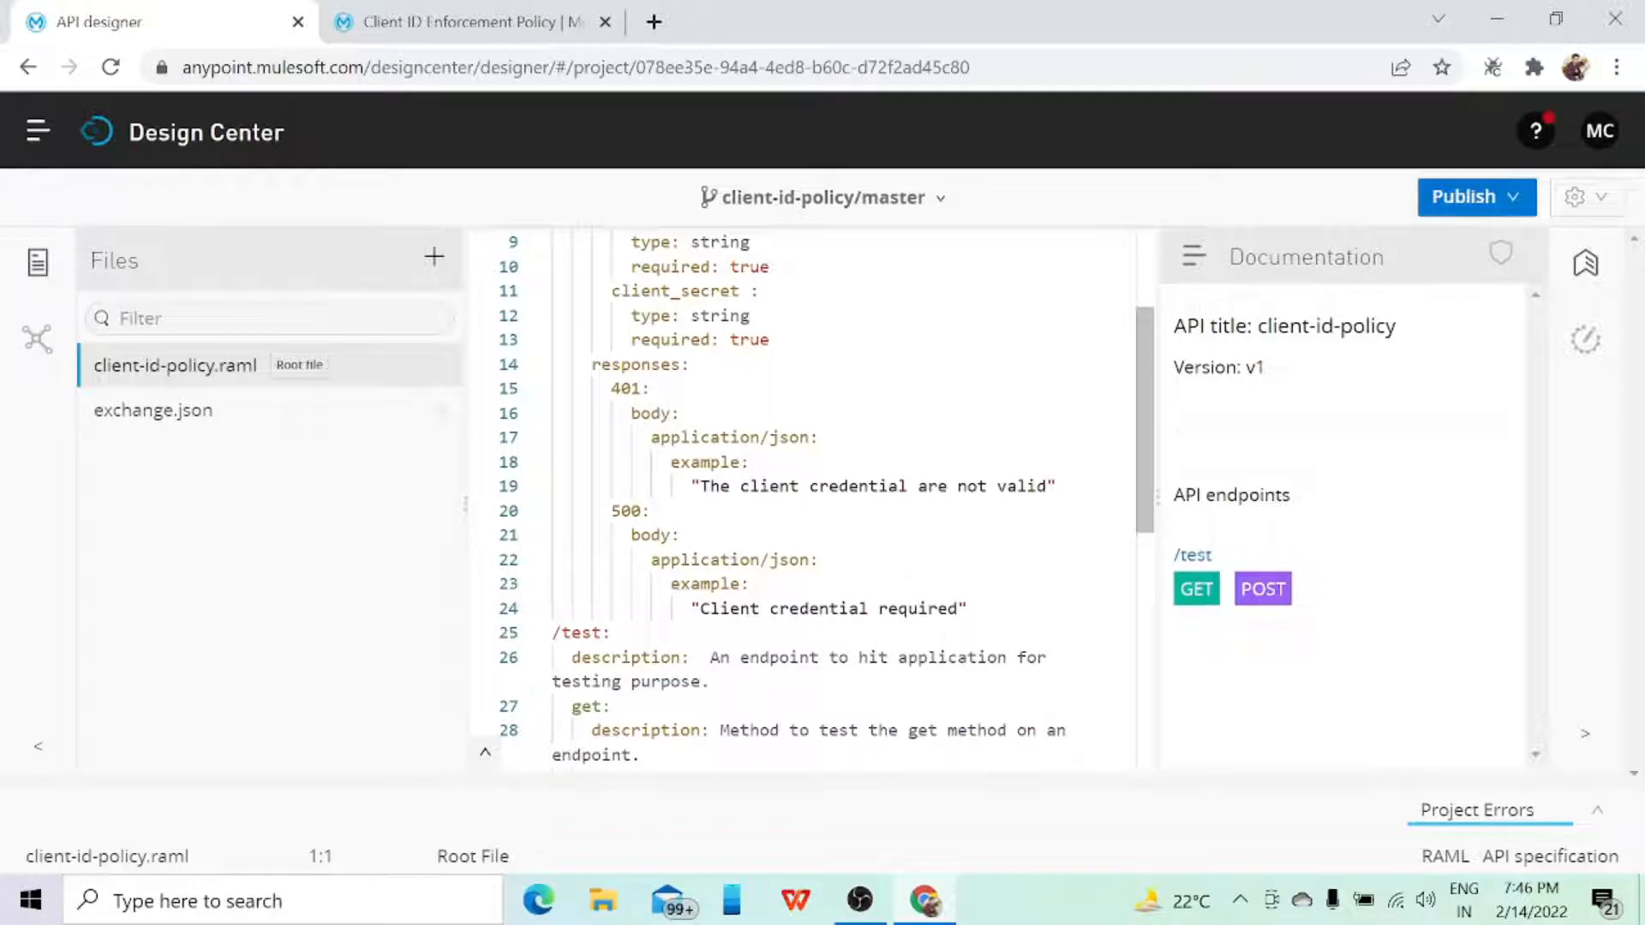
scroll(801, 497, up, 3)
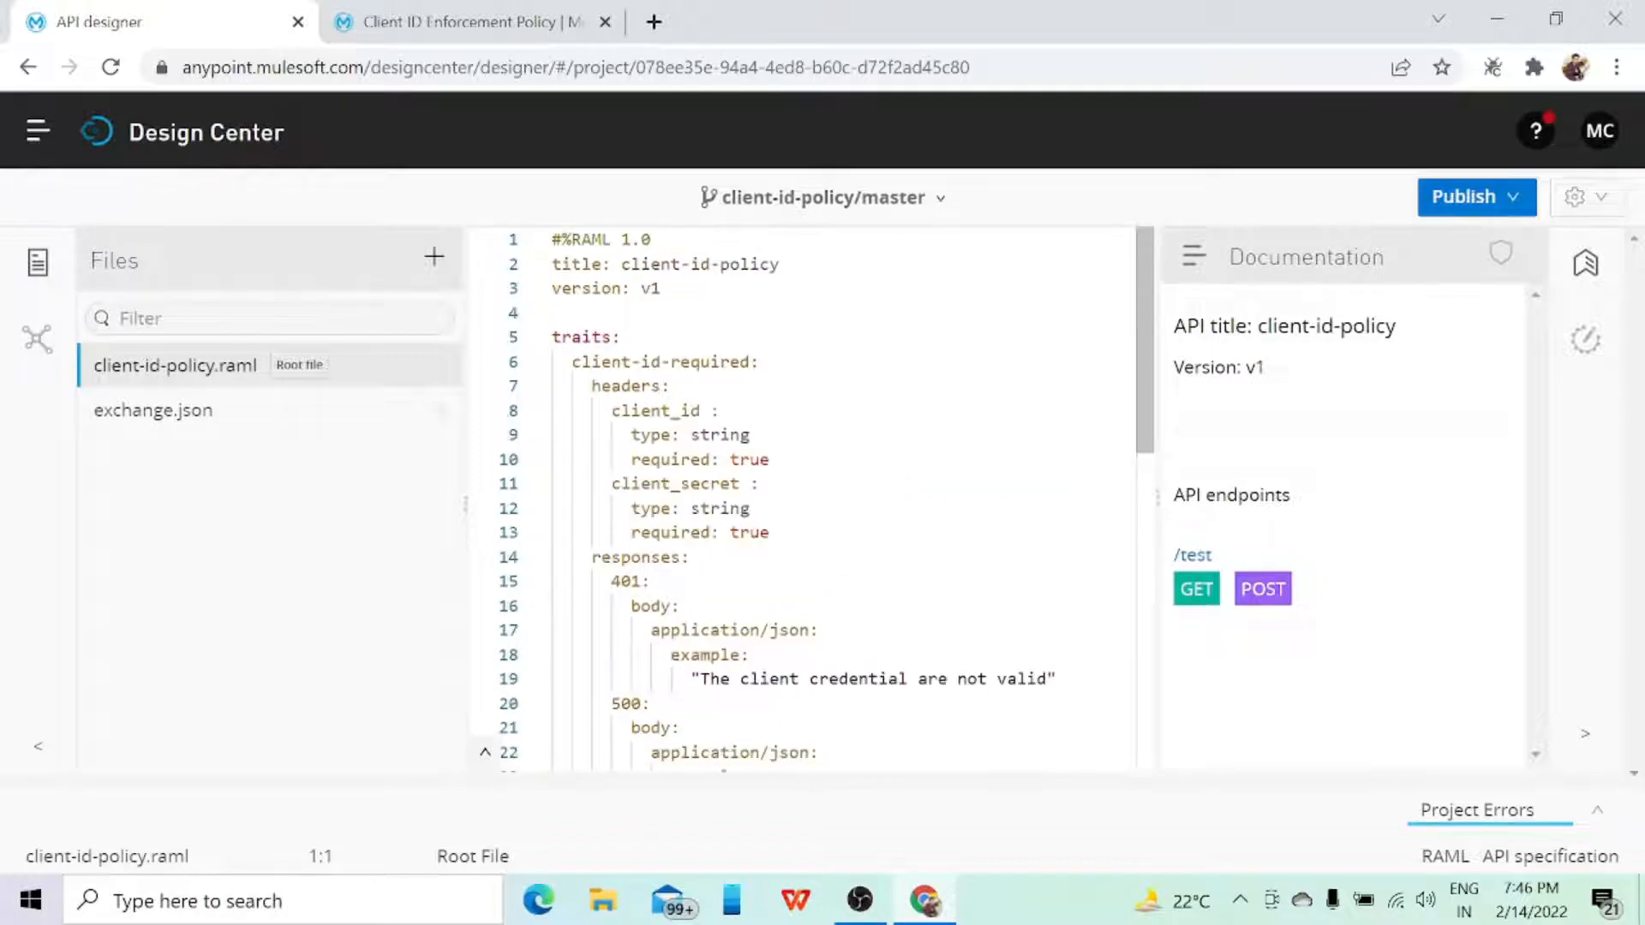
Step: Try out the GET method of /test by sending a mock request with the client_id and client_secret headers left empty
click(1198, 590)
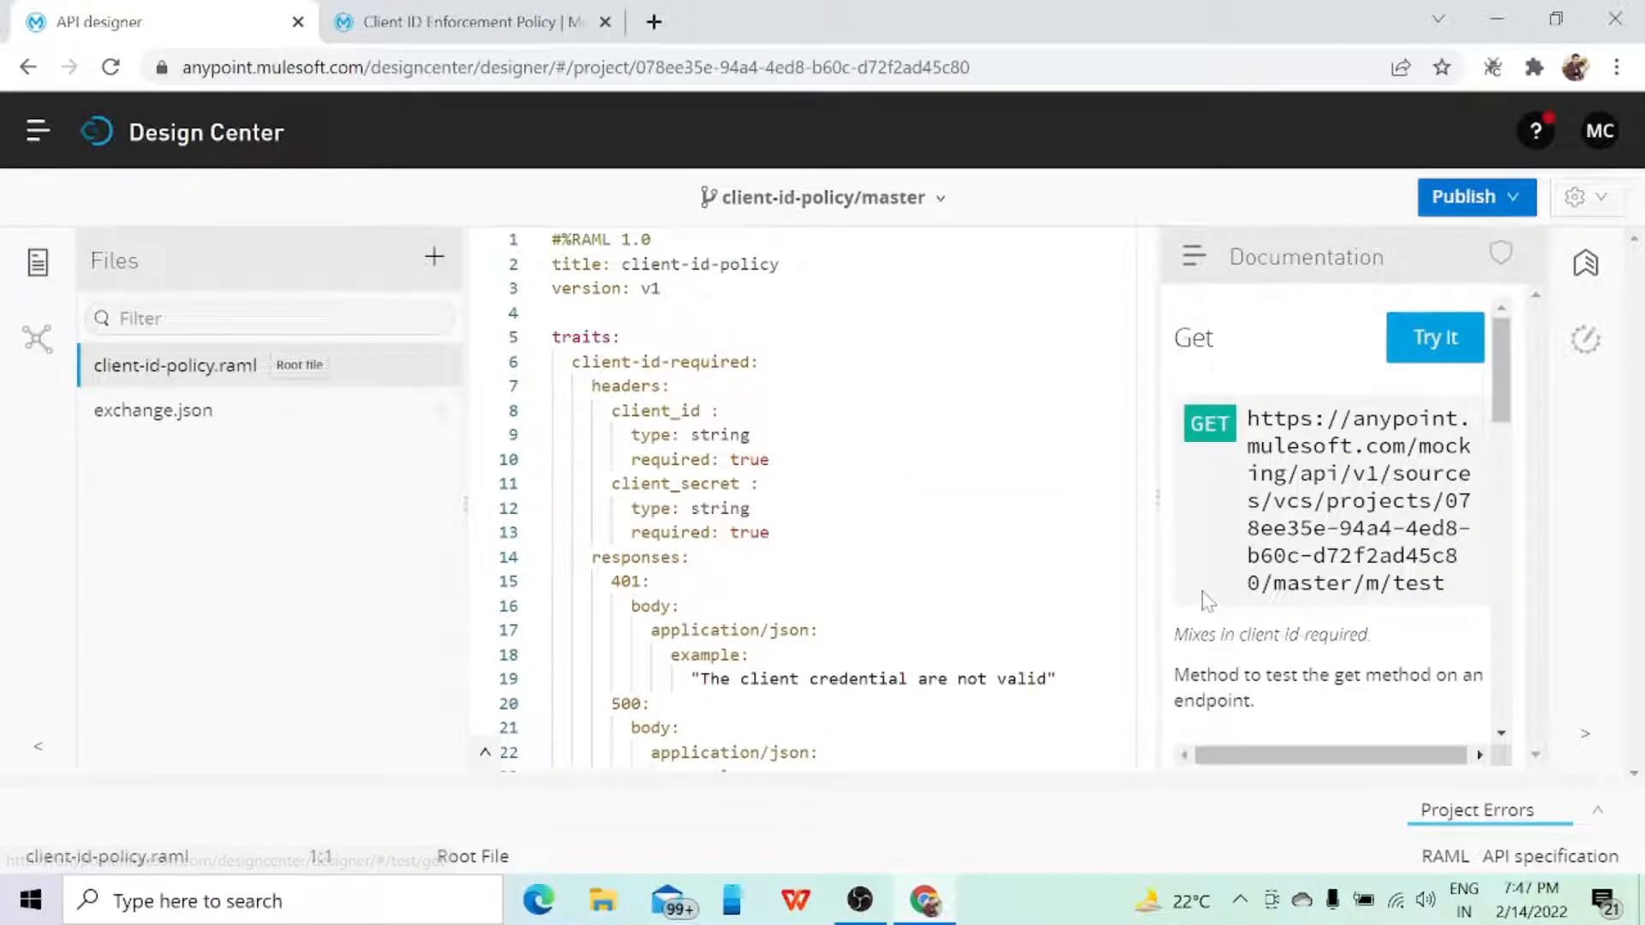
click(1422, 338)
scroll(1380, 562, down, 3)
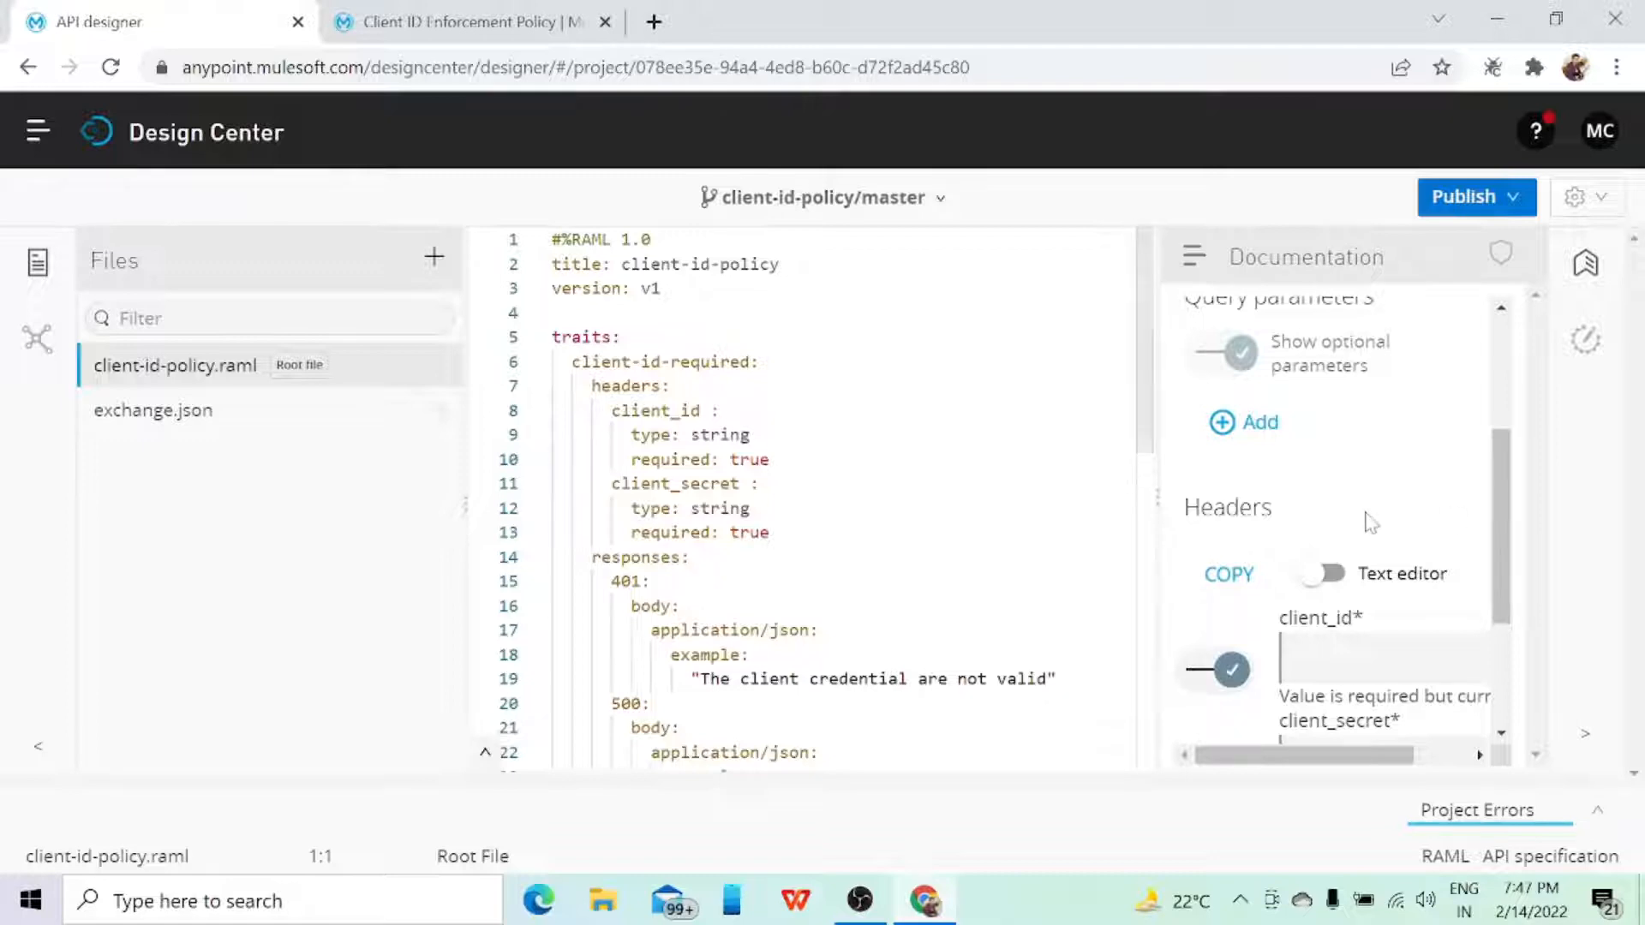
scroll(1365, 521, down, 2)
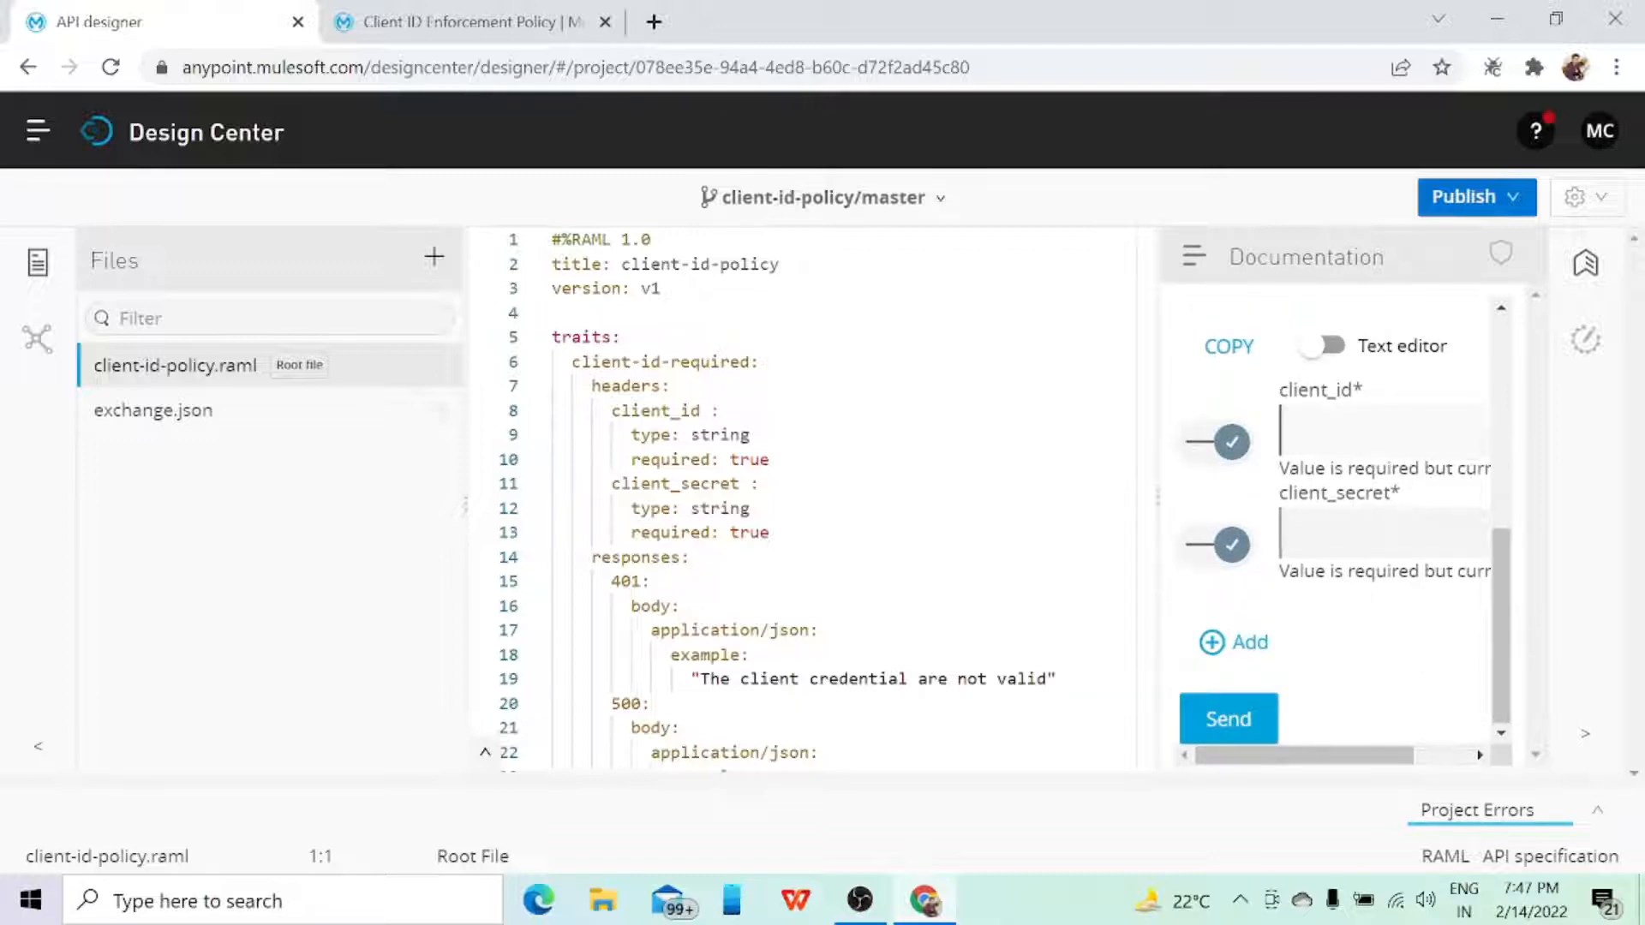
click(1235, 719)
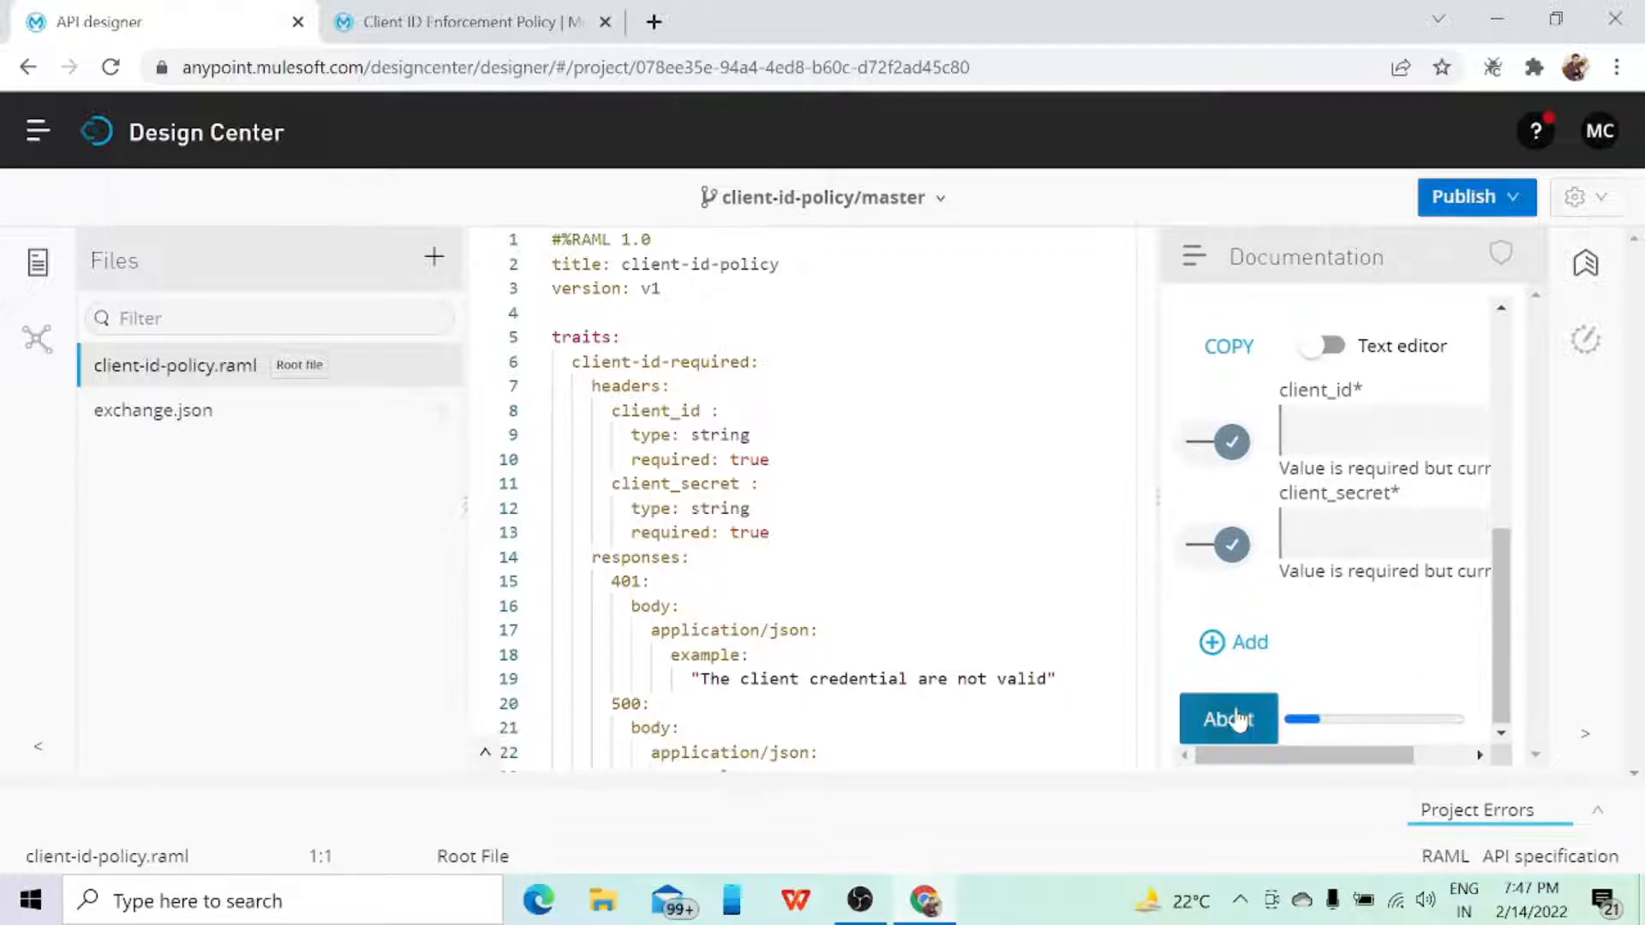
scroll(1322, 588, down, 4)
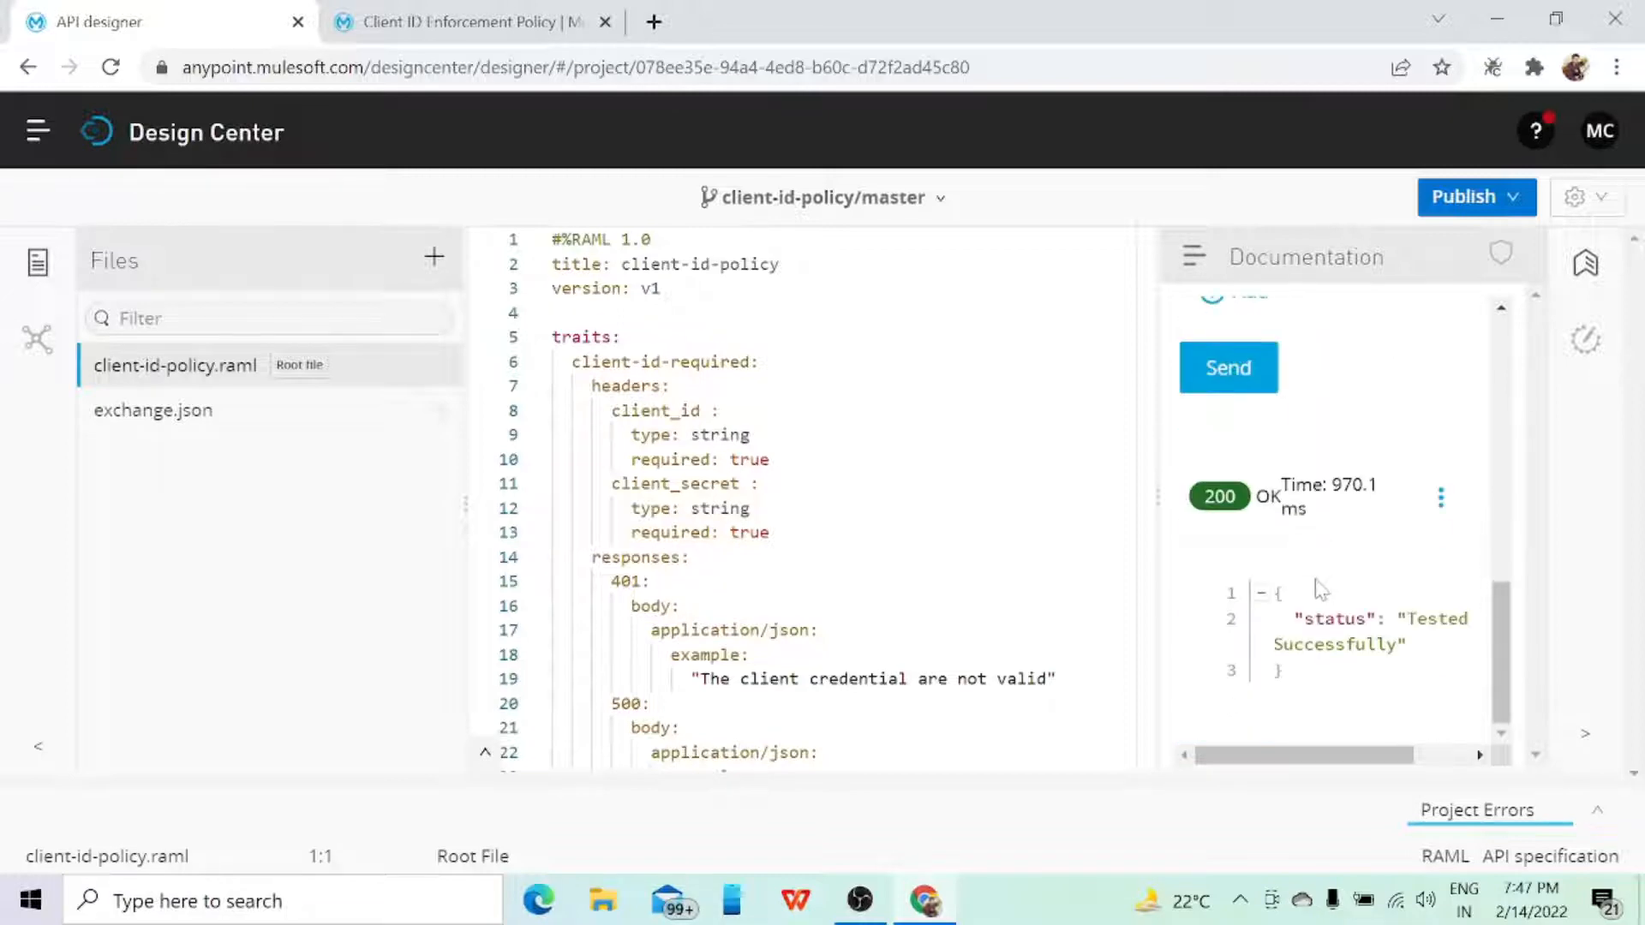
Step: Return to the documentation of the /test GET method and review its header requirements
scroll(1320, 588, up, 2)
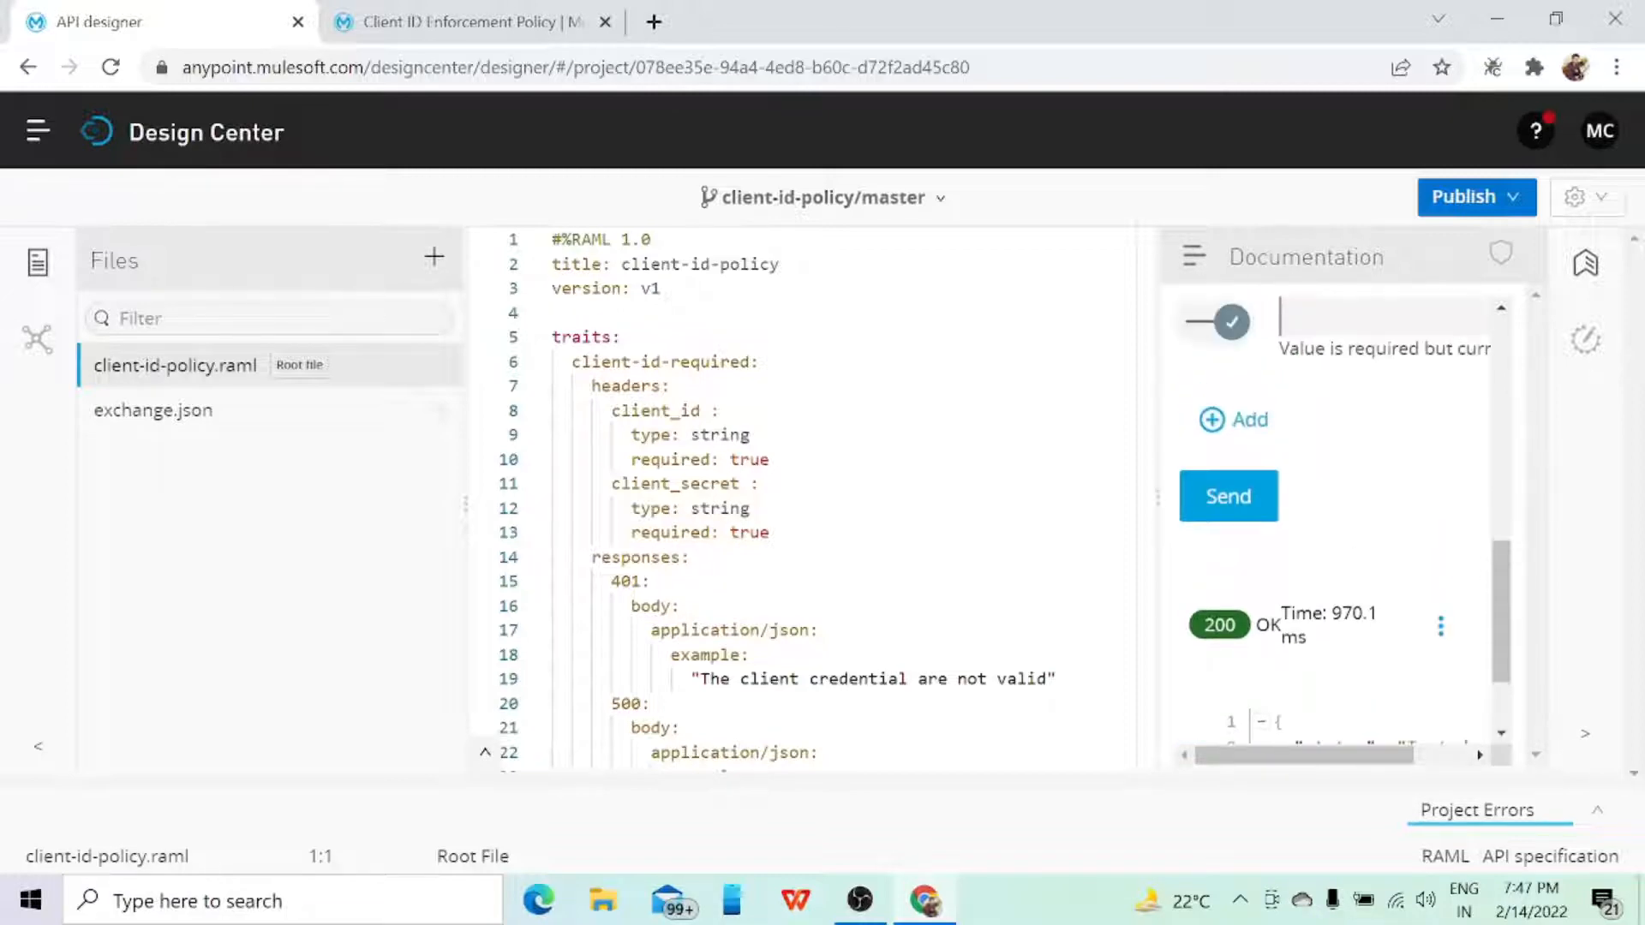
scroll(1319, 590, up, 3)
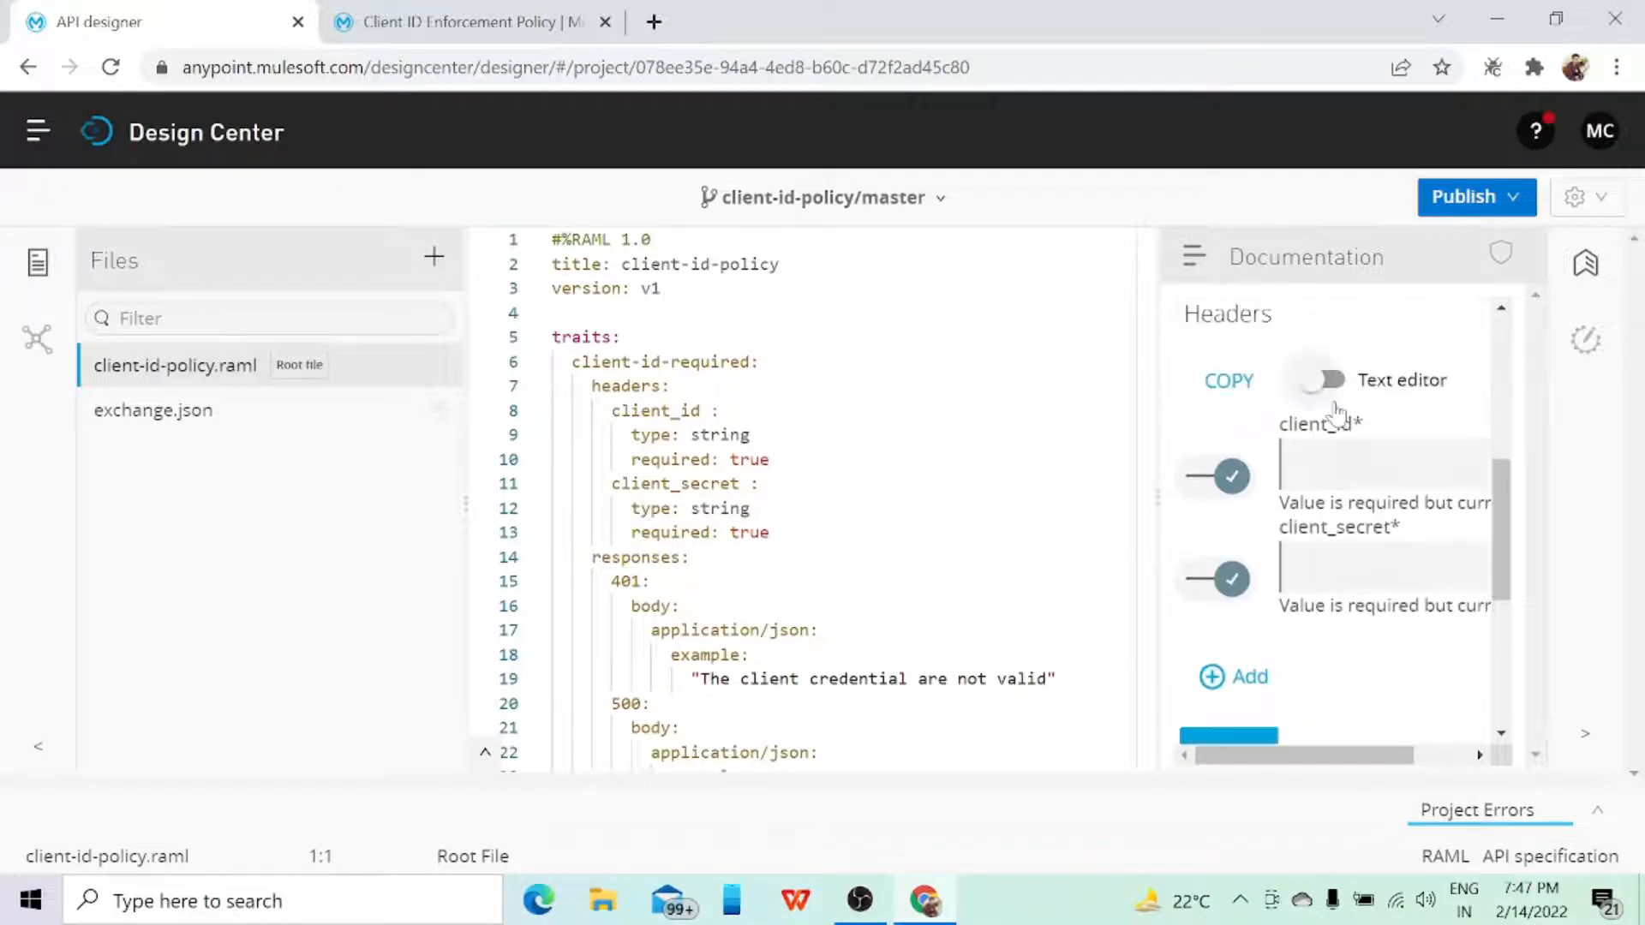
scroll(1332, 420, up, 3)
scroll(1332, 480, up, 2)
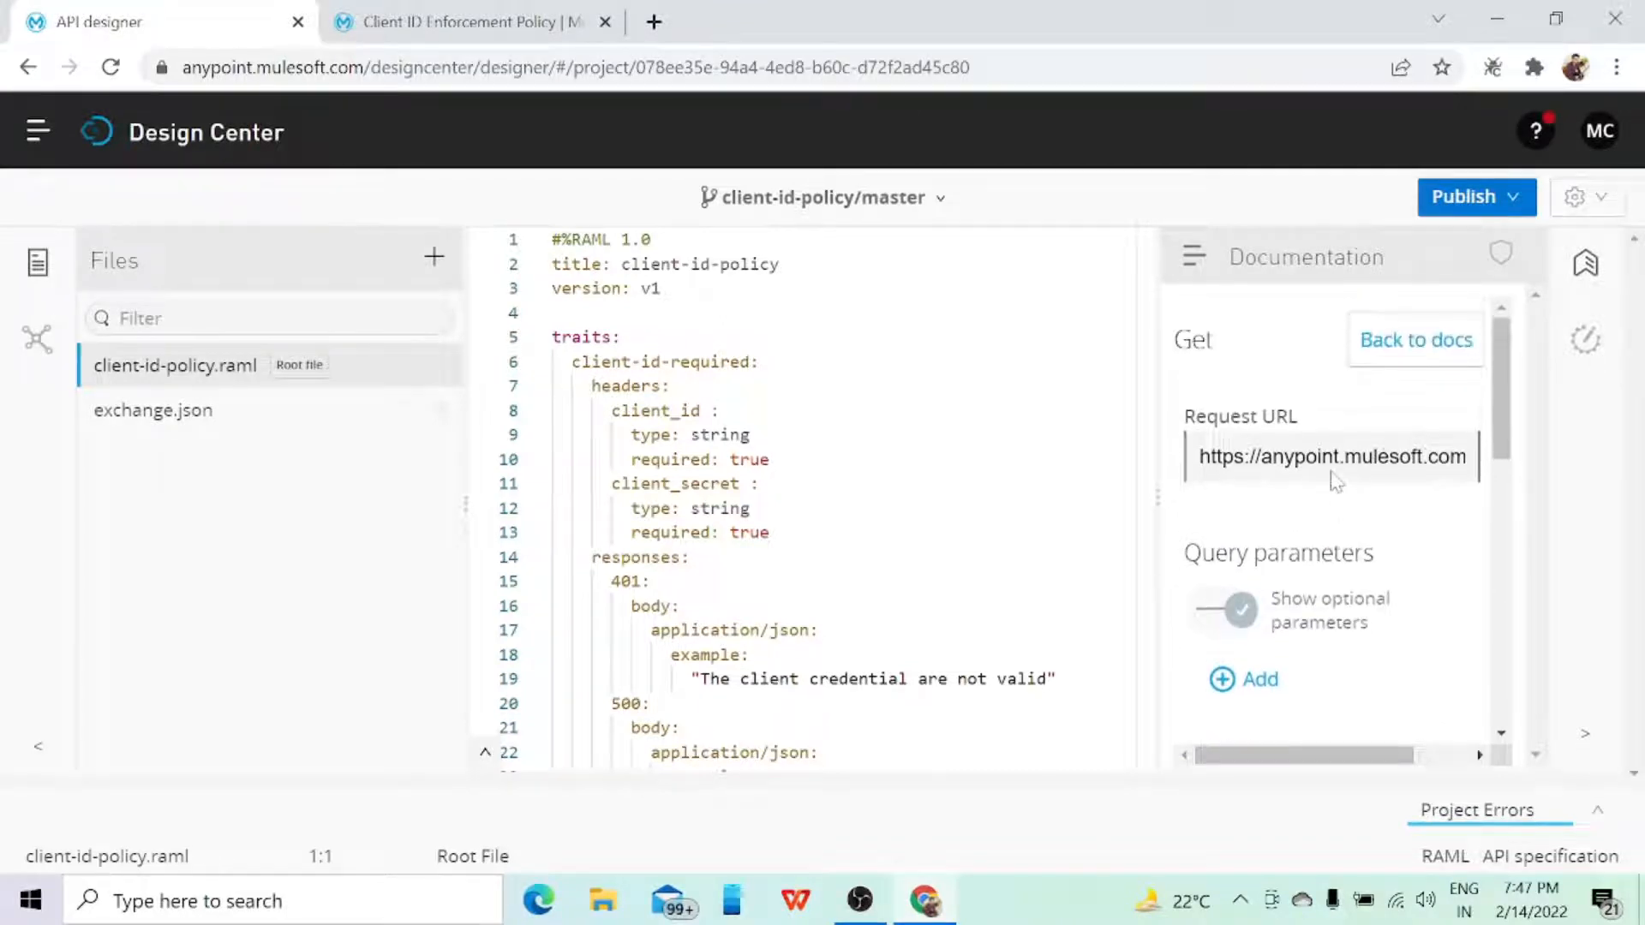
click(1397, 347)
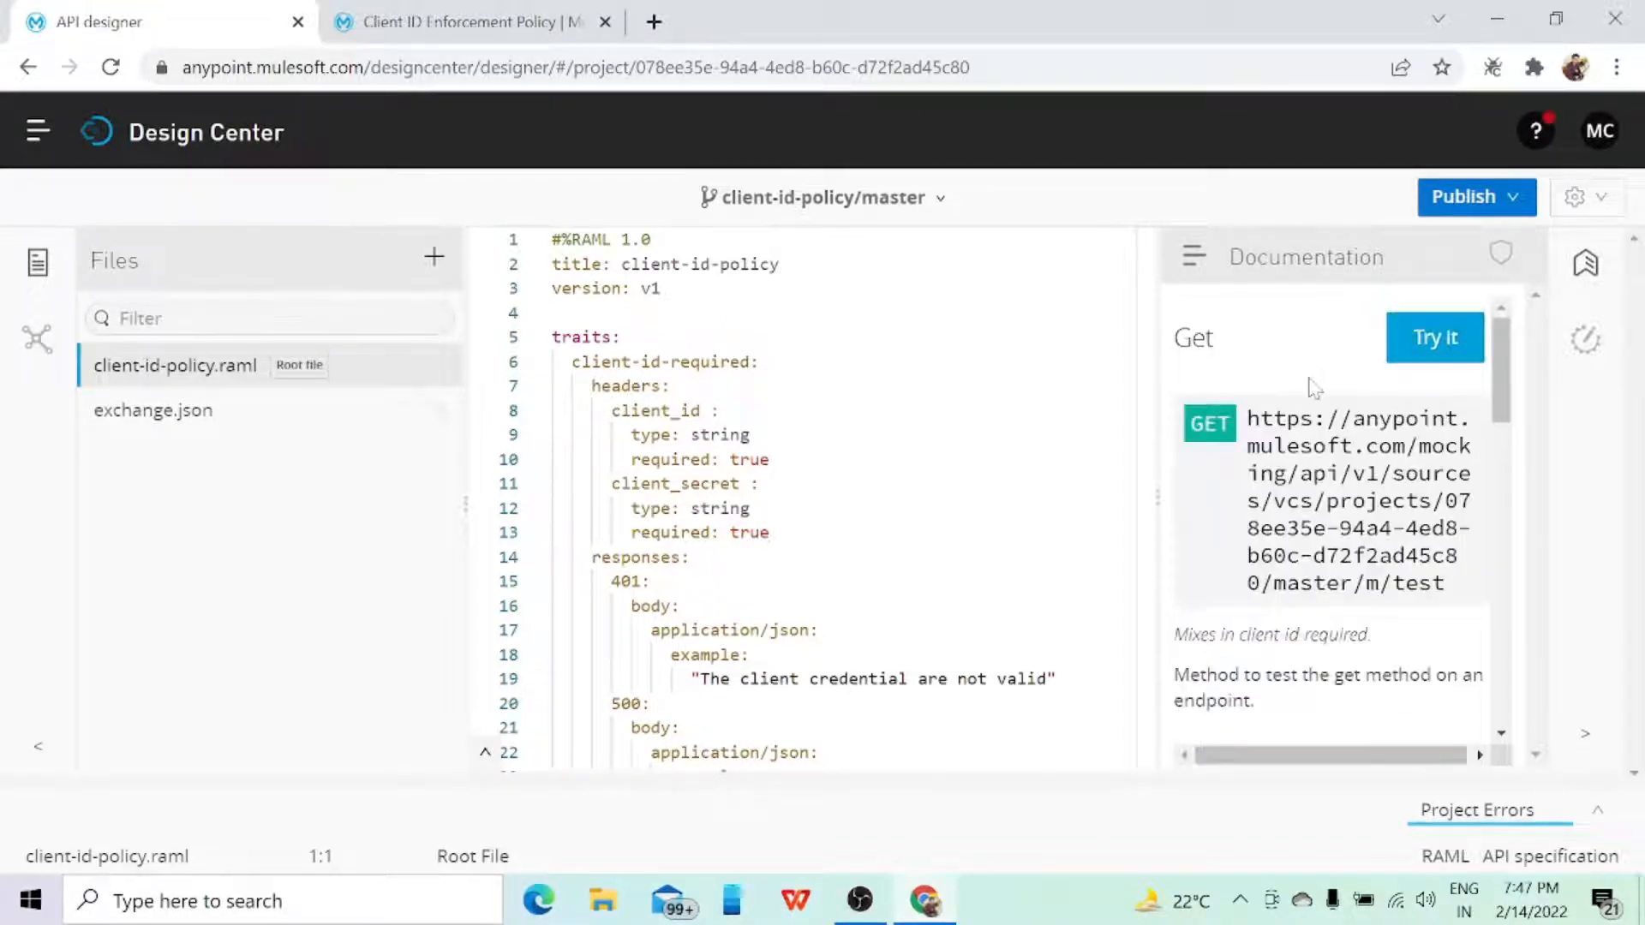
scroll(1311, 383, down, 5)
scroll(1333, 532, down, 2)
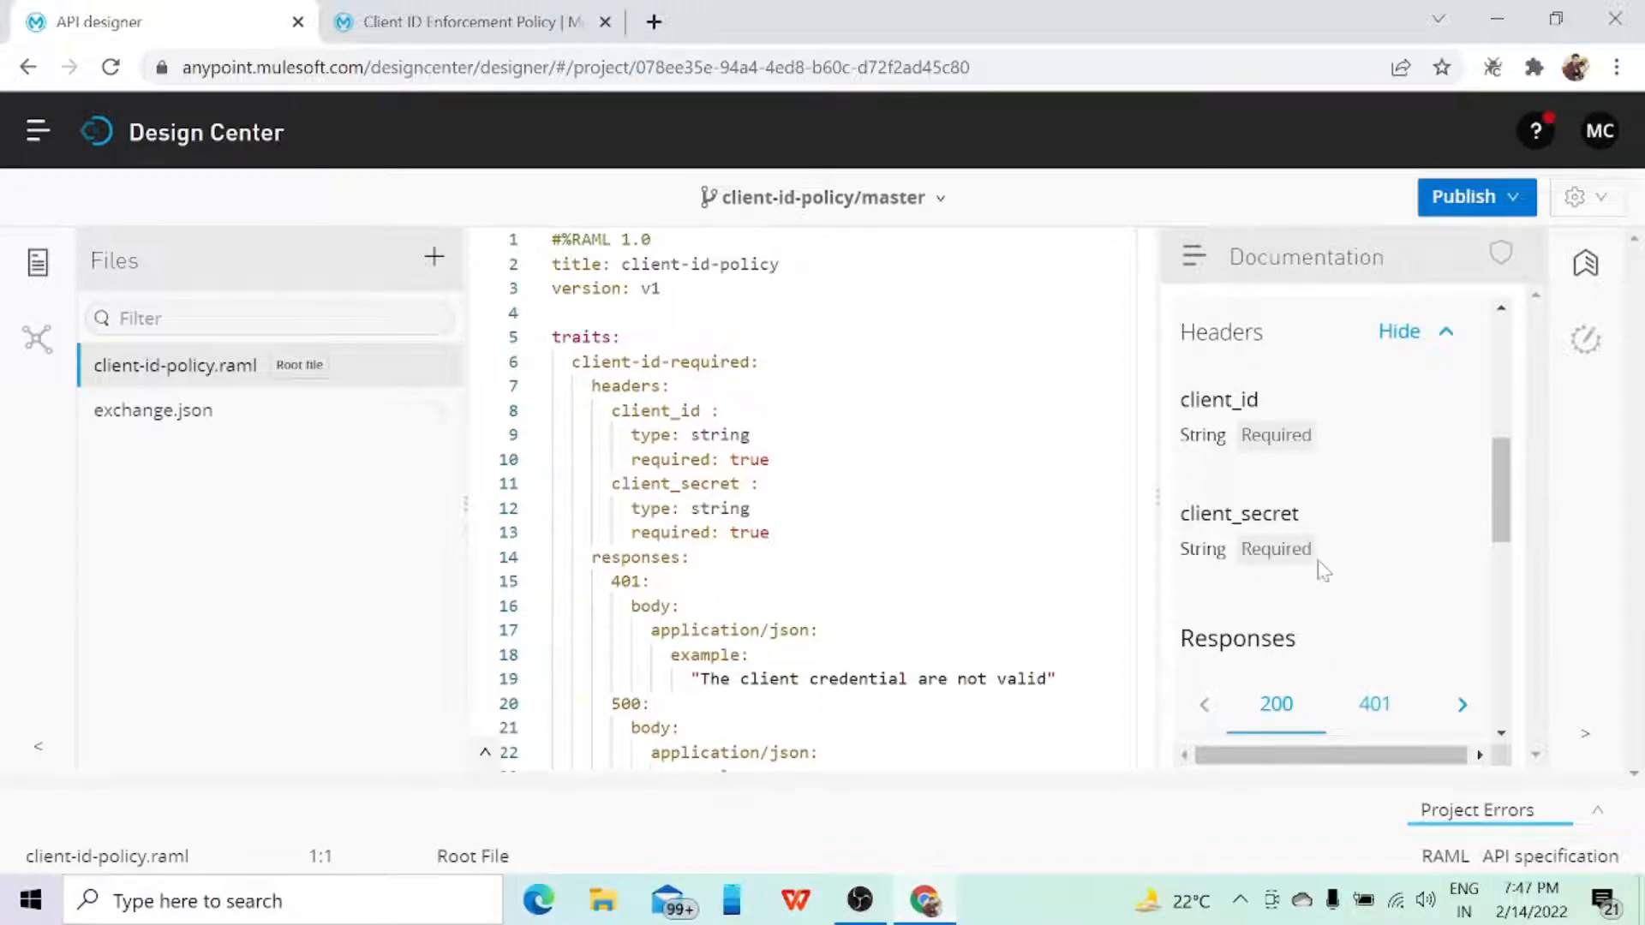
Step: Examine the 200 and 401 responses documented for the /test GET method and compare them with the responses in the RAML trait
scroll(1324, 570, down, 3)
scroll(1319, 568, down, 2)
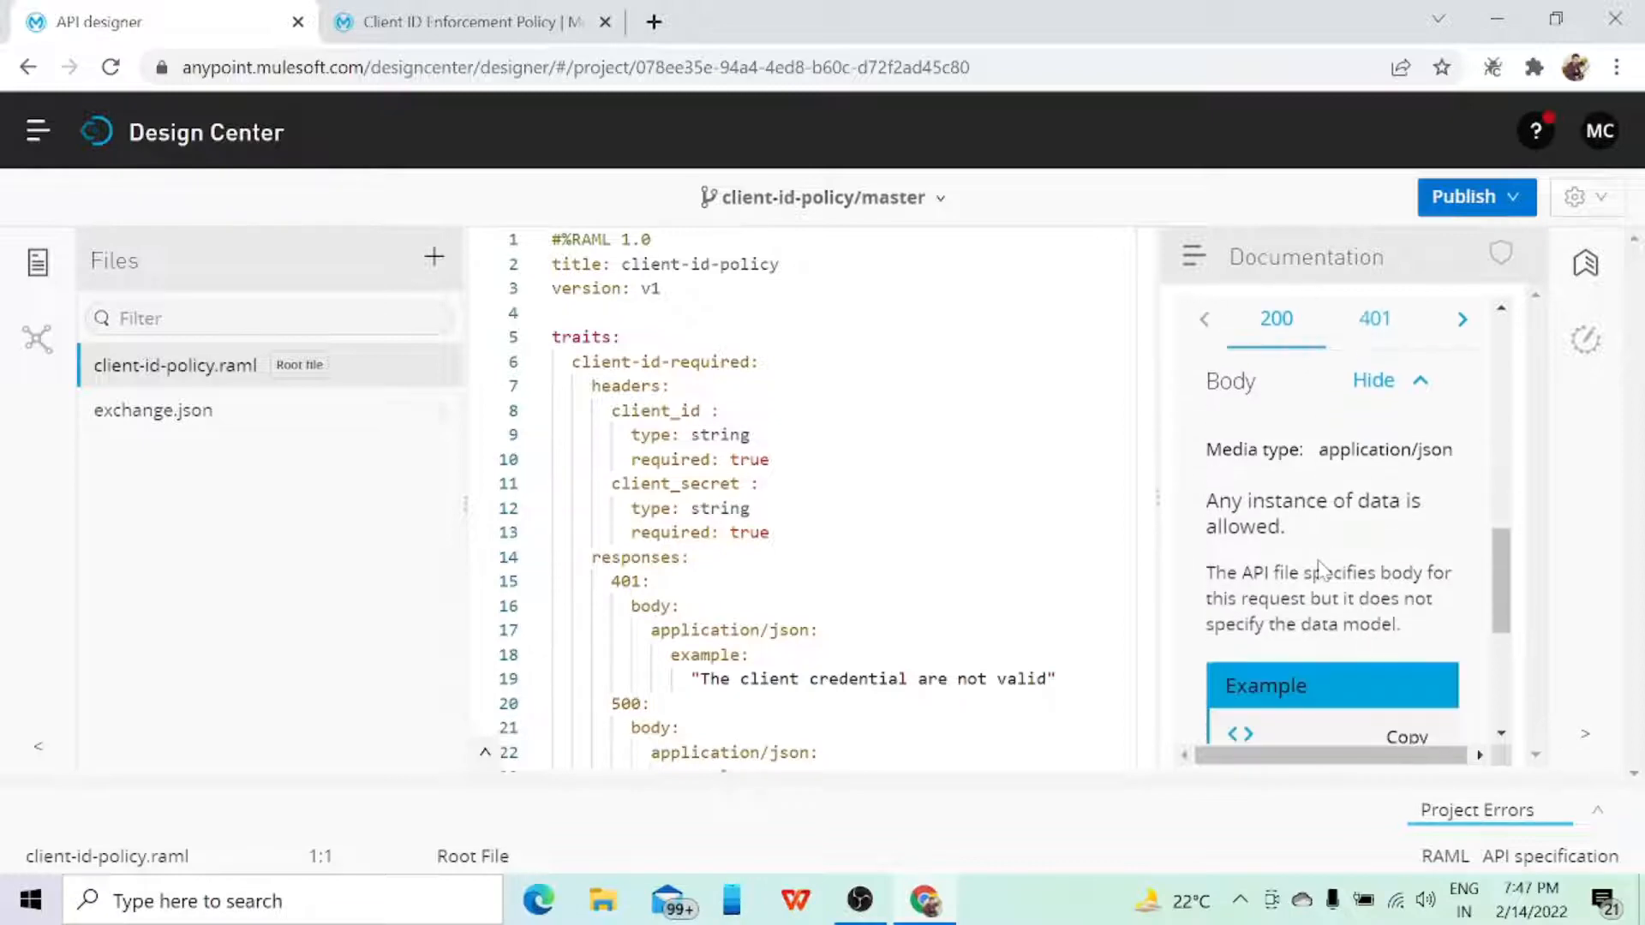
scroll(1319, 568, down, 5)
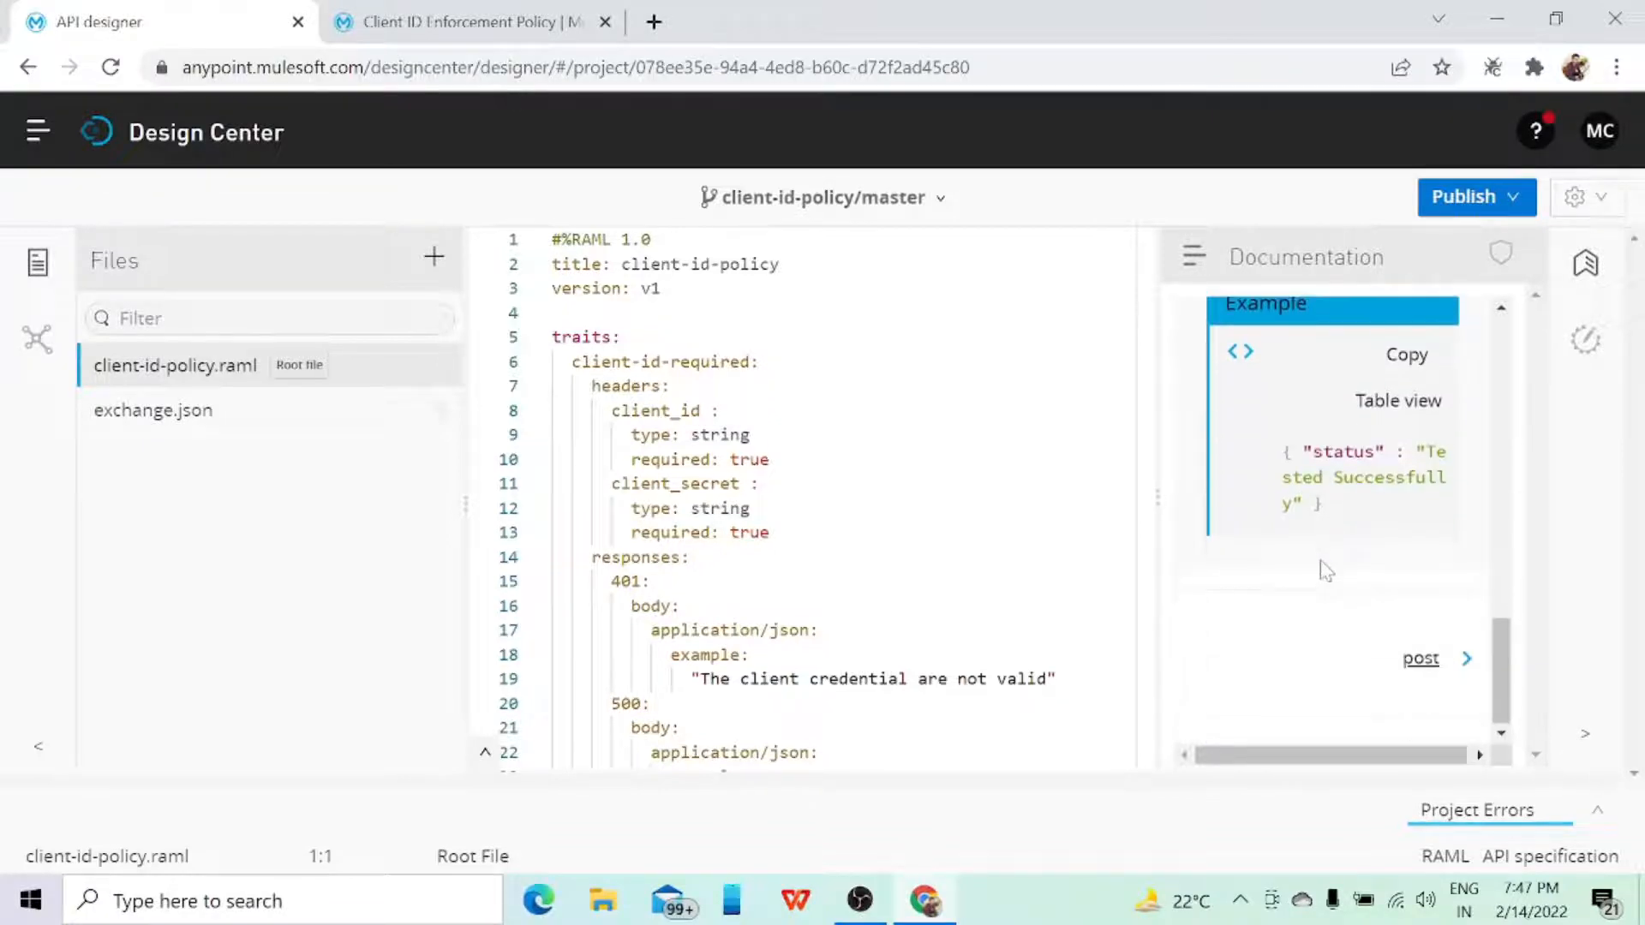
scroll(1322, 569, up, 5)
scroll(1322, 568, up, 4)
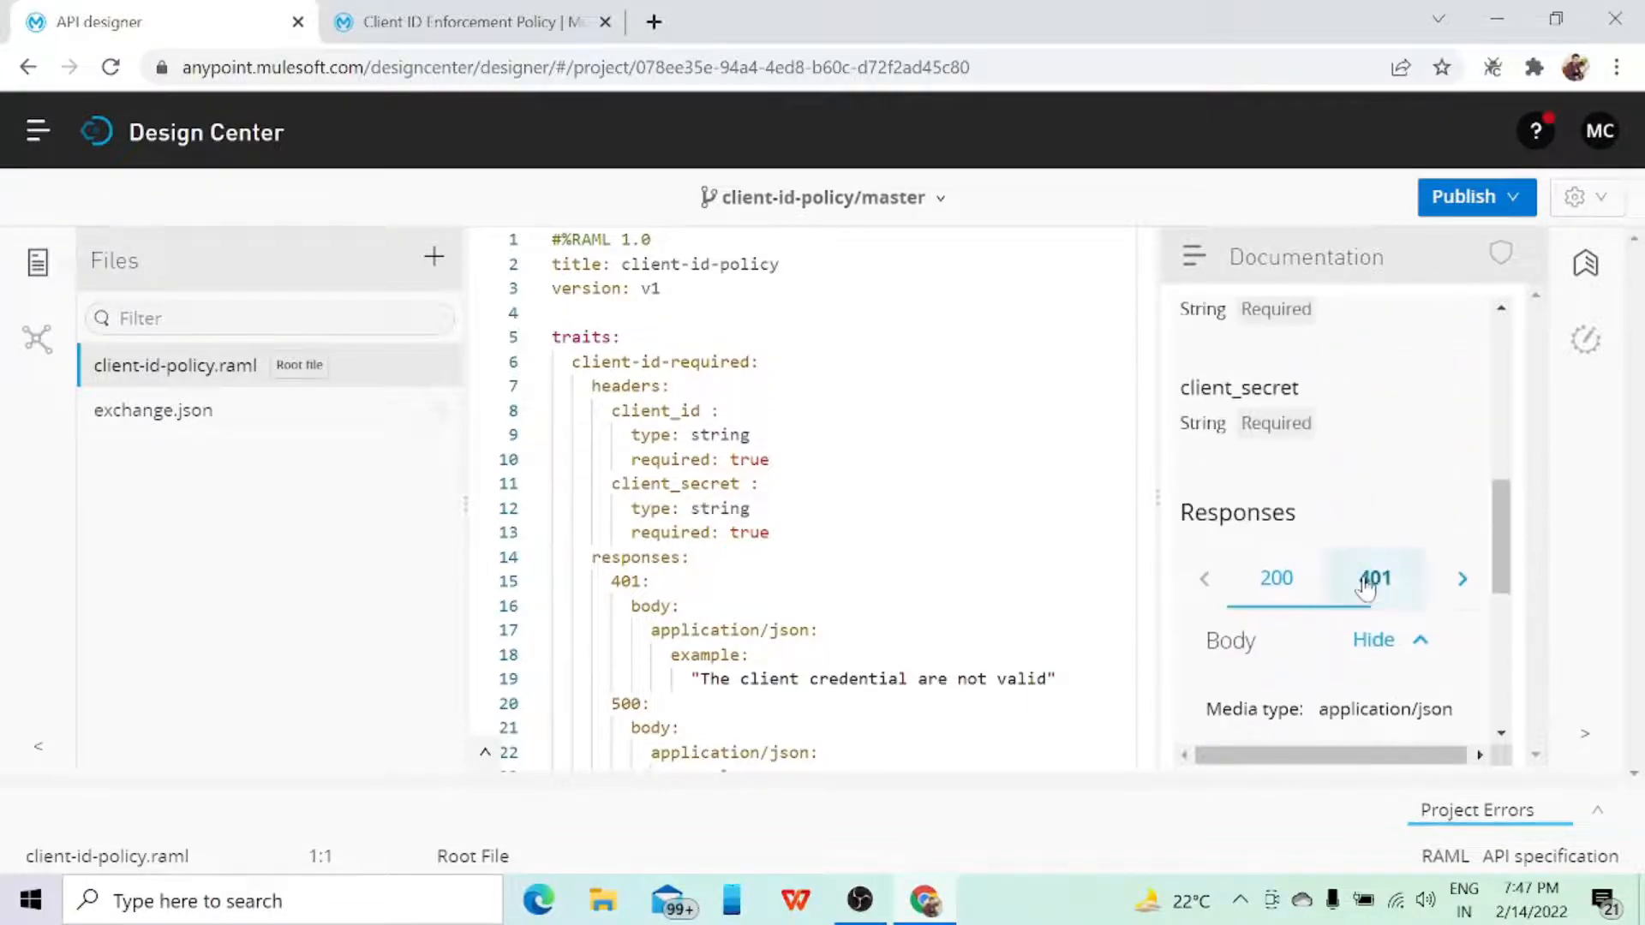
click(1367, 579)
scroll(1365, 585, down, 5)
scroll(1365, 585, down, 3)
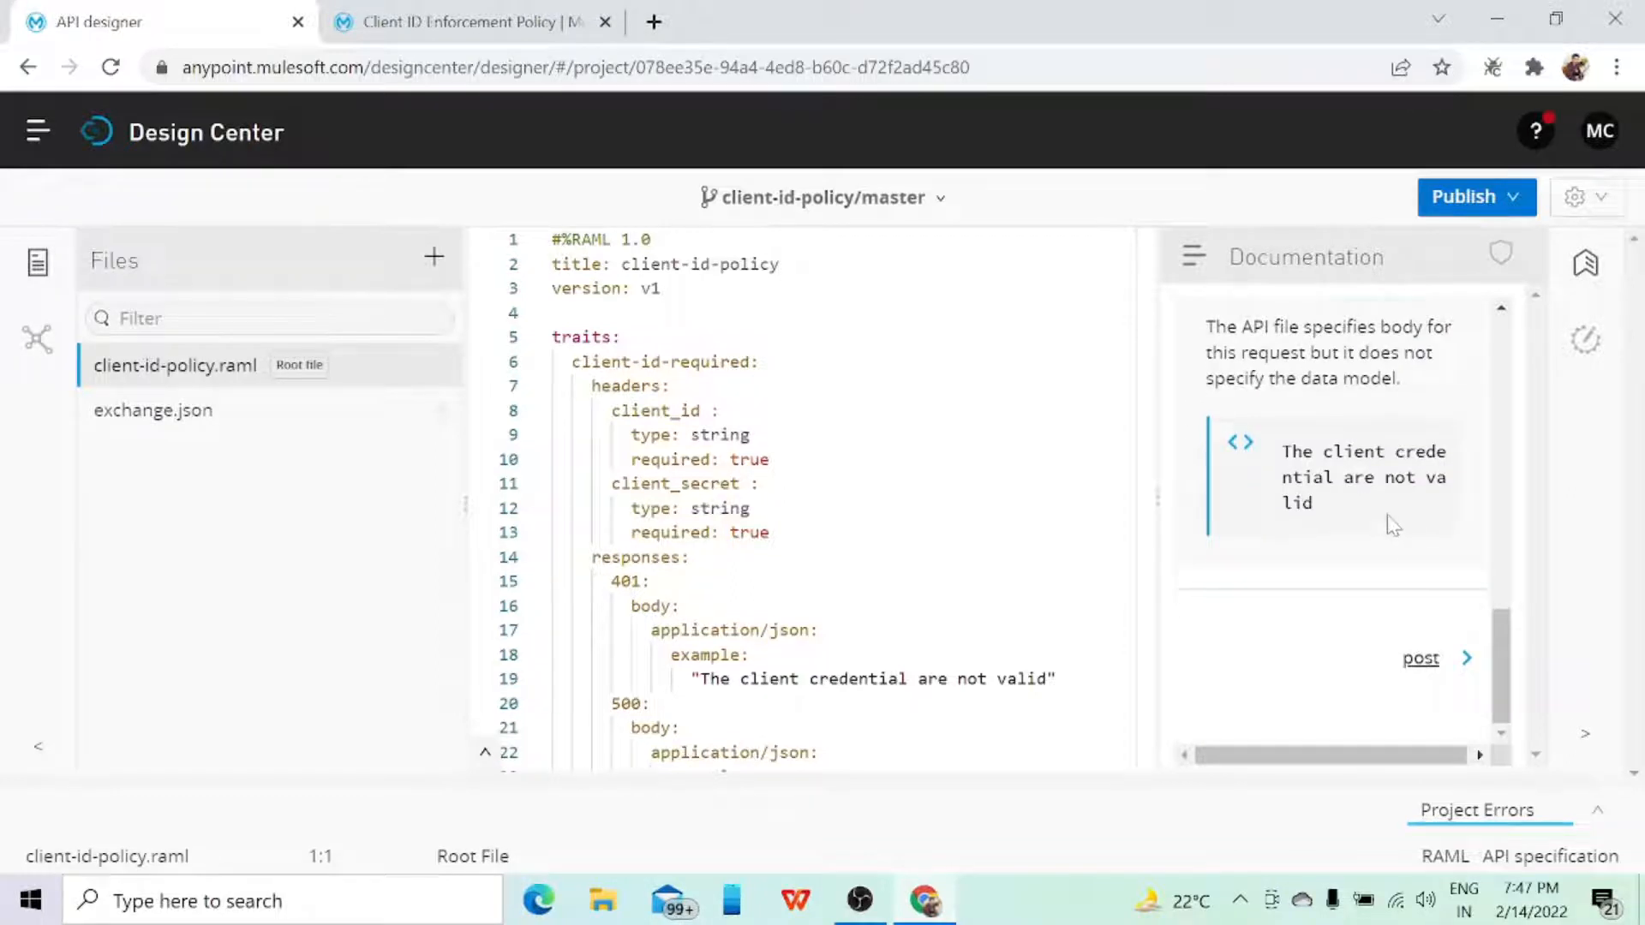
scroll(1392, 524, up, 4)
scroll(814, 514, down, 3)
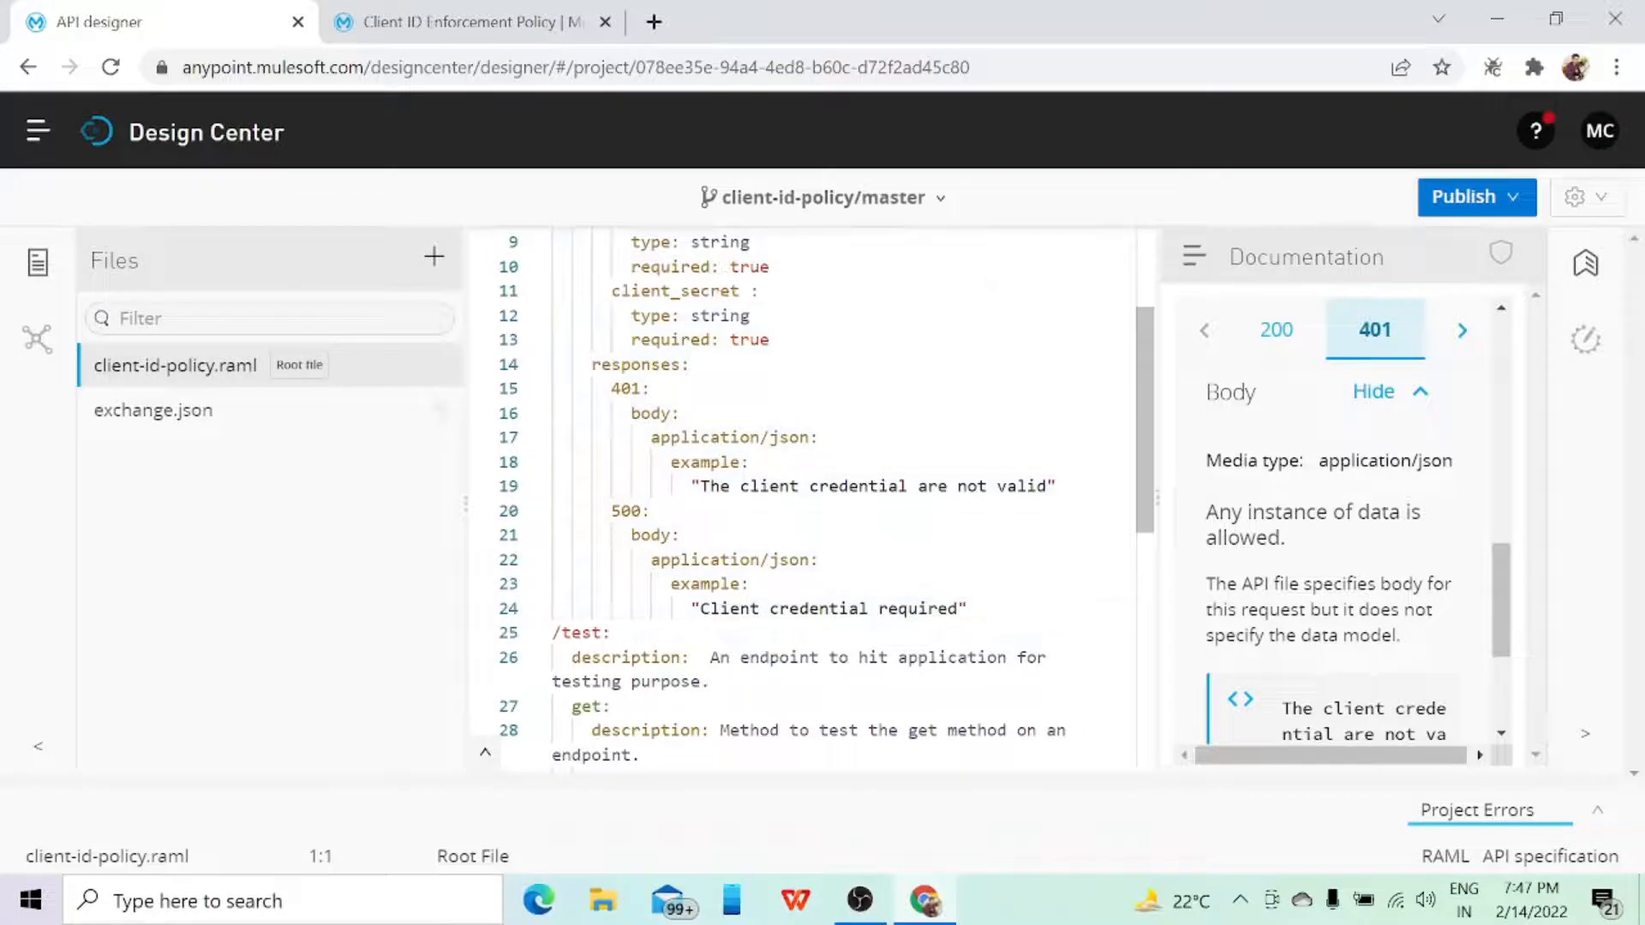
scroll(814, 514, up, 3)
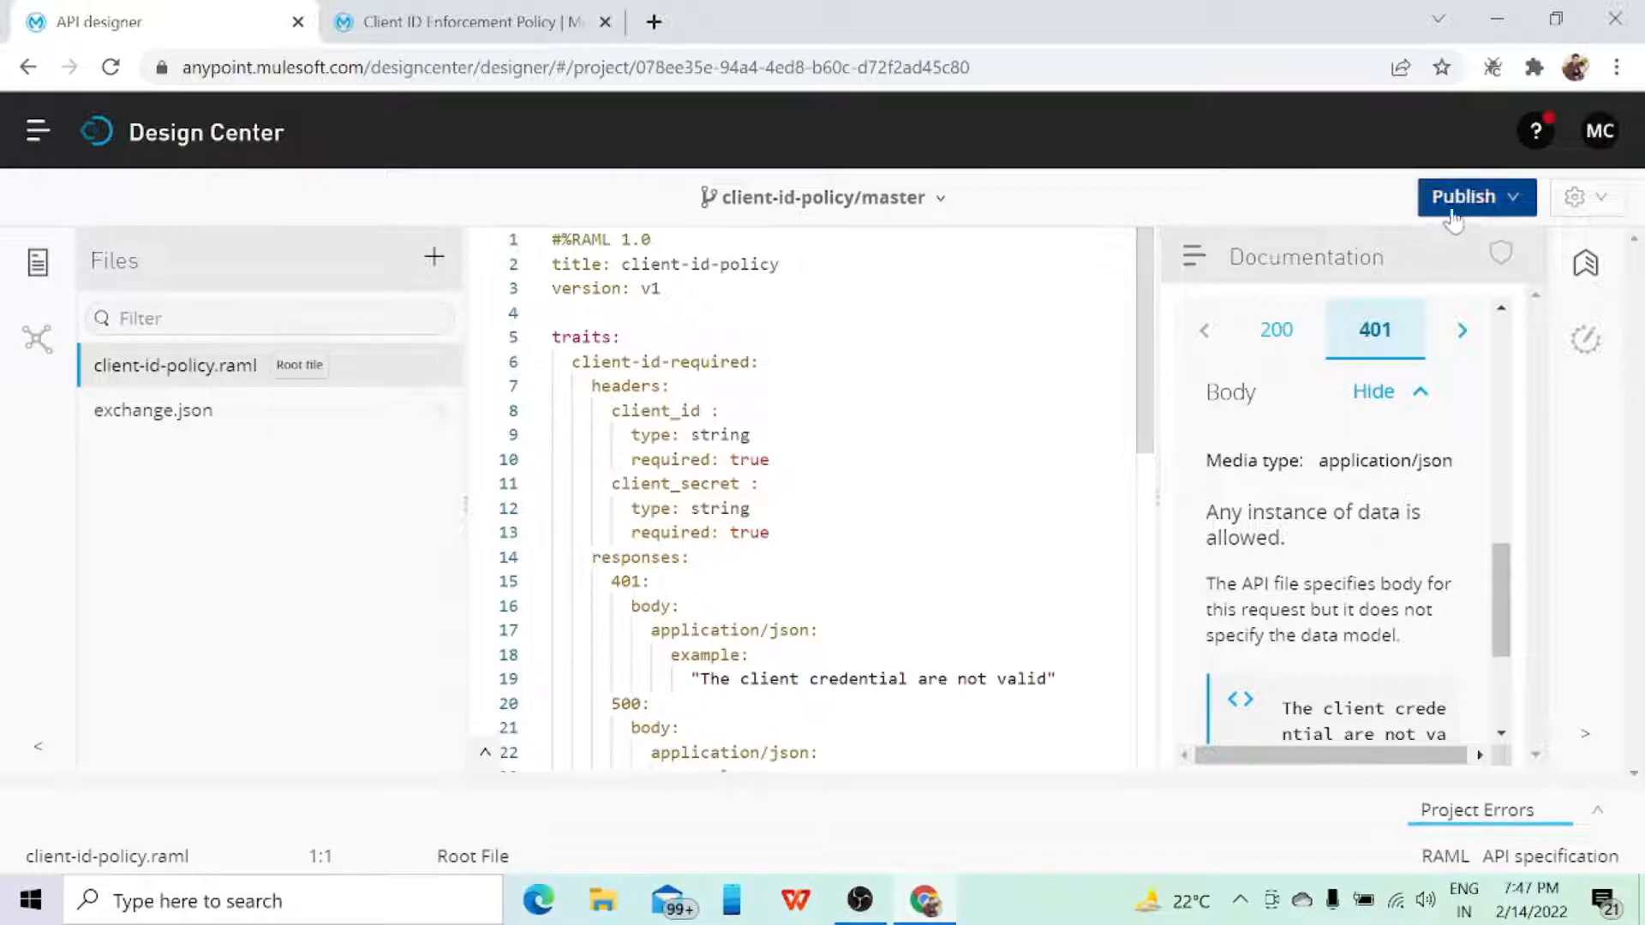
Step: Open Exchange in a new browser tab and view the page of the published client-id-policy asset
click(1512, 202)
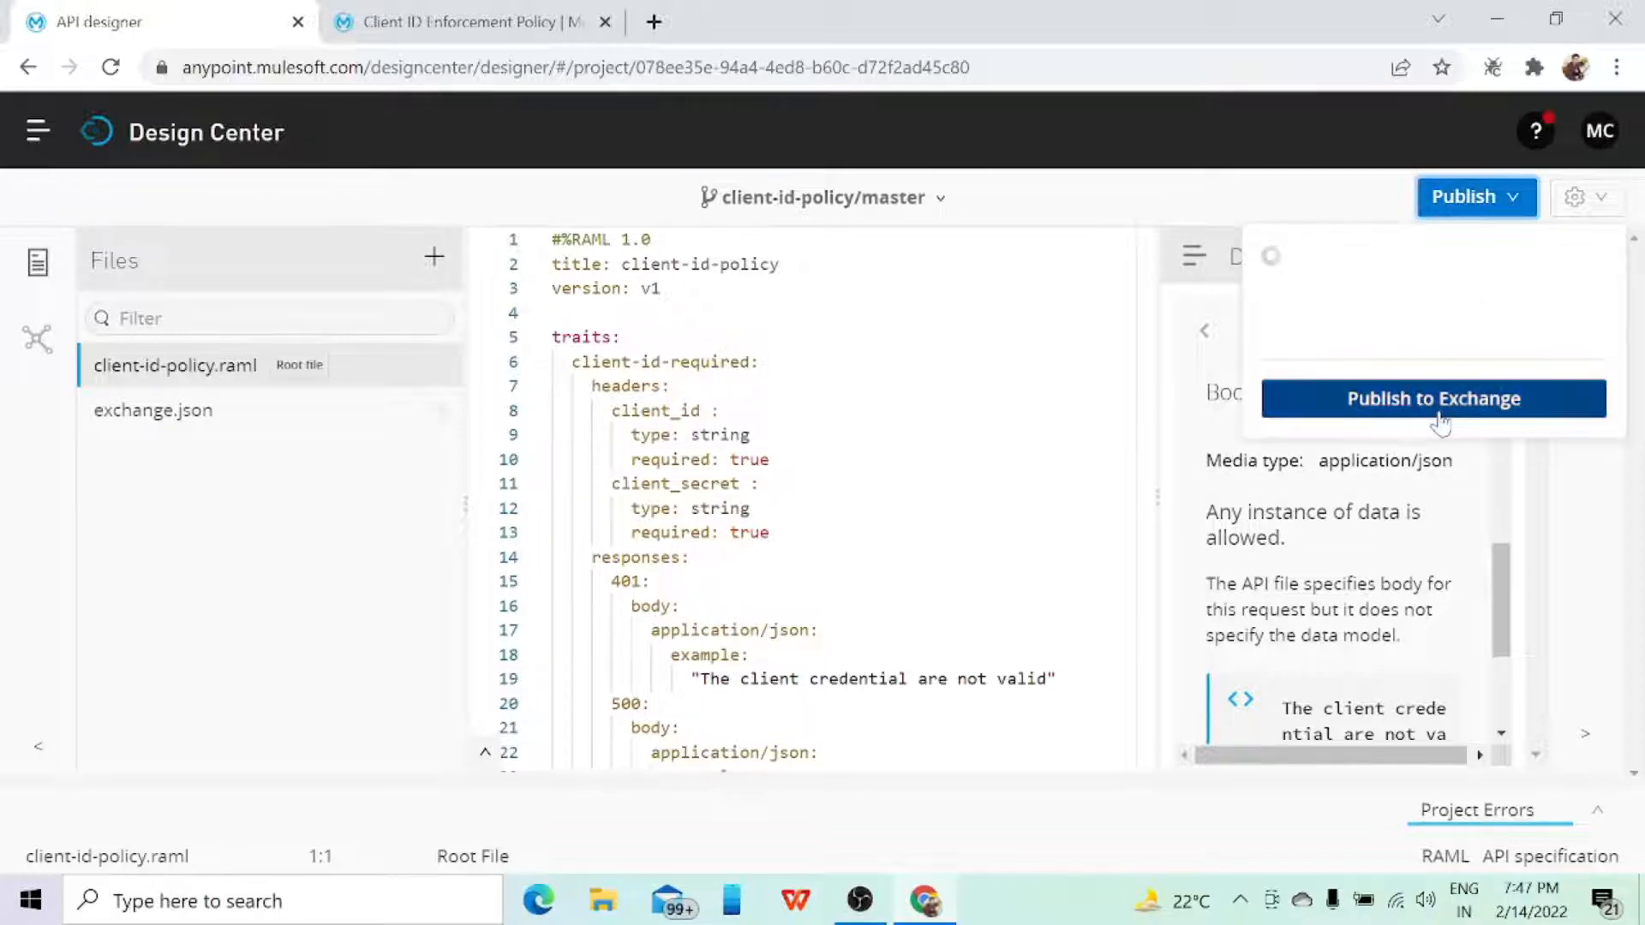
click(38, 136)
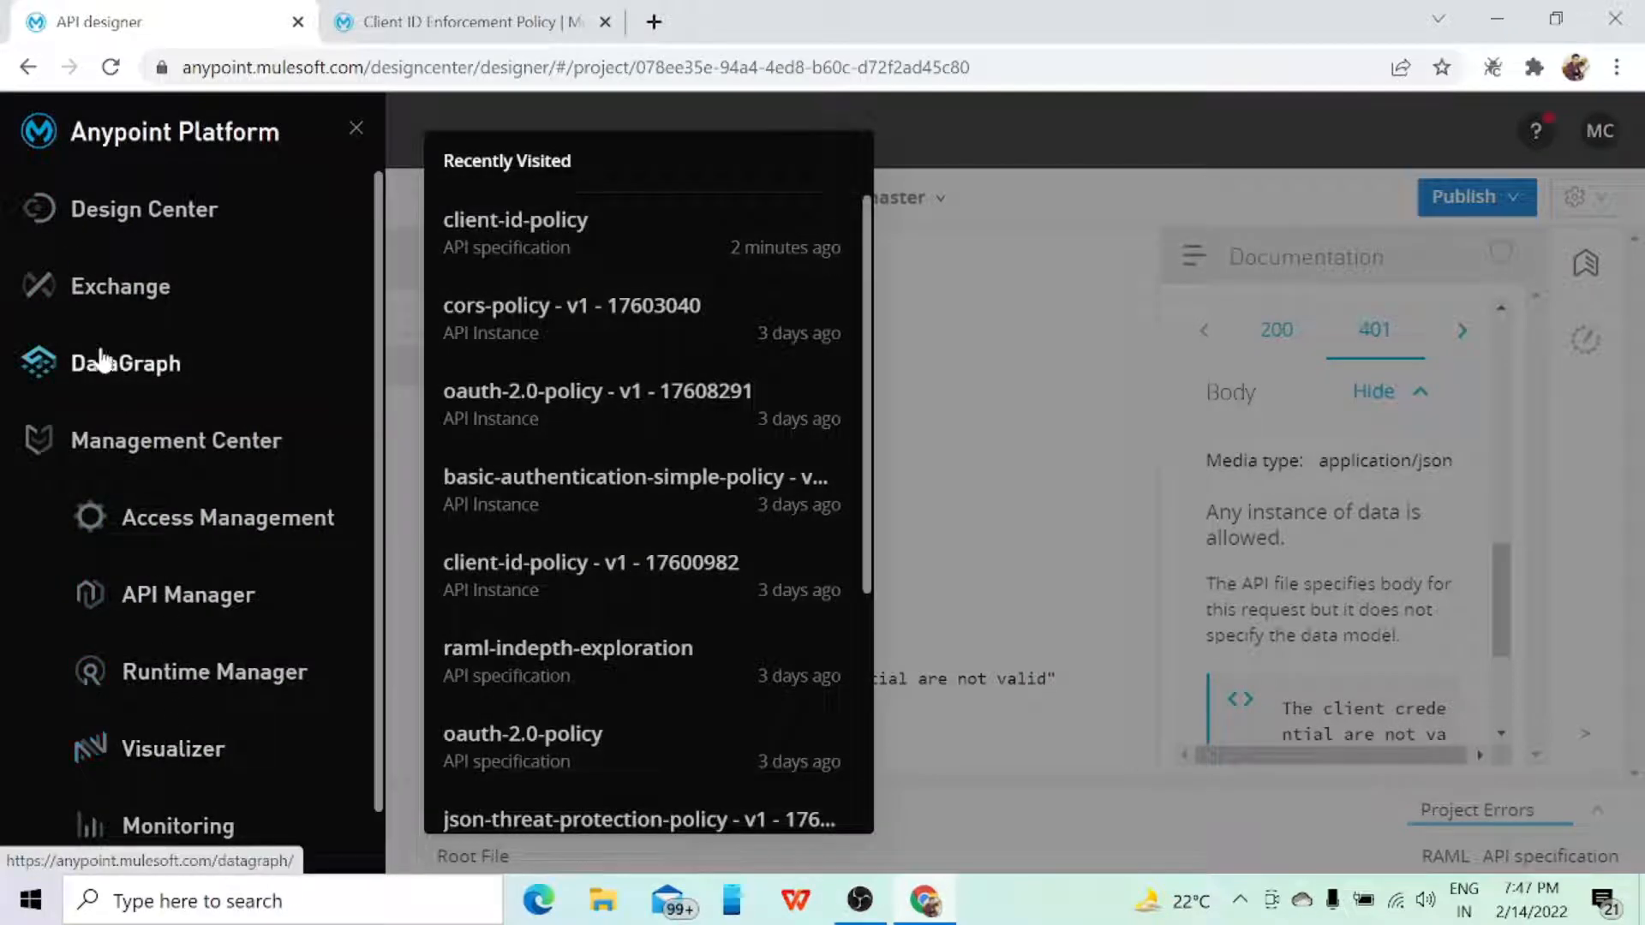
right_click(100, 293)
click(146, 311)
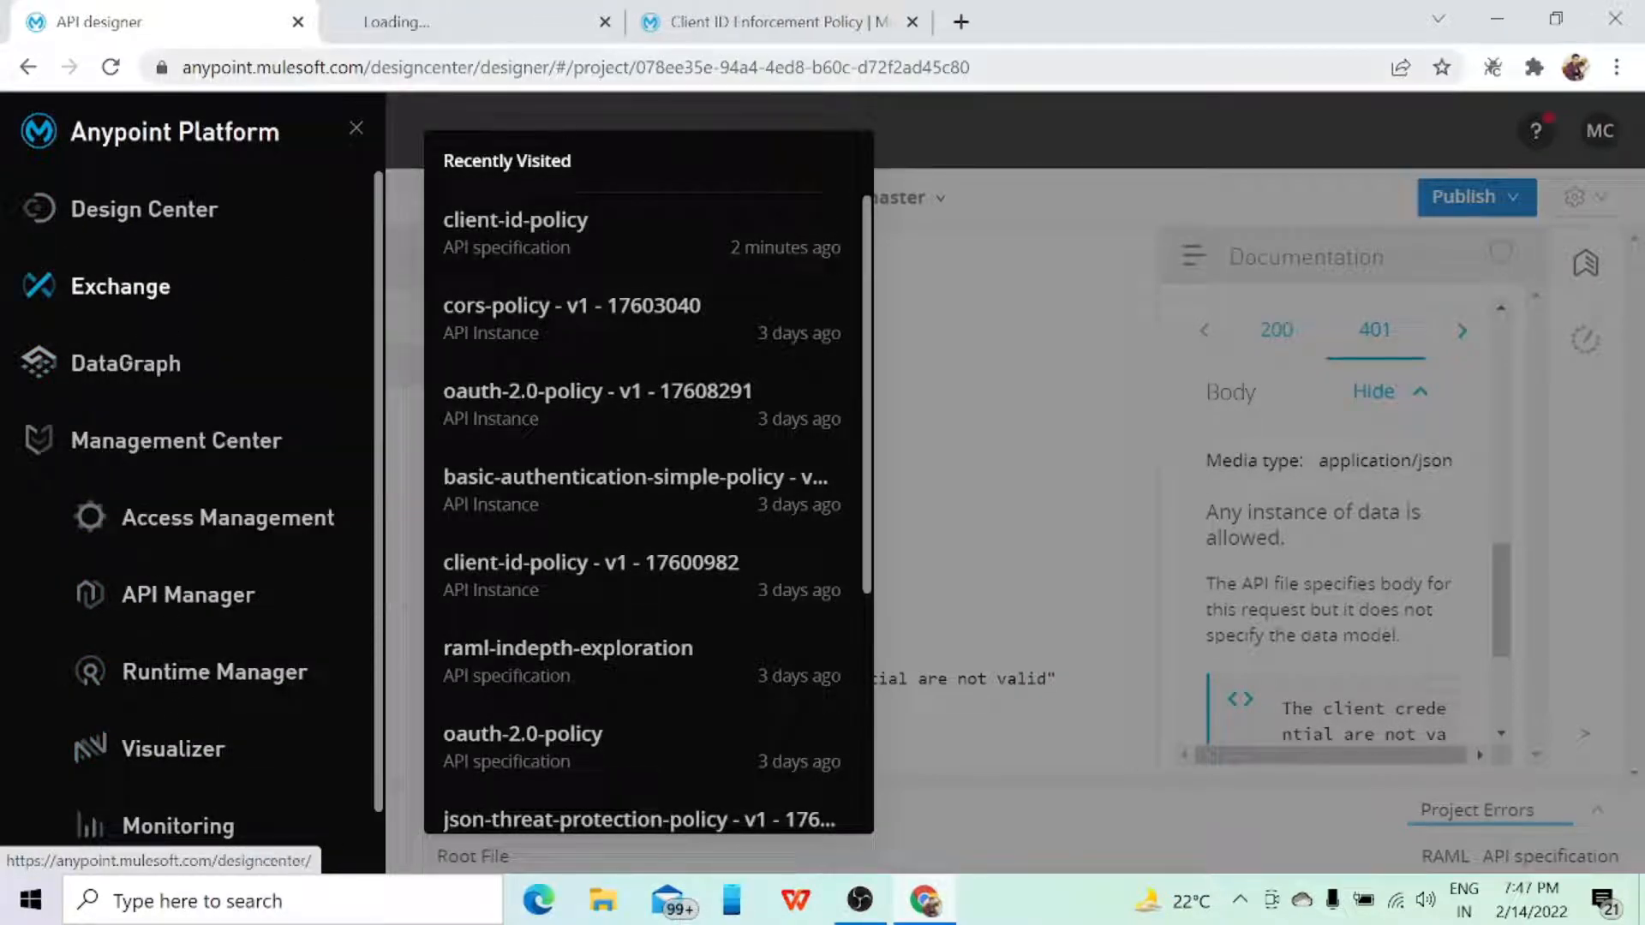
click(495, 24)
scroll(720, 466, down, 1)
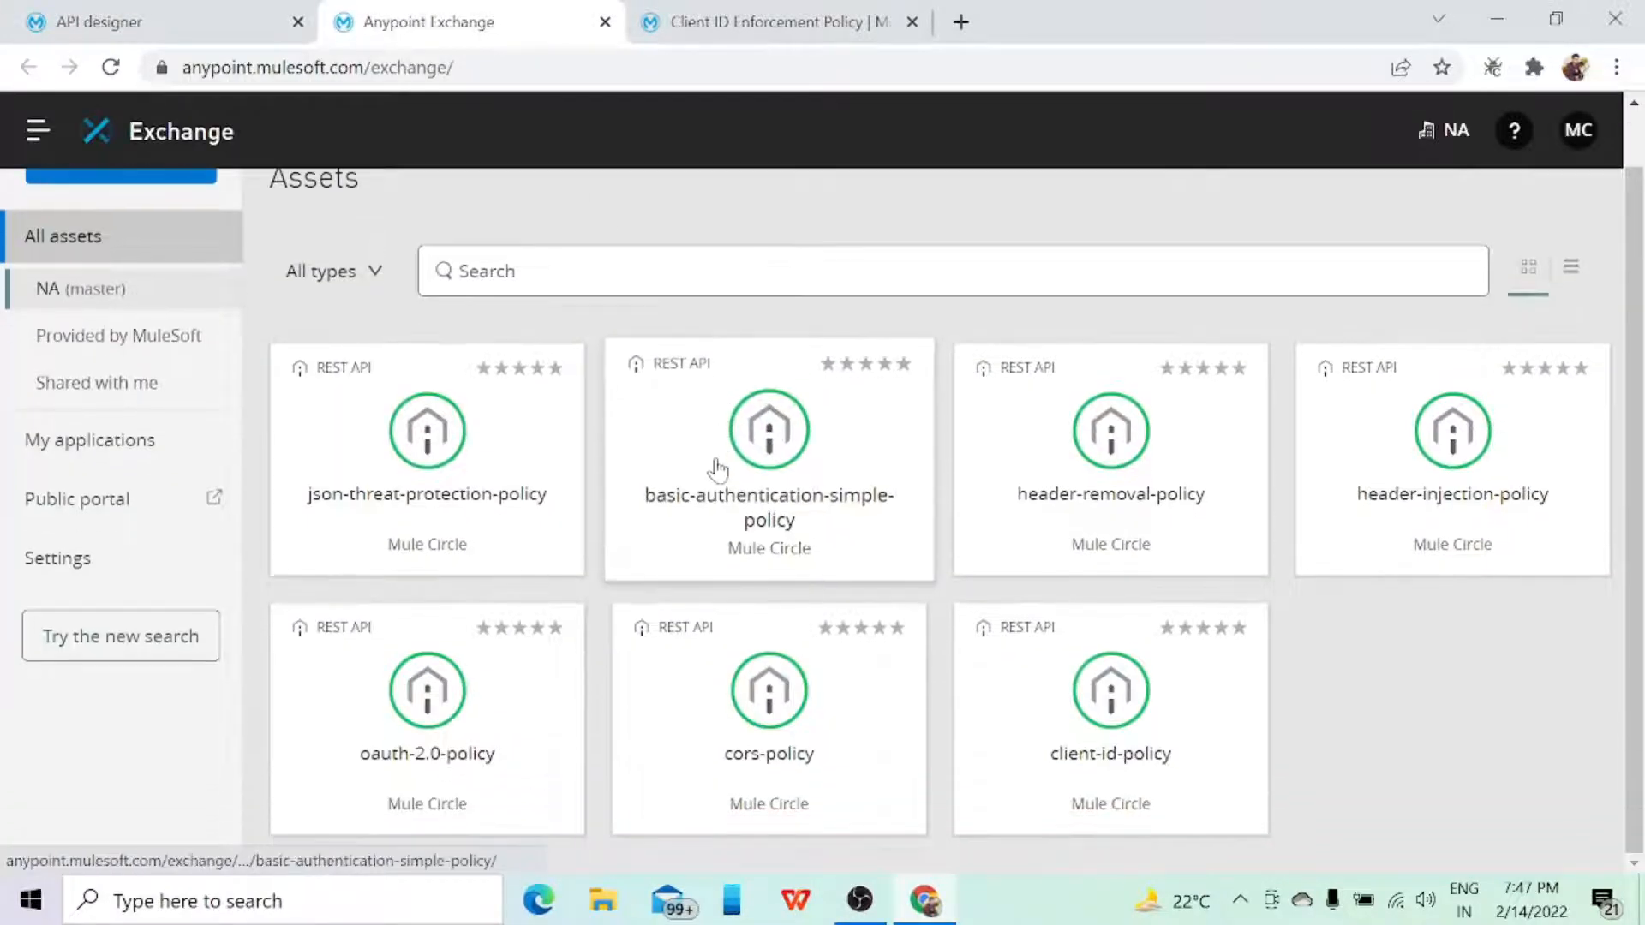
click(1051, 742)
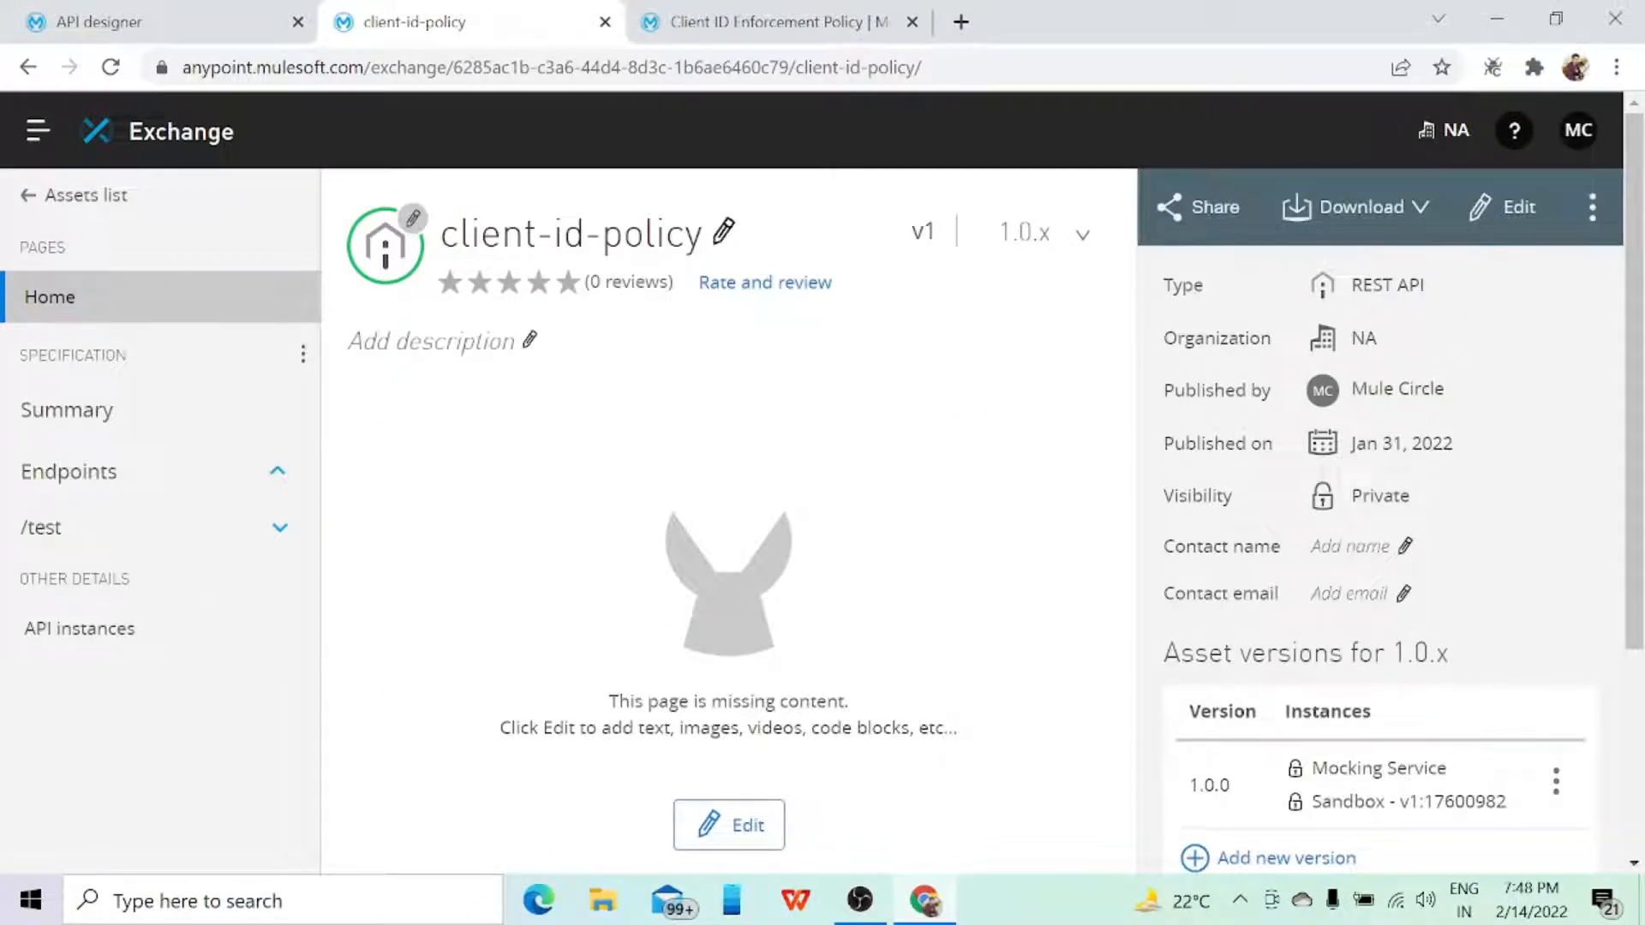
scroll(1379, 548, down, 1)
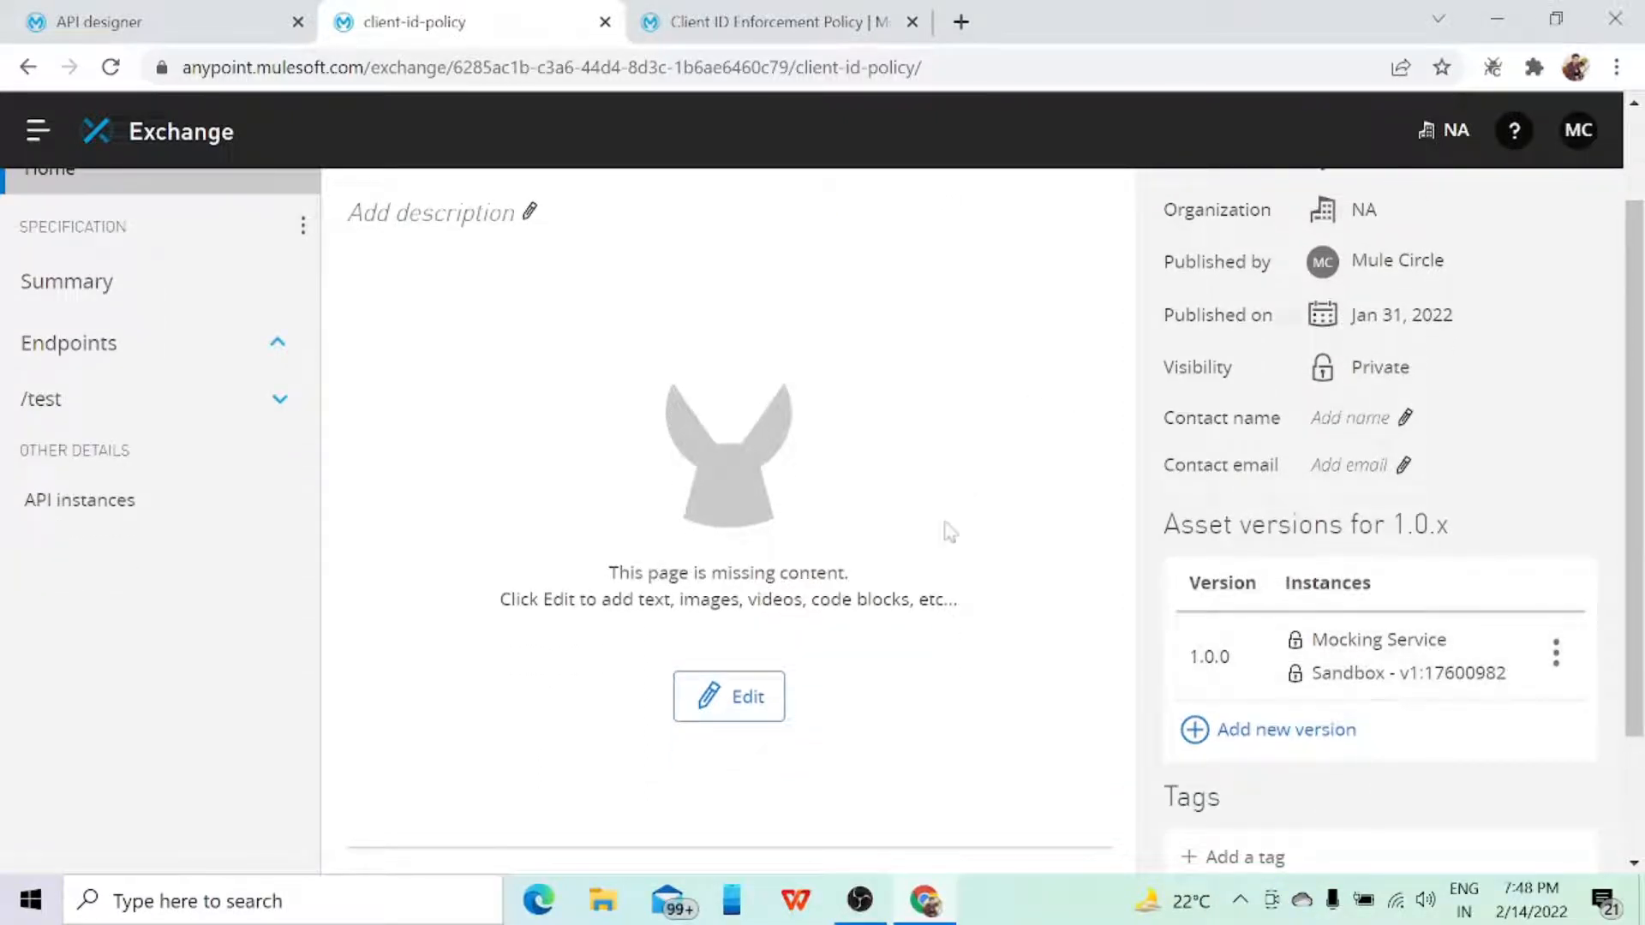
scroll(894, 581, up, 1)
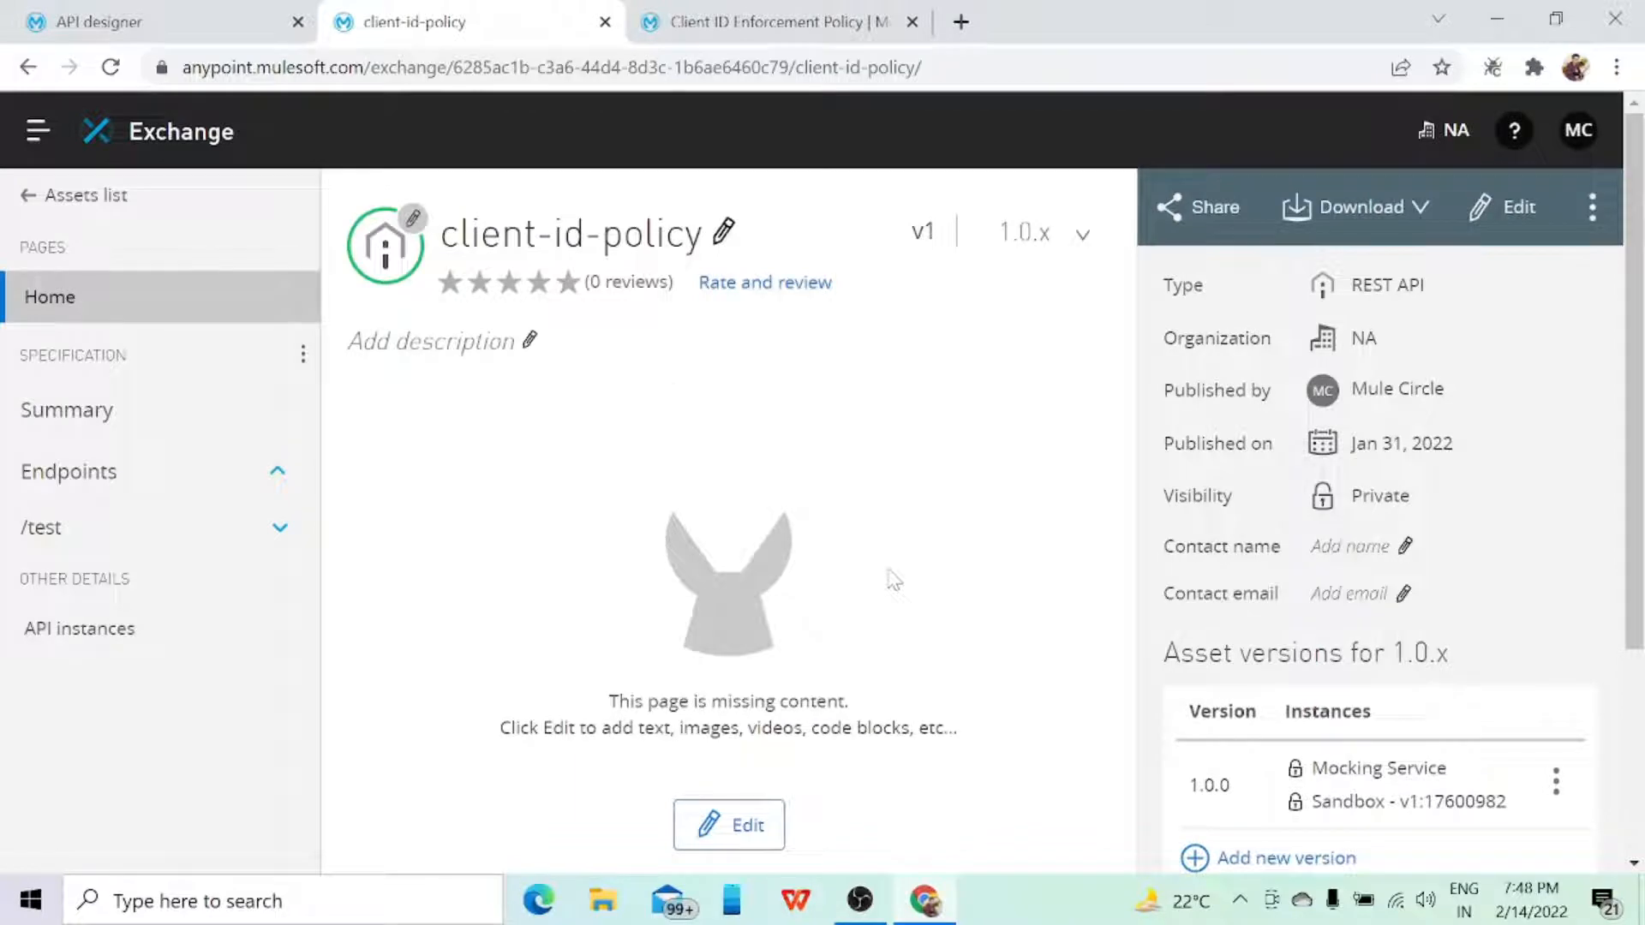
Step: Open API Manager in a new browser tab and switch to it
click(37, 132)
right_click(171, 596)
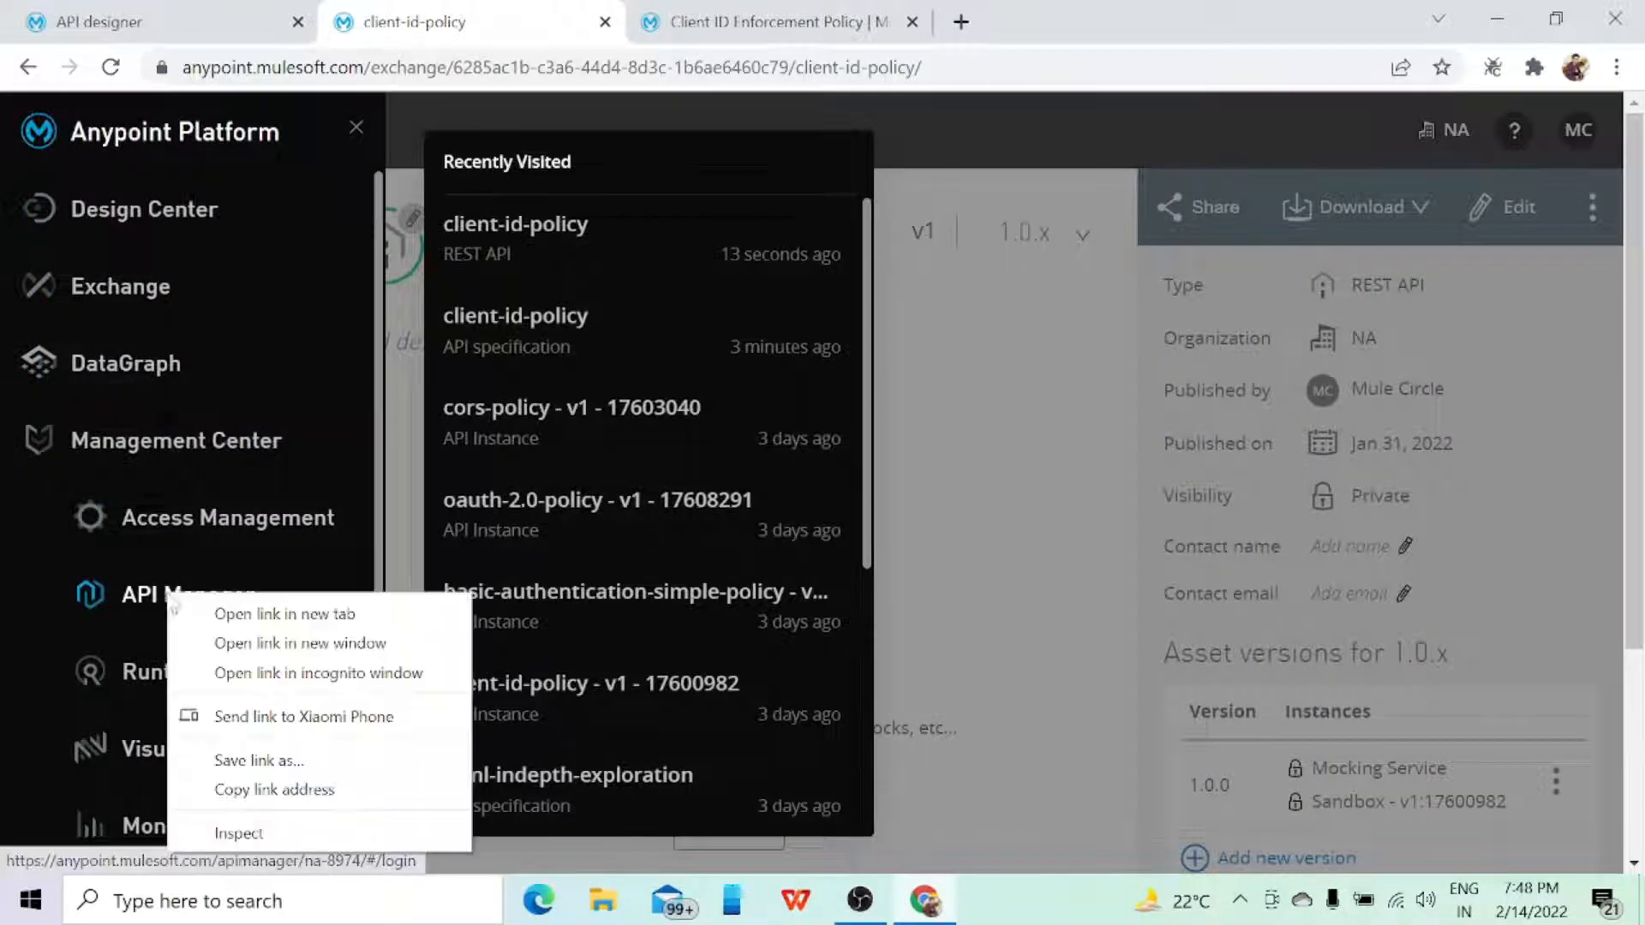
click(257, 614)
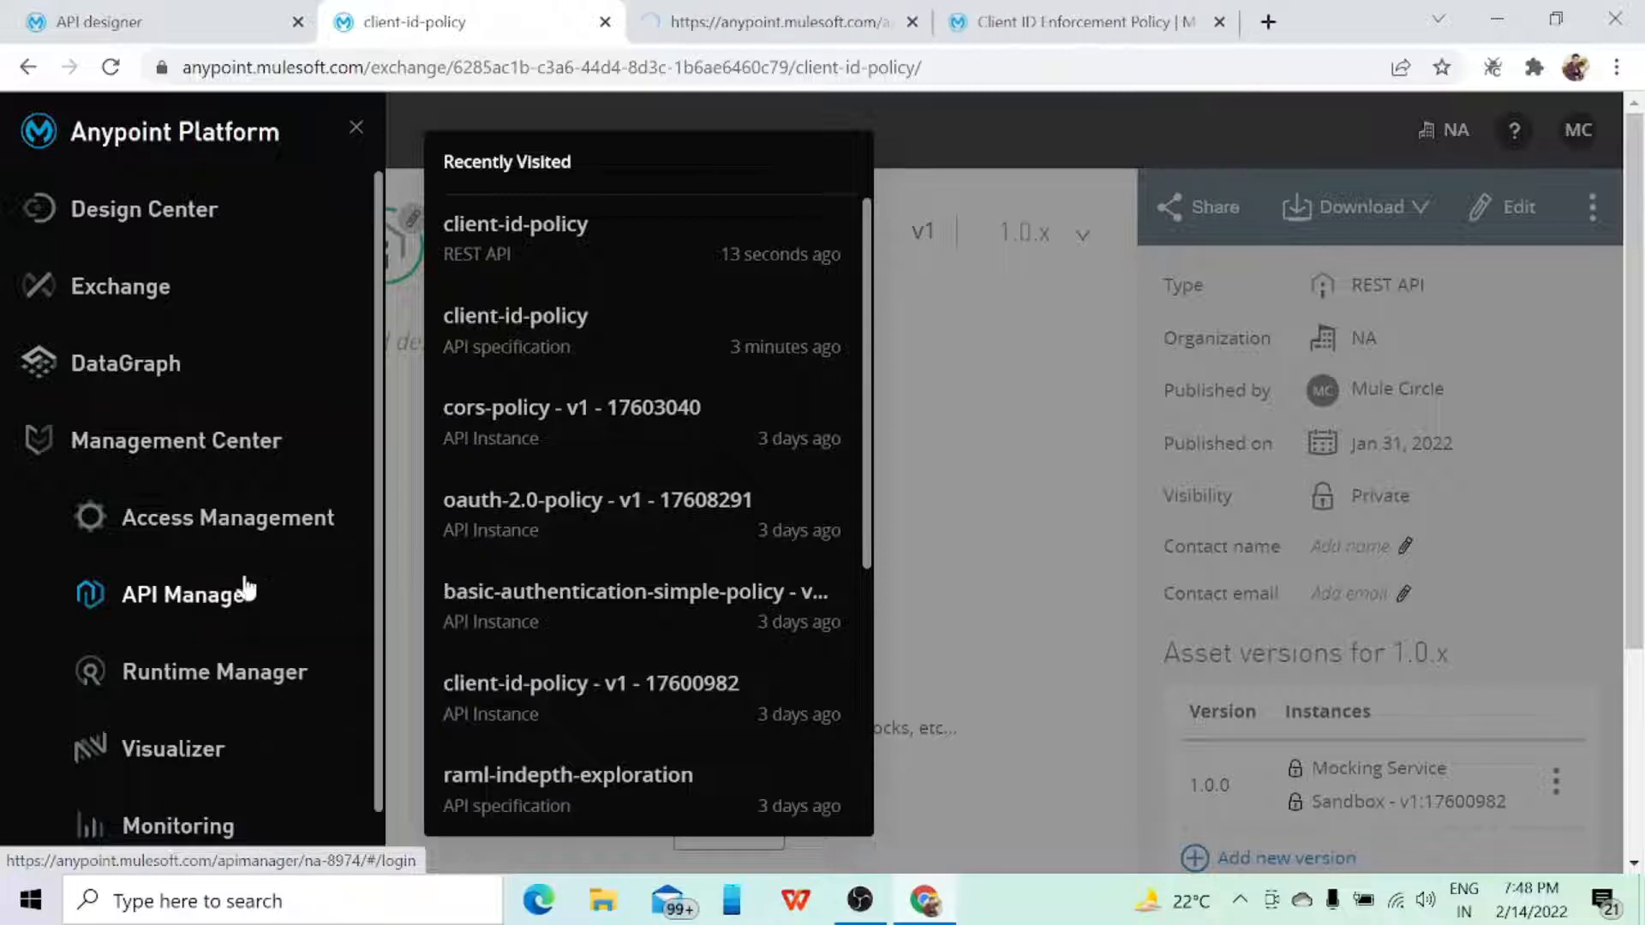
click(756, 26)
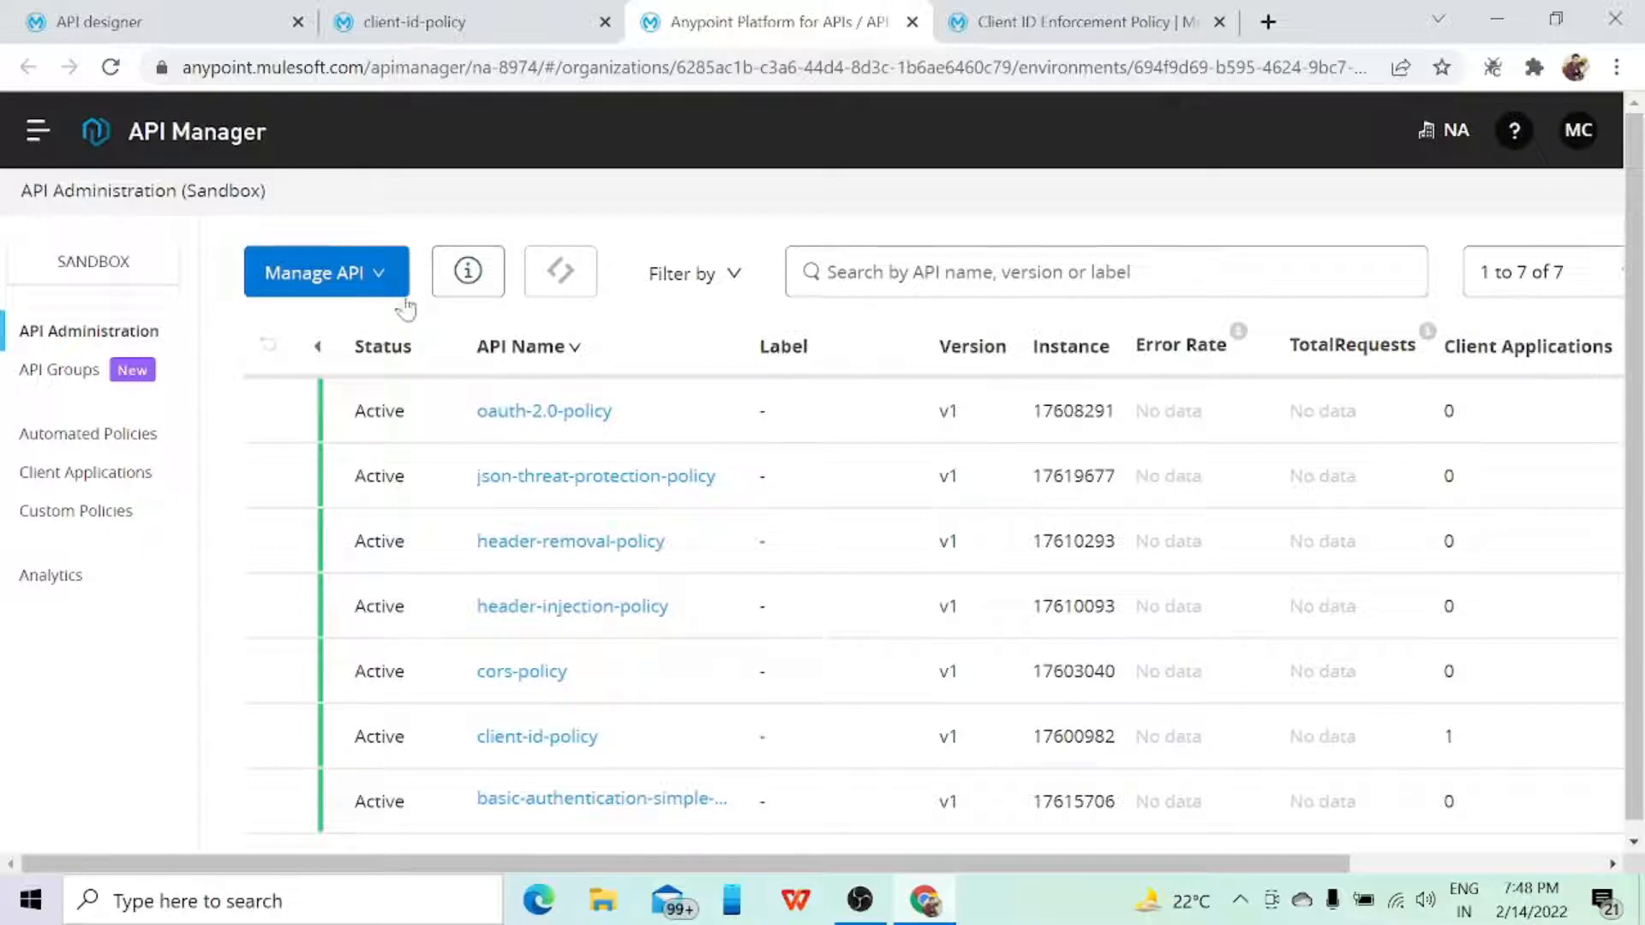
Step: Start managing an API from Exchange and choose client-id-policy as the API name, checking the name against its Exchange asset
click(390, 291)
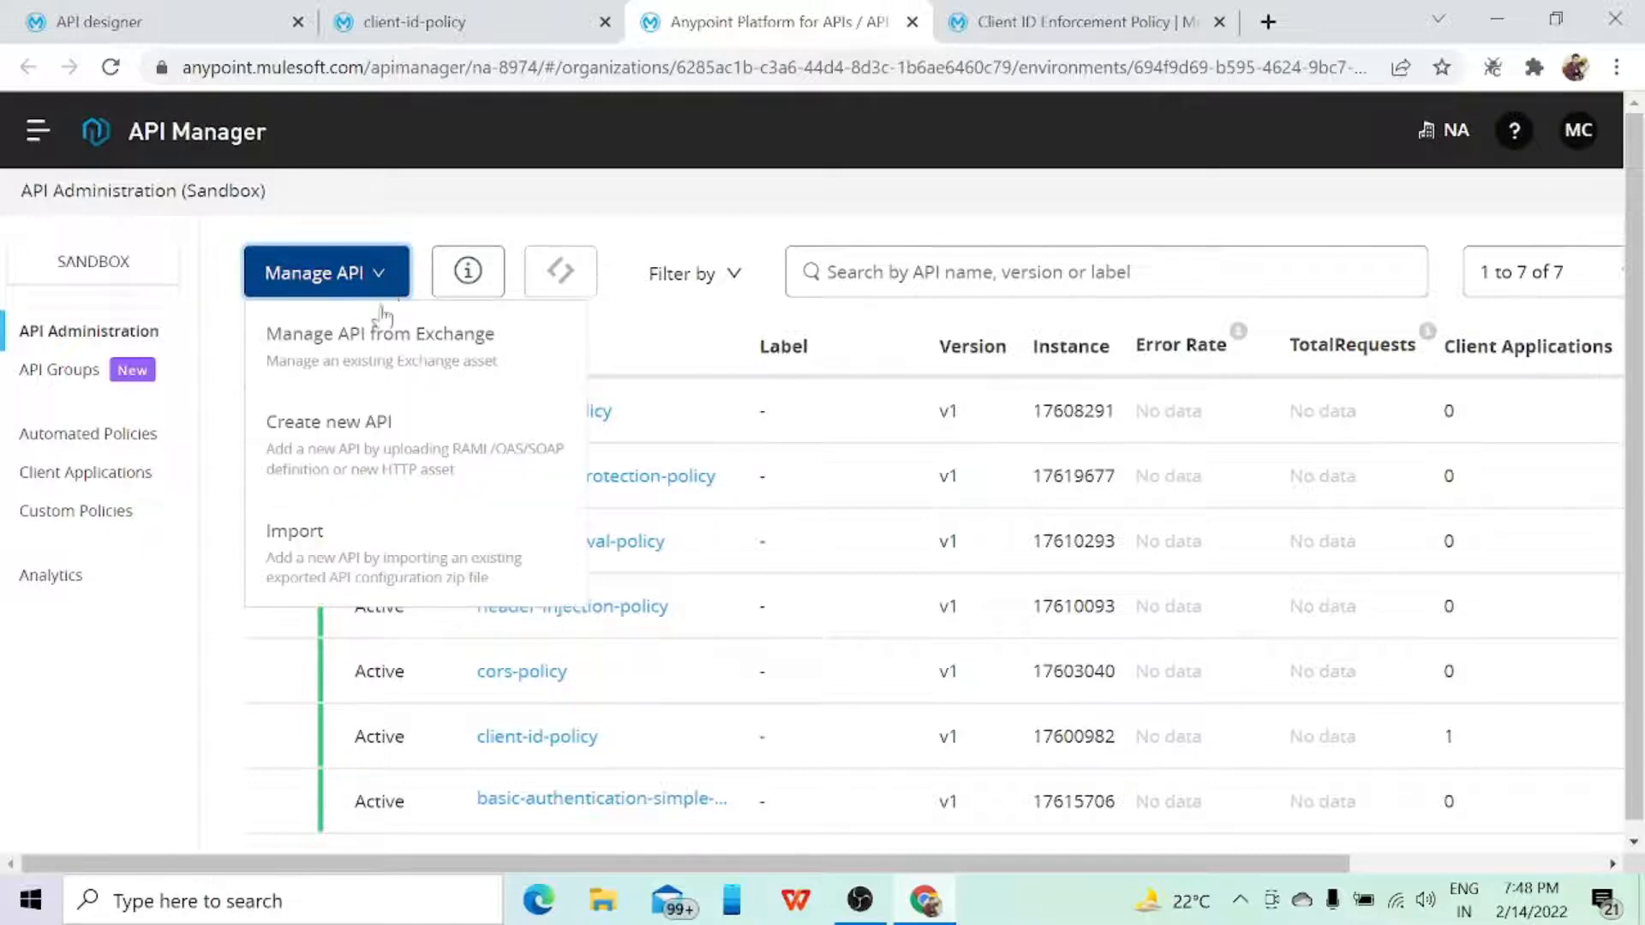
click(375, 339)
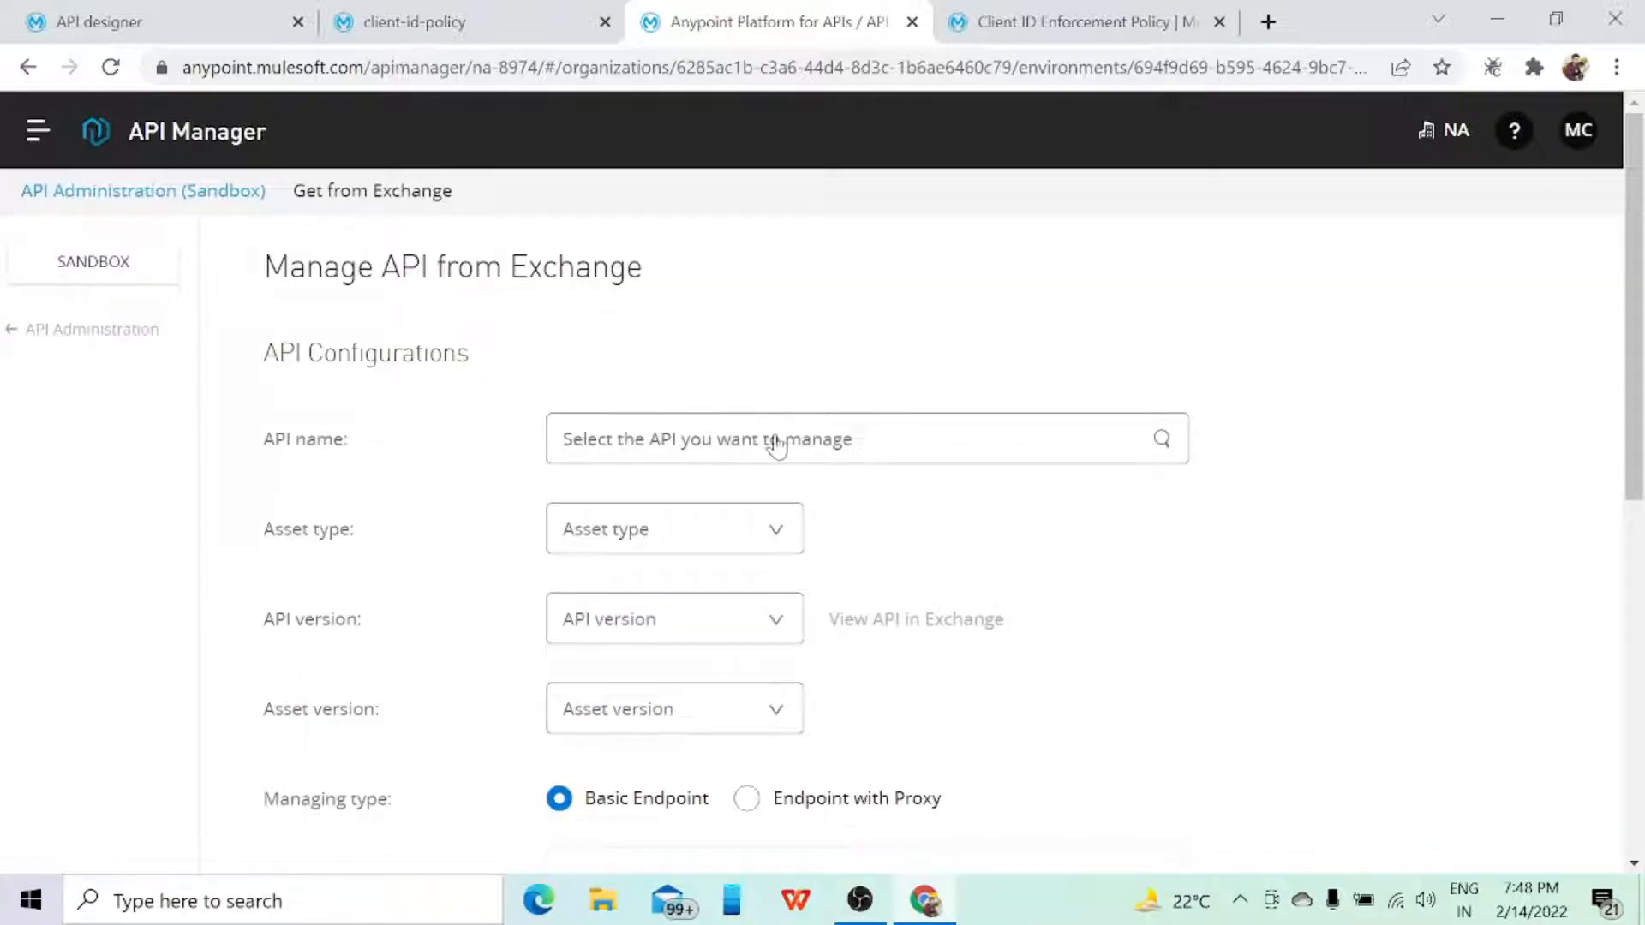
click(777, 444)
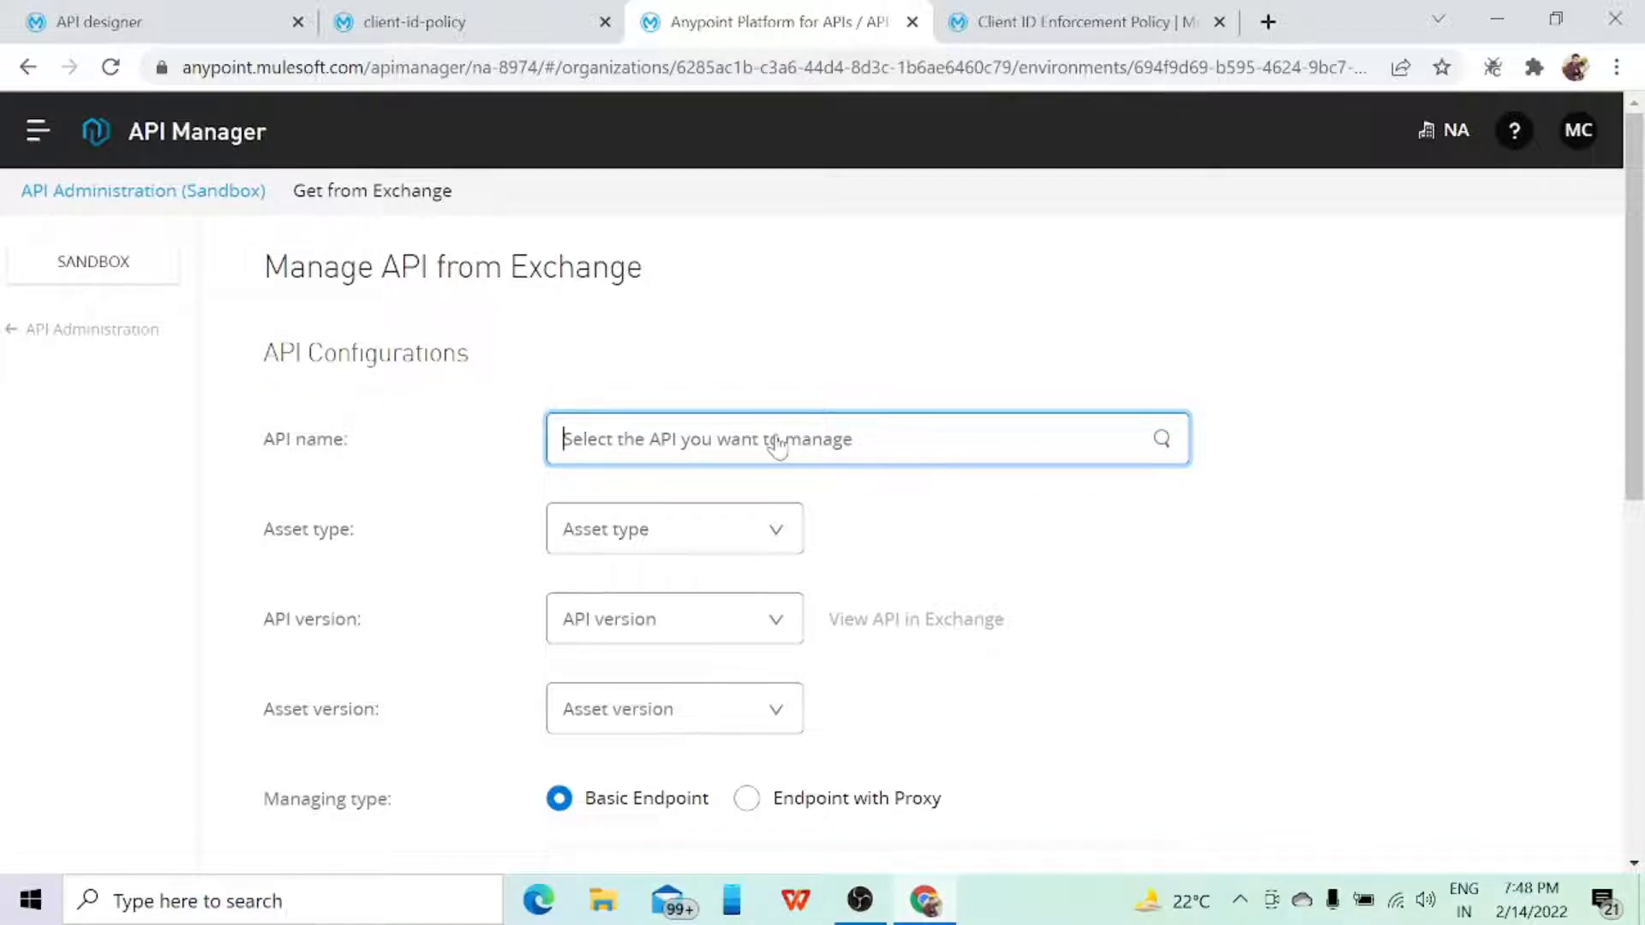
text(clien)
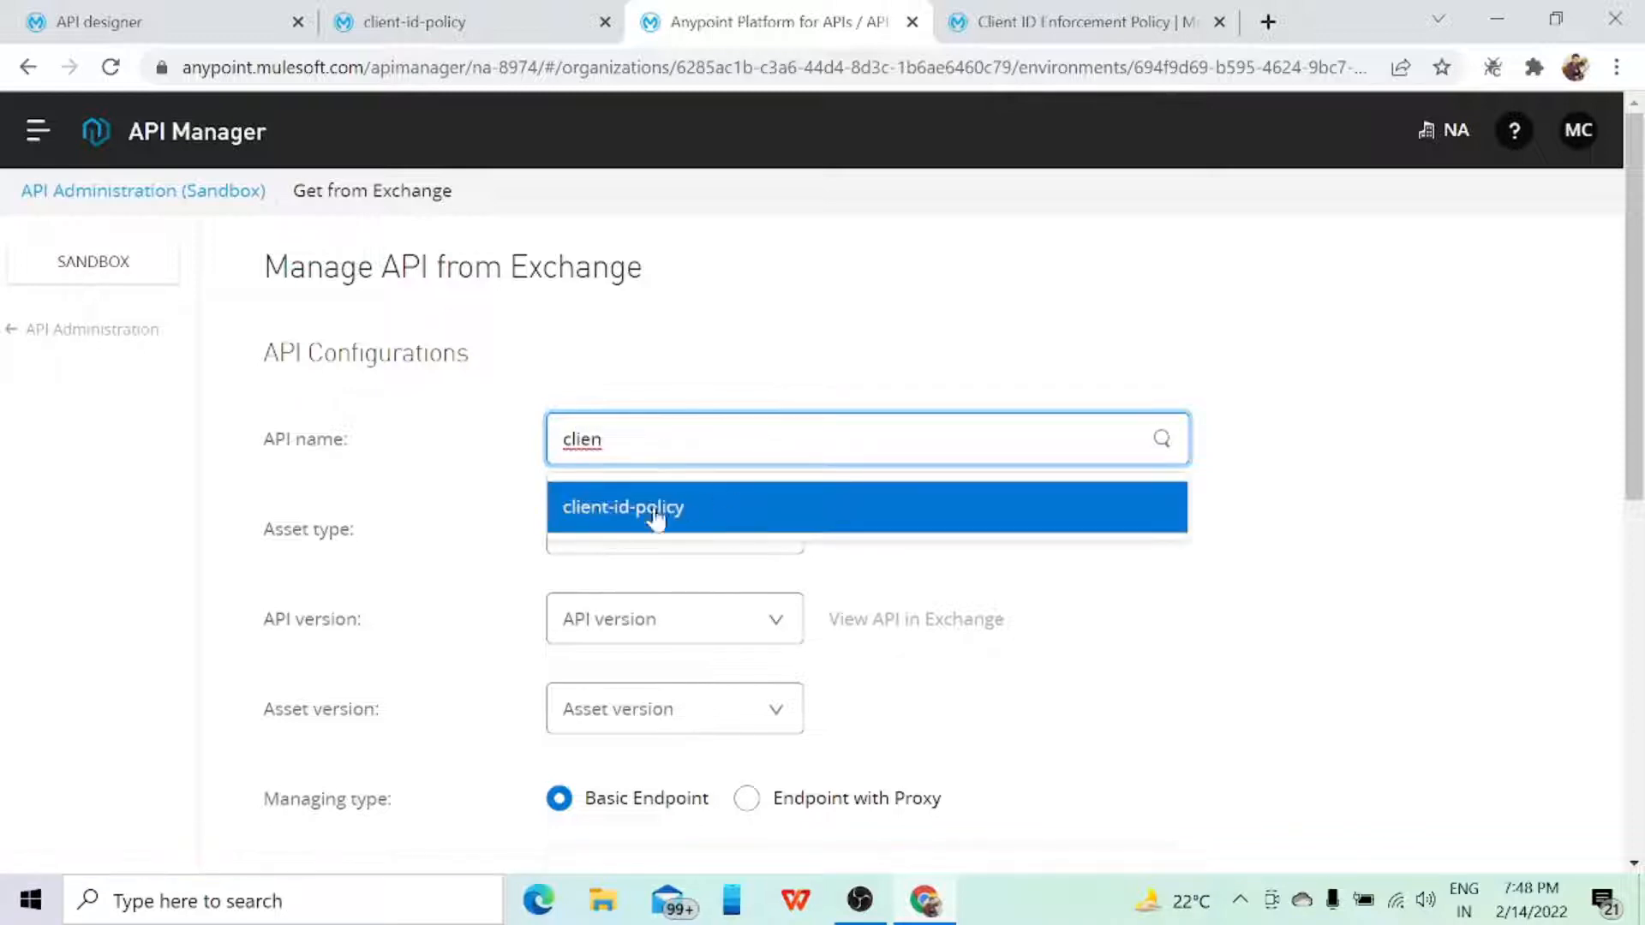
click(439, 15)
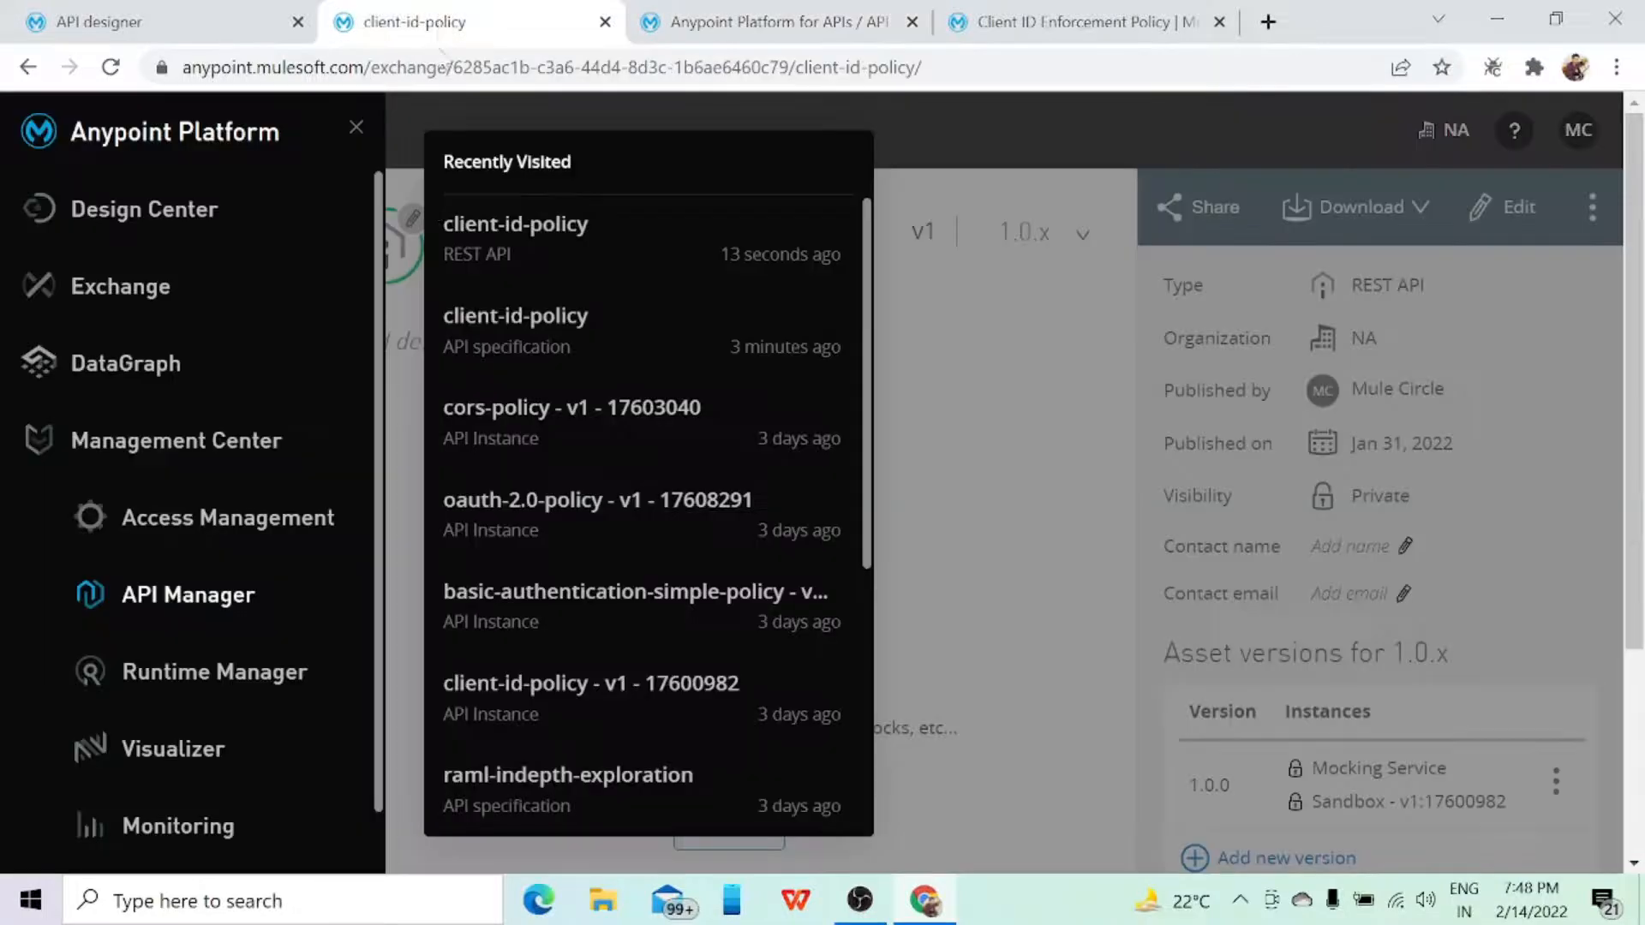
click(953, 345)
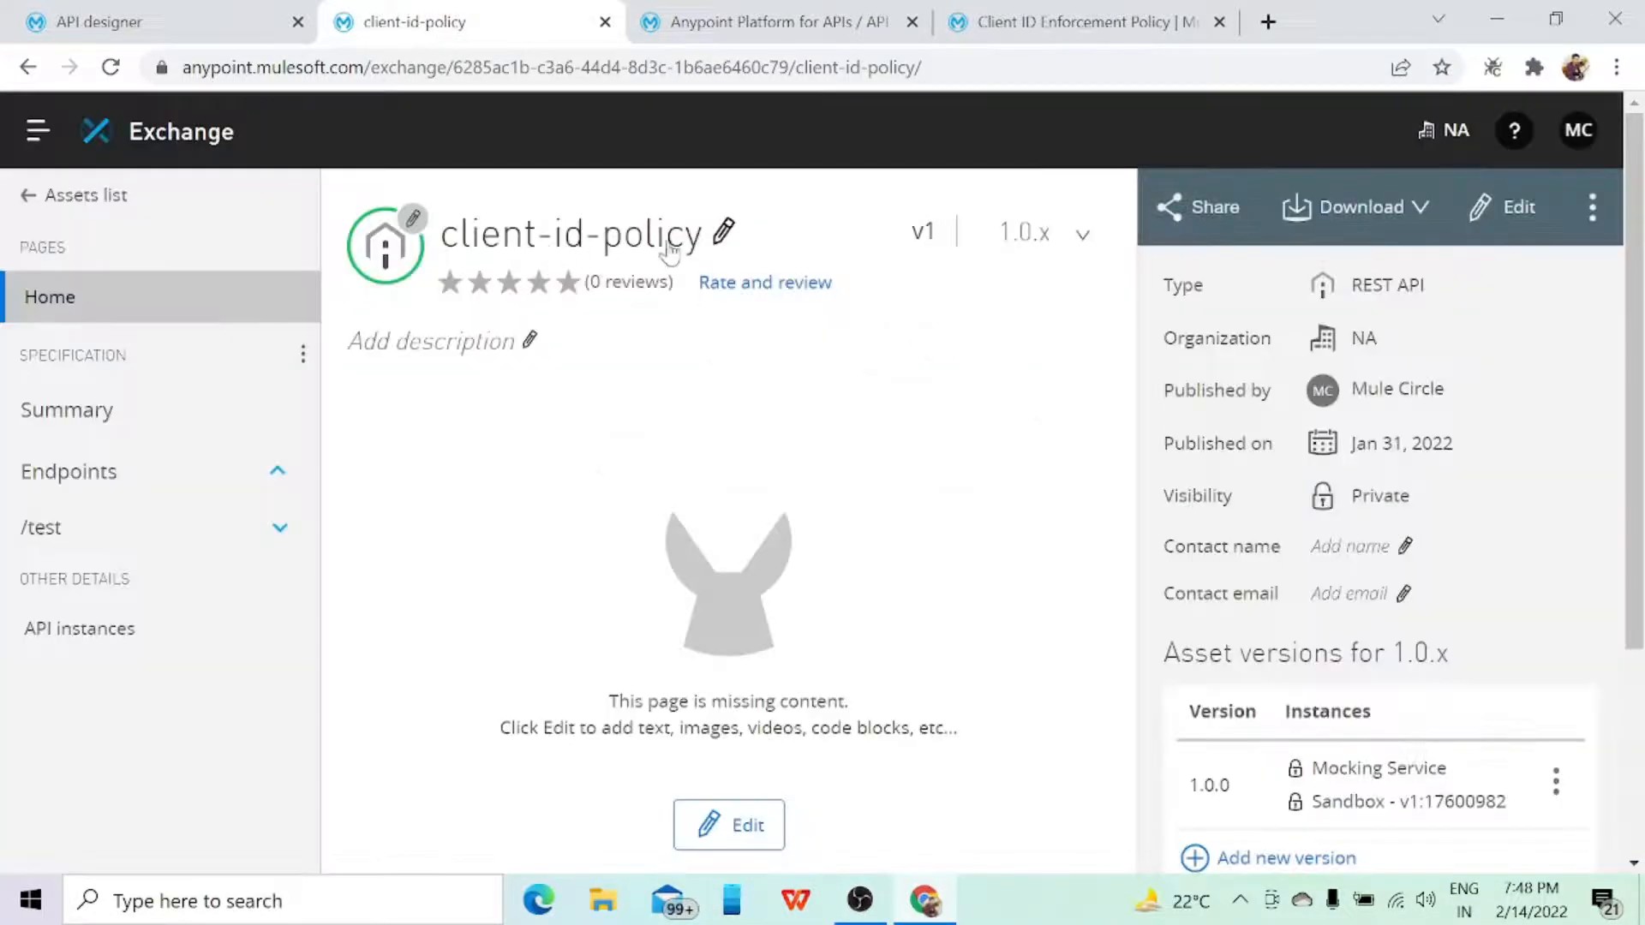
click(726, 26)
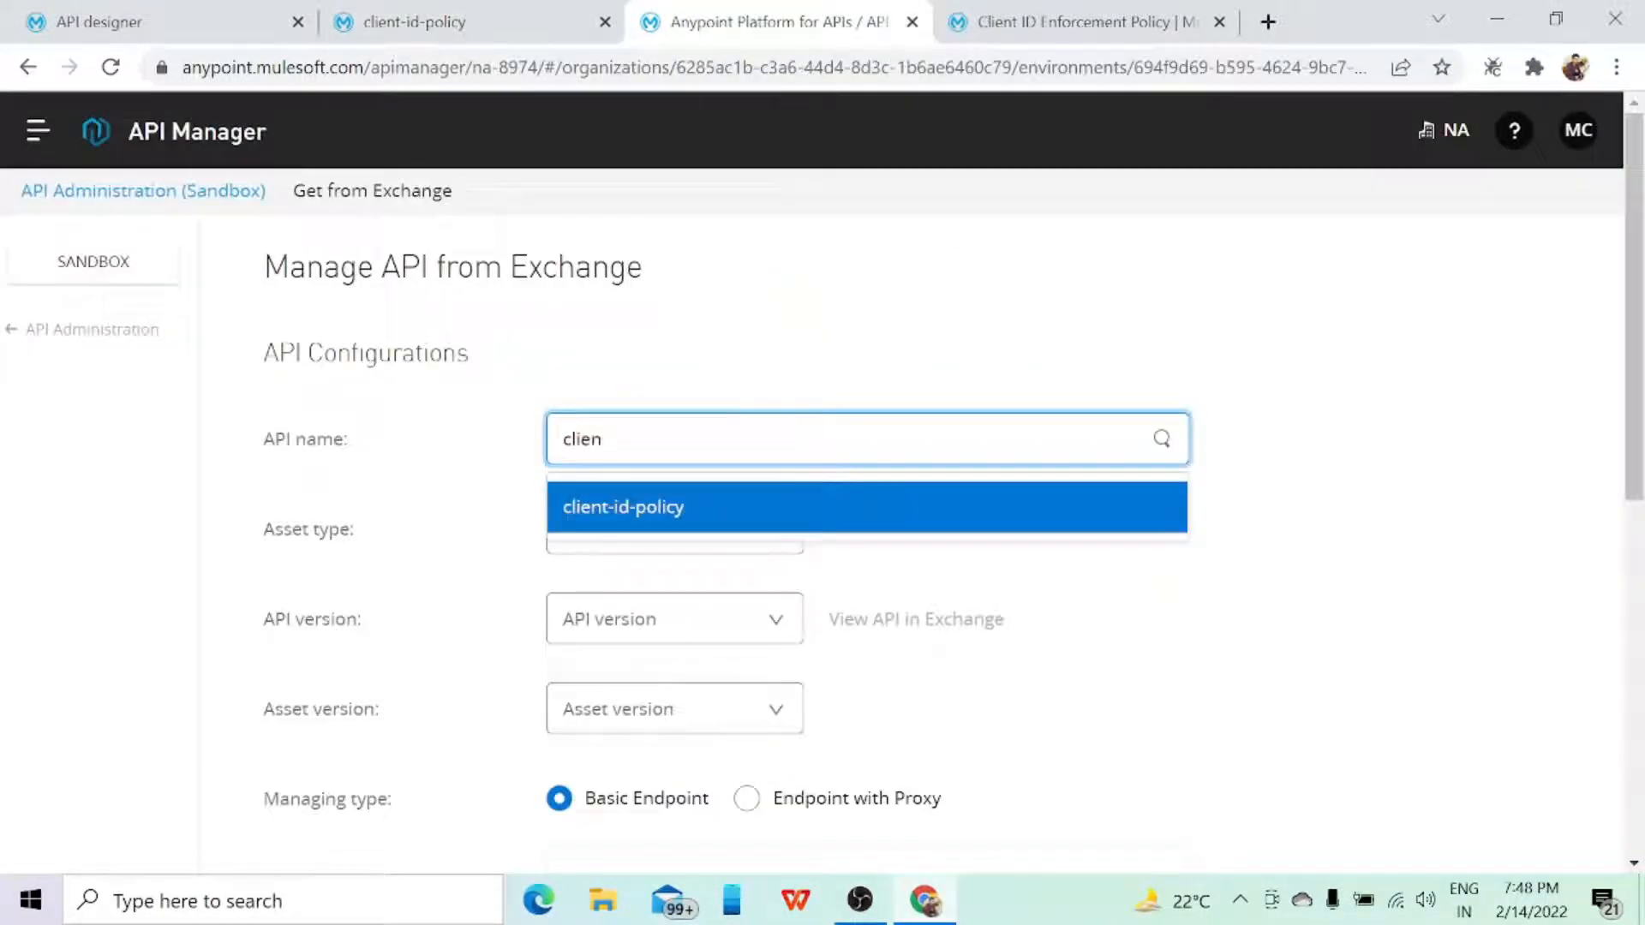
click(957, 506)
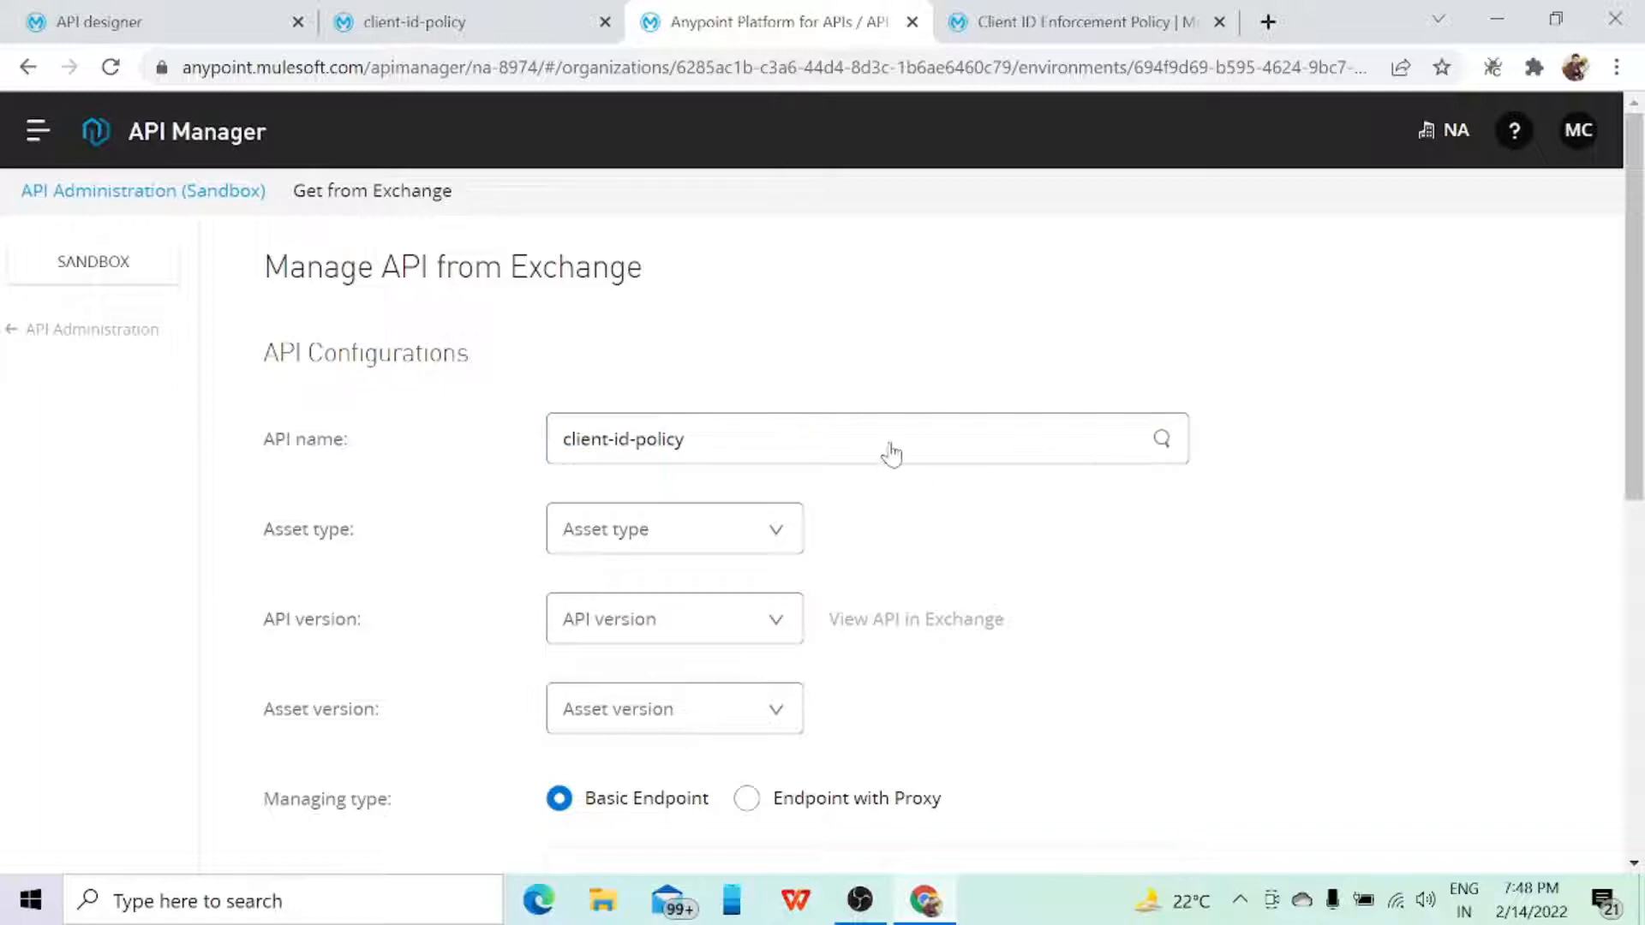
Step: Clear the API name and select client-id-policy again
click(761, 438)
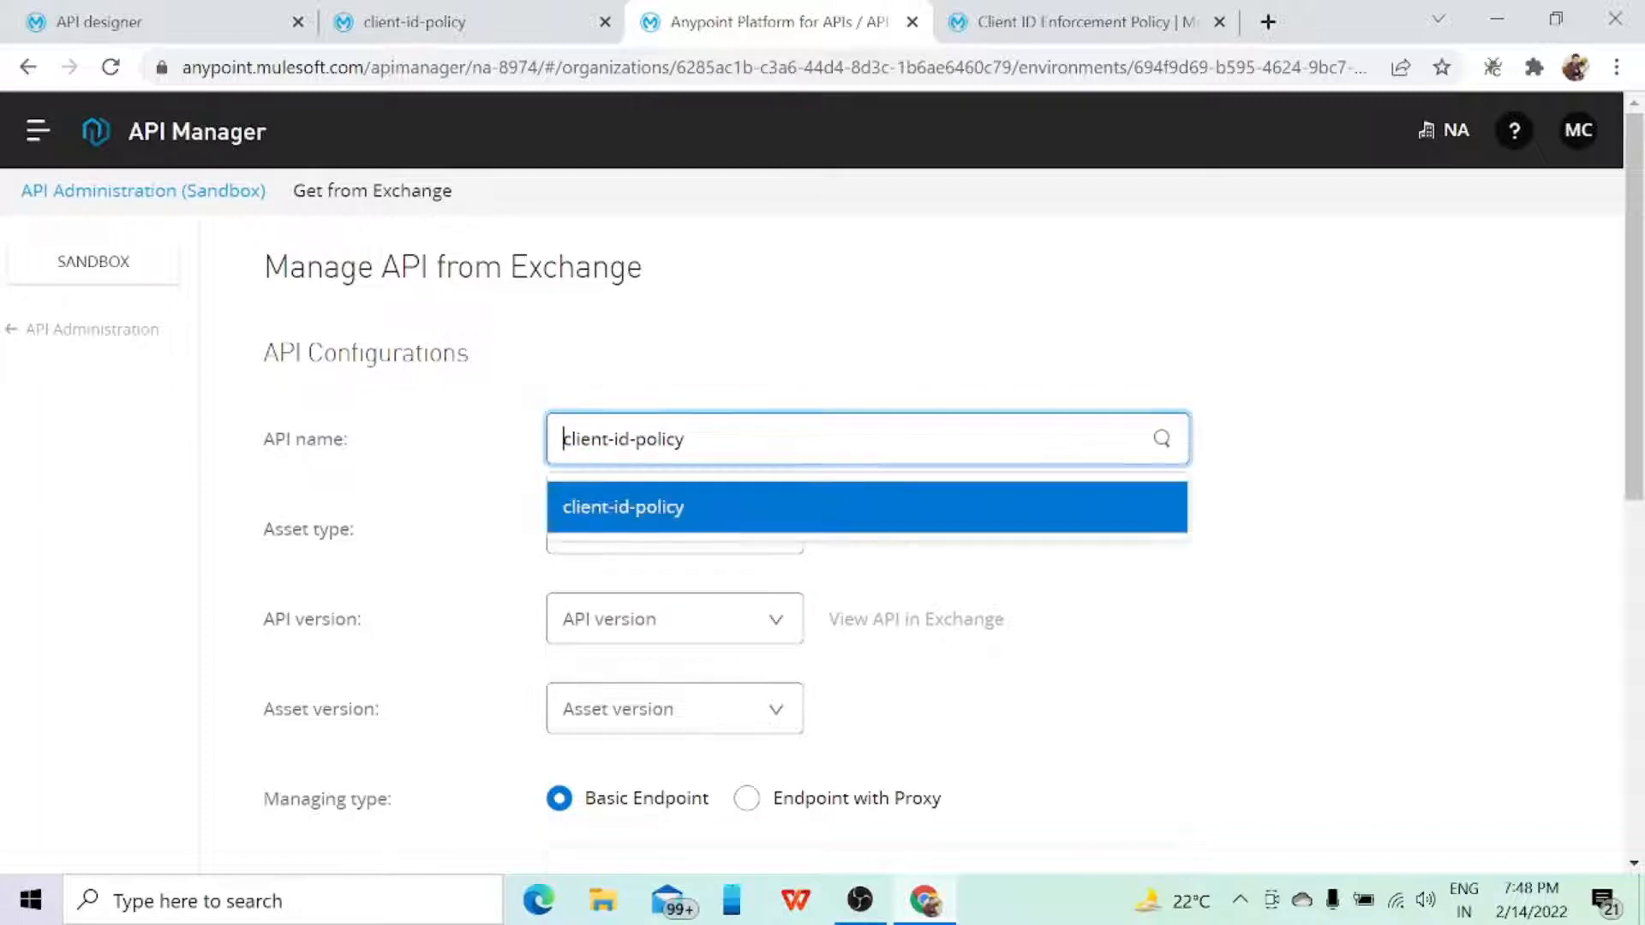
key(BackSpace)
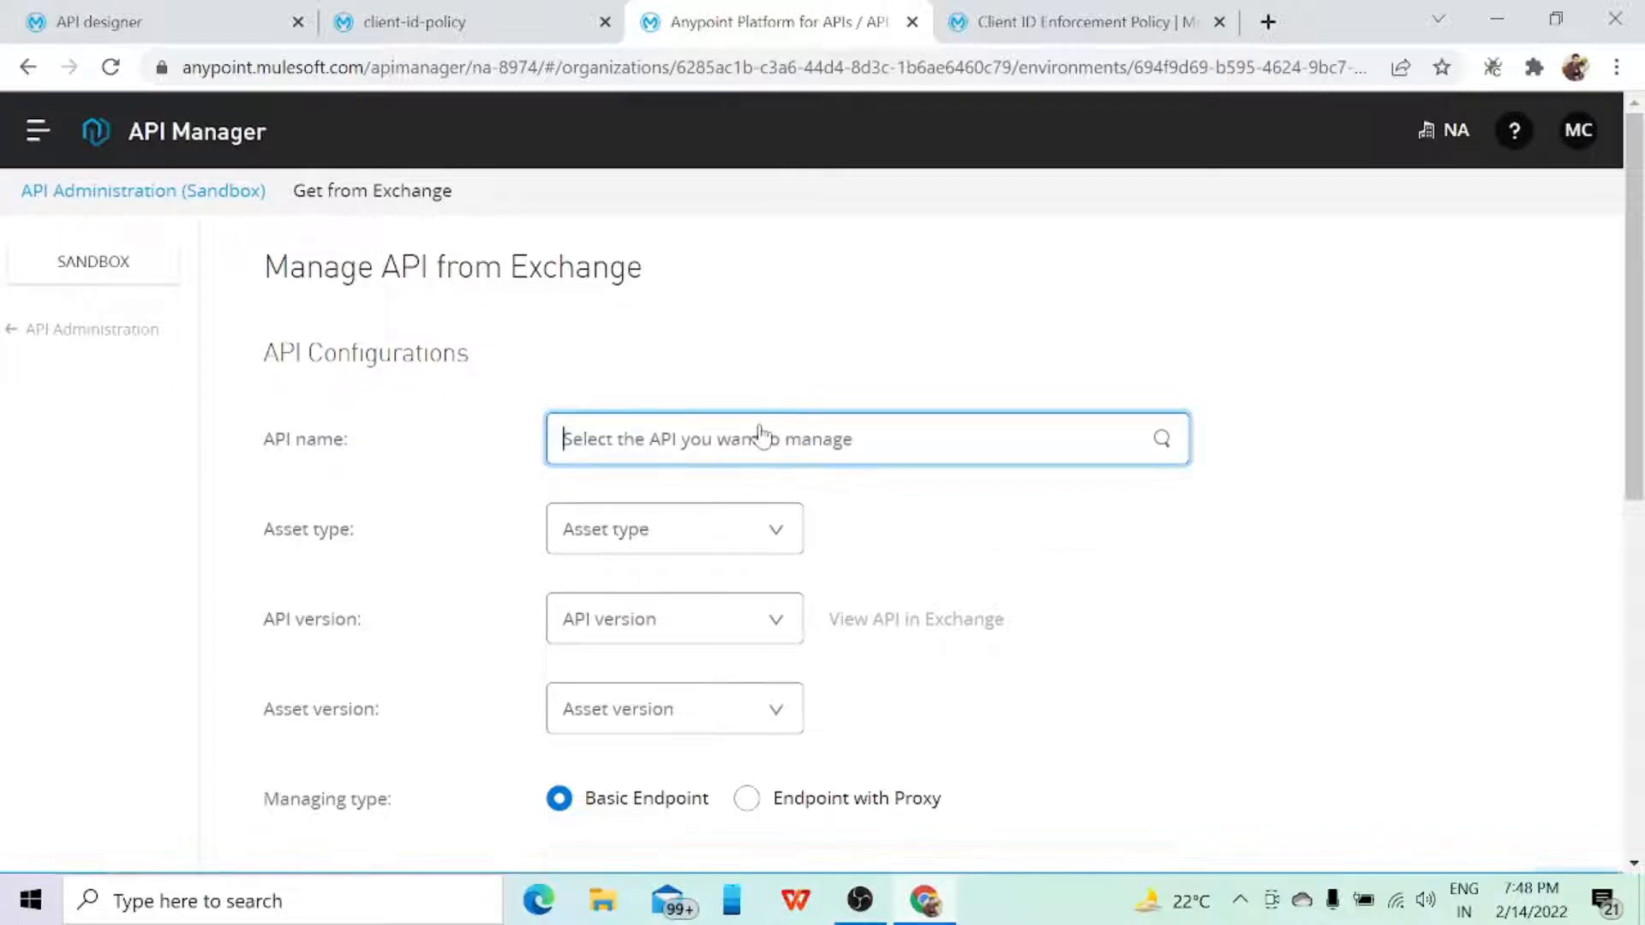
scroll(1075, 579, down, 3)
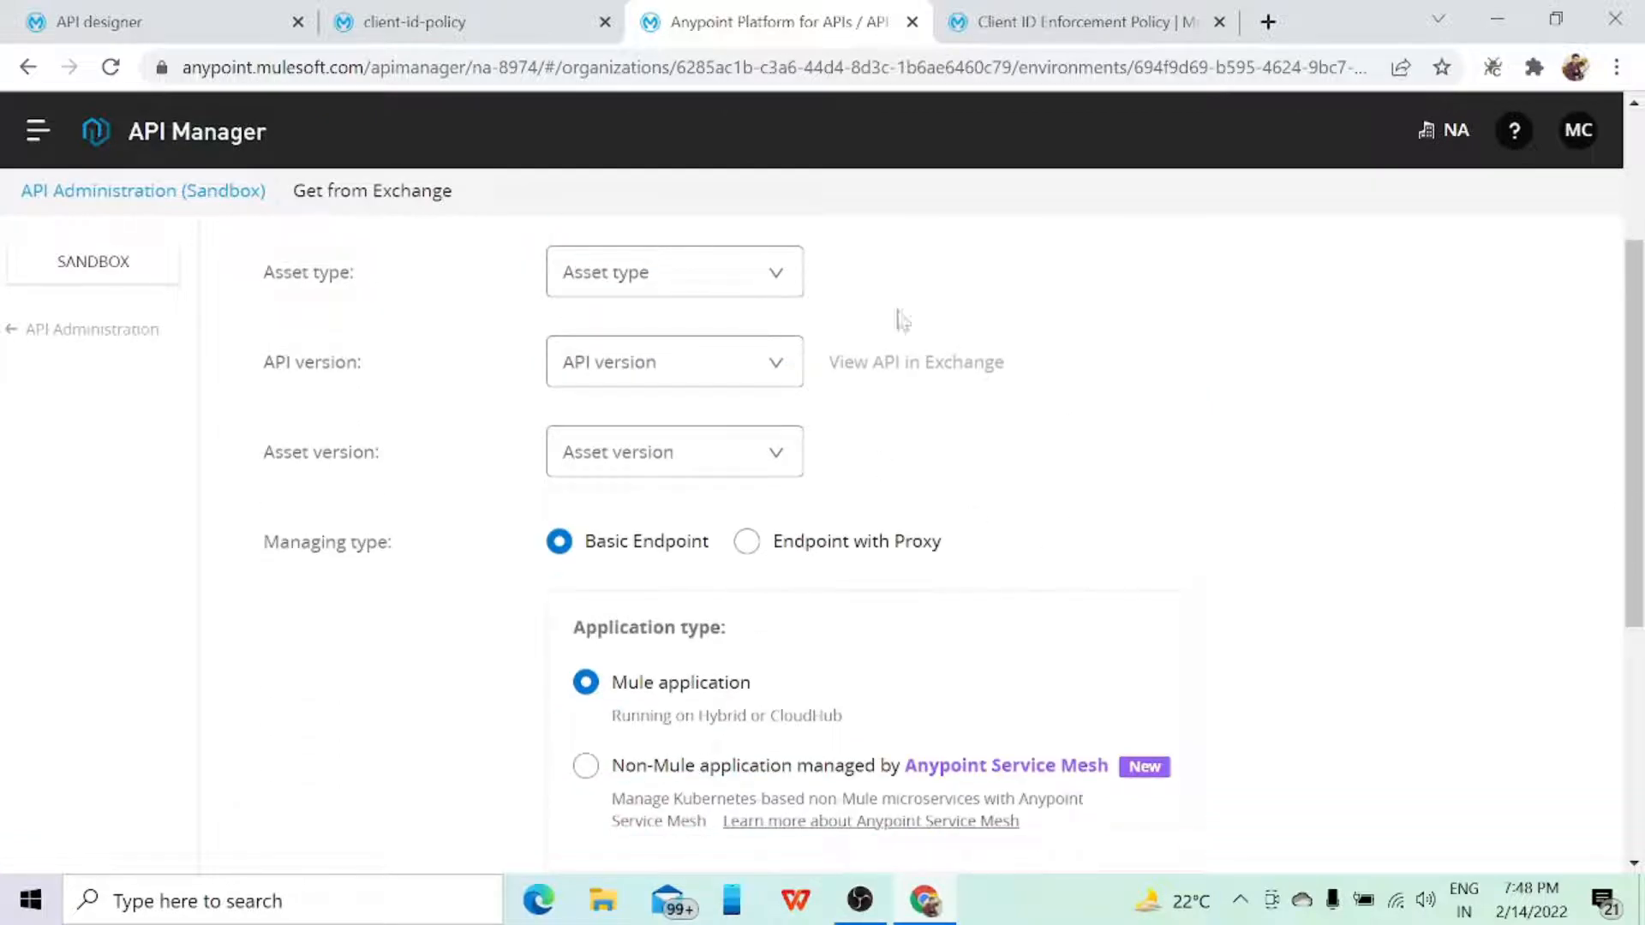
scroll(951, 338, up, 3)
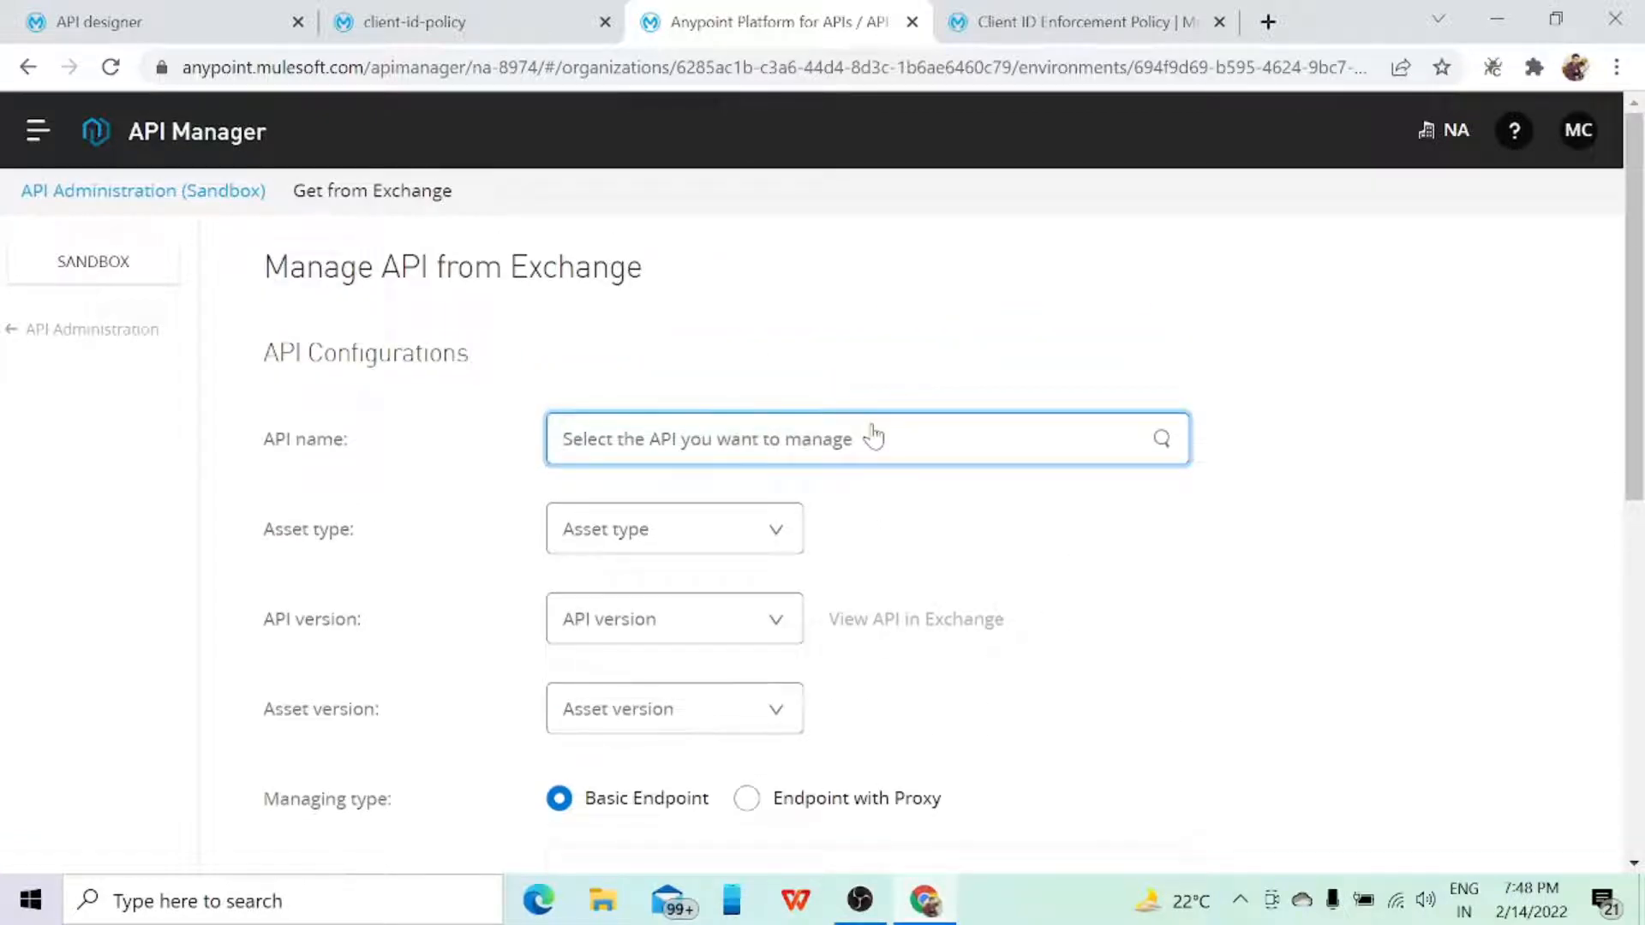
text(clien)
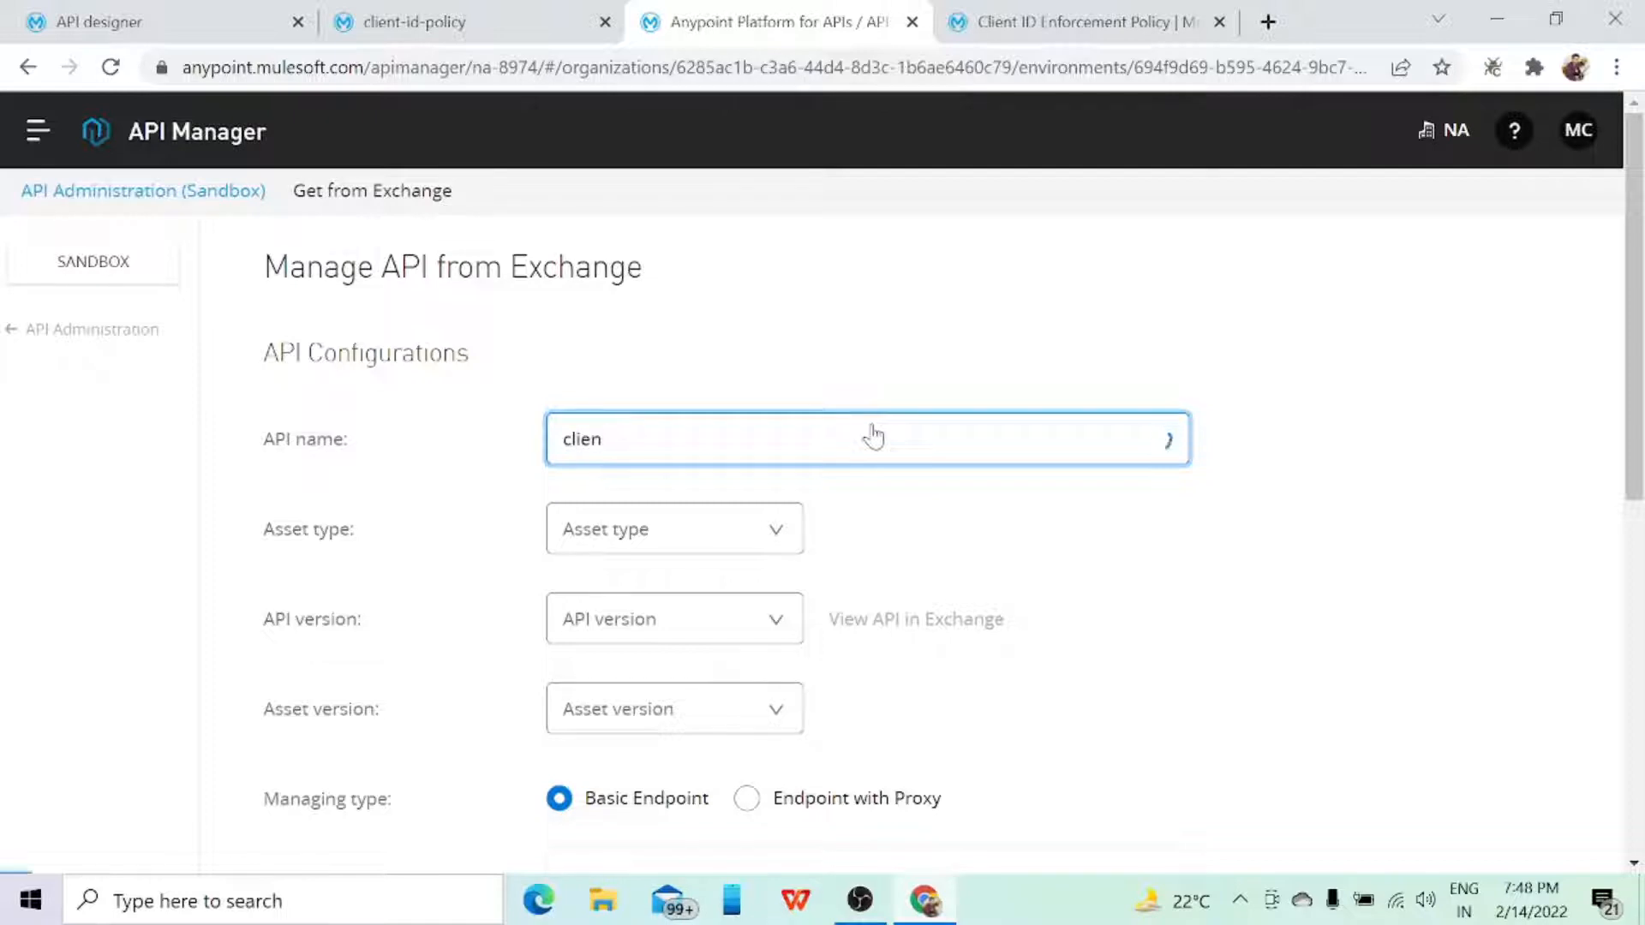
click(701, 519)
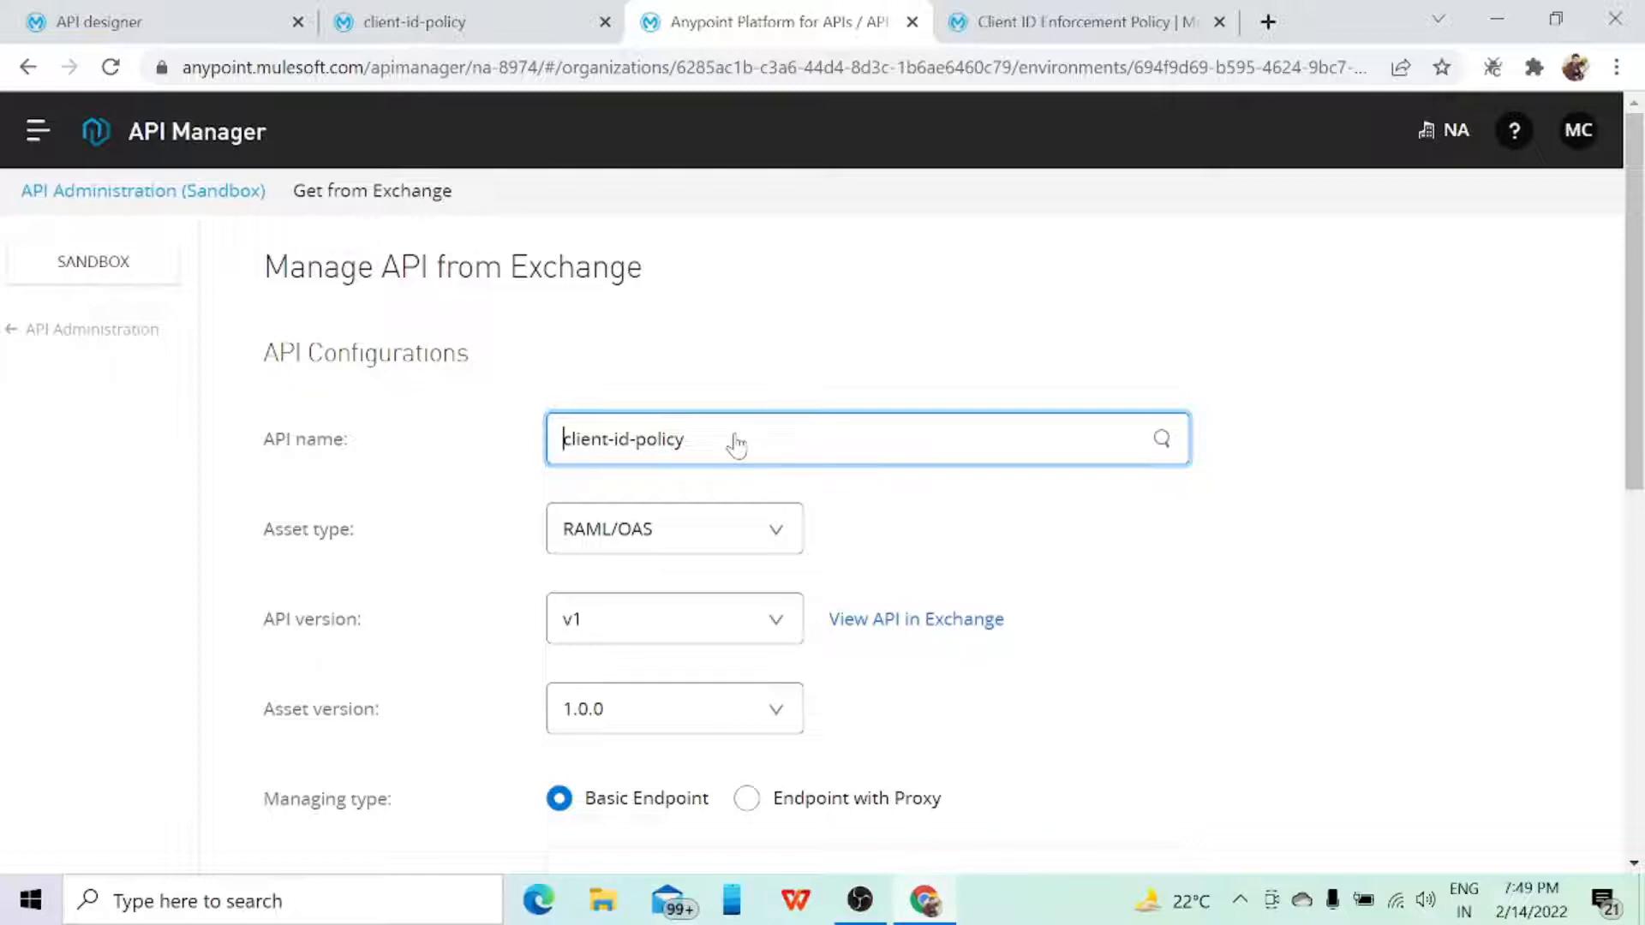
Step: Review the managing type, application type, Mule version and implementation URI settings, and cancel managing the API from Exchange
scroll(737, 444, down, 6)
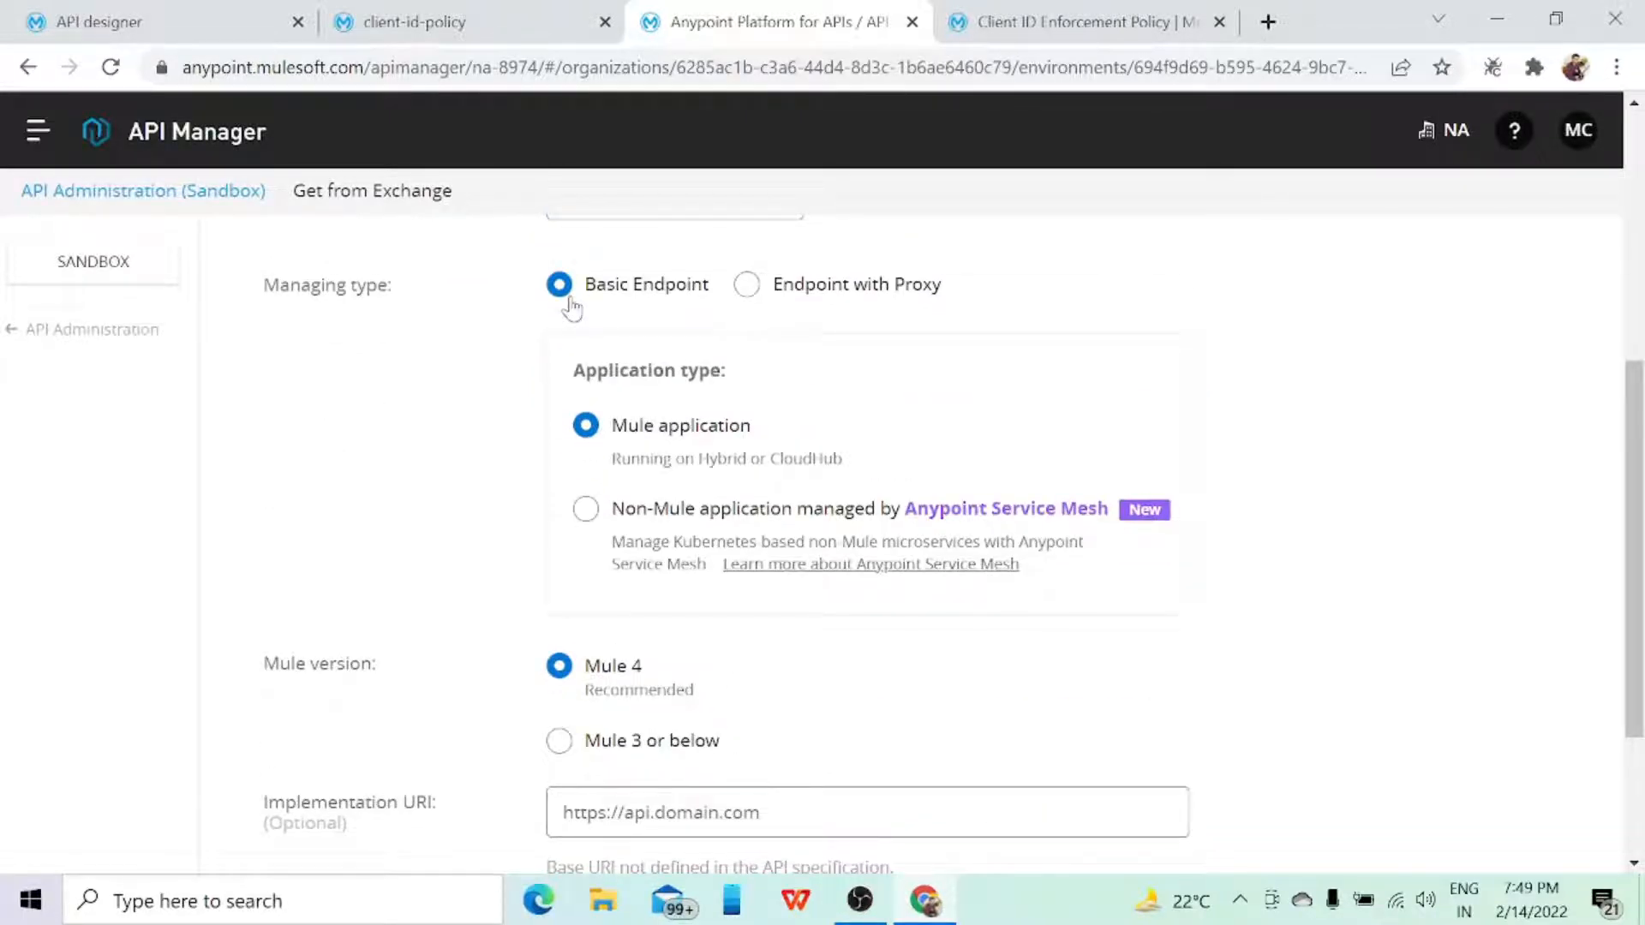
scroll(571, 309, down, 3)
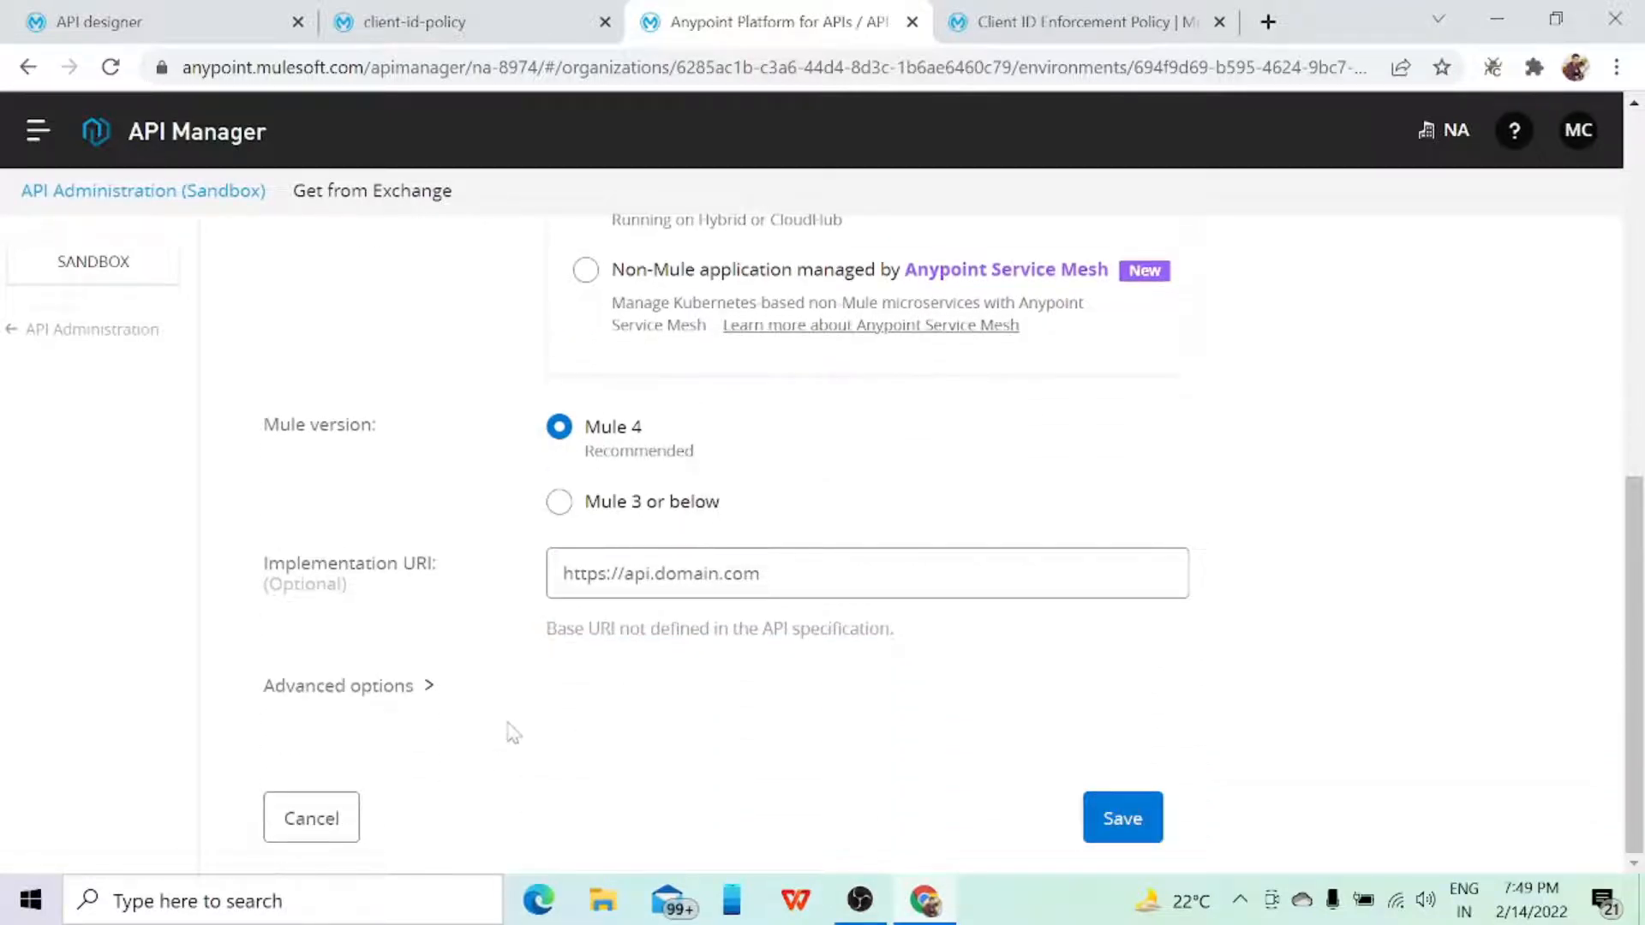
click(335, 831)
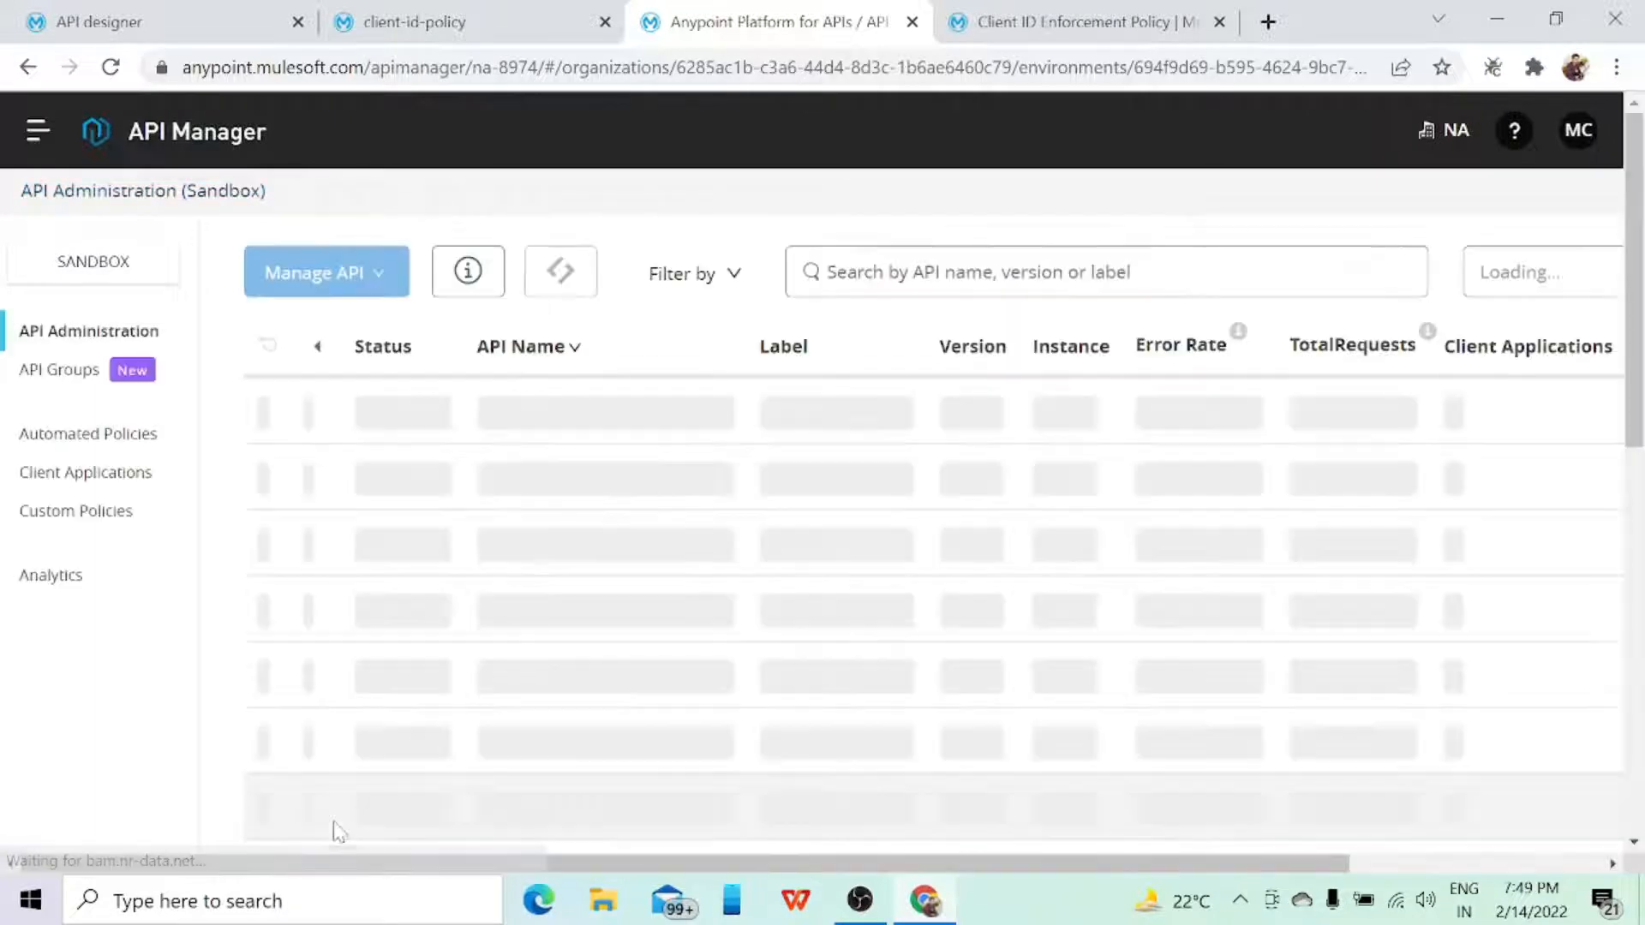
Step: Open the settings of the existing client-id-policy API instance from the API Administration list
scroll(548, 549, down, 1)
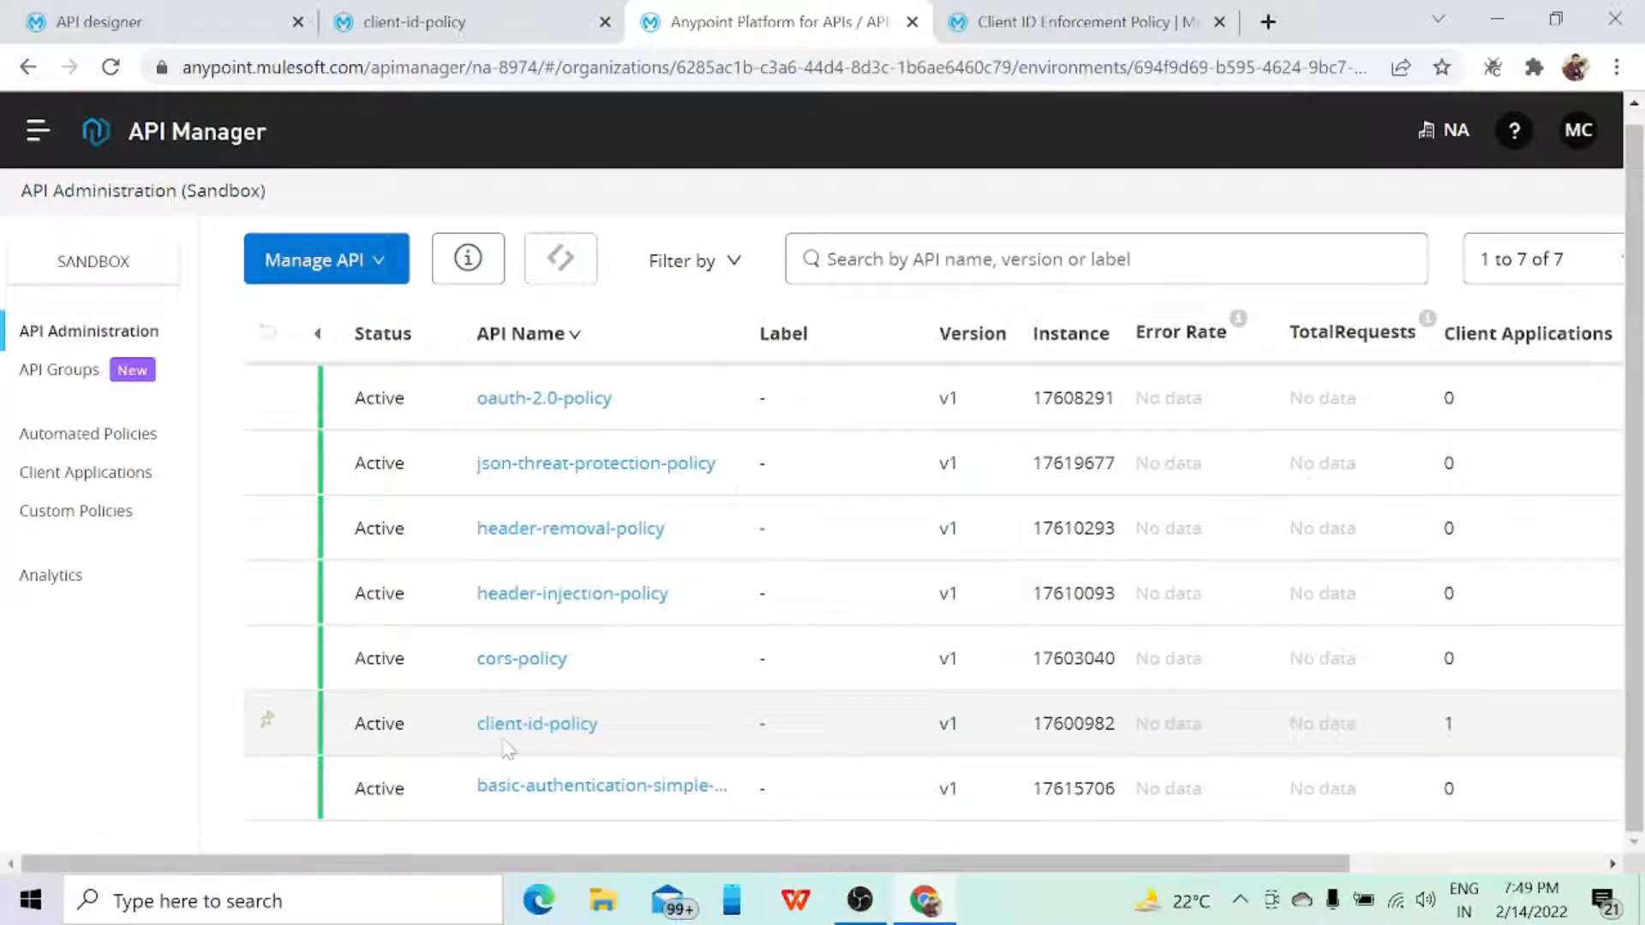
click(510, 731)
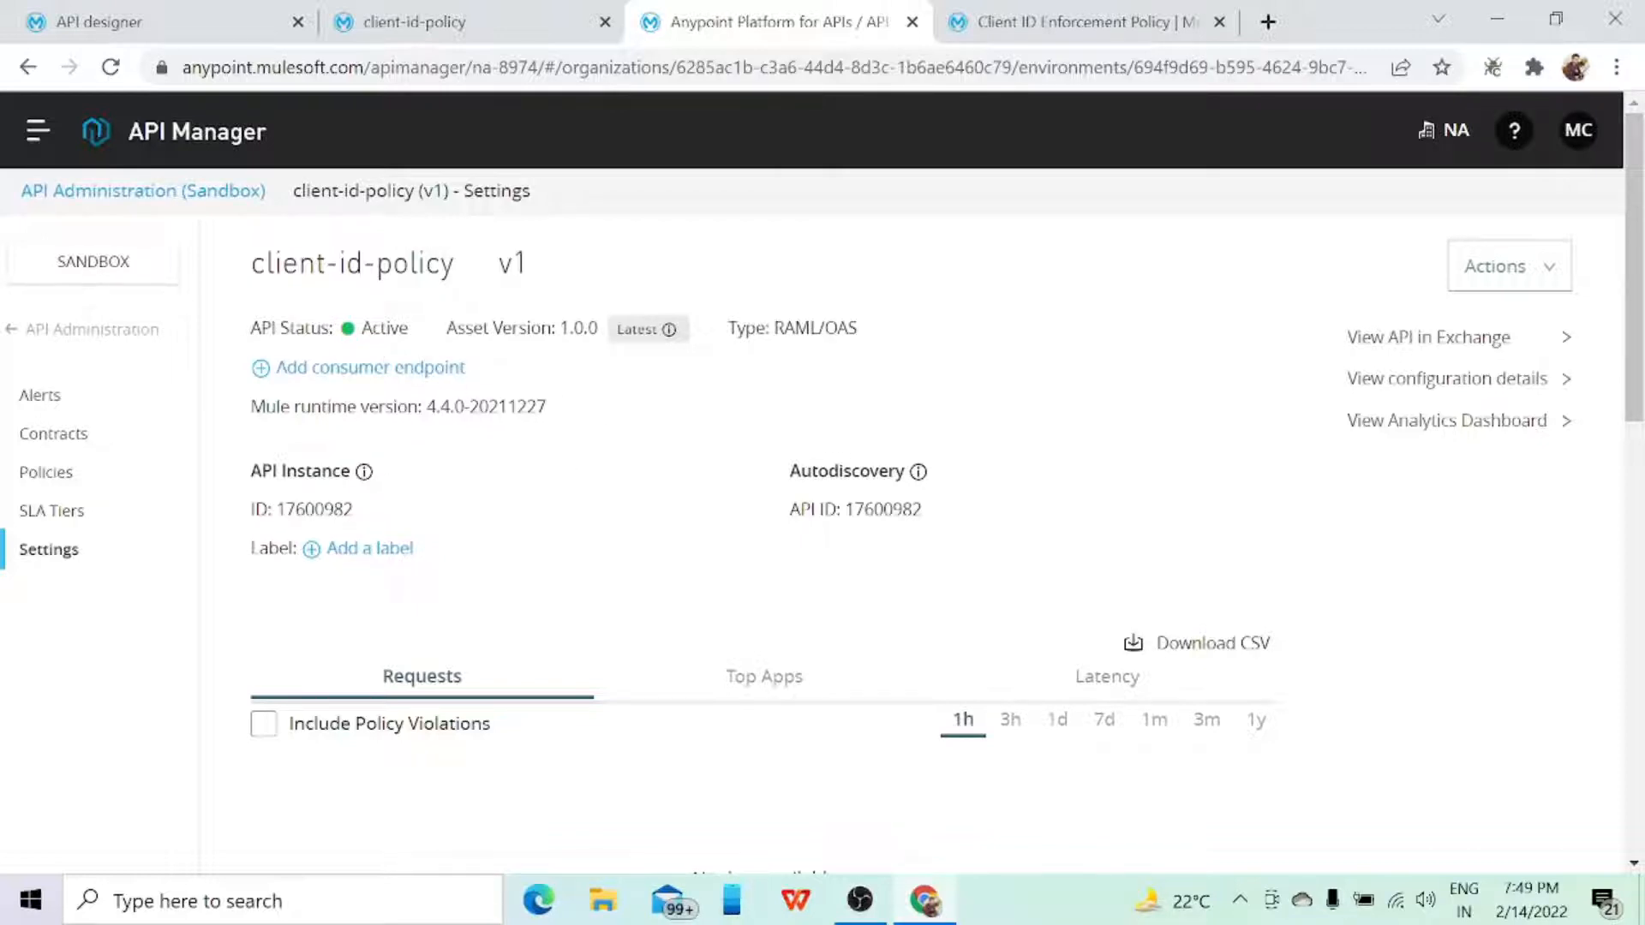
Step: Launch Anypoint Studio from the Windows search
click(425, 901)
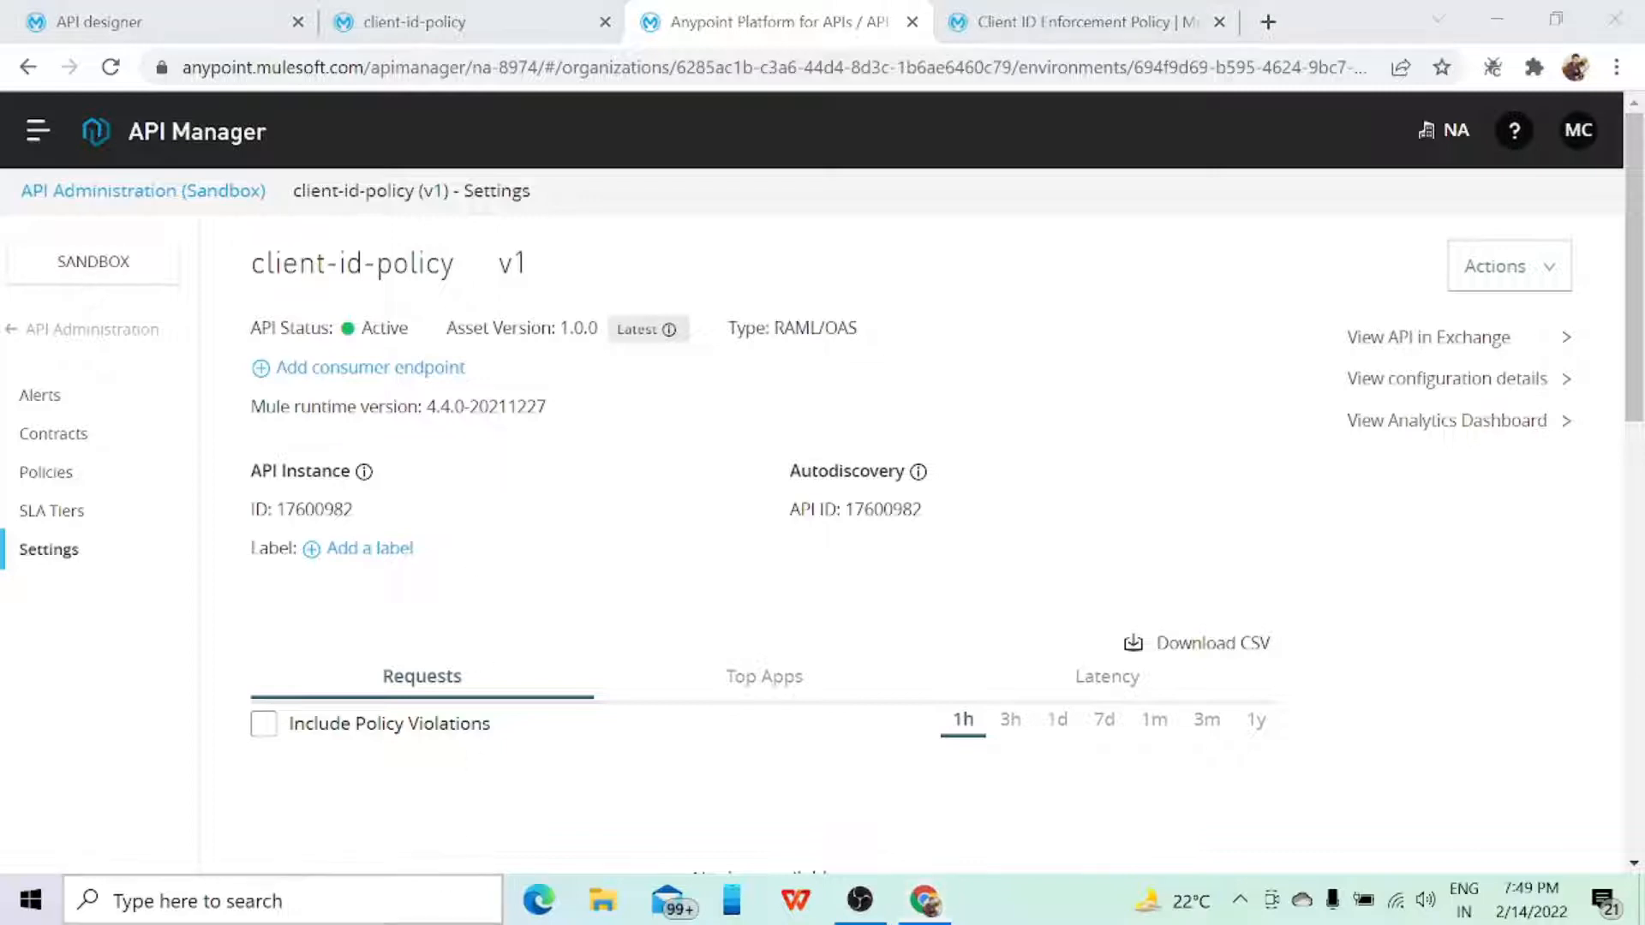
text(anypo)
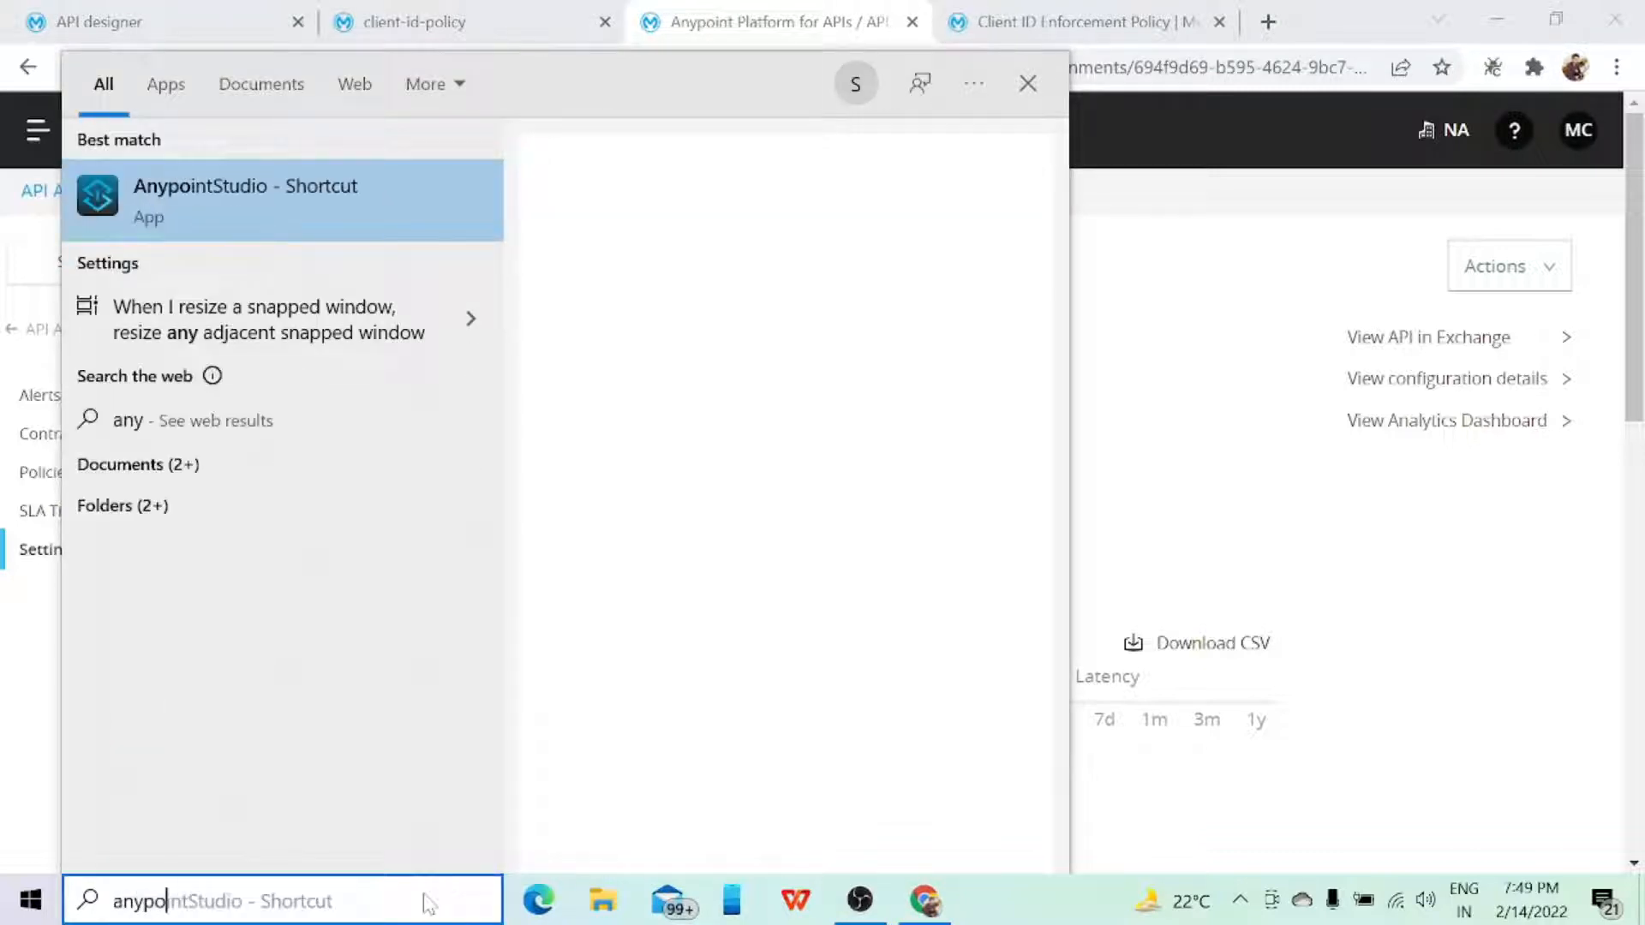
key(Return)
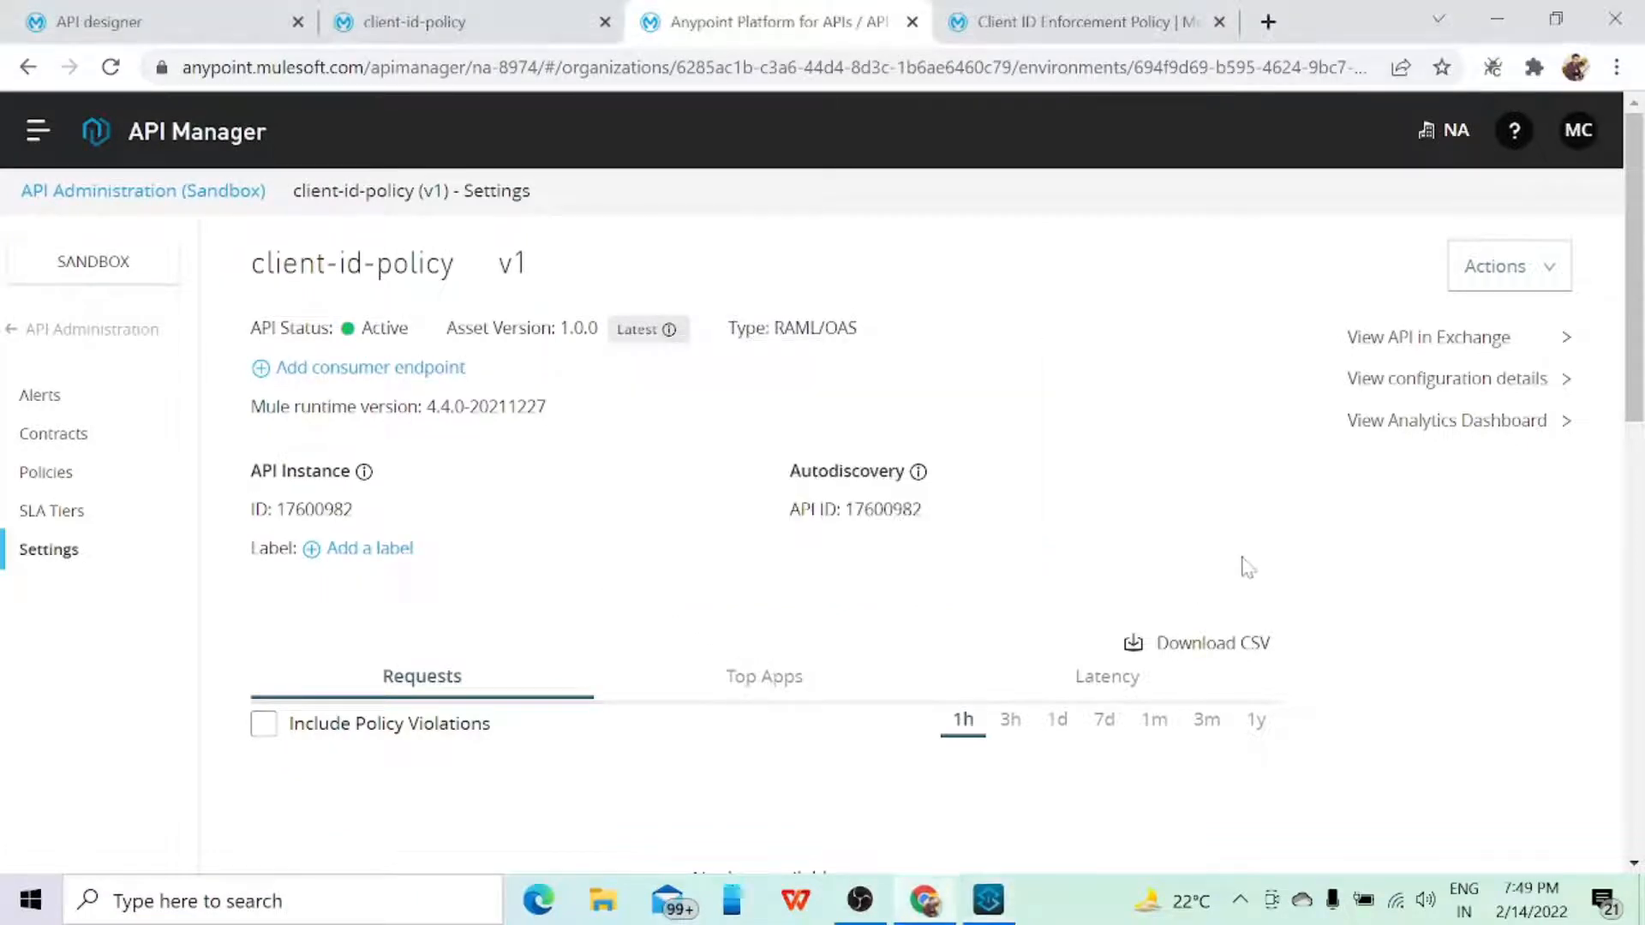
Step: View the policies of the client-id-policy API instance and expand the applied Client ID enforcement policy
click(62, 478)
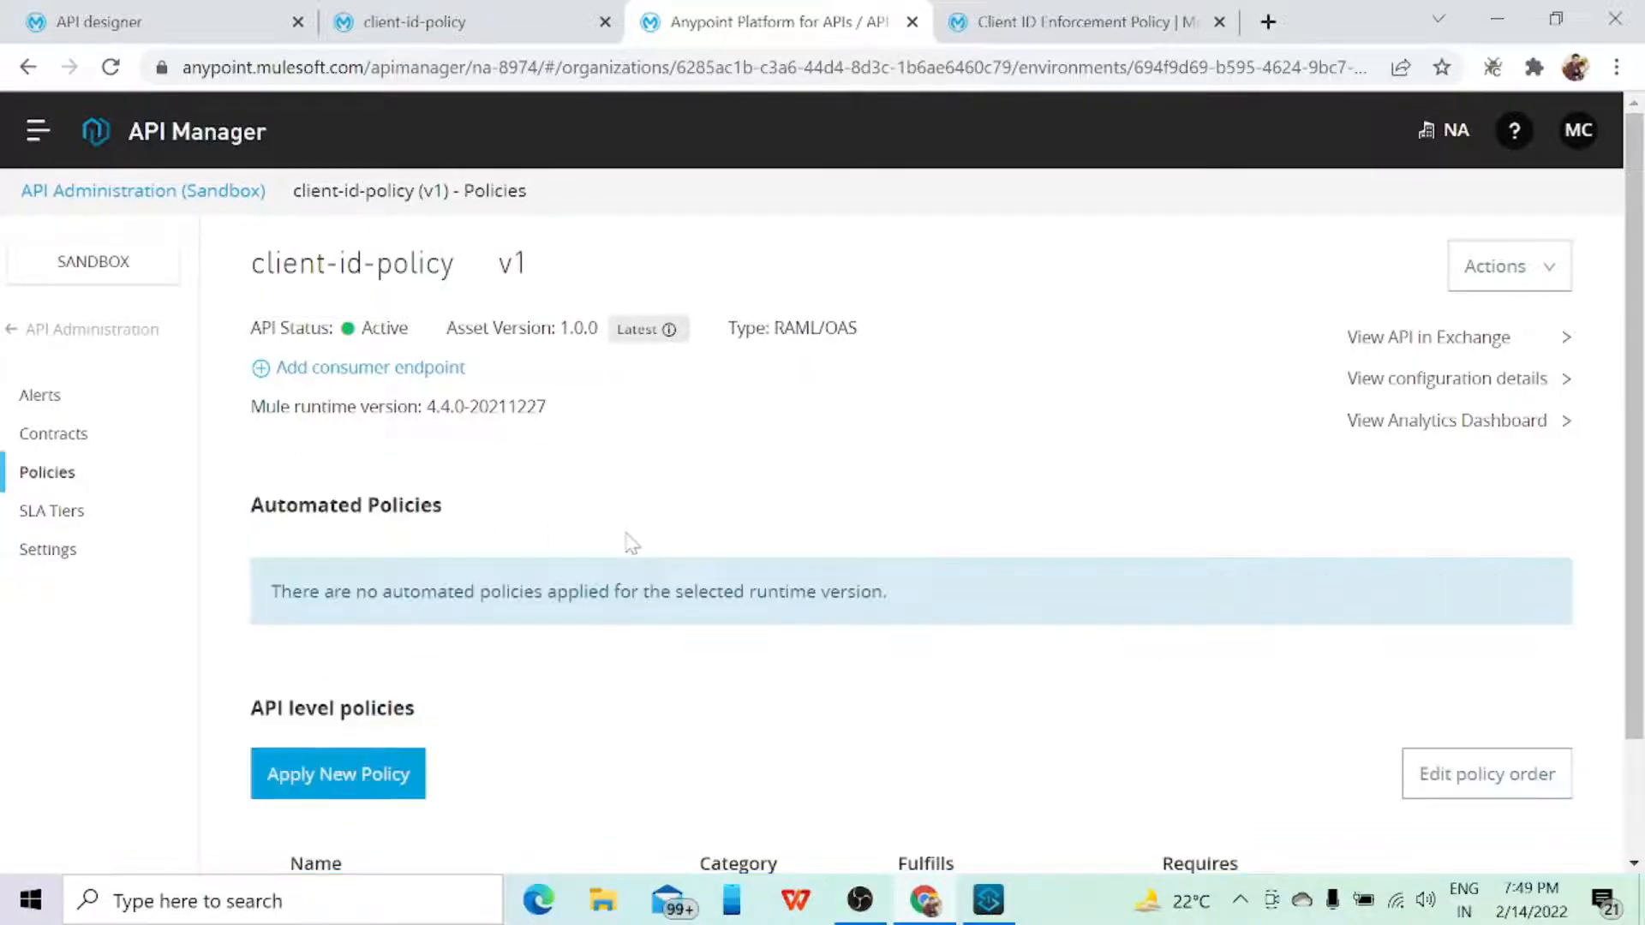
scroll(628, 543, down, 1)
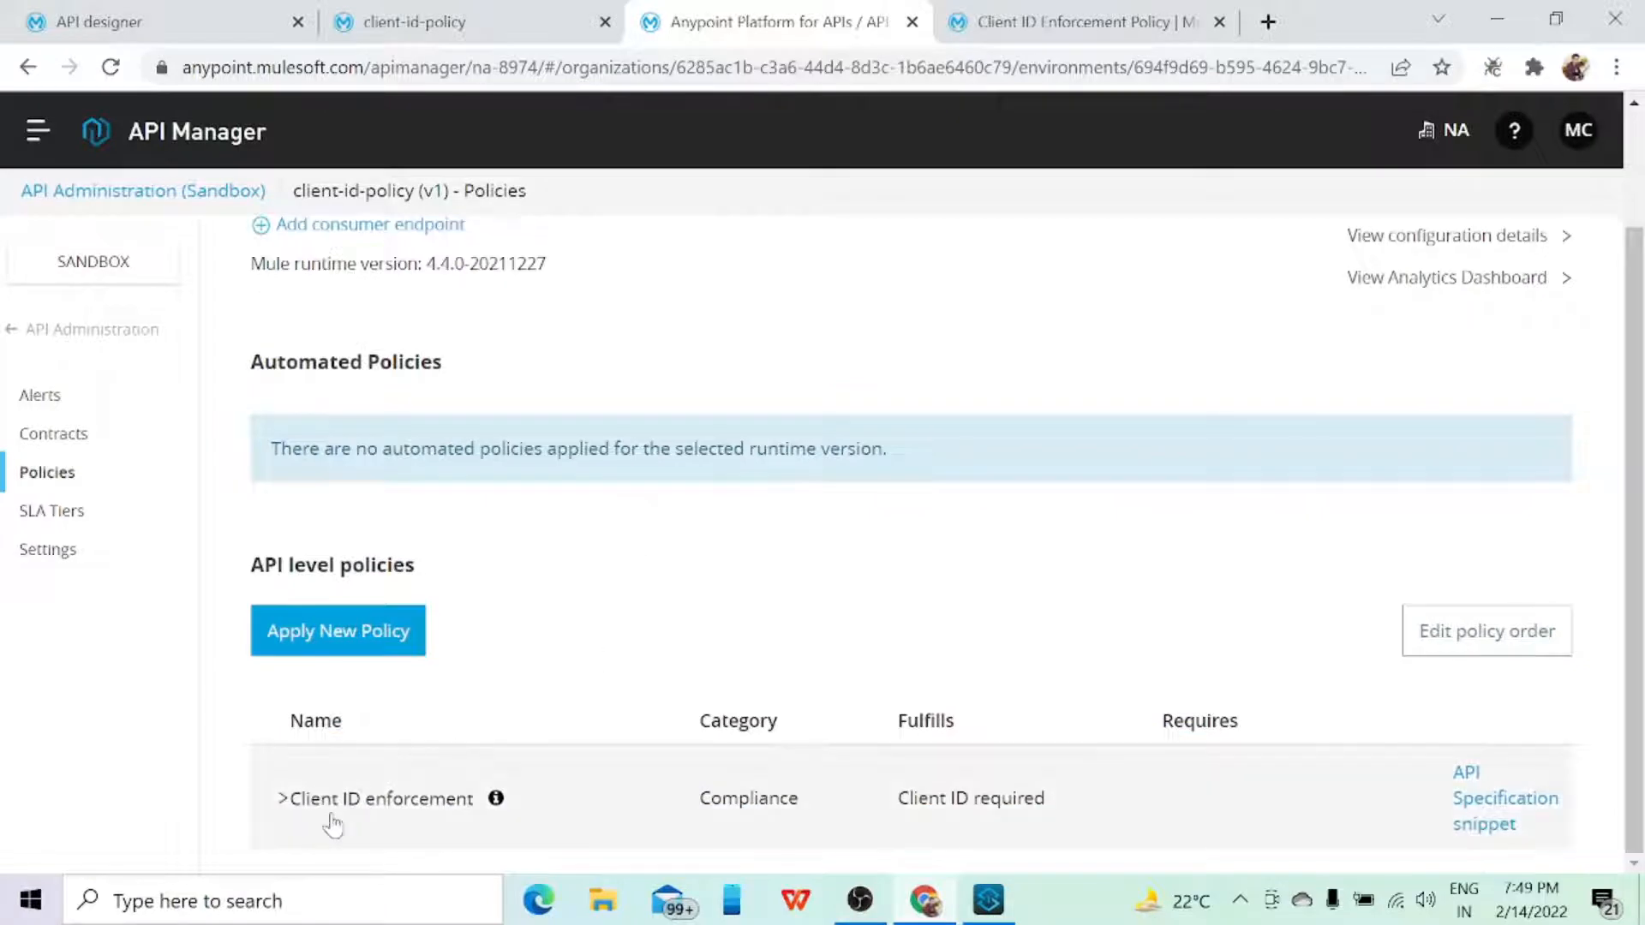
click(465, 795)
scroll(465, 795, down, 1)
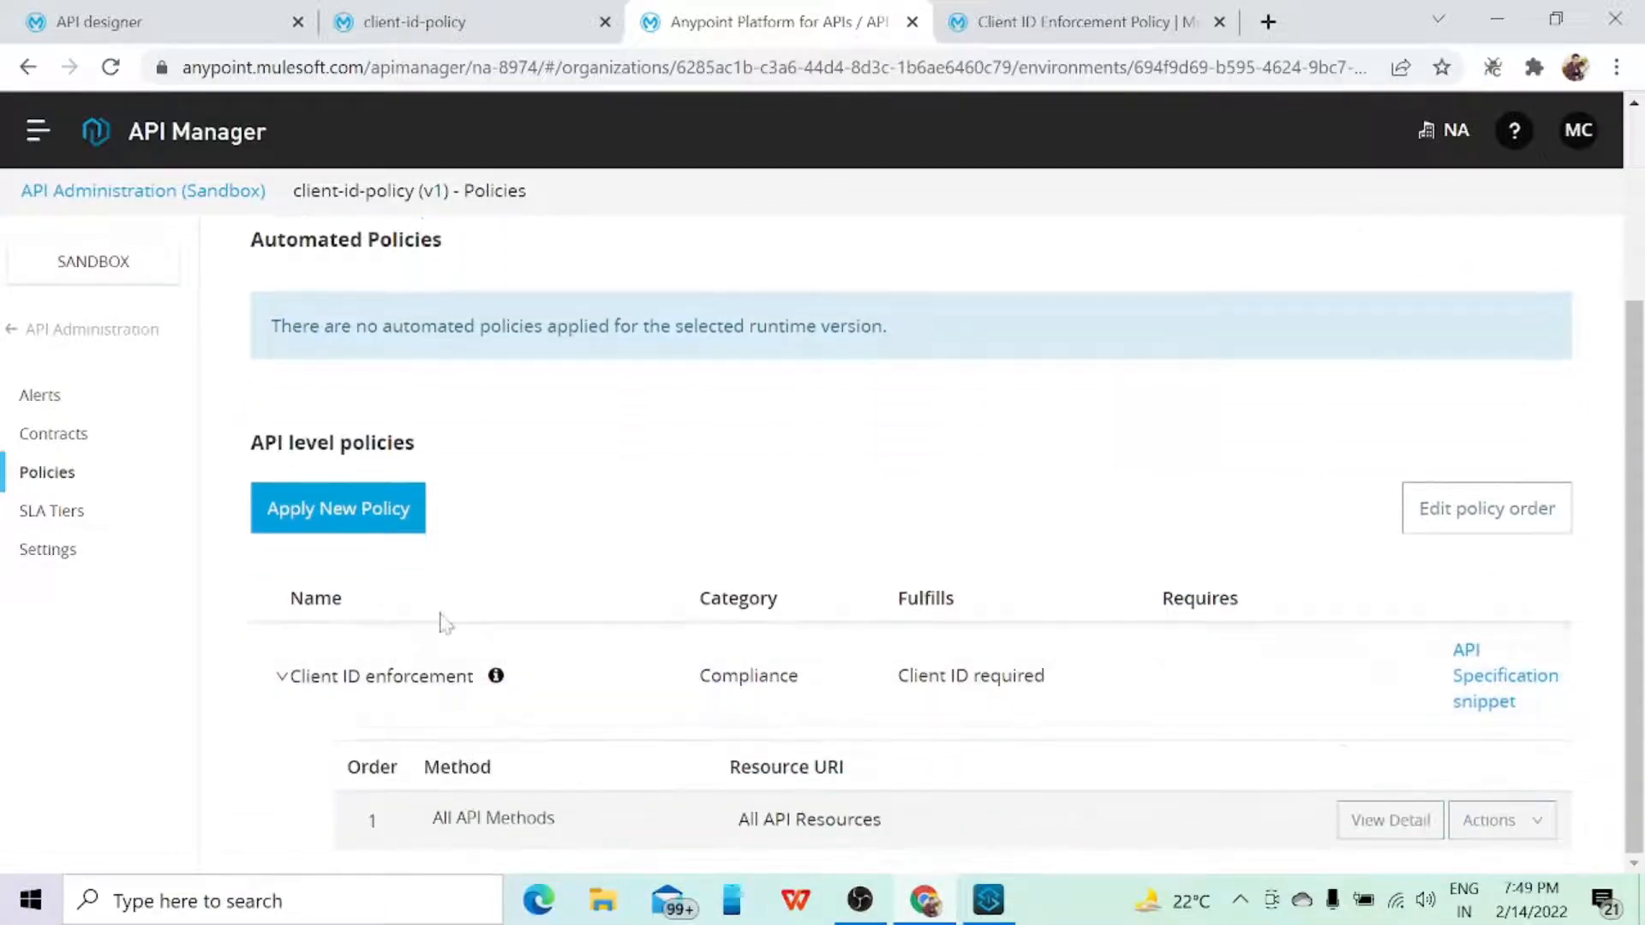
Step: Start applying a new policy, examine the listed versions of Client ID enforcement, and cancel the policy selection
click(396, 514)
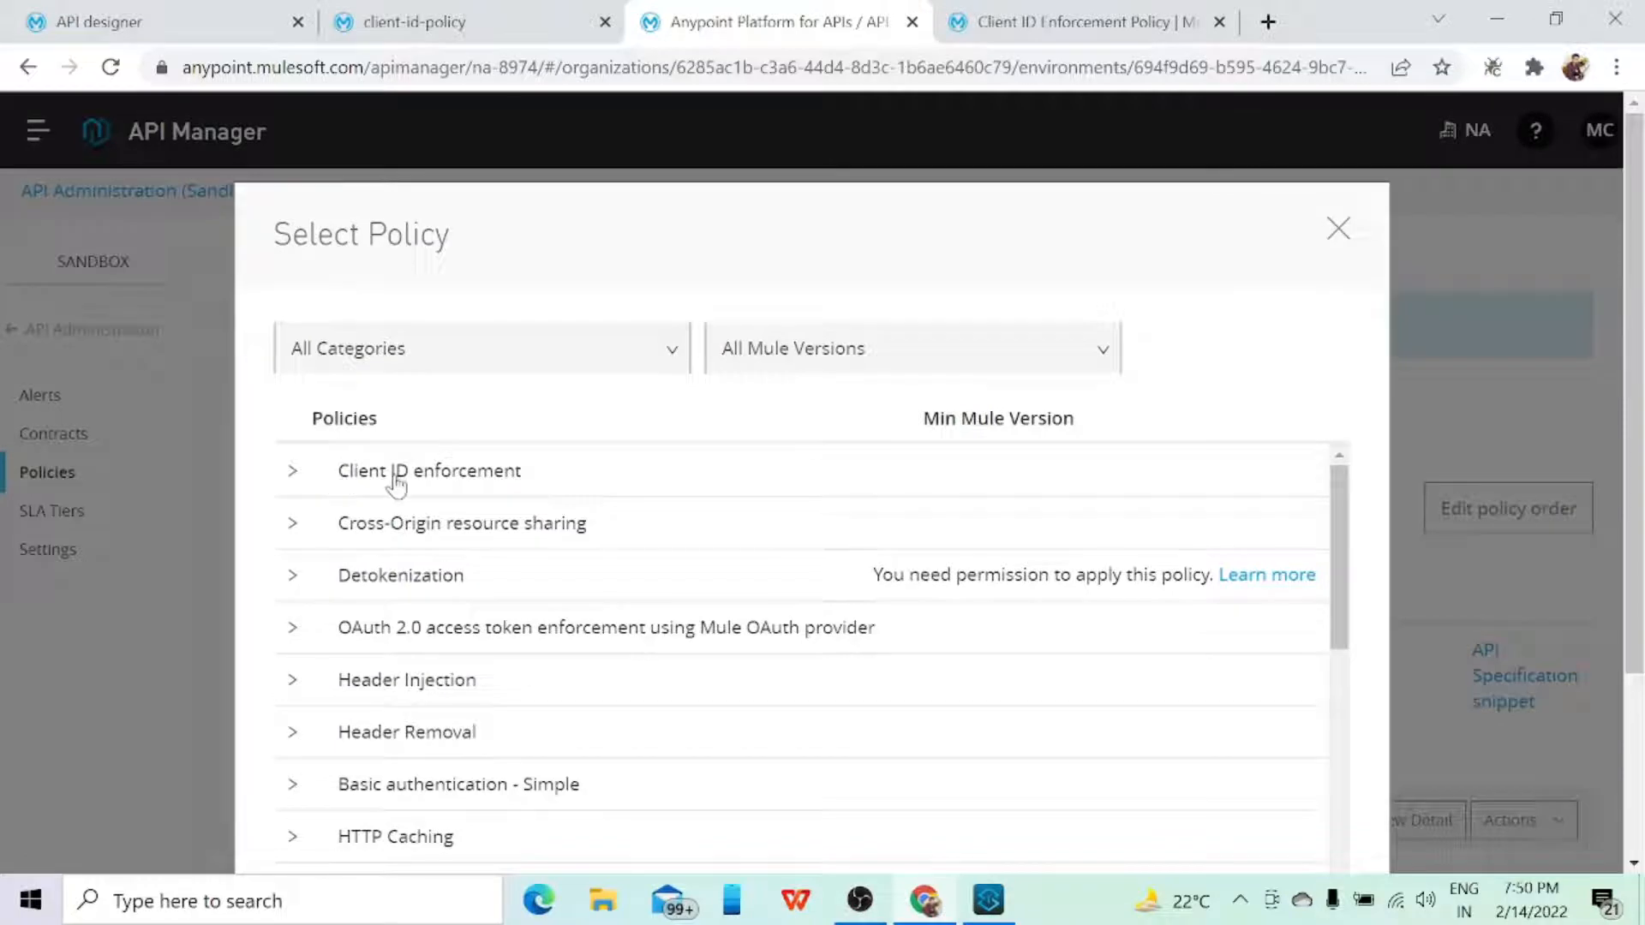
click(294, 478)
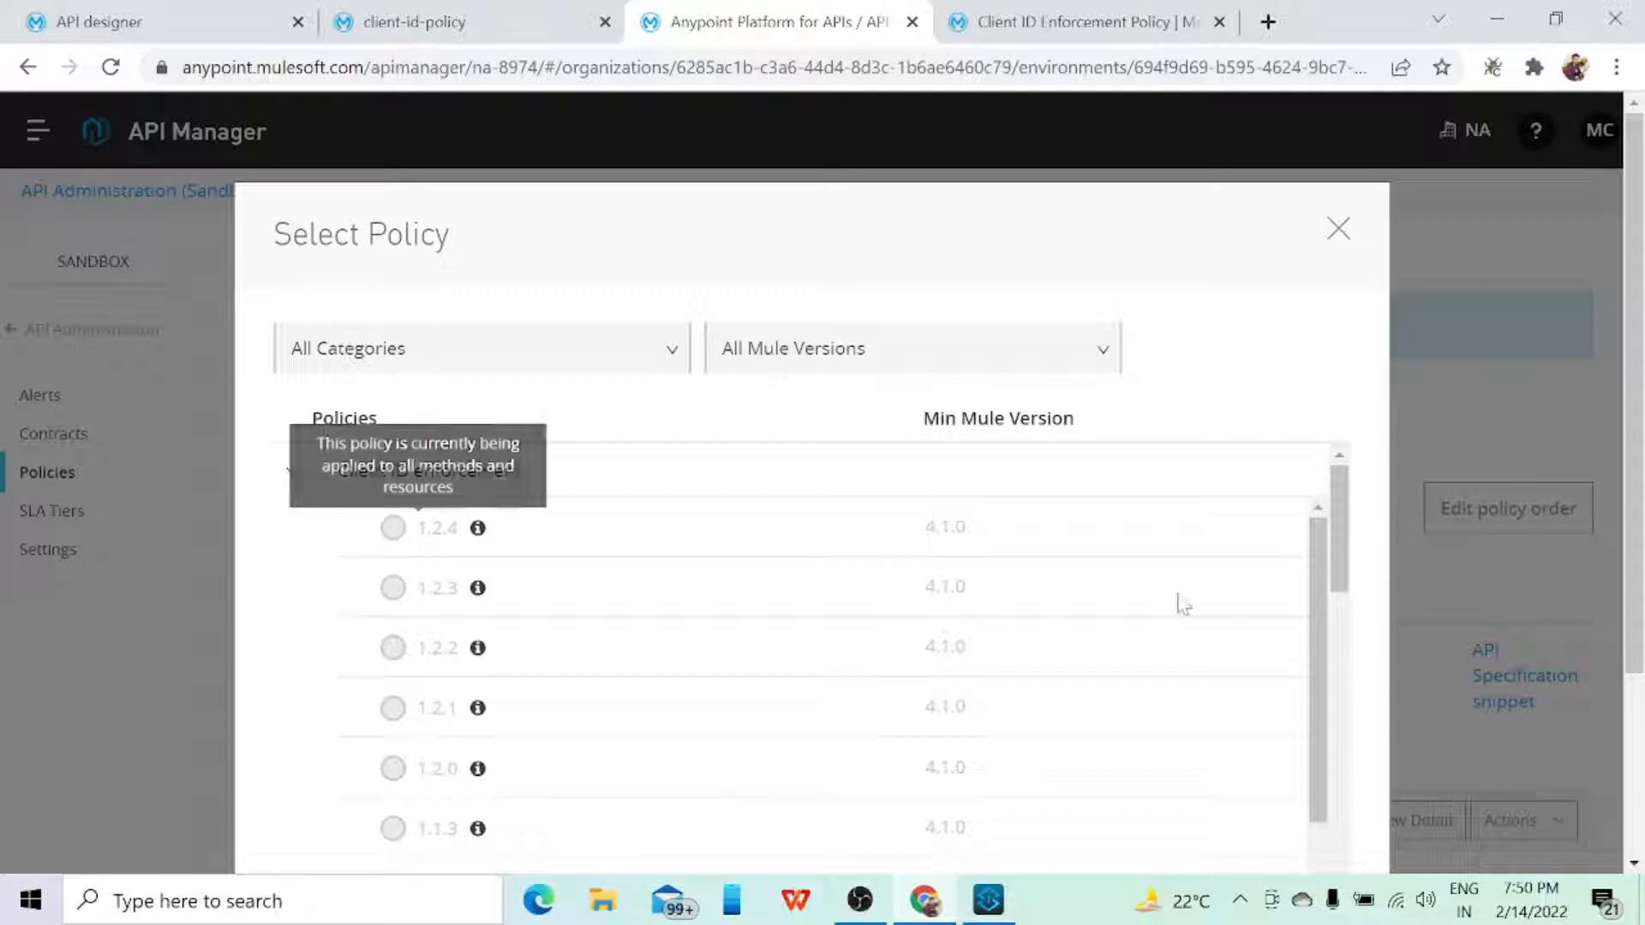
scroll(1371, 595, down, 1)
scroll(1370, 595, down, 2)
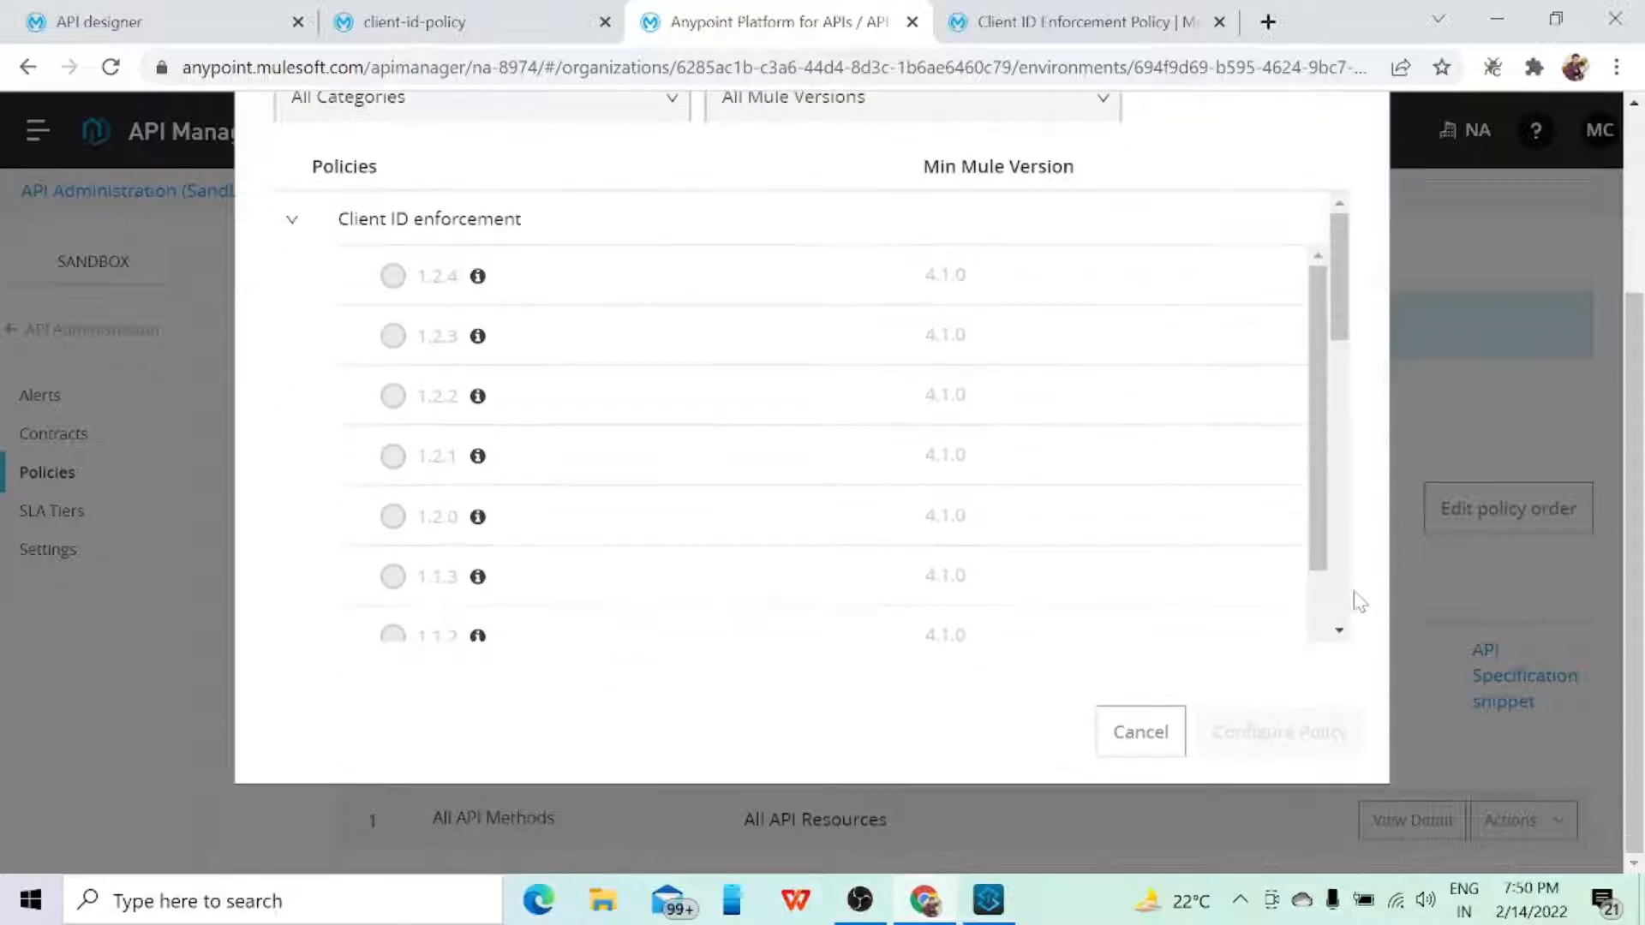
click(1142, 734)
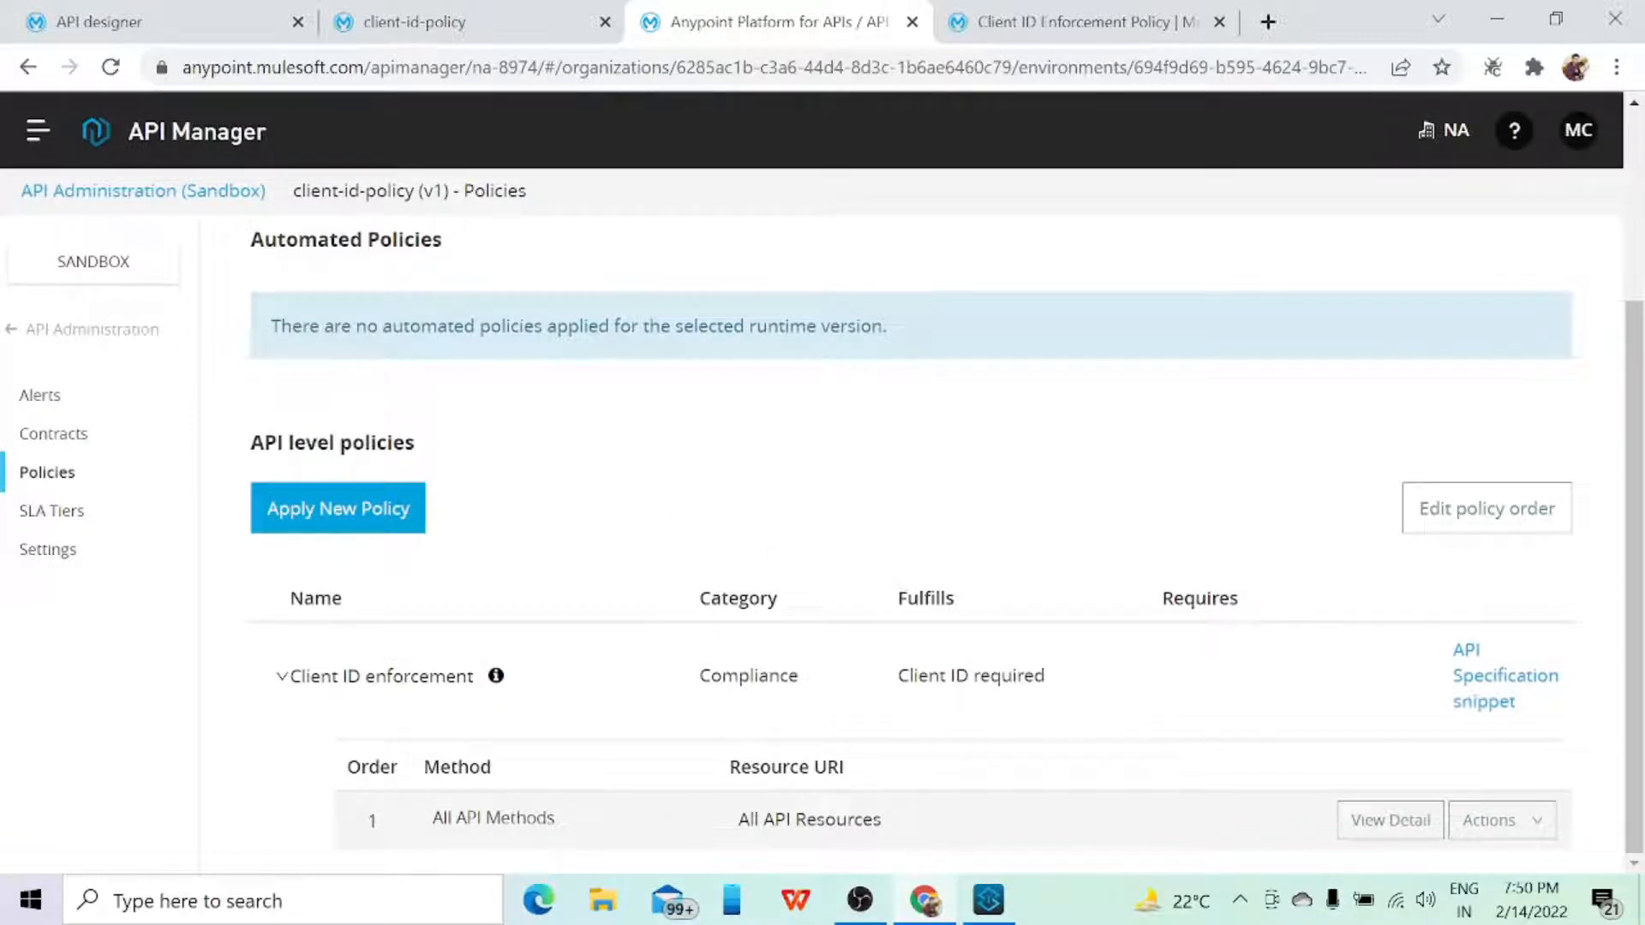
Step: Review the RAML 1.0 API specification snippet for the Client ID enforcement policy and close it
click(1486, 686)
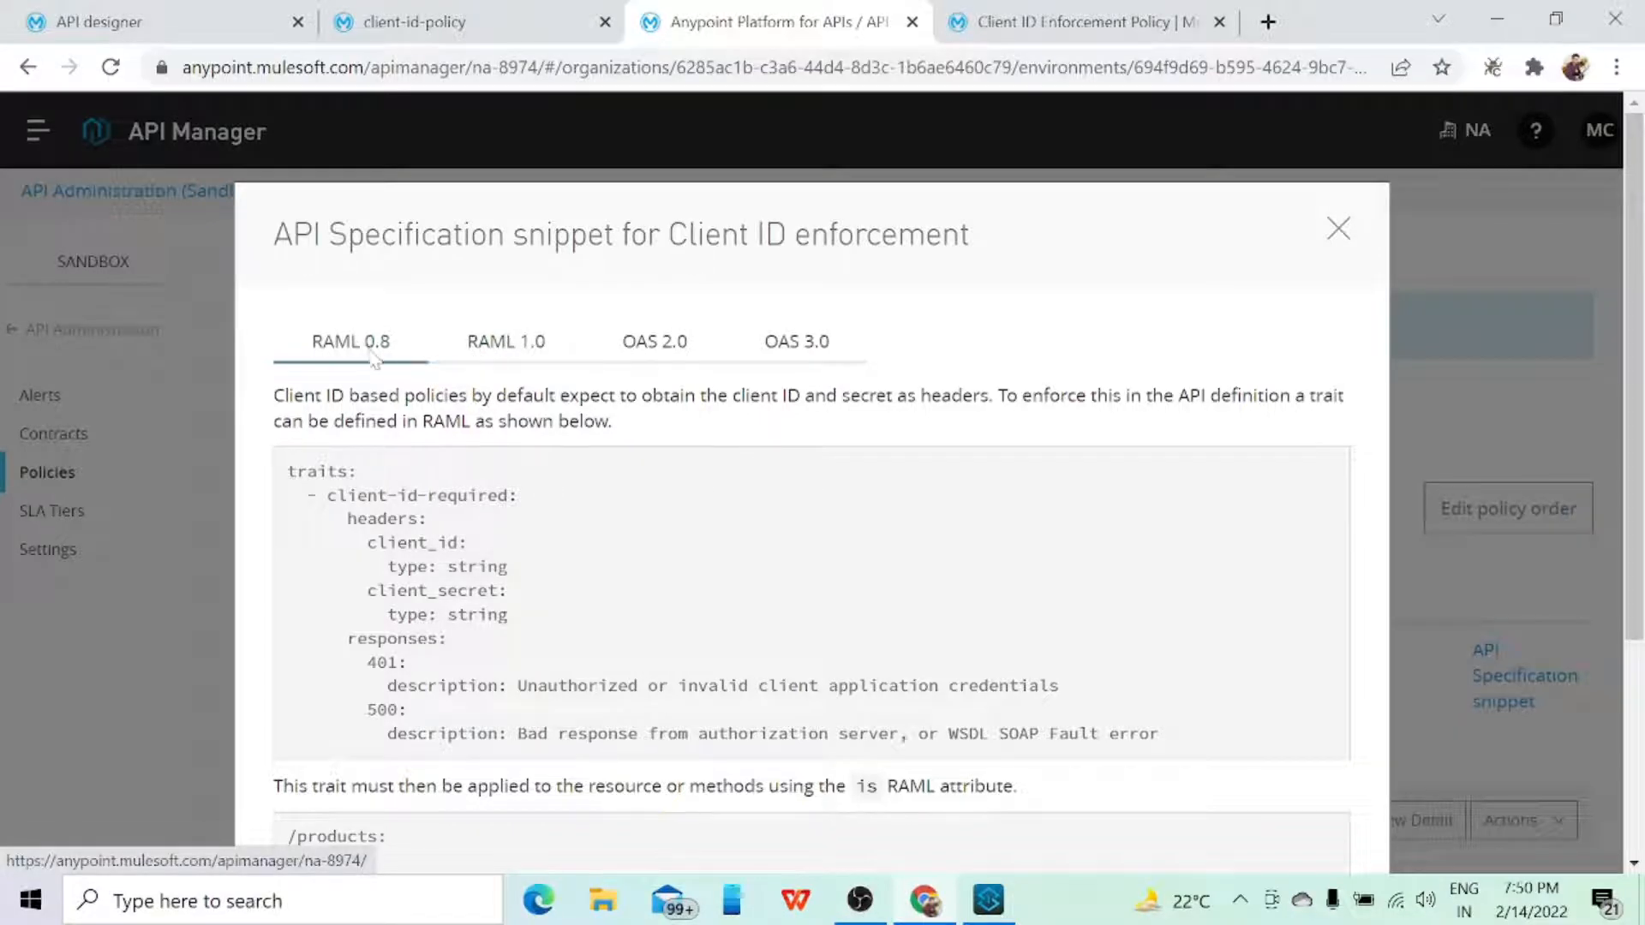
click(501, 354)
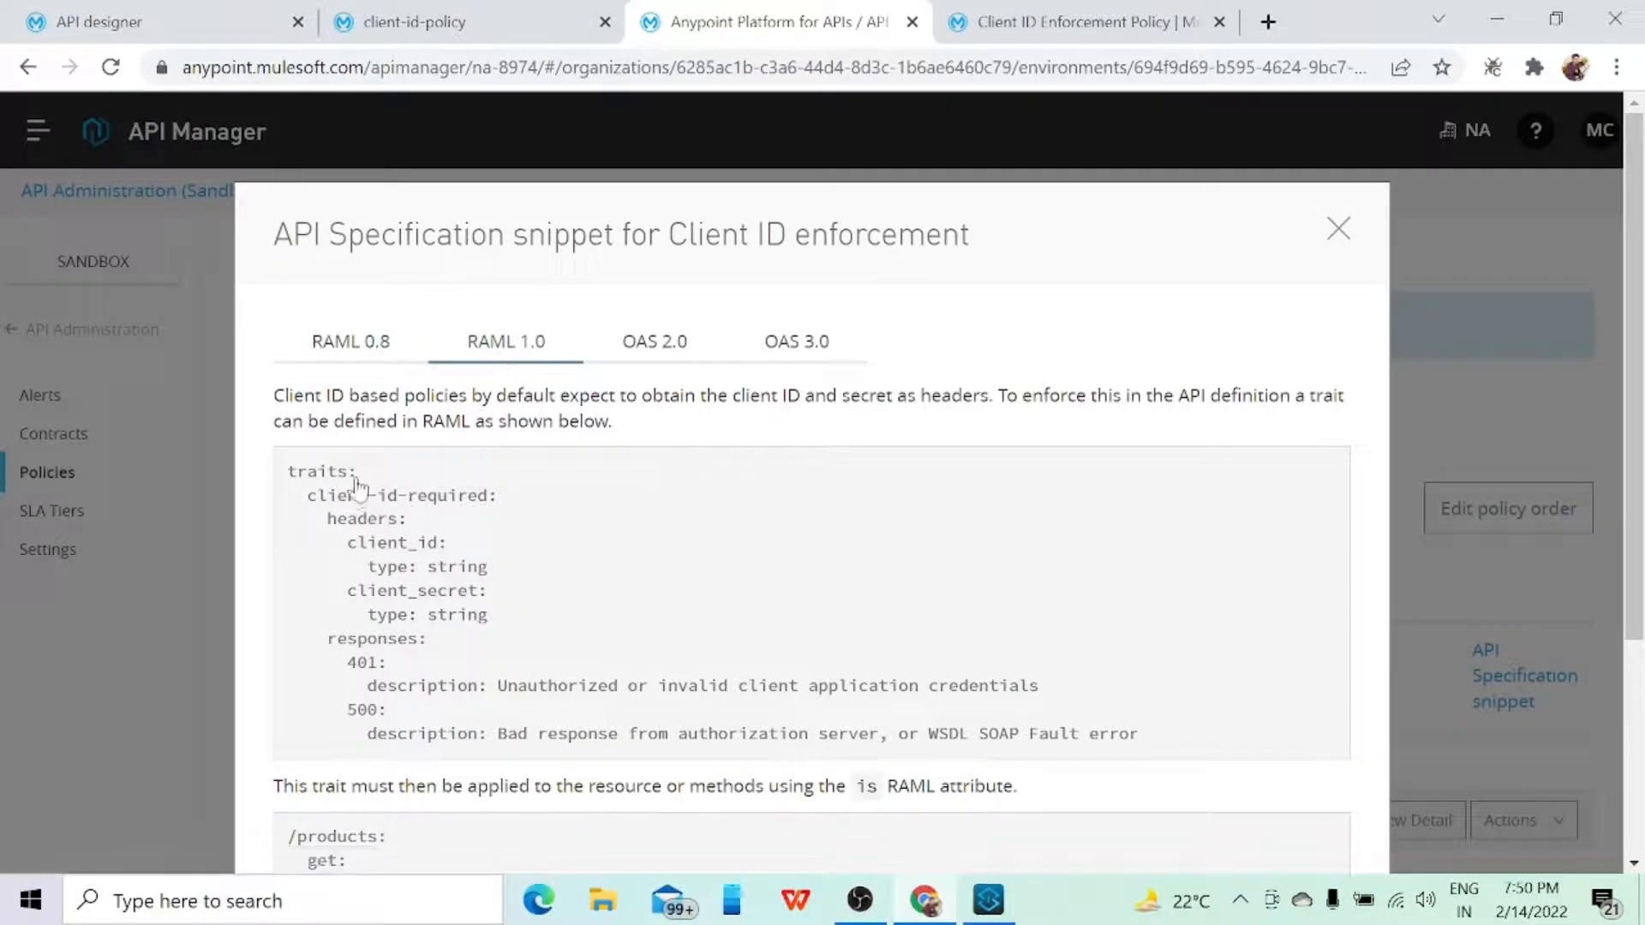
scroll(480, 677, down, 1)
scroll(480, 677, down, 1)
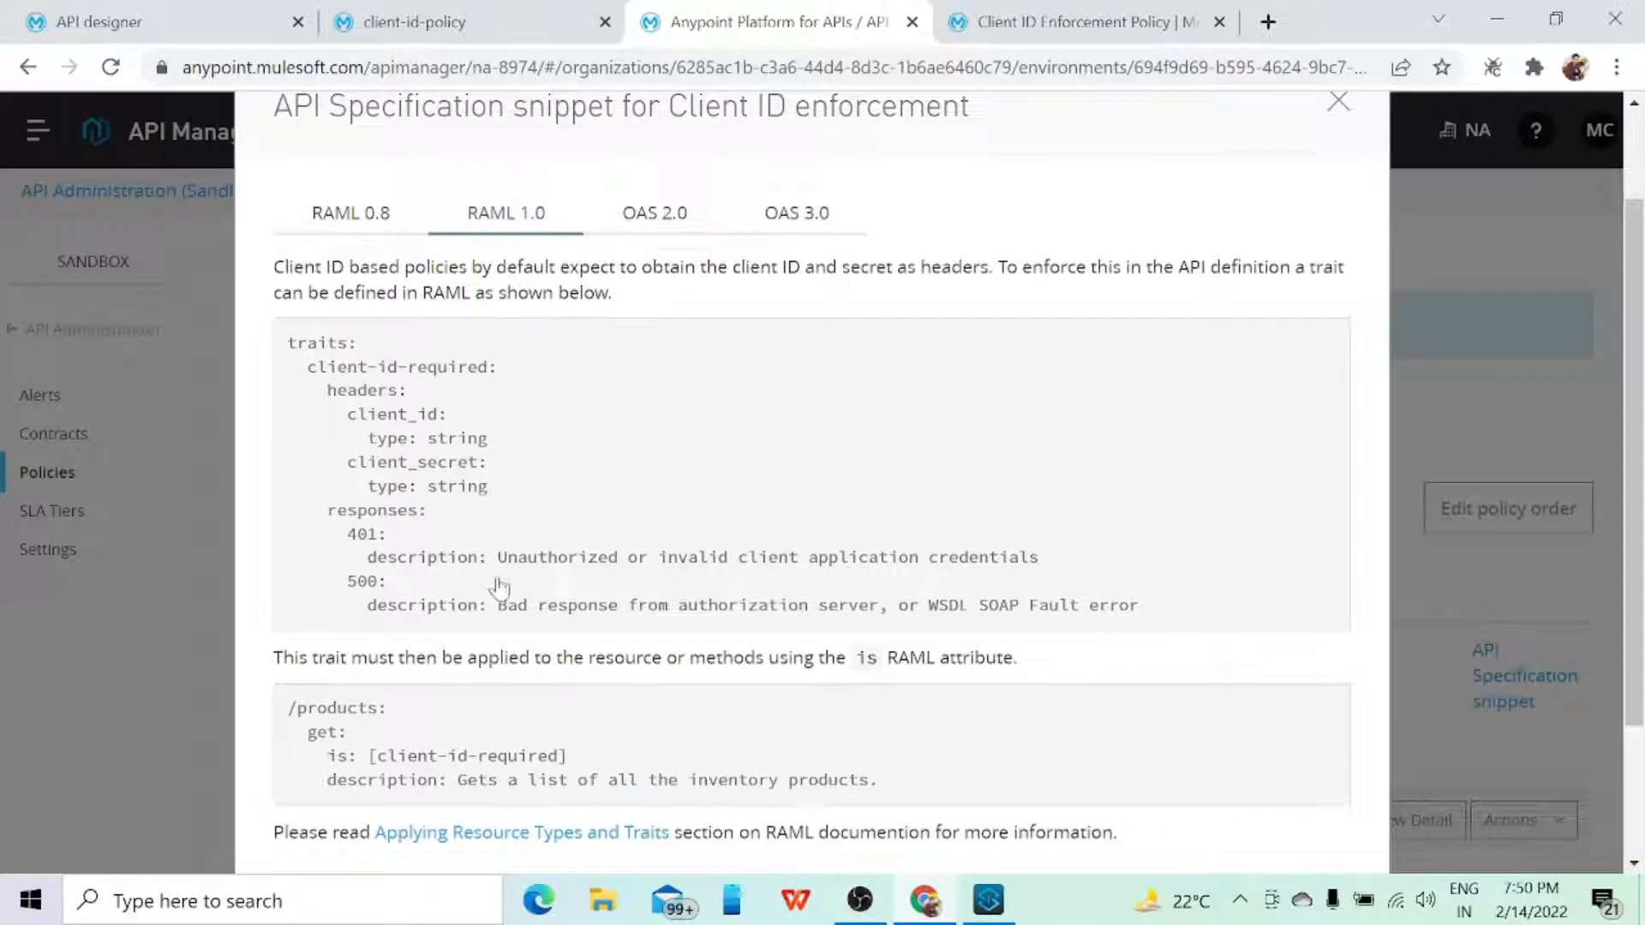
scroll(608, 448, down, 2)
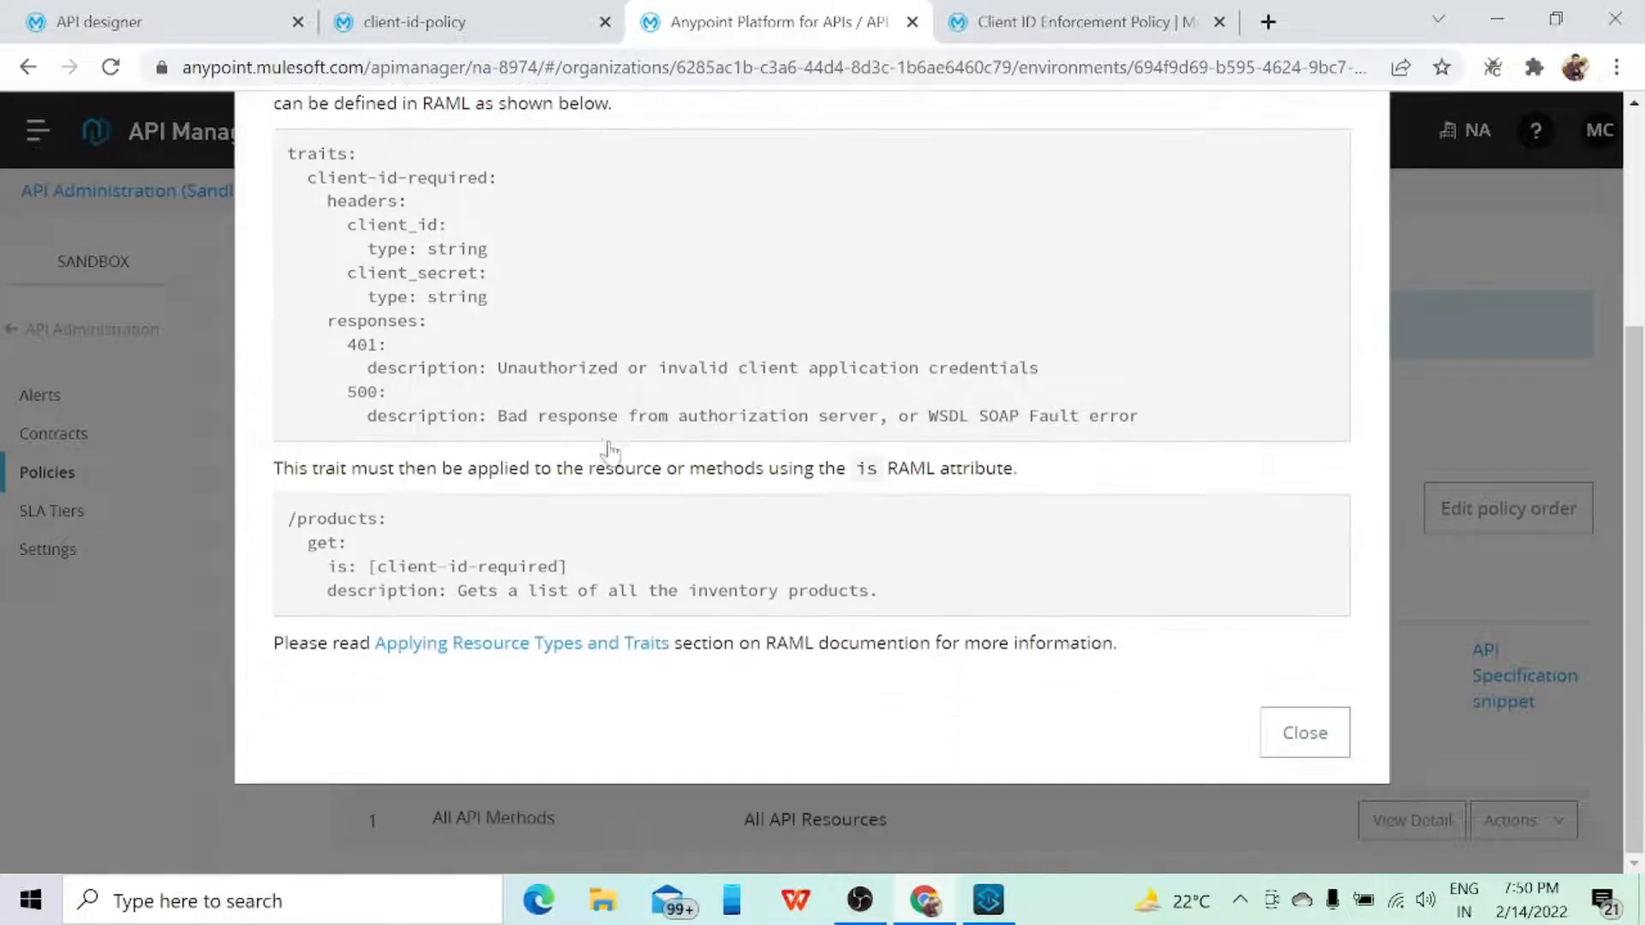
click(1305, 735)
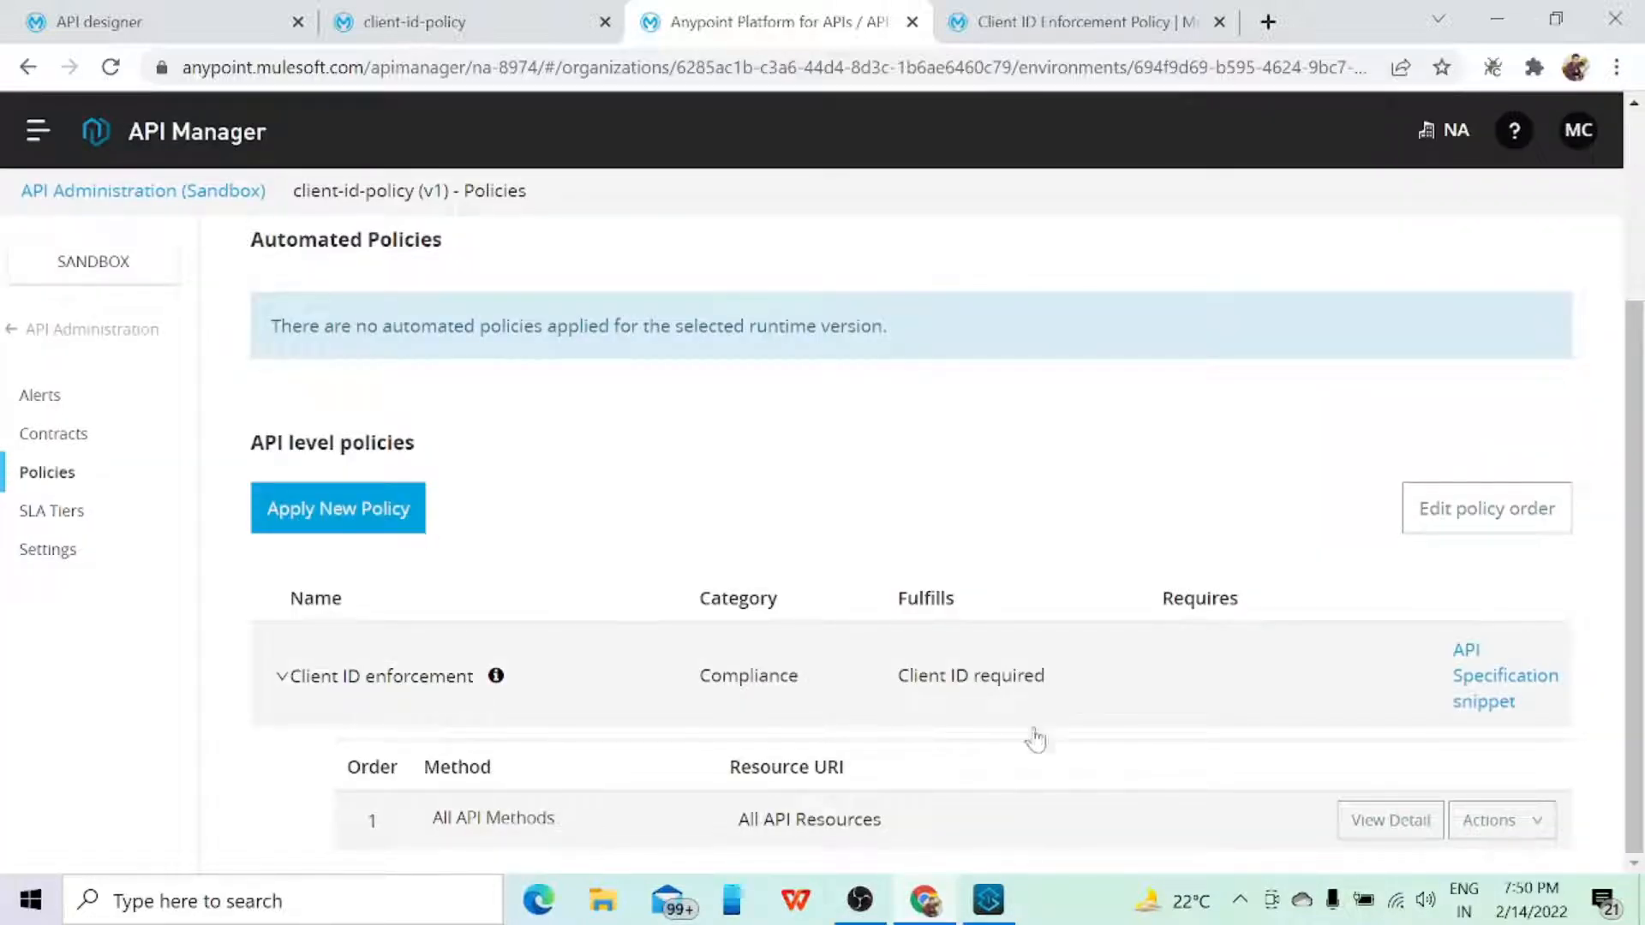
Step: Switch to Anypoint Studio and open the client-id-policy-demo project
click(992, 908)
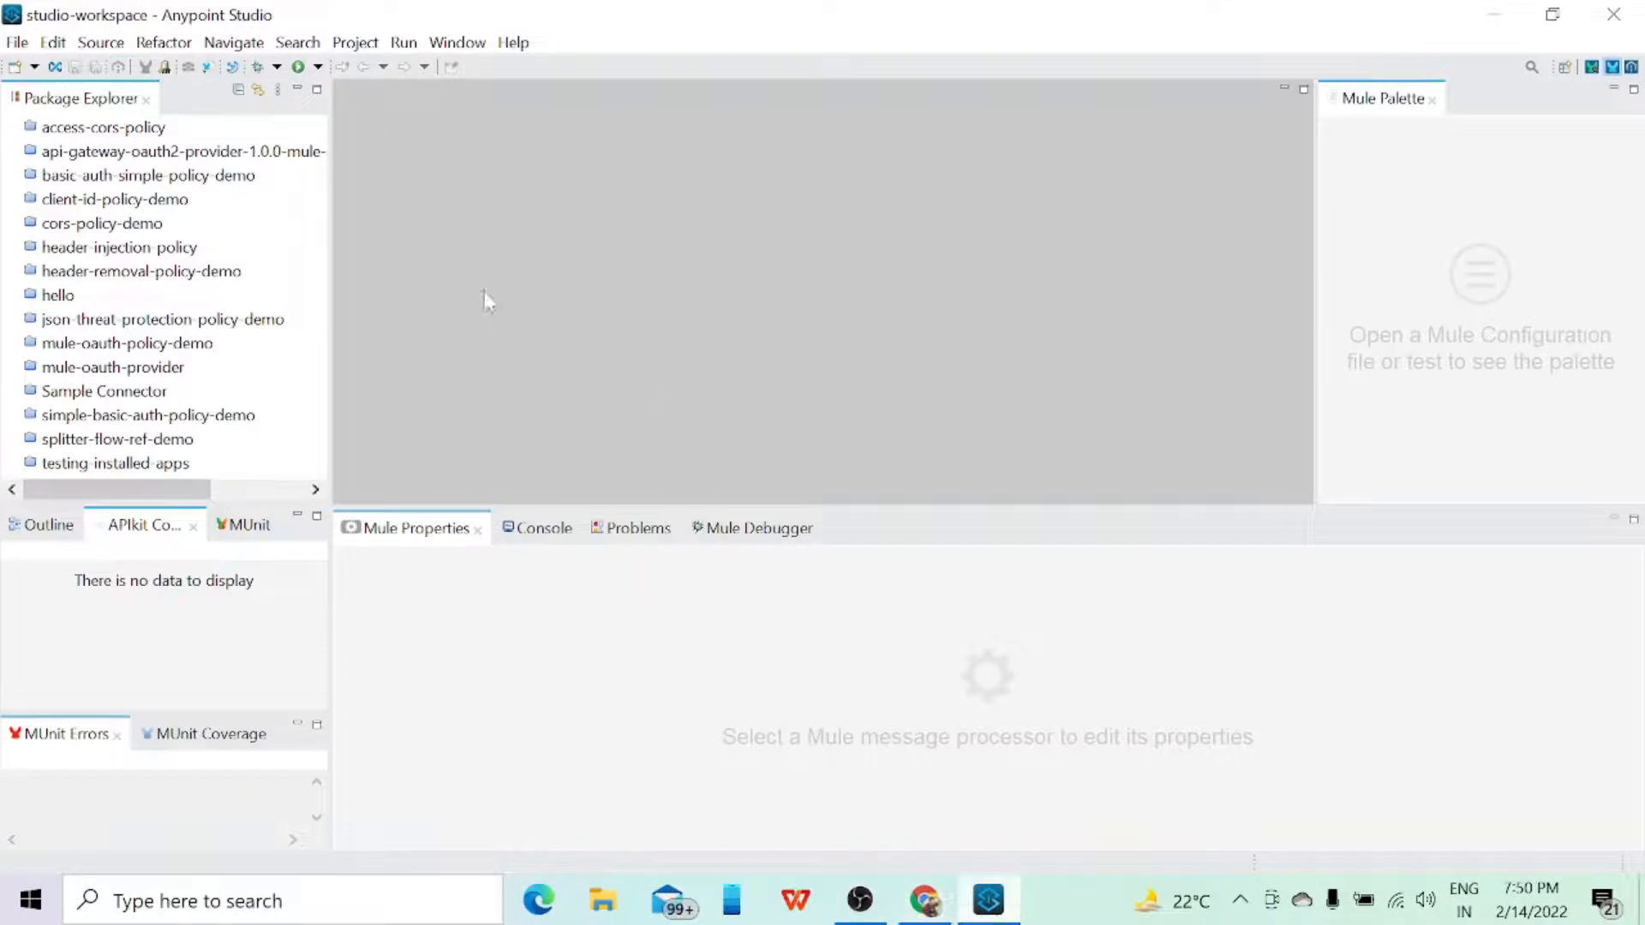
click(145, 200)
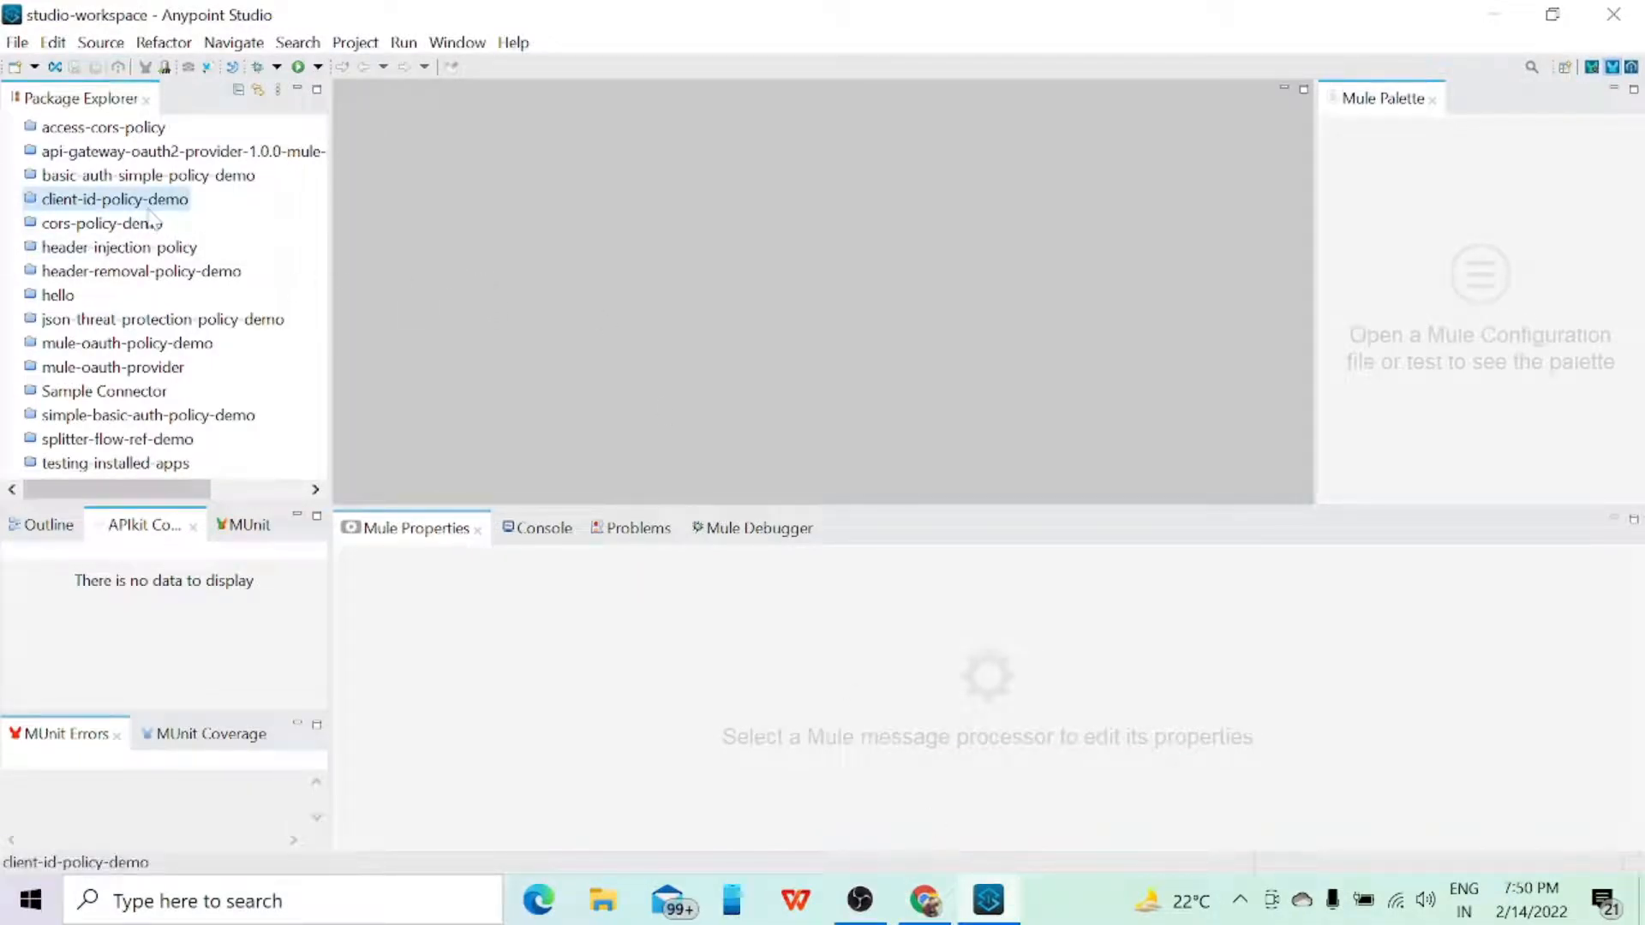
Step: Launch Postman from the Windows search and minimize its window
click(262, 911)
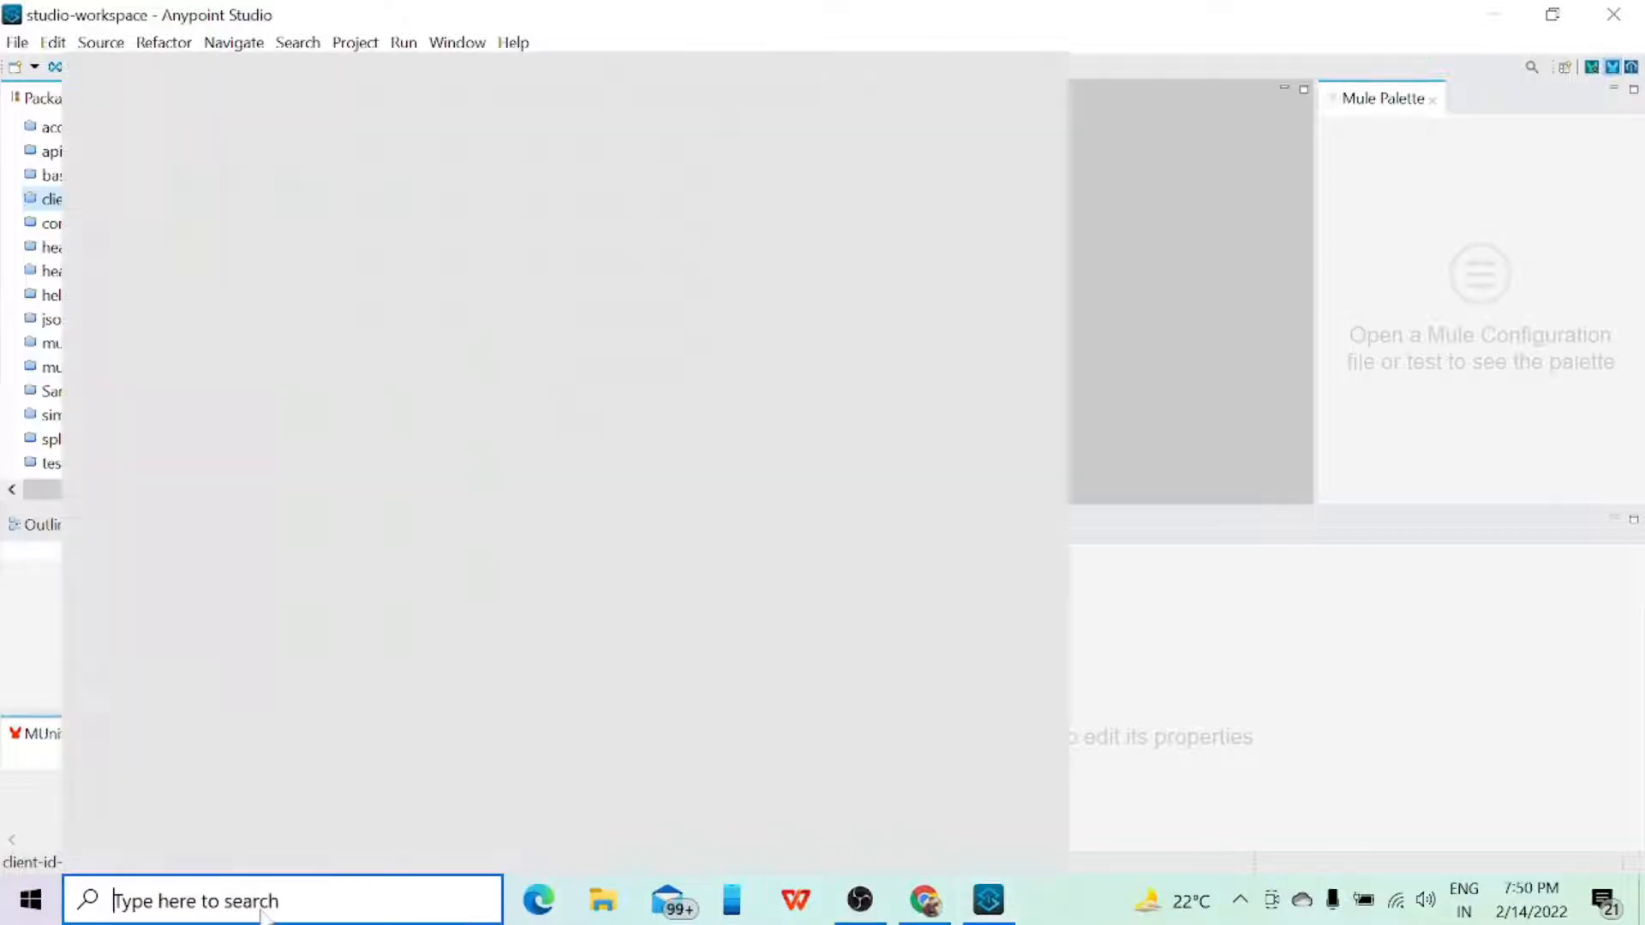
text(postman)
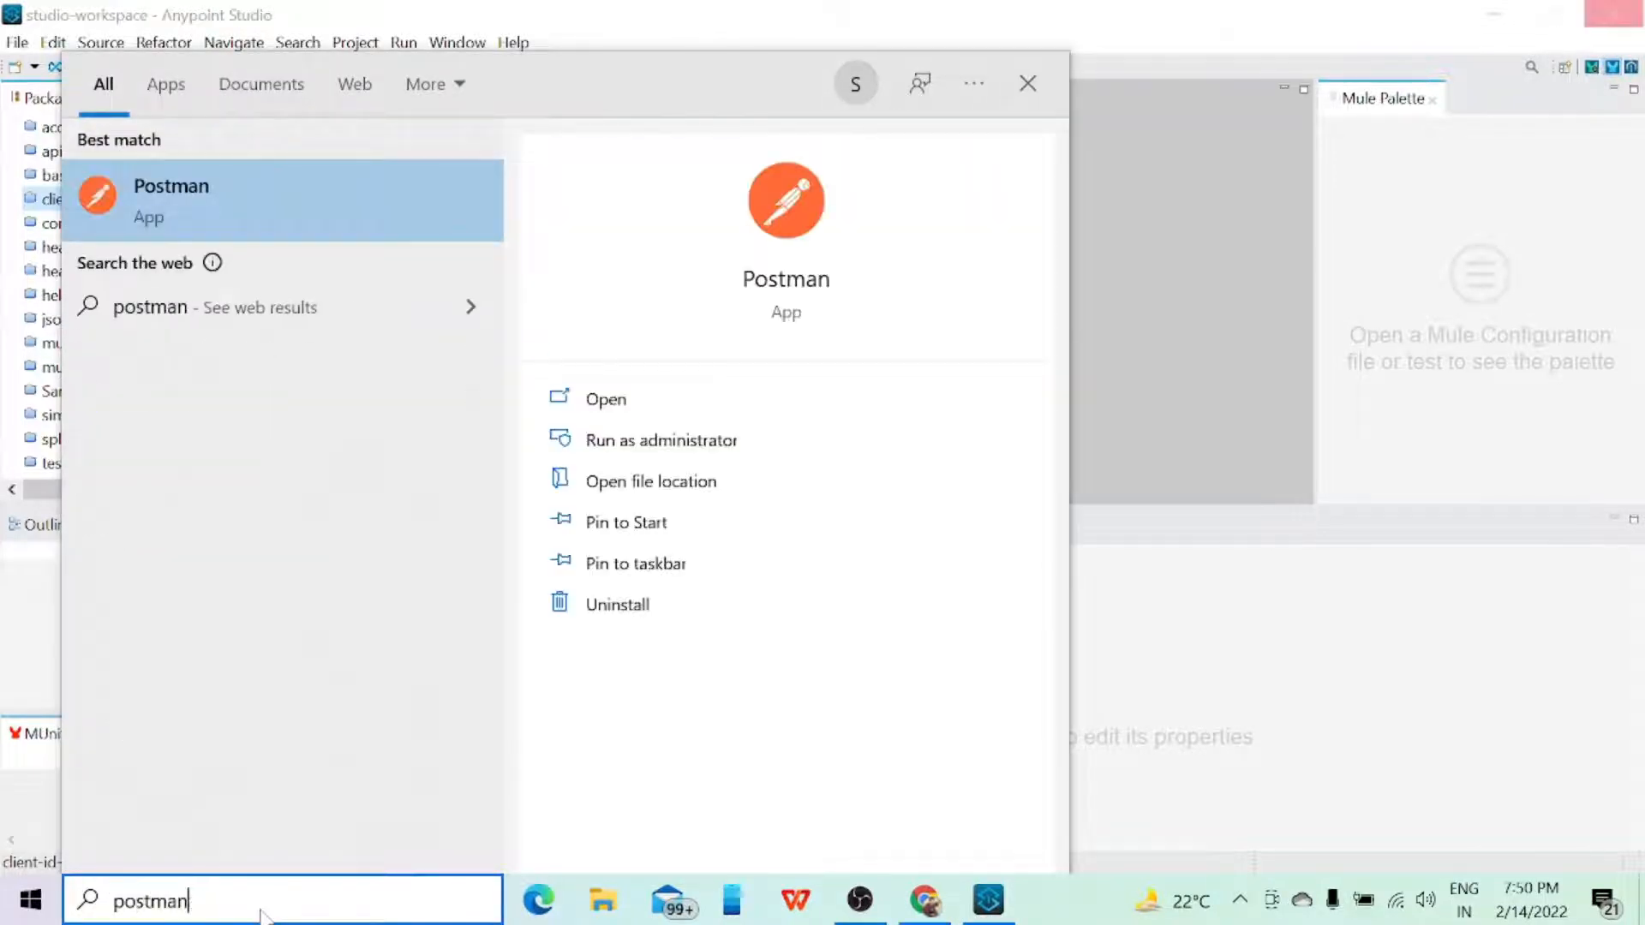
key(Return)
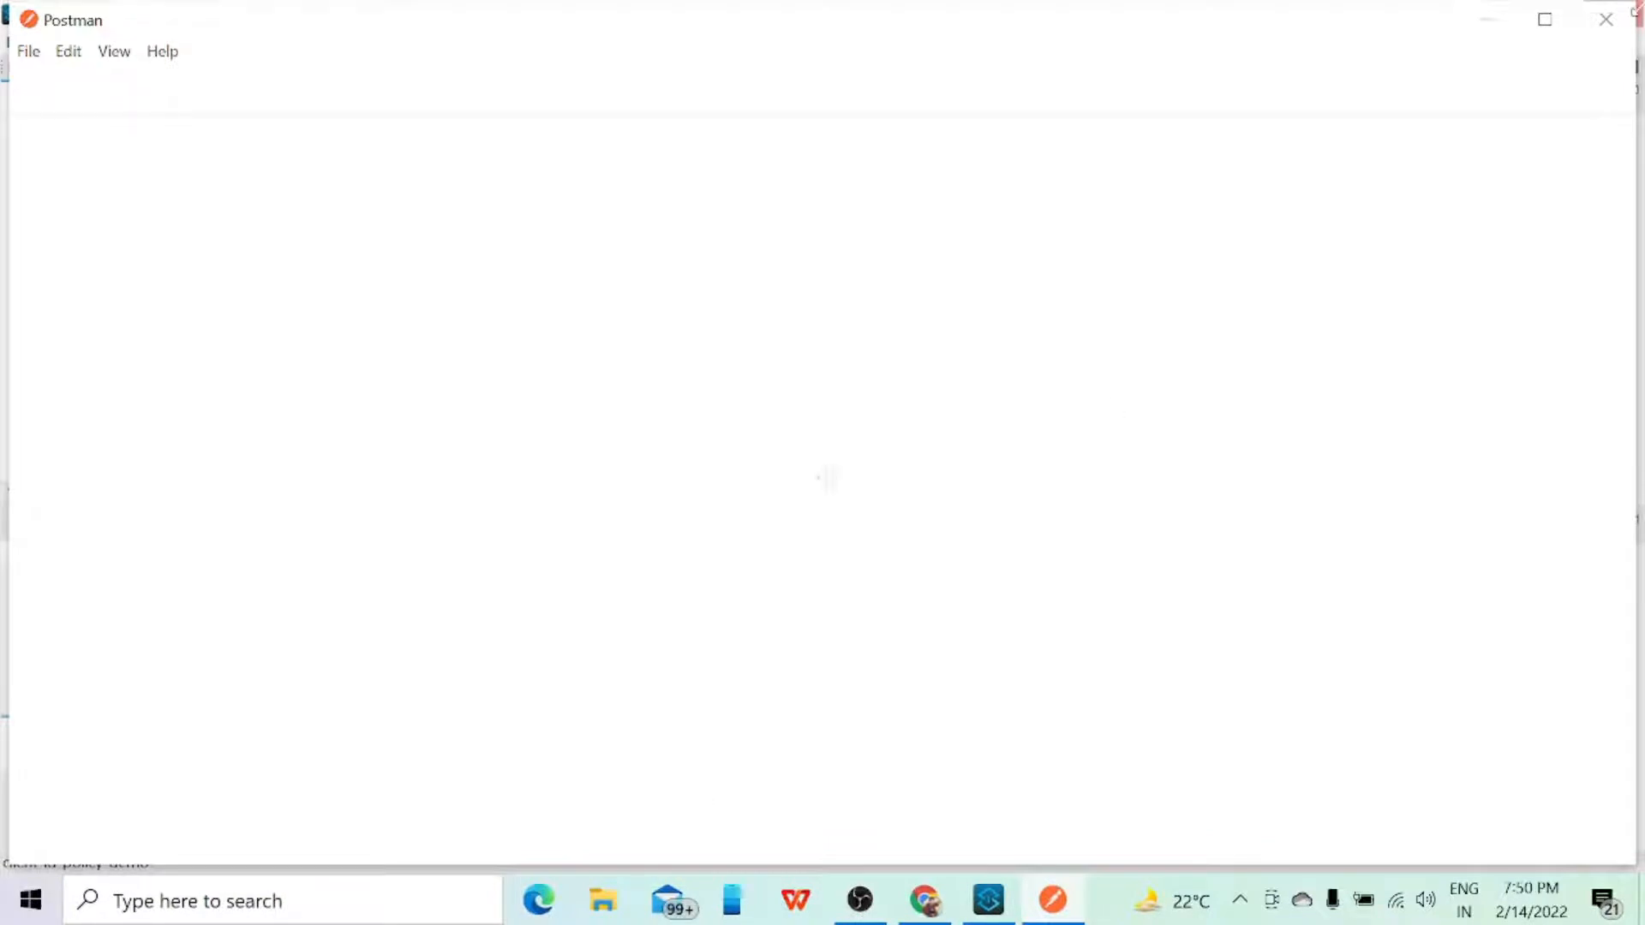
click(1488, 20)
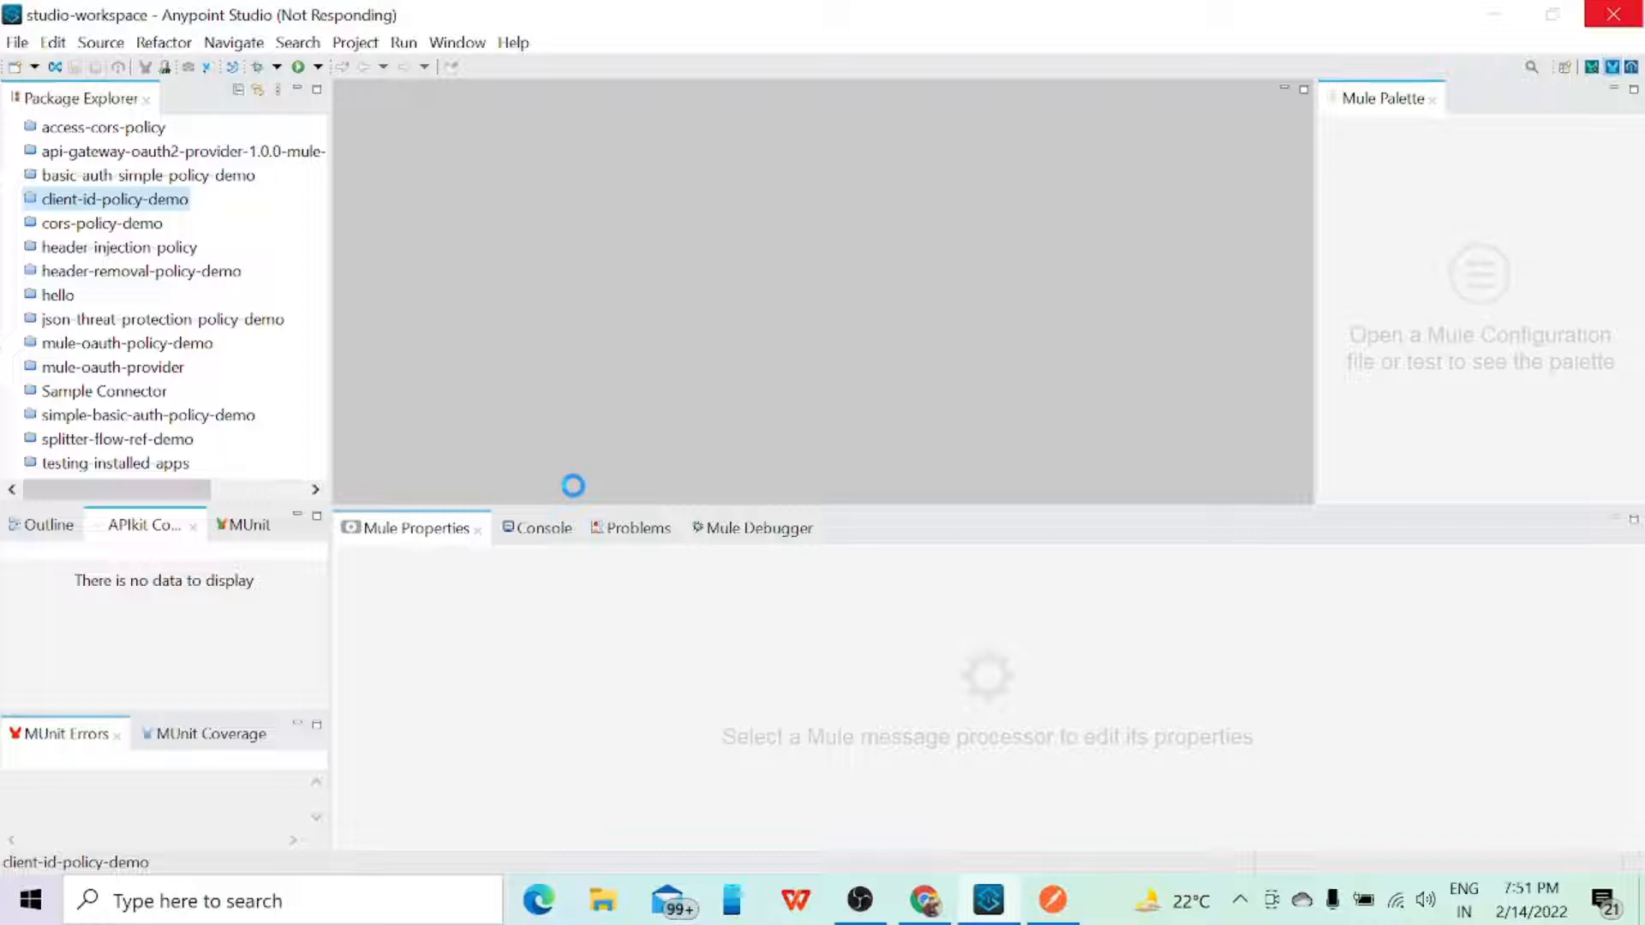
Step: Switch to Chrome, return to the API Administration list and reopen the client-id-policy API instance's settings
click(926, 900)
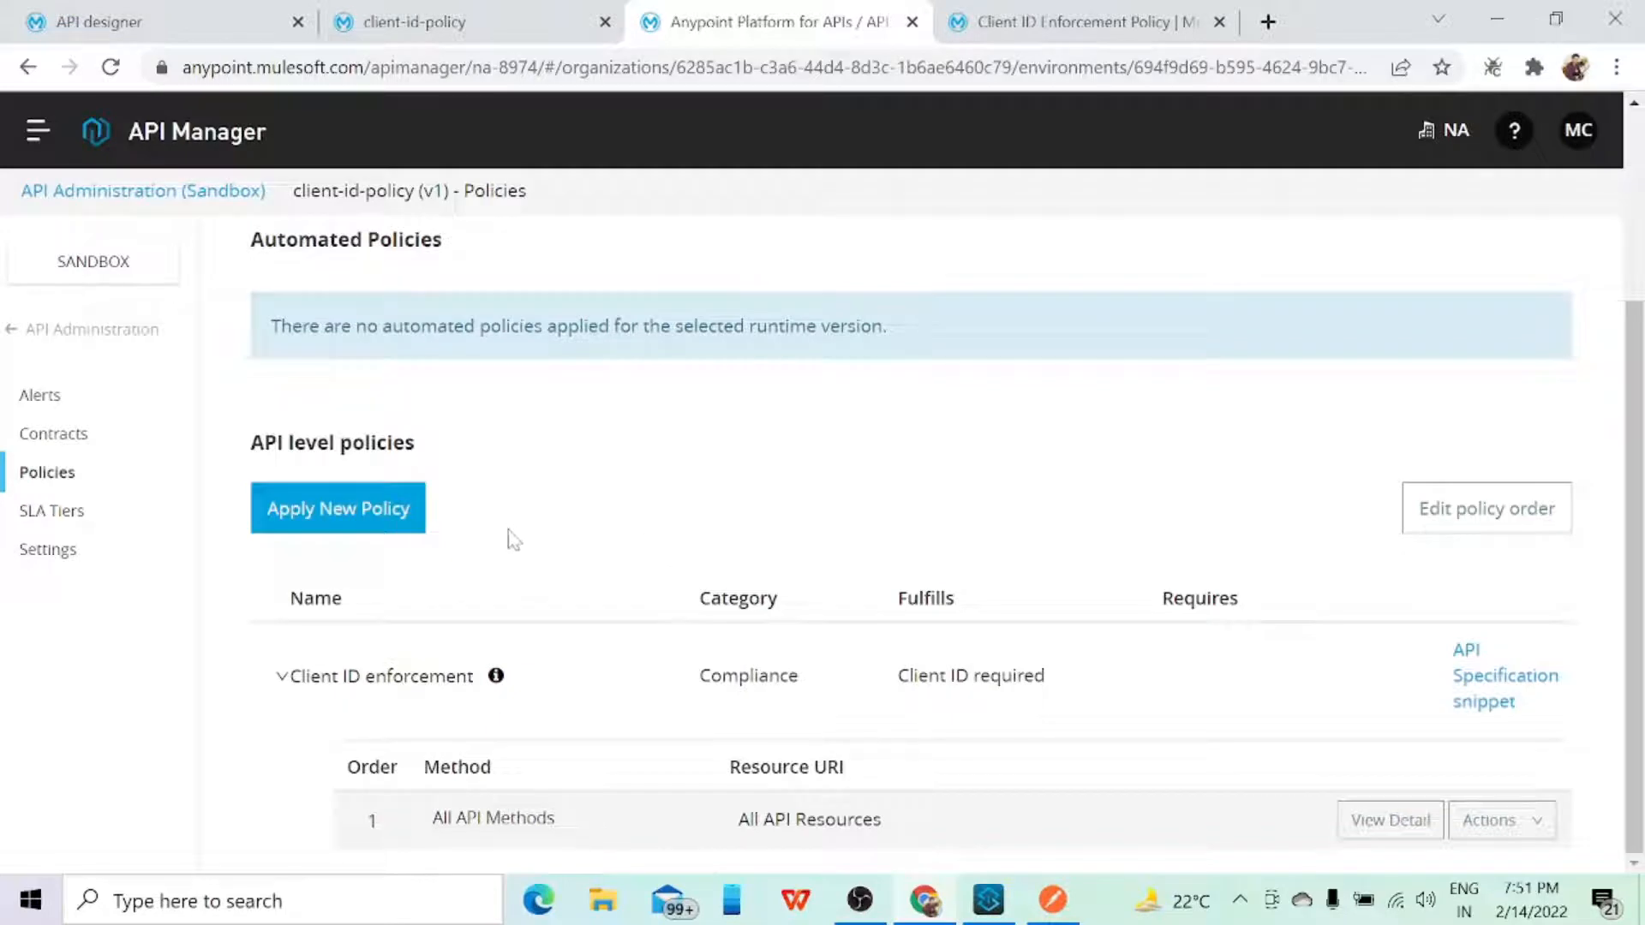
click(44, 329)
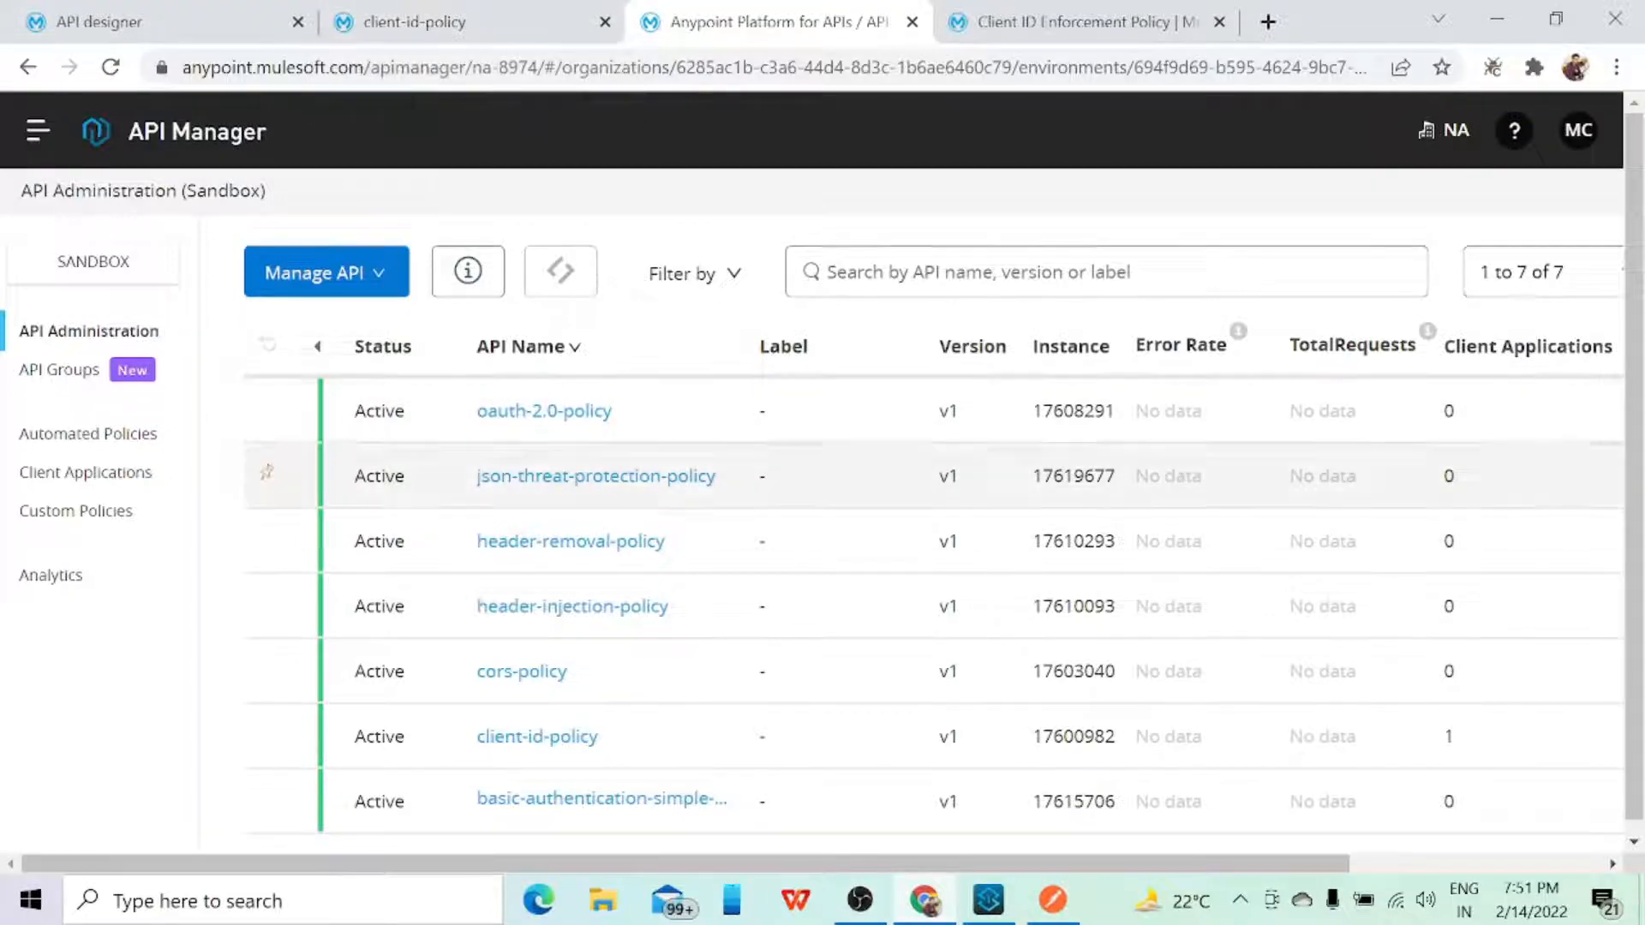
scroll(462, 548, down, 1)
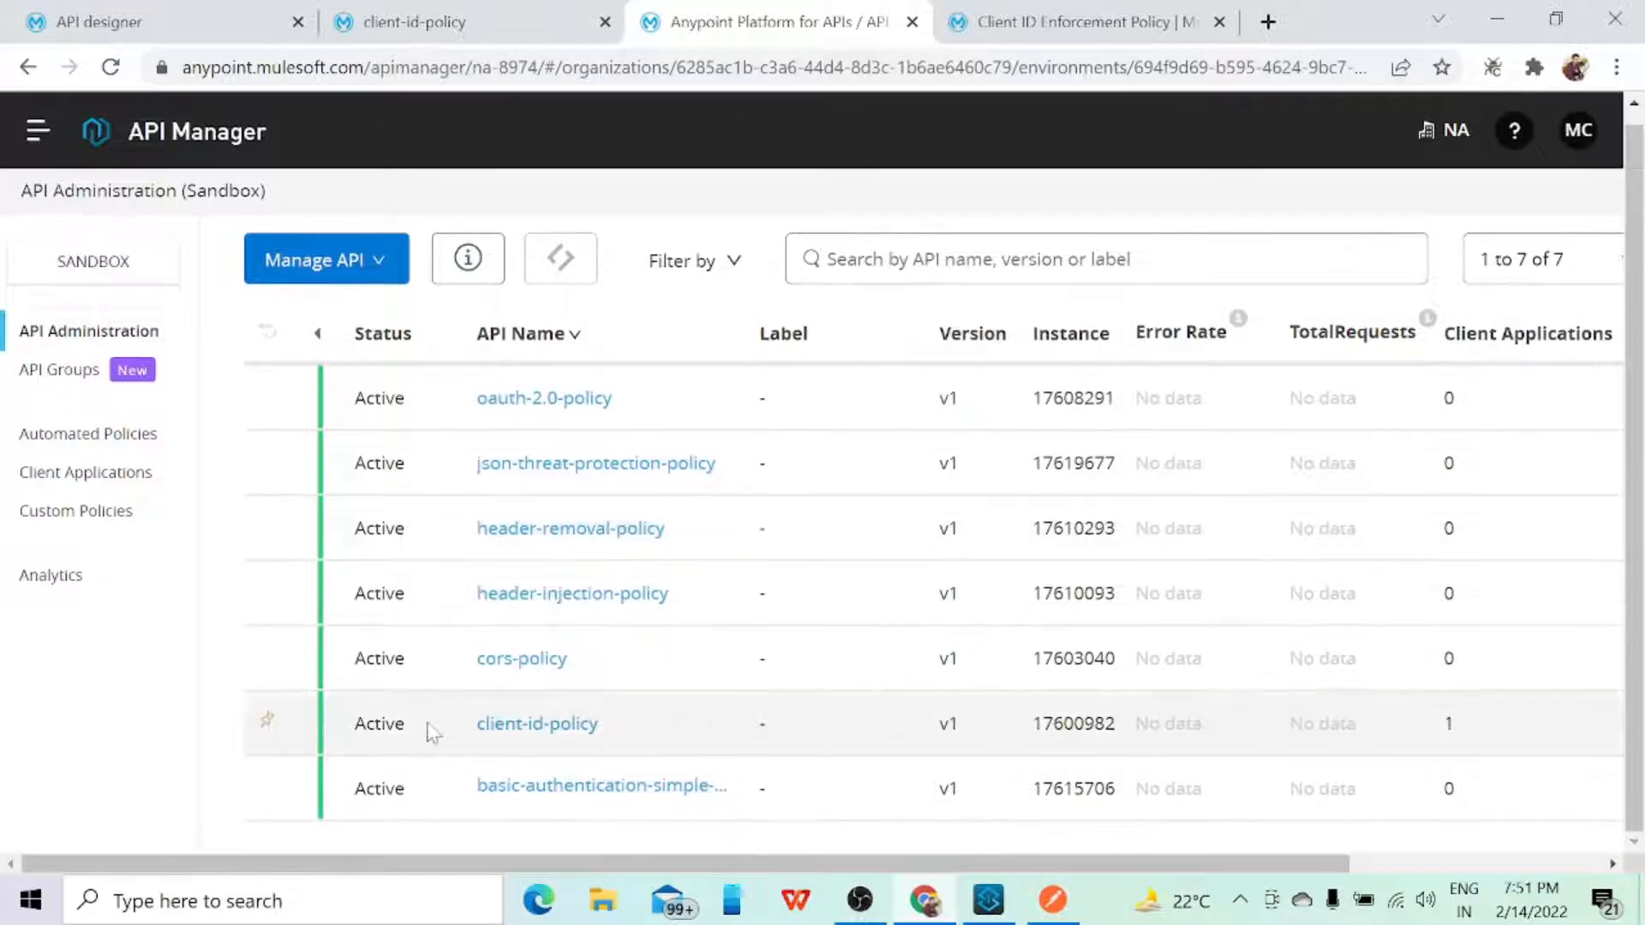
click(492, 727)
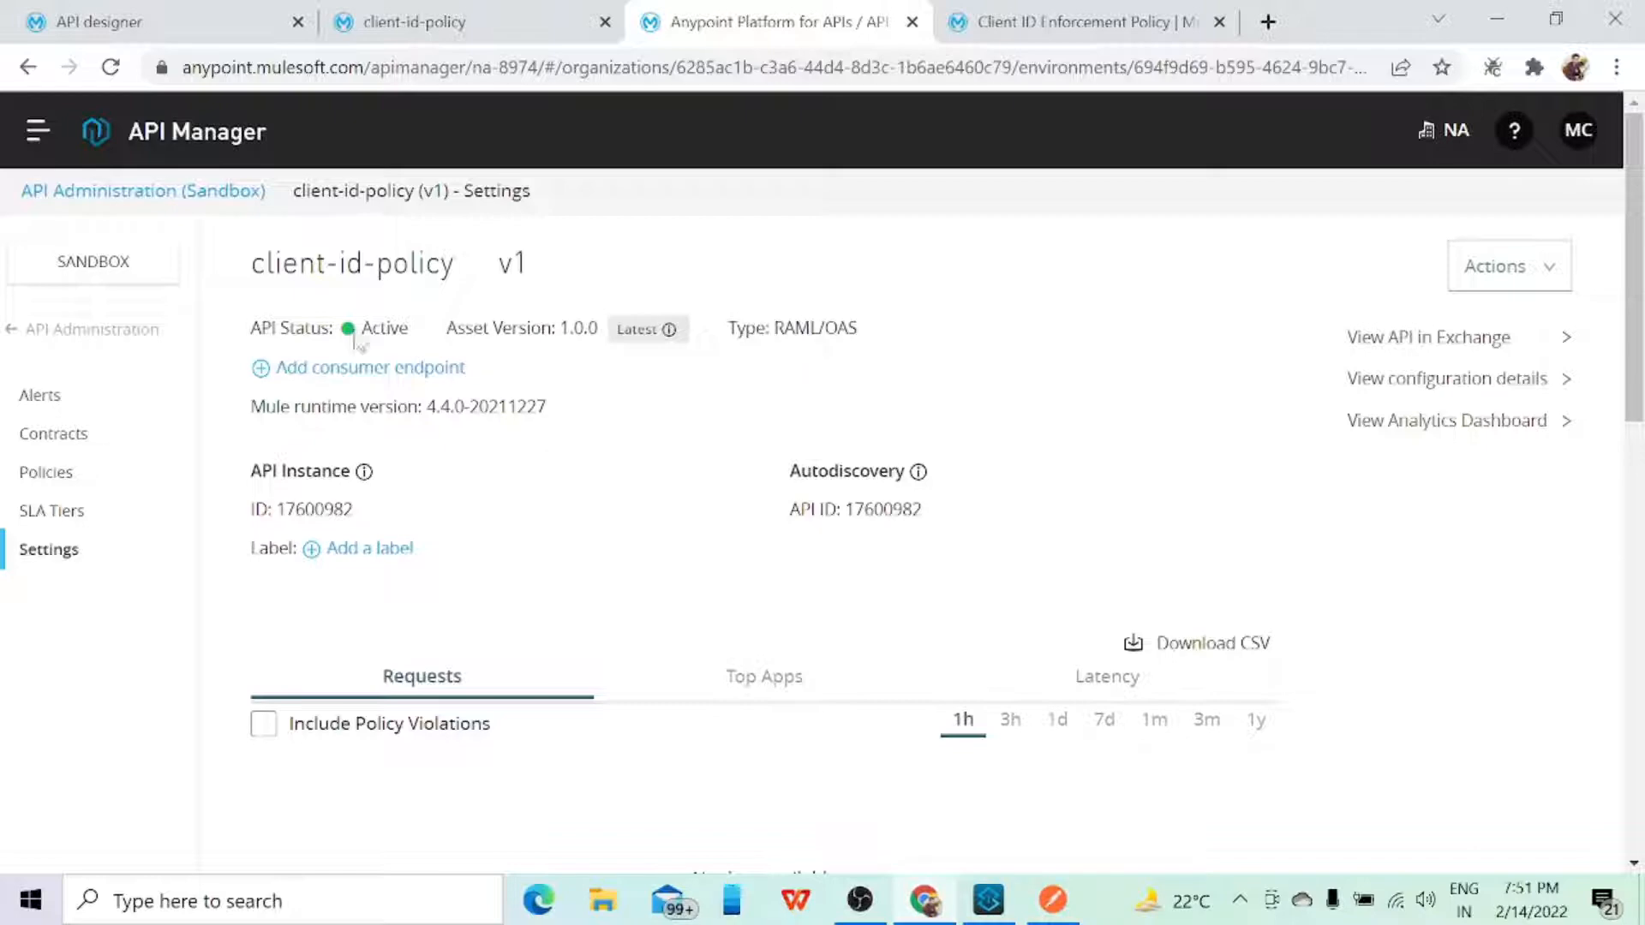
Step: Open Runtime Manager in a new browser tab and dismiss the Anypoint Platform navigation menu
click(38, 130)
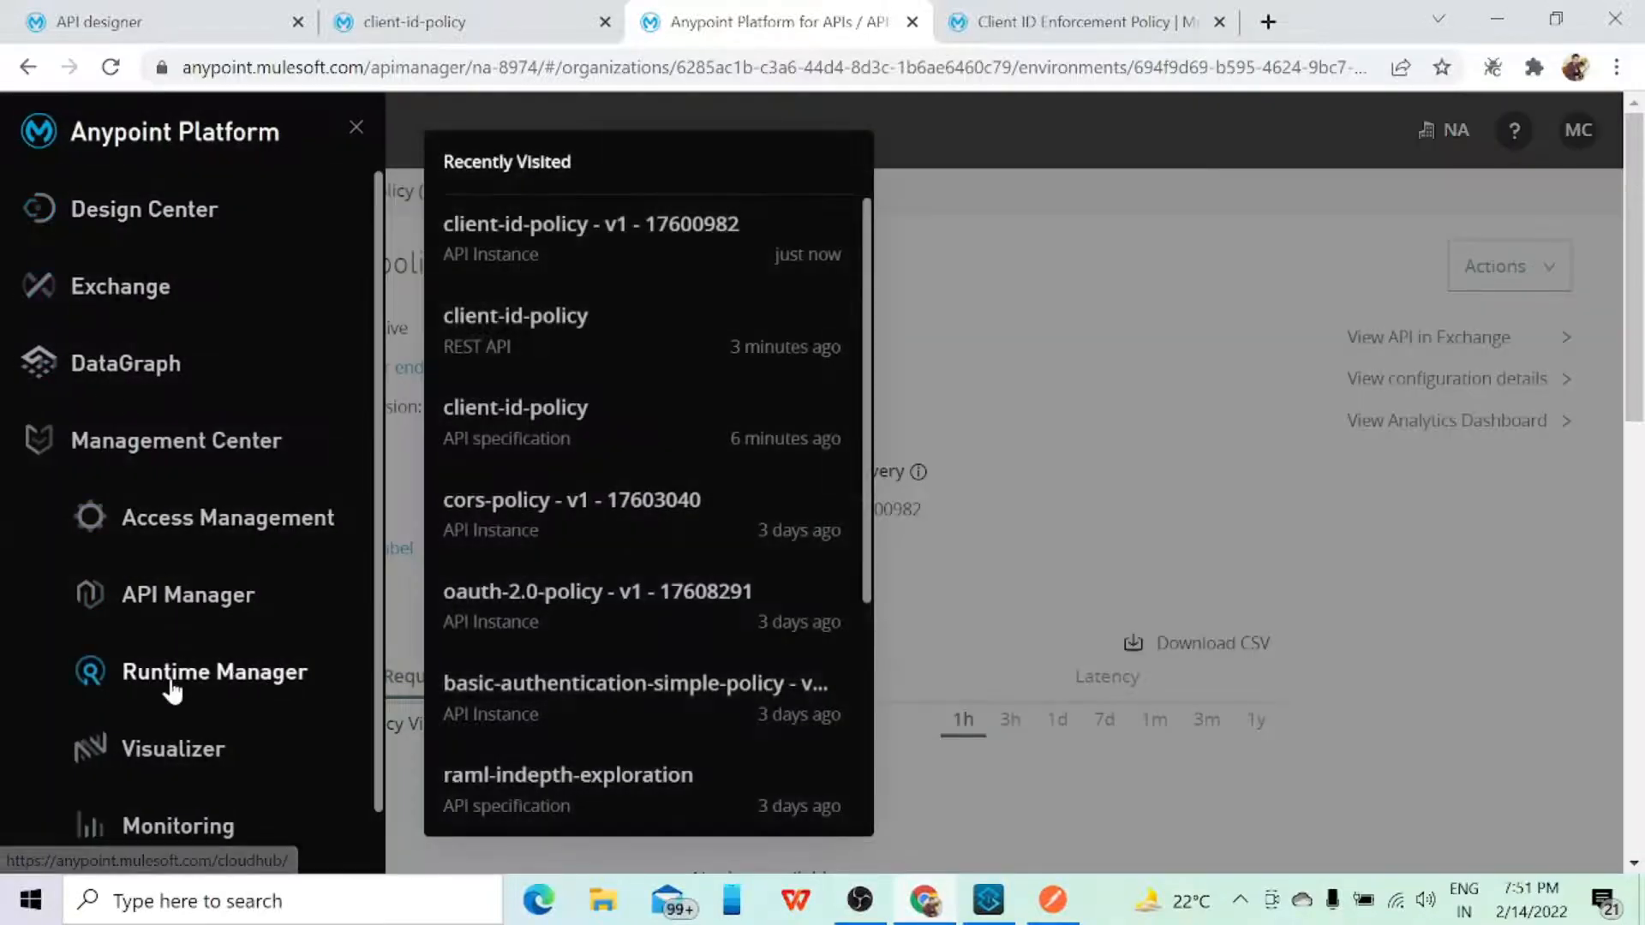
right_click(171, 681)
click(227, 436)
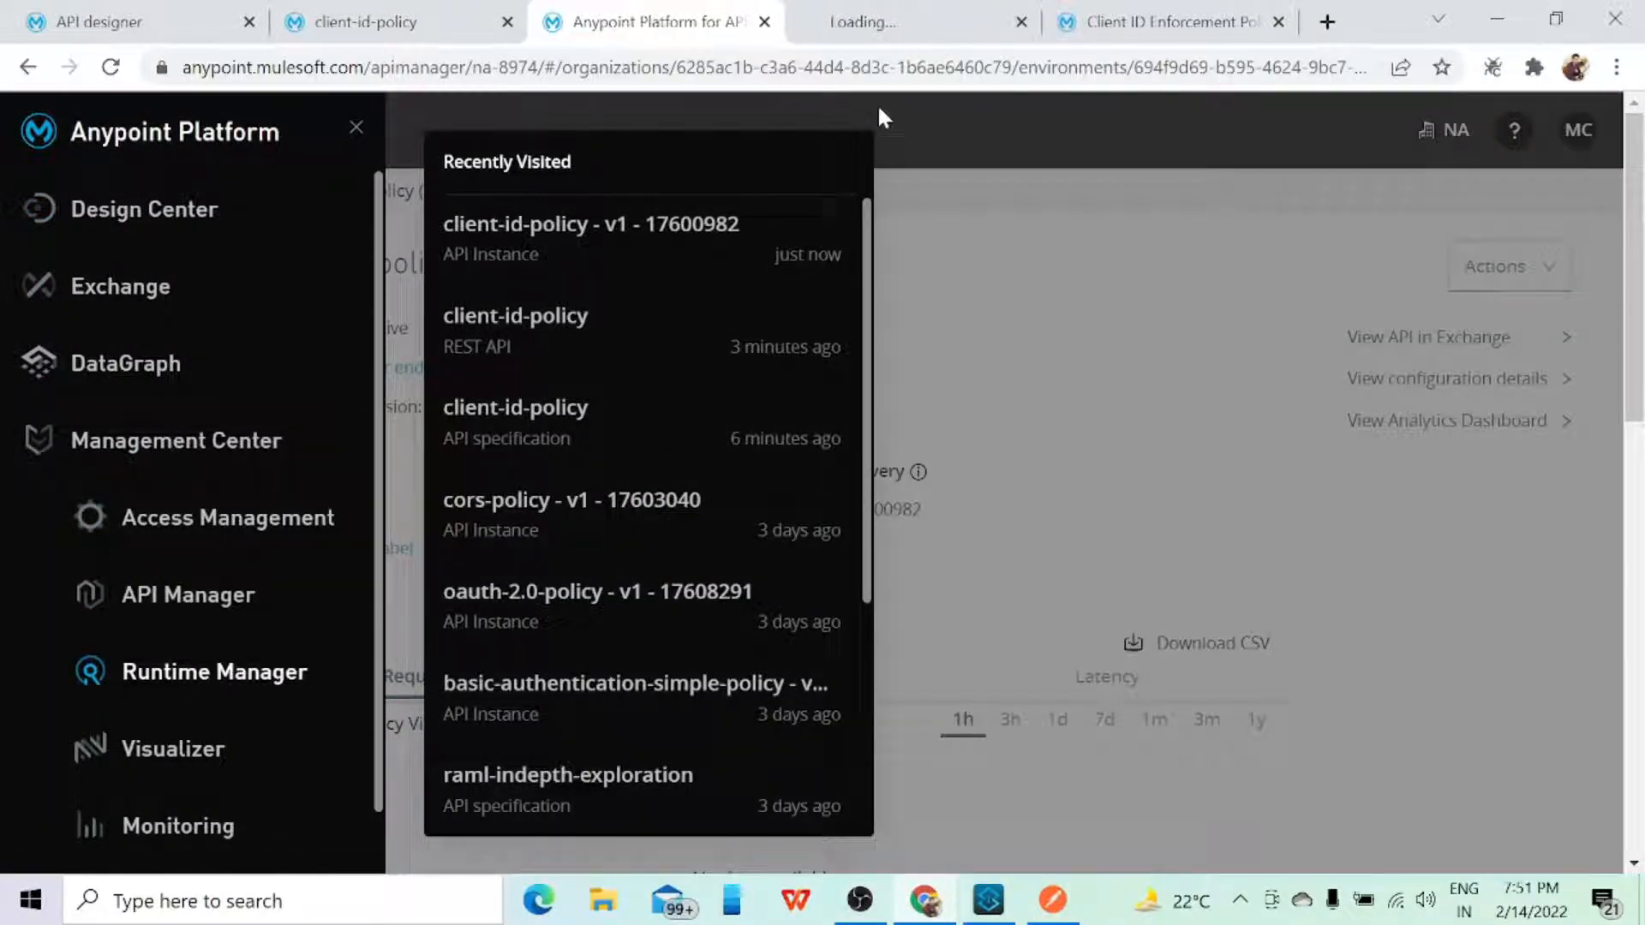
click(1032, 313)
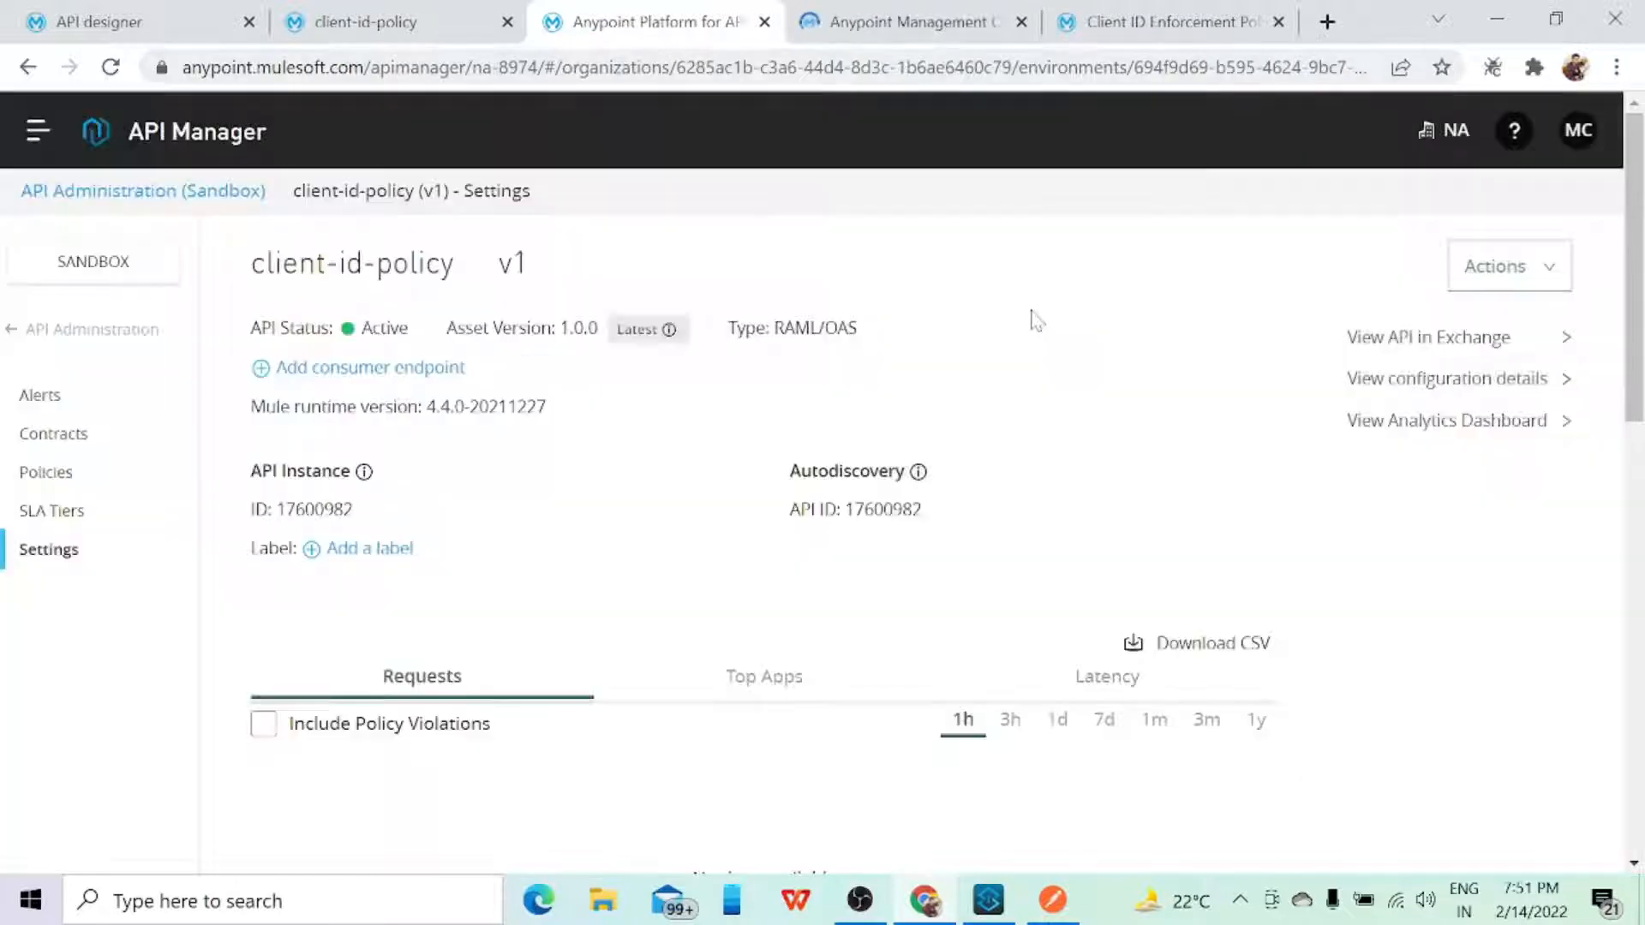
Step: Switch to Anypoint Studio and open client-id-policy-interface.xml from the src/main/mule folder of client-id-policy-demo
click(986, 903)
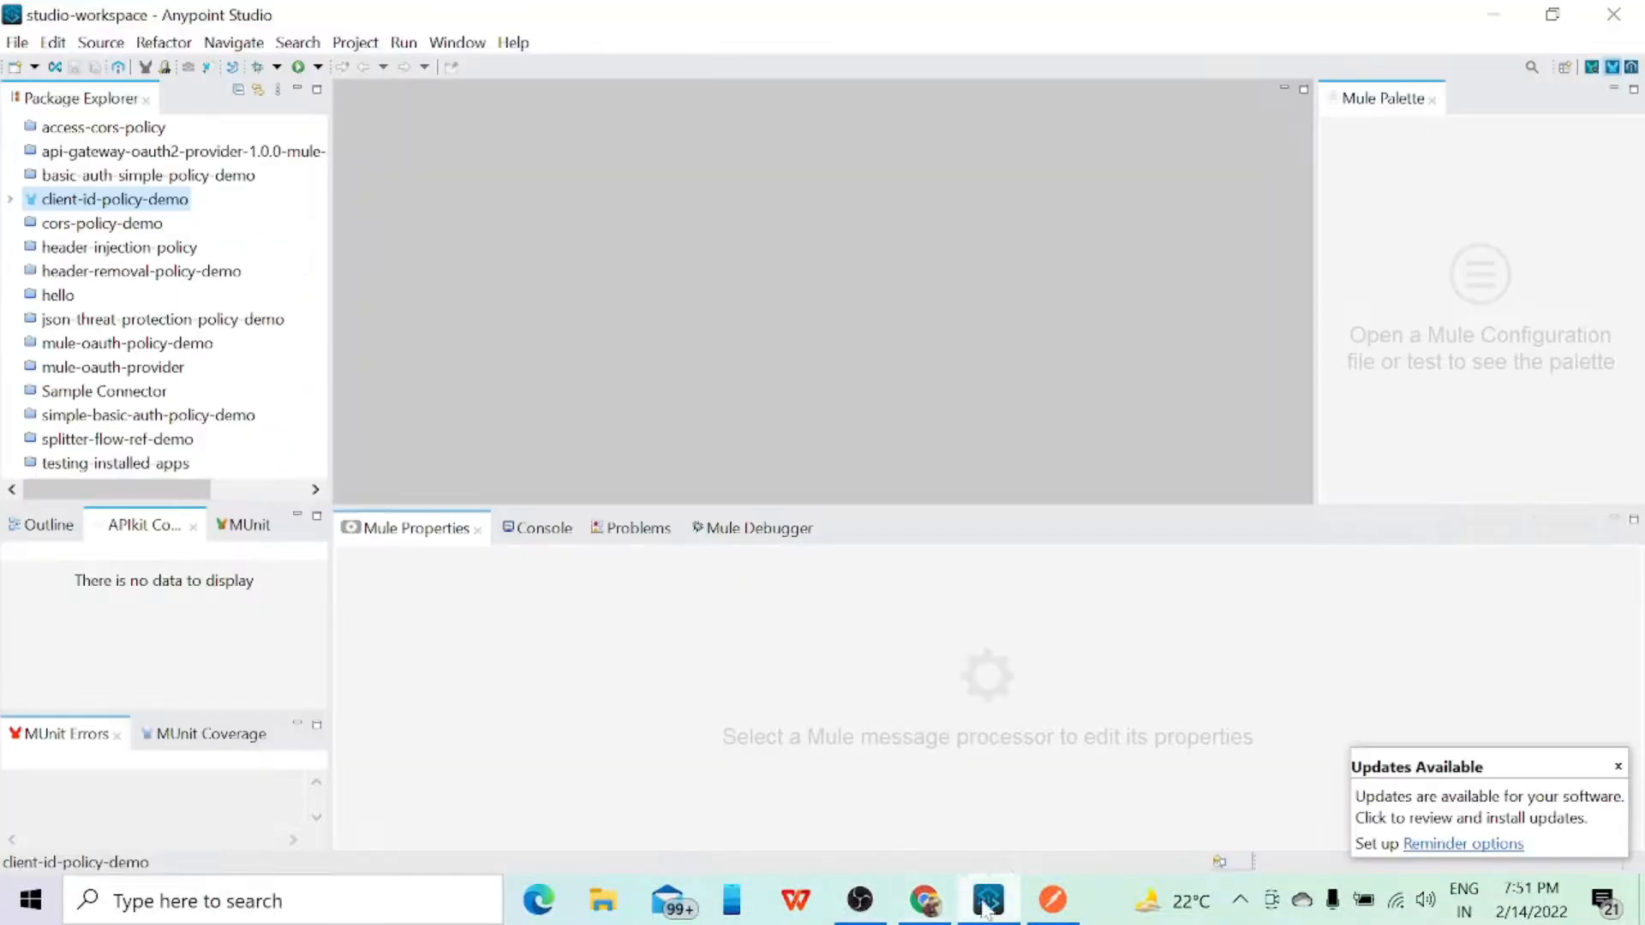
click(10, 200)
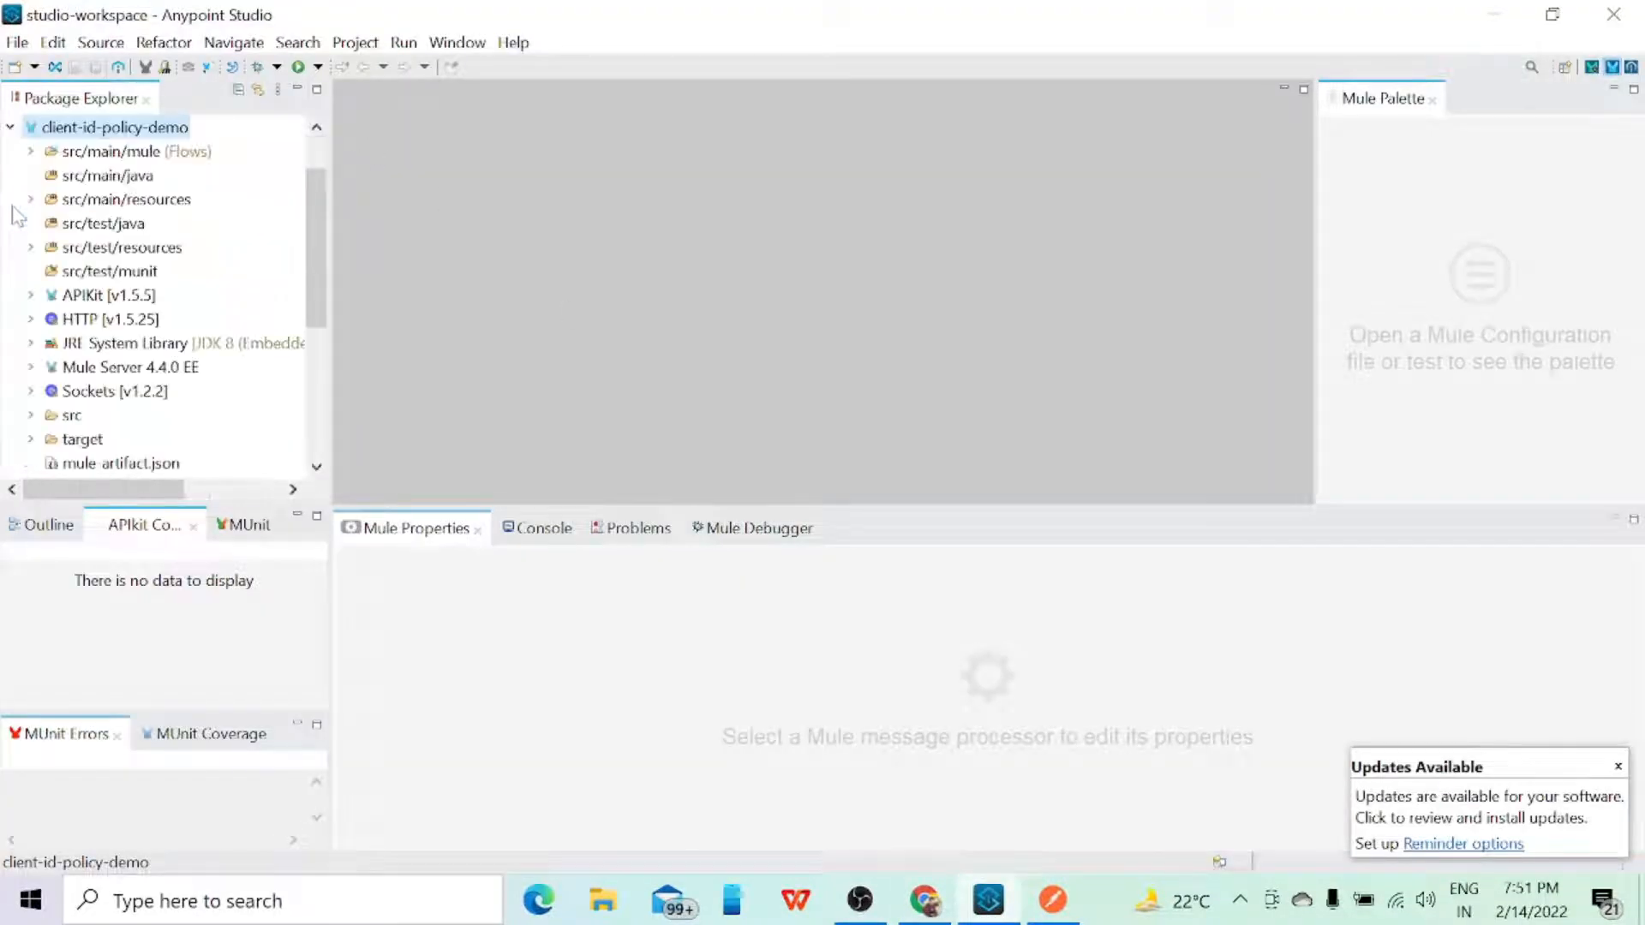
click(30, 151)
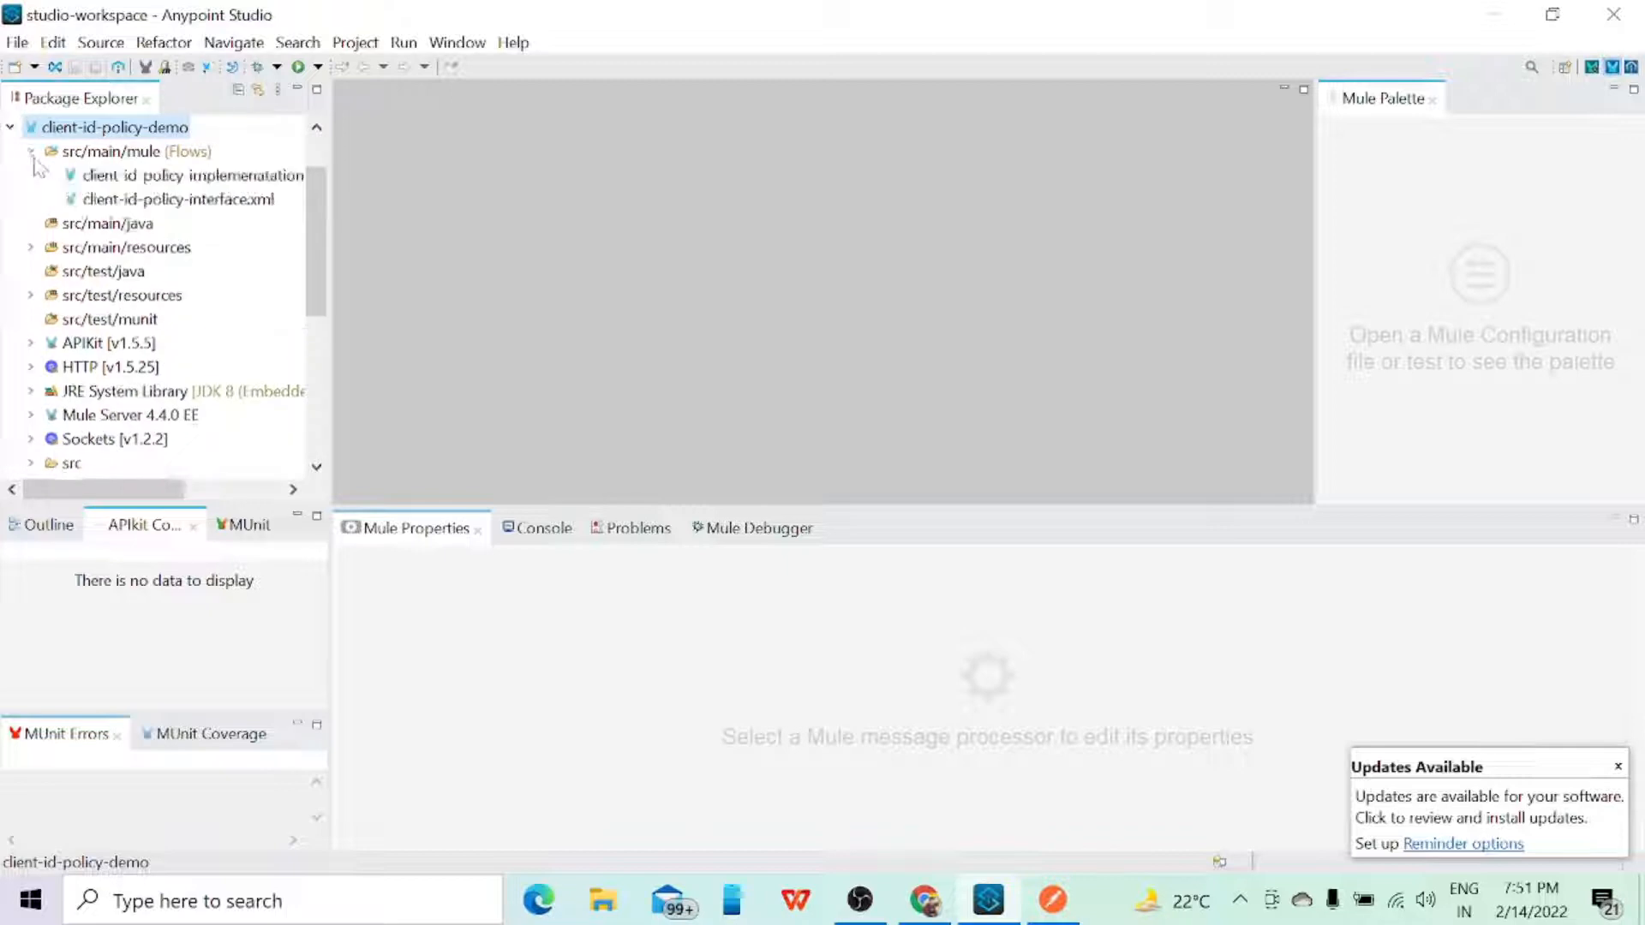
double_click(180, 199)
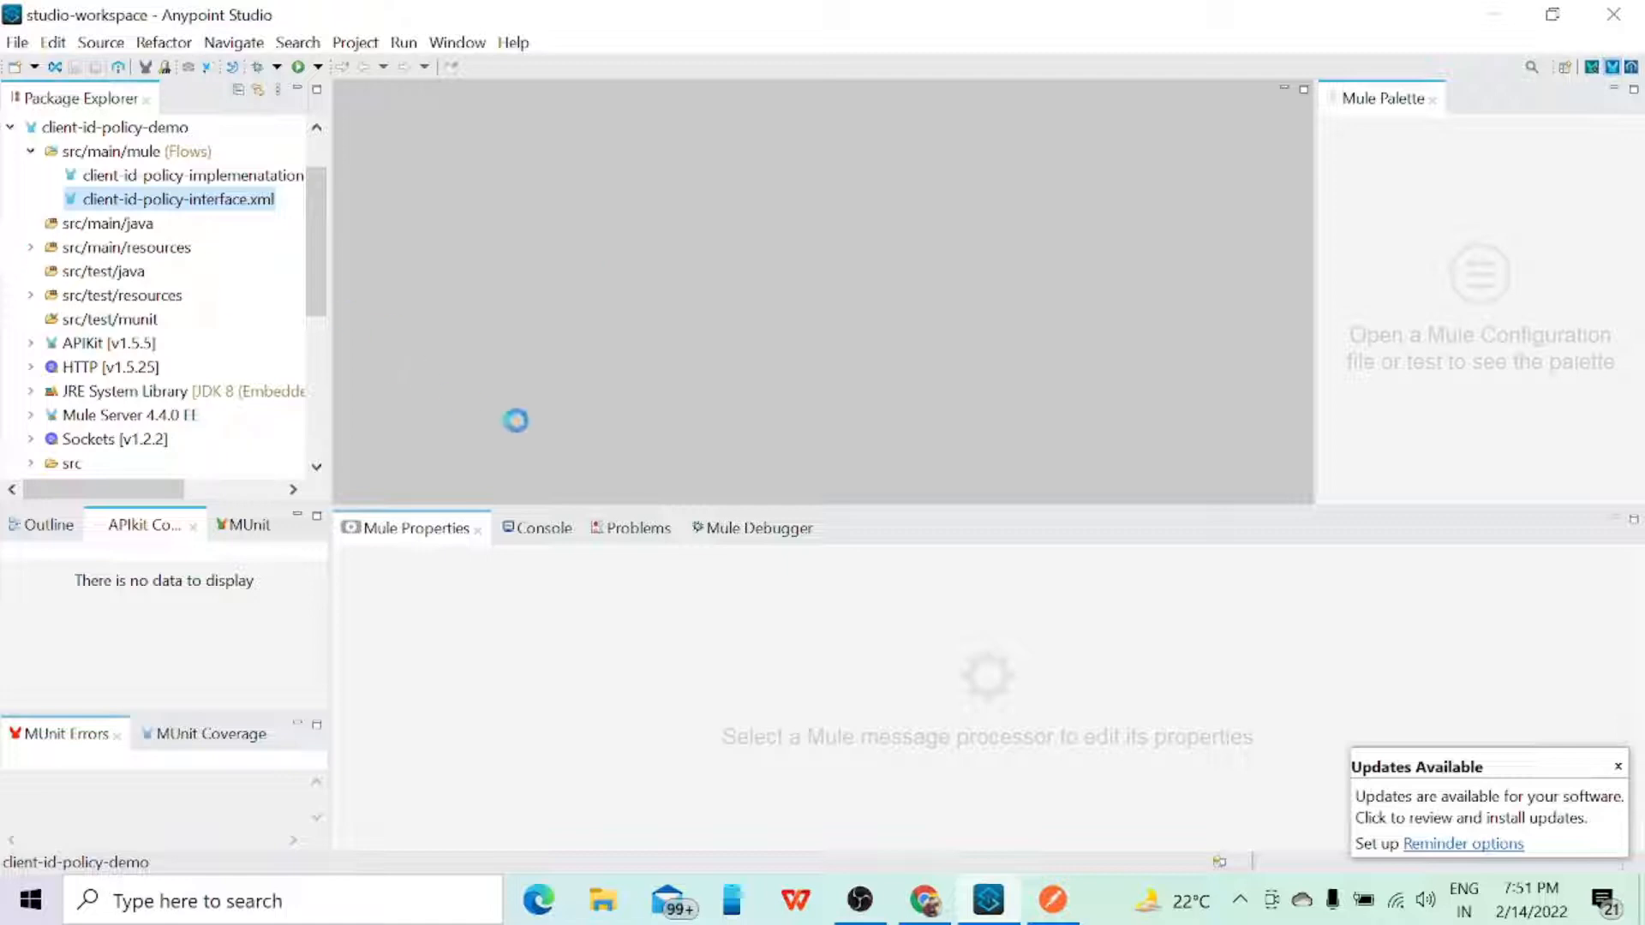
Step: Switch to Chrome, glance over the API instance settings and examine the list of deployed applications in Runtime Manager
click(925, 900)
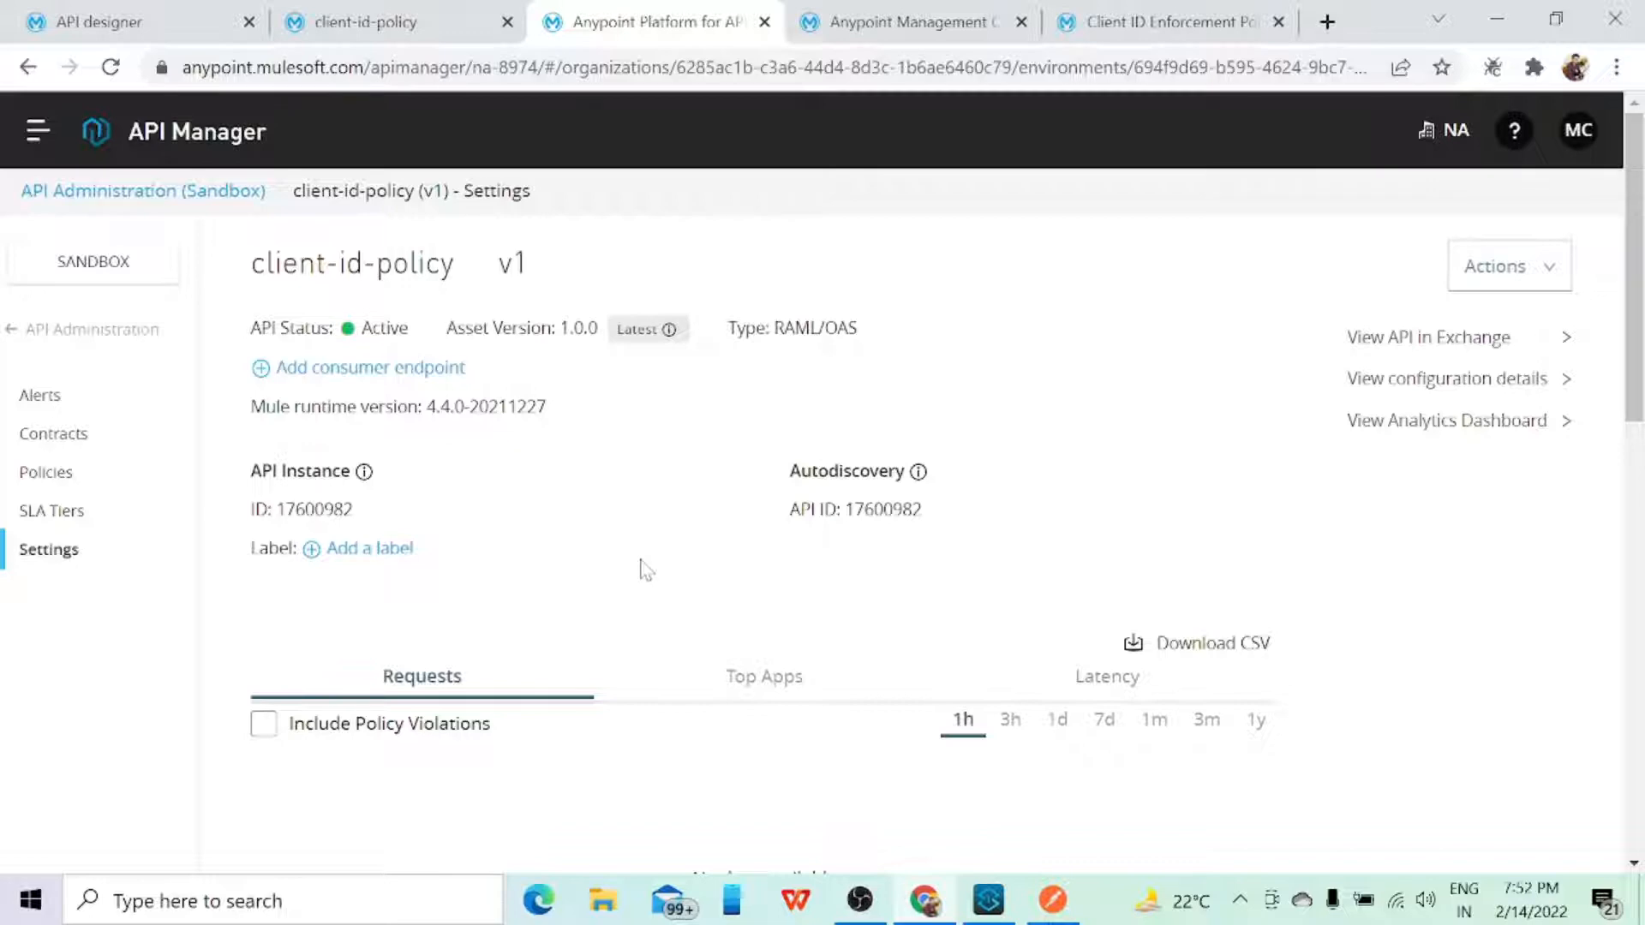
scroll(642, 569, down, 5)
scroll(632, 557, up, 5)
click(891, 30)
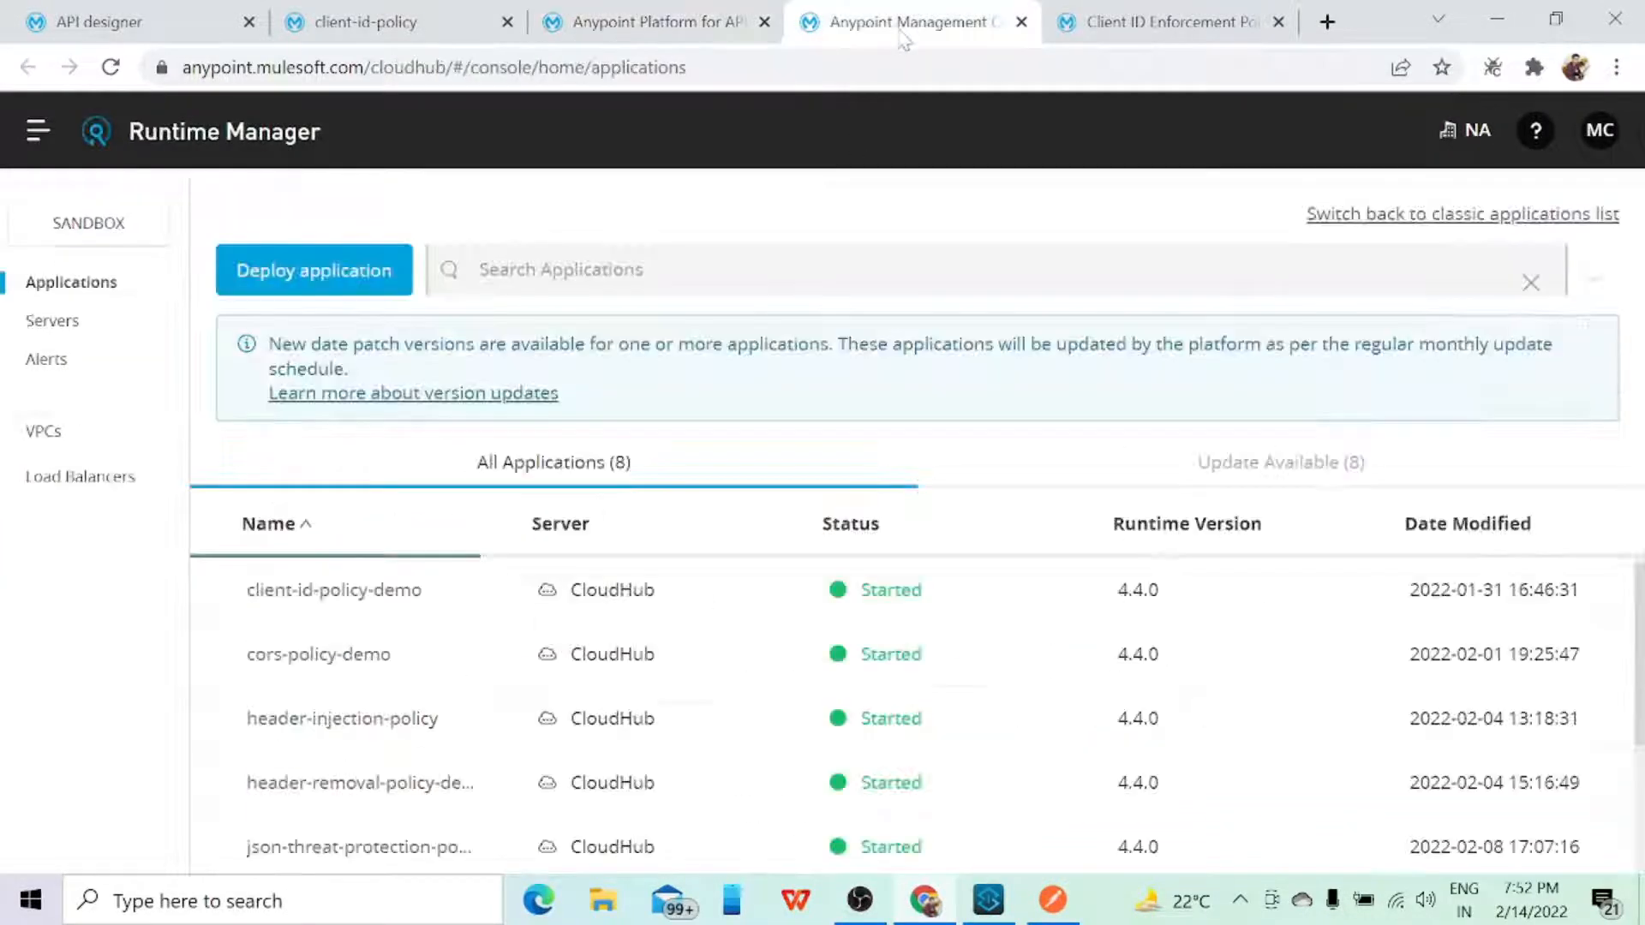
scroll(539, 540, down, 2)
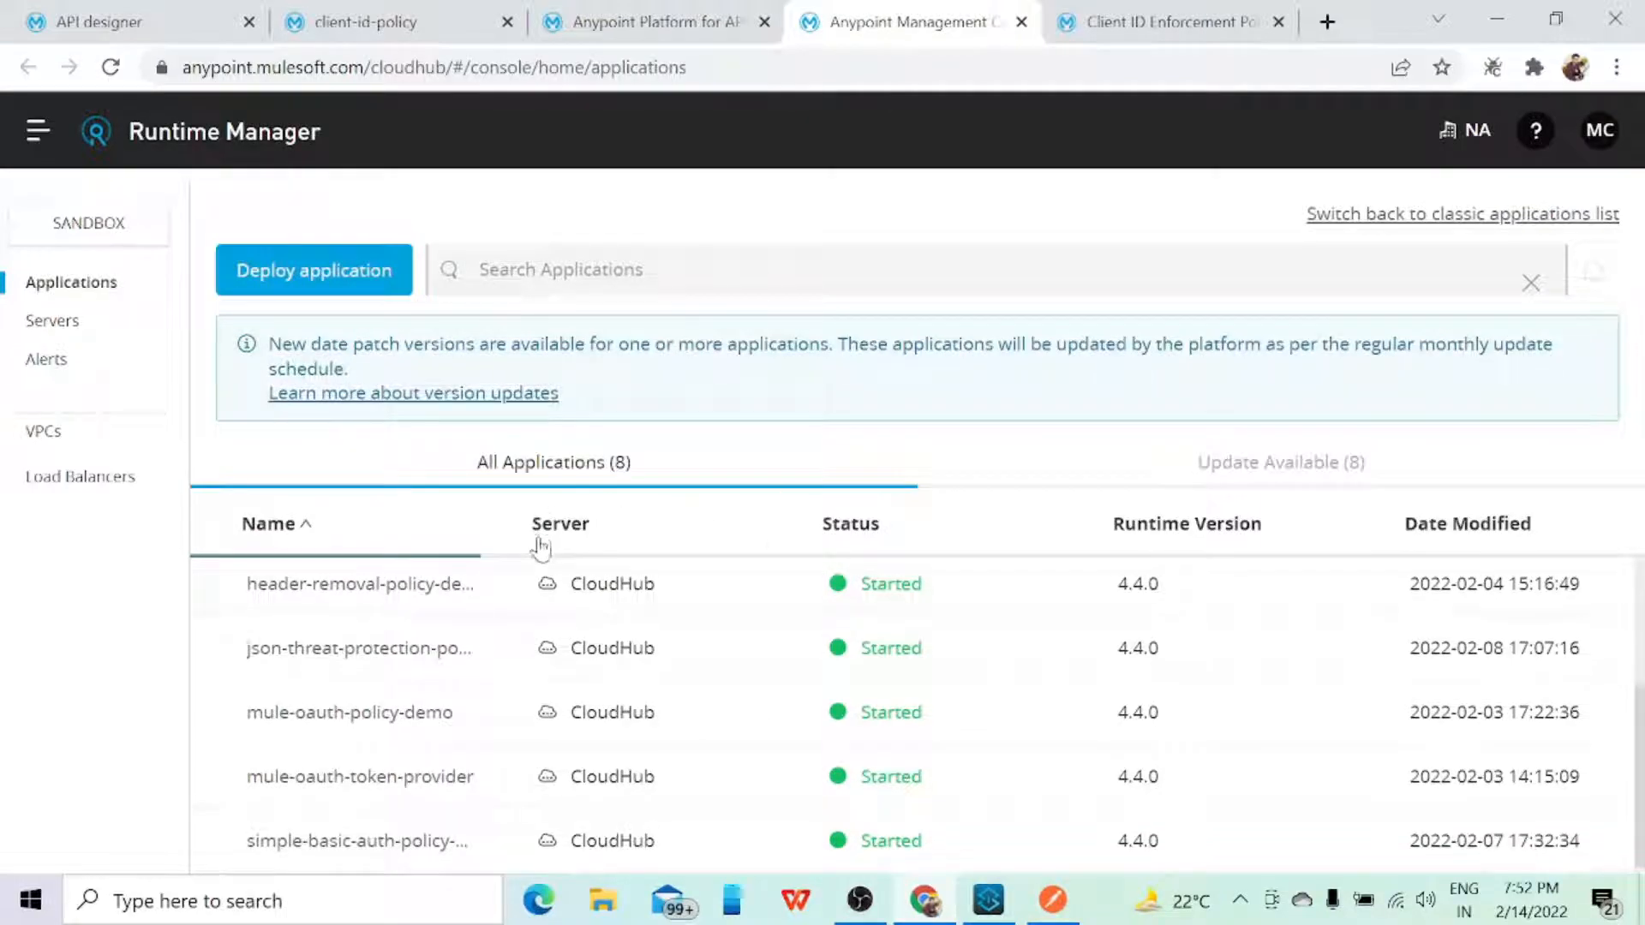
Step: View the client-id-policy-demo application's dashboard in Runtime Manager and return to the client-id-policy API instance's settings
scroll(643, 711, up, 3)
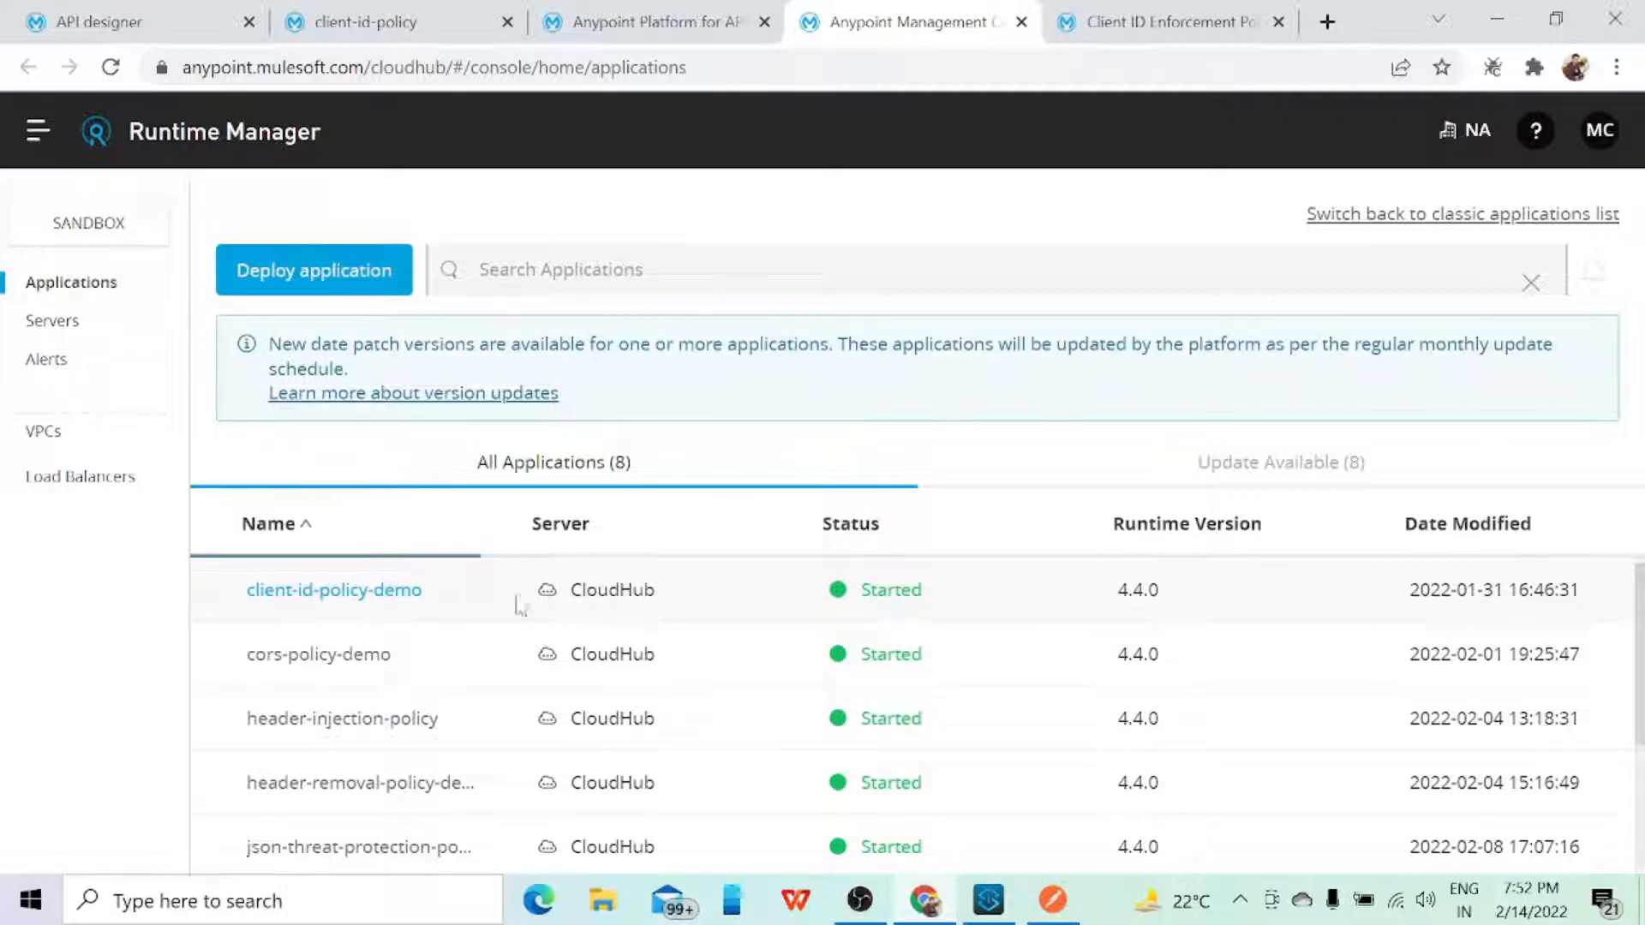
click(358, 591)
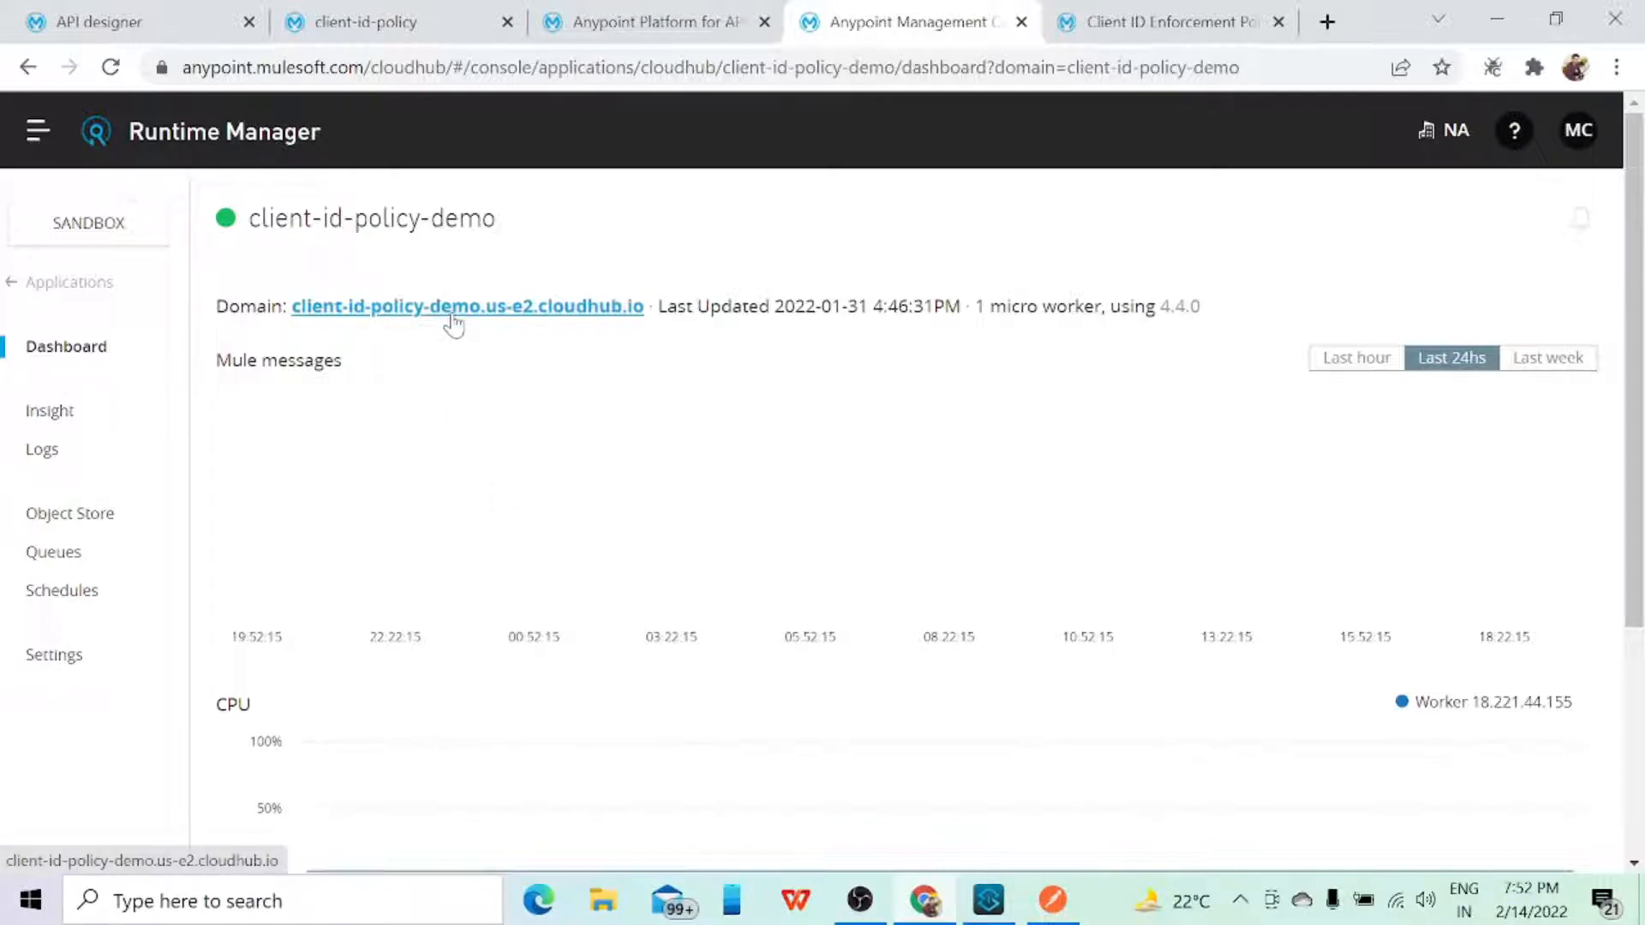
click(605, 26)
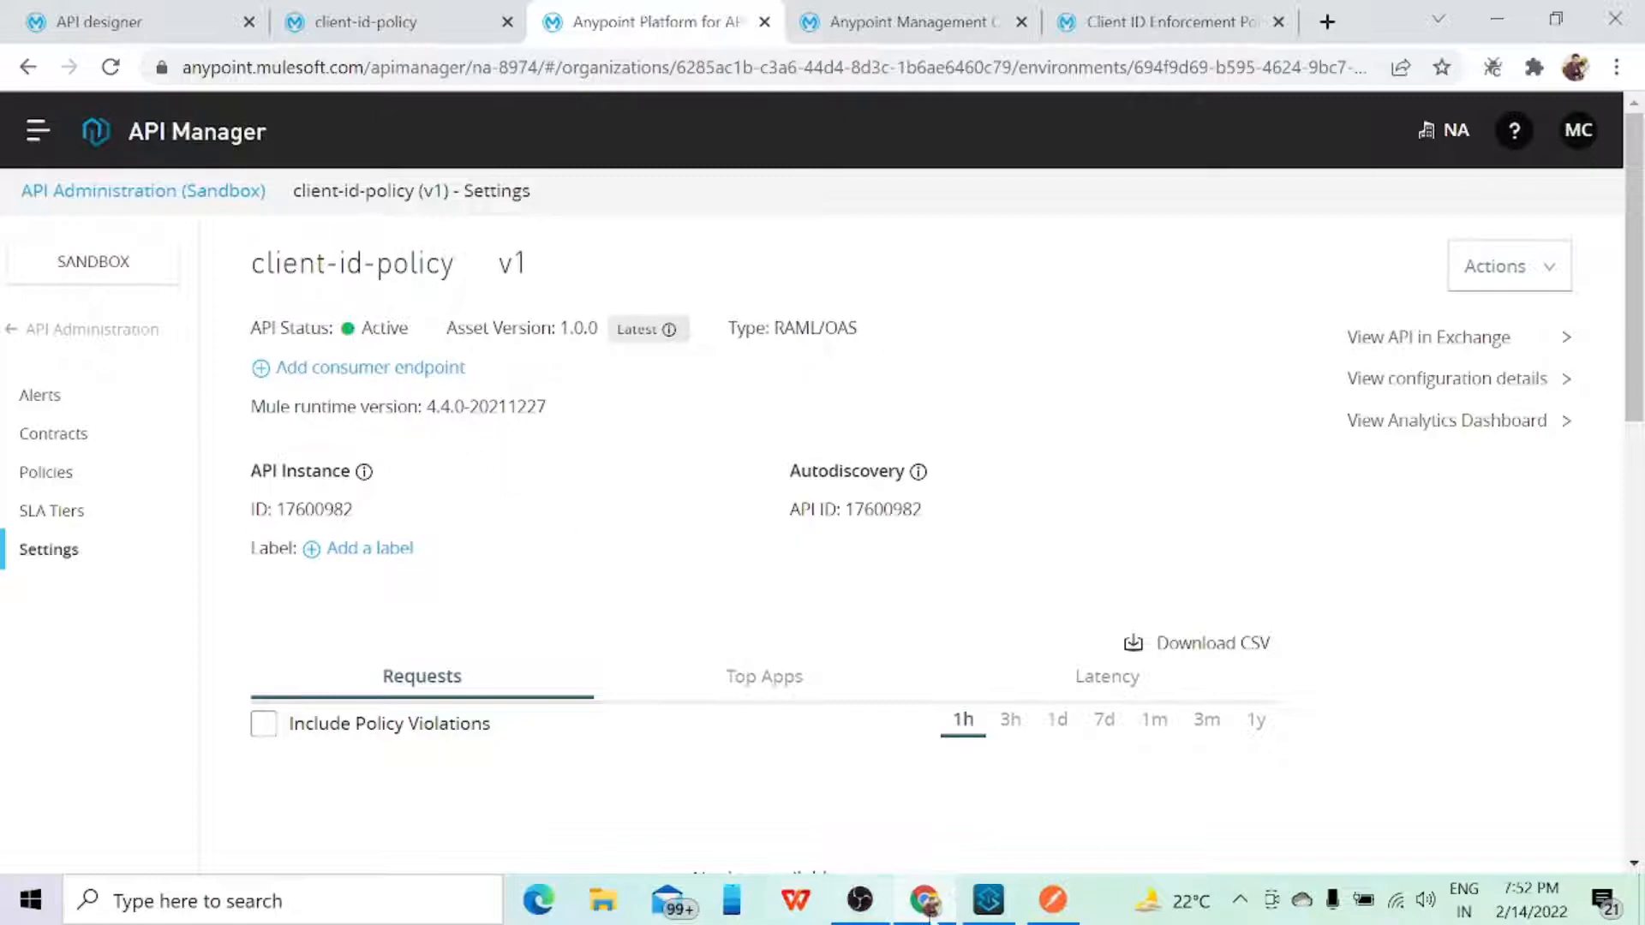
Step: Switch to Anypoint Studio, review client-id-policy.raml in the api folder of src/main/resources and close the file
click(988, 900)
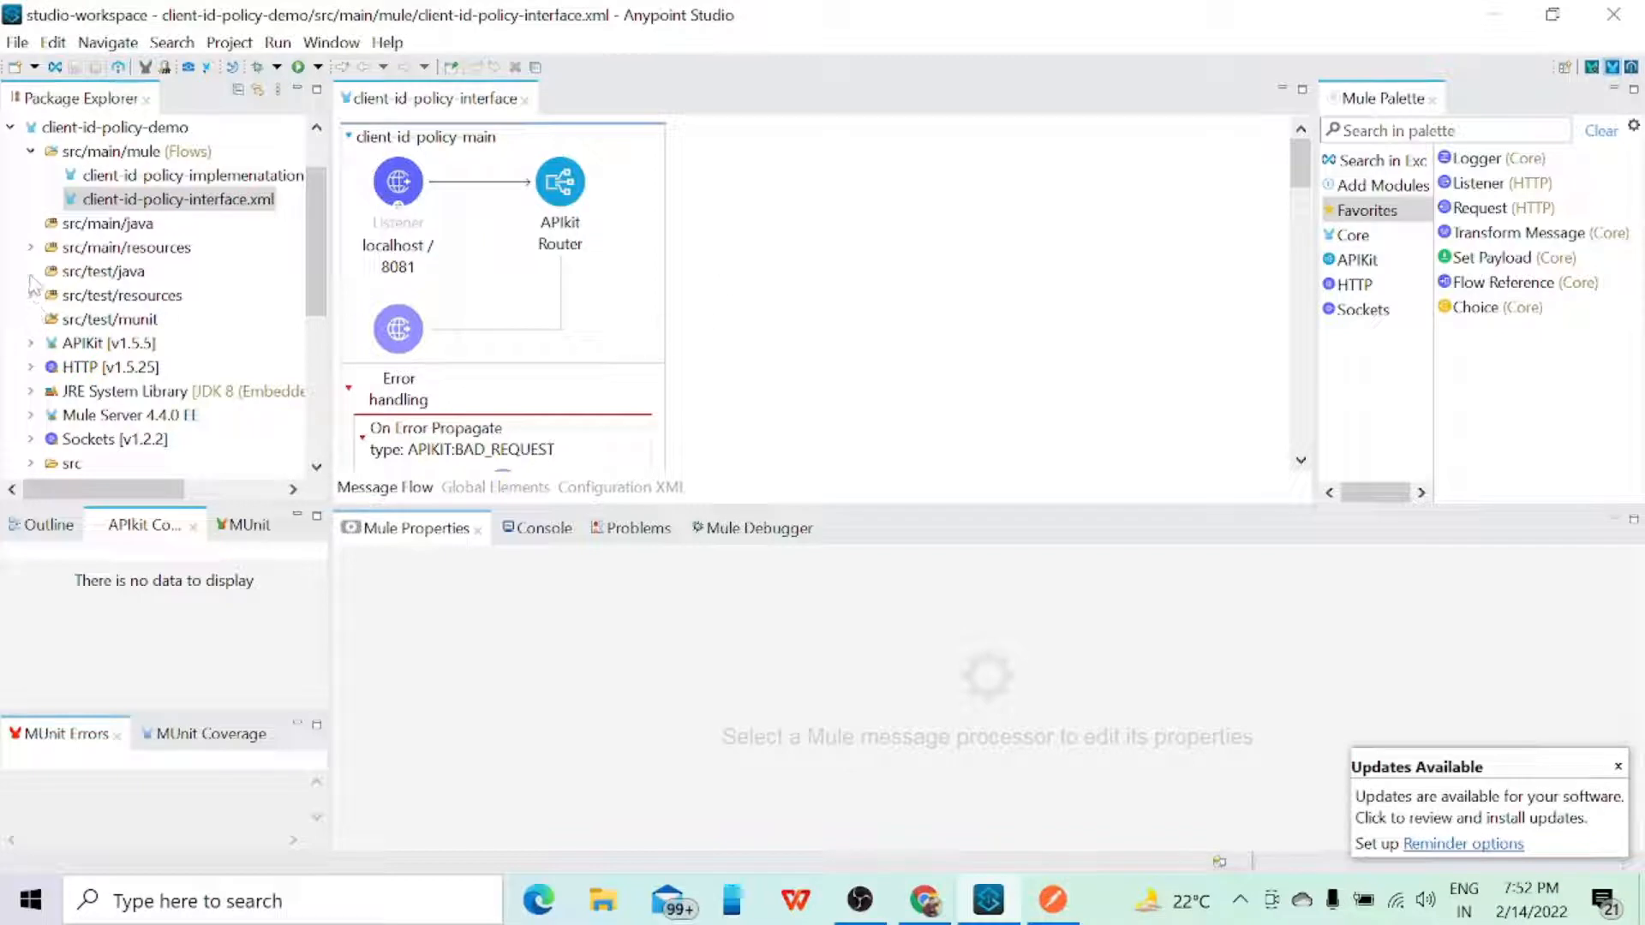
click(30, 247)
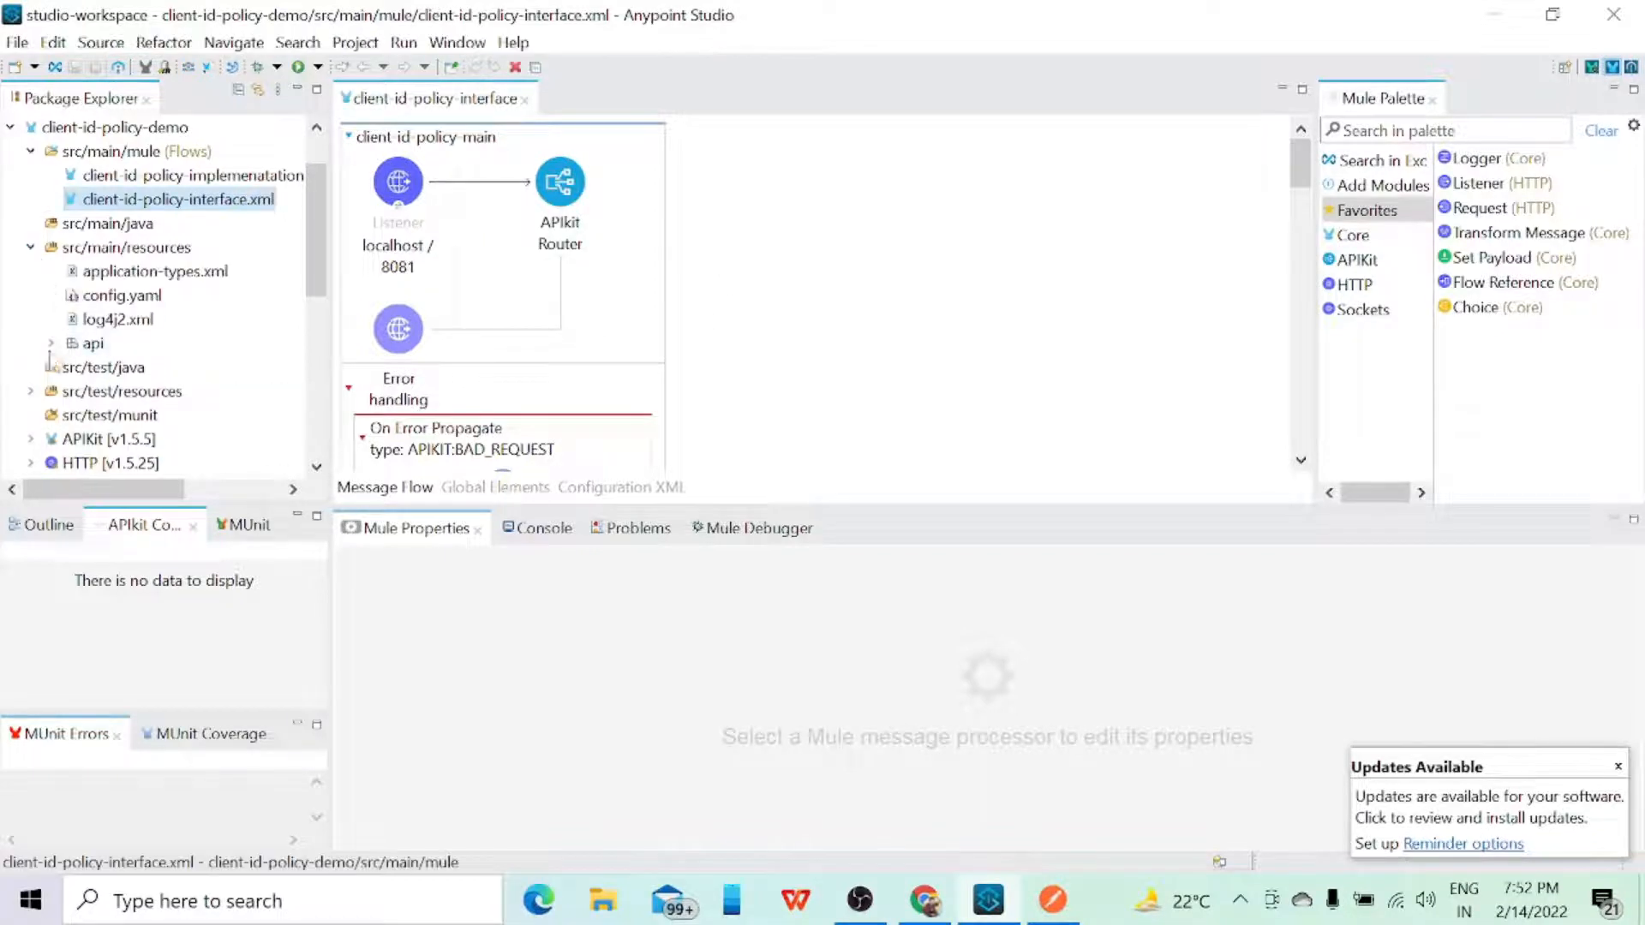
click(52, 342)
double_click(161, 367)
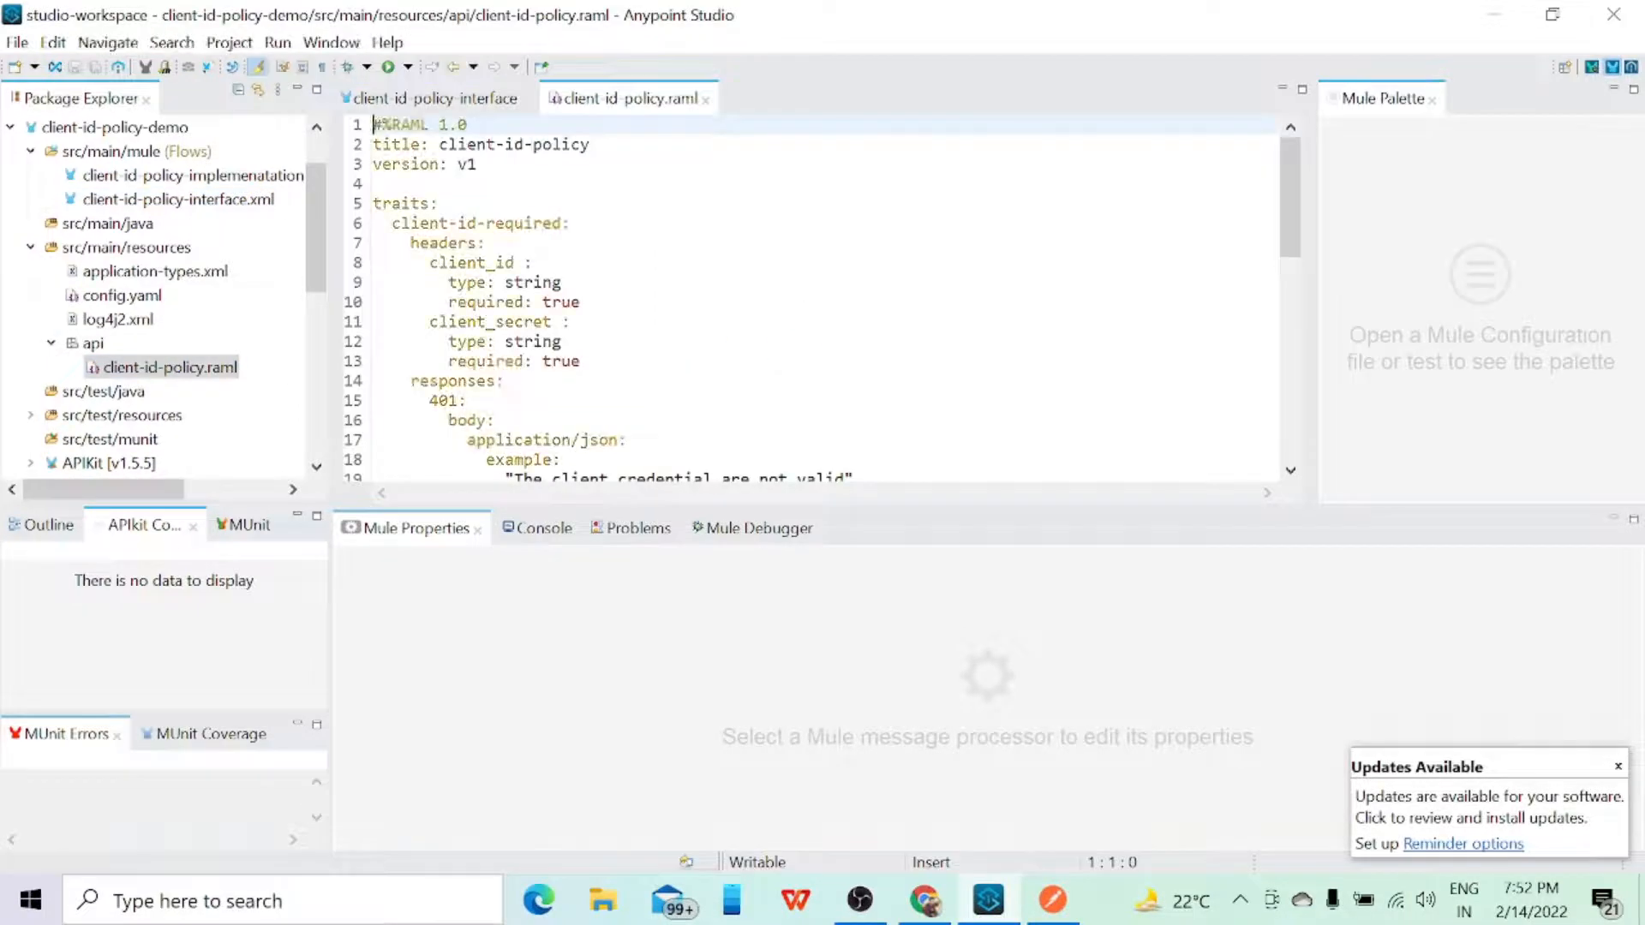
scroll(823, 300, down, 7)
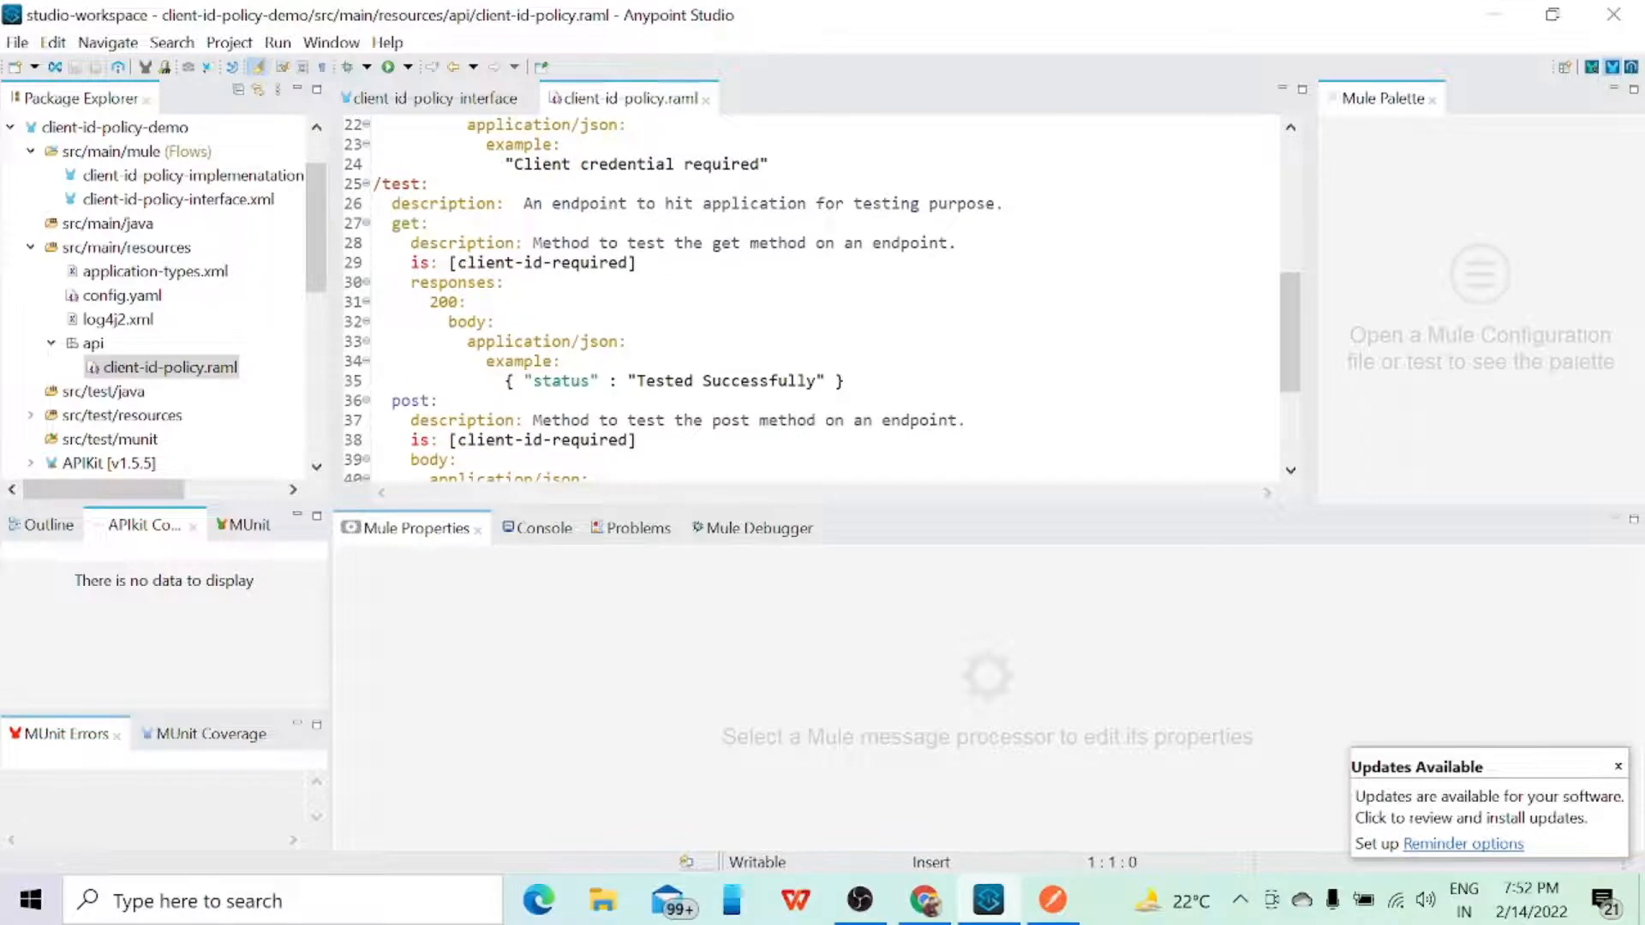
scroll(821, 297, down, 4)
scroll(820, 296, up, 5)
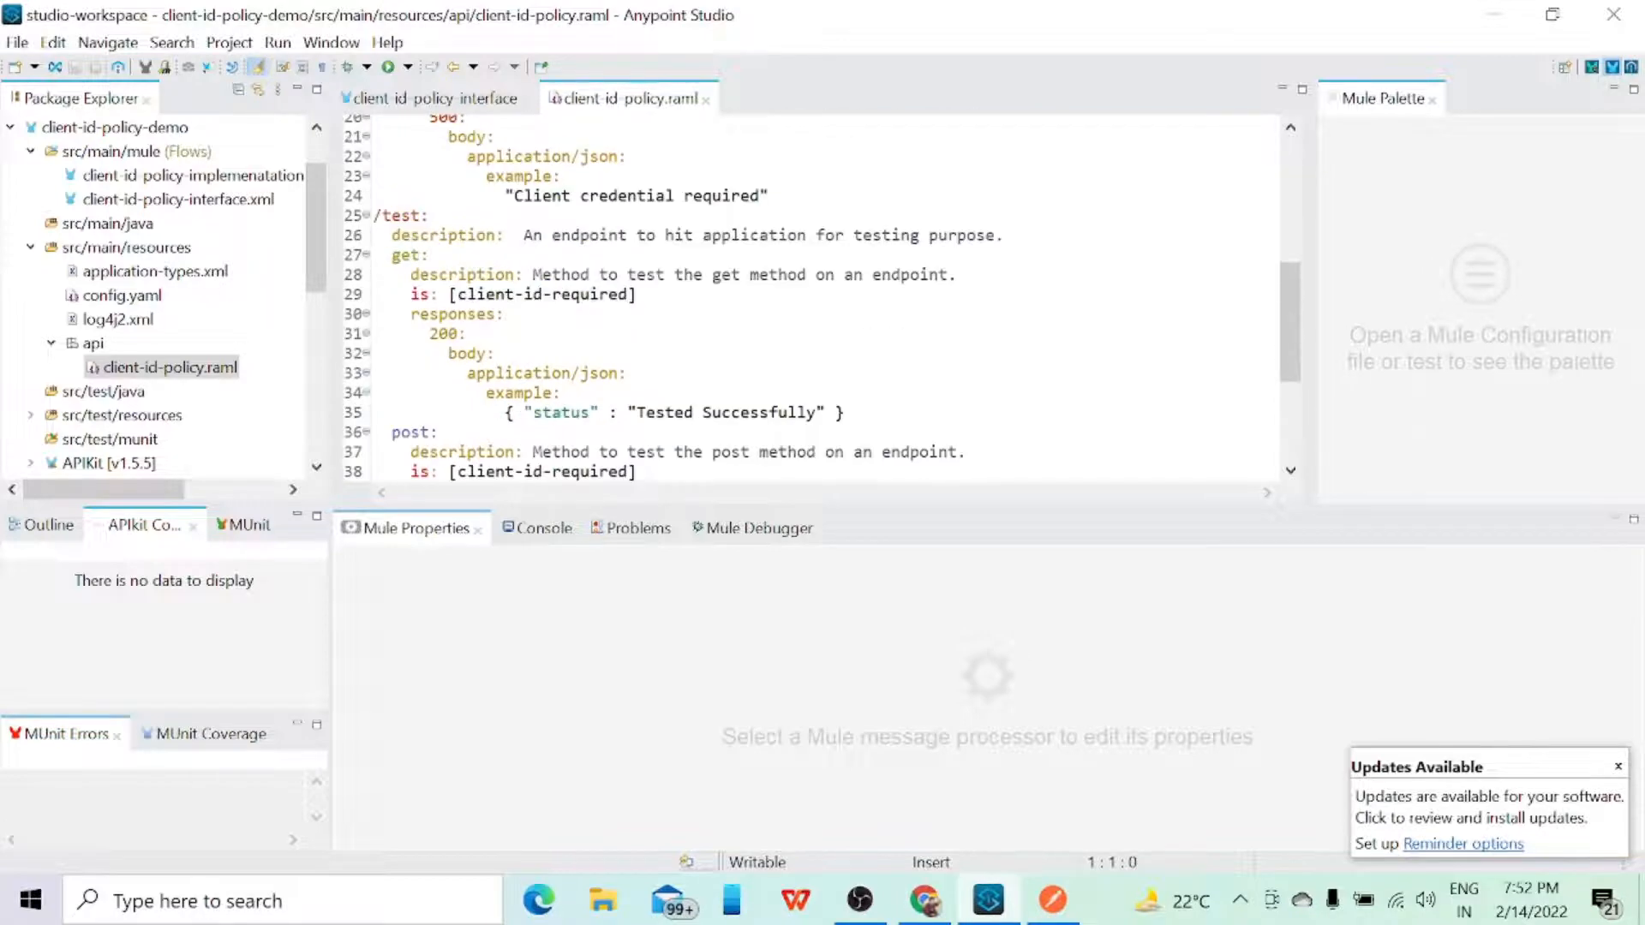
click(706, 100)
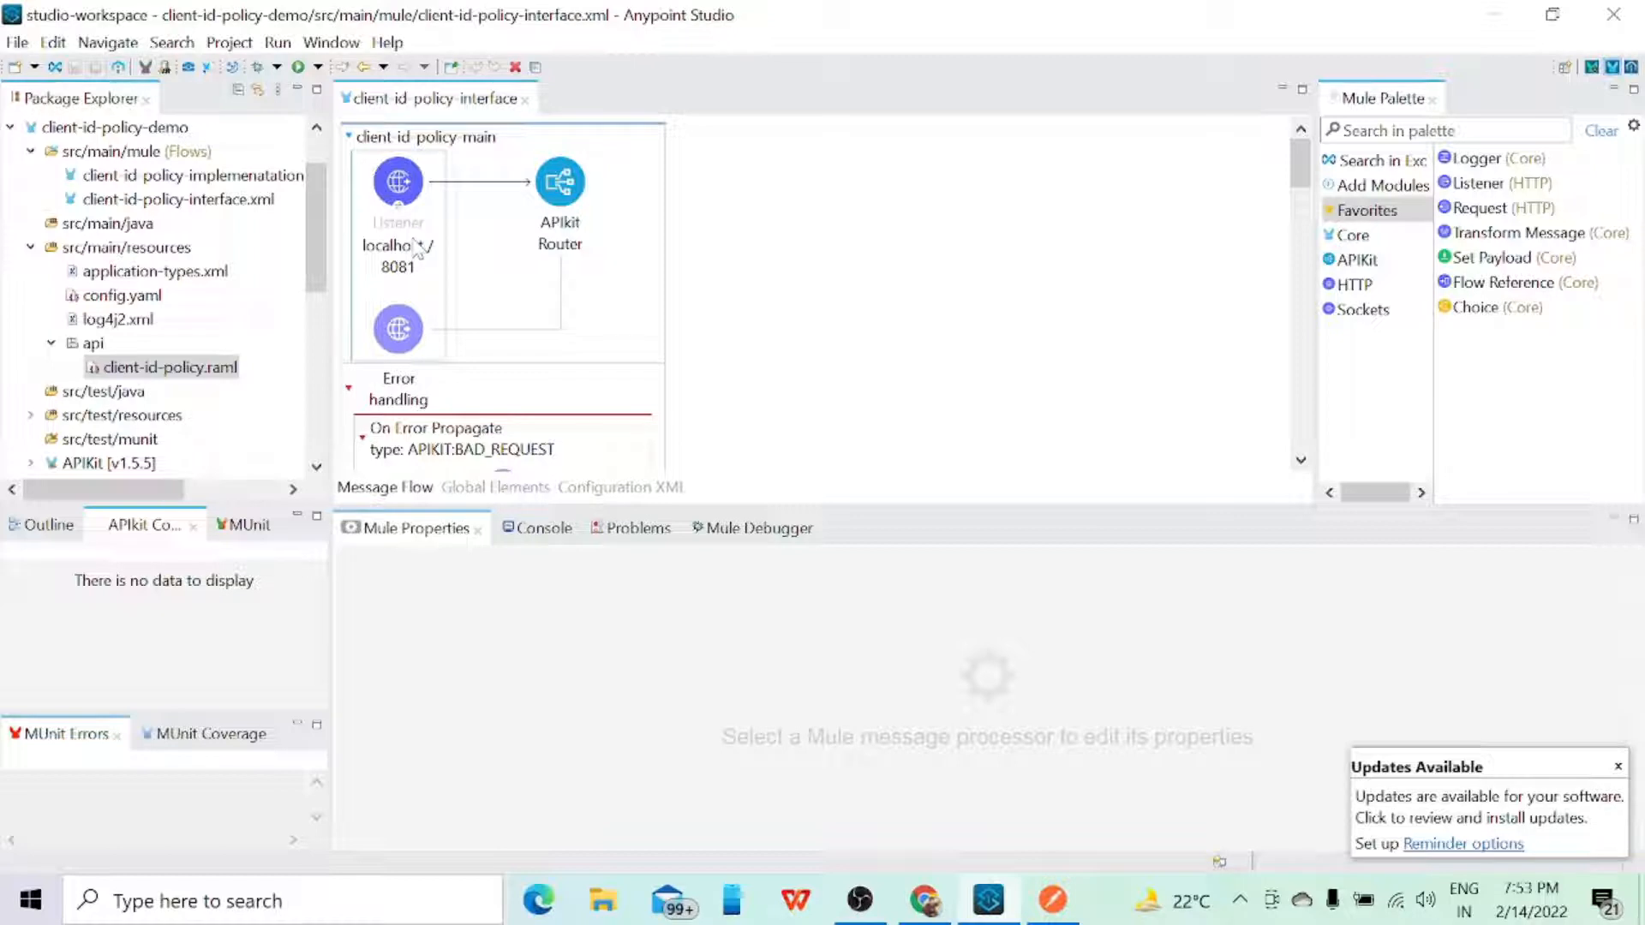
Step: Inspect the connector configuration of the client-id-policy-main listener and the host and port properties in config.yaml, closing both
click(418, 249)
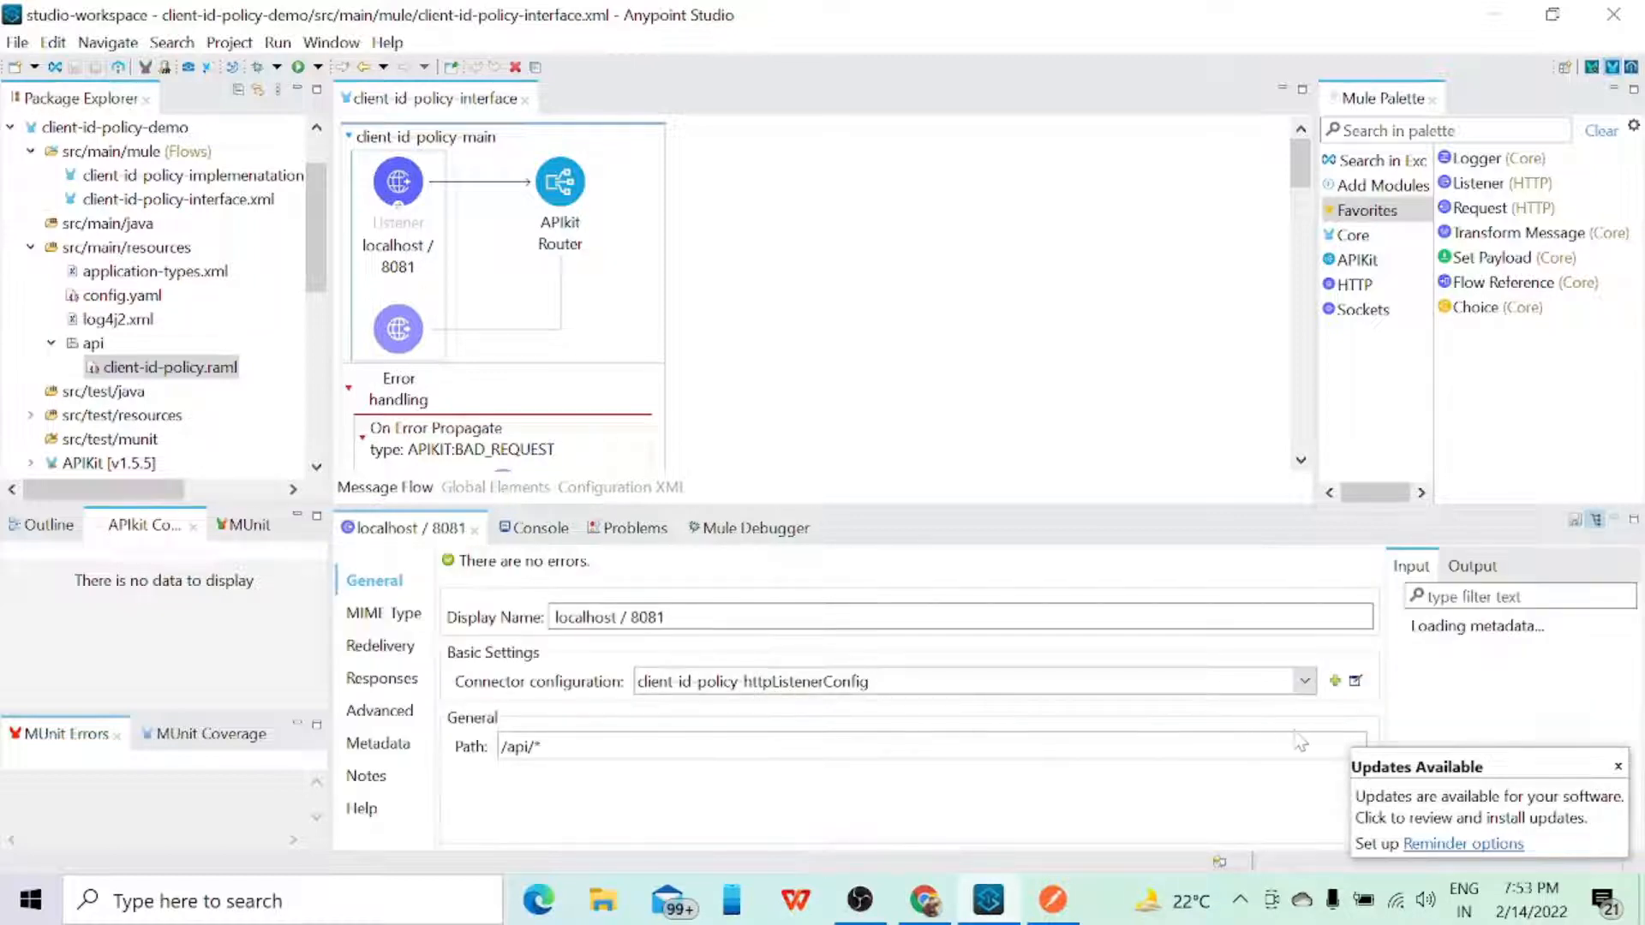
click(1354, 681)
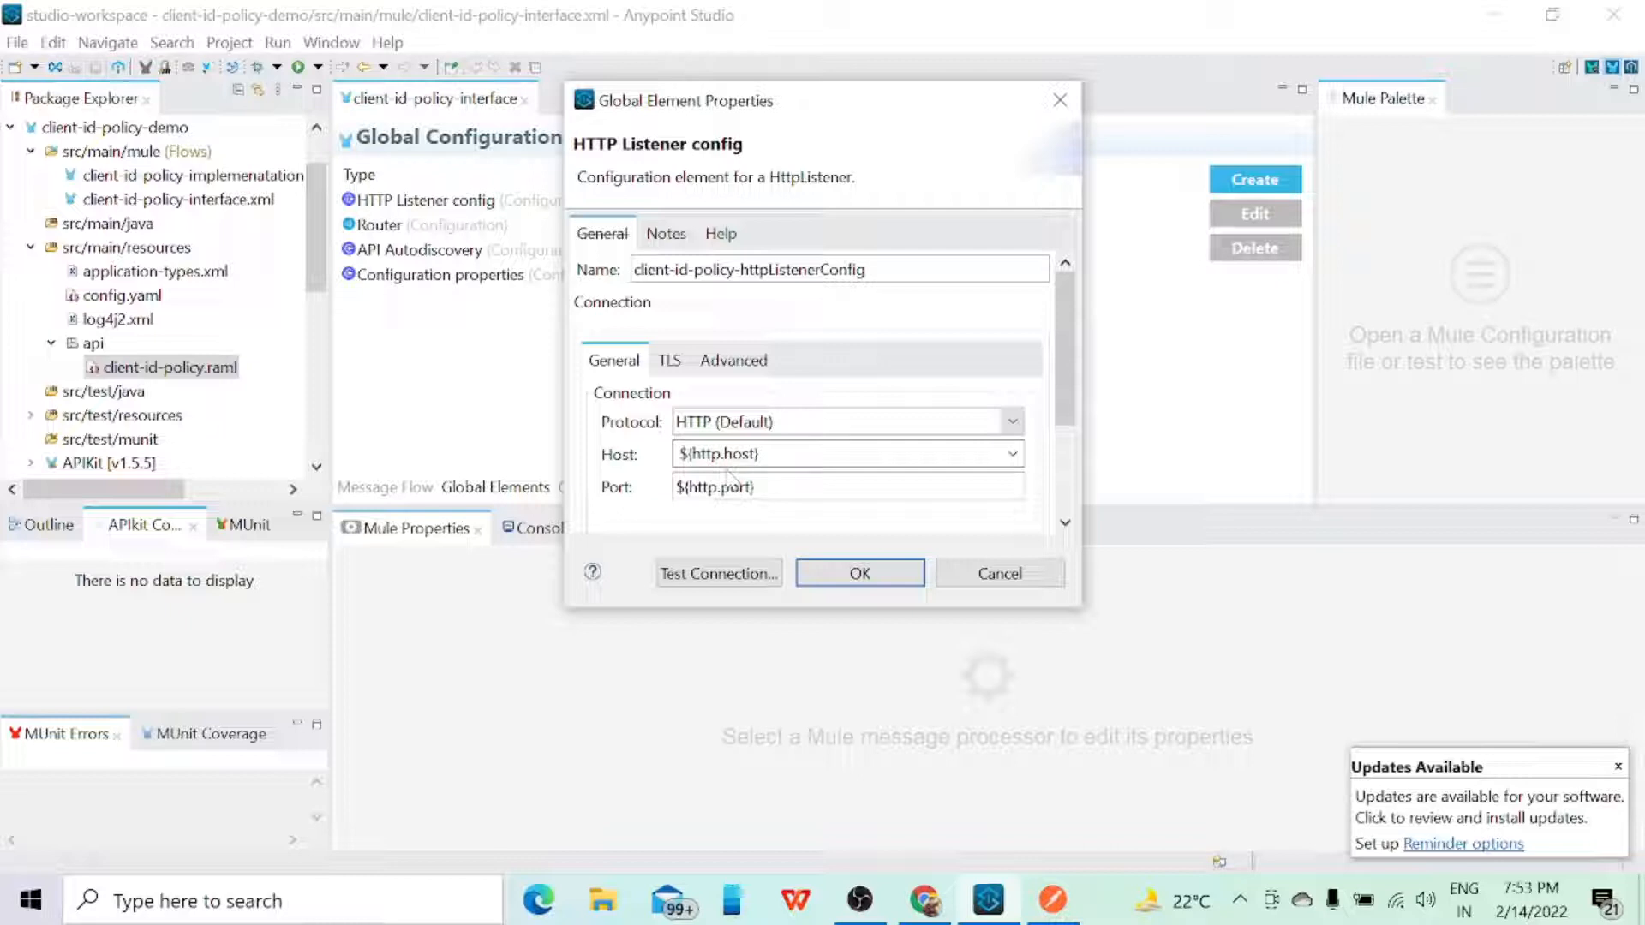
click(997, 570)
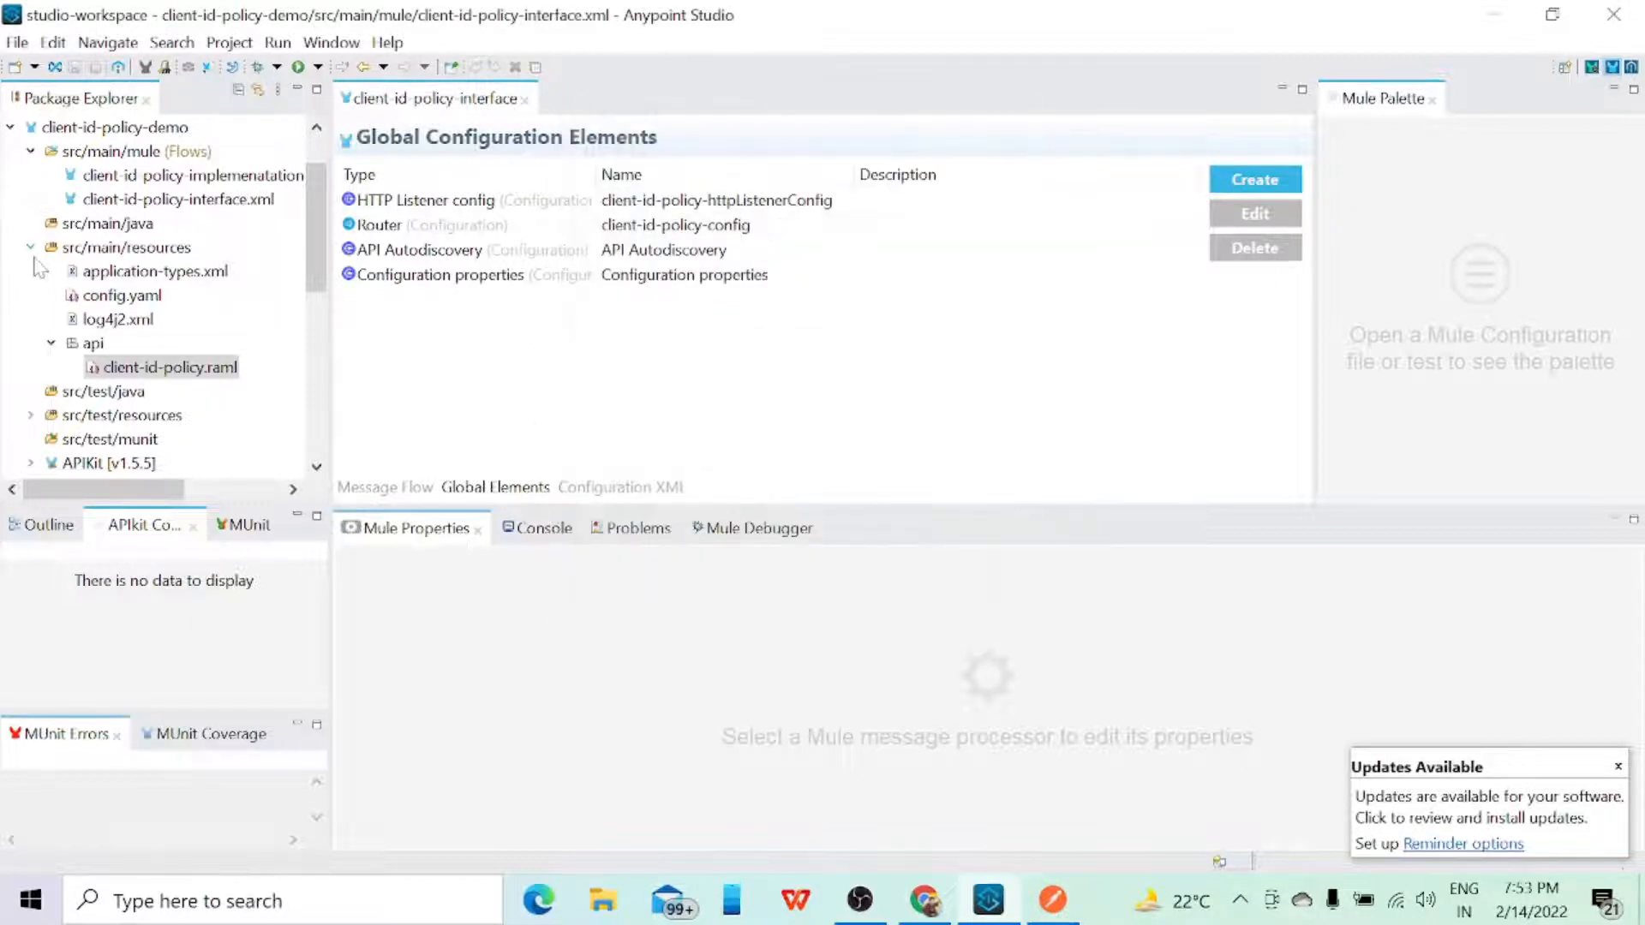
double_click(120, 294)
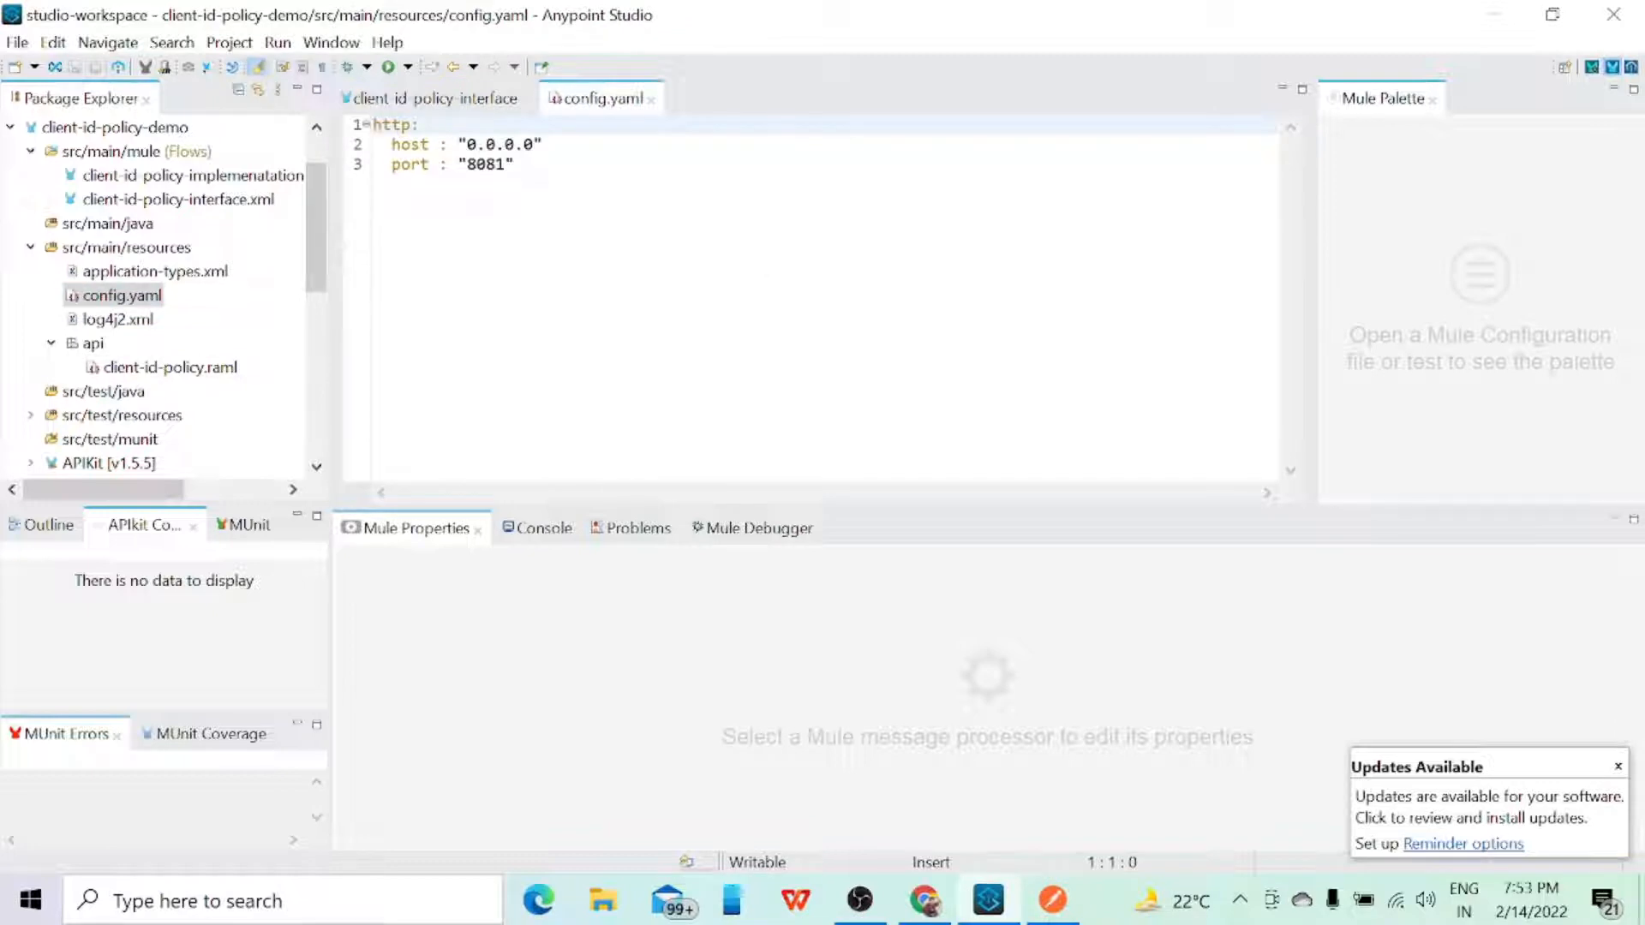
click(651, 100)
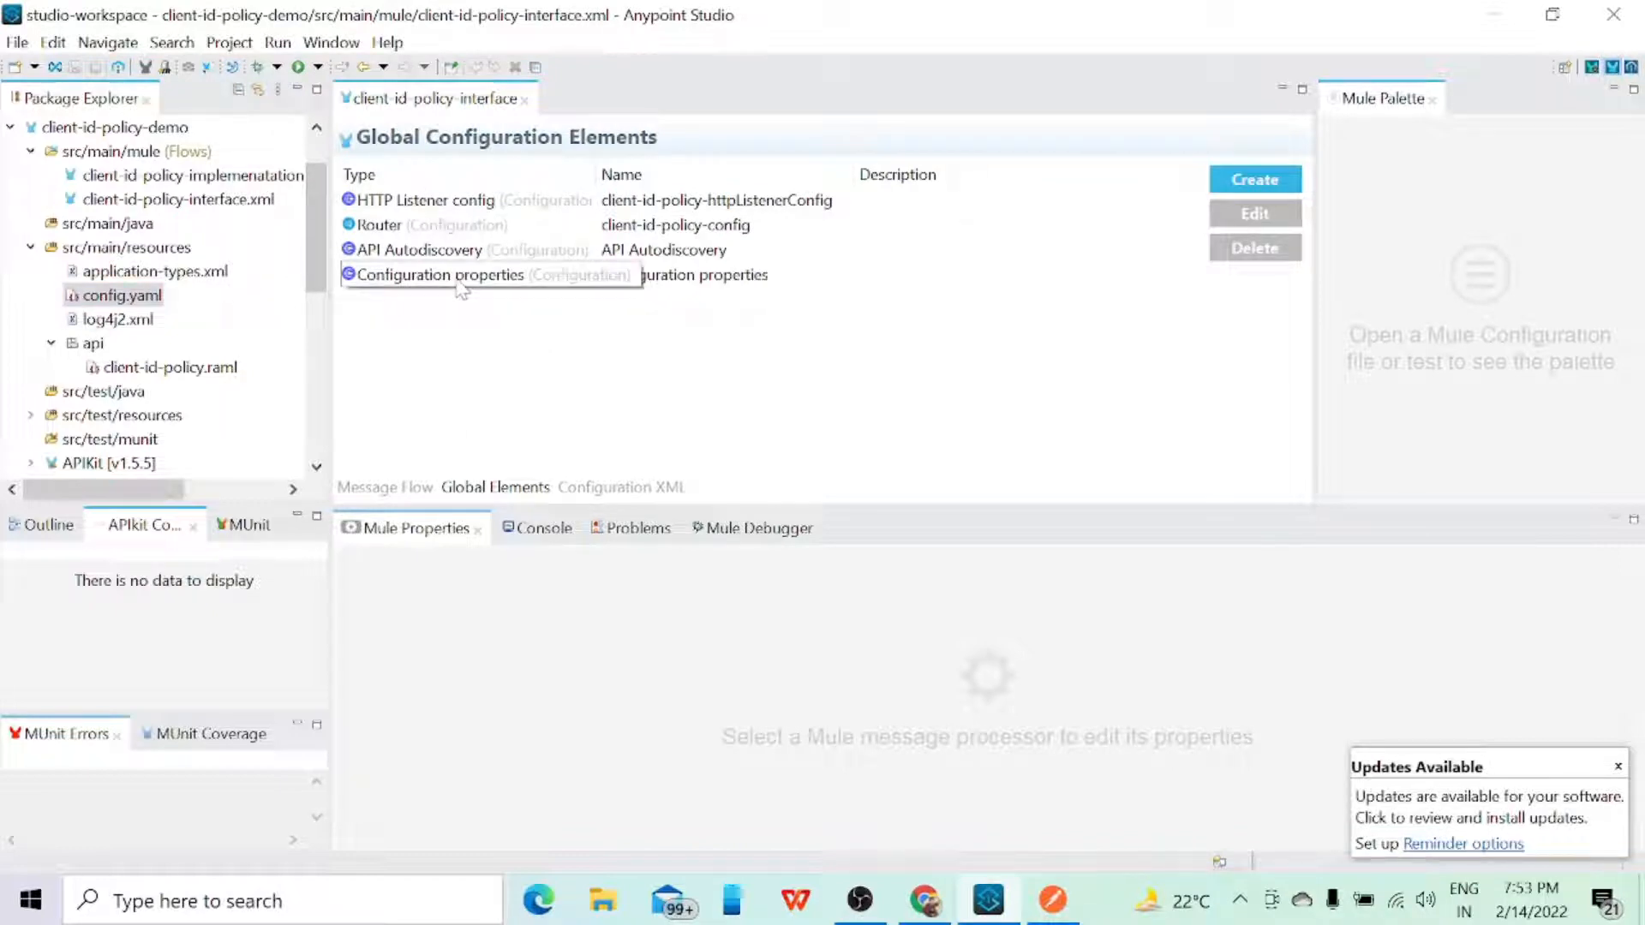
Step: Walk through creating a Configuration properties global element, select config.yaml in the file browser and cancel both dialogs
click(1255, 179)
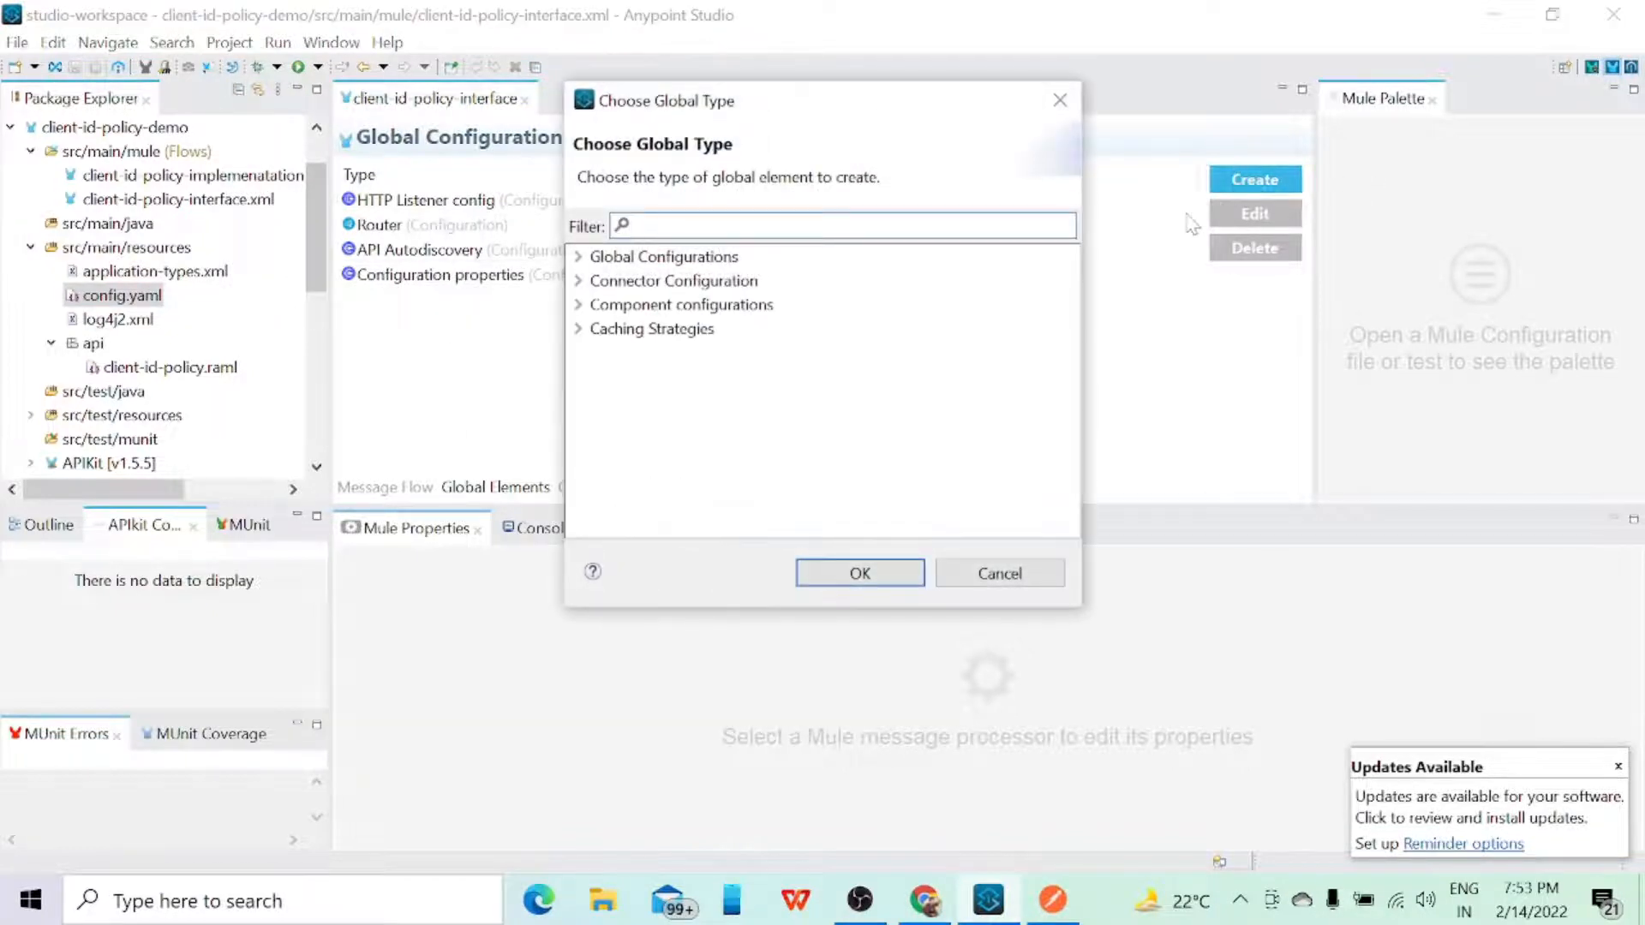
text(confi)
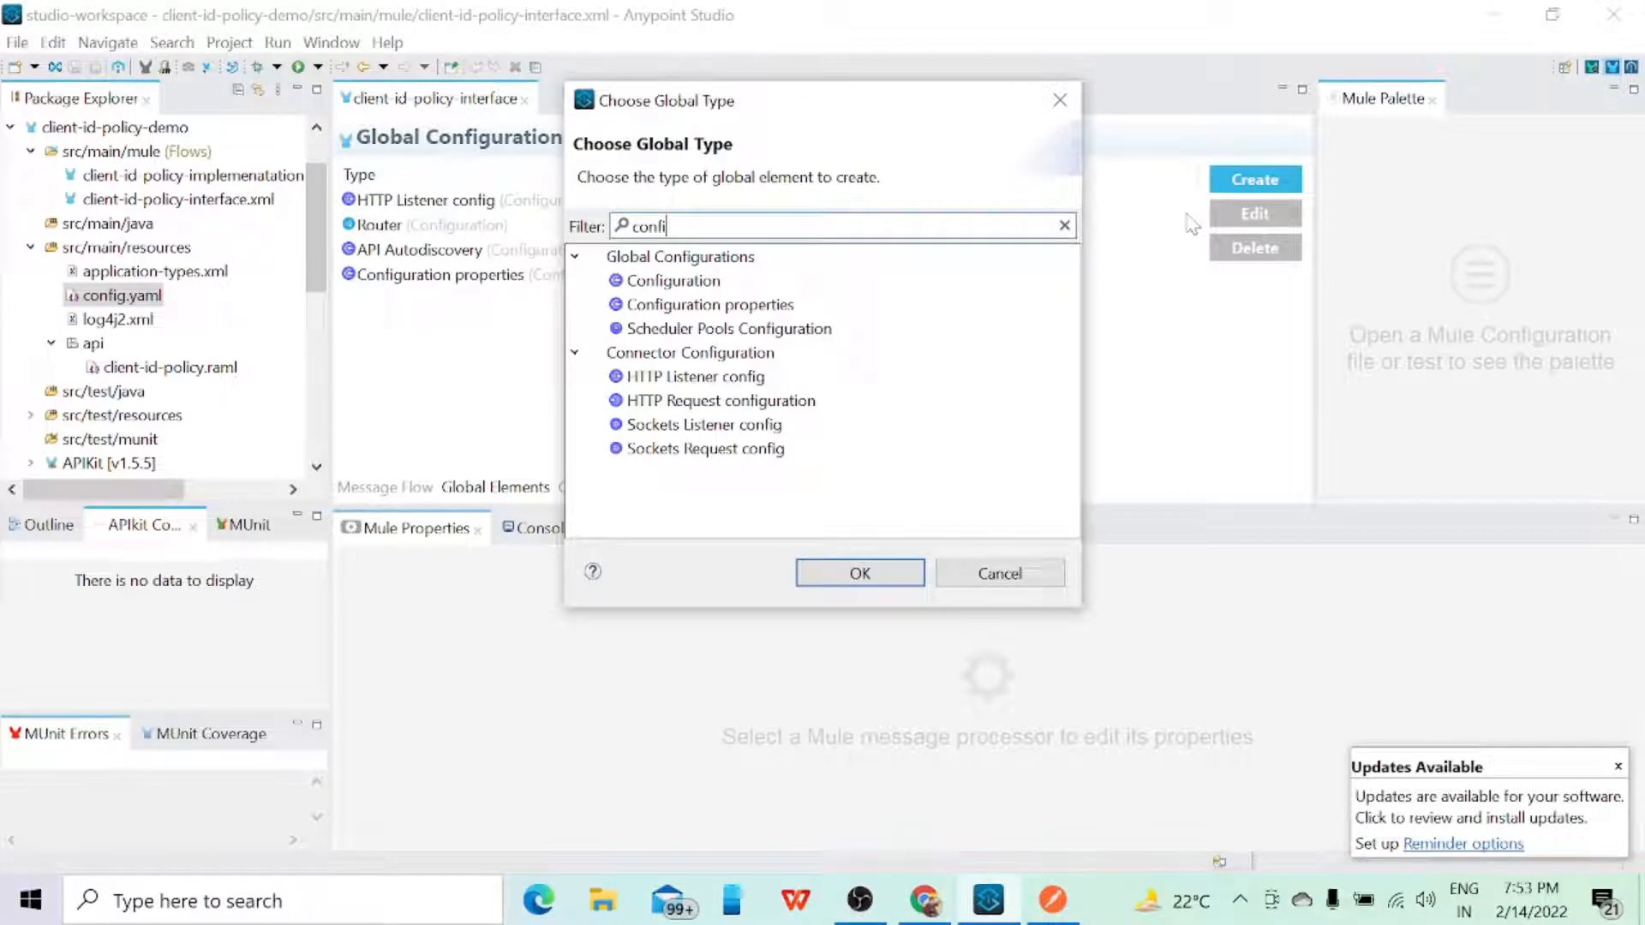
click(690, 305)
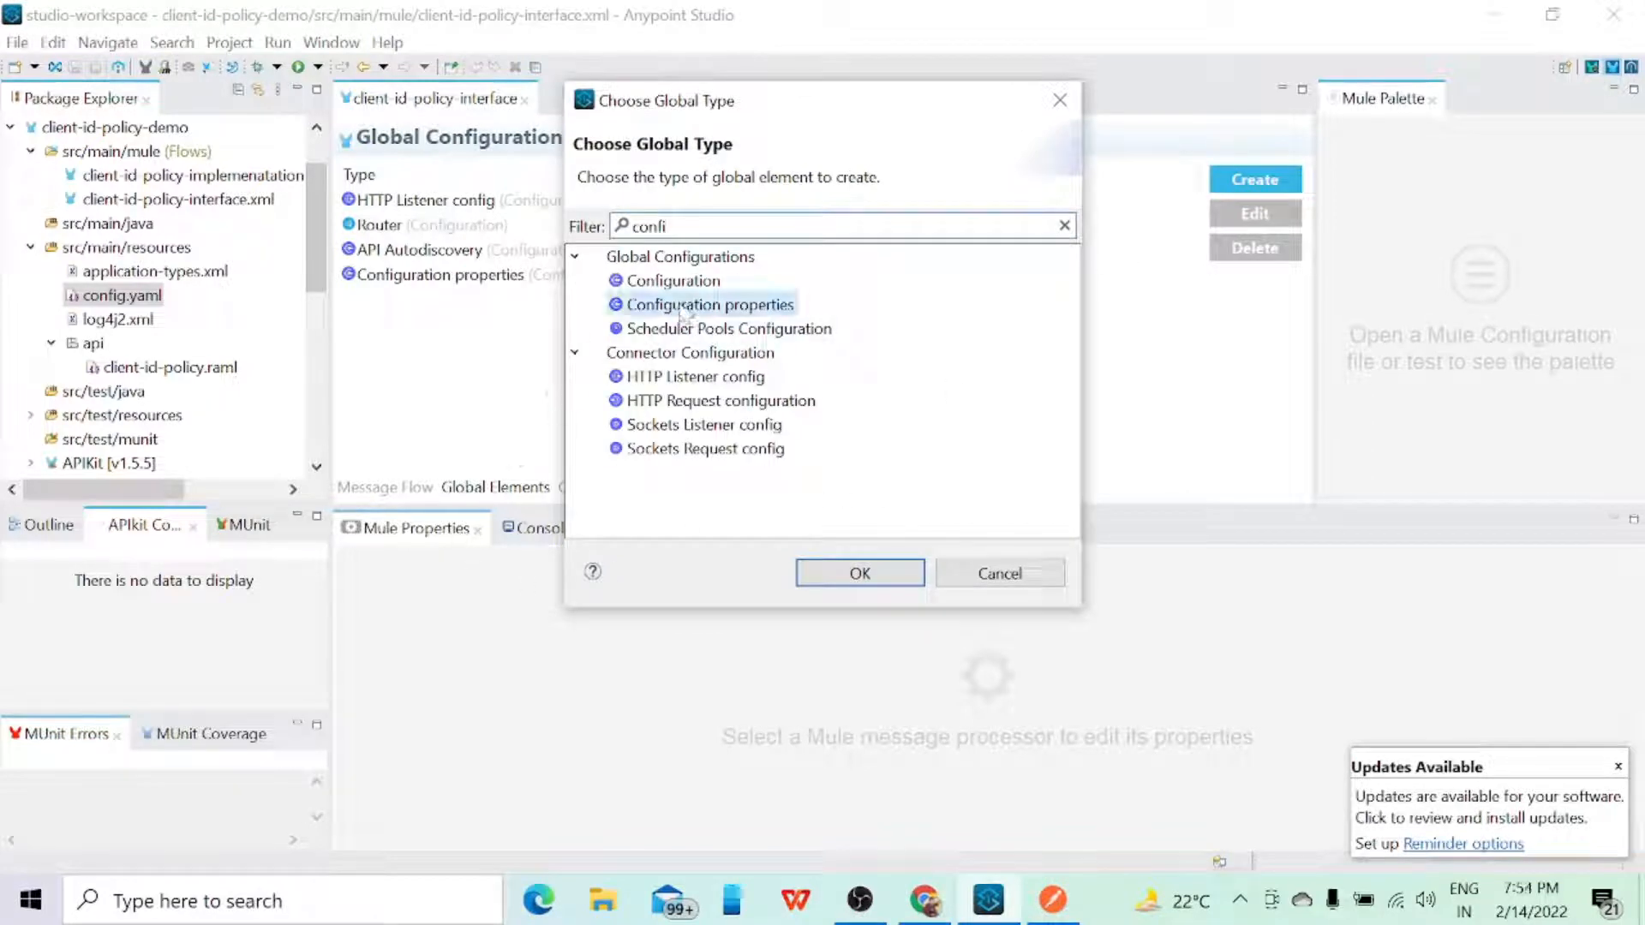
click(855, 572)
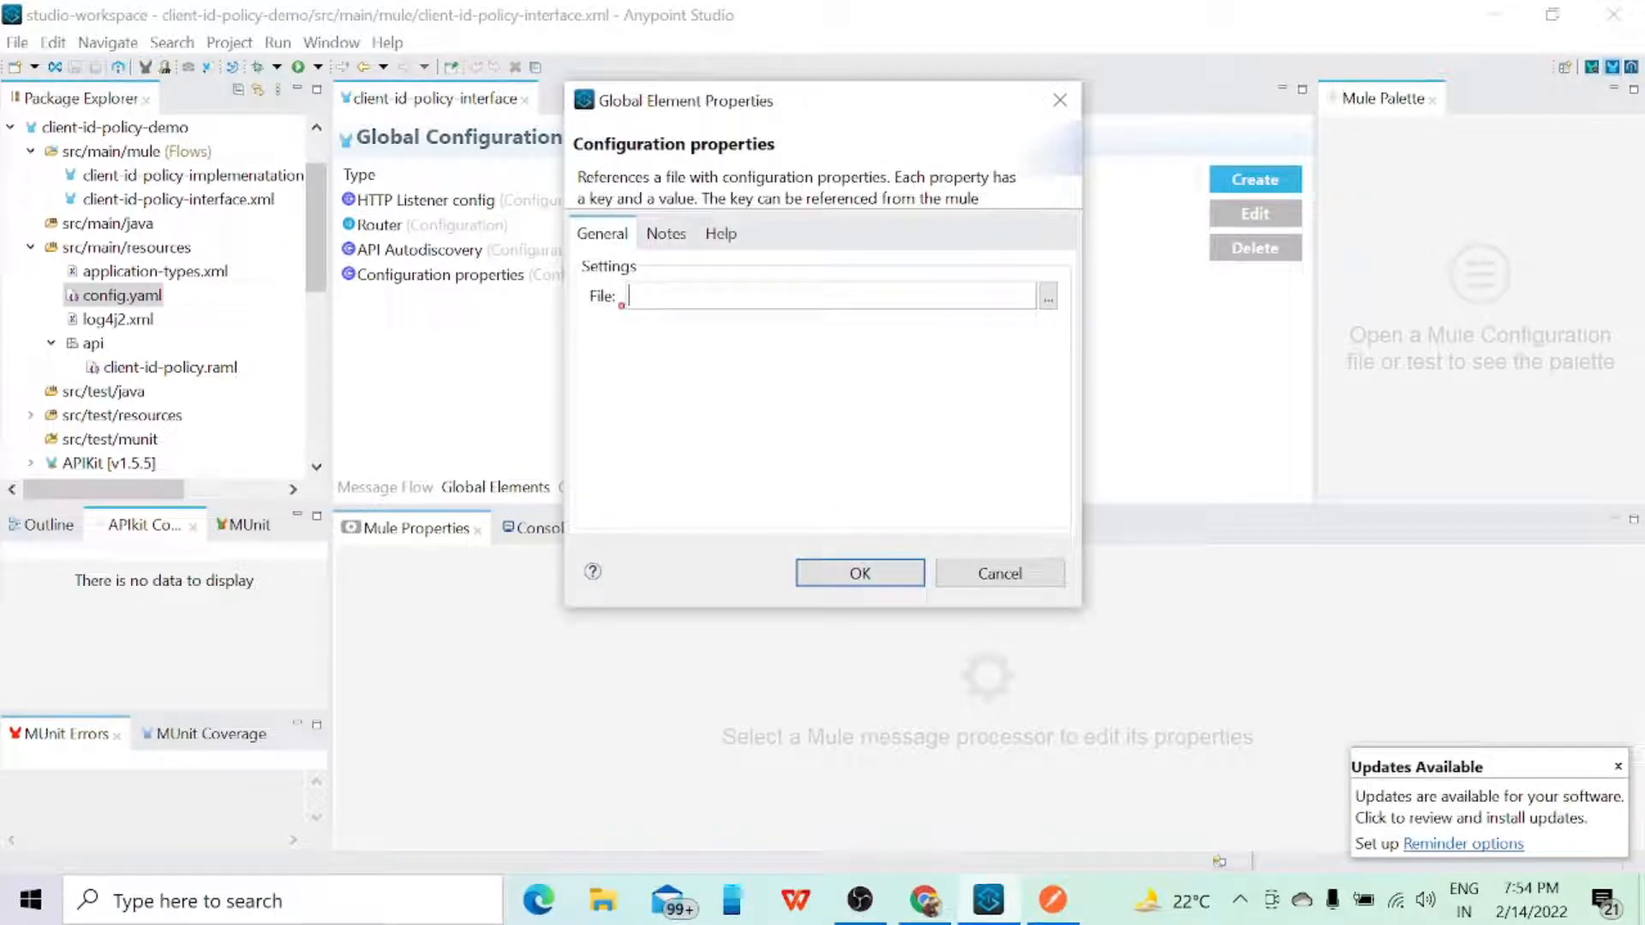
click(1048, 296)
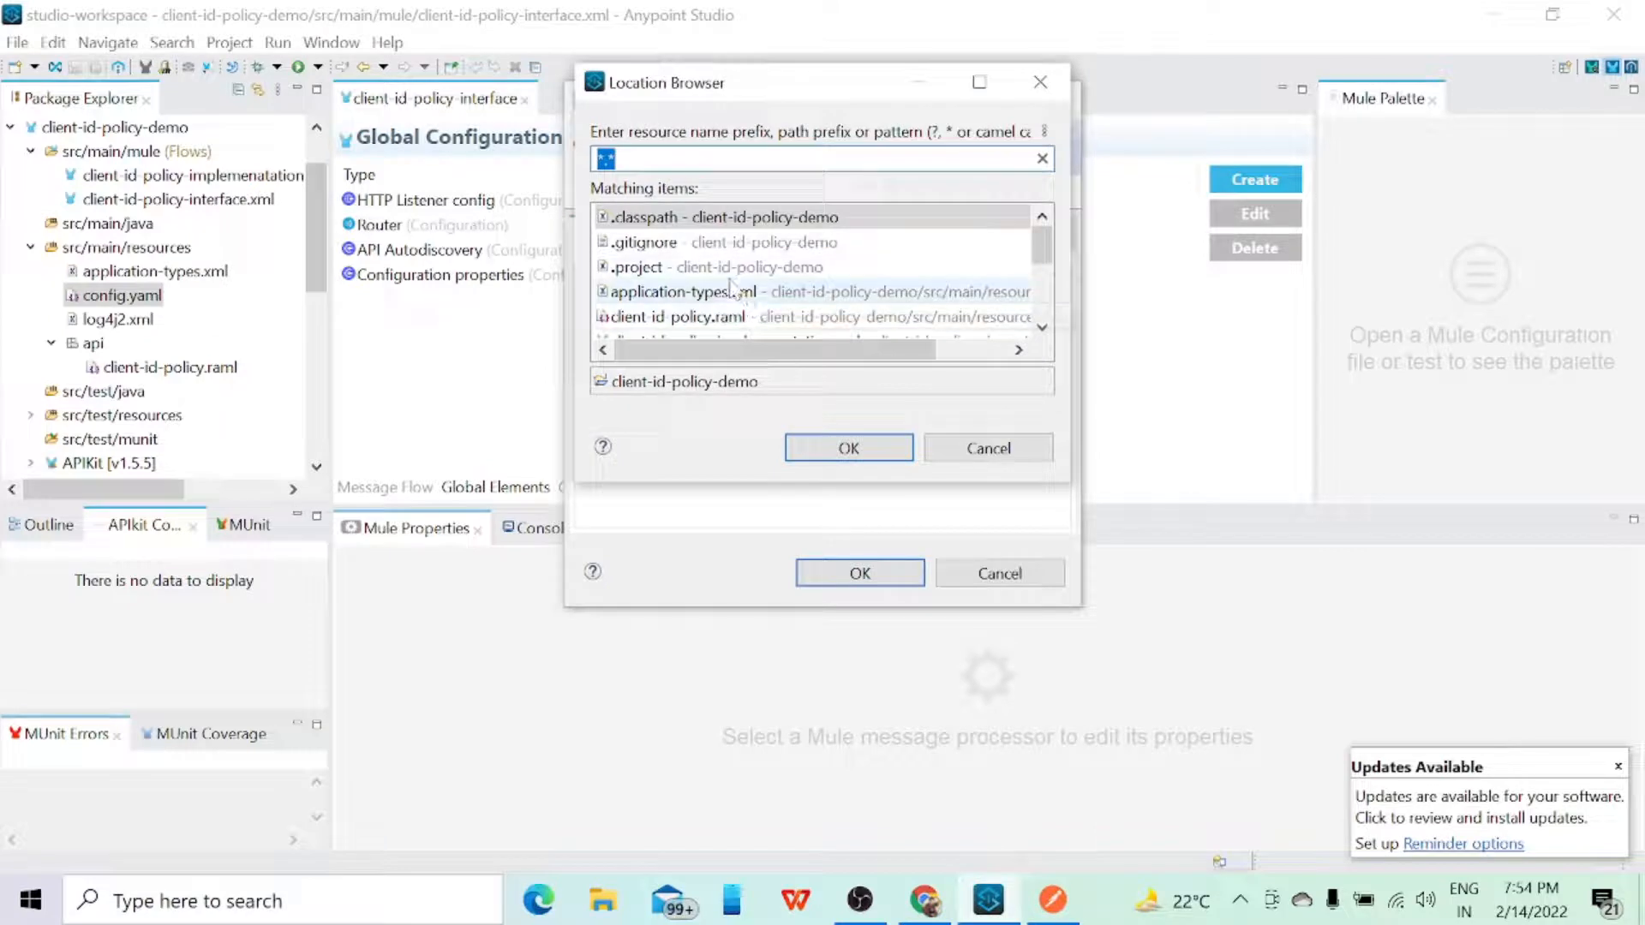
scroll(737, 310, down, 1)
click(700, 317)
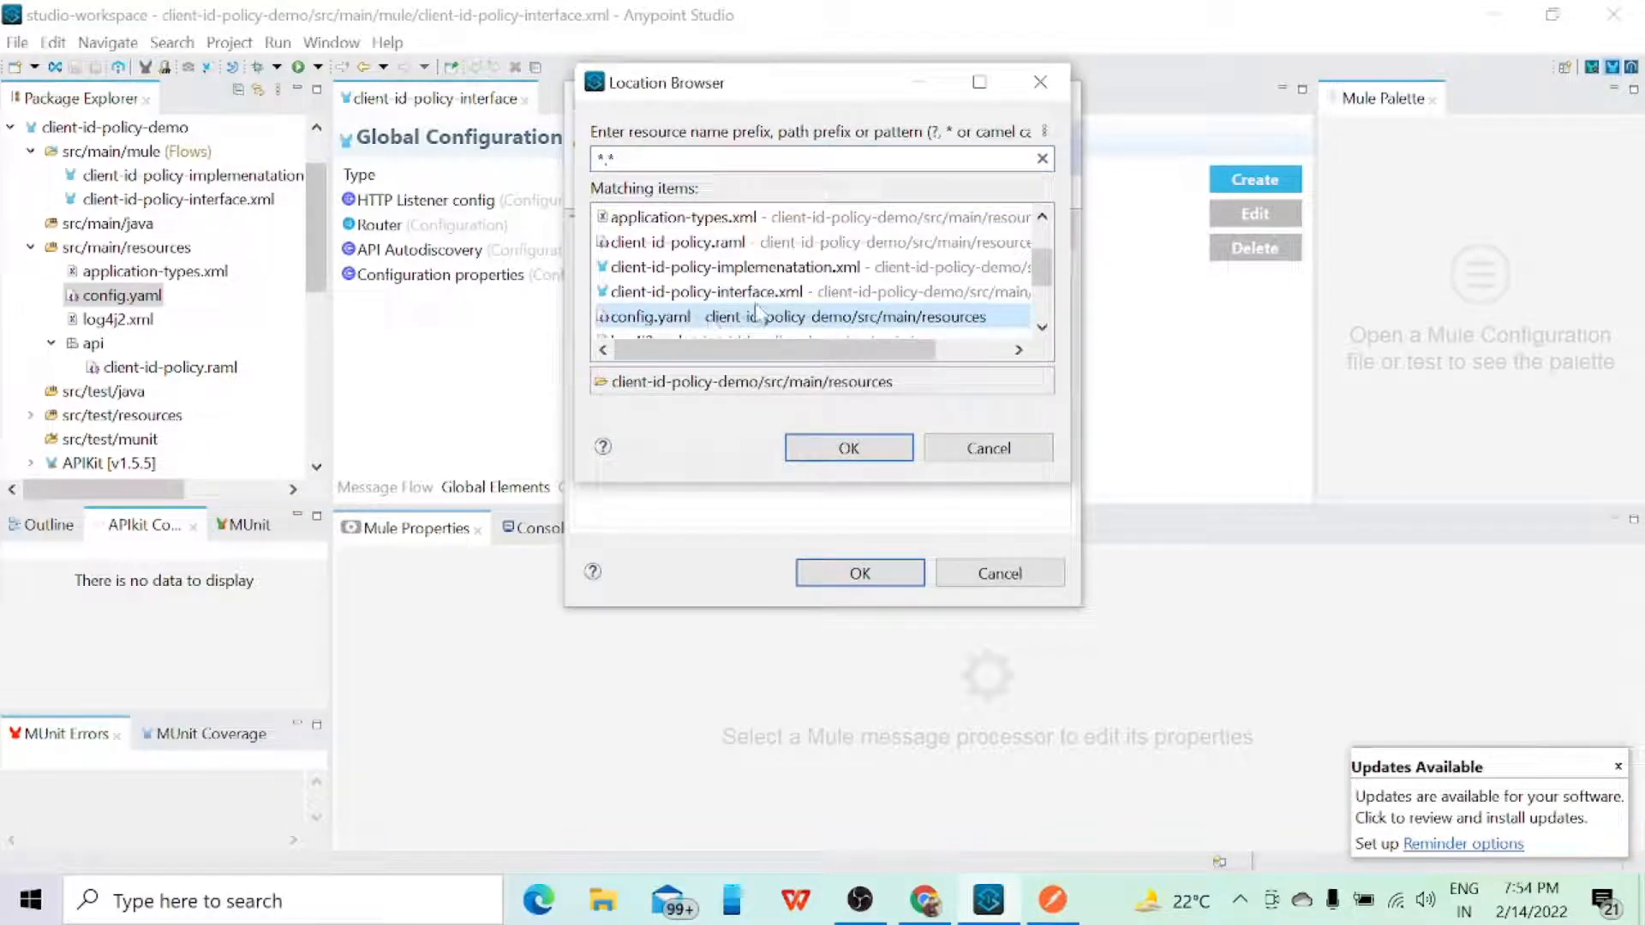
click(993, 448)
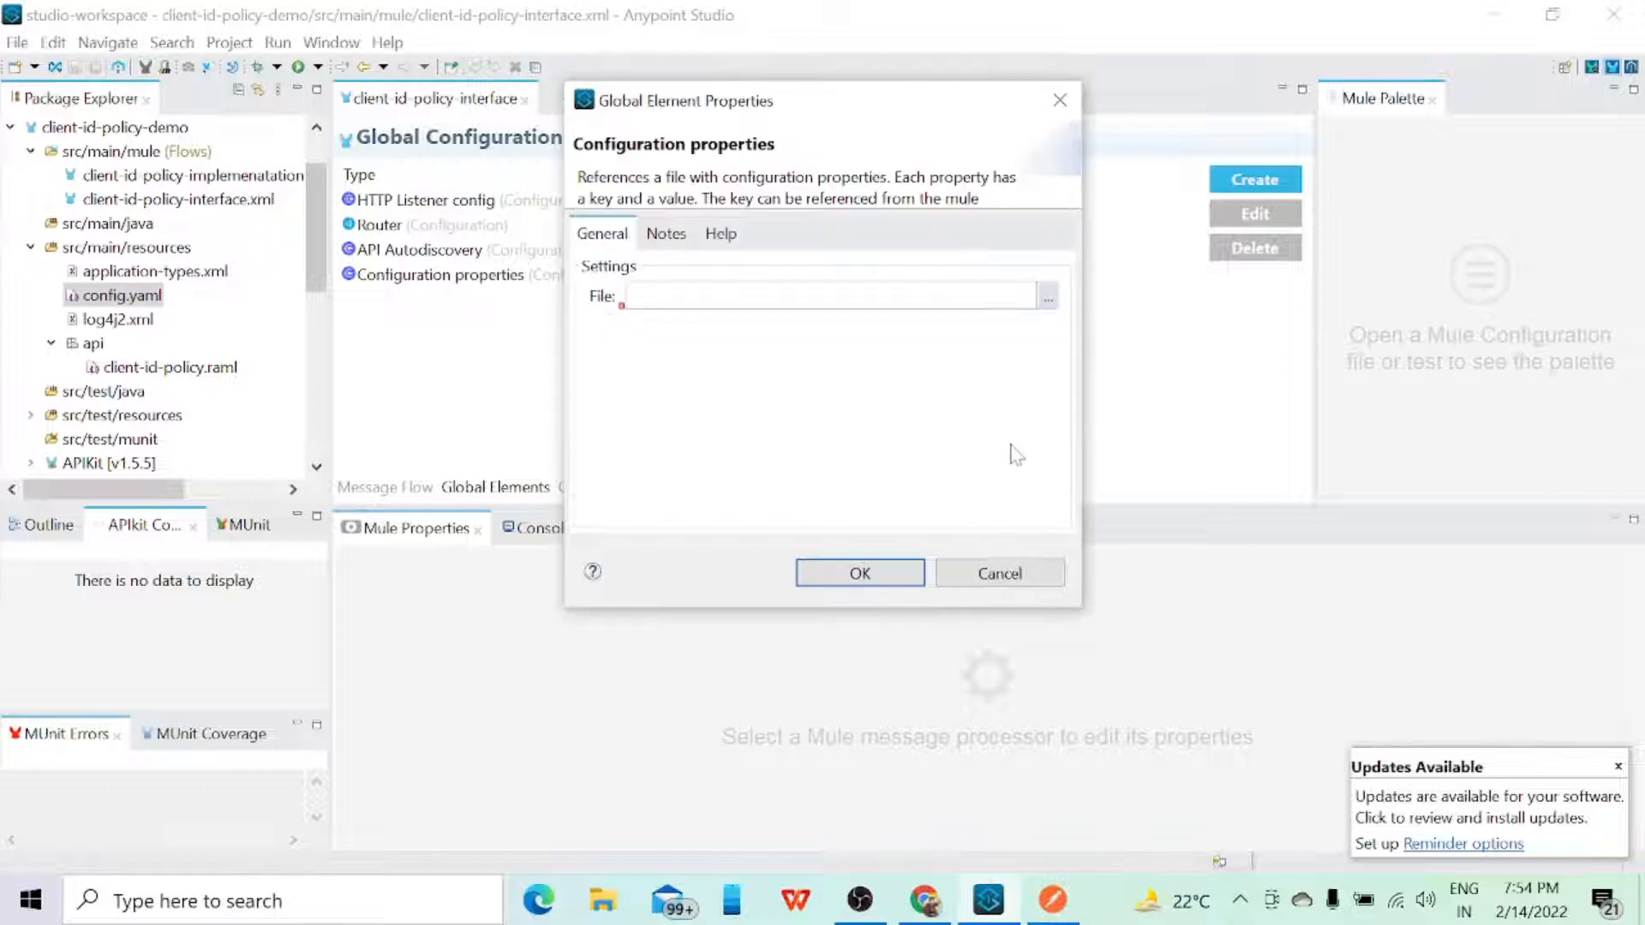
click(997, 574)
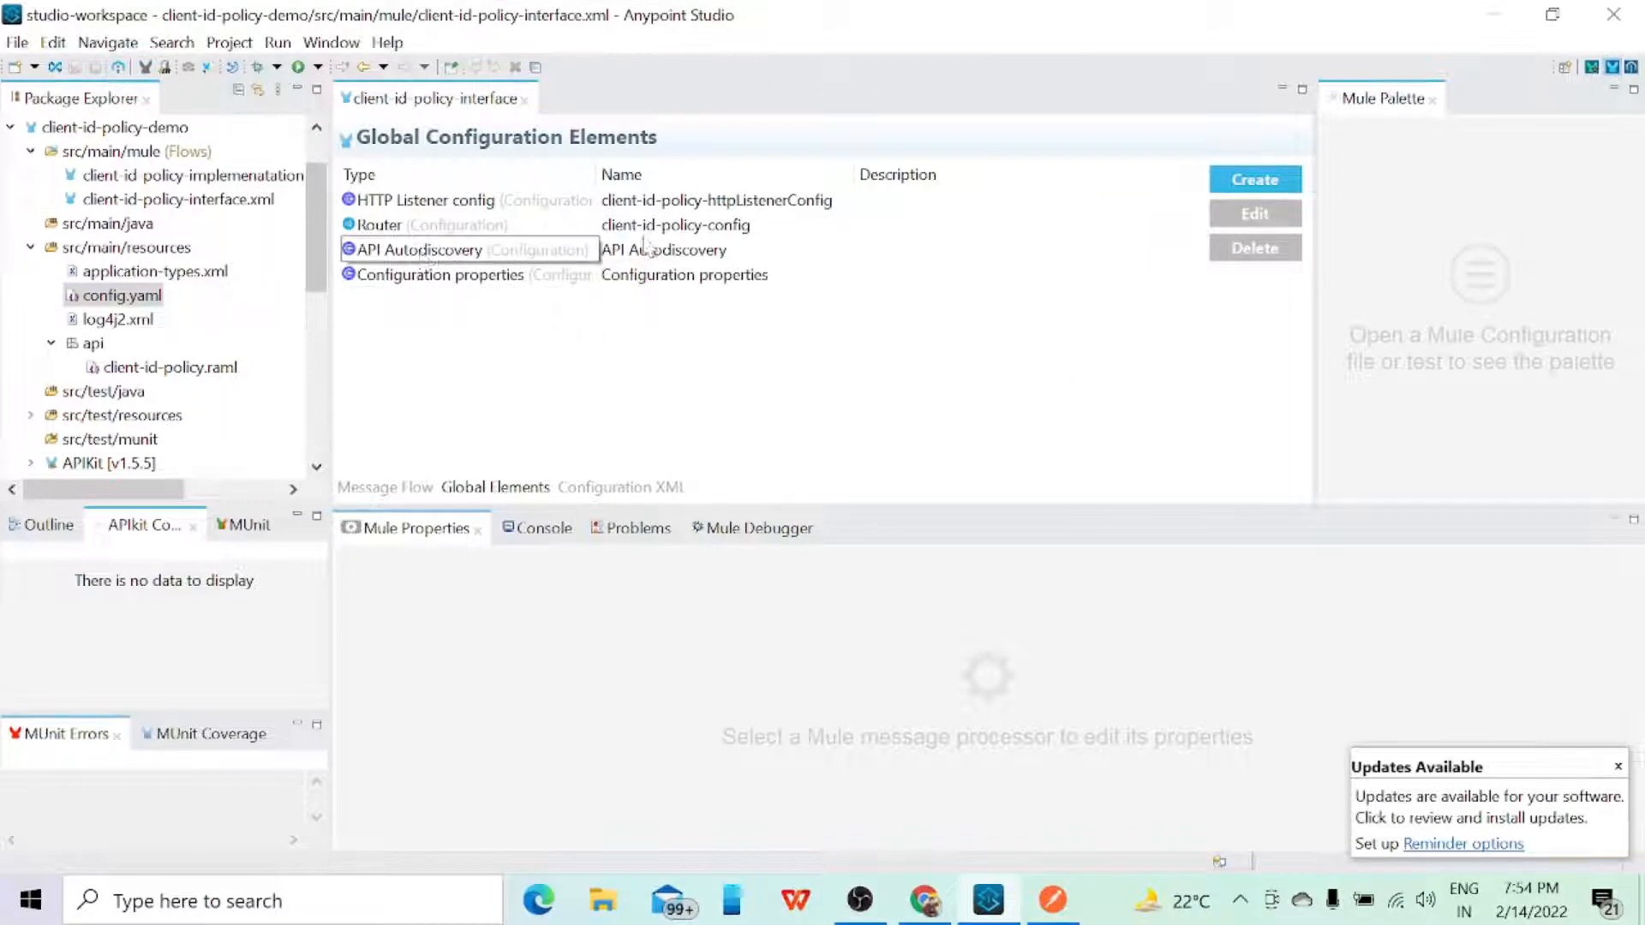
Step: Start a new API Autodiscovery global element and set its API Id to 17600982, copied from the API instance settings in Chrome
click(1273, 178)
text(auto)
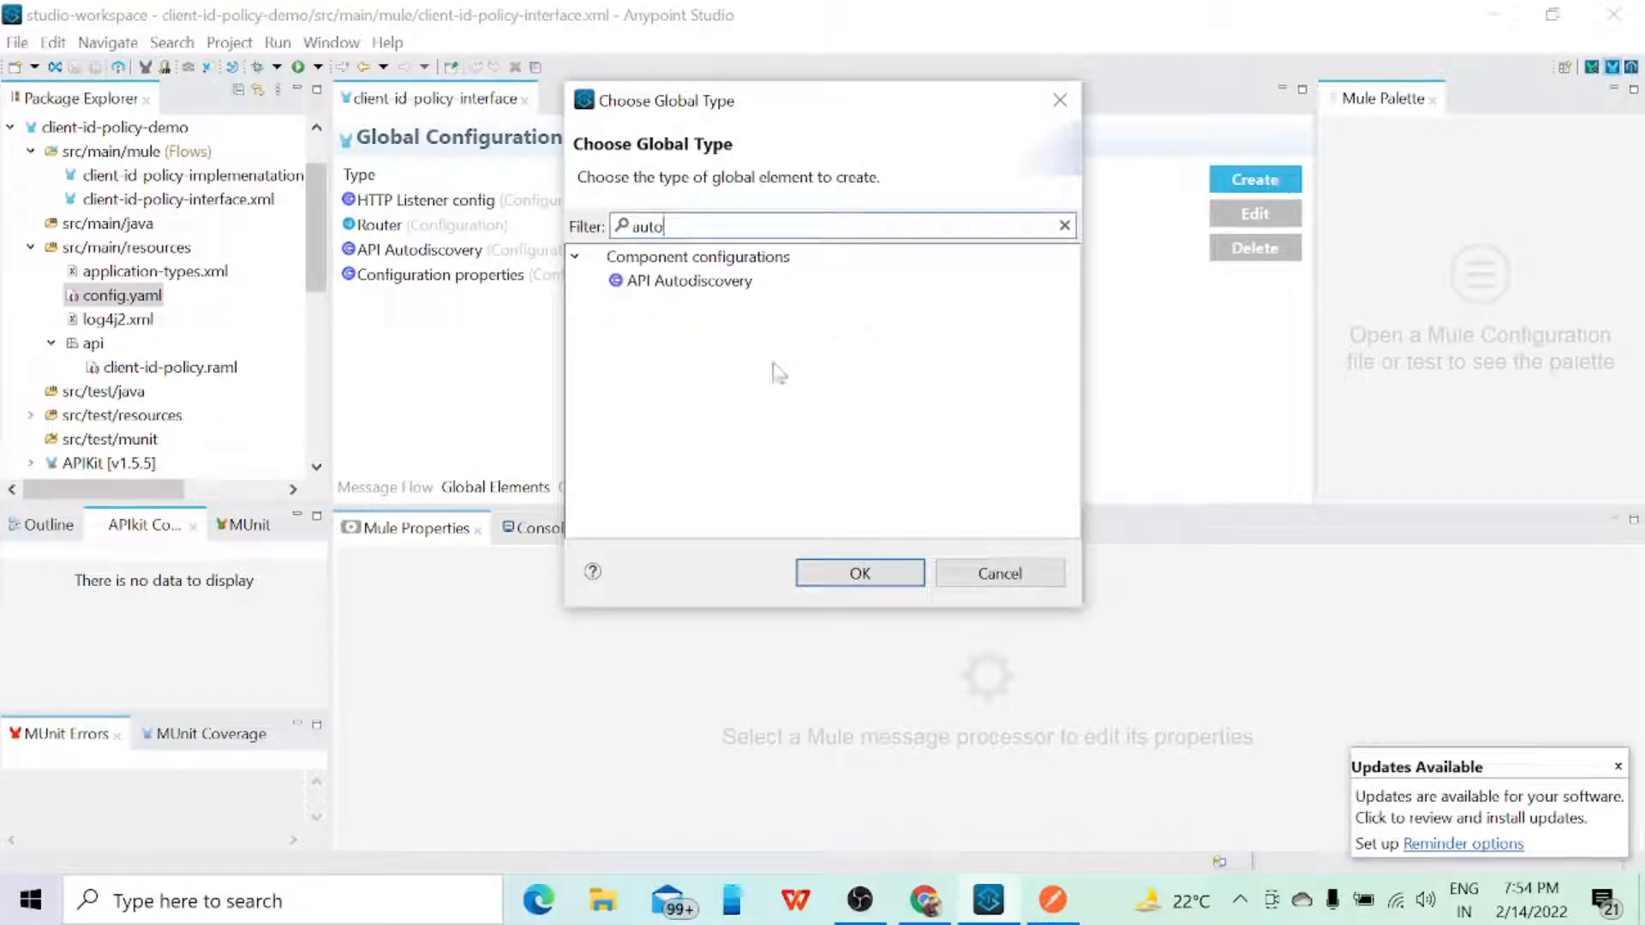
click(677, 282)
click(858, 573)
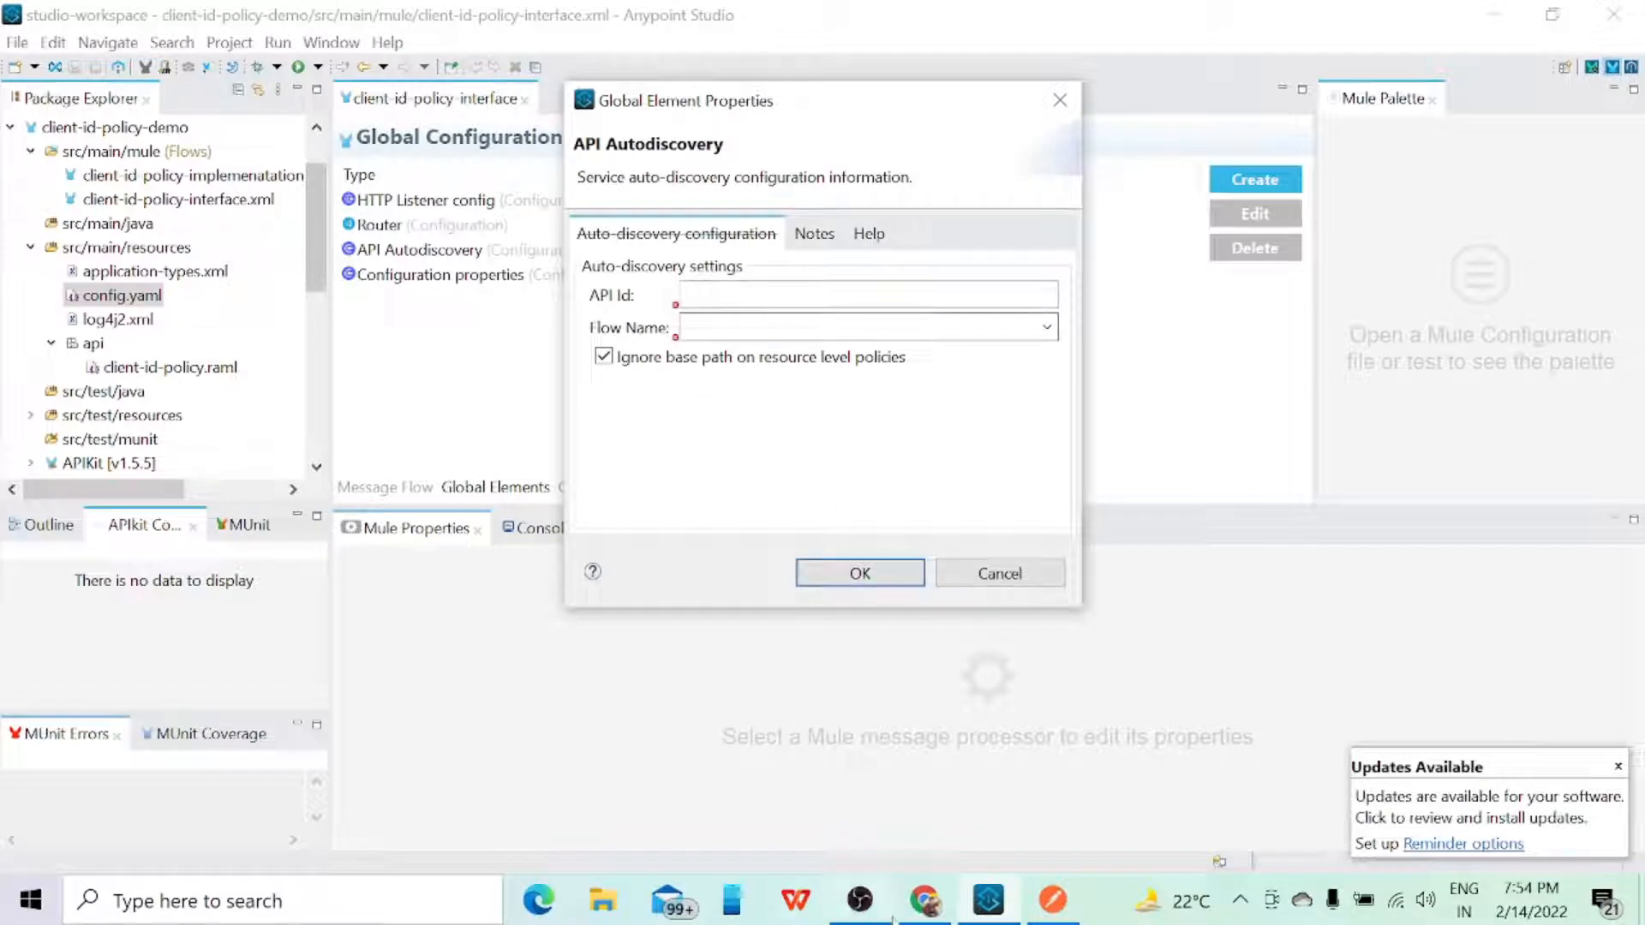
click(919, 905)
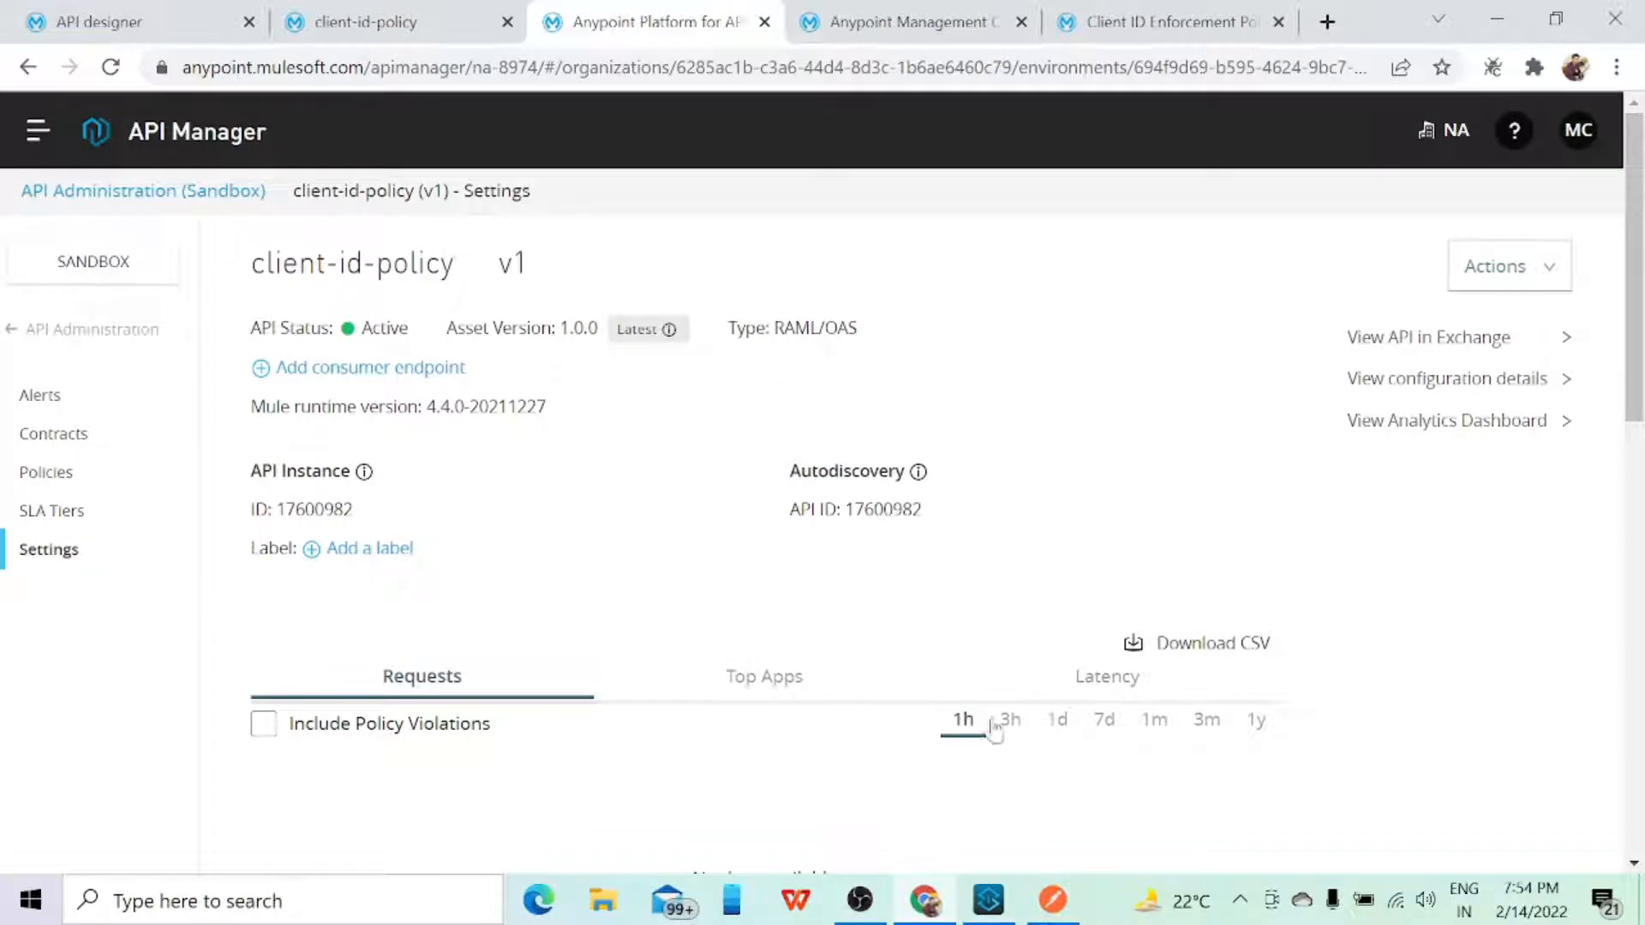
drag(845, 510, 937, 524)
key(ctrl+c)
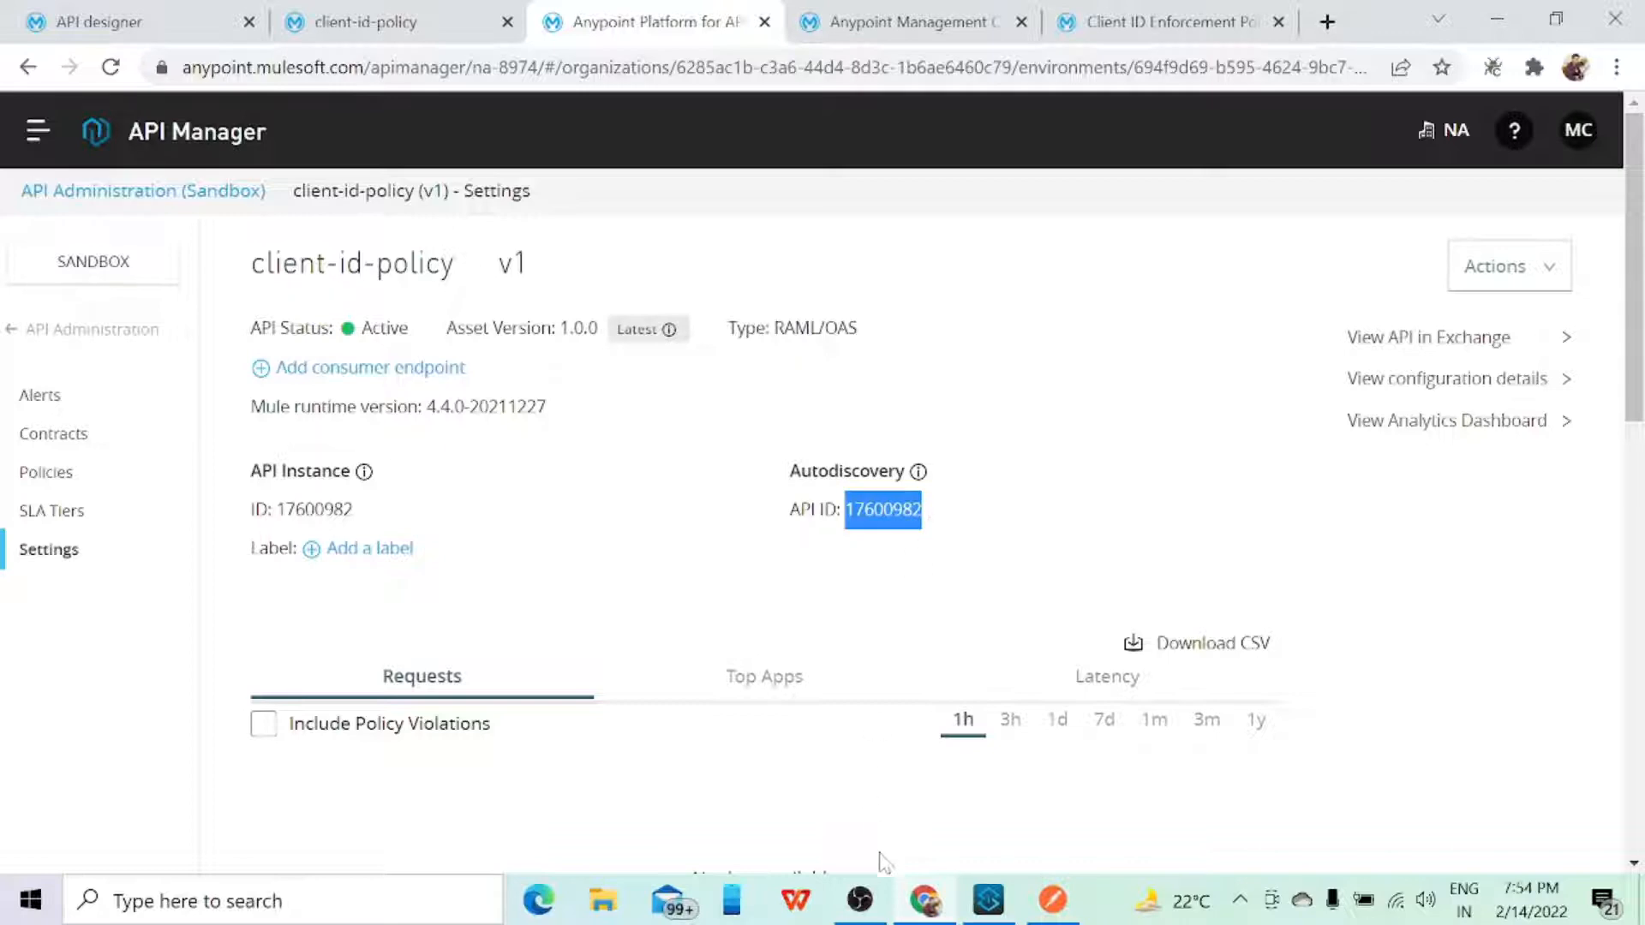
click(988, 899)
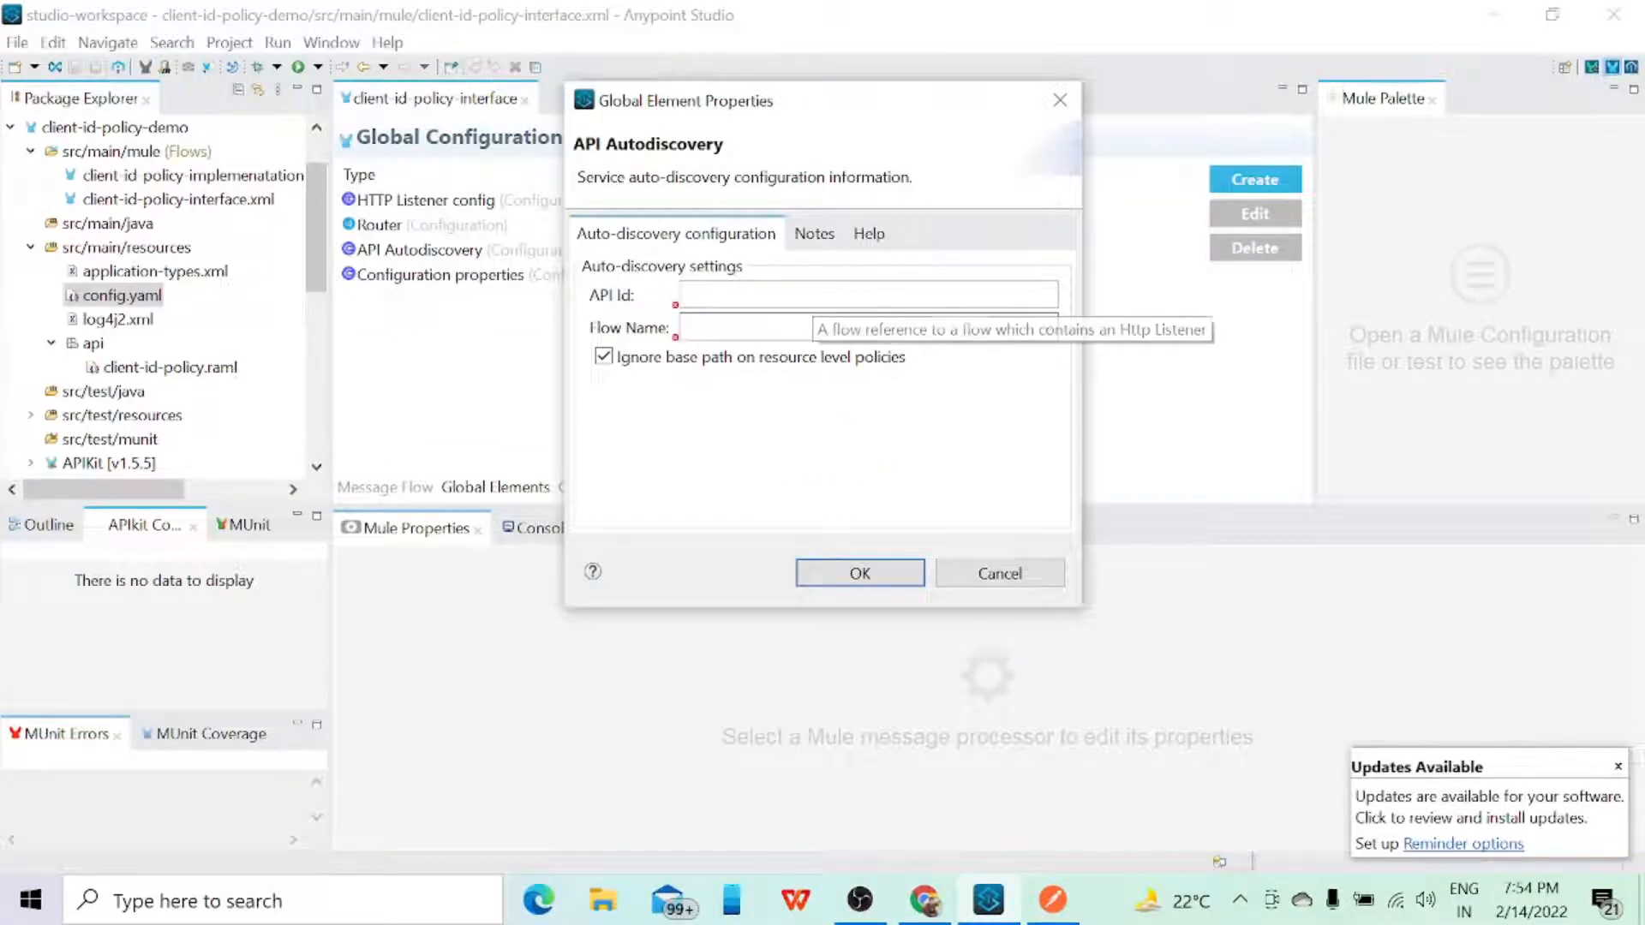
key(ctrl+v)
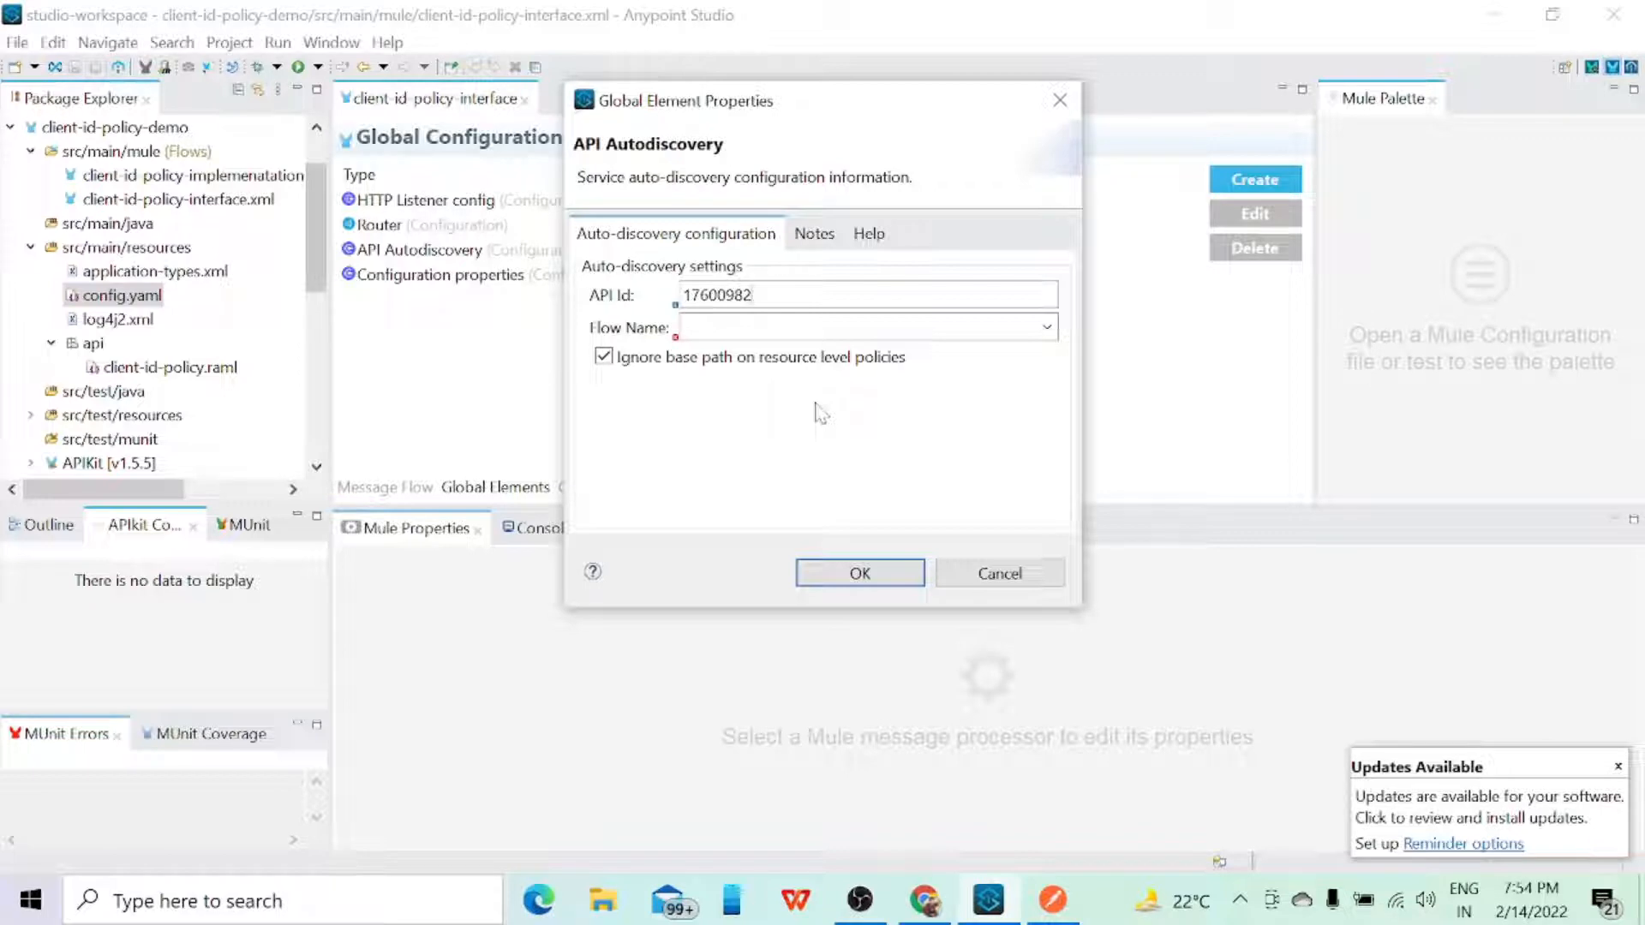
Step: Choose client-id-policy-main as the flow name for the new API Autodiscovery element and cancel its creation
click(1046, 329)
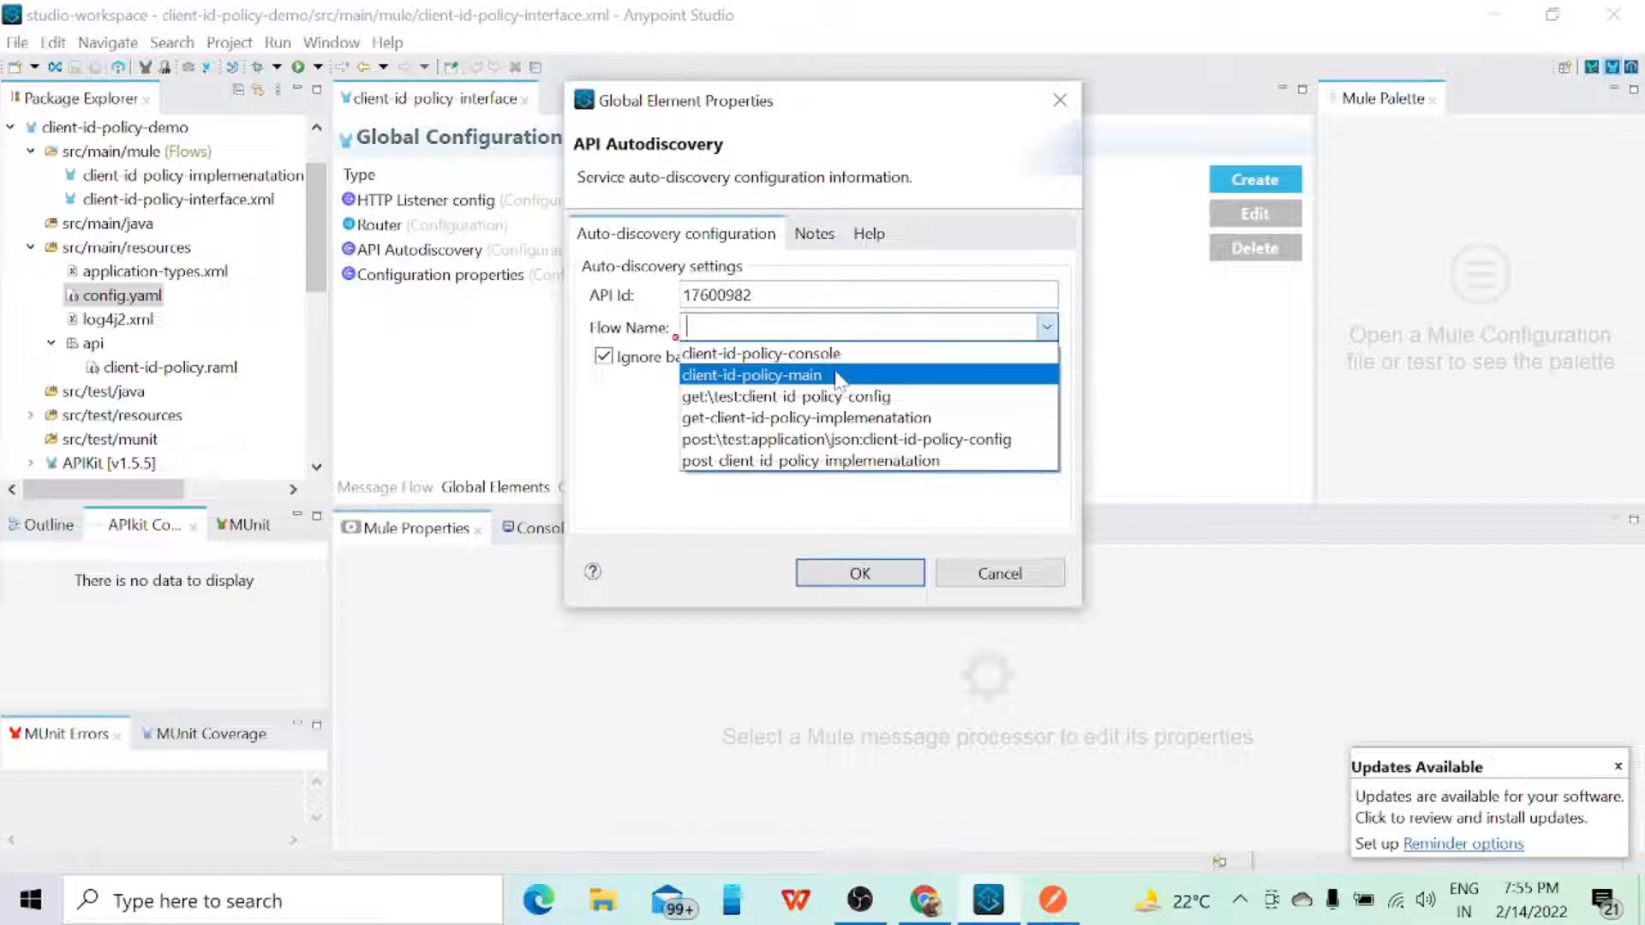
click(780, 377)
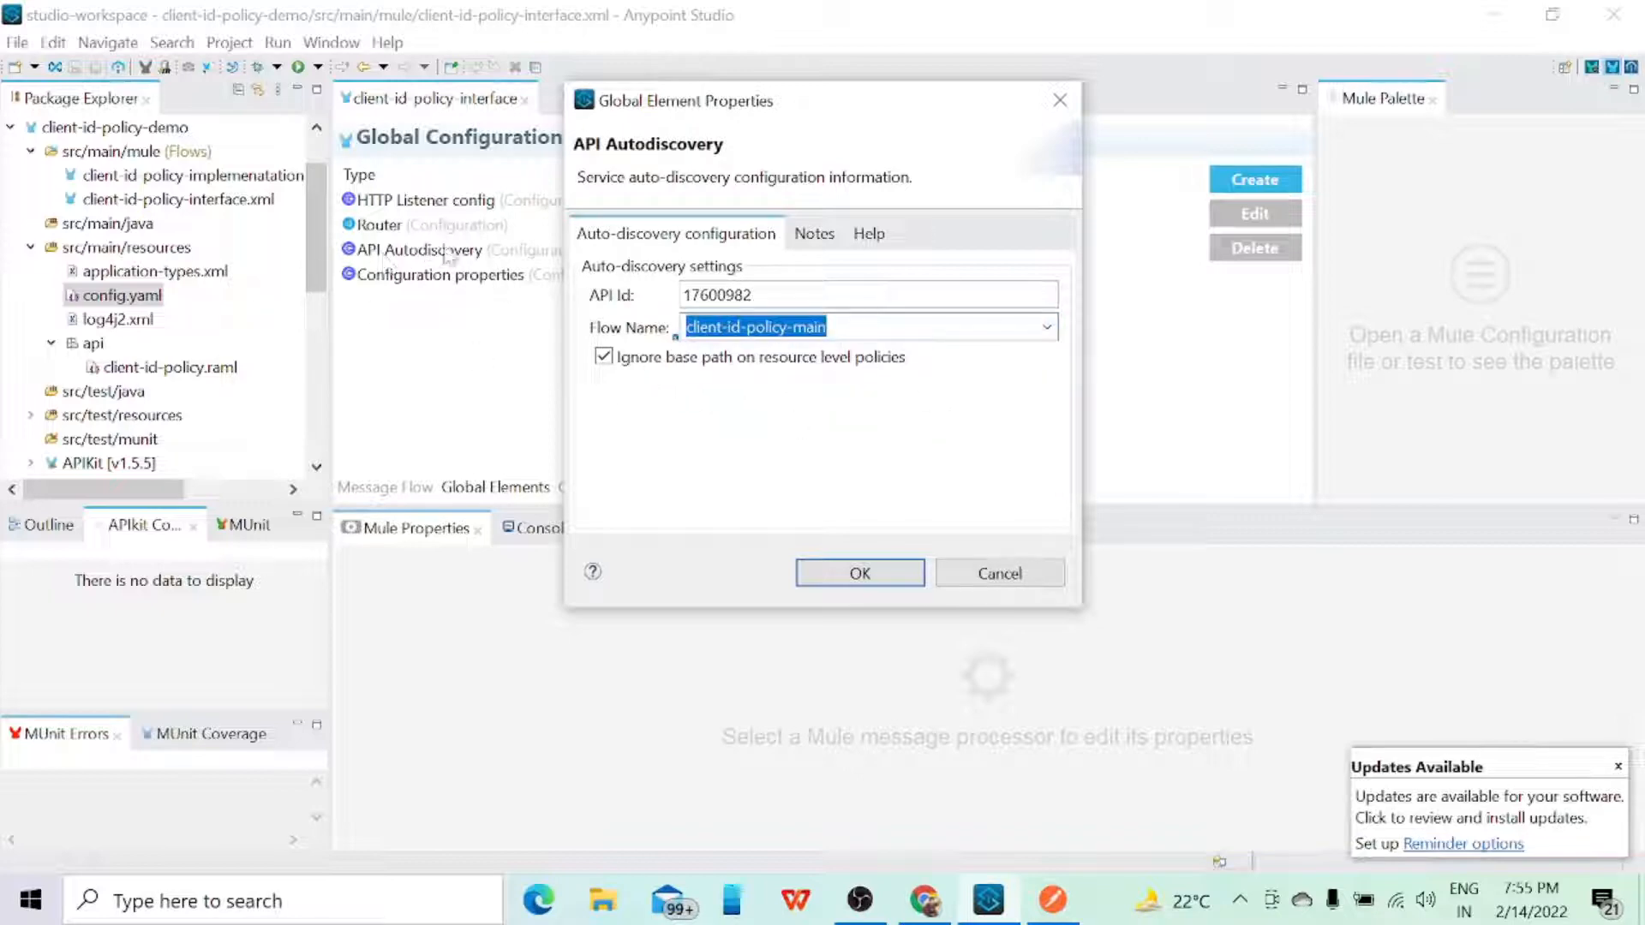
click(999, 573)
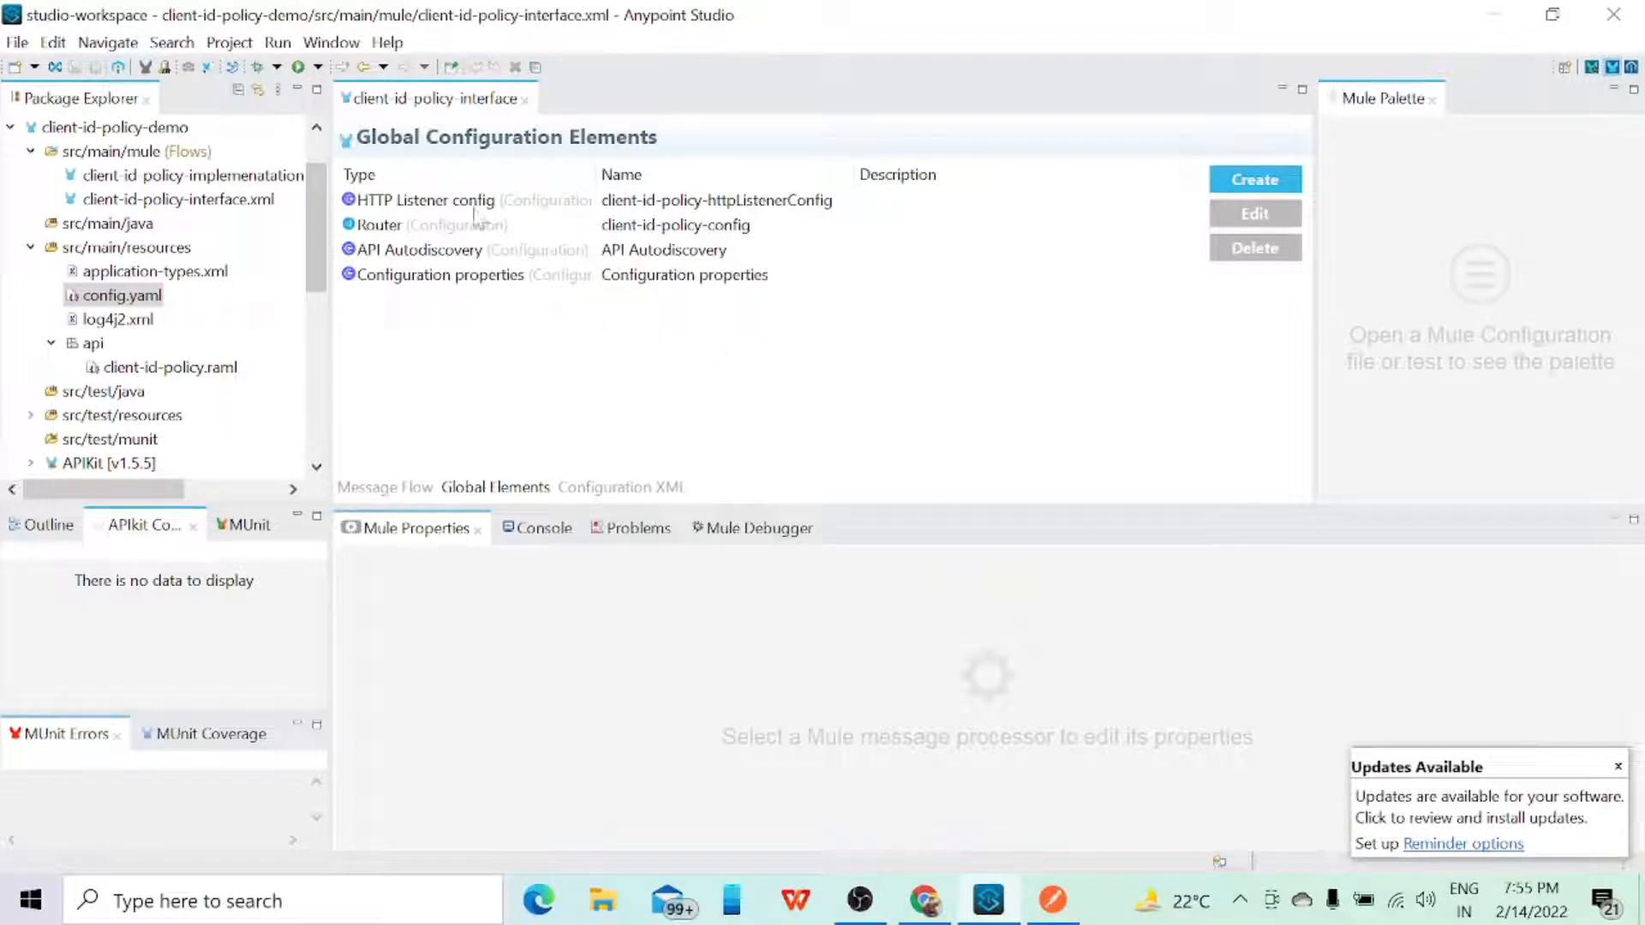
Step: Recheck the client-id-policy-httpListenerConfig settings without changing them and reopen config.yaml from src/main/resources
click(676, 200)
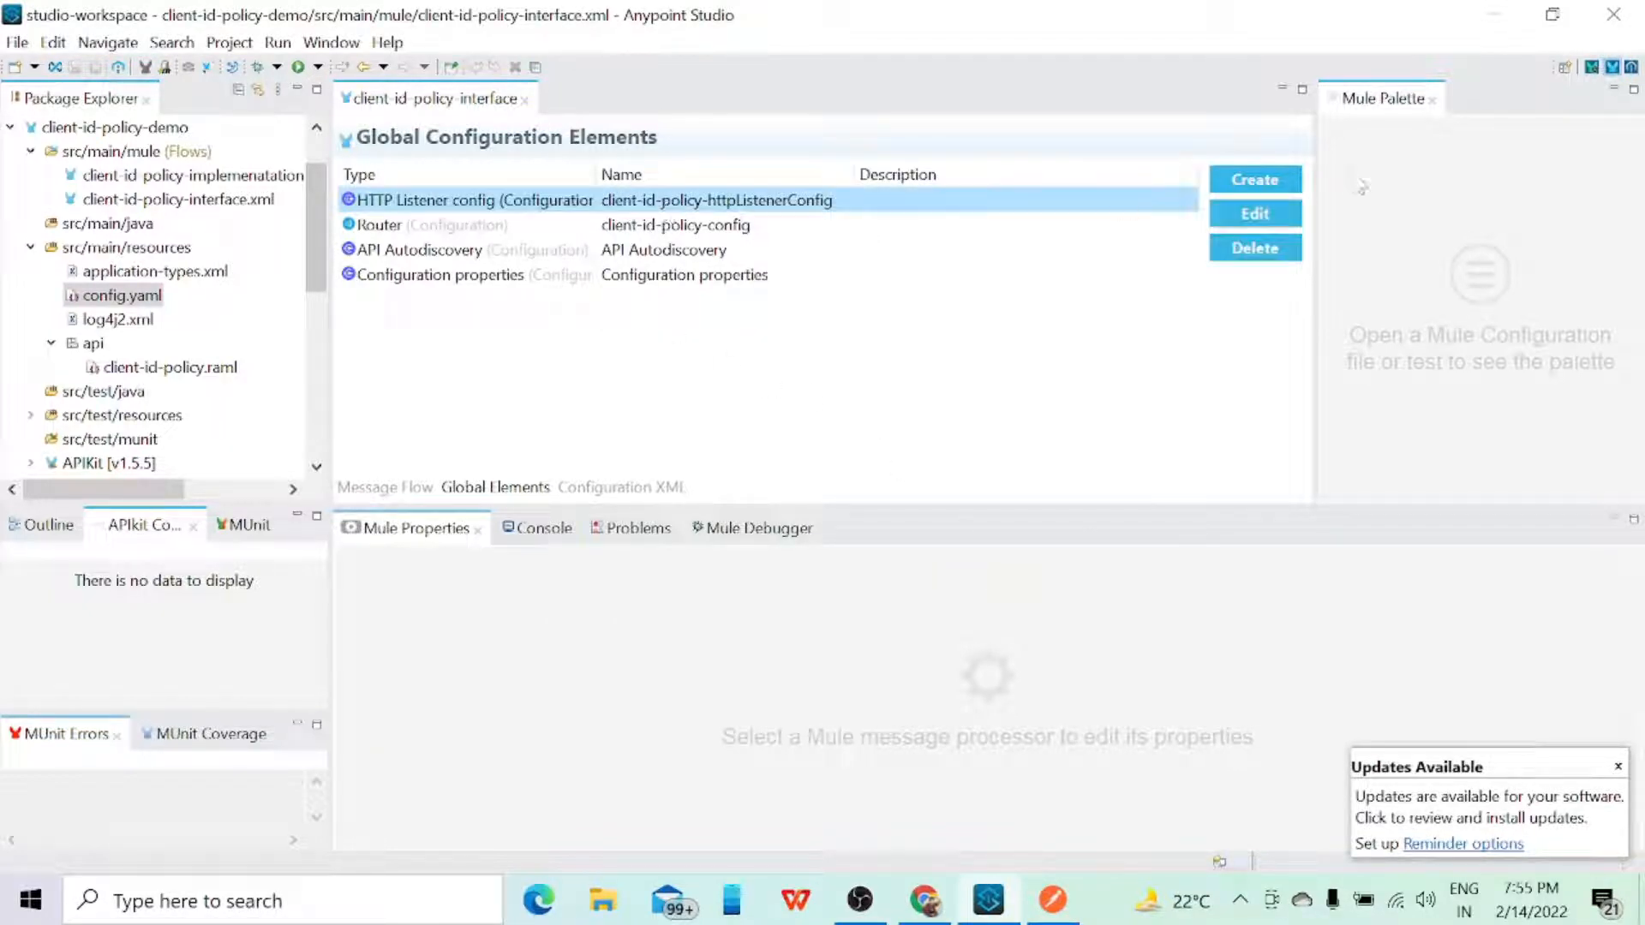
click(1268, 221)
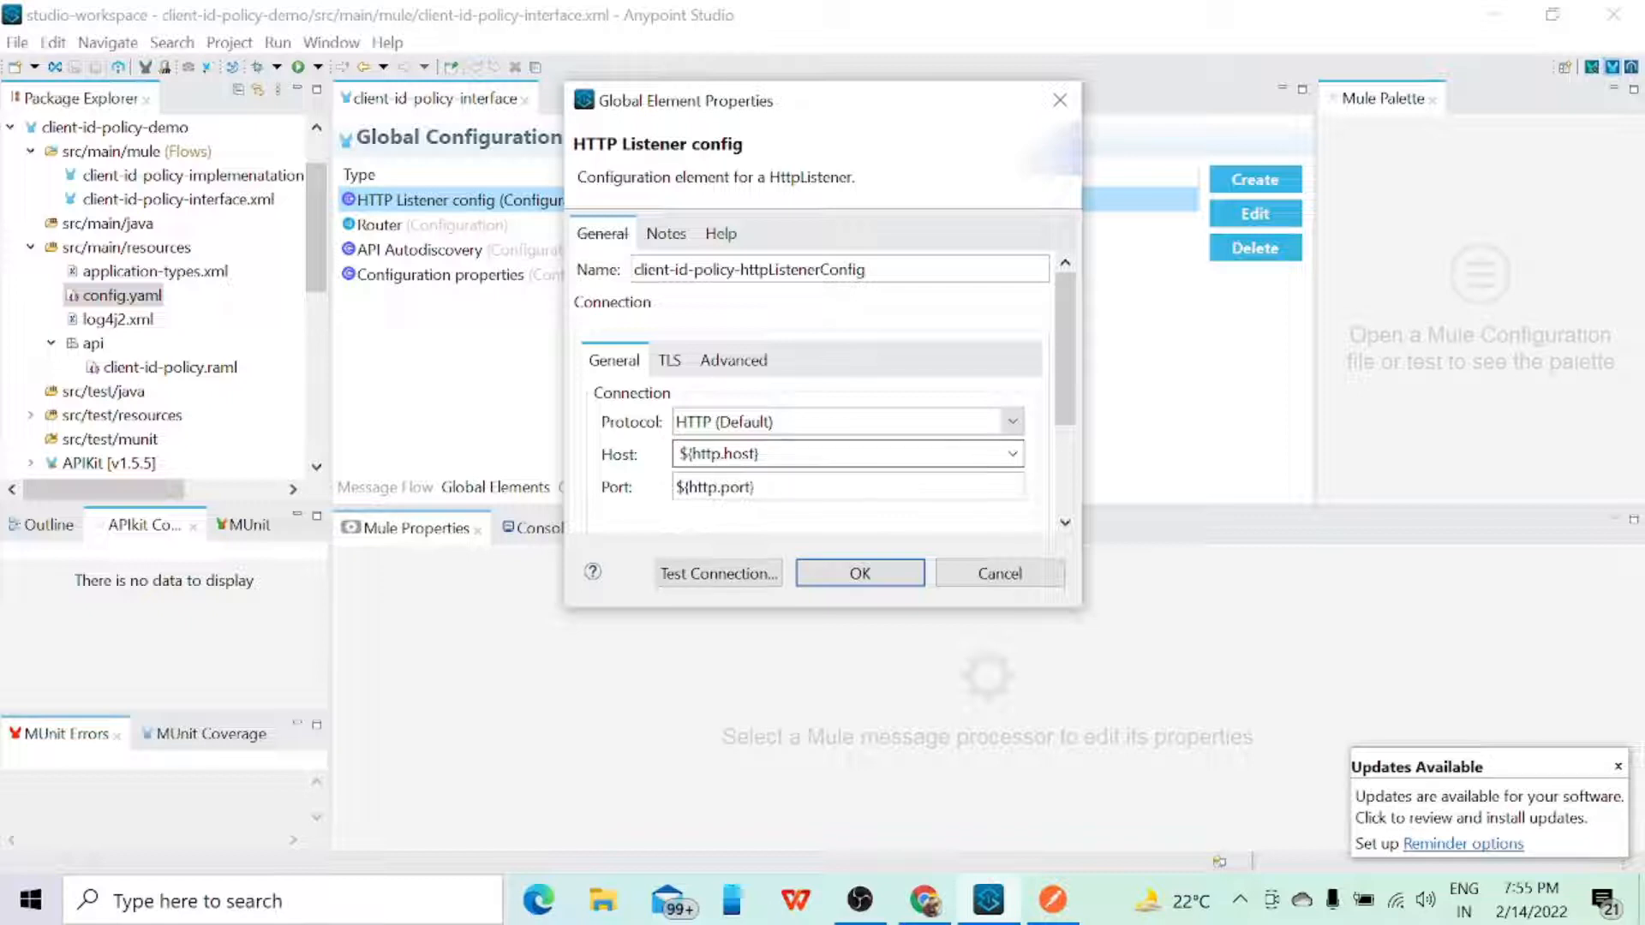
click(981, 570)
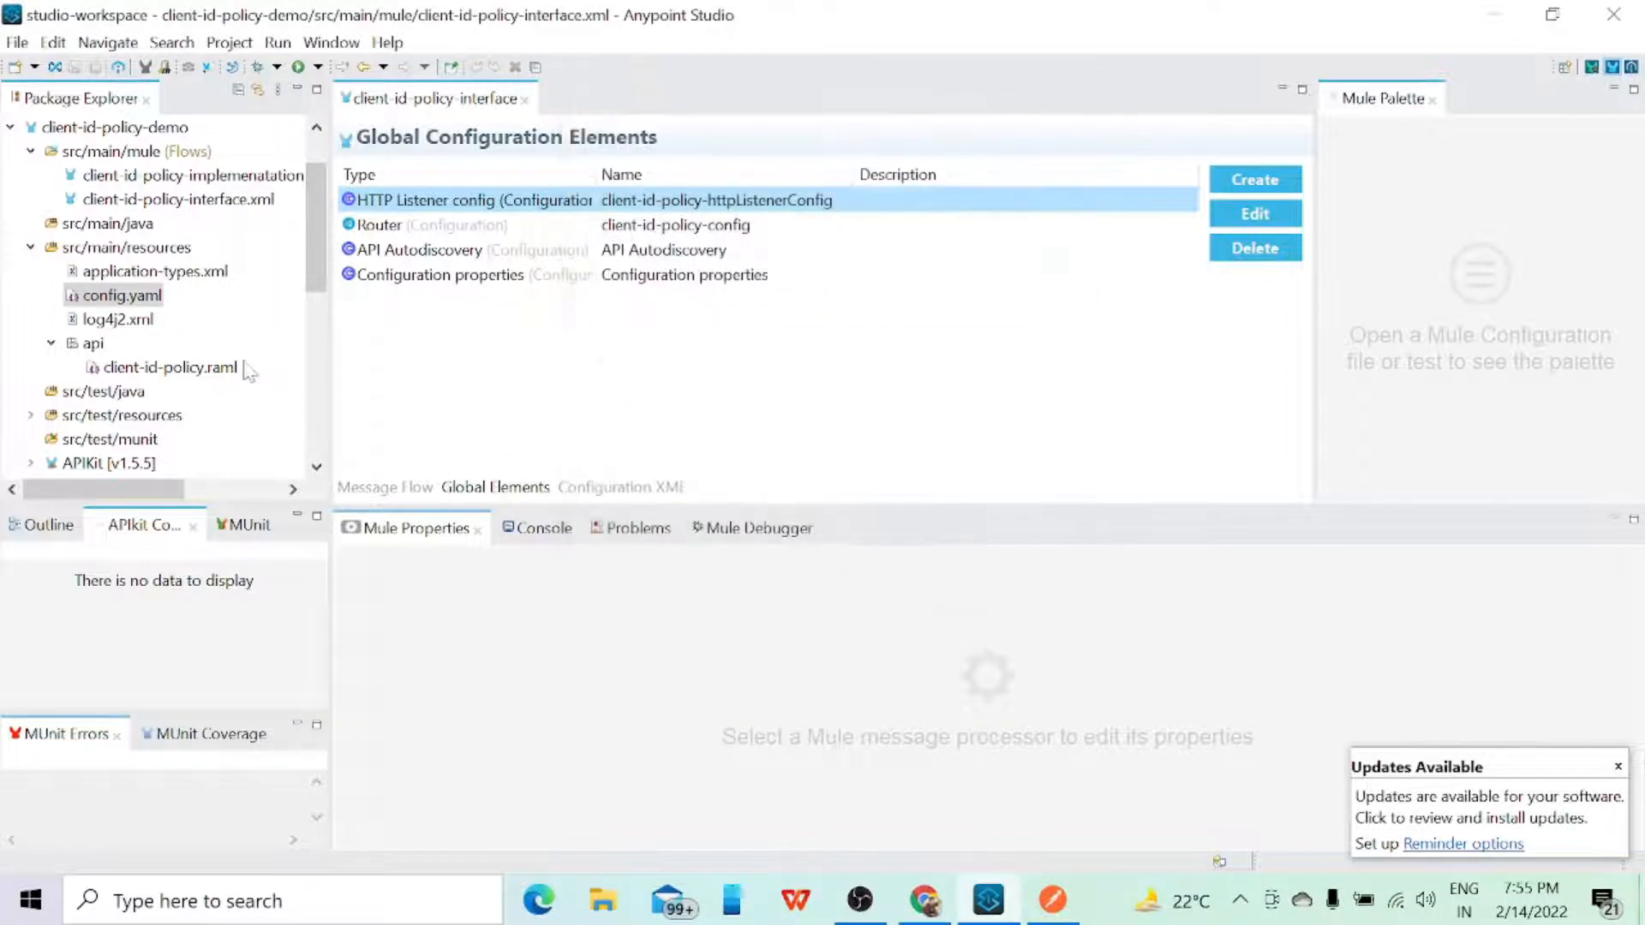
double_click(120, 297)
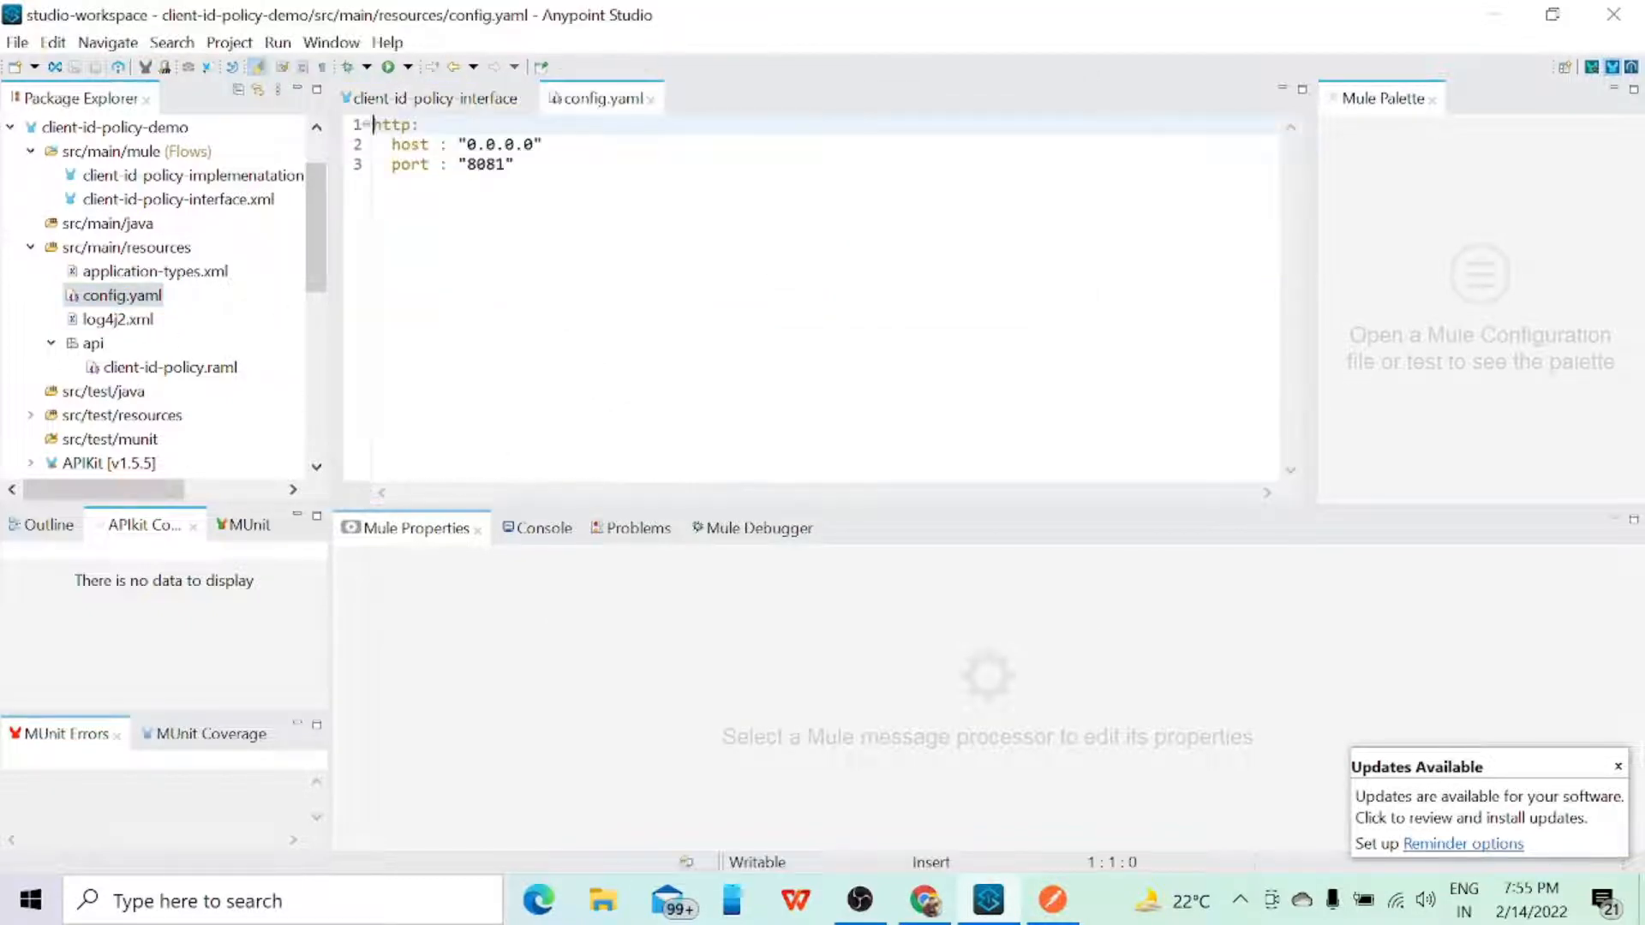
Step: Review the http host and port entries in config.yaml, close the file and show the interface file's message flow
drag(374, 126, 449, 143)
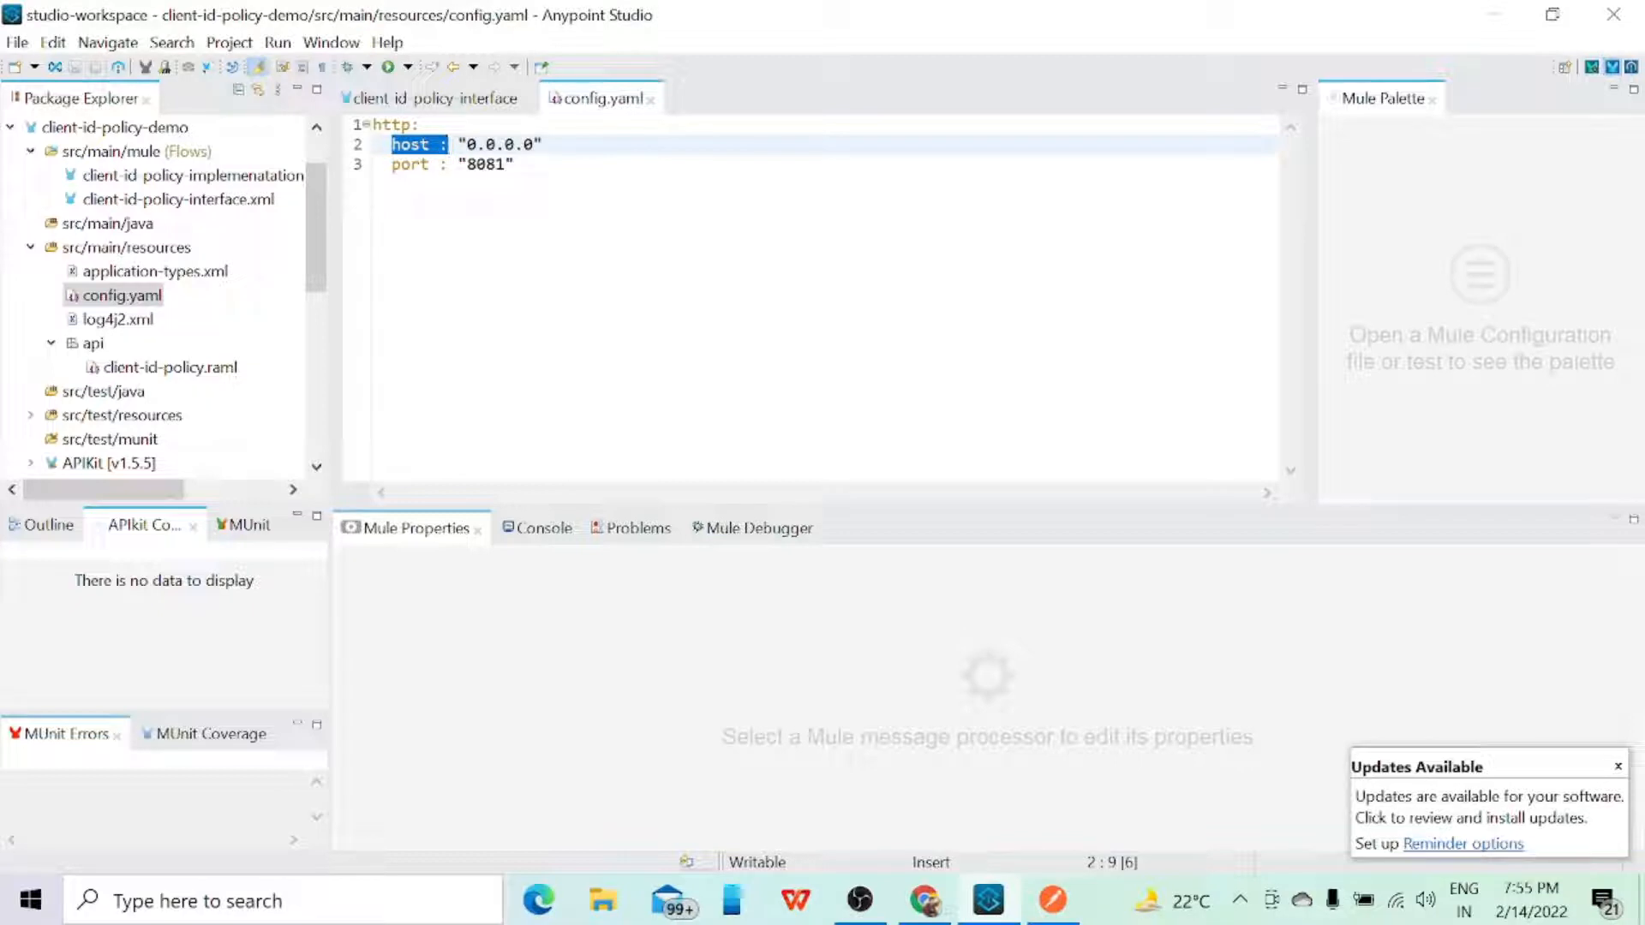
click(398, 144)
click(401, 165)
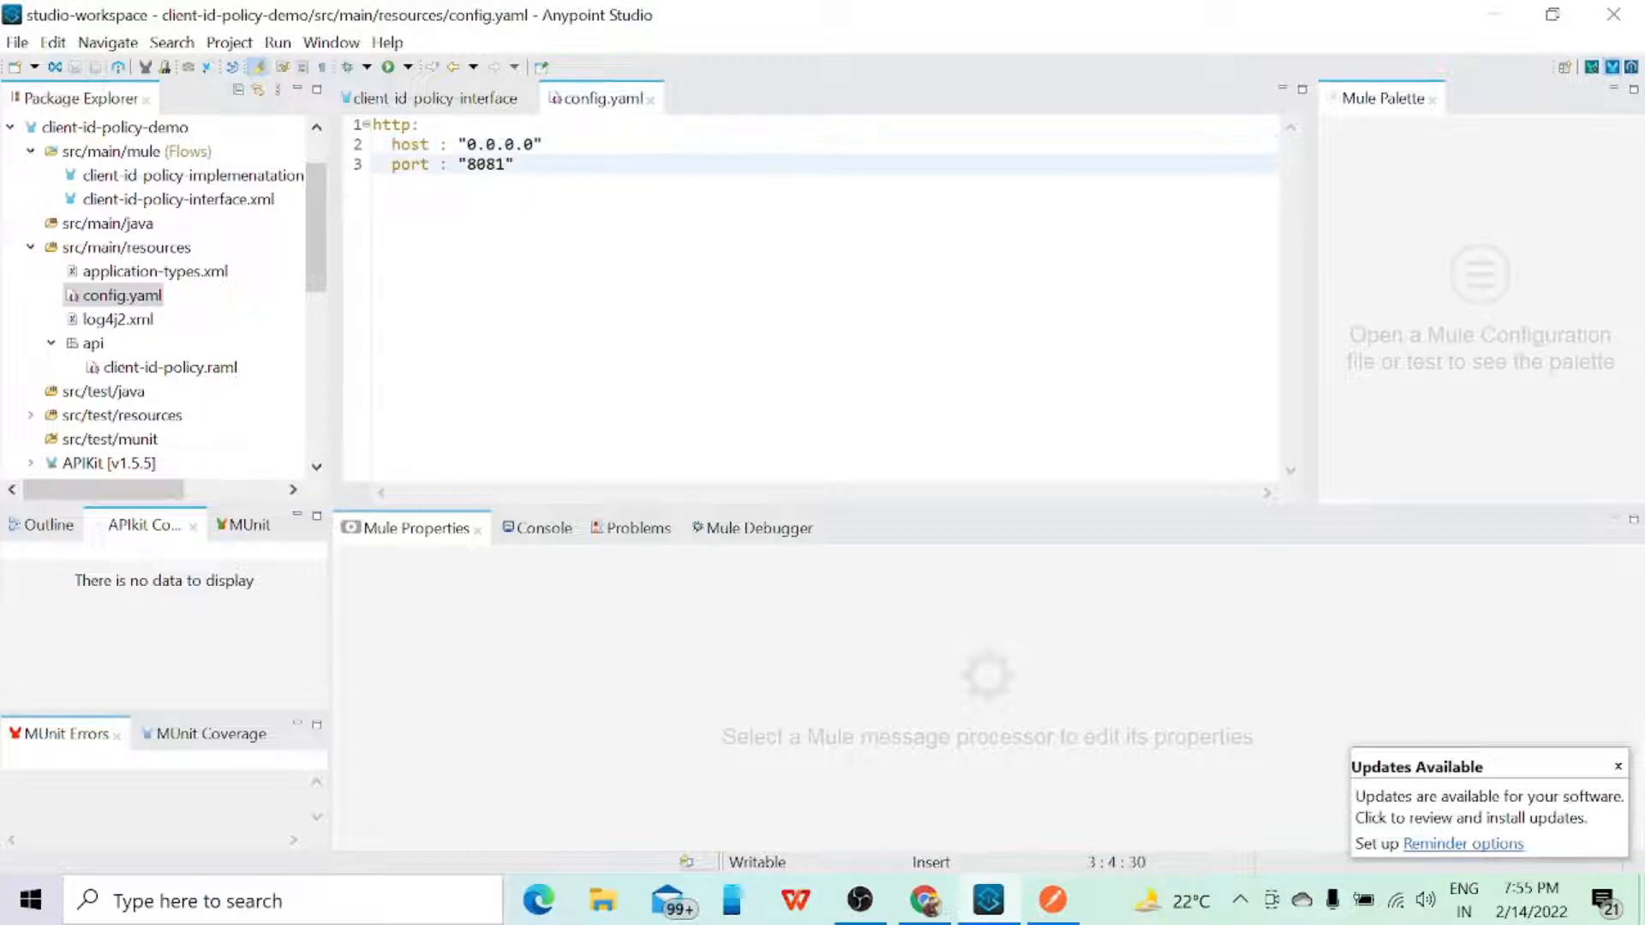
click(651, 99)
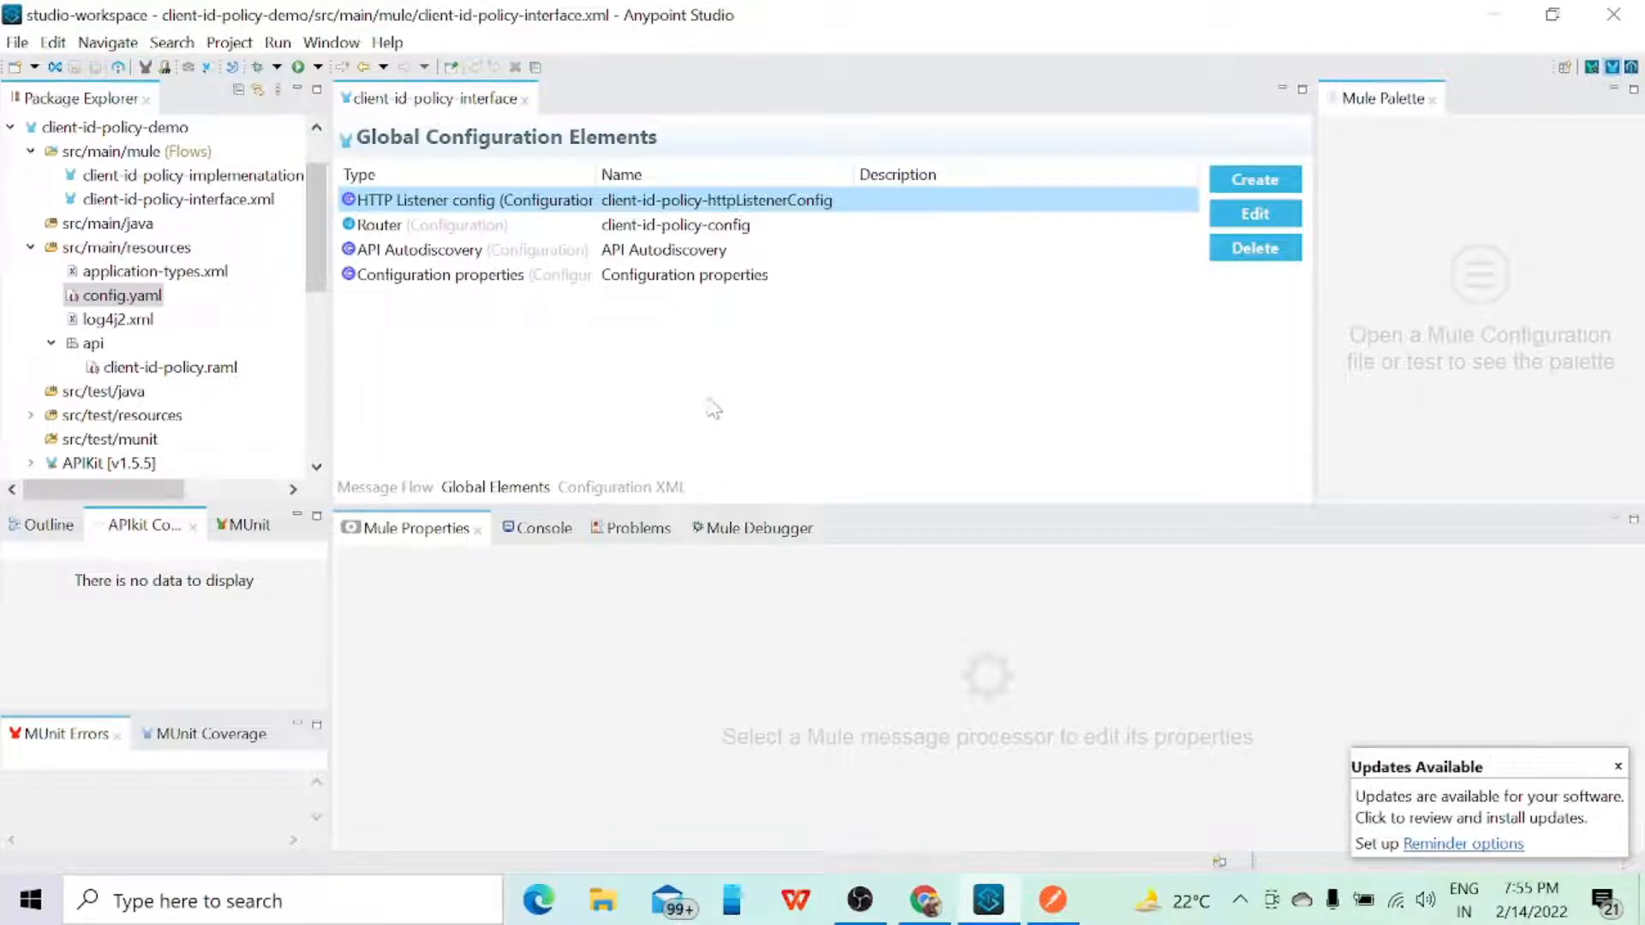
click(386, 488)
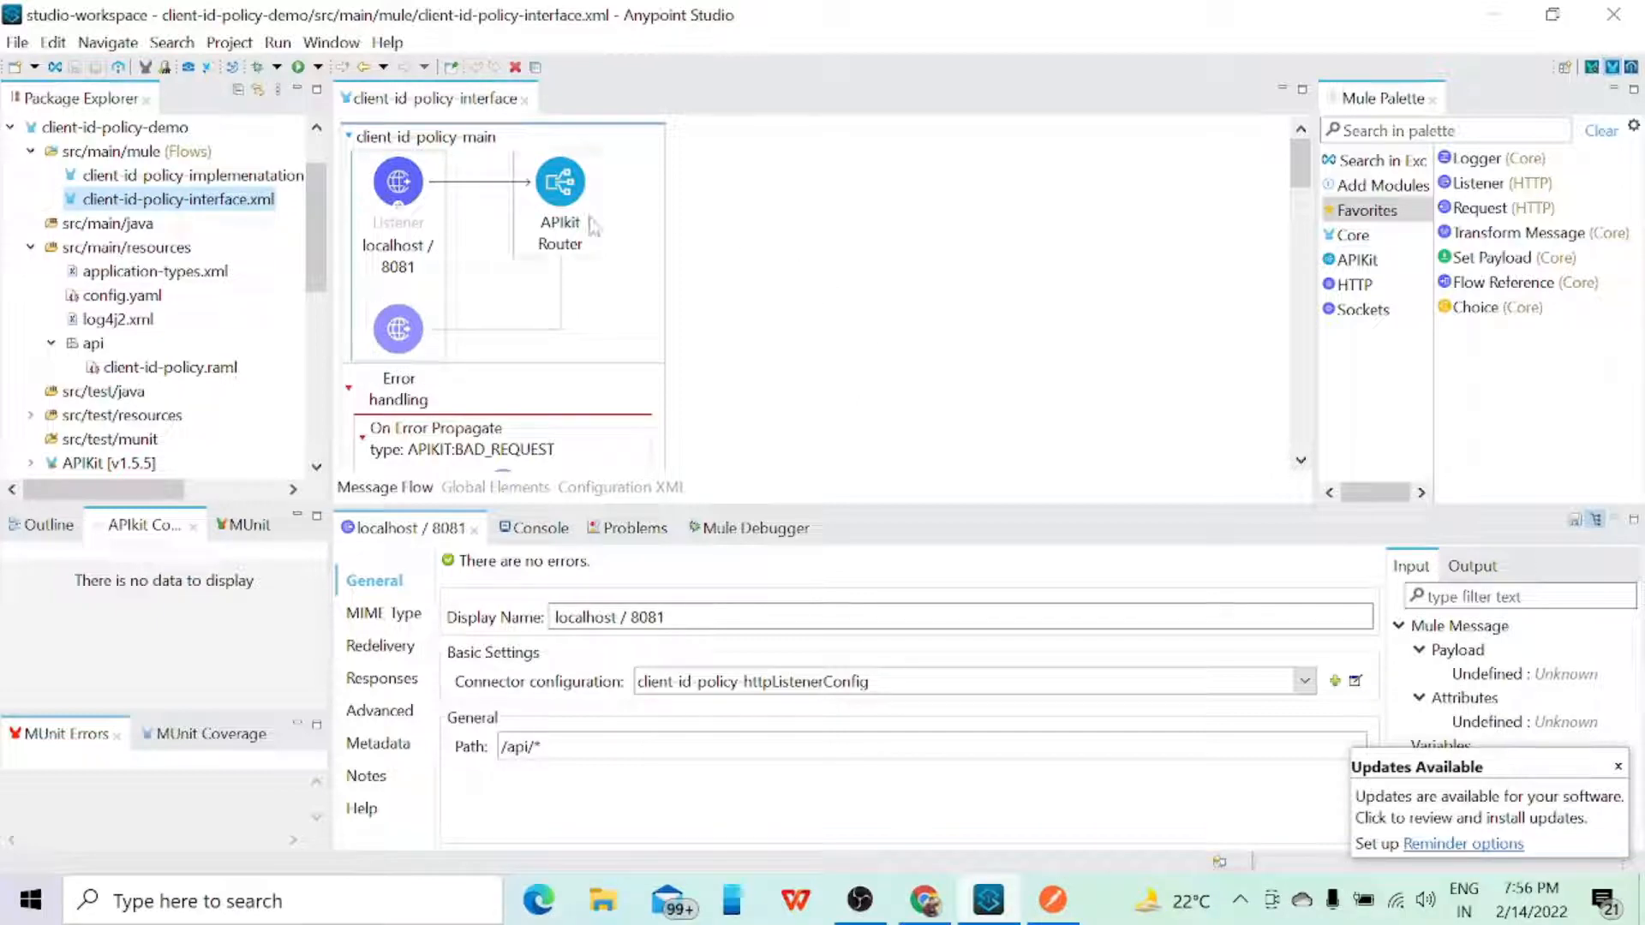
Step: Open the client-id-policy implementation flows and run project client-id-policy-demo, dismissing the software updates notice
double_click(256, 183)
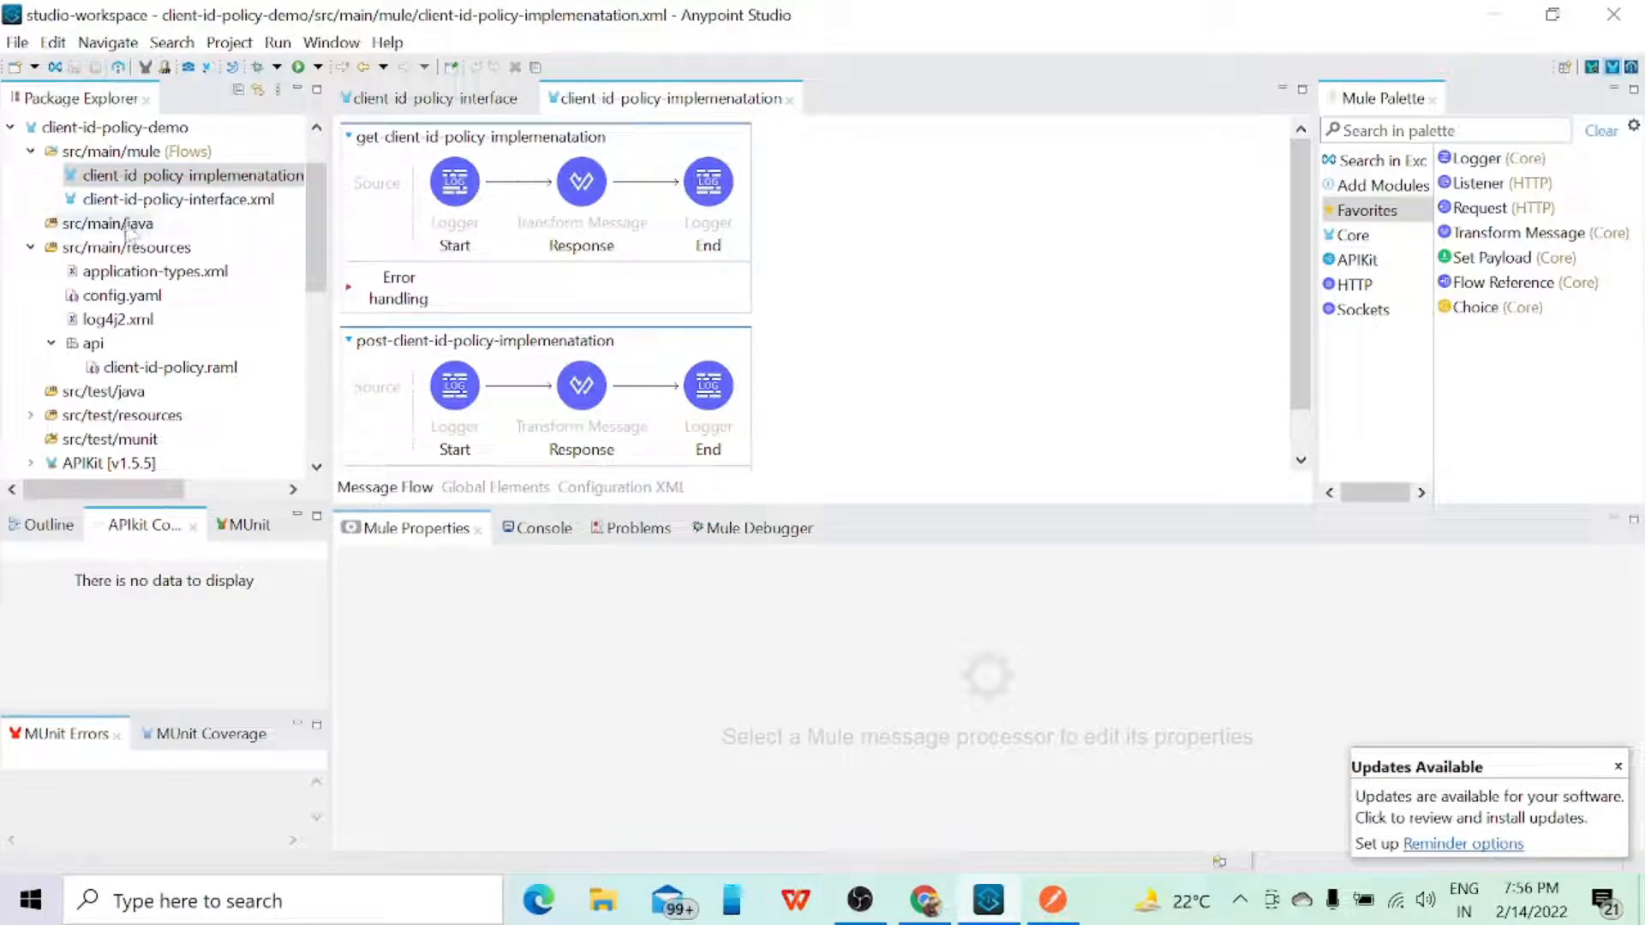
right_click(871, 266)
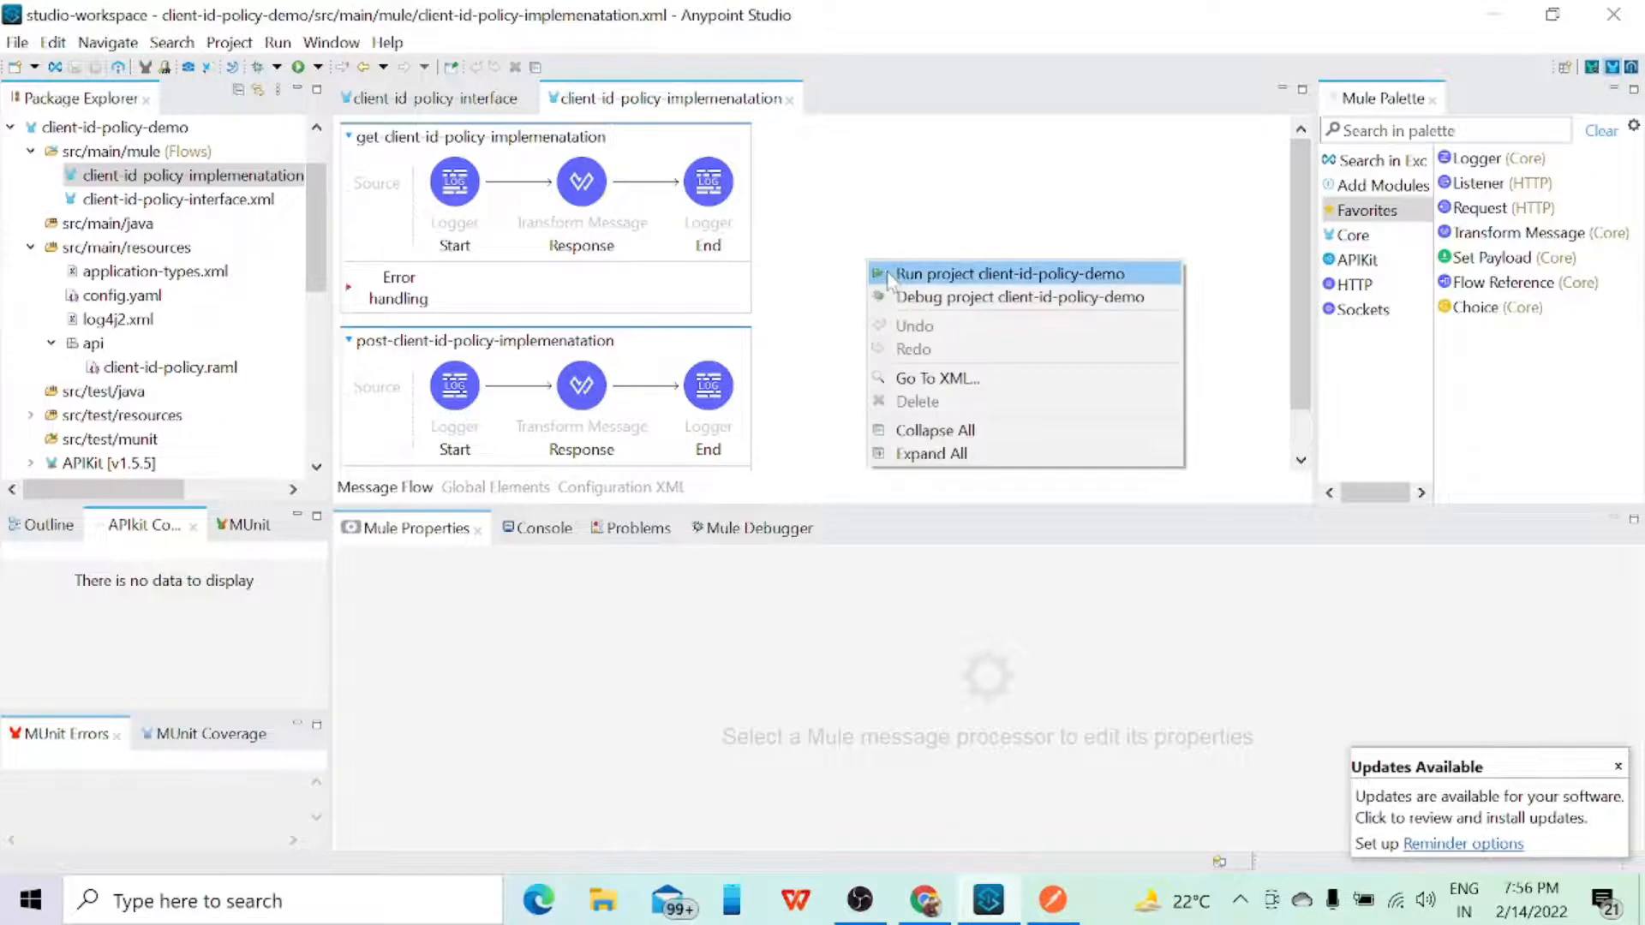
click(888, 276)
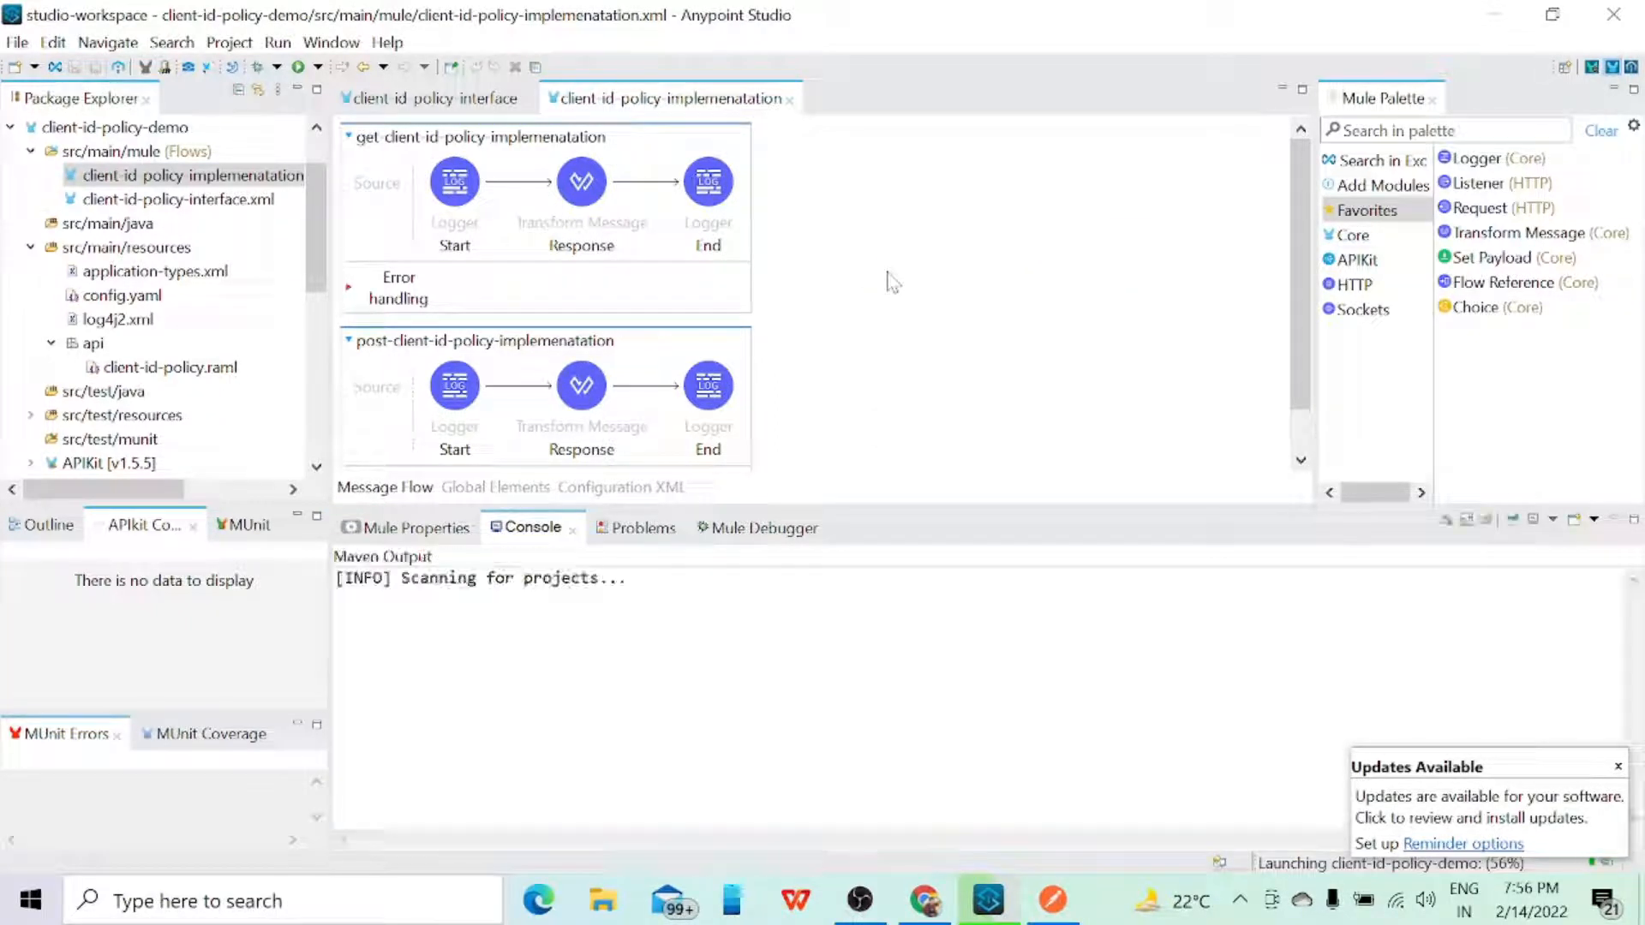
click(1618, 766)
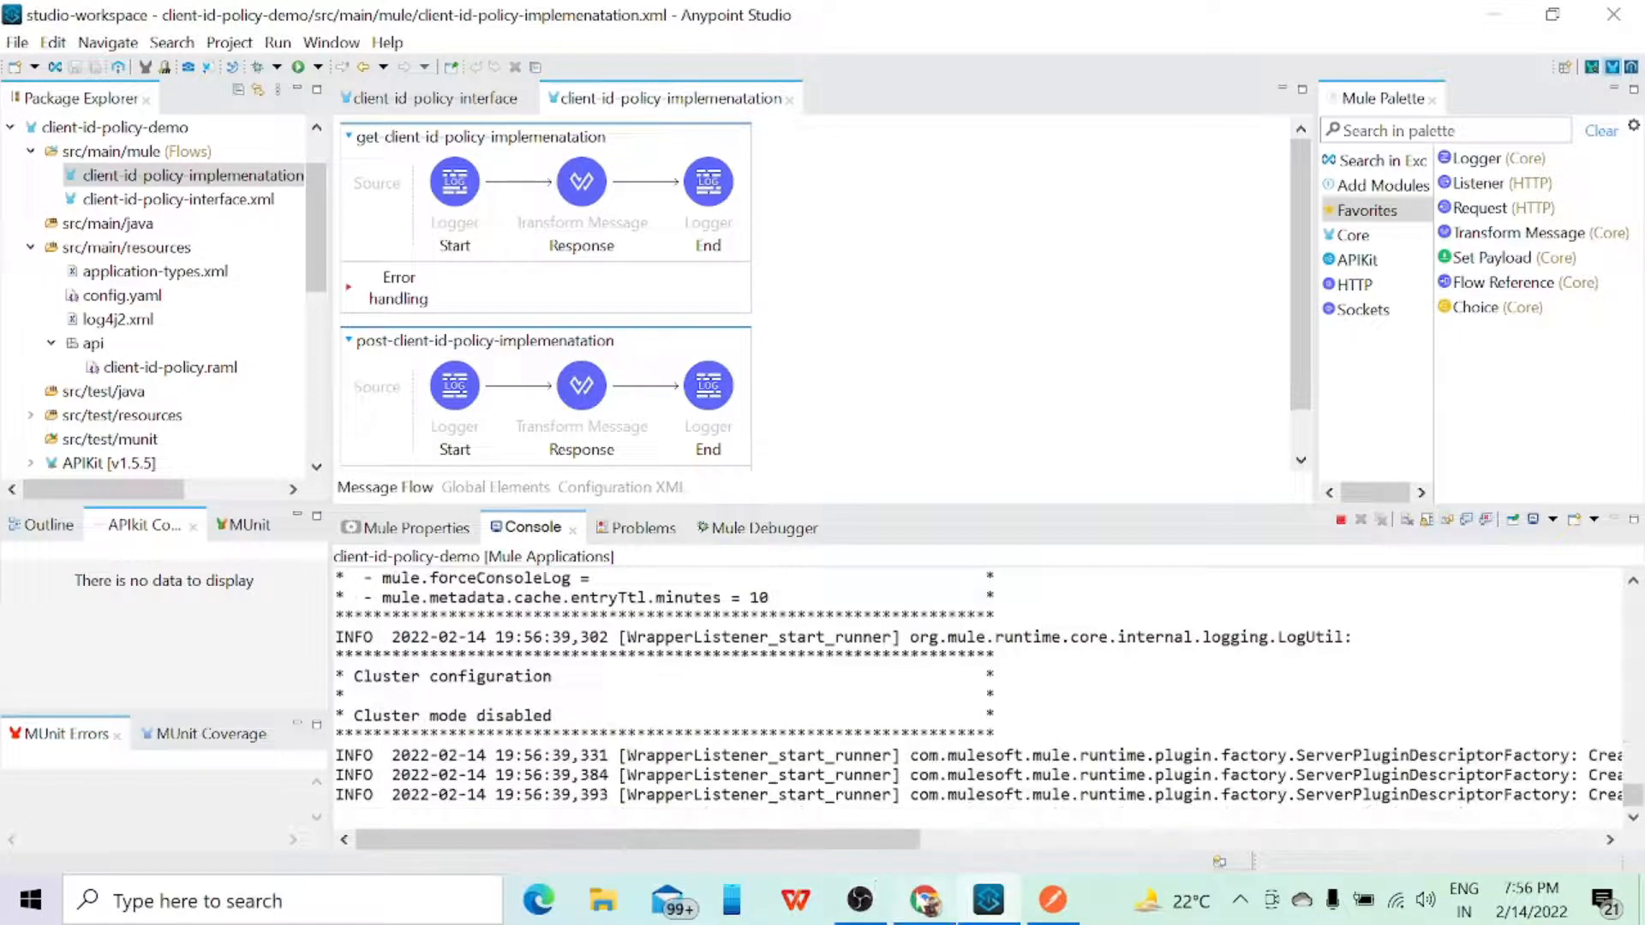
Step: Switch to Chrome and open Anypoint Platform's Access Management in a new browser tab
click(925, 904)
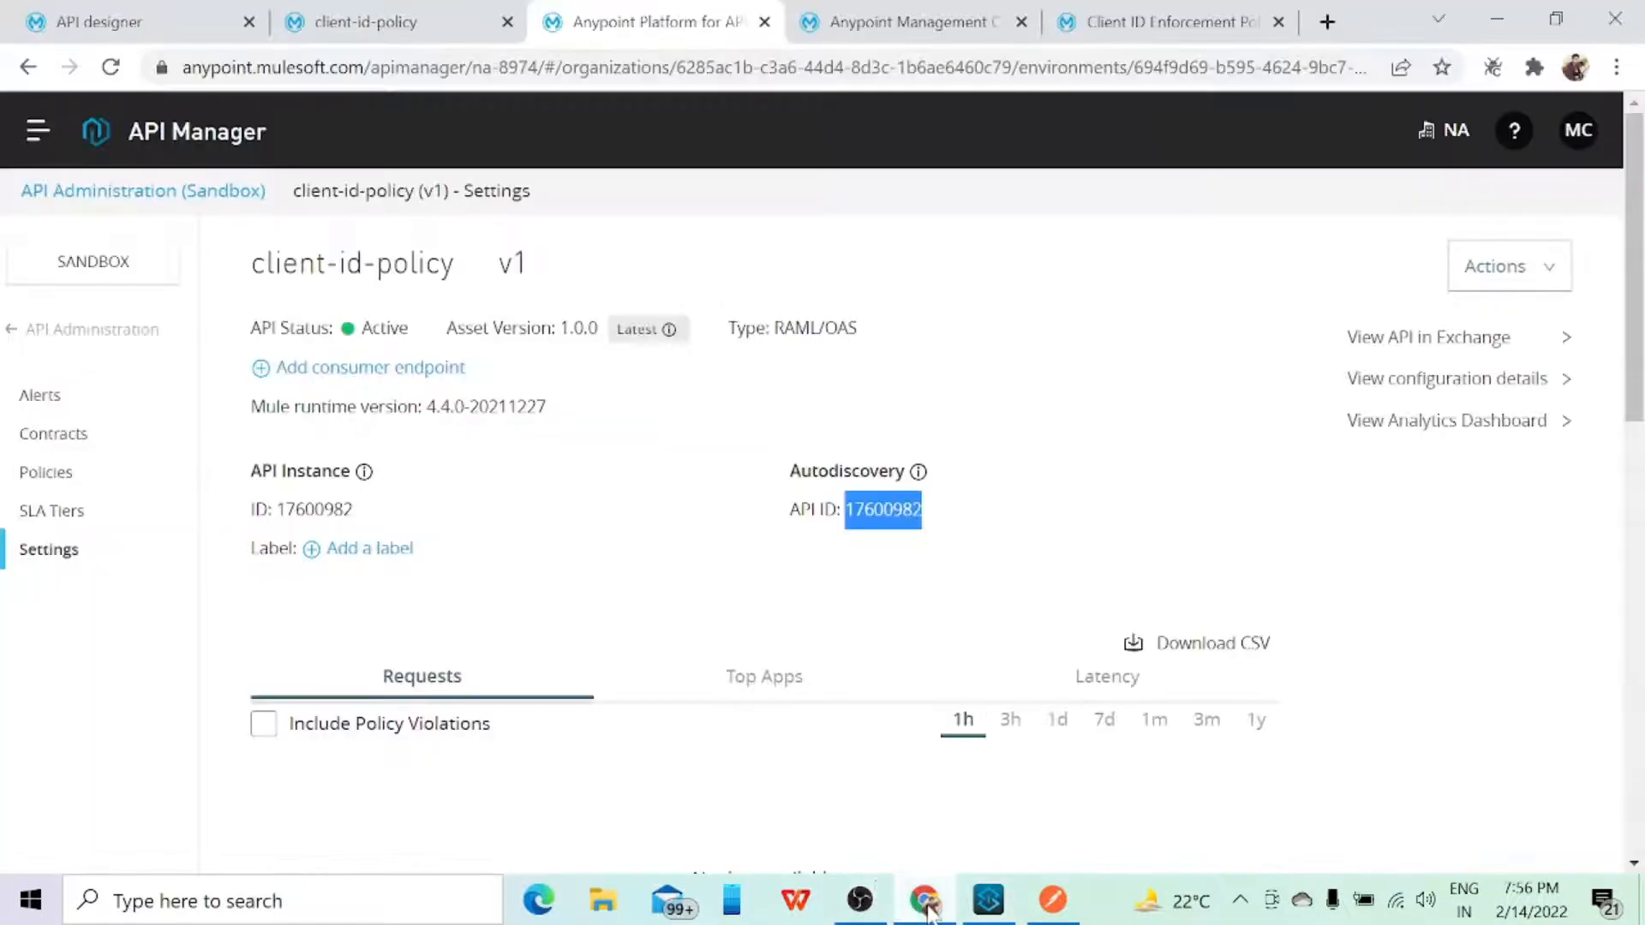
click(37, 134)
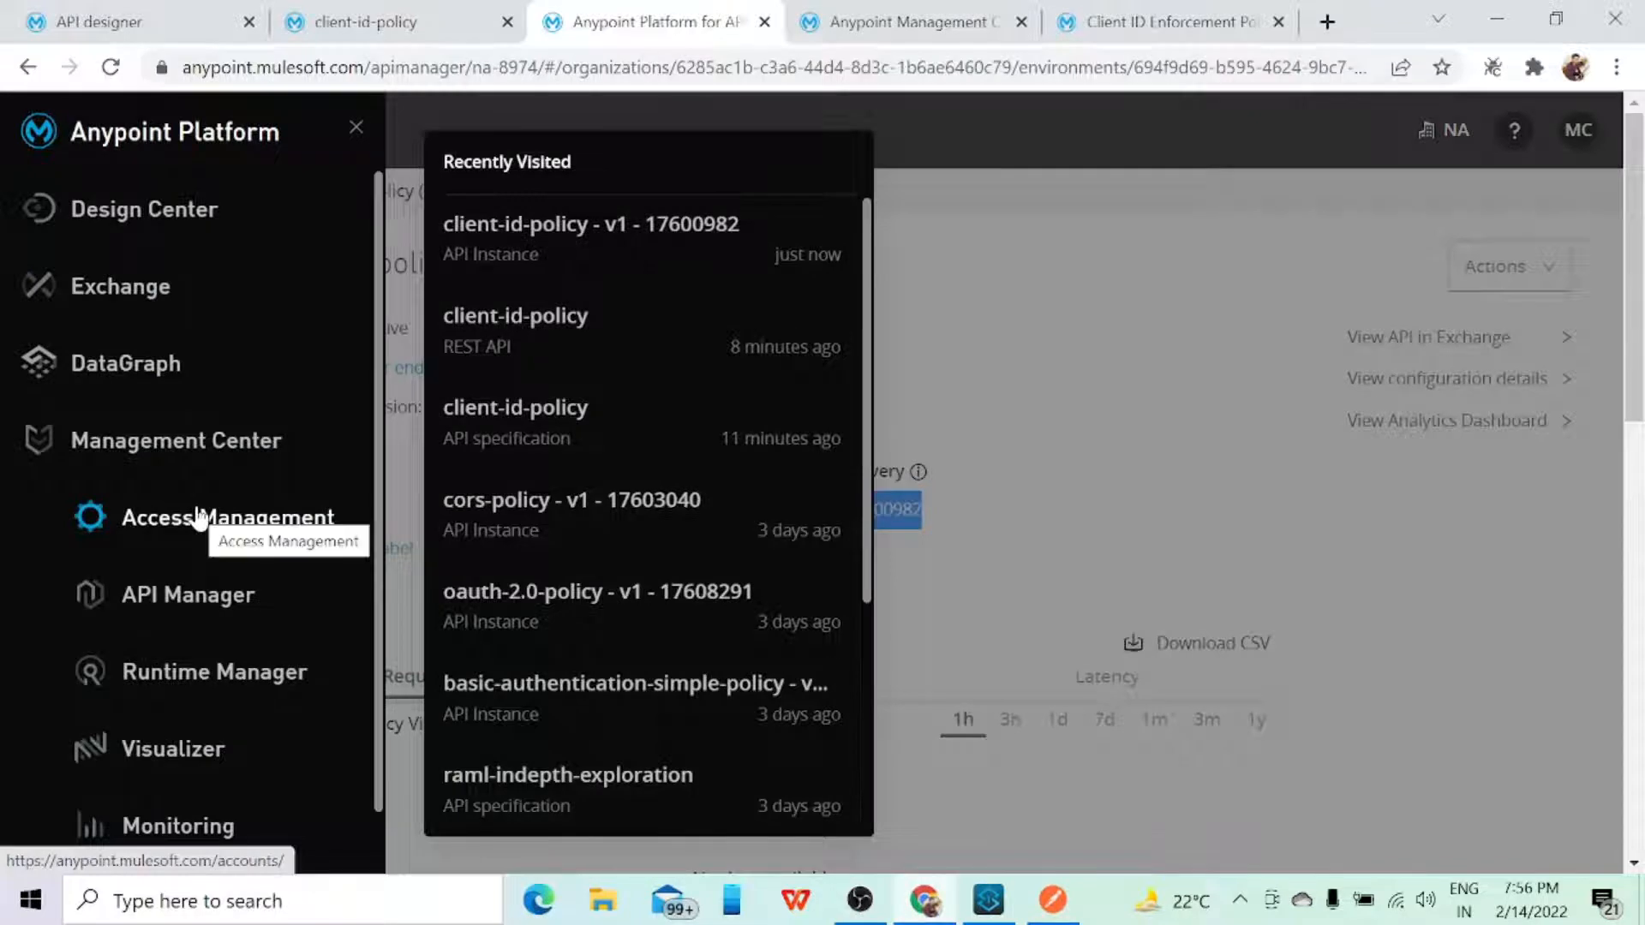
right_click(193, 515)
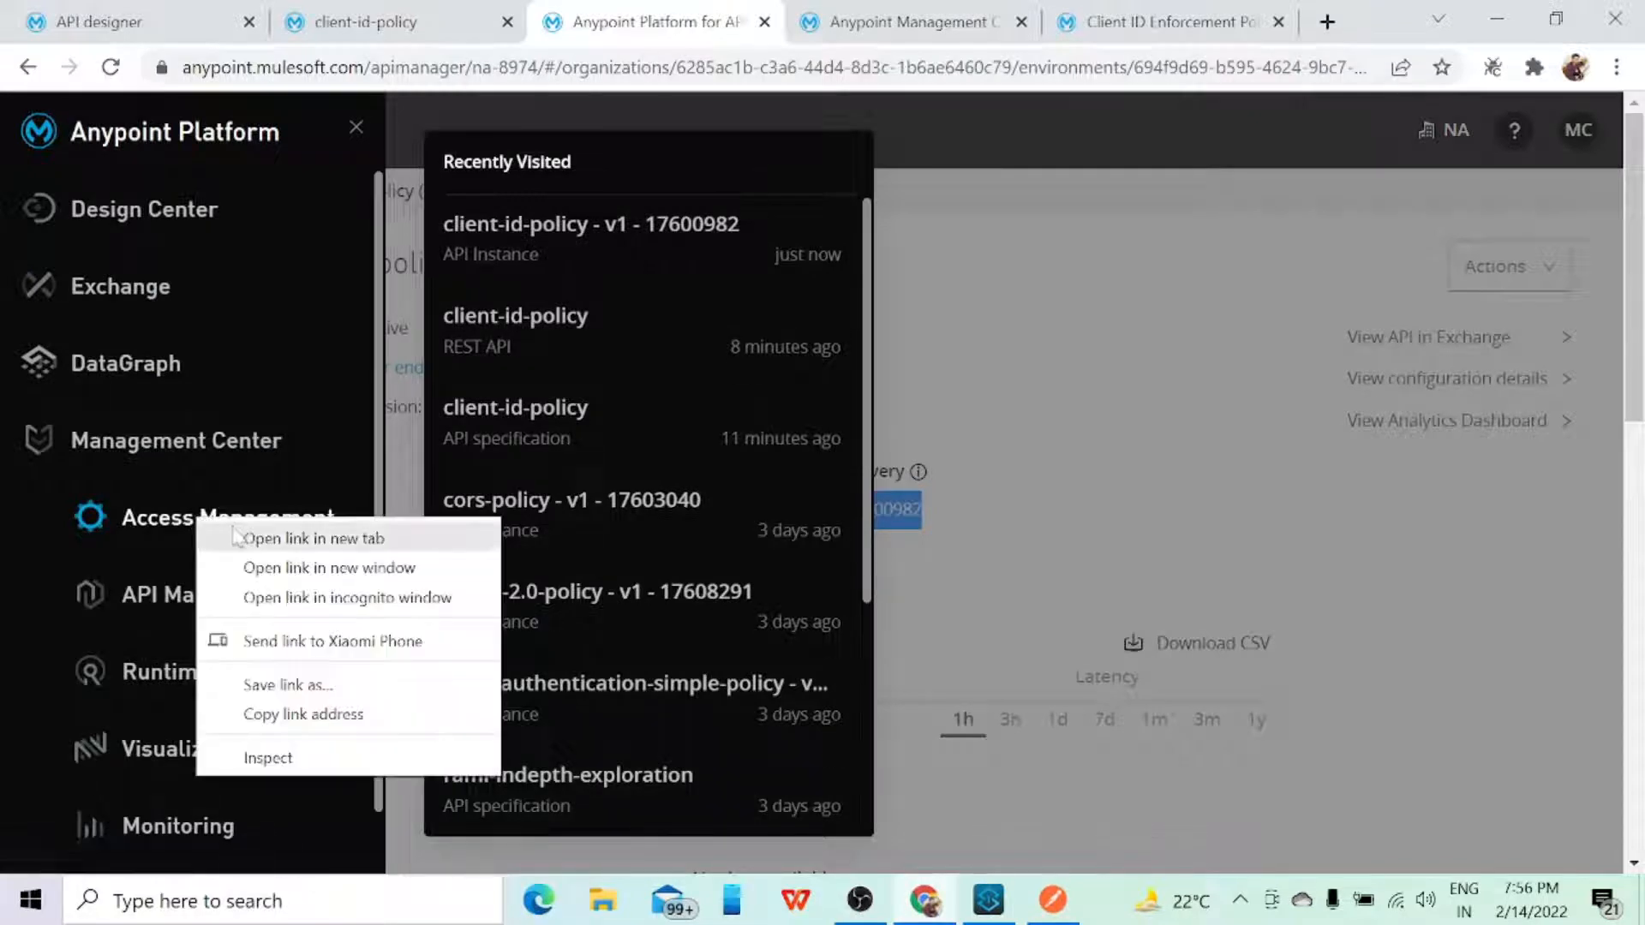
click(245, 535)
click(1002, 21)
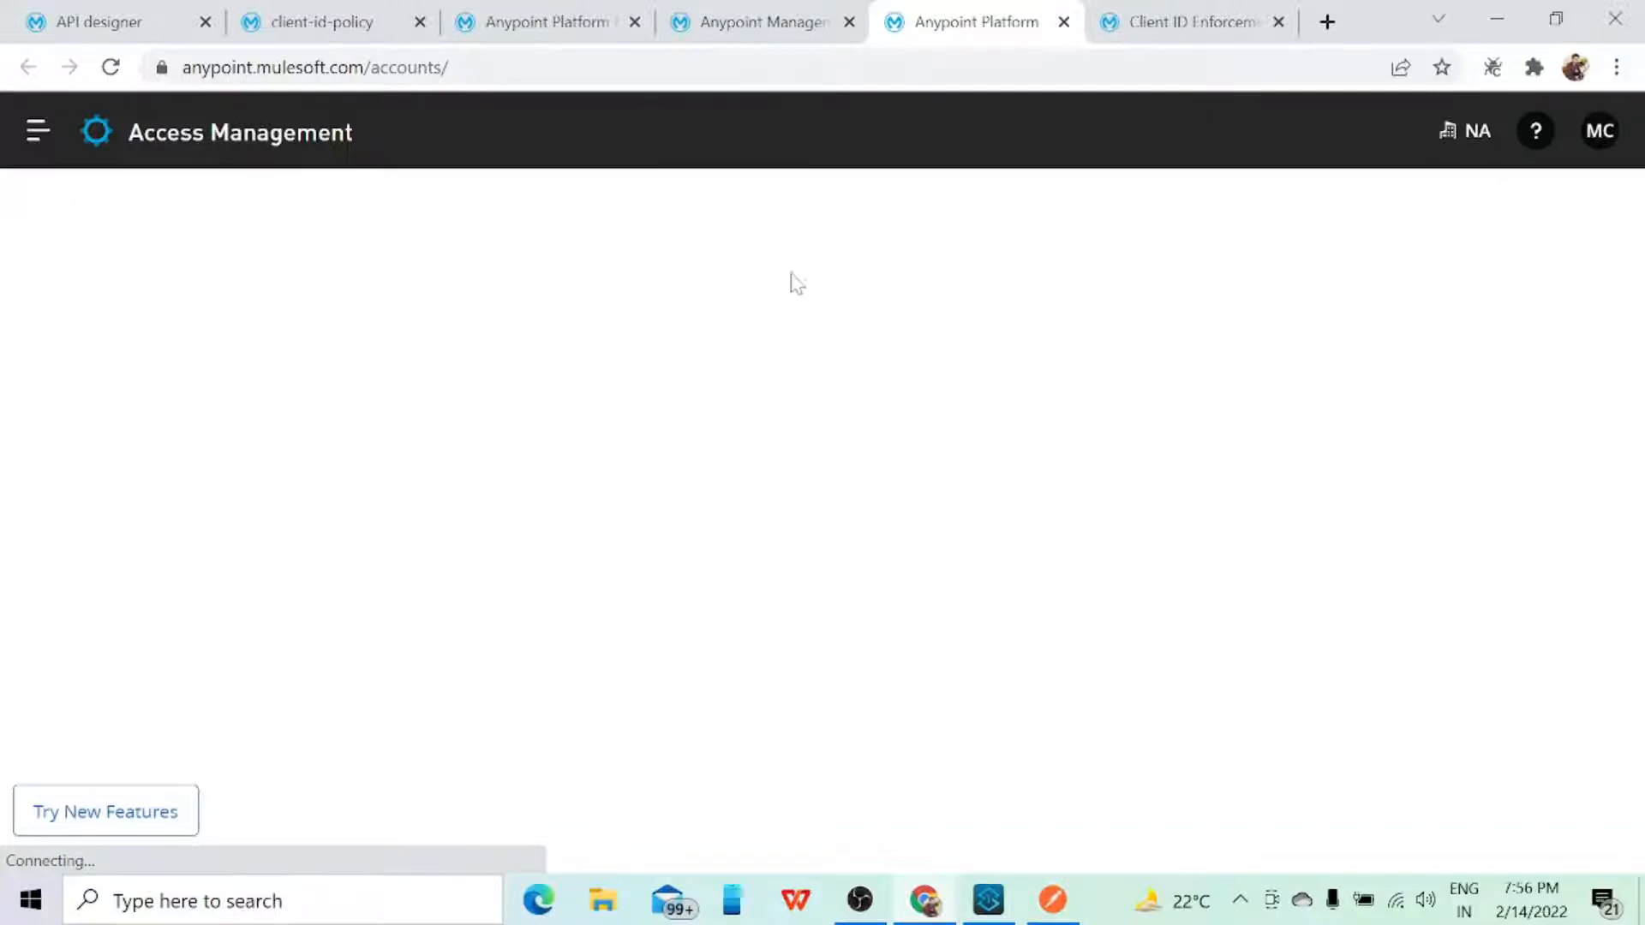
Step: Check the available environments in Runtime Manager, cancel switching and go back to the applications list
click(752, 39)
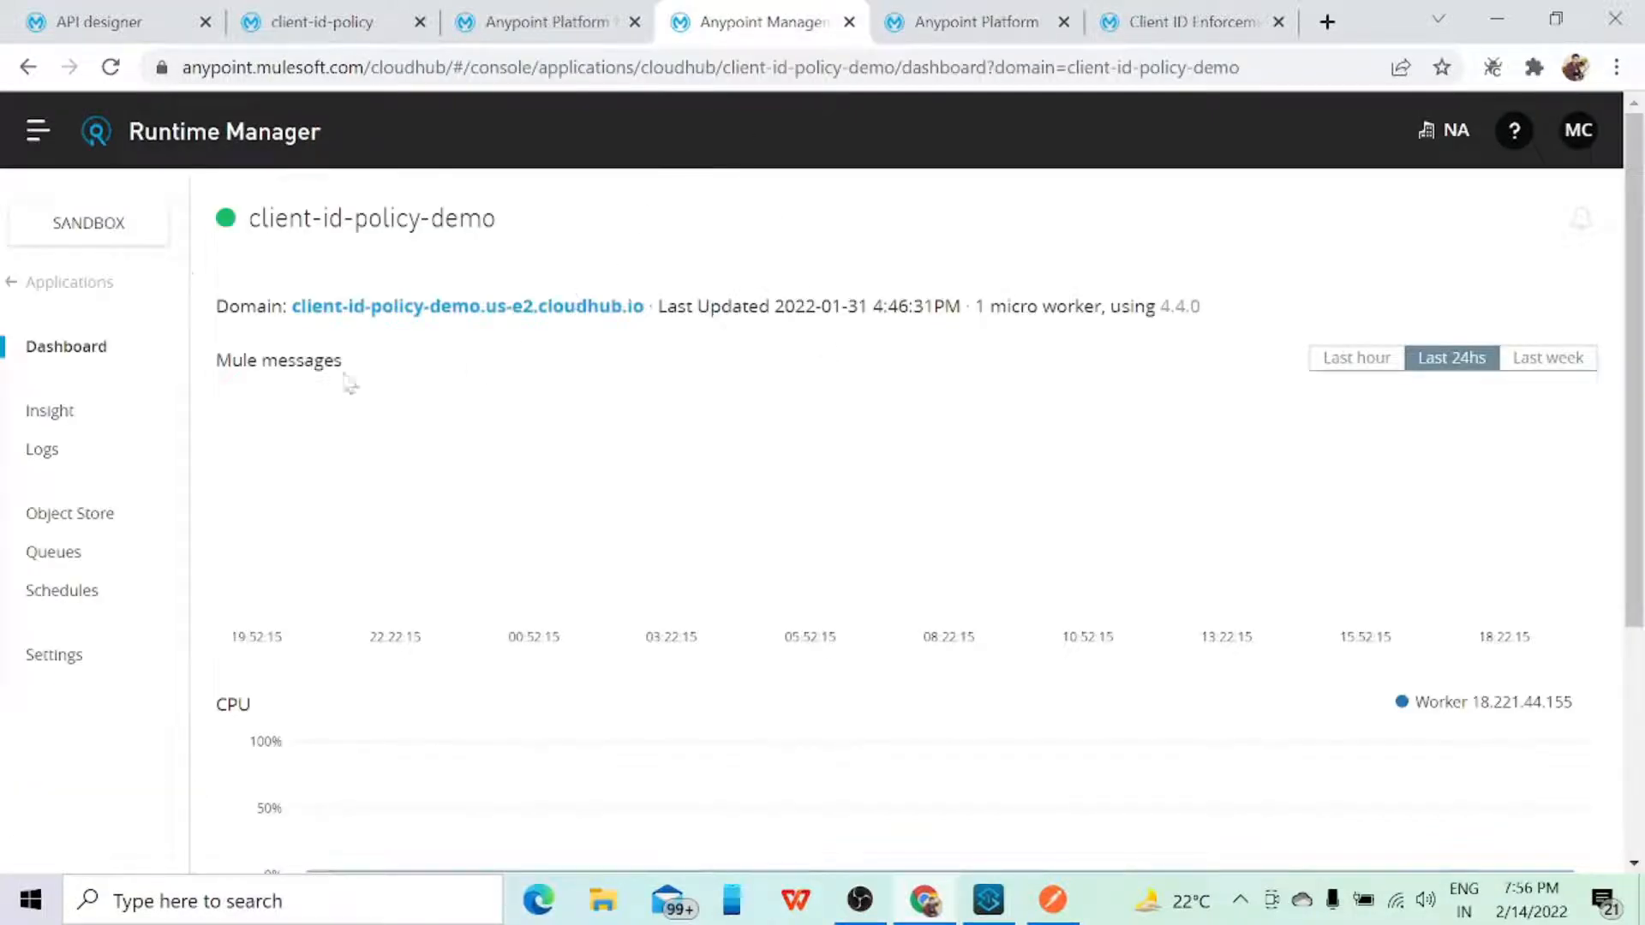
click(120, 224)
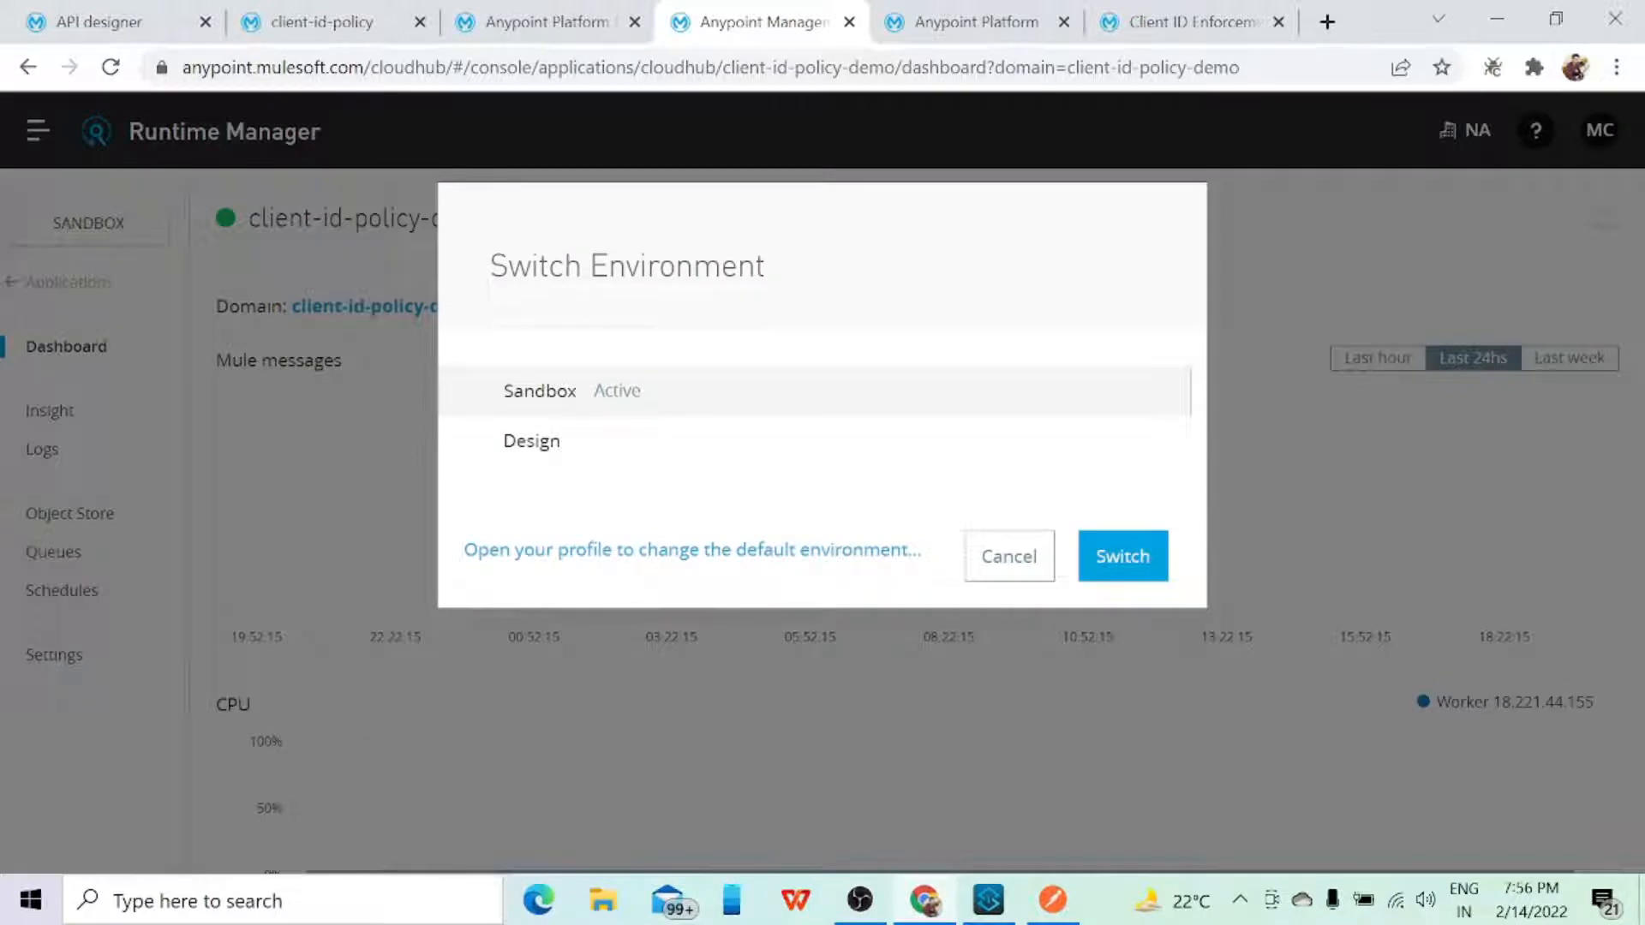
click(975, 573)
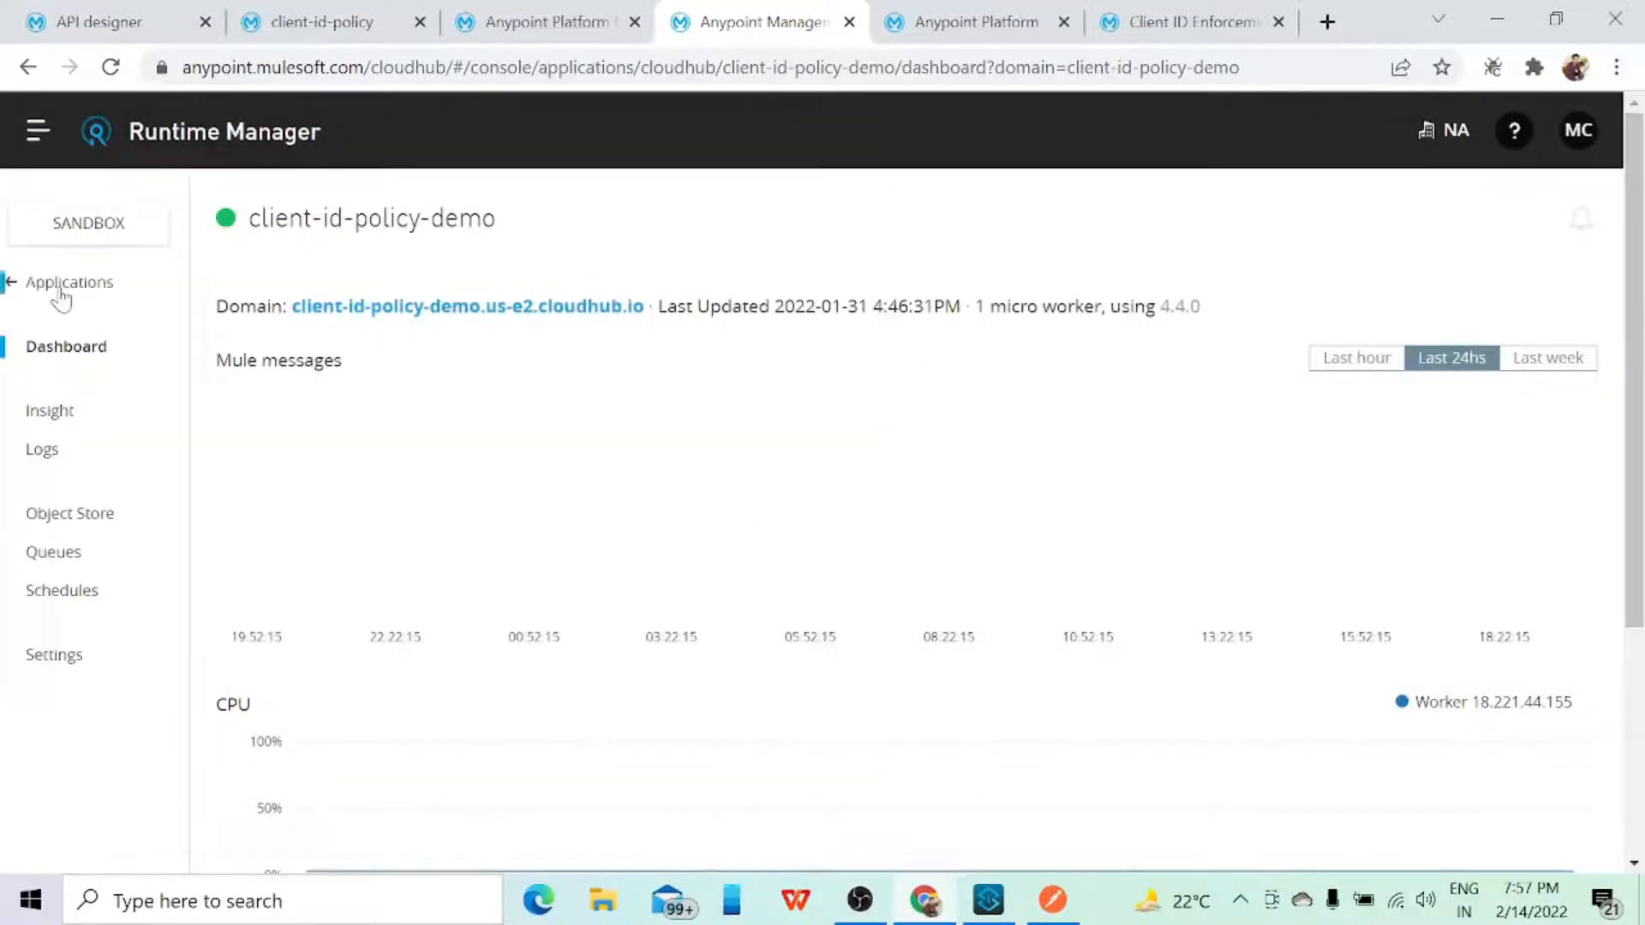
click(62, 287)
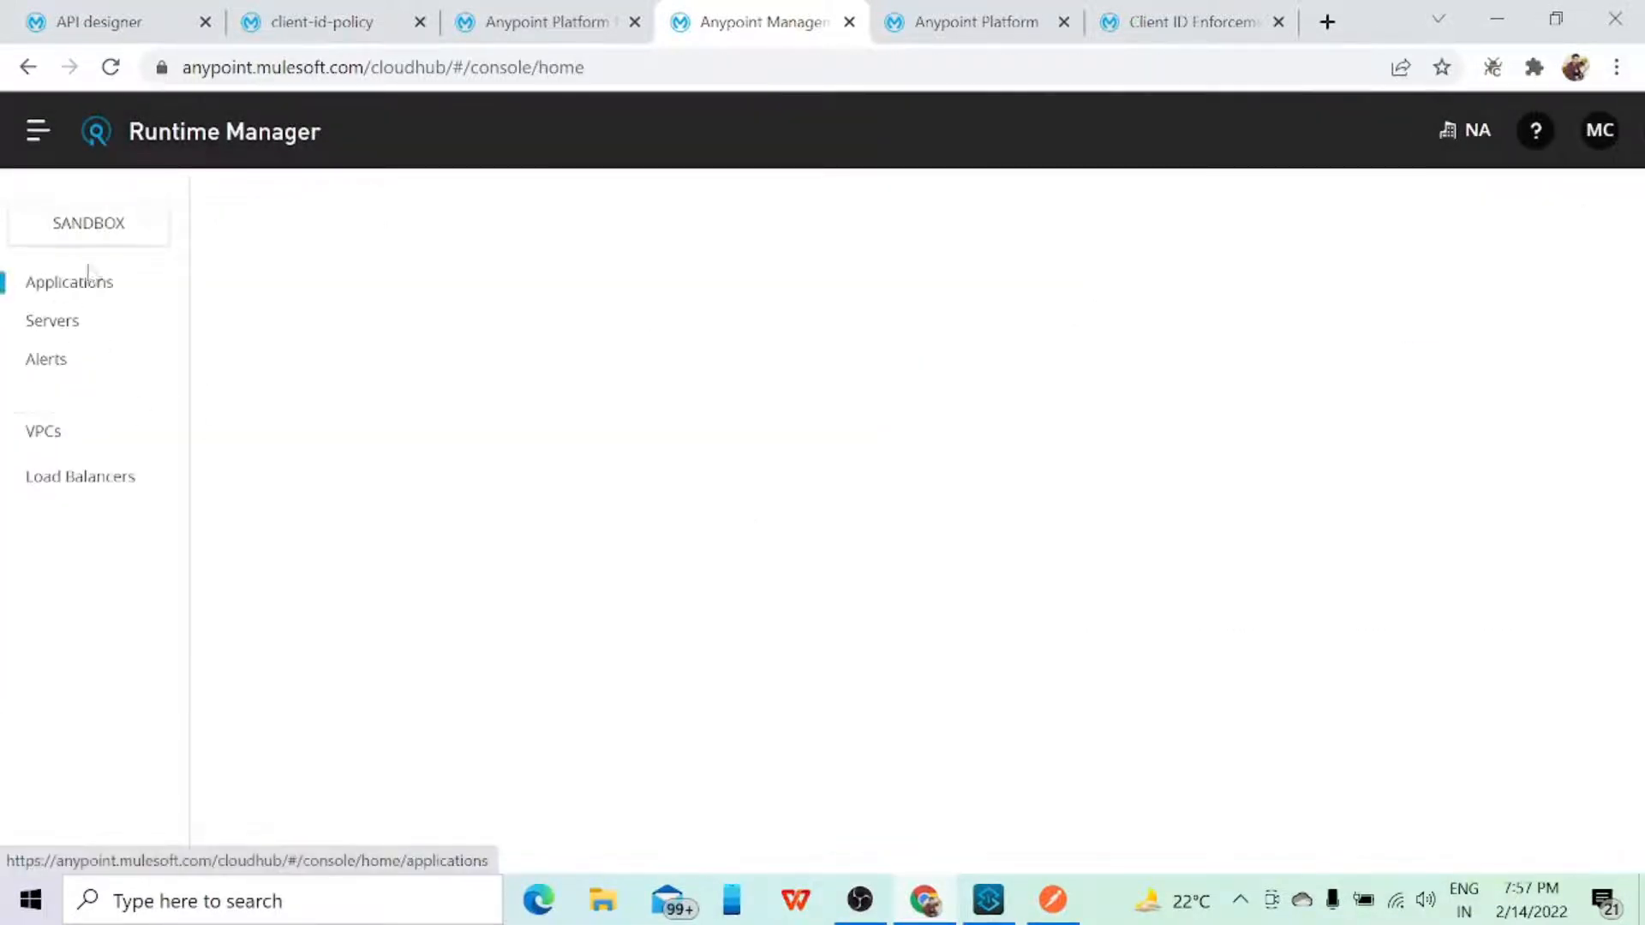
Step: Open the Sandbox environment's details from the Environments list in Access Management
click(1034, 13)
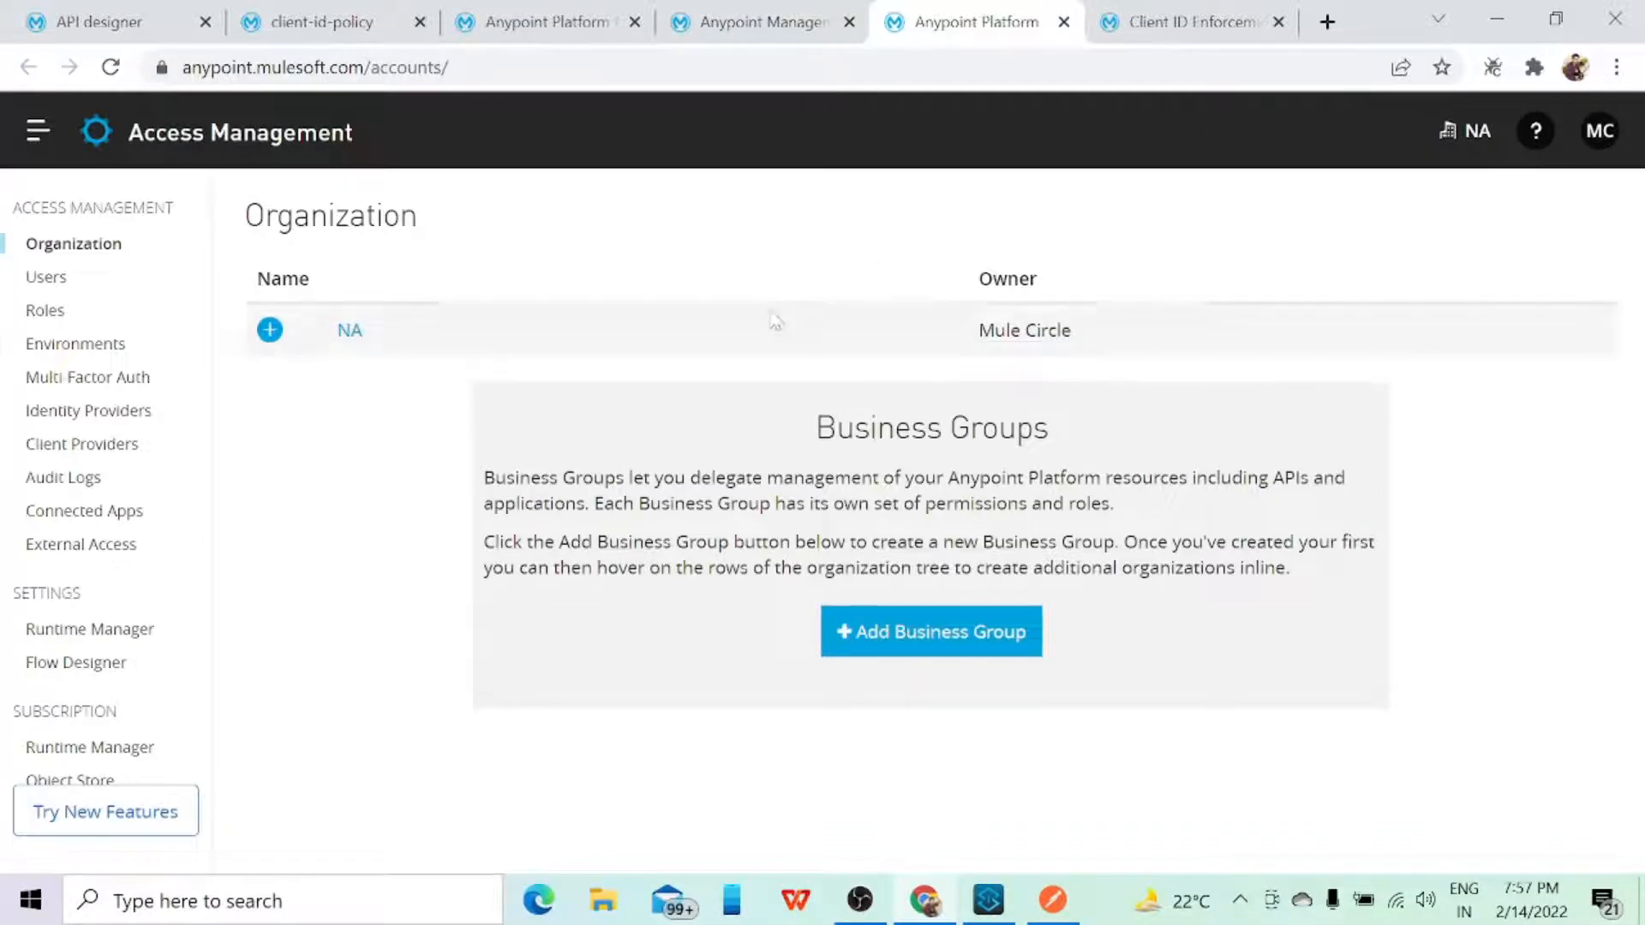
click(95, 347)
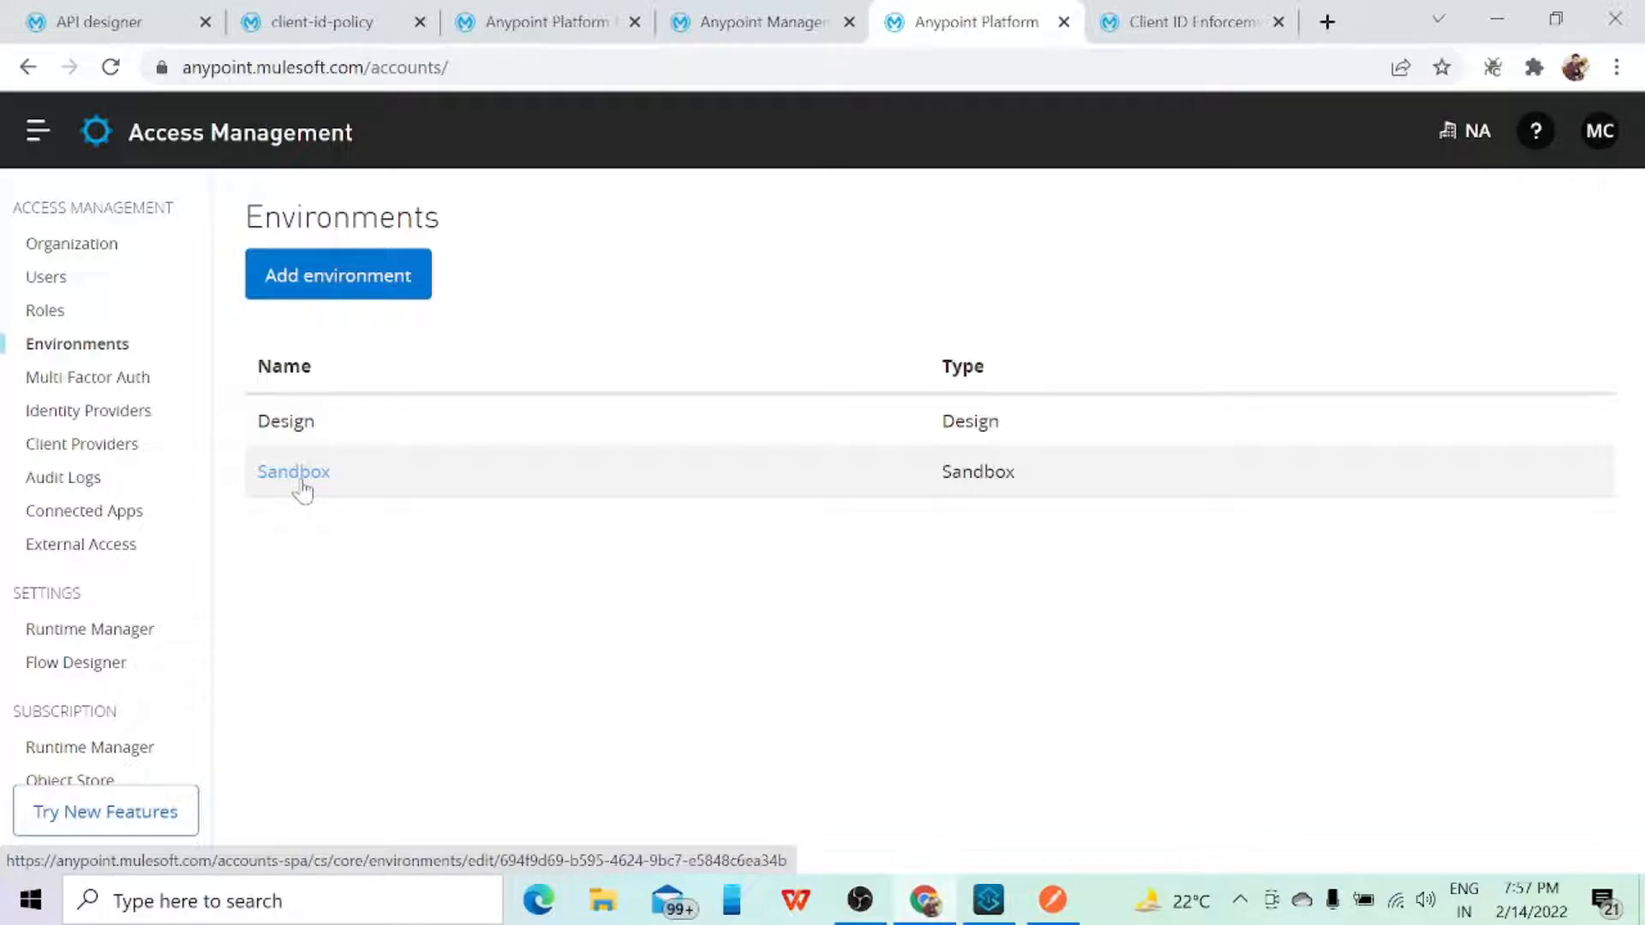
click(300, 476)
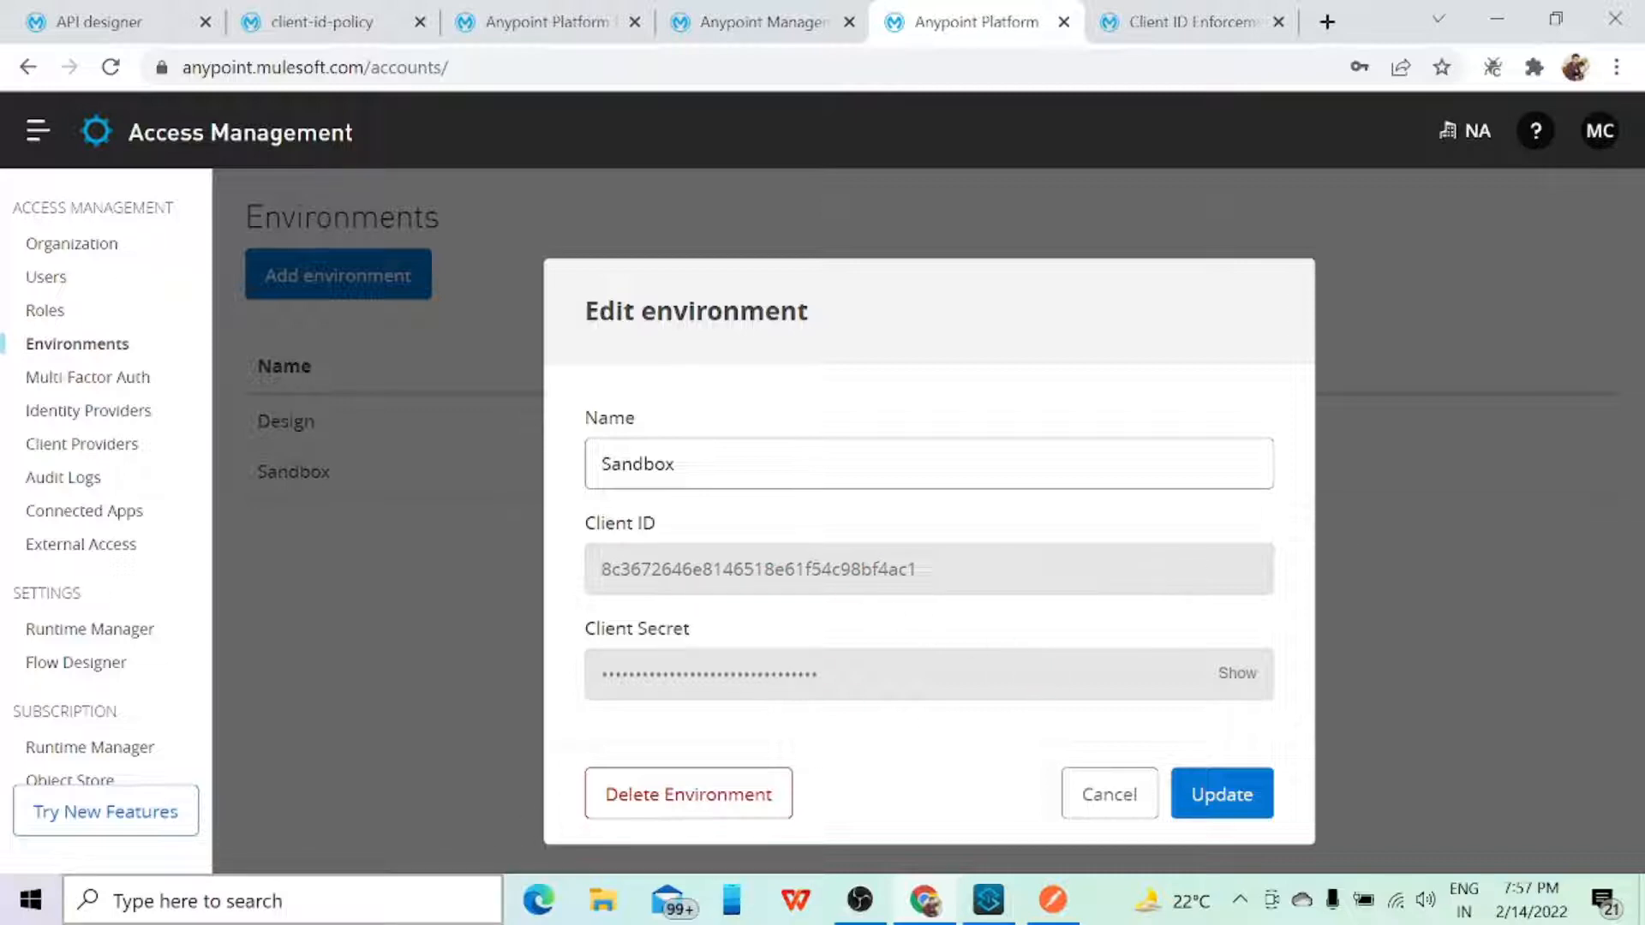
Step: Launch Notepad++, decline its update and create a blank document, checking the Sandbox client ID field in Chrome
click(430, 912)
text(note)
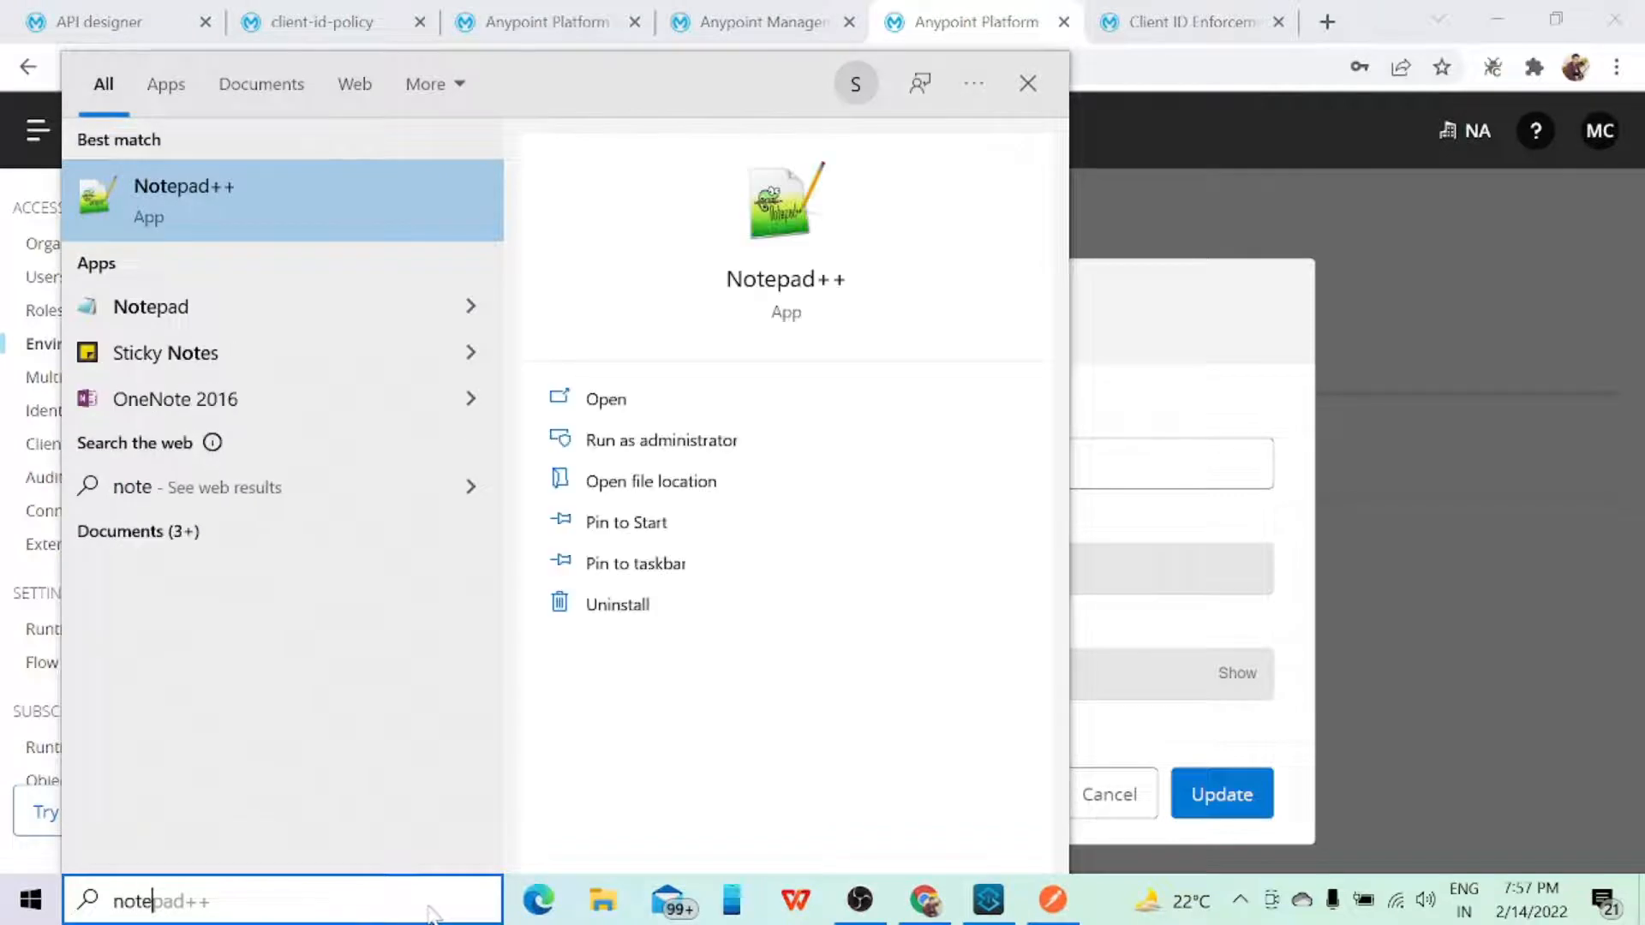
key(Return)
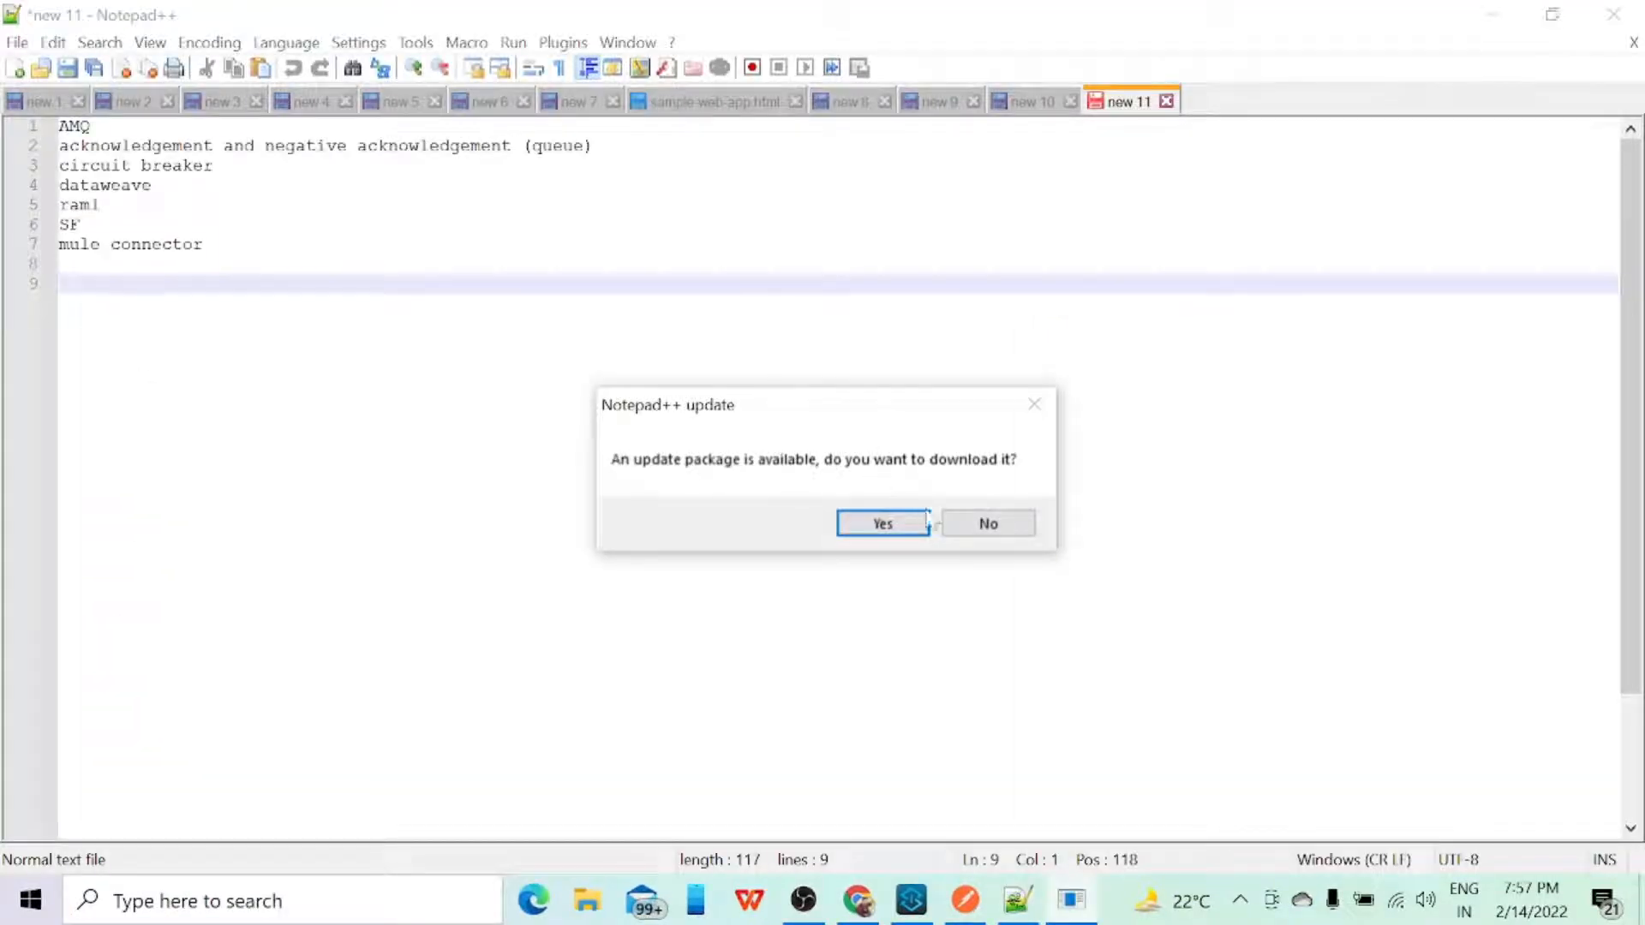
click(988, 523)
double_click(1194, 104)
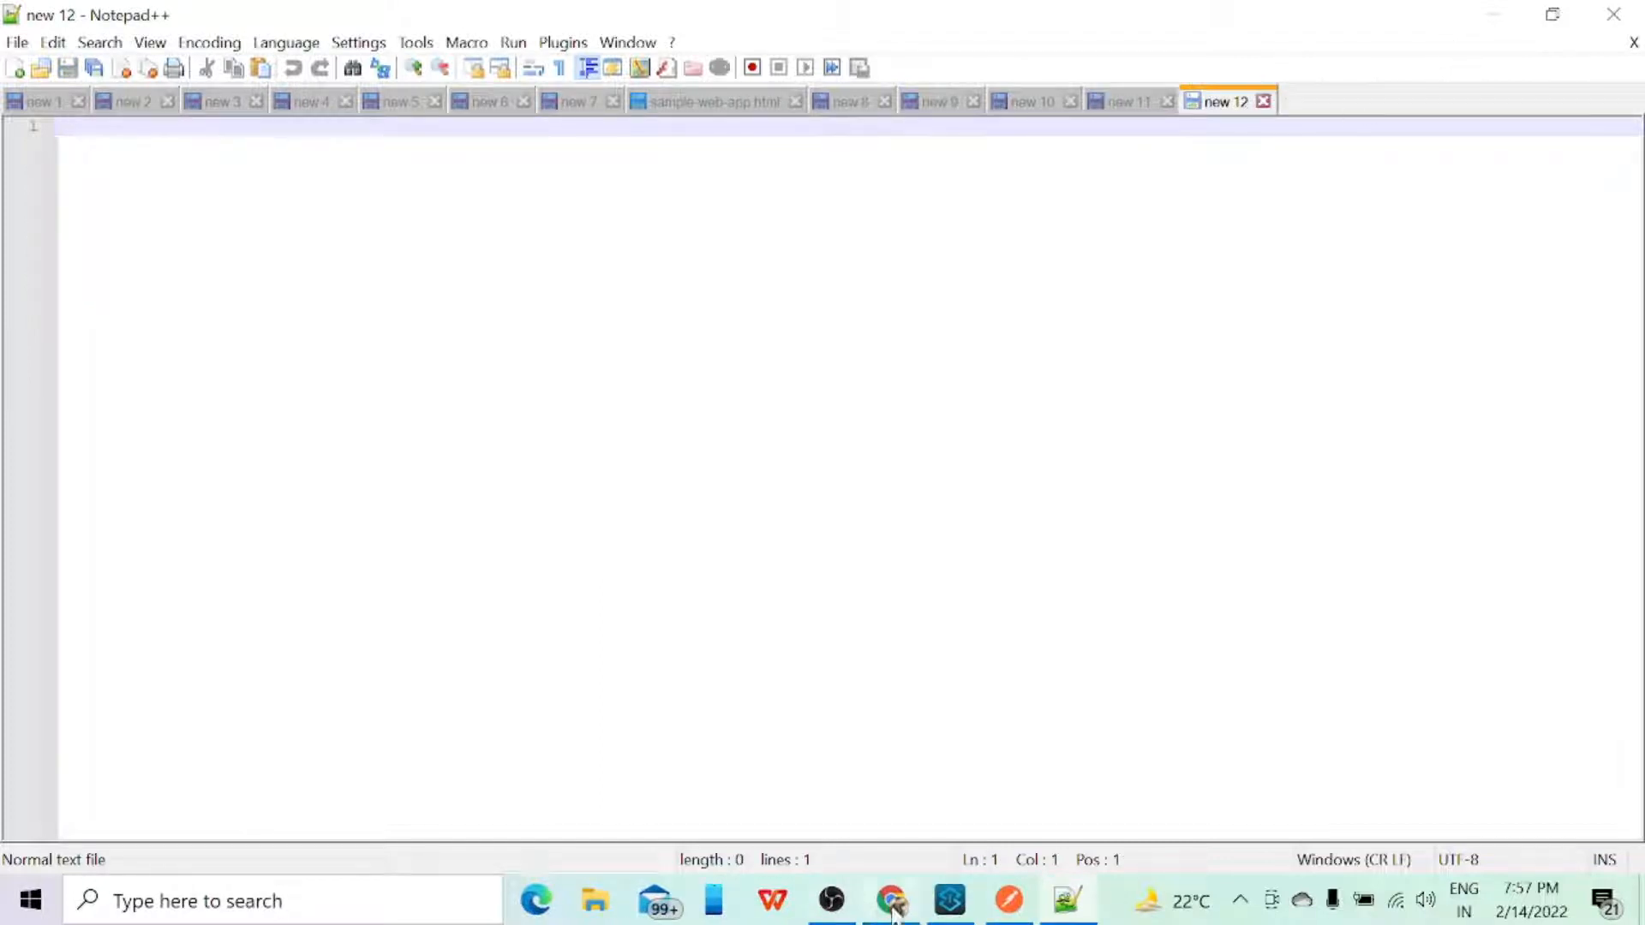
click(893, 908)
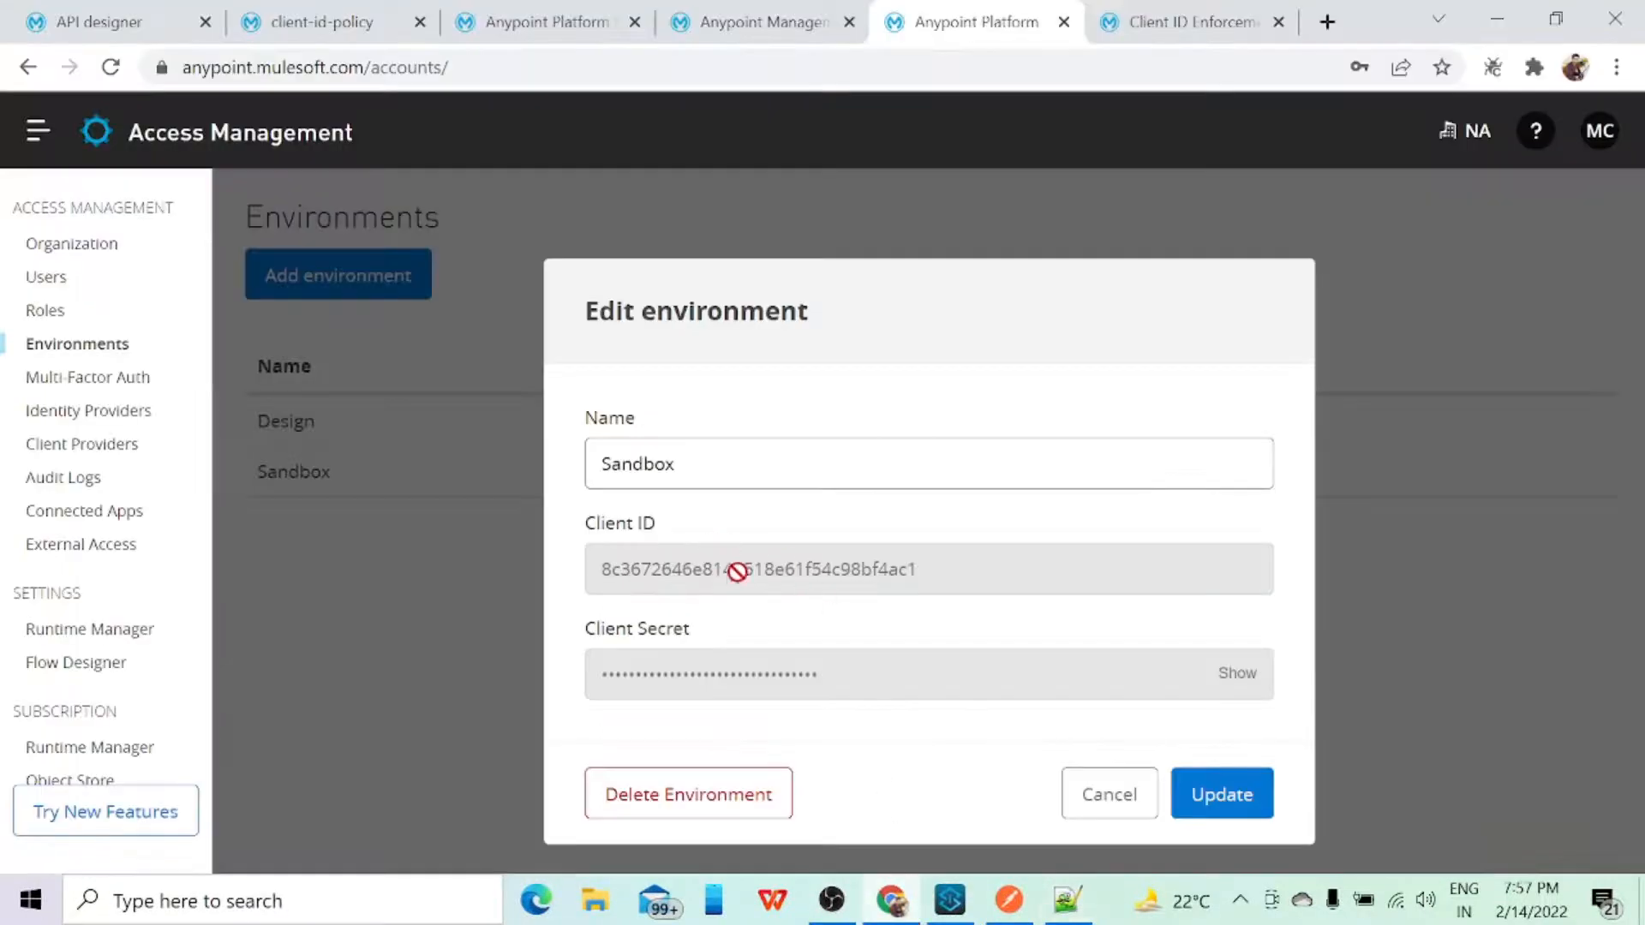
click(894, 904)
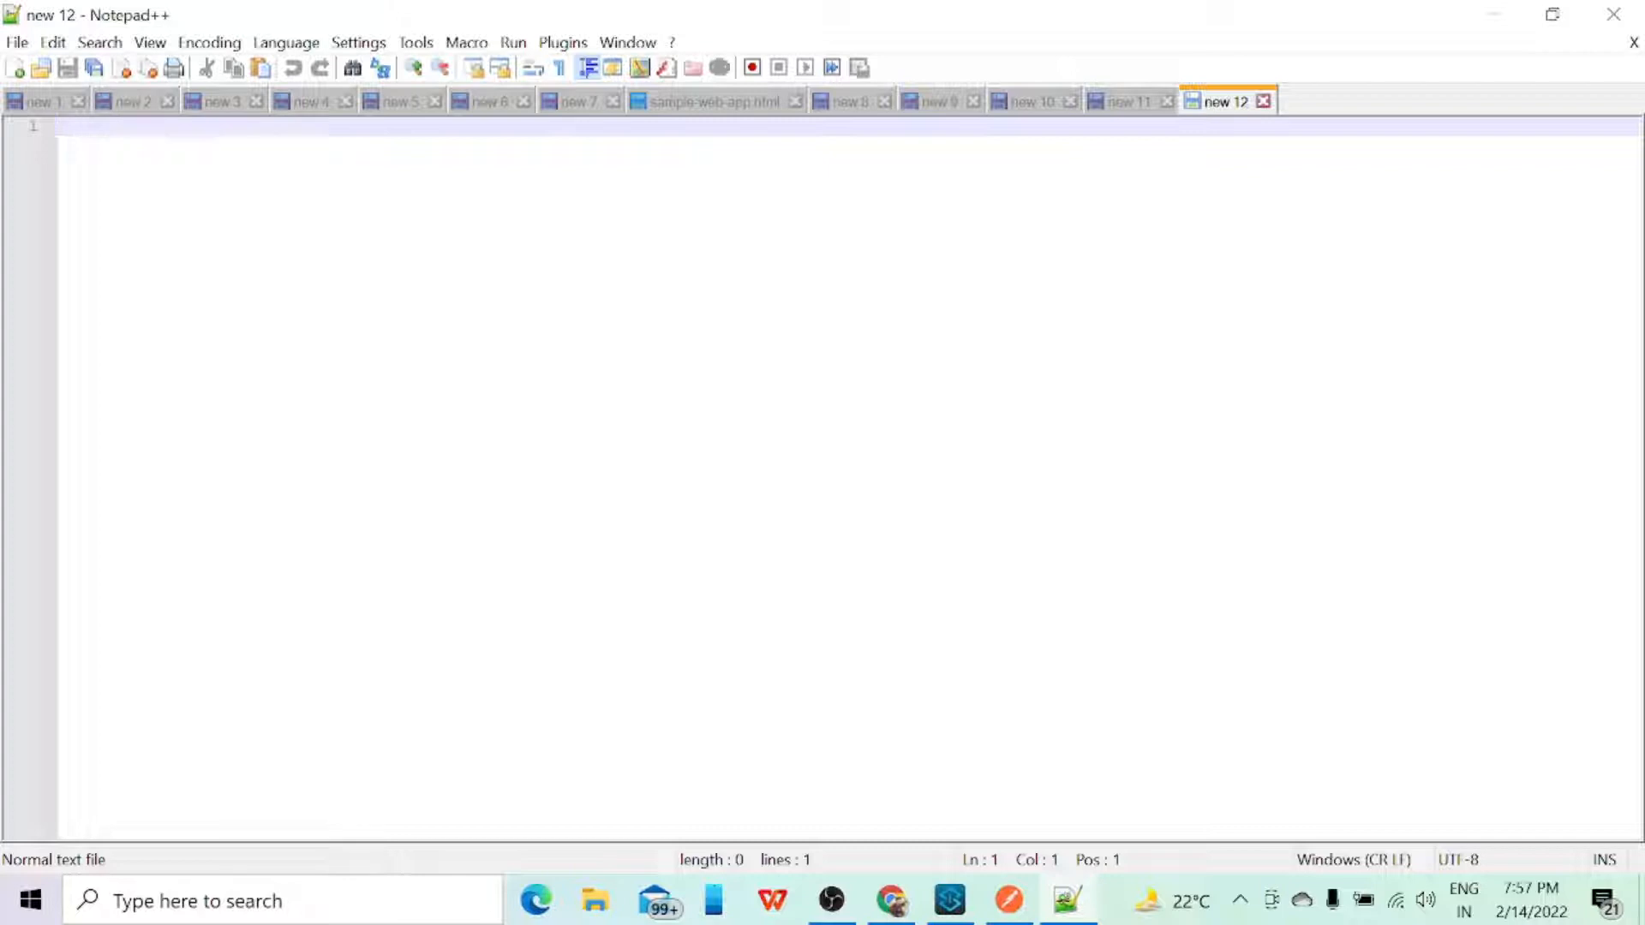
Step: Write the property key anypoint.platform.client_id= on the first line of the blank document
text(any)
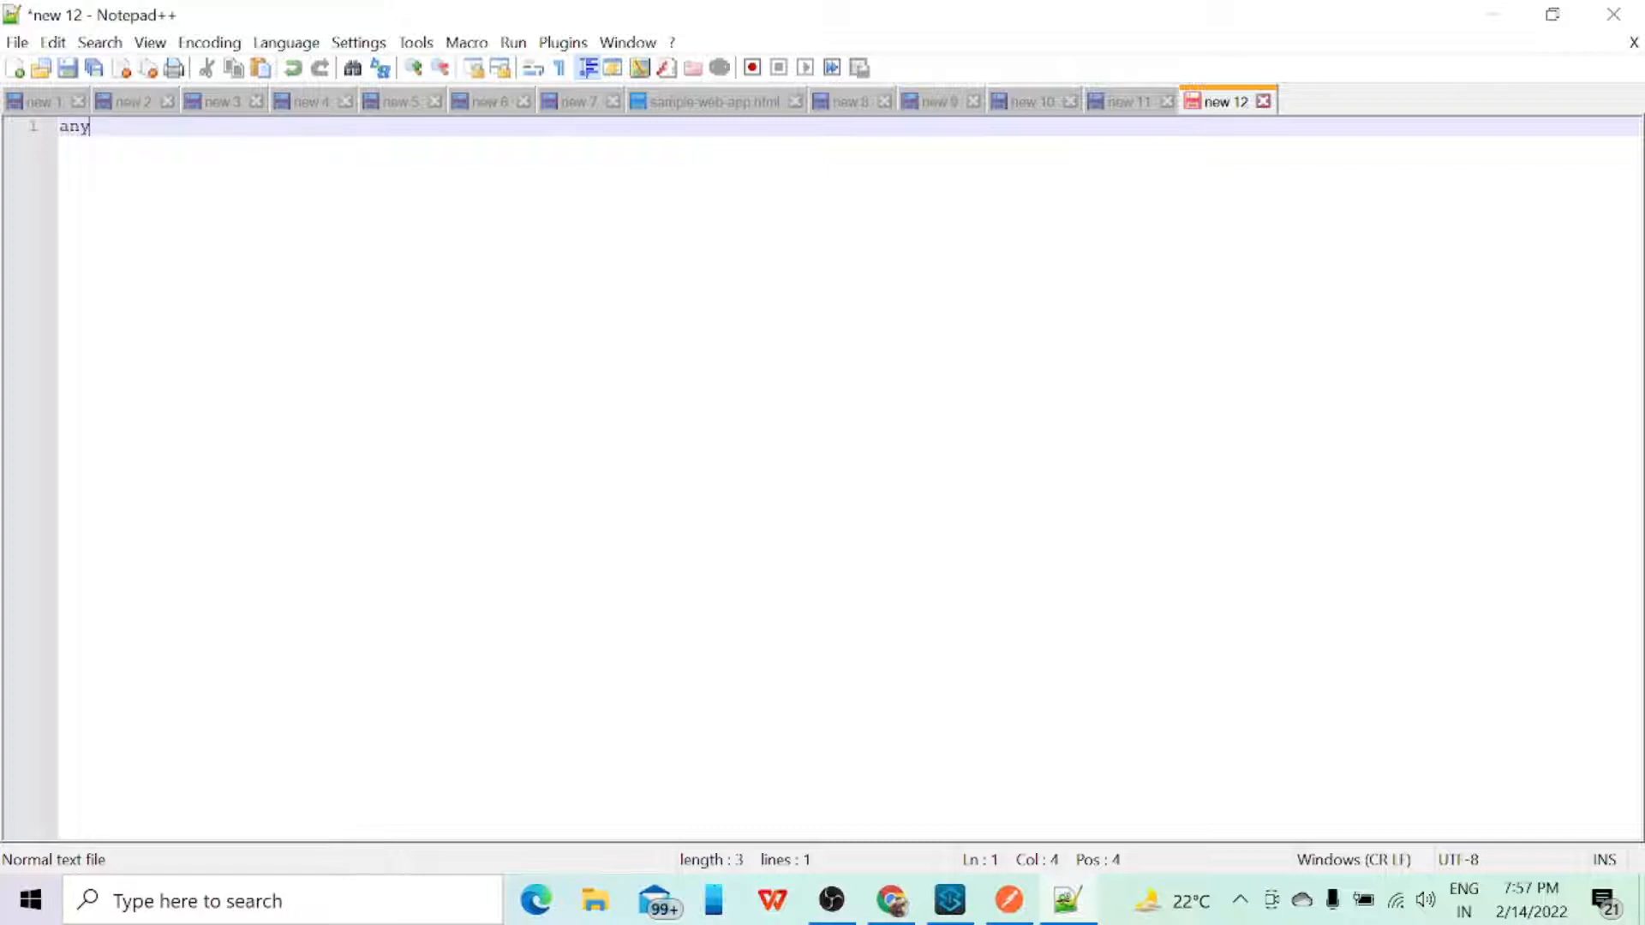
text(point.p)
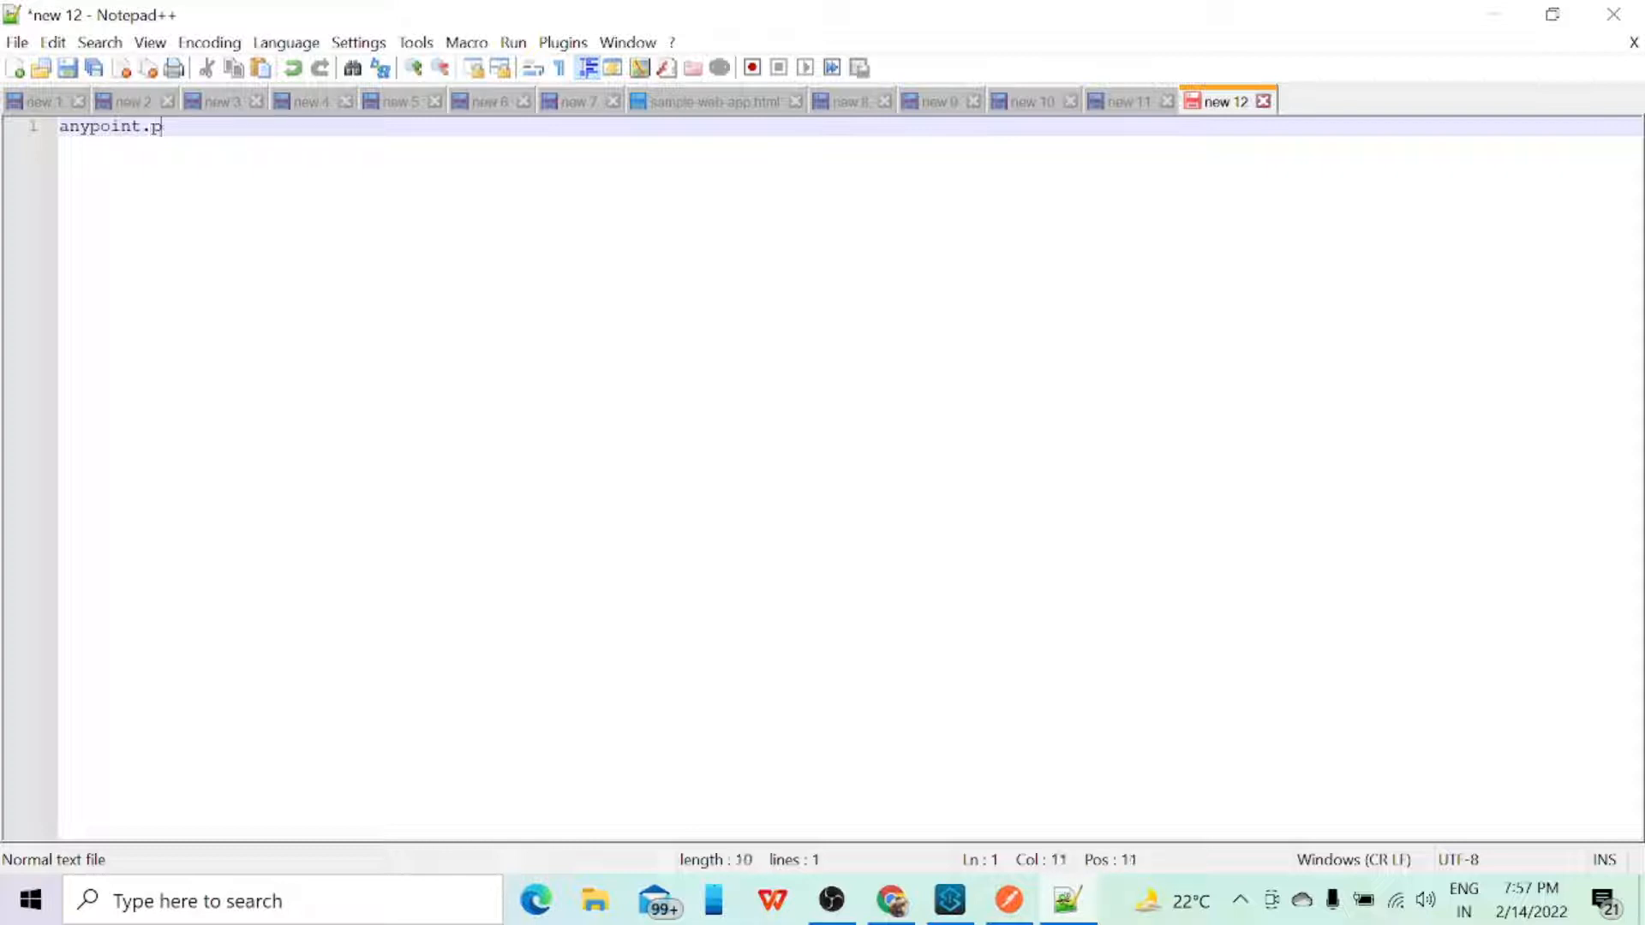
text(latform)
text(.)
text(client)
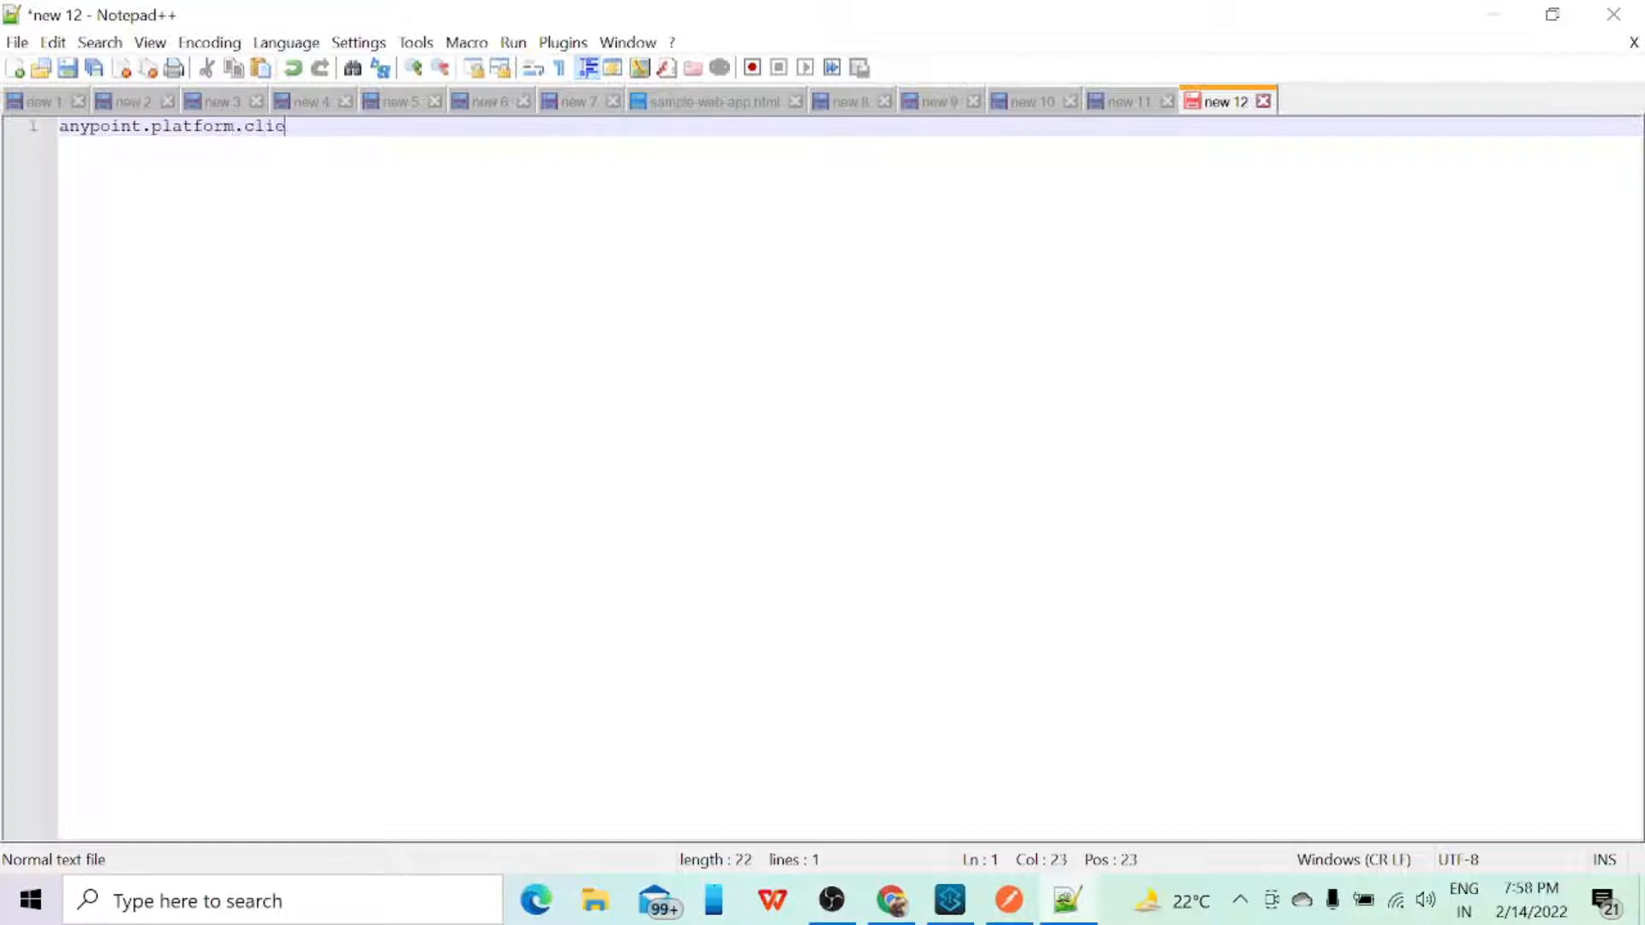
text(_id=)
Step: Copy the Sandbox environment's client ID from Chrome and paste it as the anypoint.platform.client_id value in Notepad++
mouse_move(891, 905)
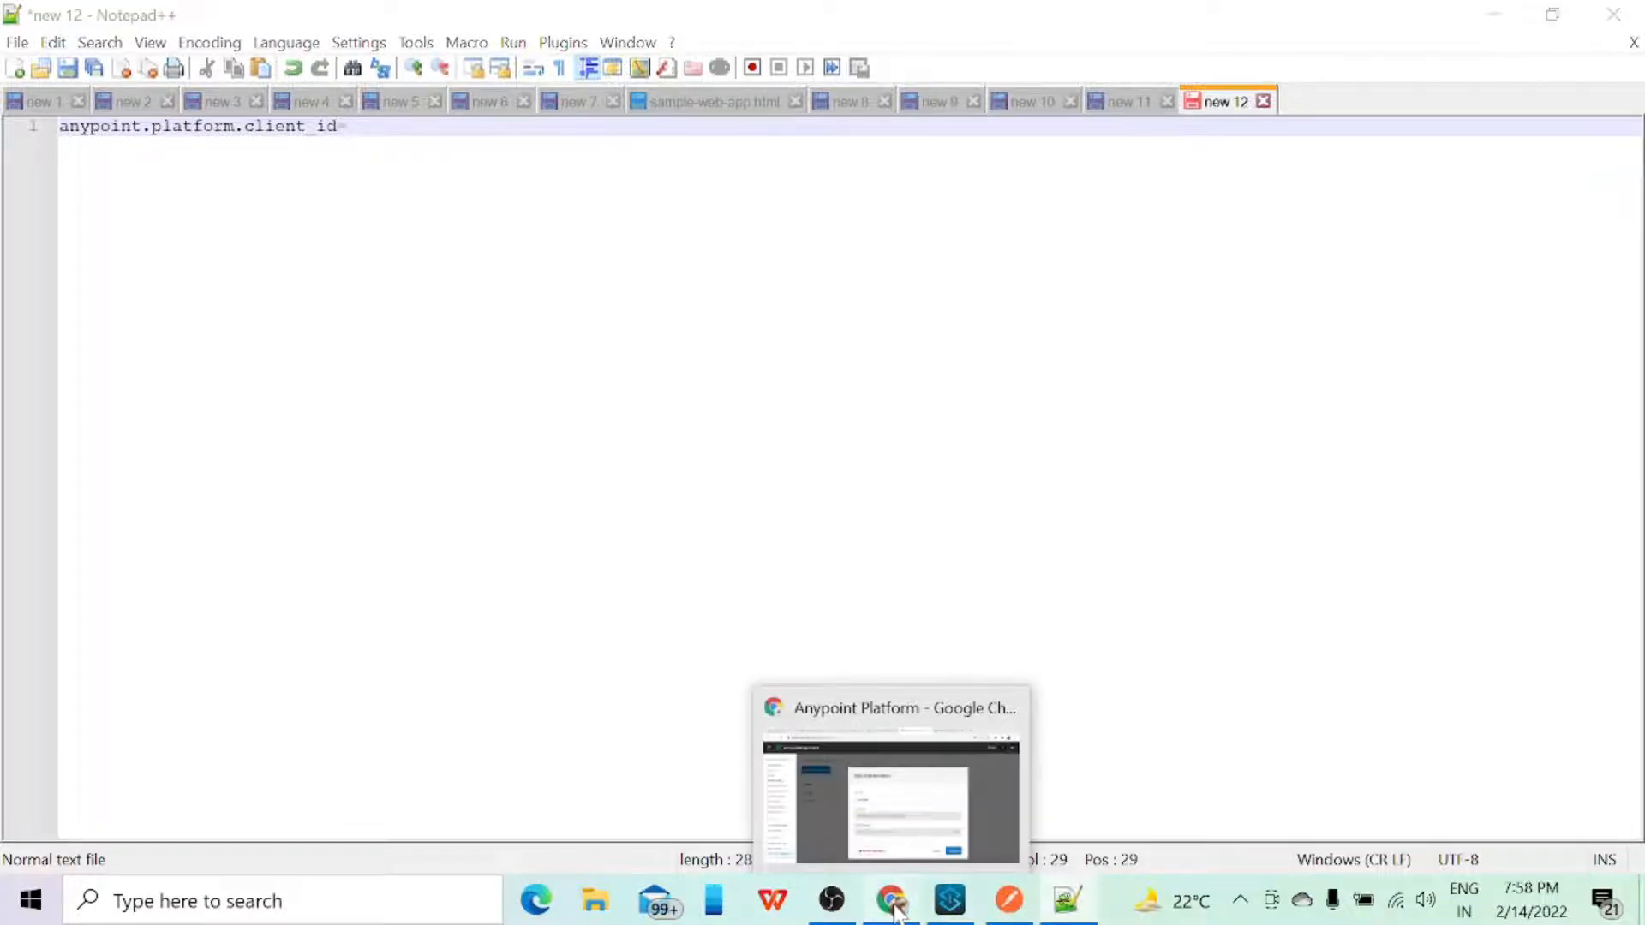
click(776, 783)
drag(943, 572, 597, 608)
key(ctrl+c)
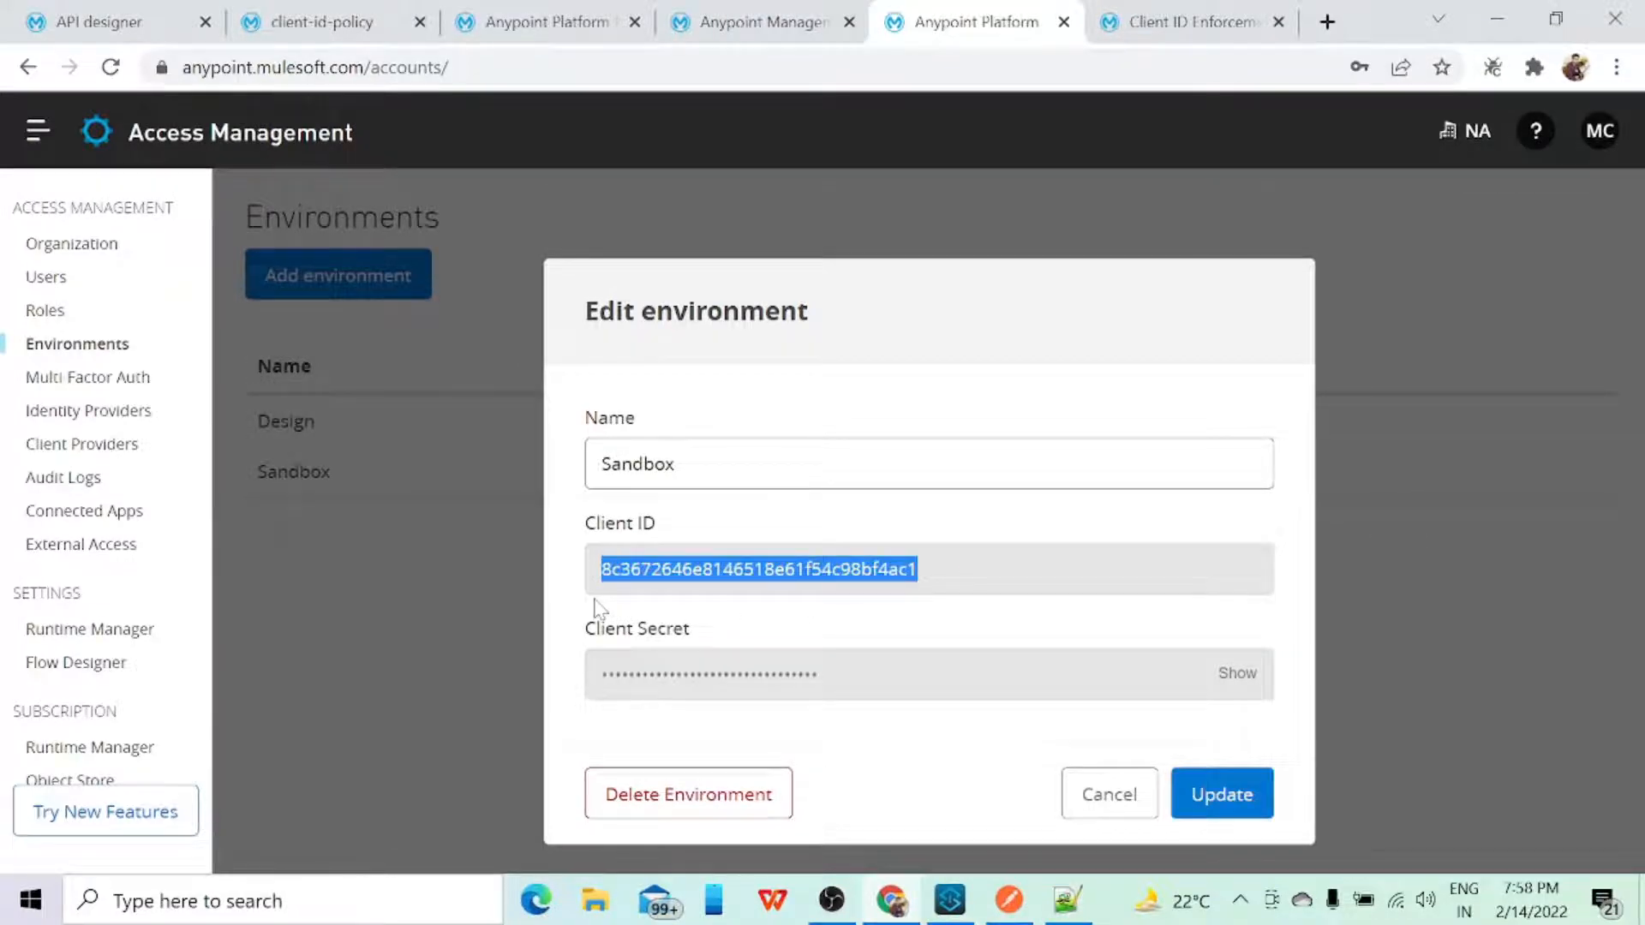
key(alt+Tab)
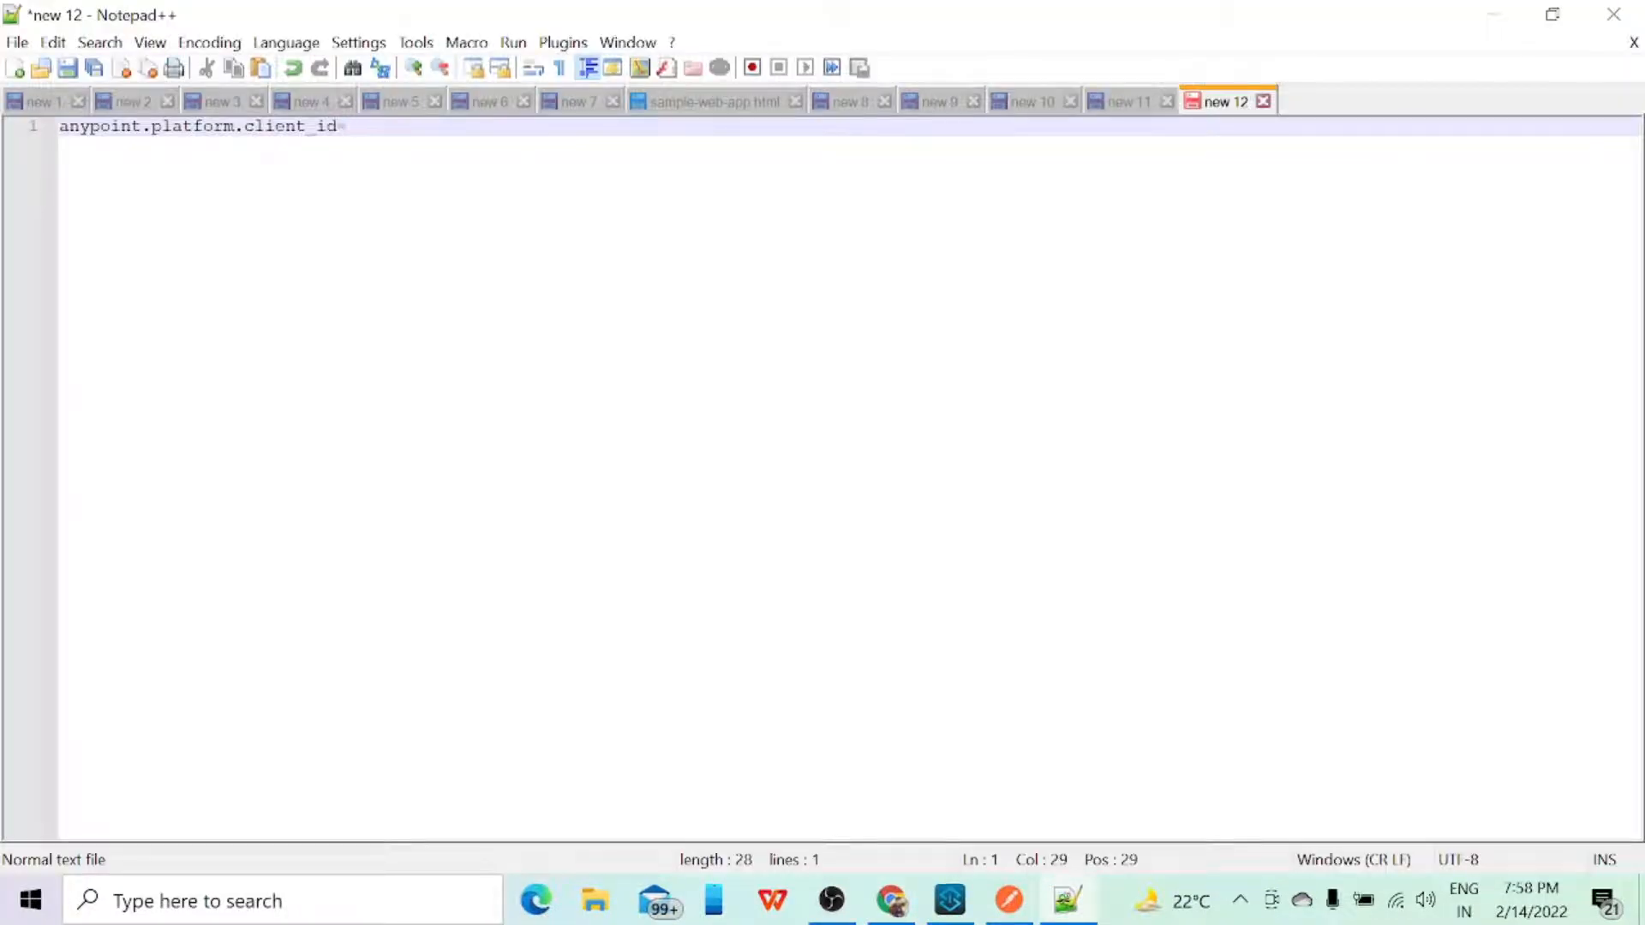
key(ctrl+v)
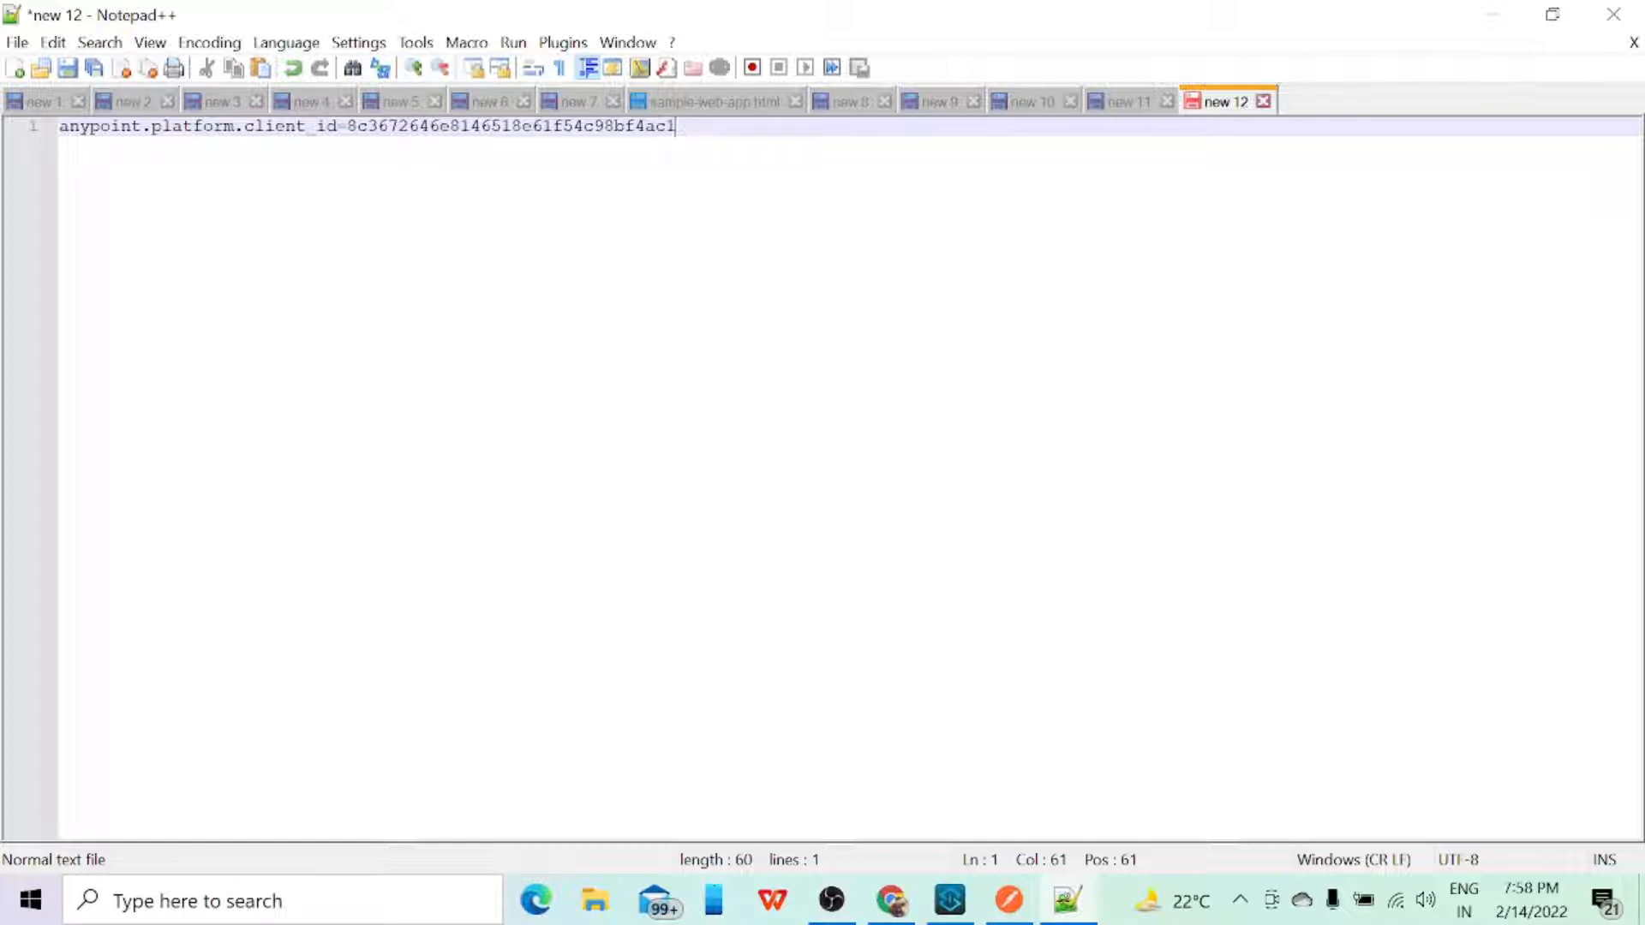
Step: Duplicate the client ID property line below and change the copy to anypoint.platform.client_secret= without a value
key(ctrl+a)
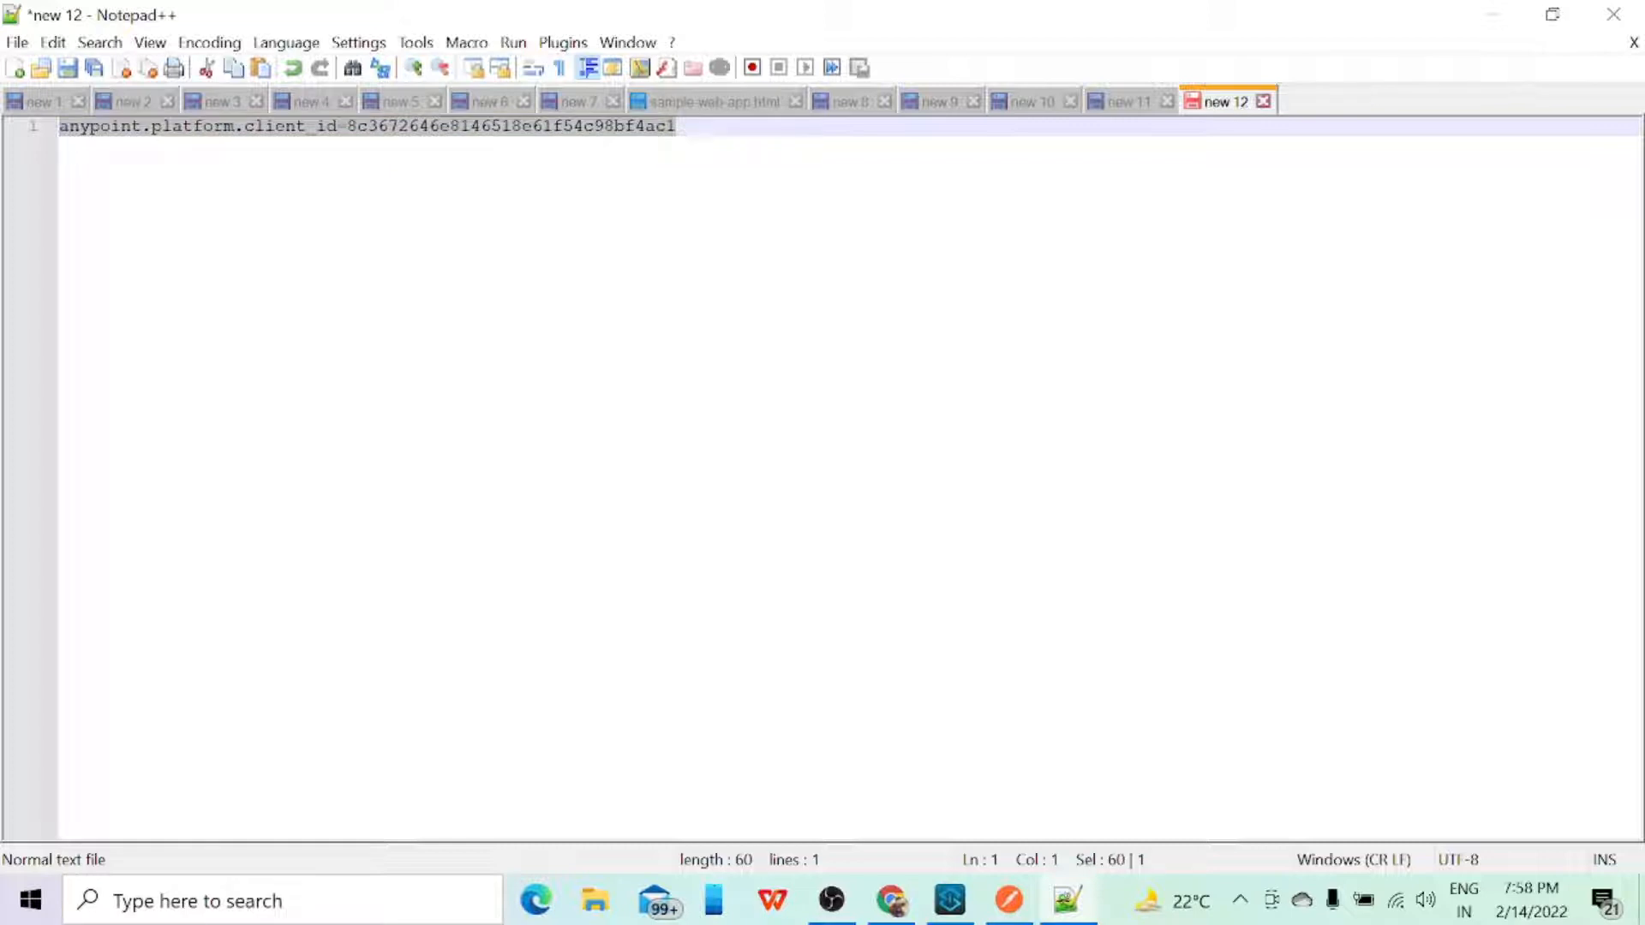
key(ctrl+c)
key(End)
key(Return)
key(ctrl+v)
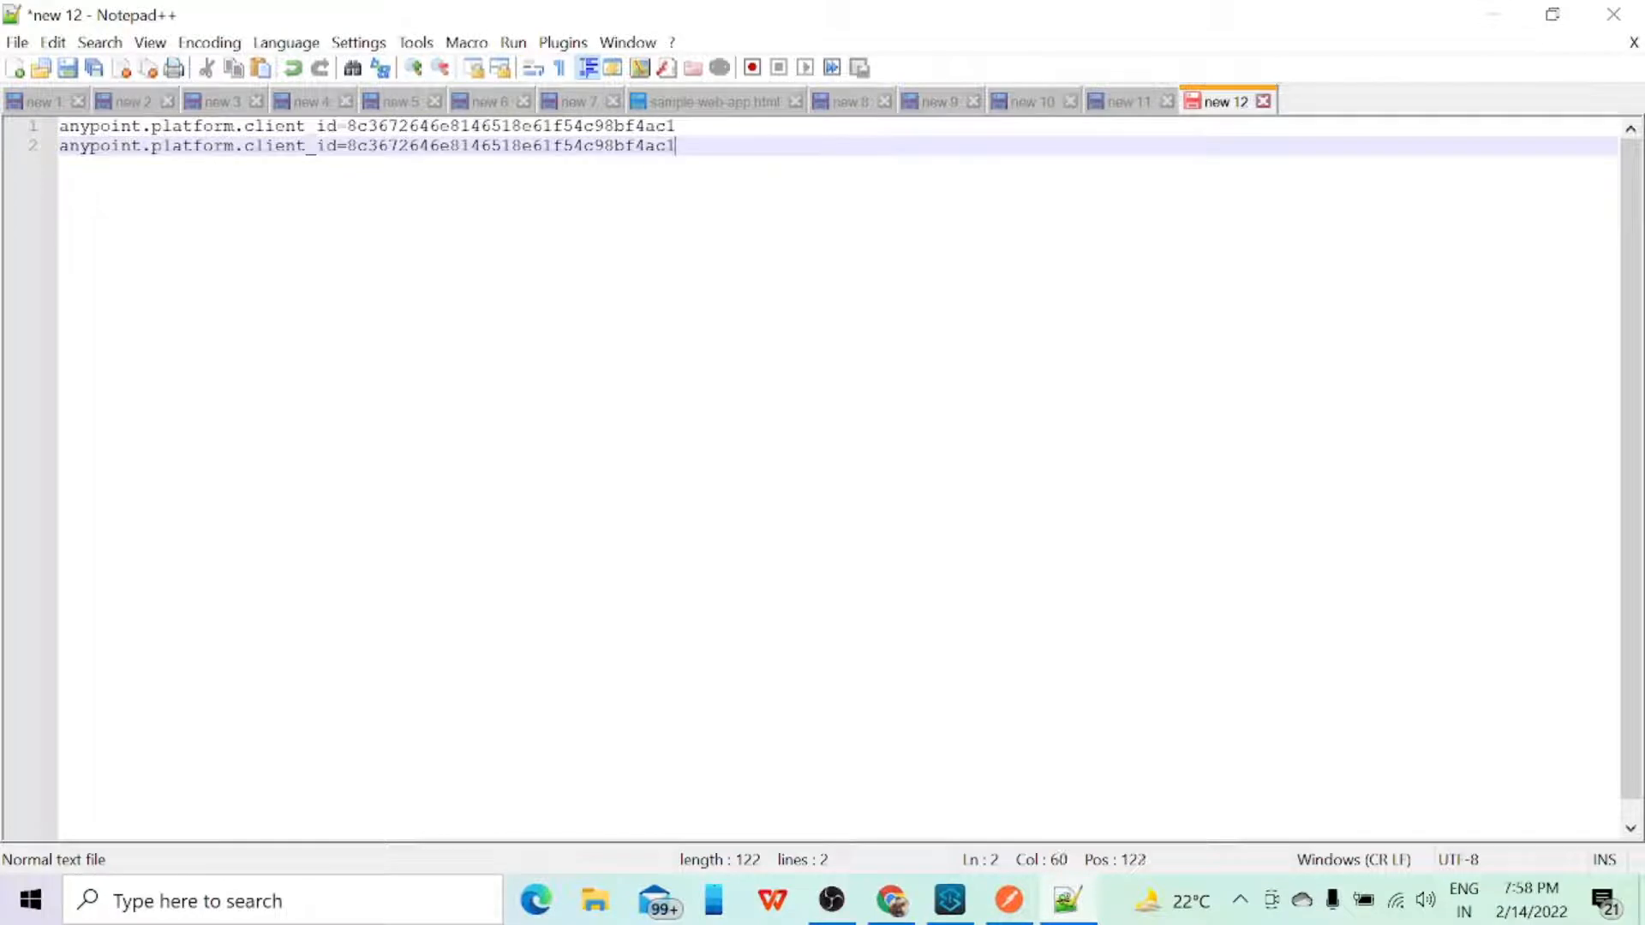
key(shift+Left)
key(shift+Left)
key(shift+Left)
key(shift+Left)
key(shift+Left)
key(shift+Left)
key(shift+Left)
key(shift+Left)
key(shift+Left)
key(shift+Left)
key(shift+Left)
key(shift+Left)
key(shift+Left)
key(shift+Left)
key(shift+Left)
key(shift+Left)
key(shift+Left)
key(shift+Left)
key(shift+Left)
key(shift+Left)
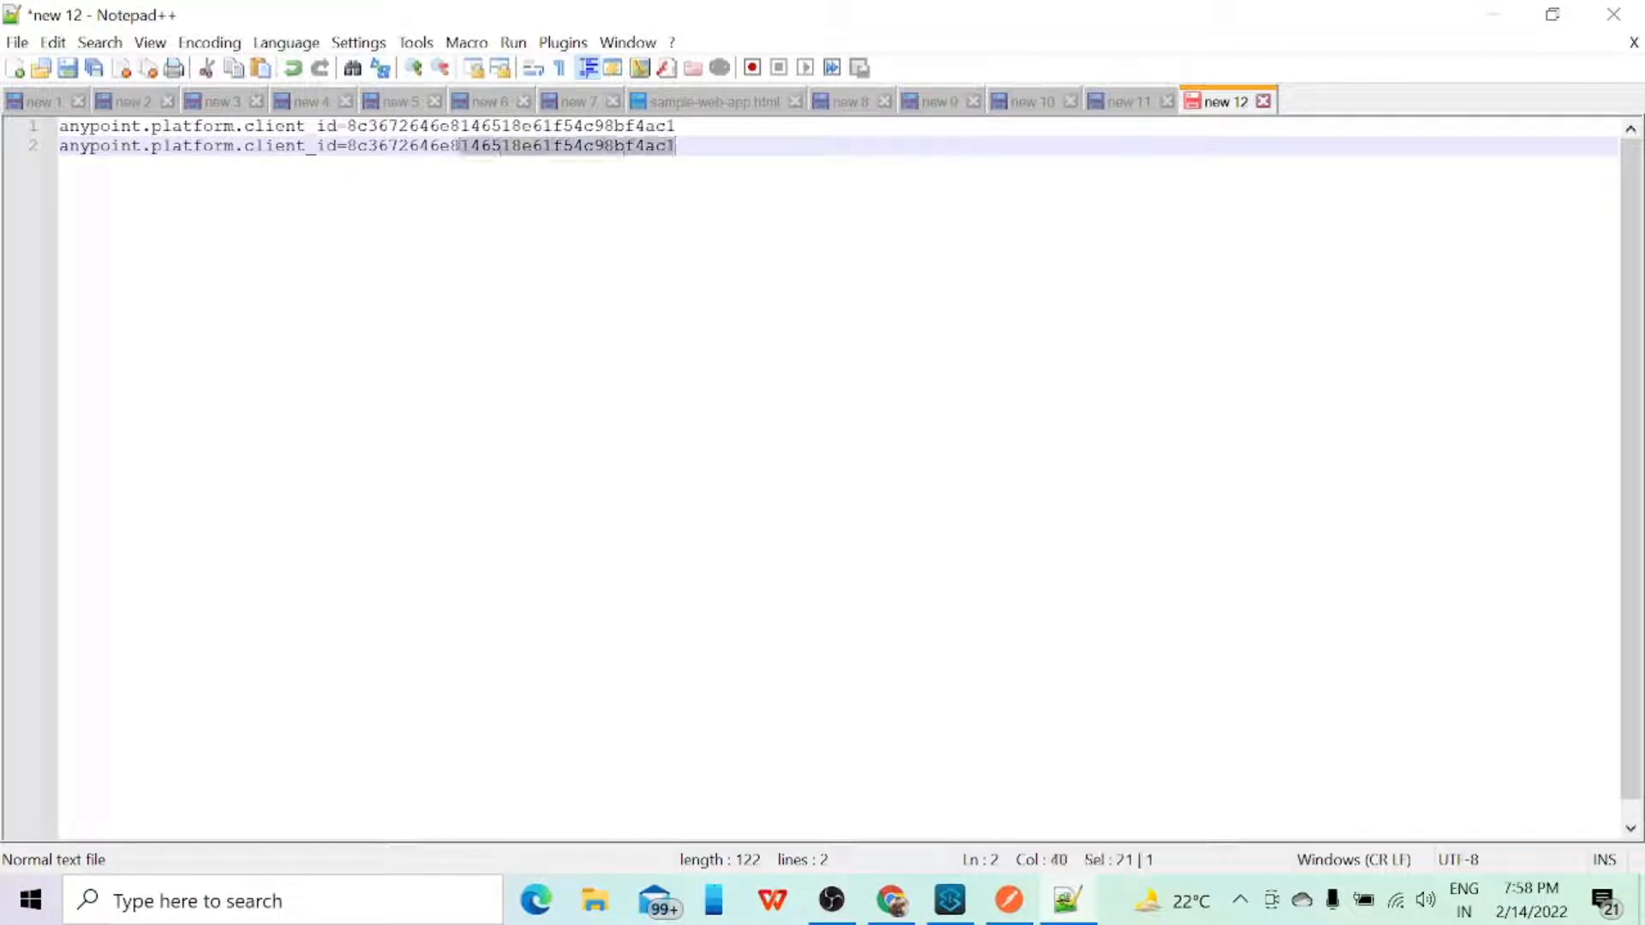
key(shift+Left)
text(secret=)
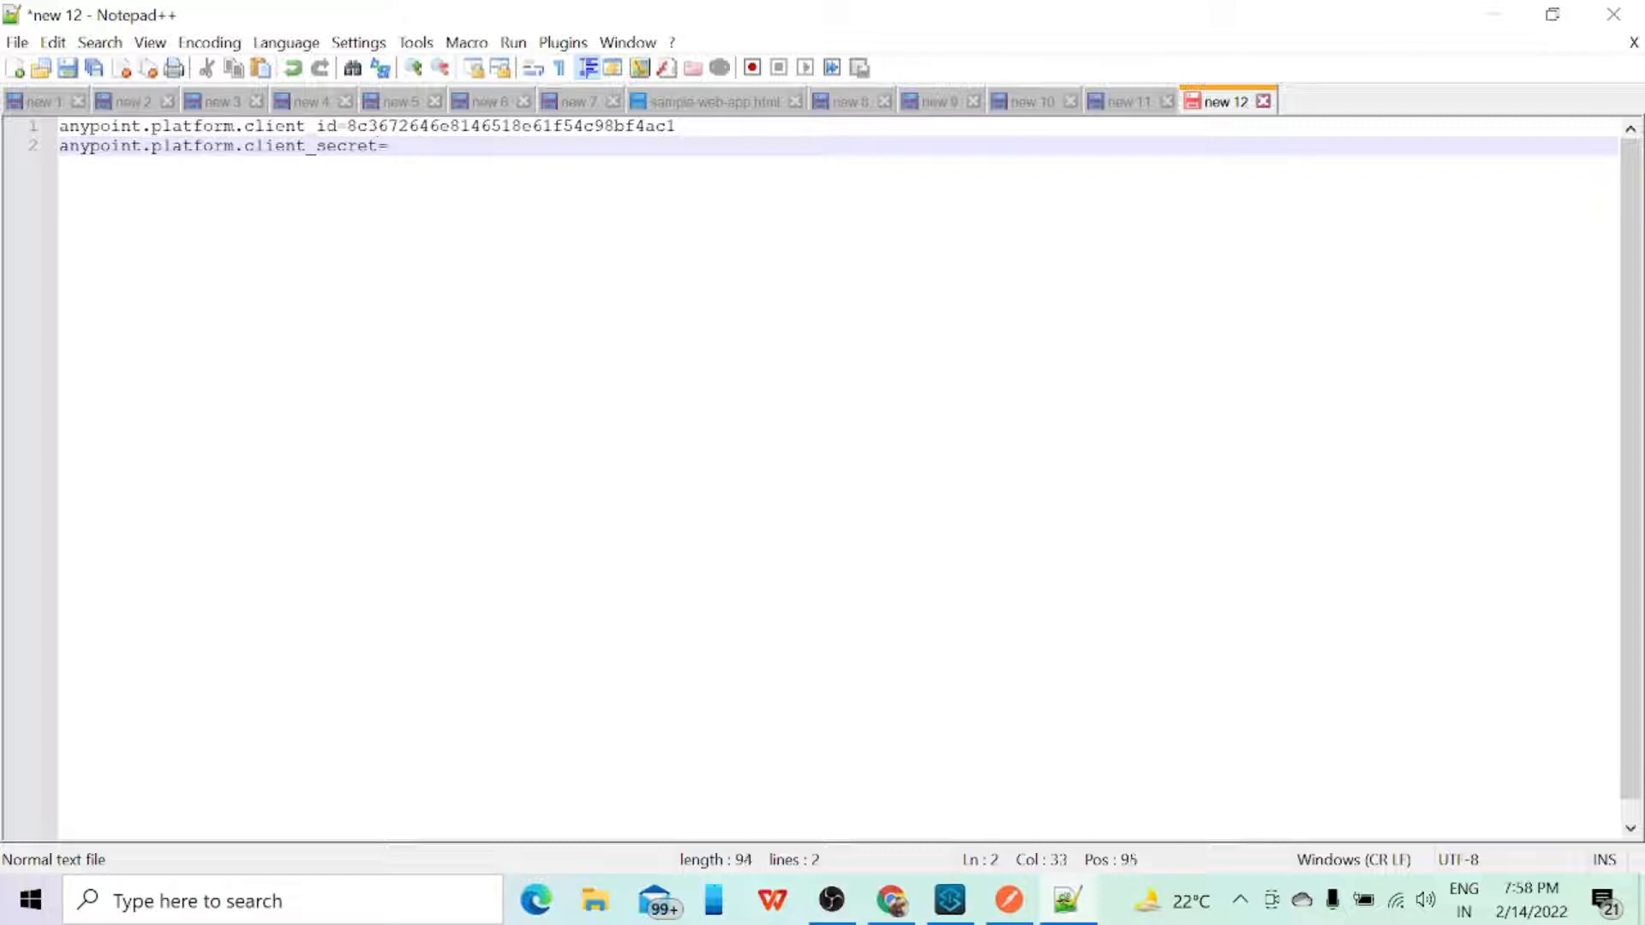
Step: Reveal and copy the Sandbox environment's client secret in Chrome and paste it as the anypoint.platform.client_secret value in Notepad++
key(alt+Tab)
click(1237, 676)
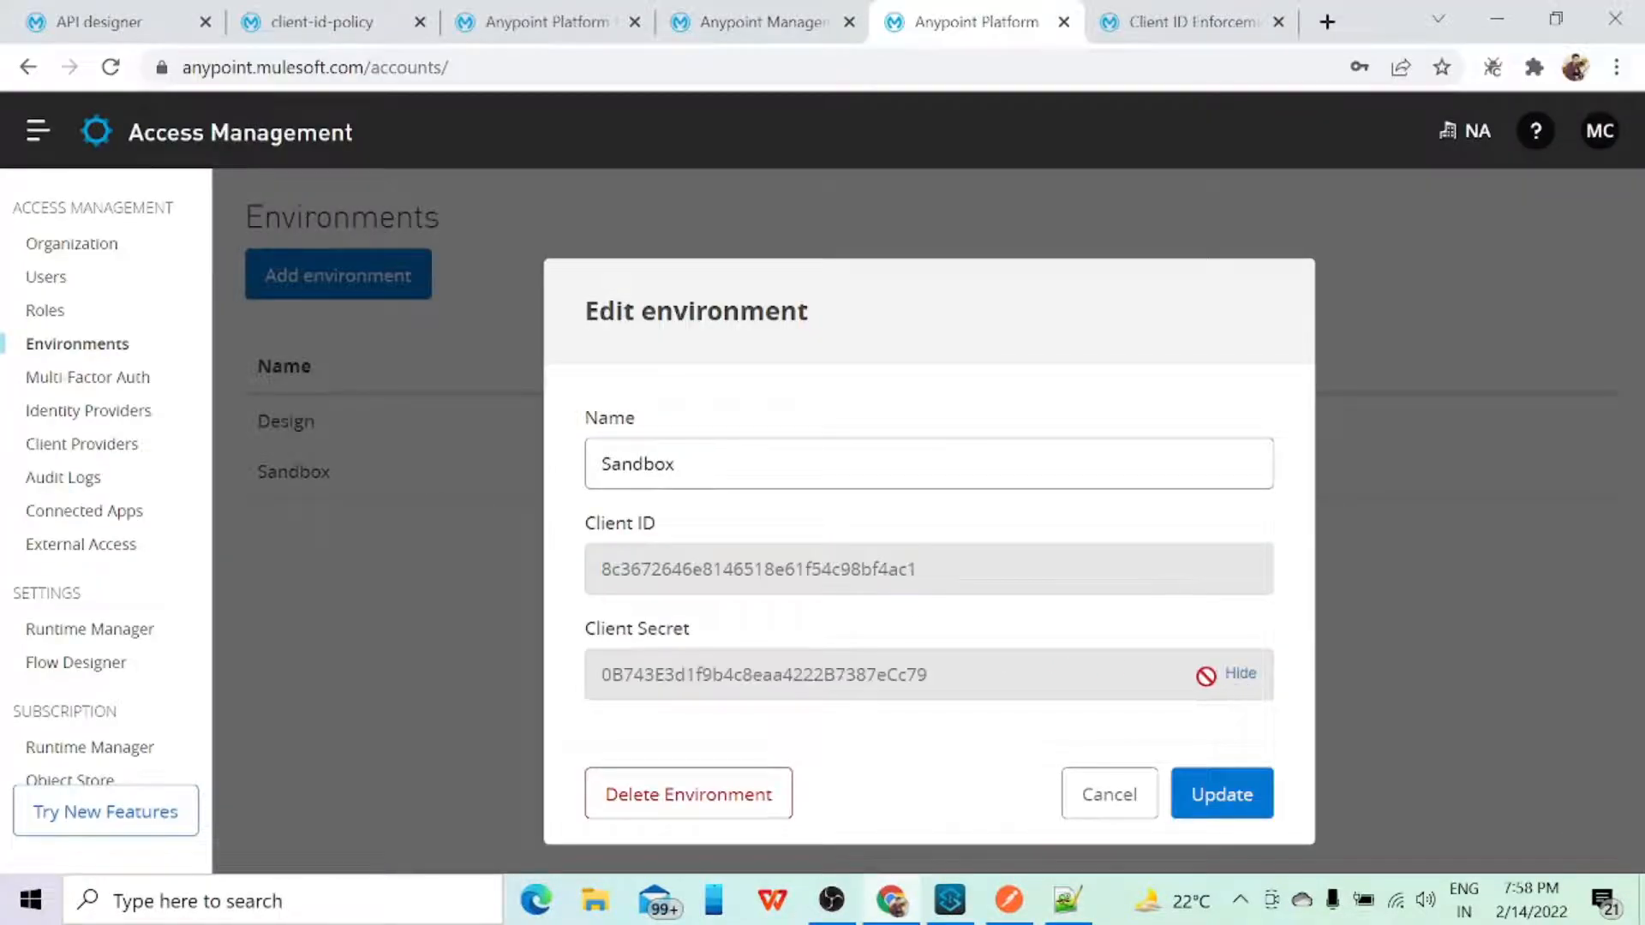
drag(1205, 676, 586, 709)
key(ctrl+c)
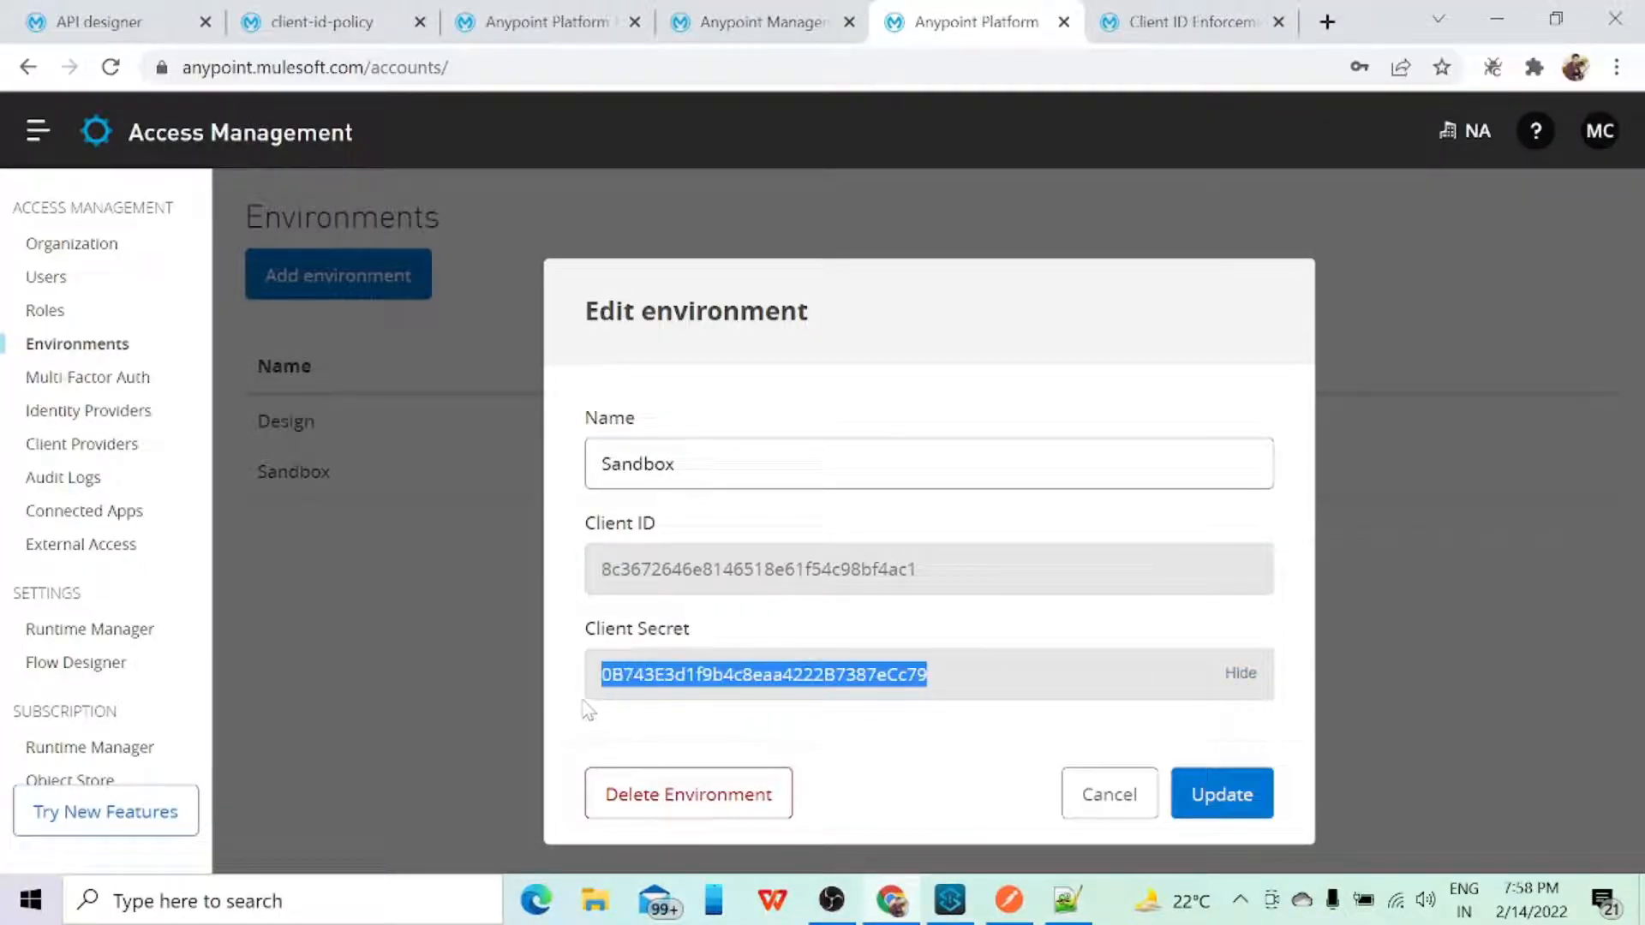
click(1104, 797)
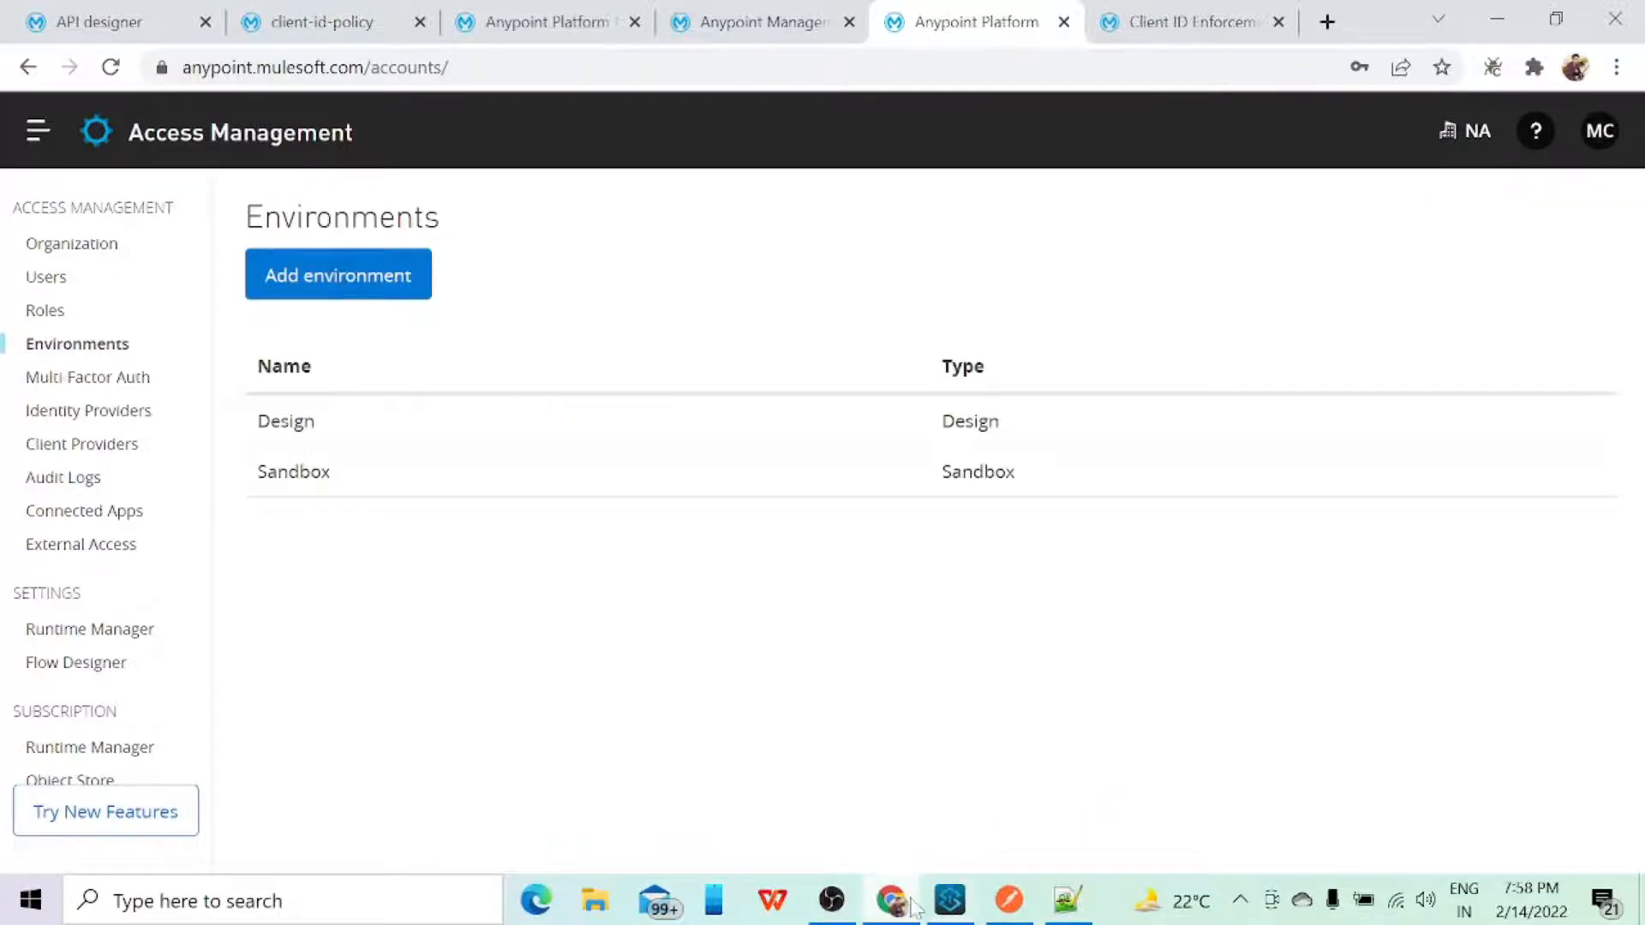
key(alt+Tab)
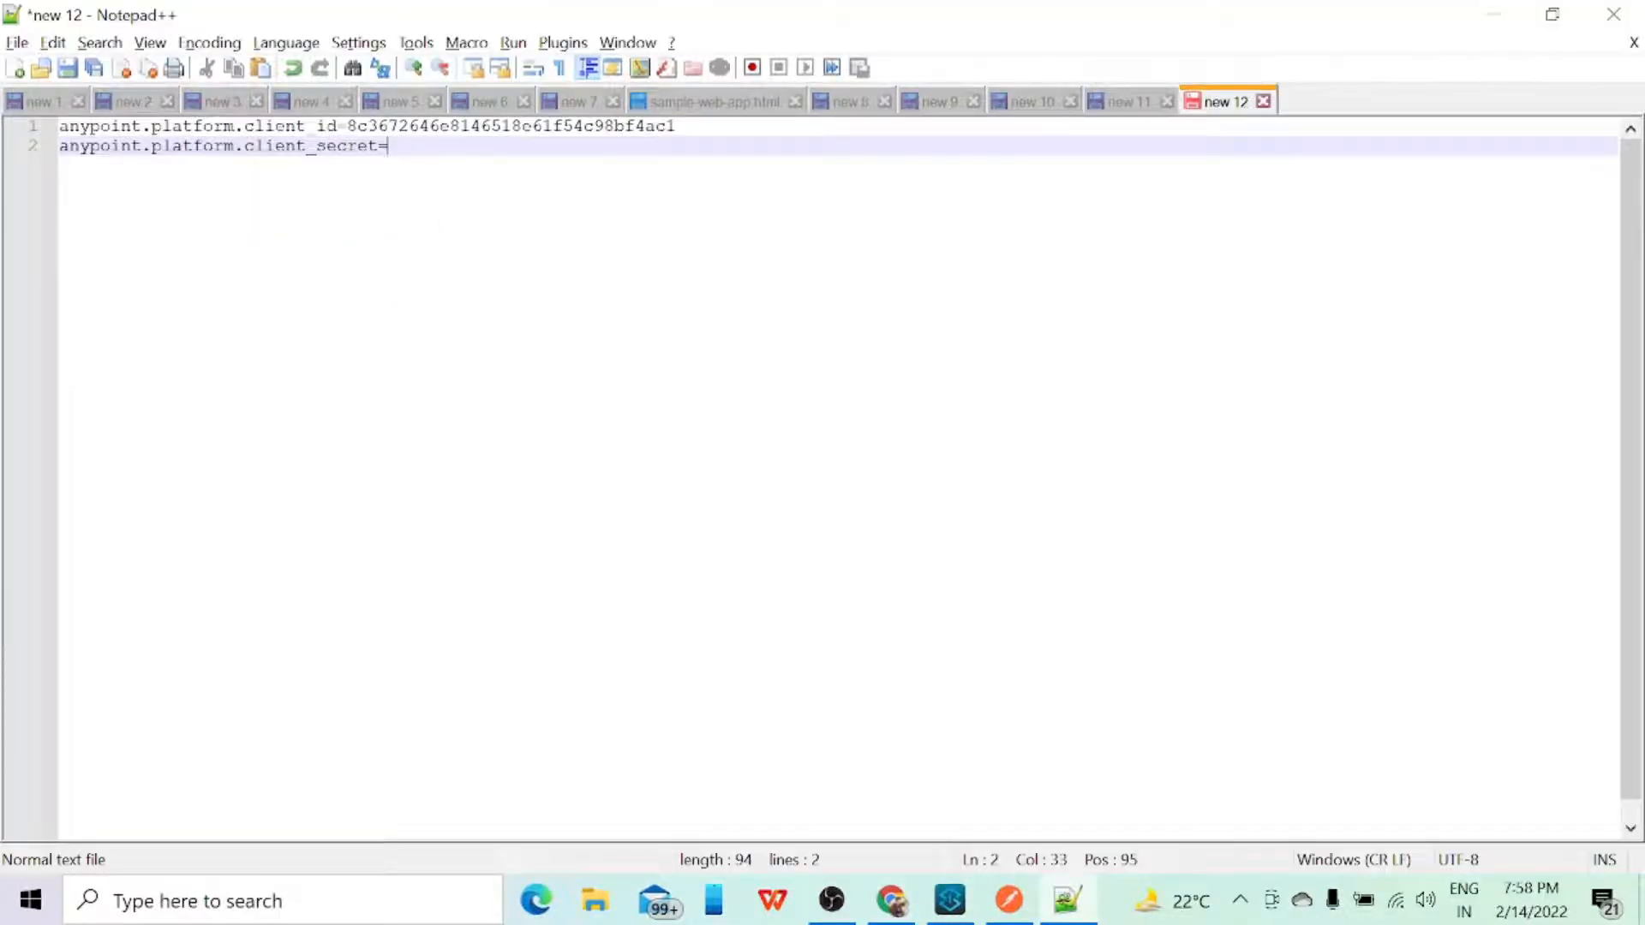
key(ctrl+v)
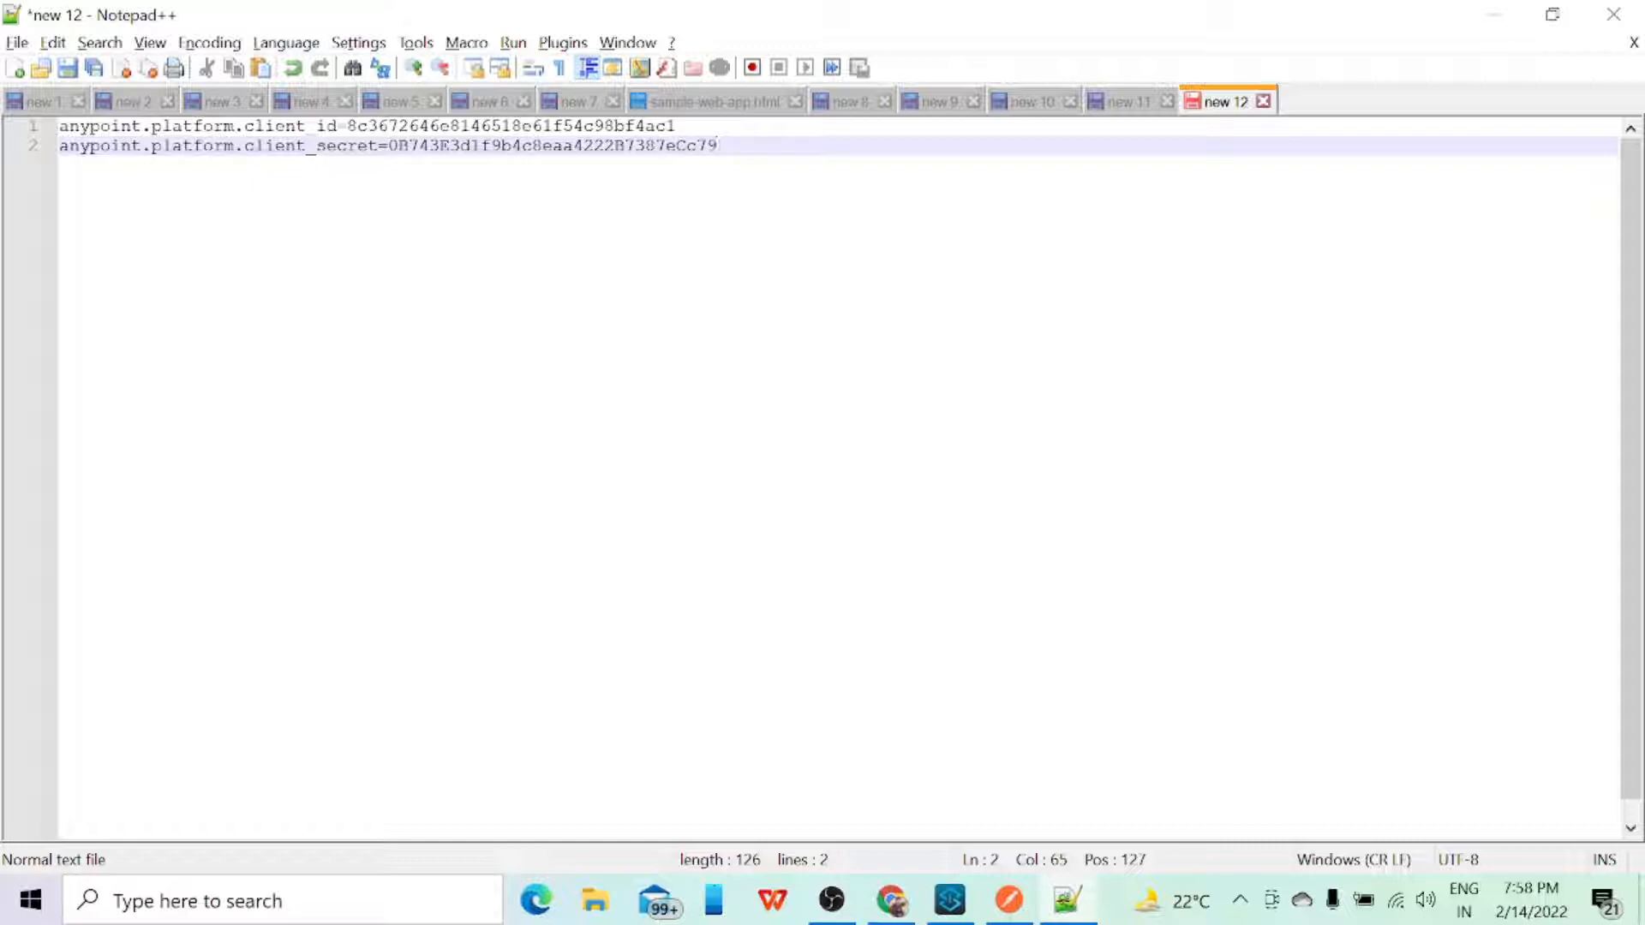
click(949, 899)
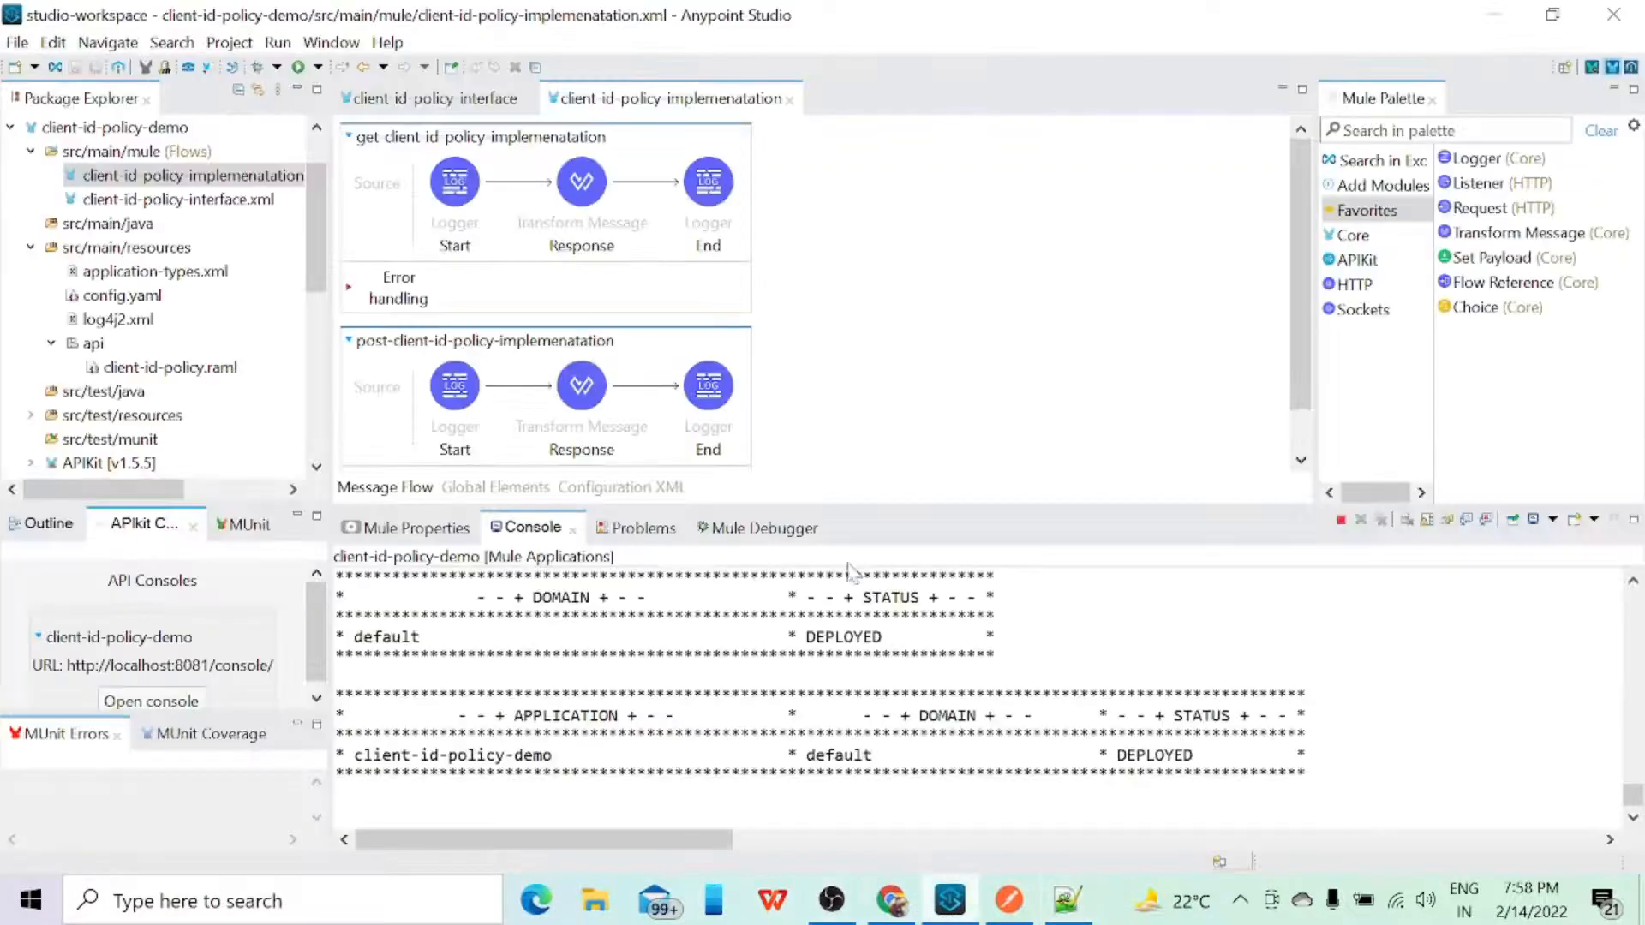
click(1009, 900)
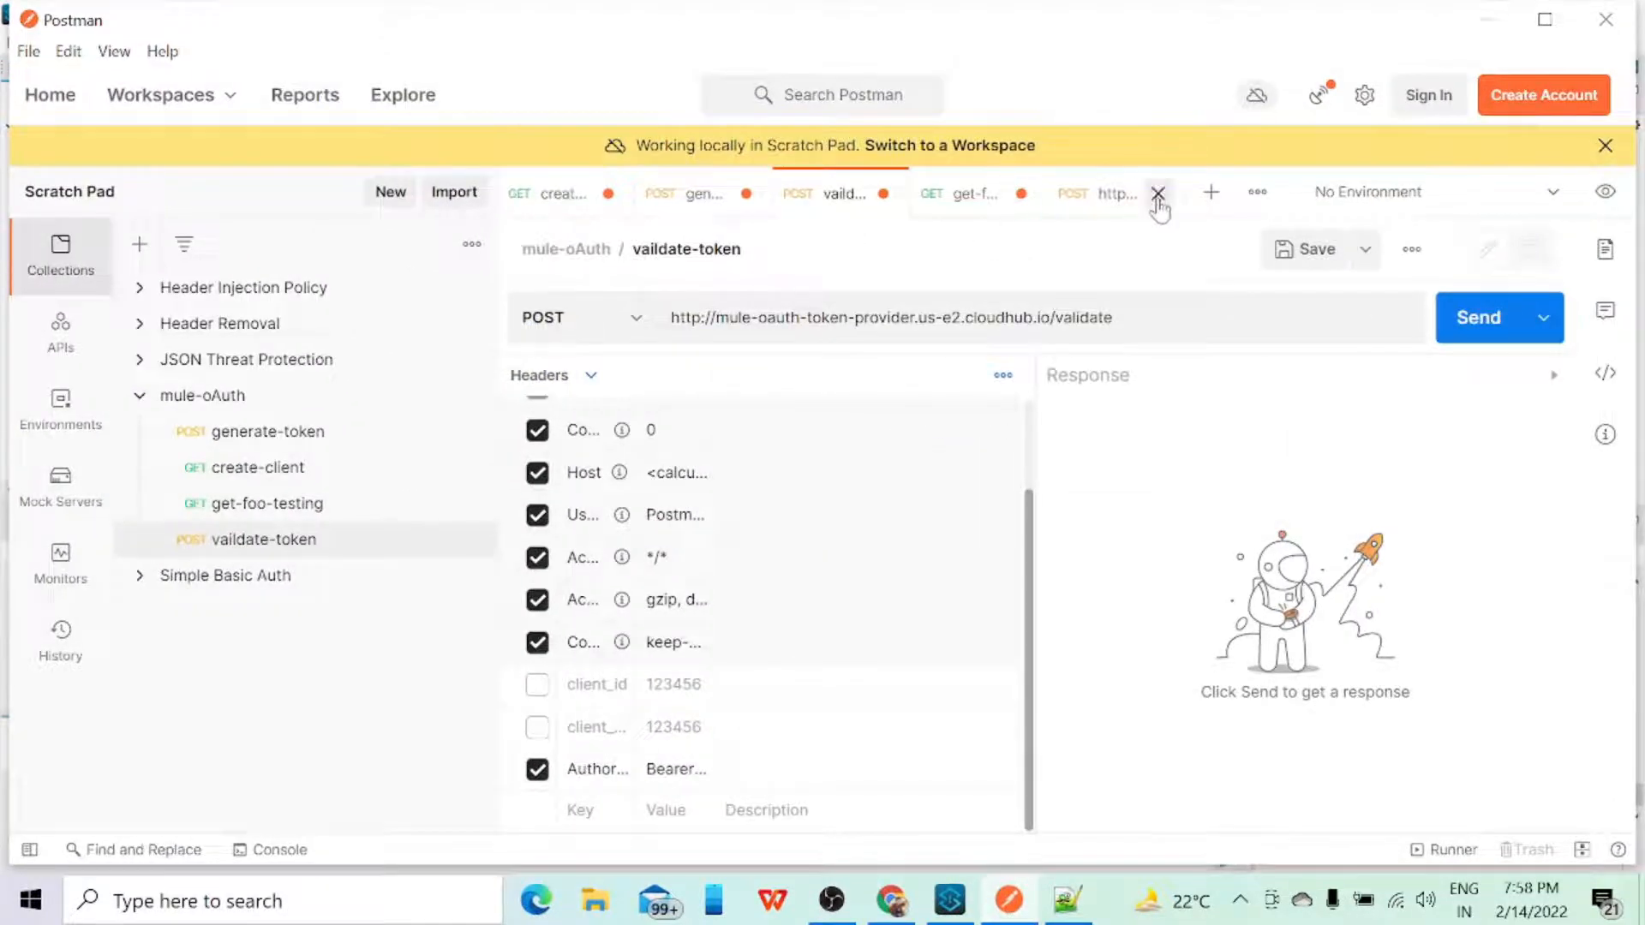
click(1211, 192)
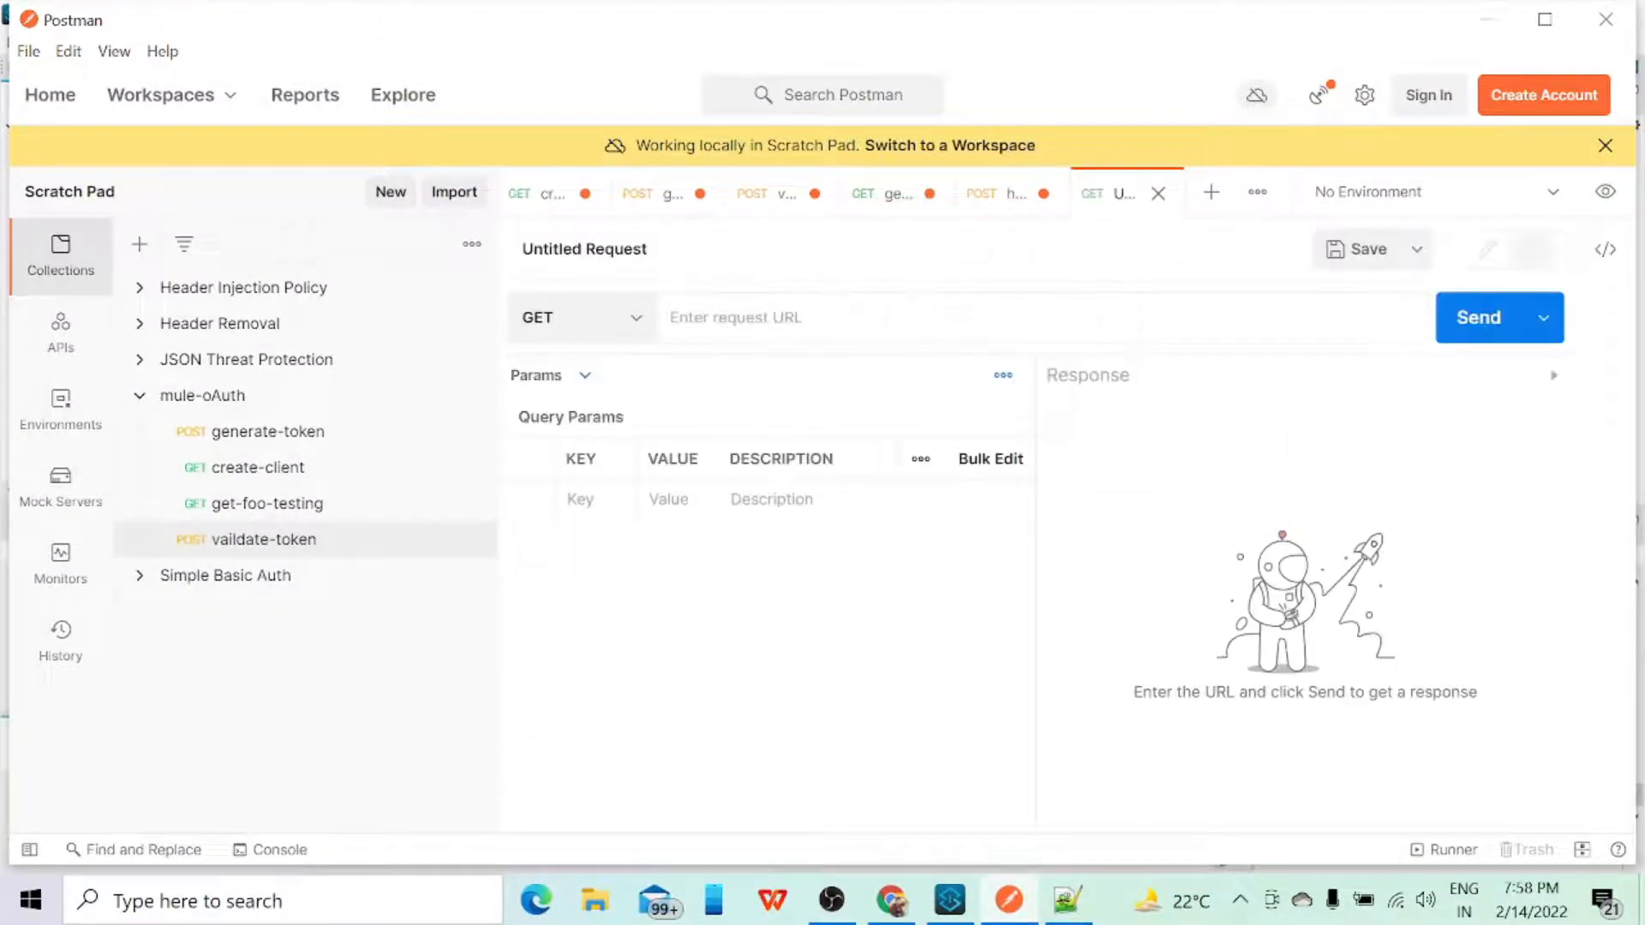
text(http)
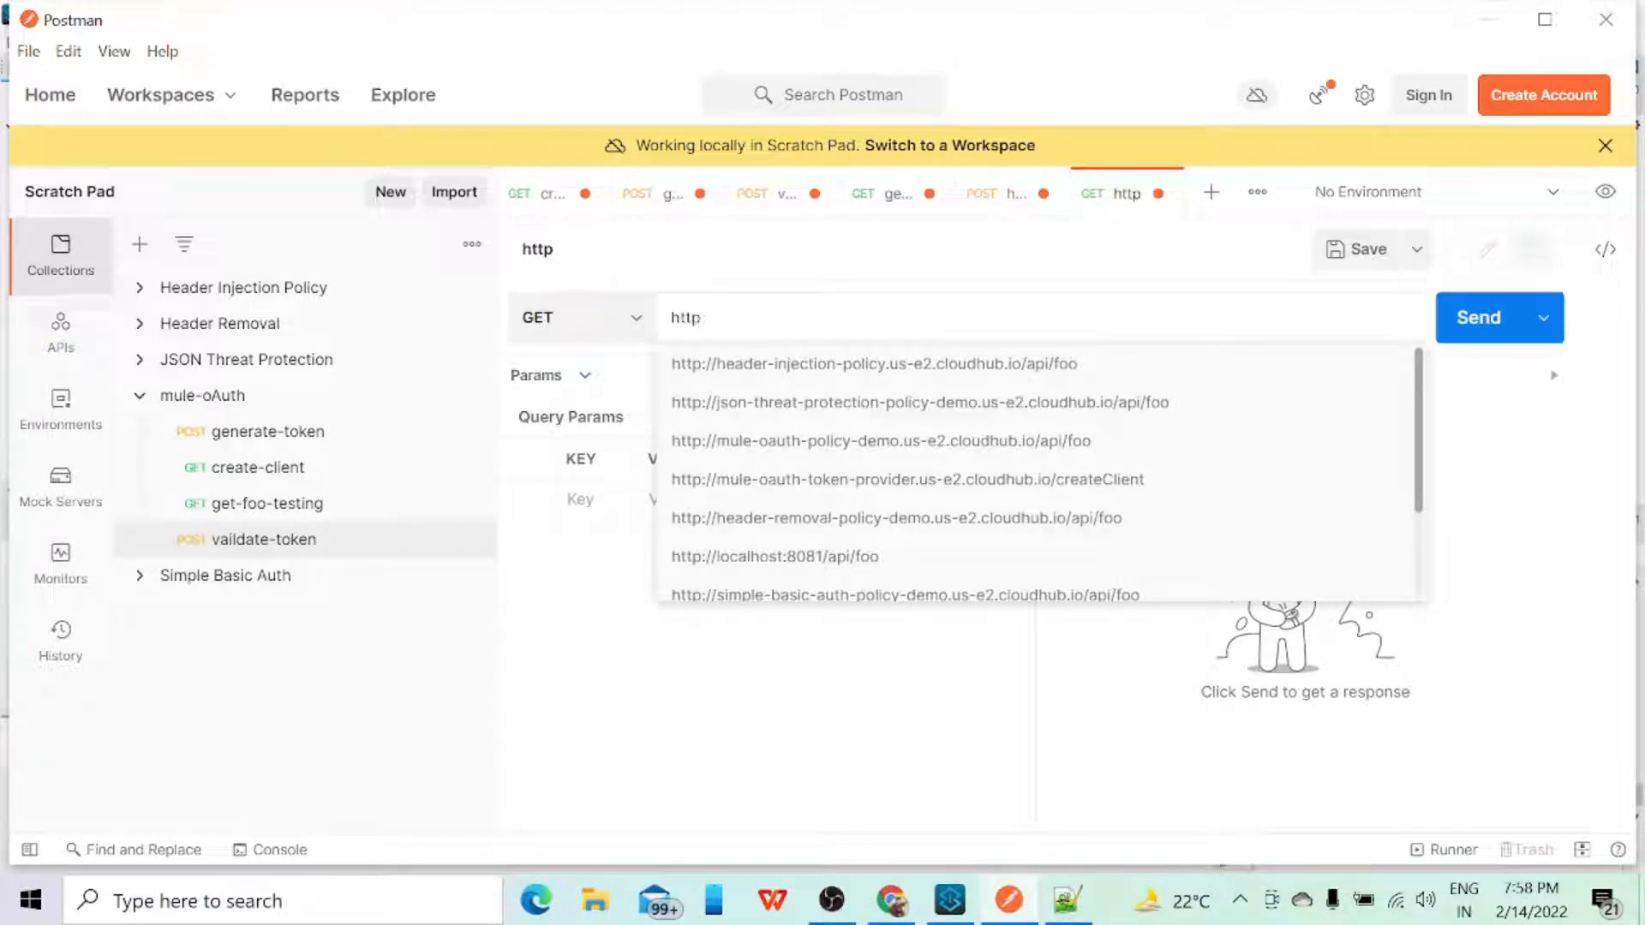
text(://localhost)
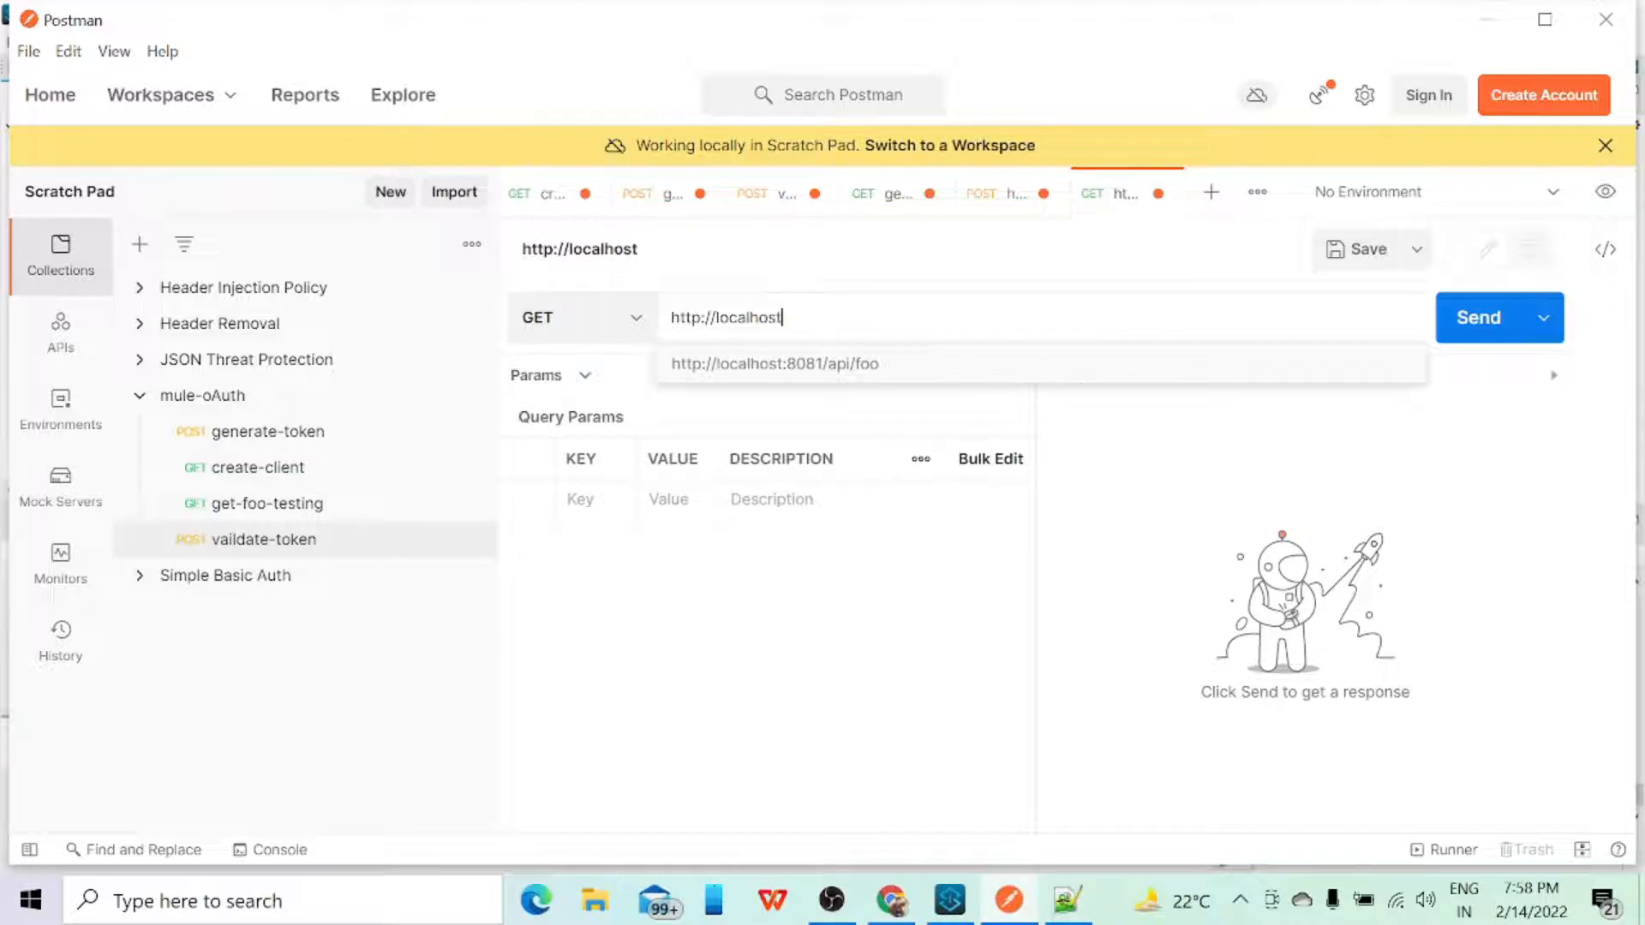
text(:8081/api/)
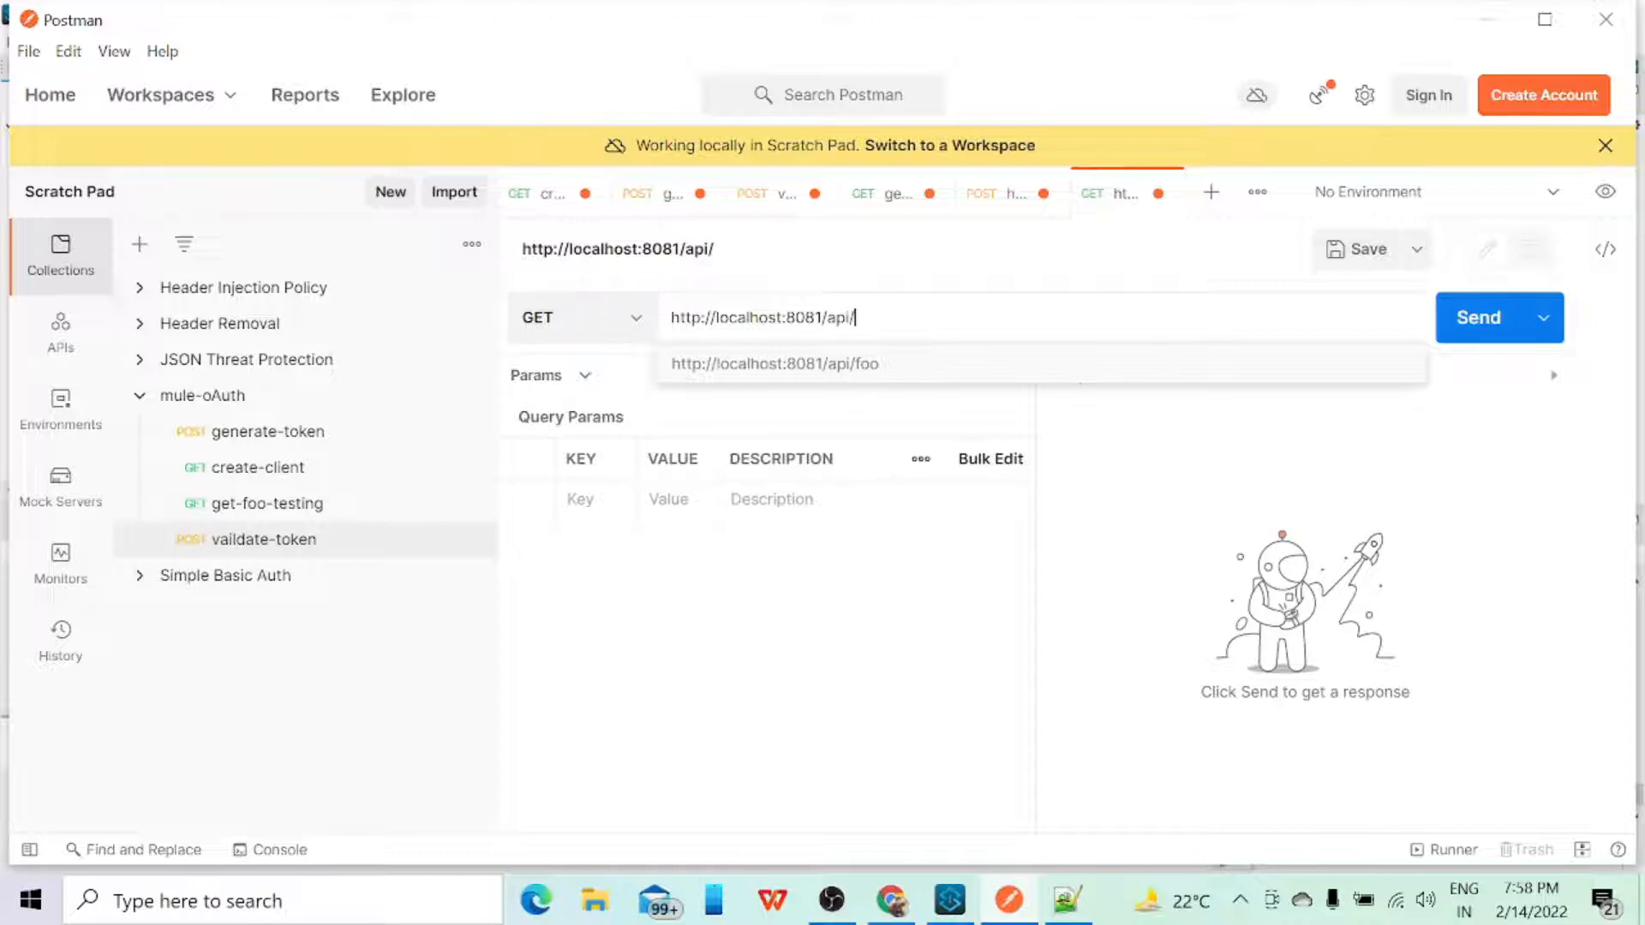
text(test)
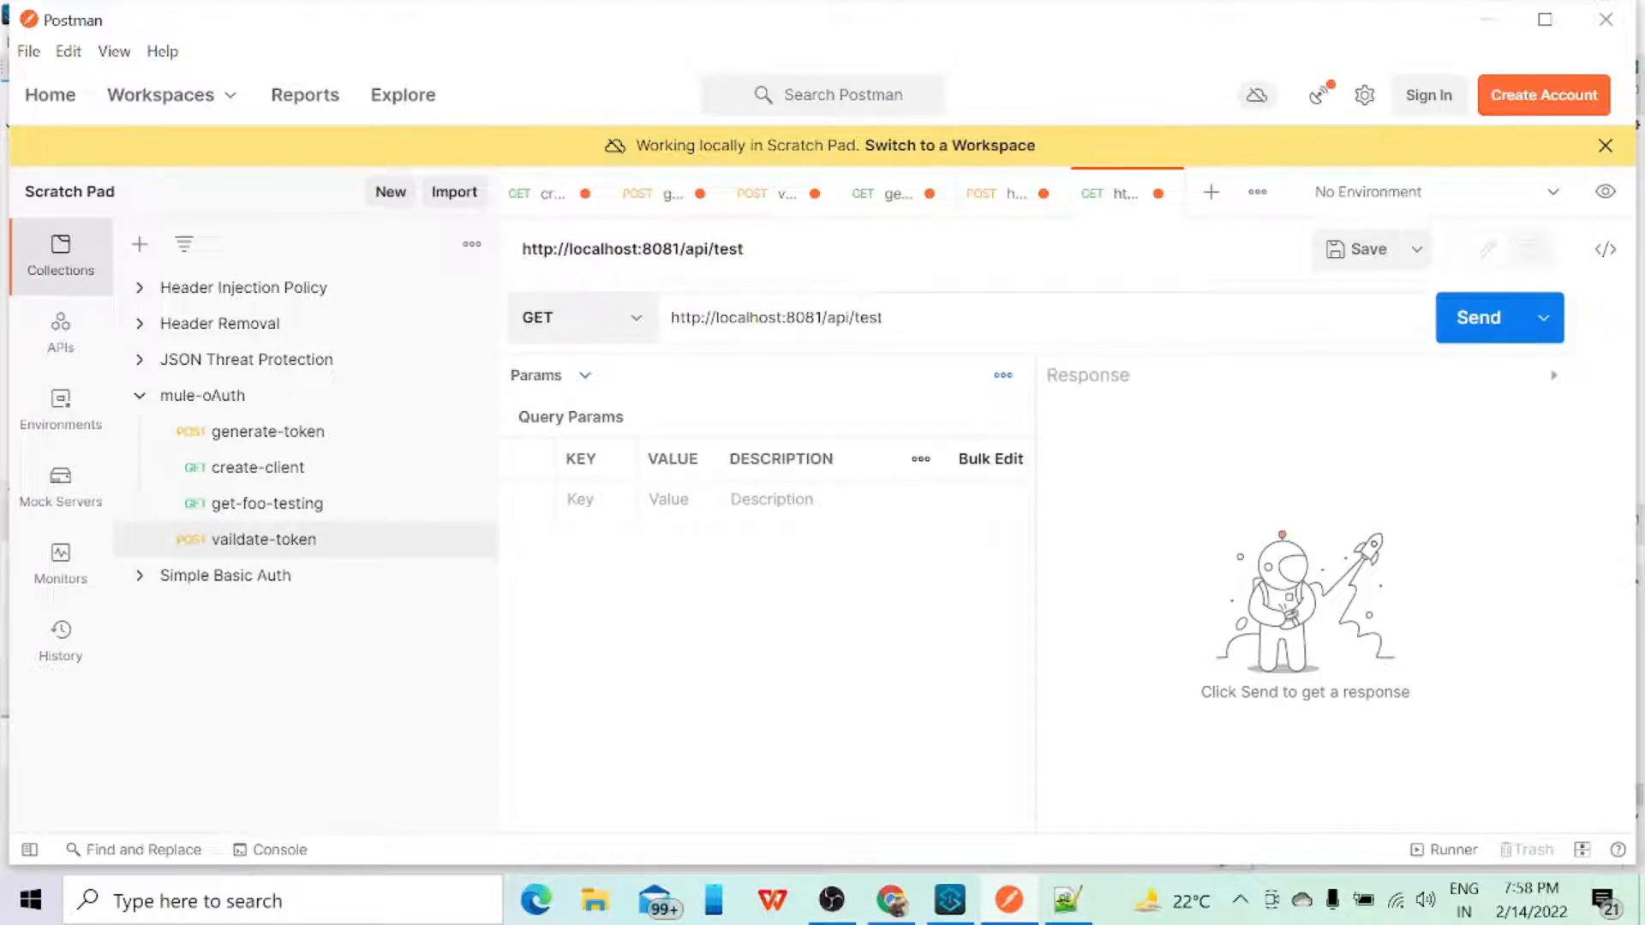
click(1479, 332)
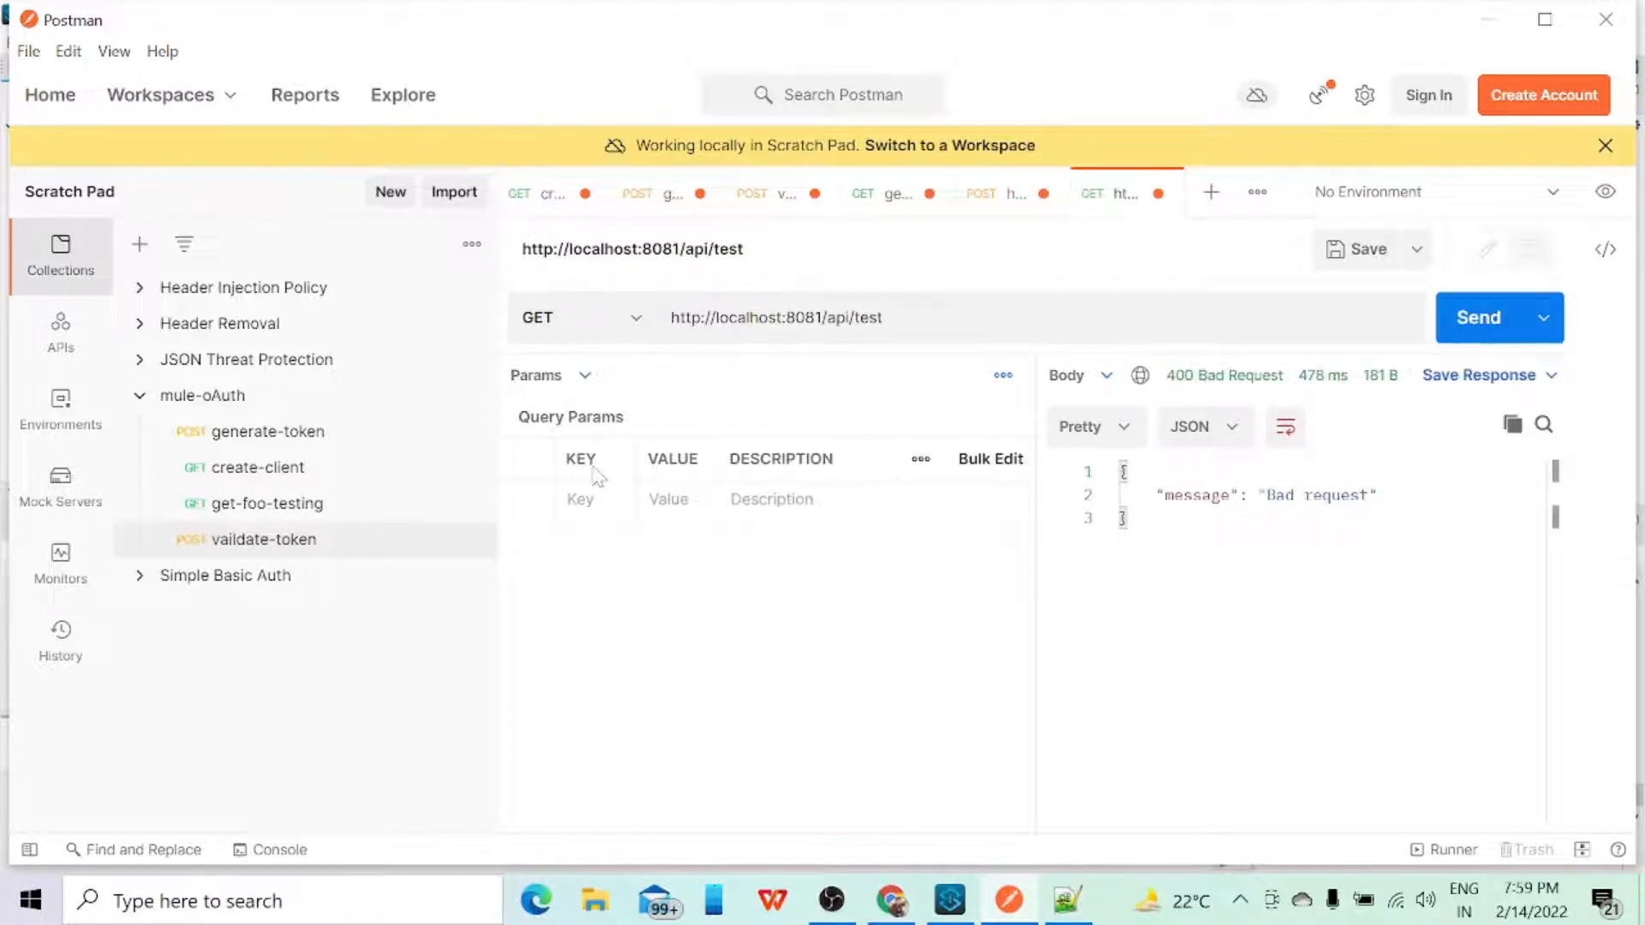
Step: Add a client_id header with the value 12345 to the localhost test request
click(586, 384)
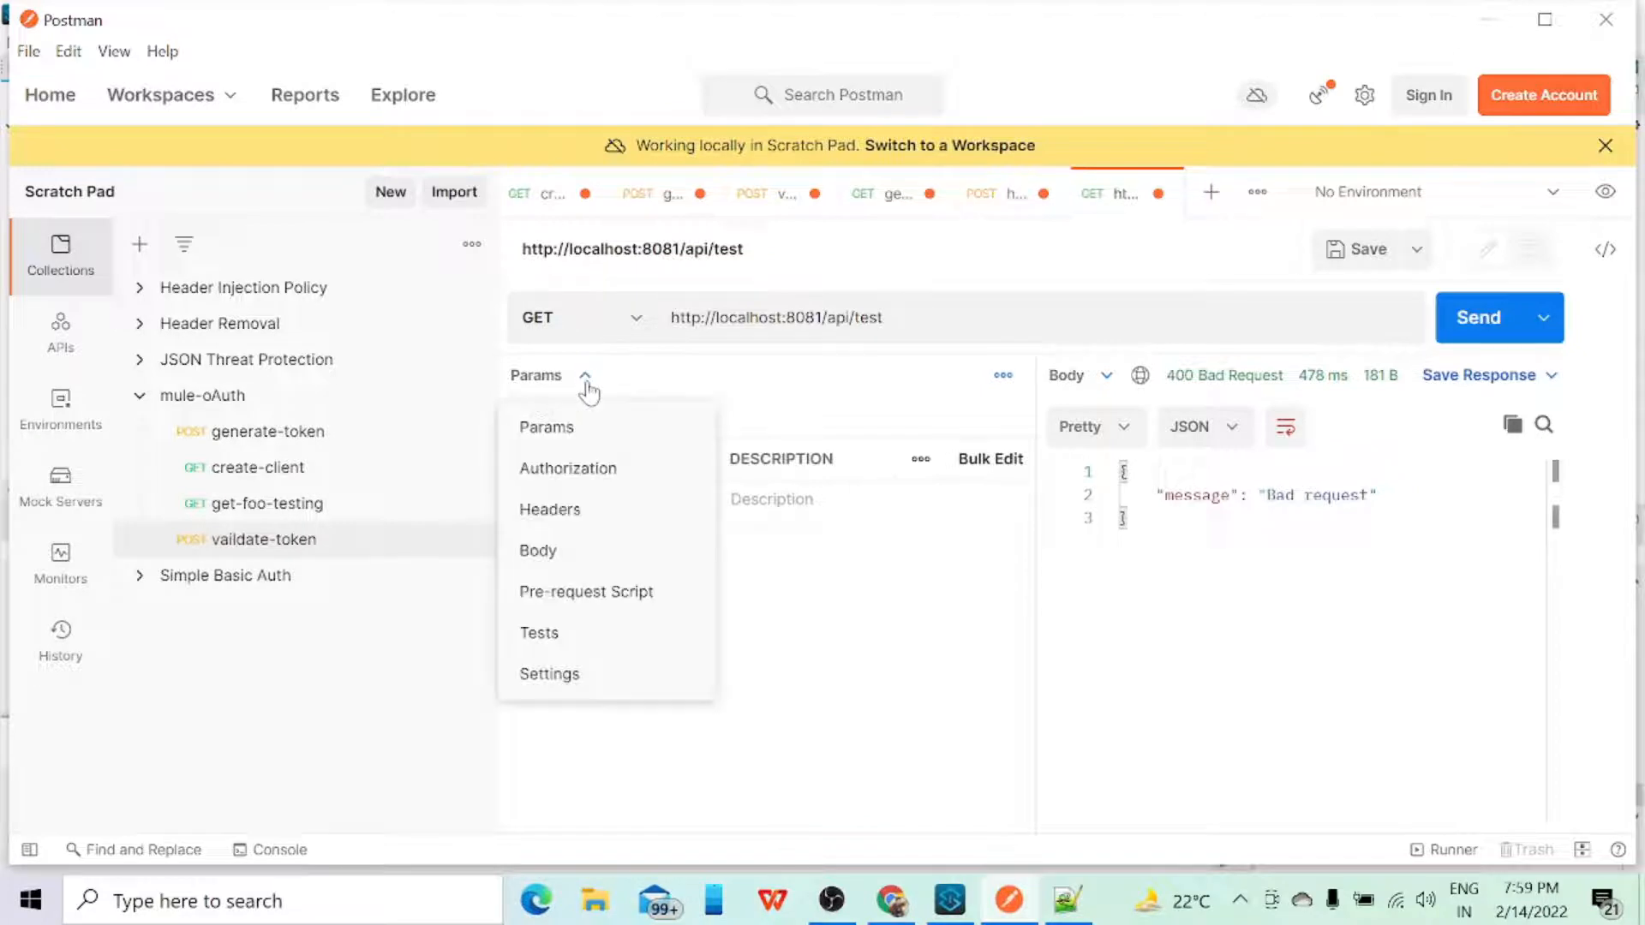
click(561, 512)
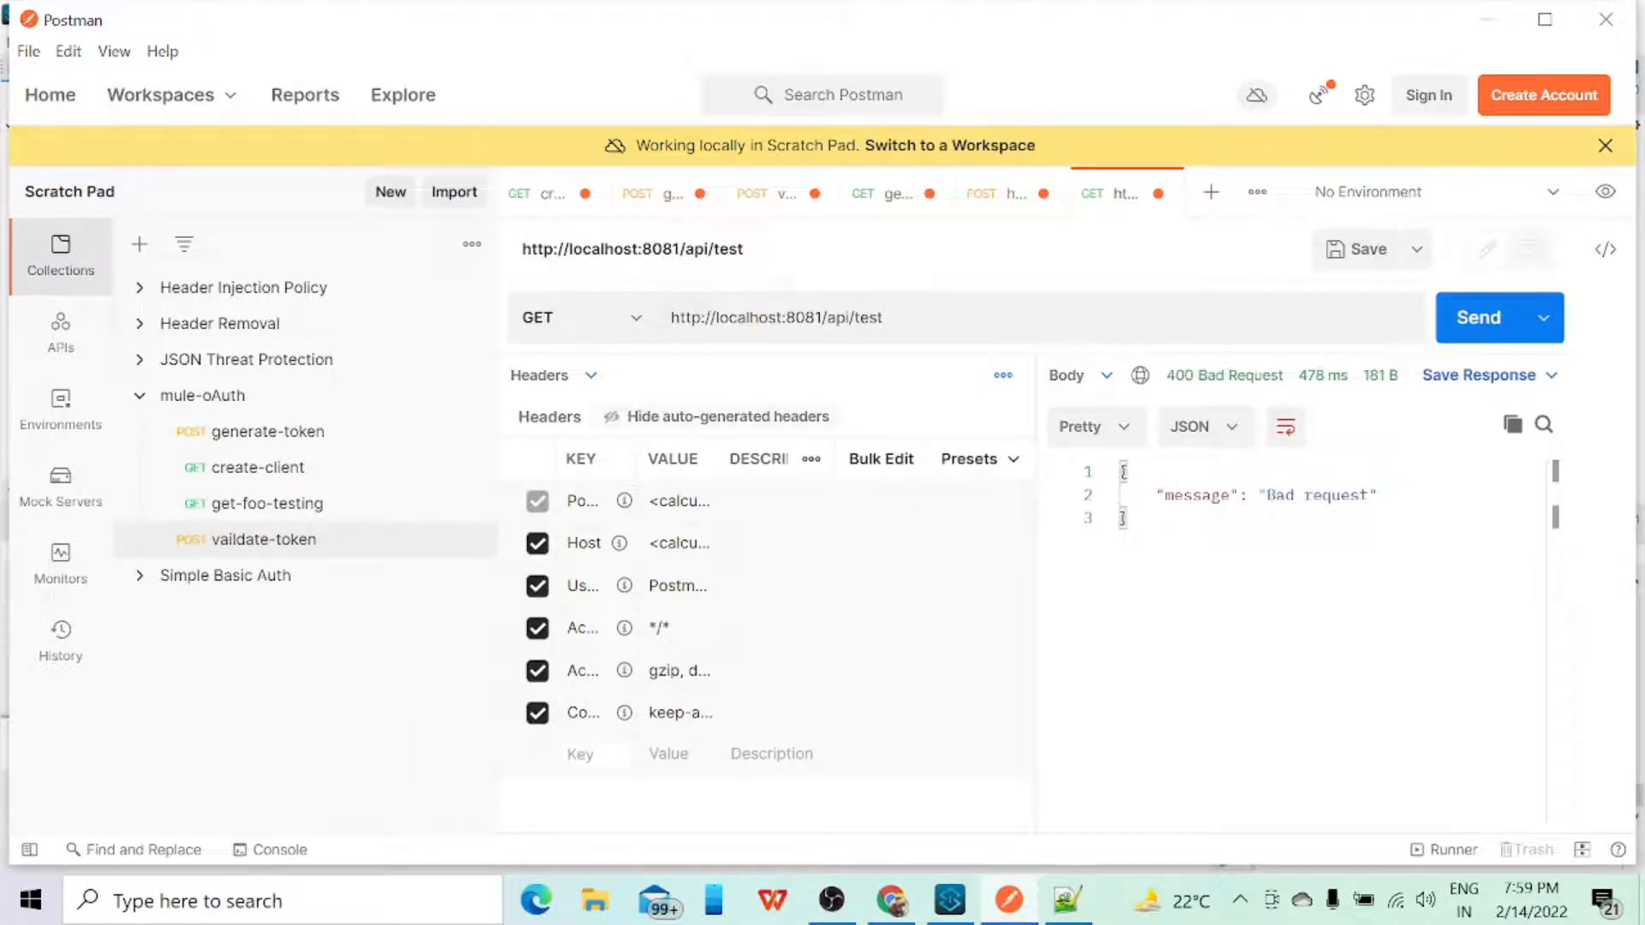
click(579, 753)
text(client_id)
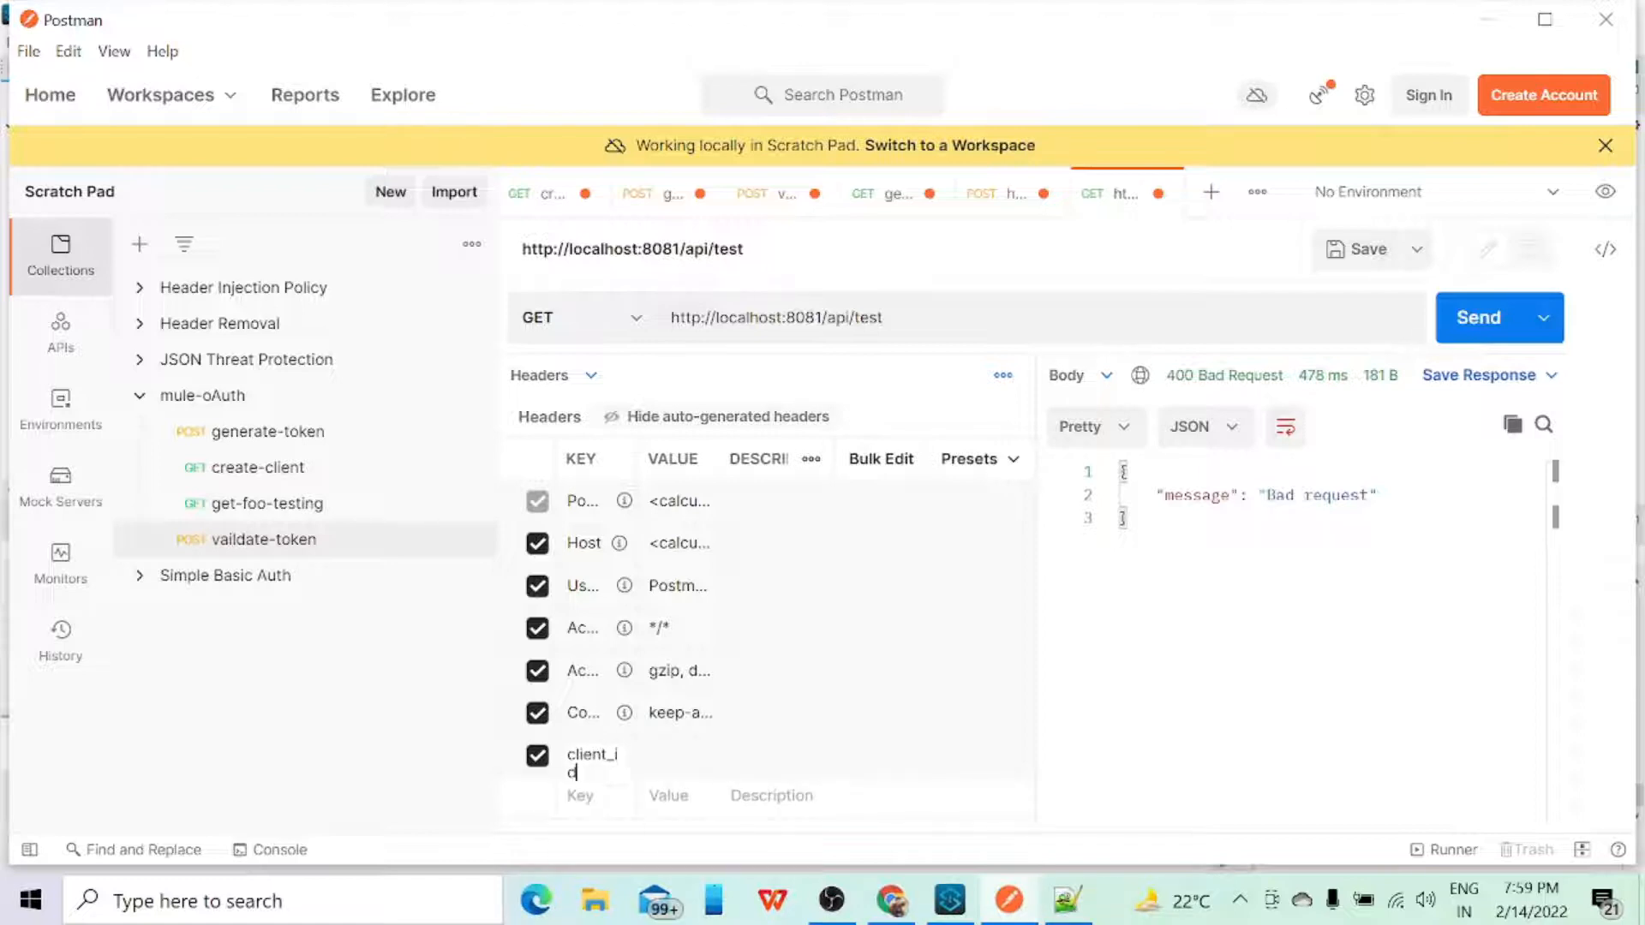
key(Tab)
text(12345)
Step: Add a client_secret header with a dummy client secret and resend the test request
click(580, 796)
text(client_)
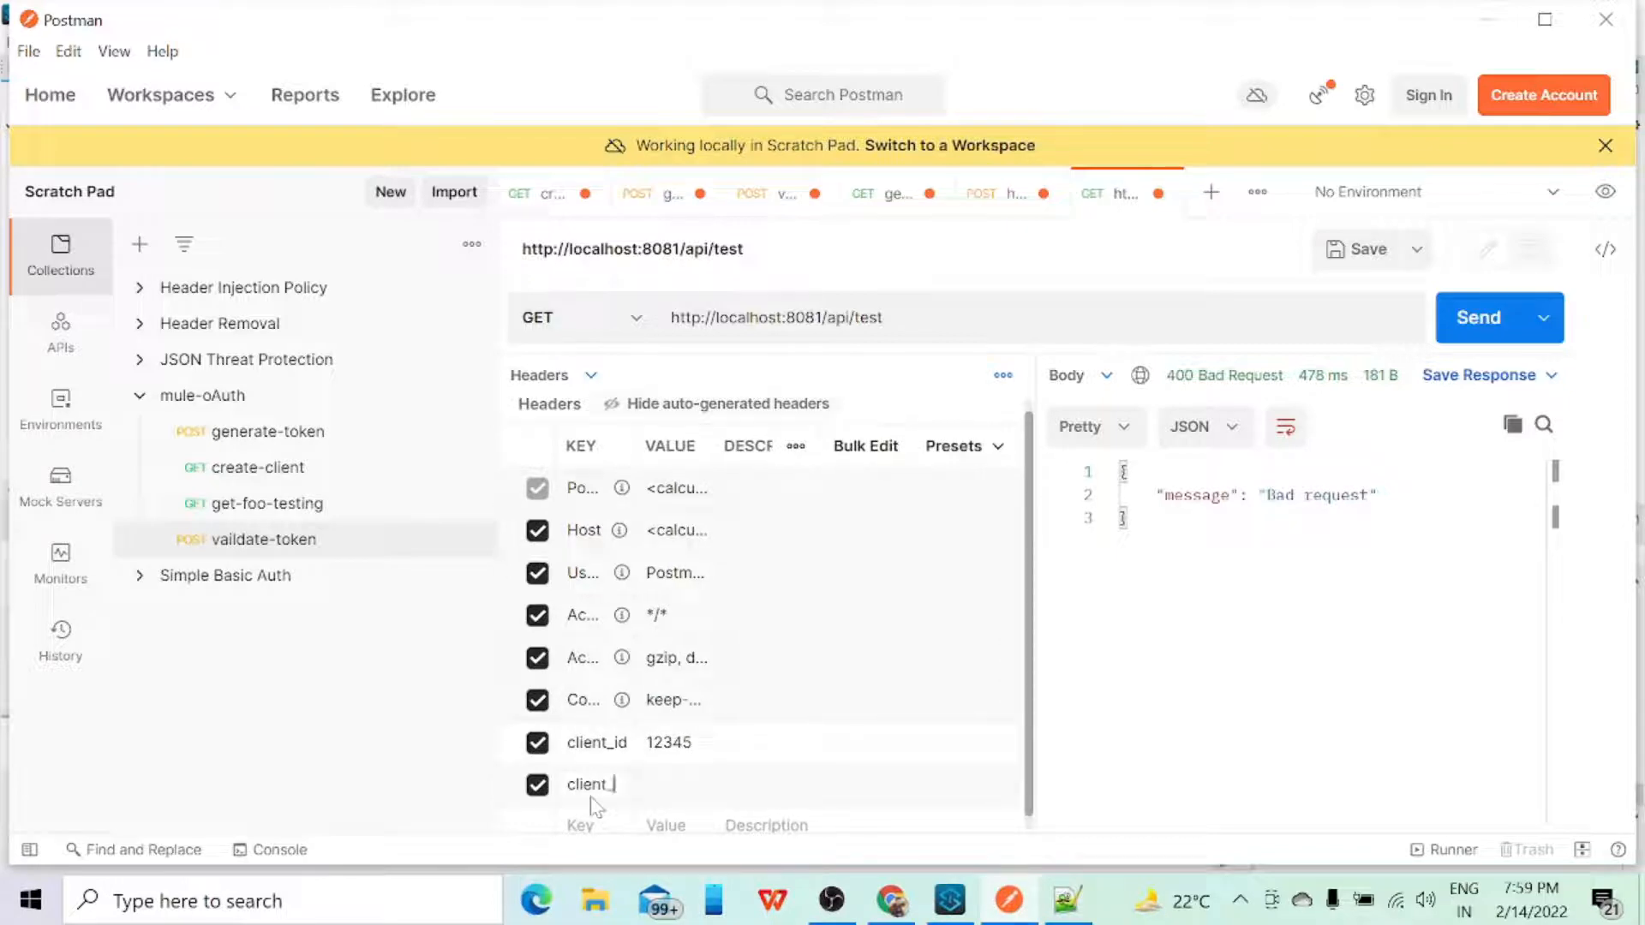
text(secret)
key(Tab)
text(1234)
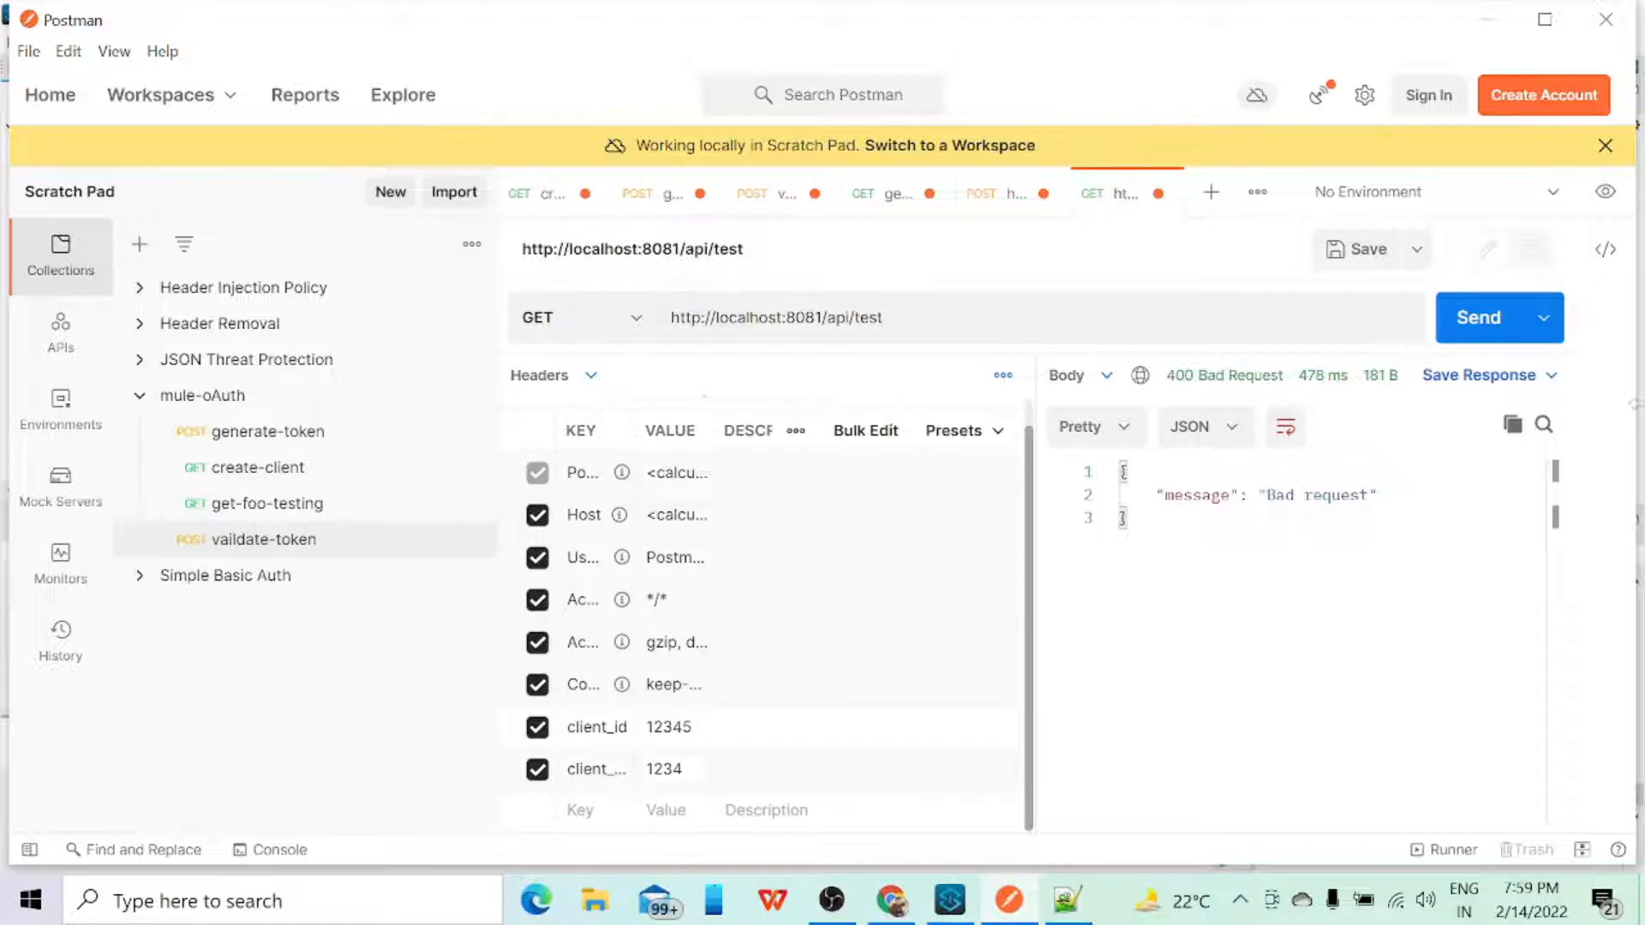
click(1486, 322)
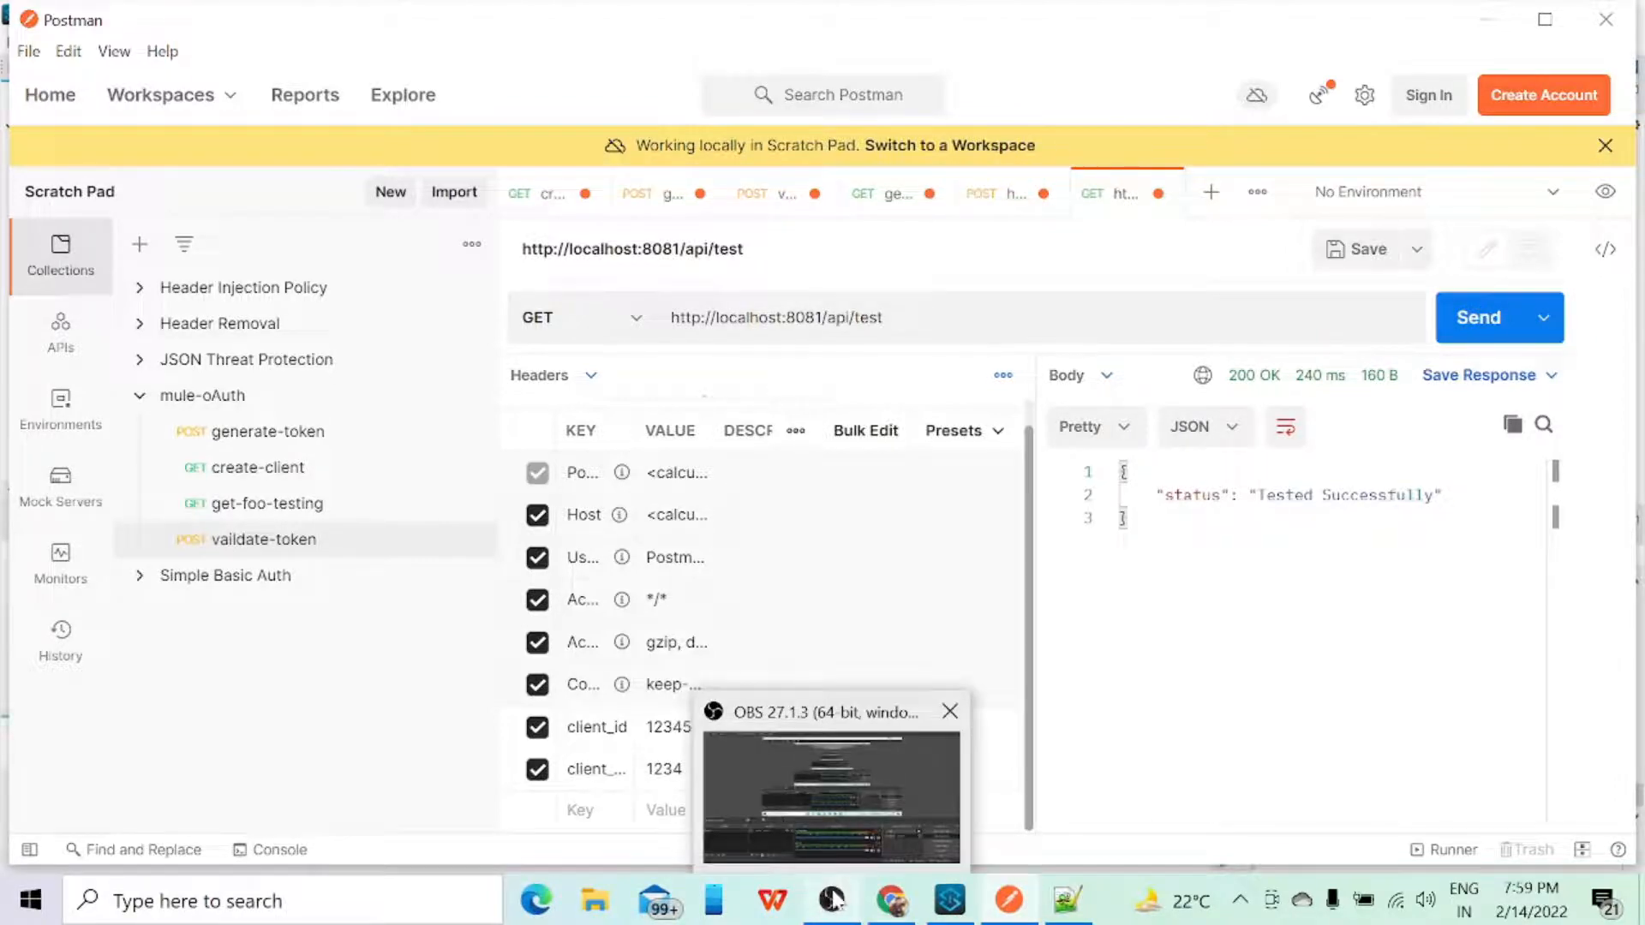
Step: Switch to Anypoint Studio, open client-id-policy.raml and examine the get and post definitions of the /test endpoint
click(895, 915)
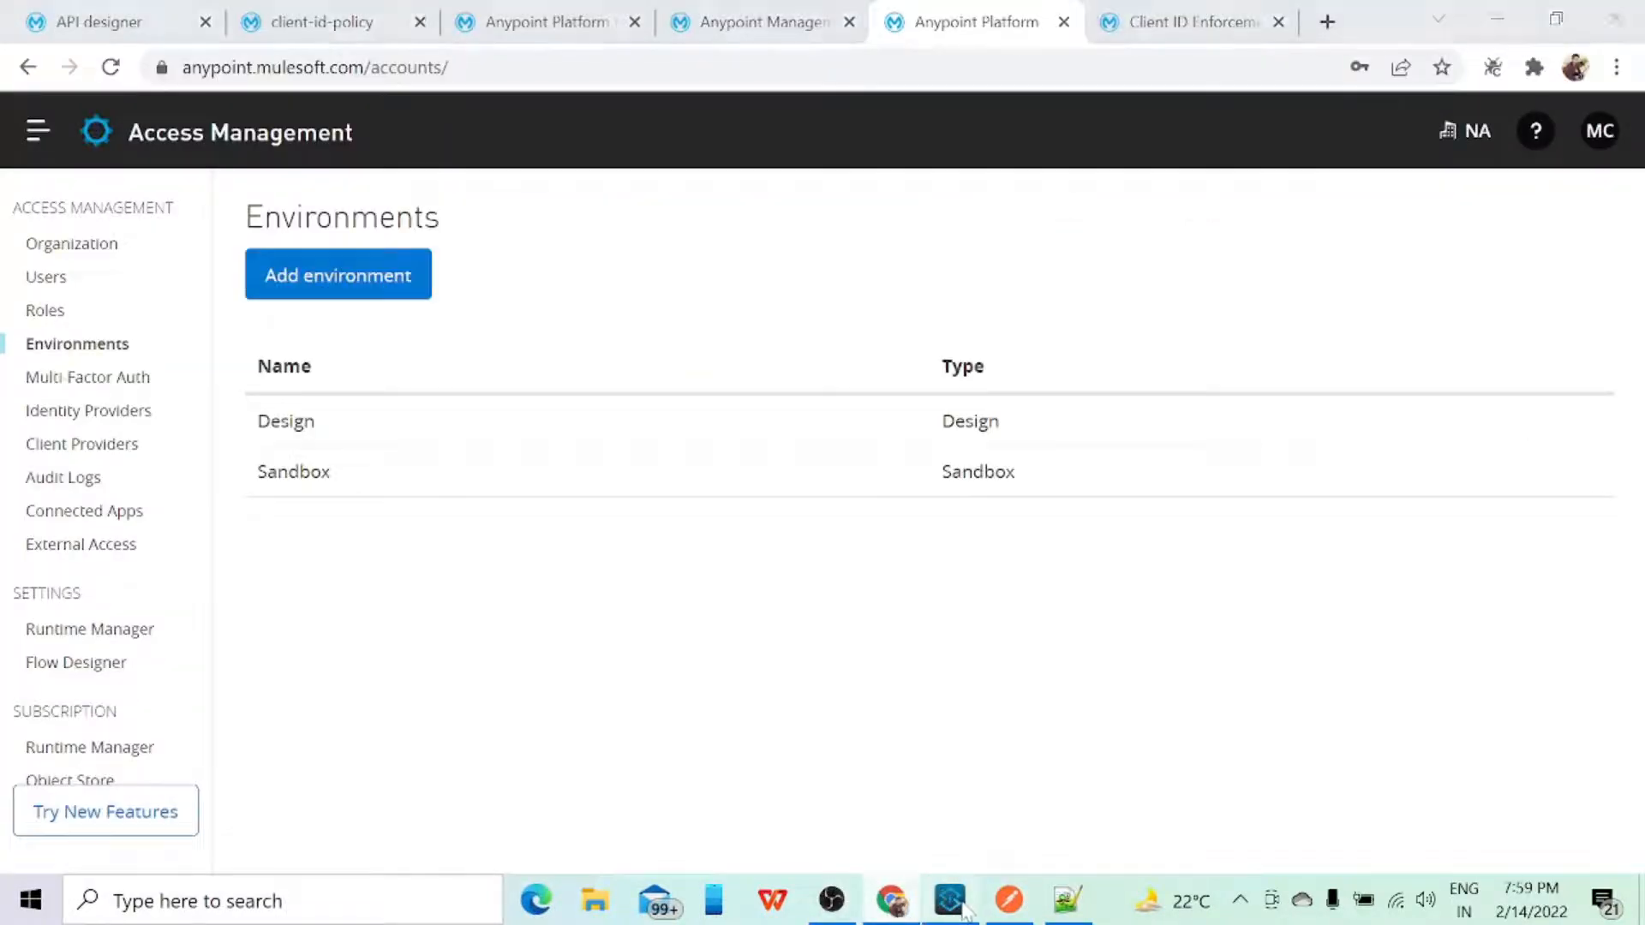
click(949, 900)
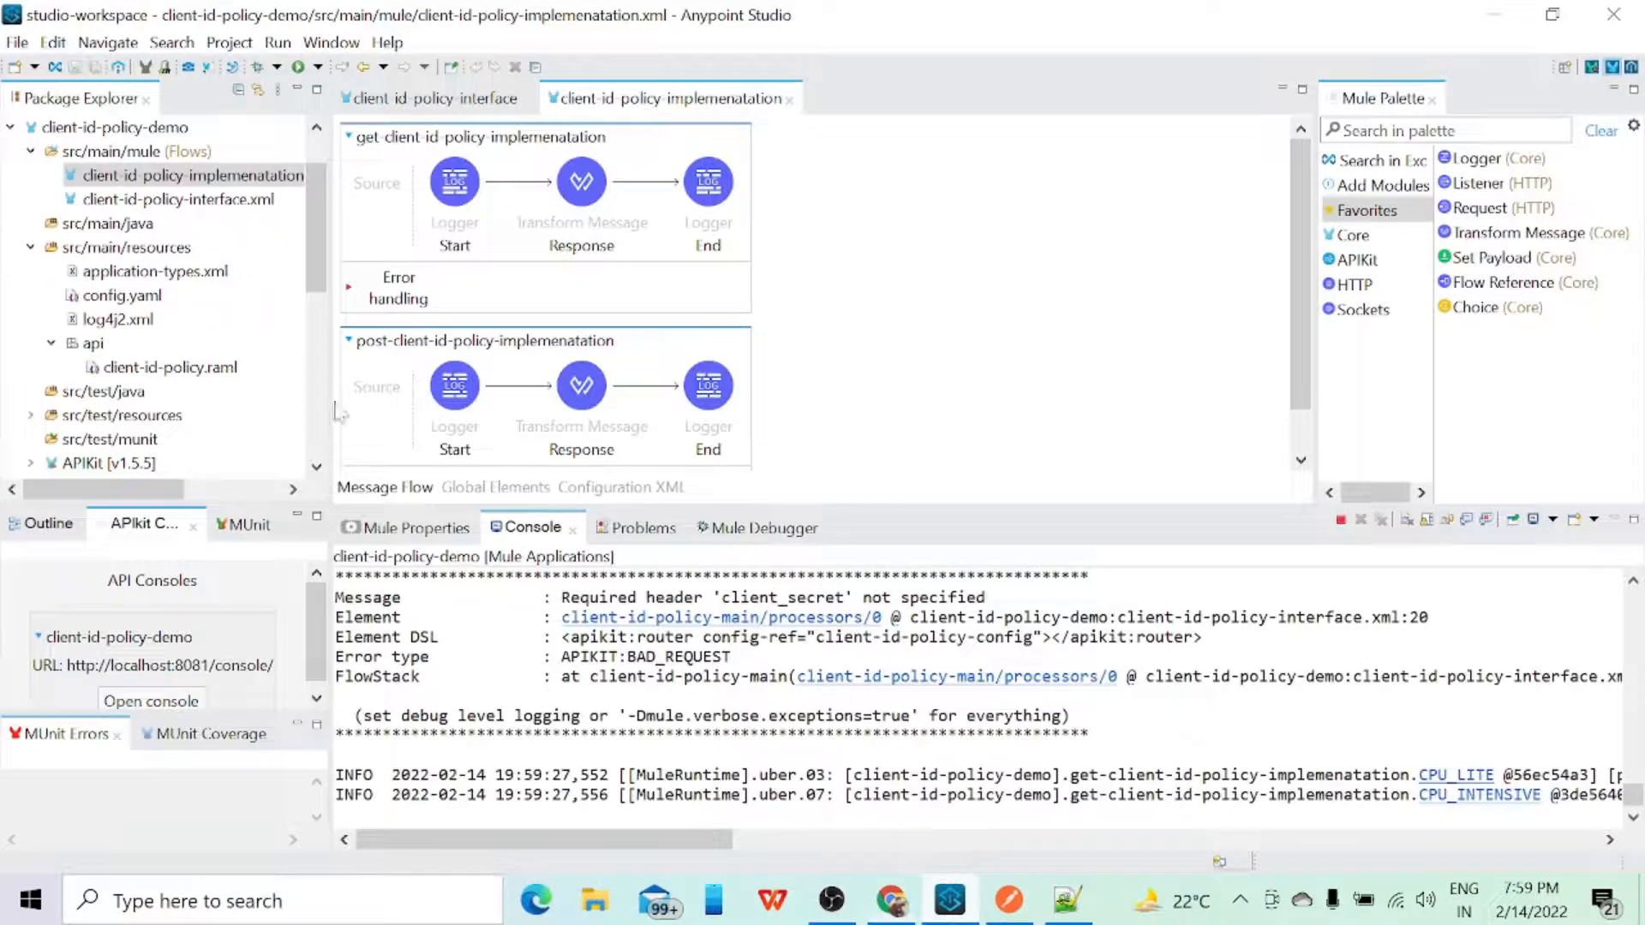
click(136, 372)
double_click(136, 370)
scroll(814, 300, down, 5)
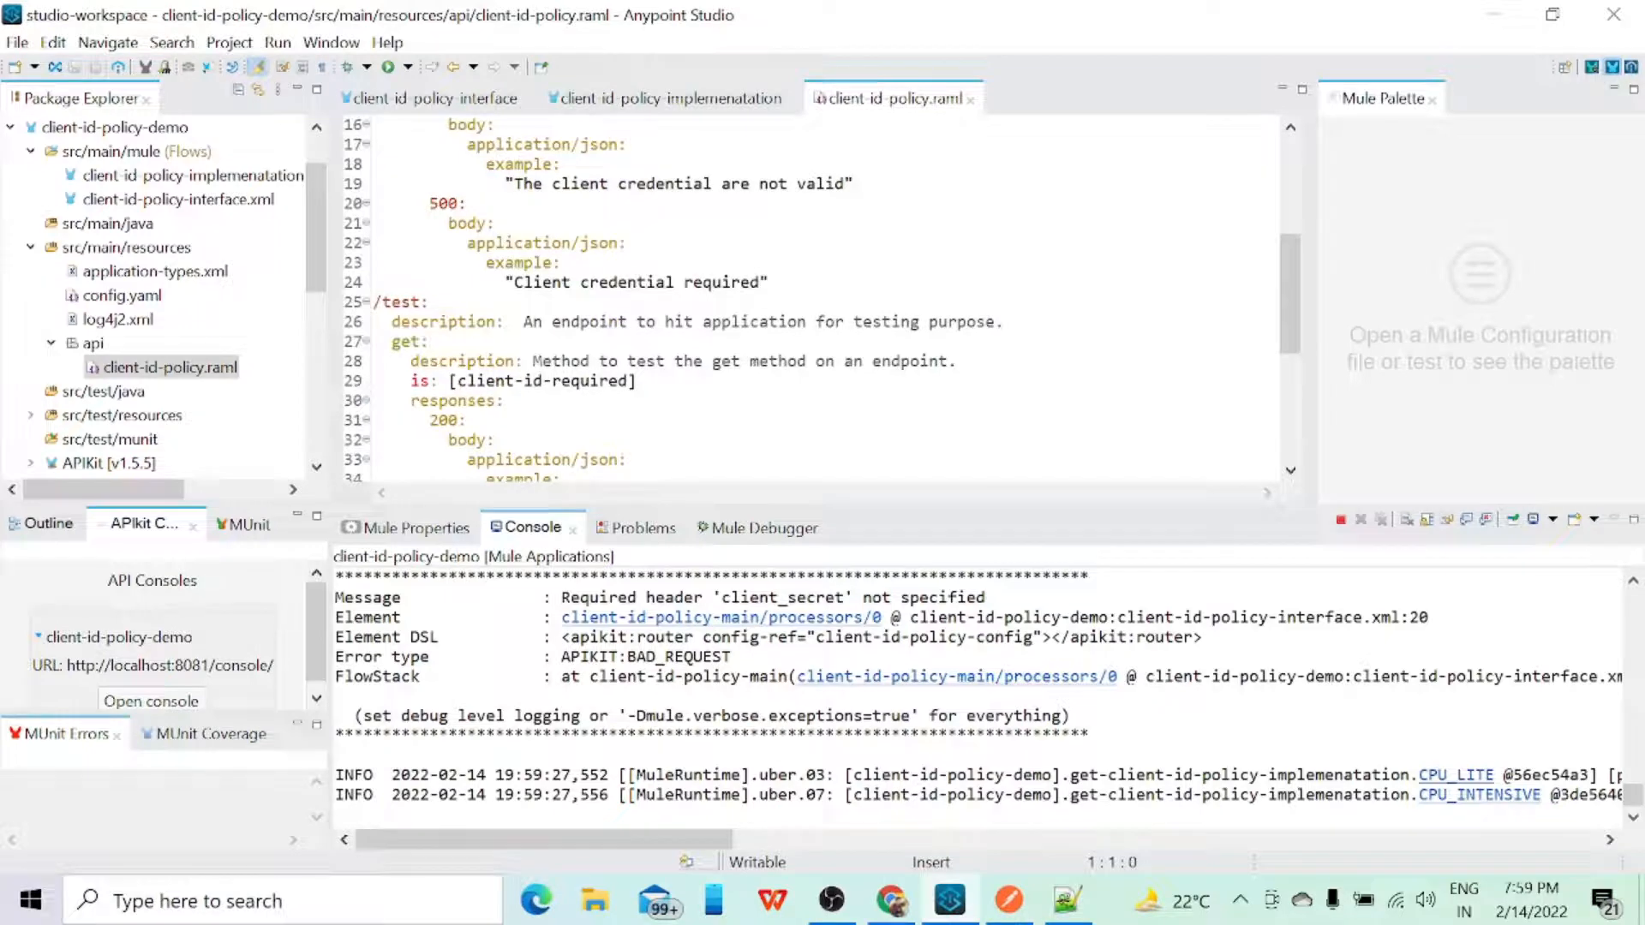
scroll(813, 300, down, 1)
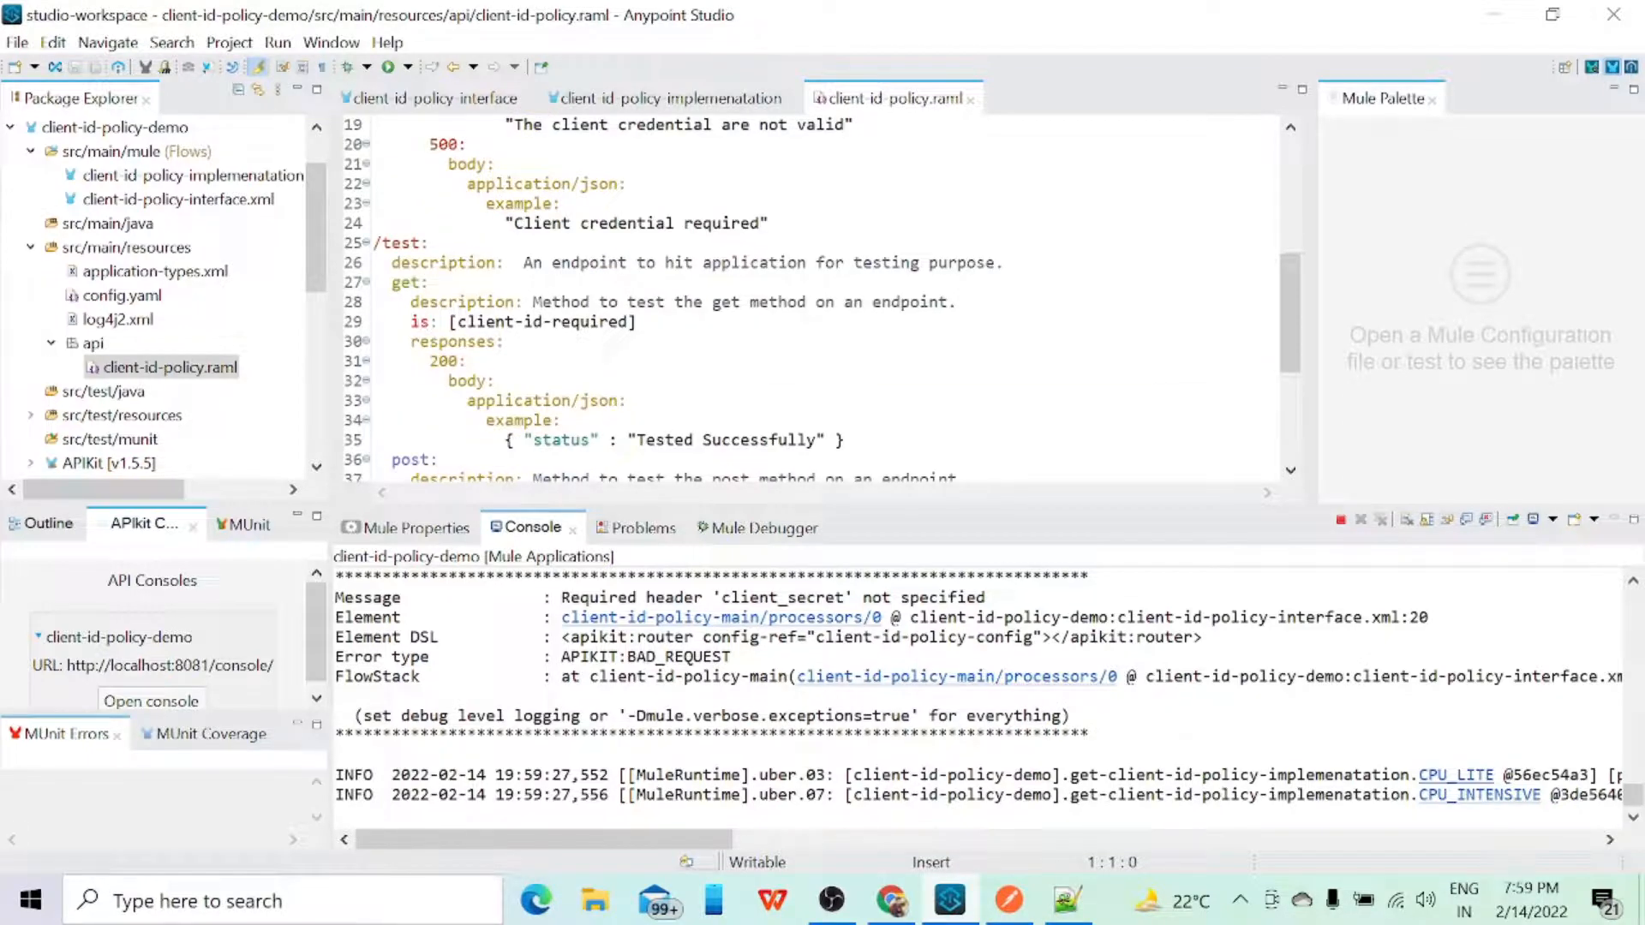
scroll(813, 300, down, 2)
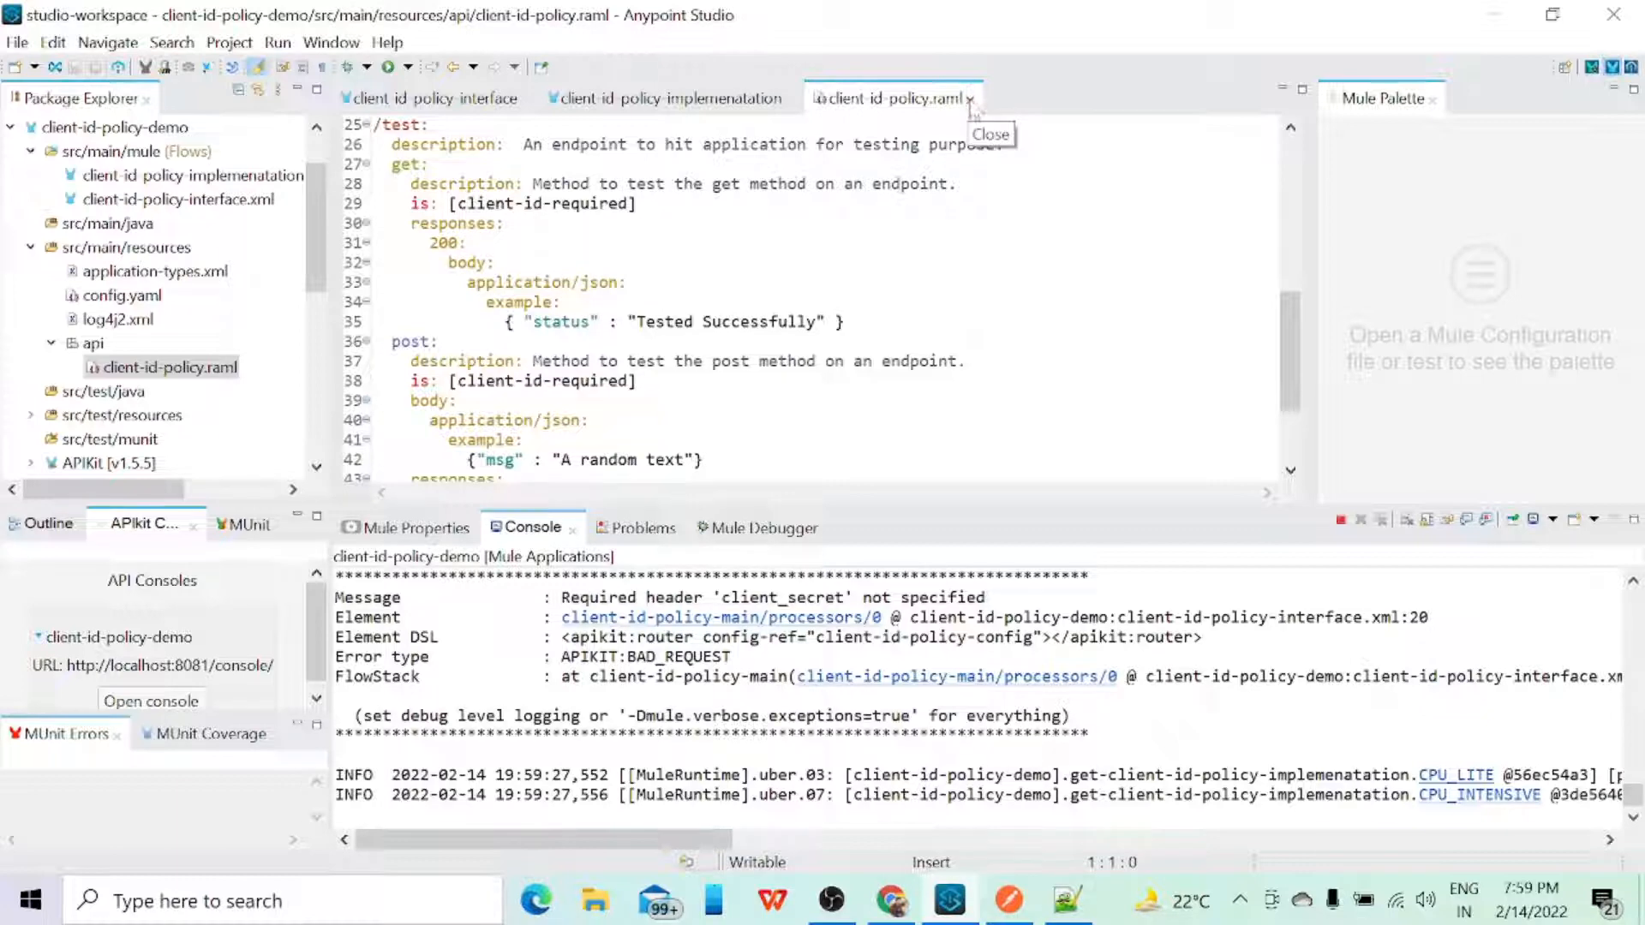
Step: Stop the running client-id-policy-demo application and switch from client-id-policy.raml to the client-id-policy-interface flow
click(1341, 519)
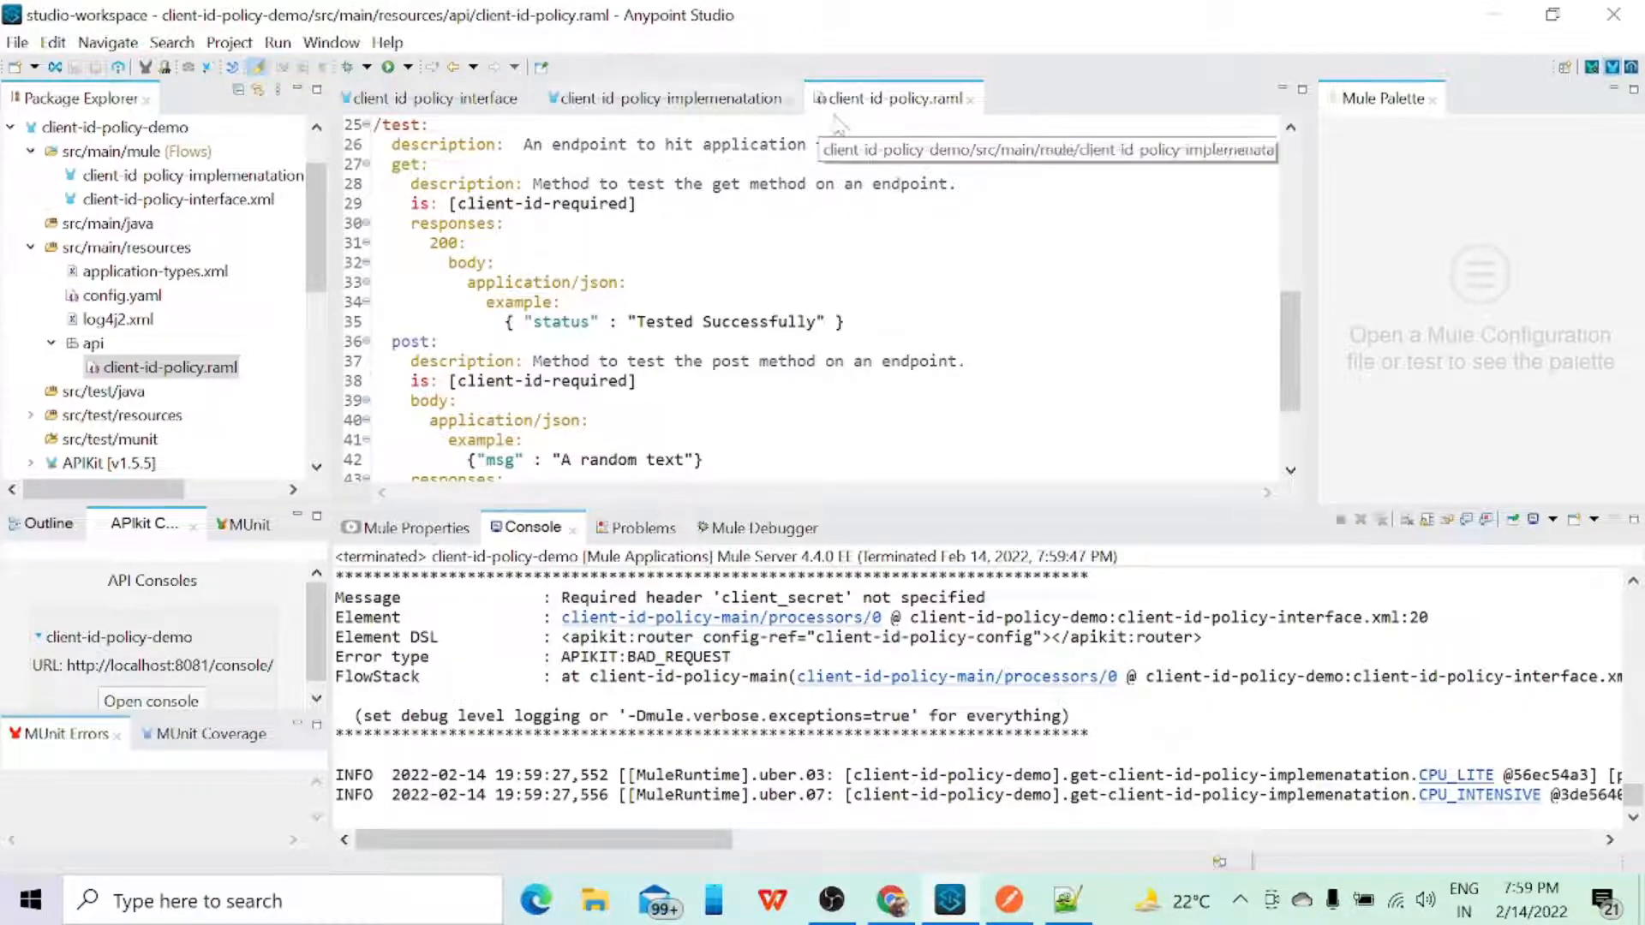
click(969, 100)
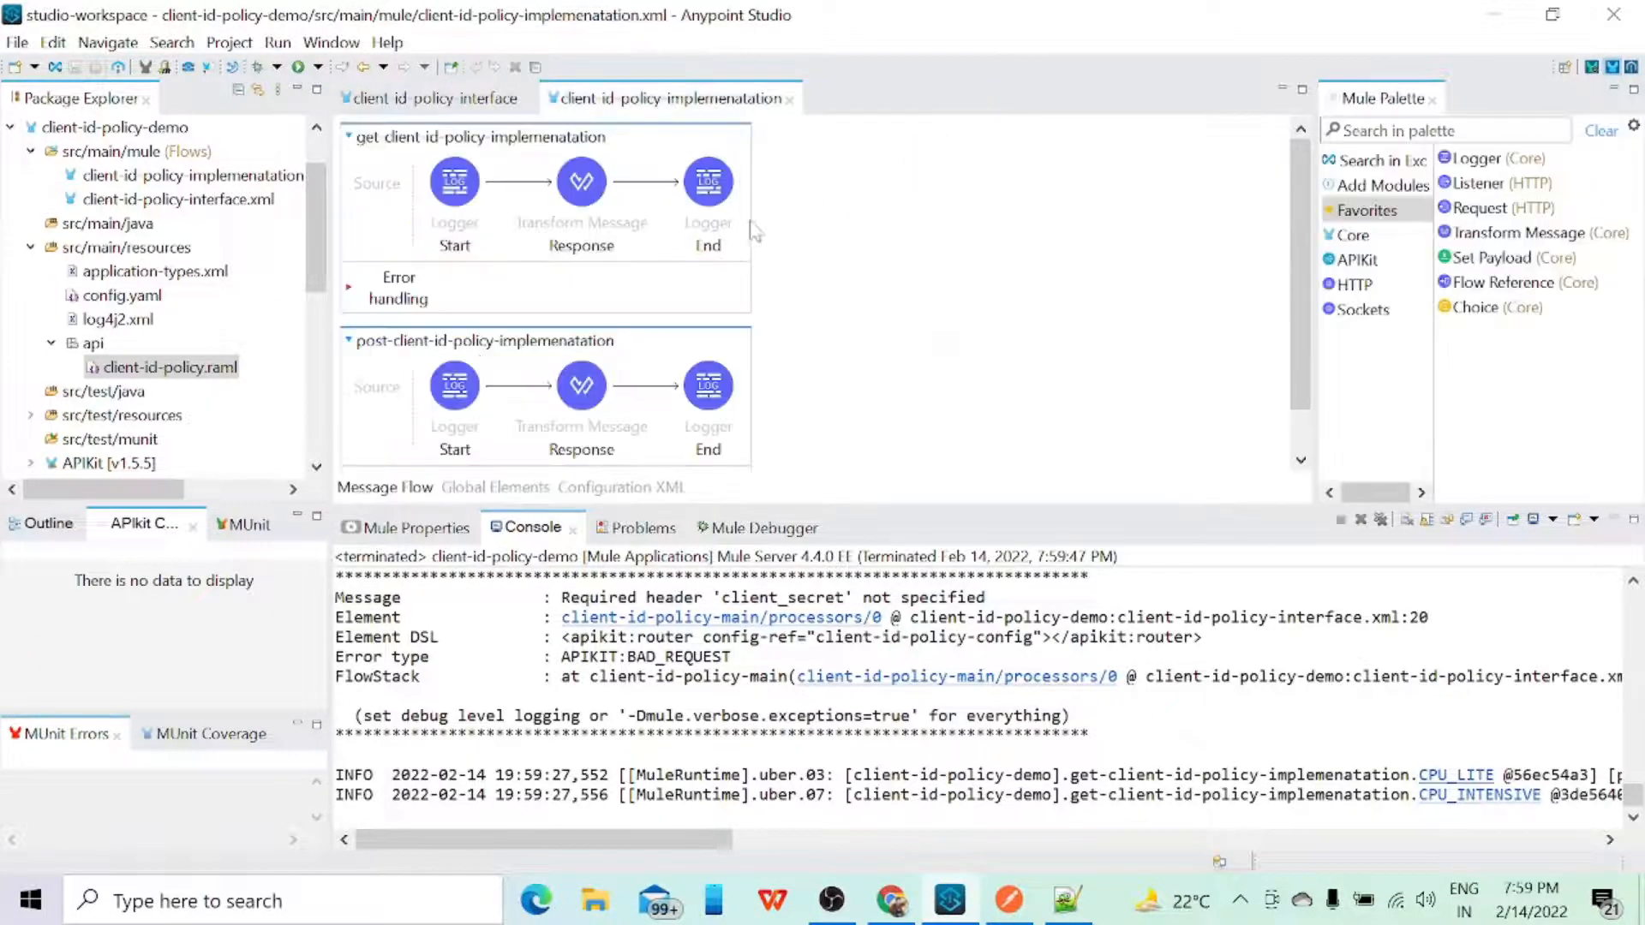
click(467, 103)
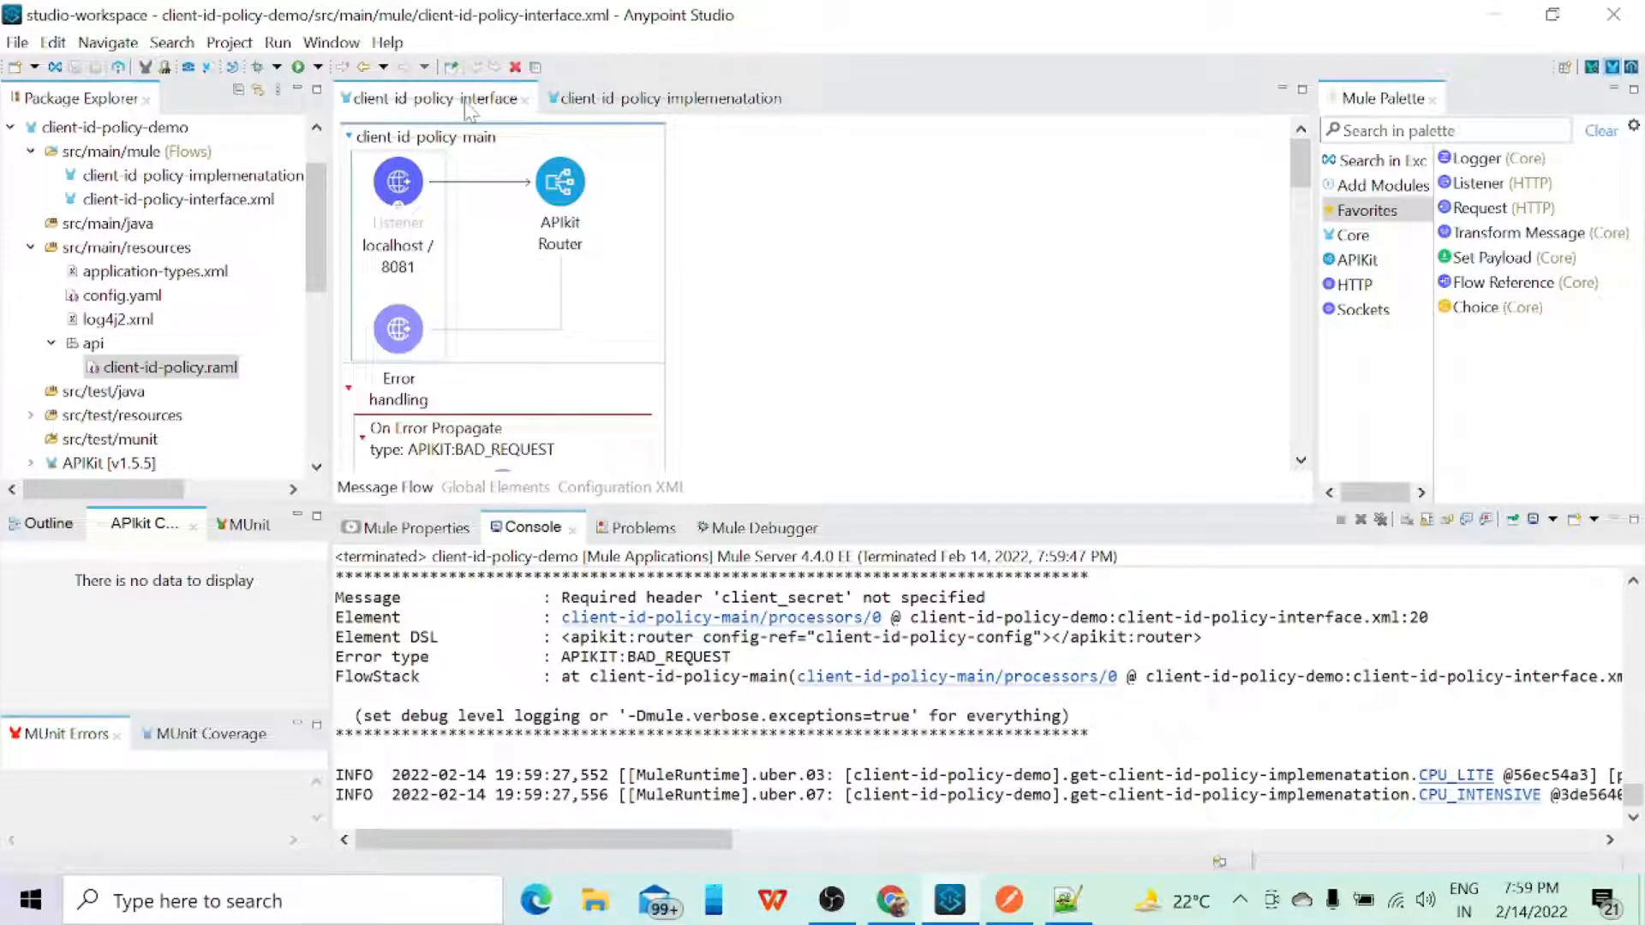
scroll(774, 325, down, 5)
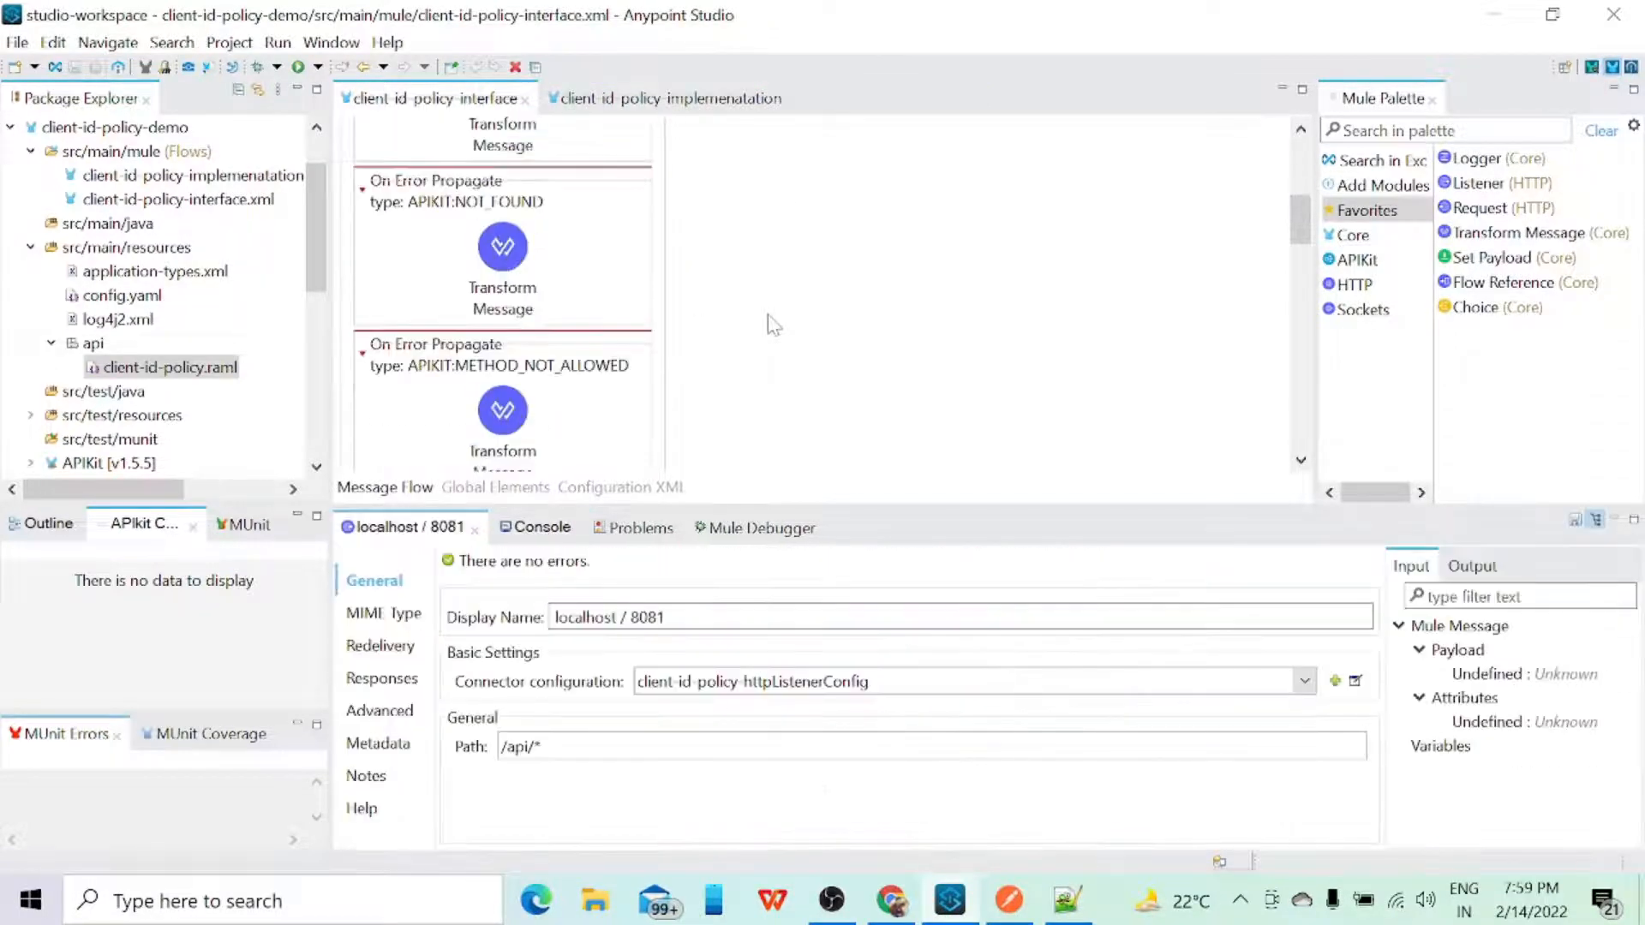
scroll(774, 325, up, 5)
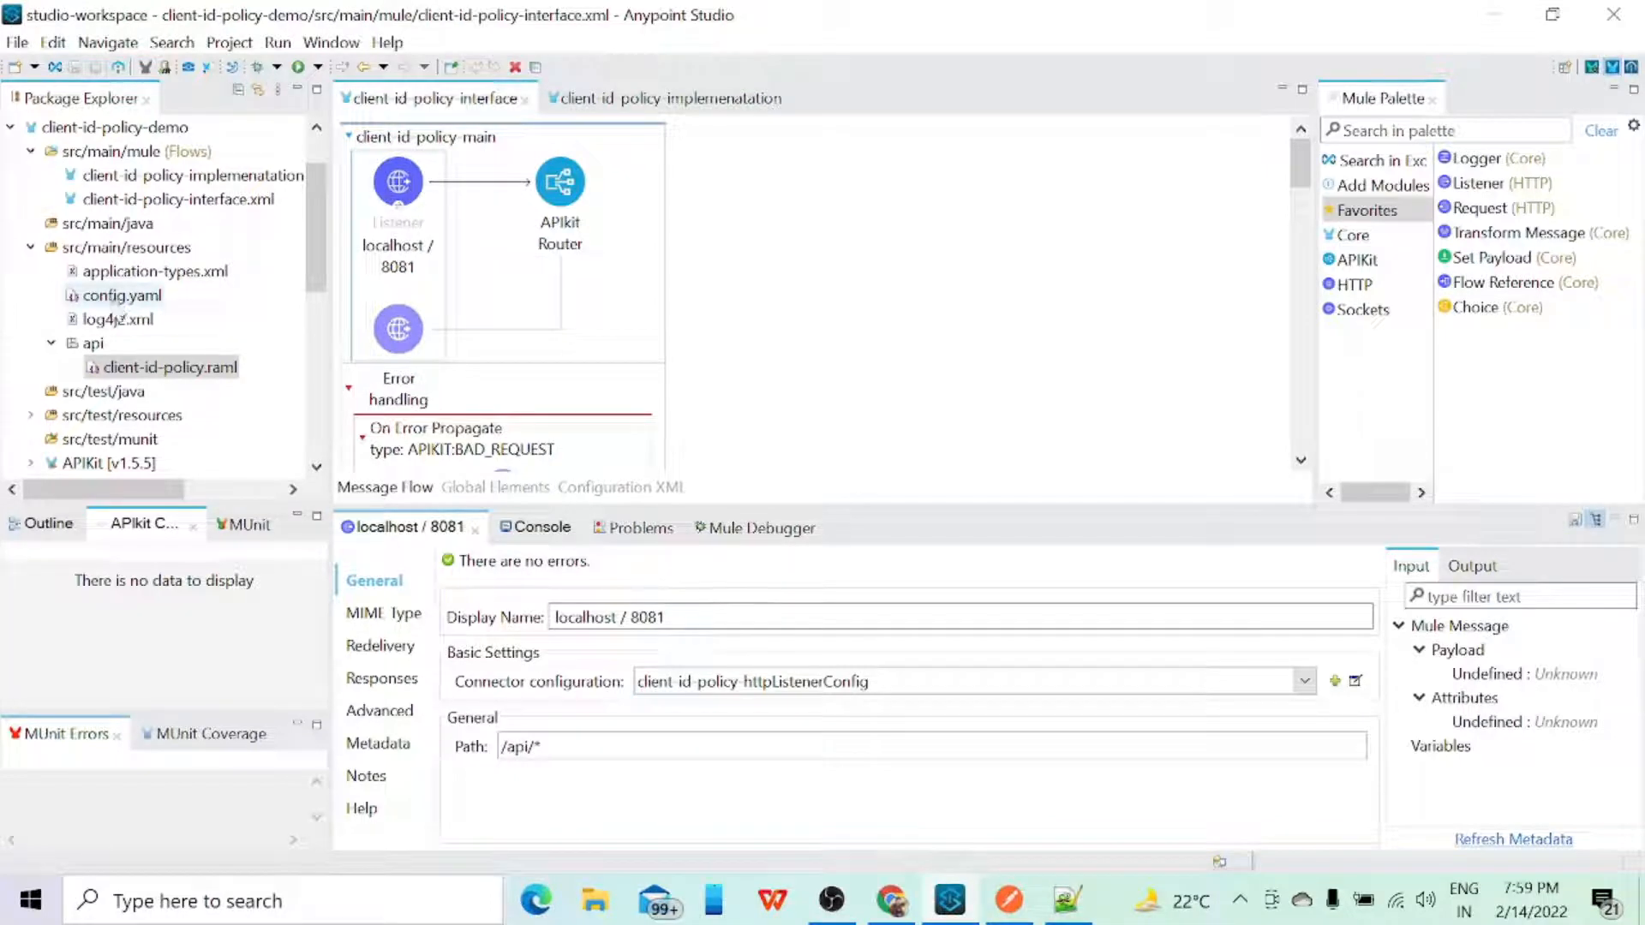
Step: Create a new file named propertyfile.yaml in the src/main/resources folder of client-id-policy-demo
click(120, 249)
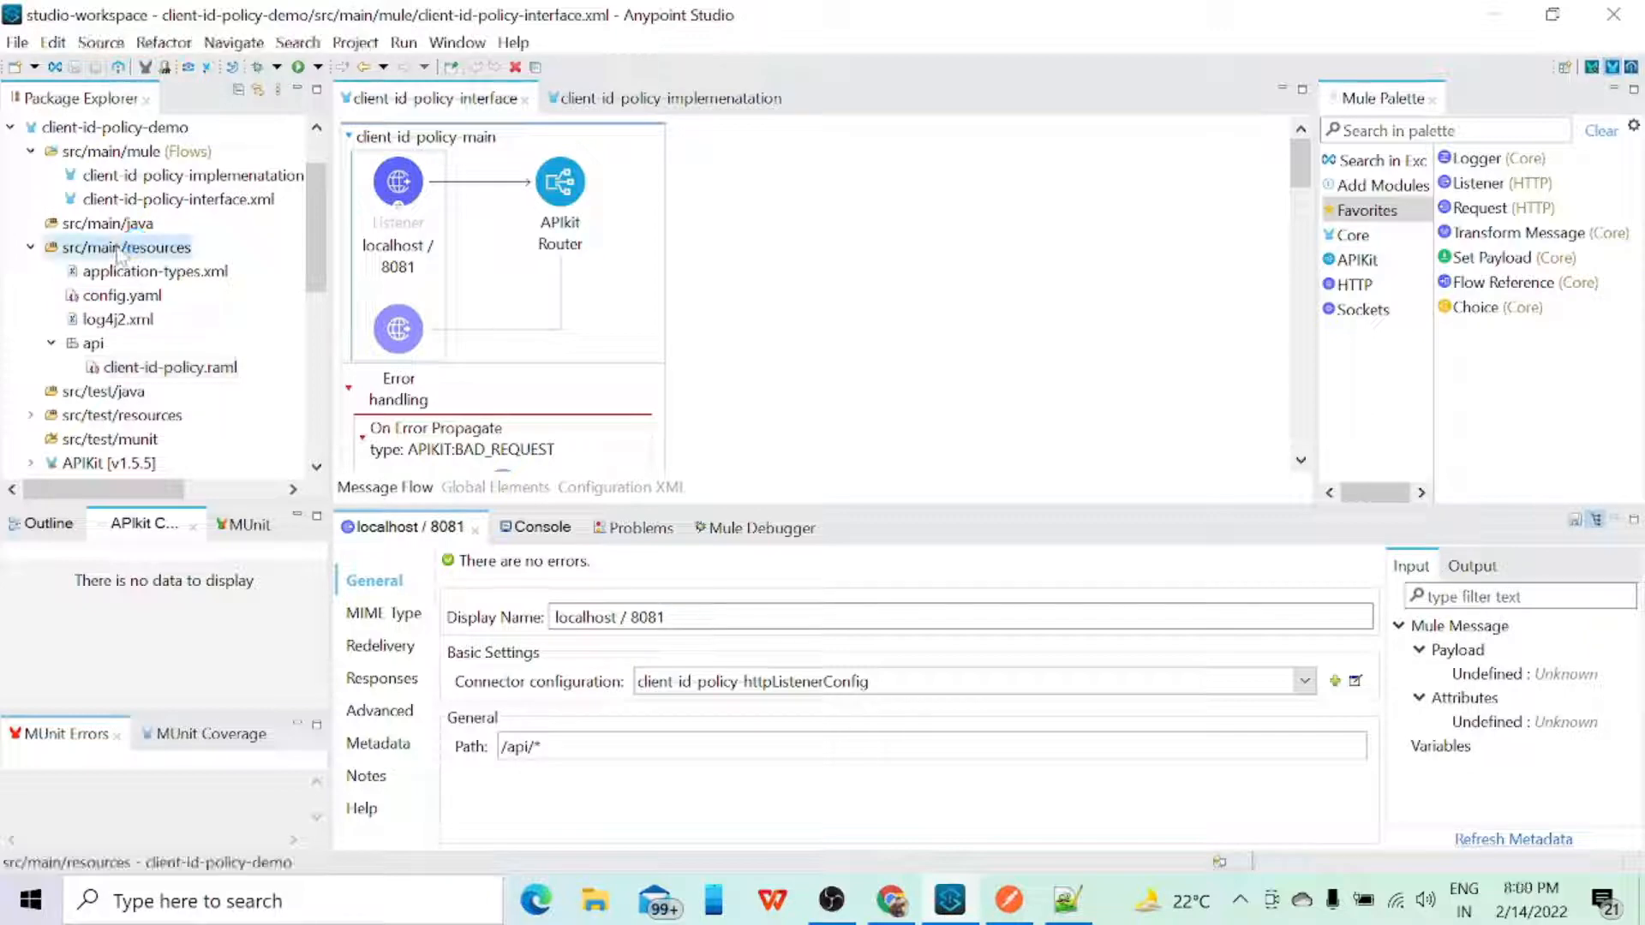
right_click(120, 255)
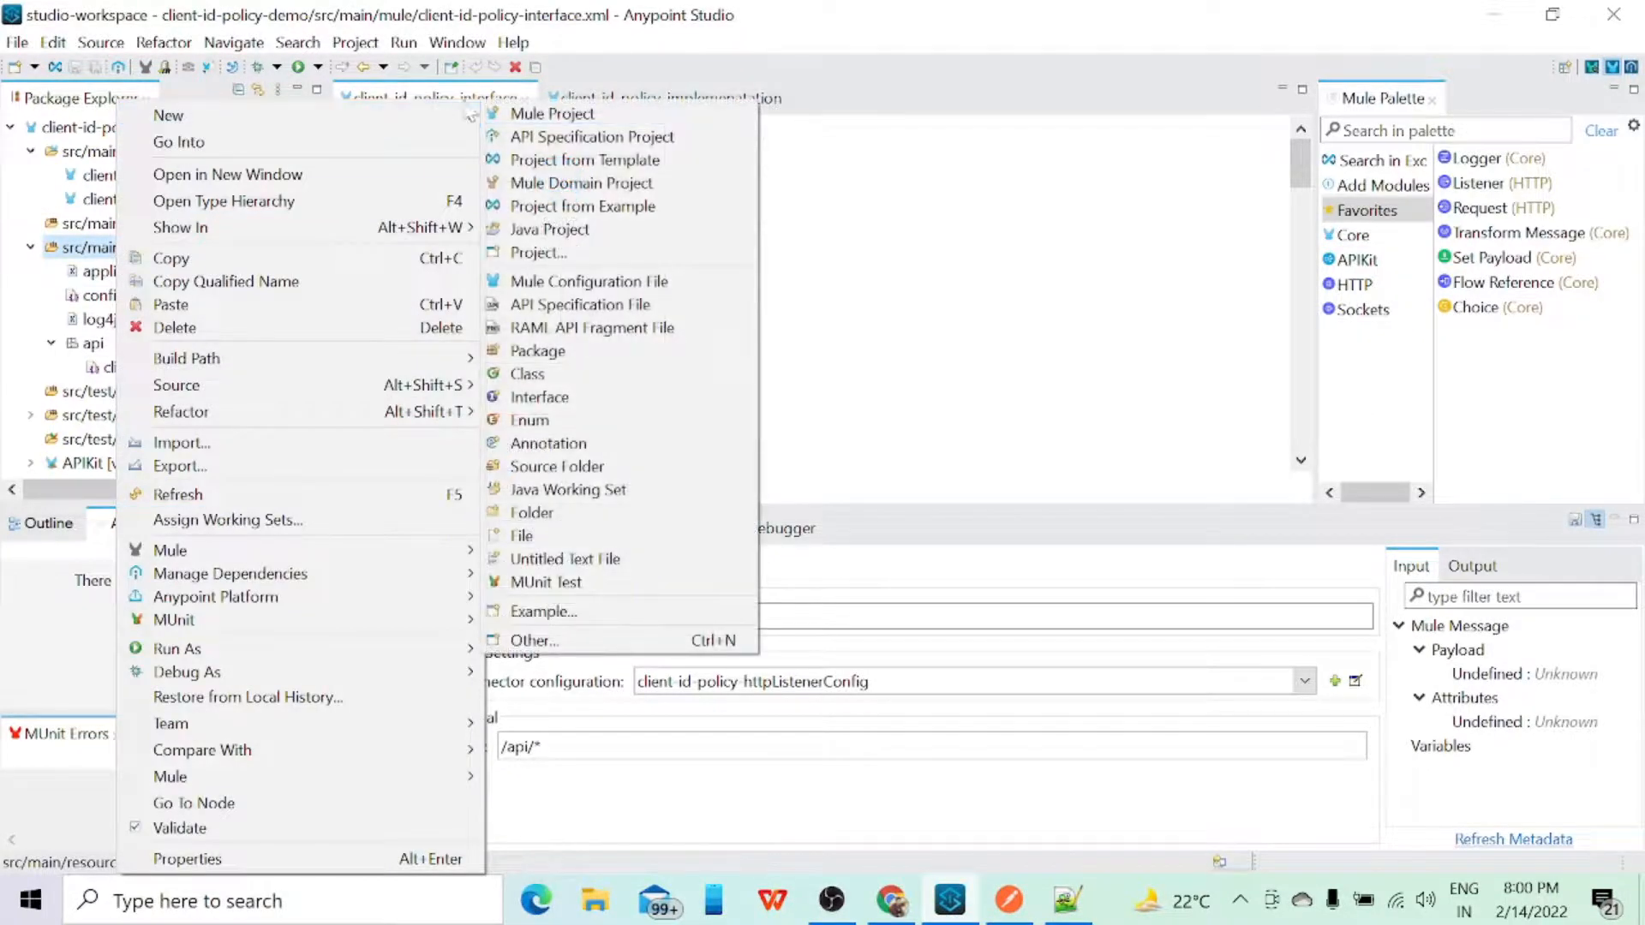
mouse_move(473, 127)
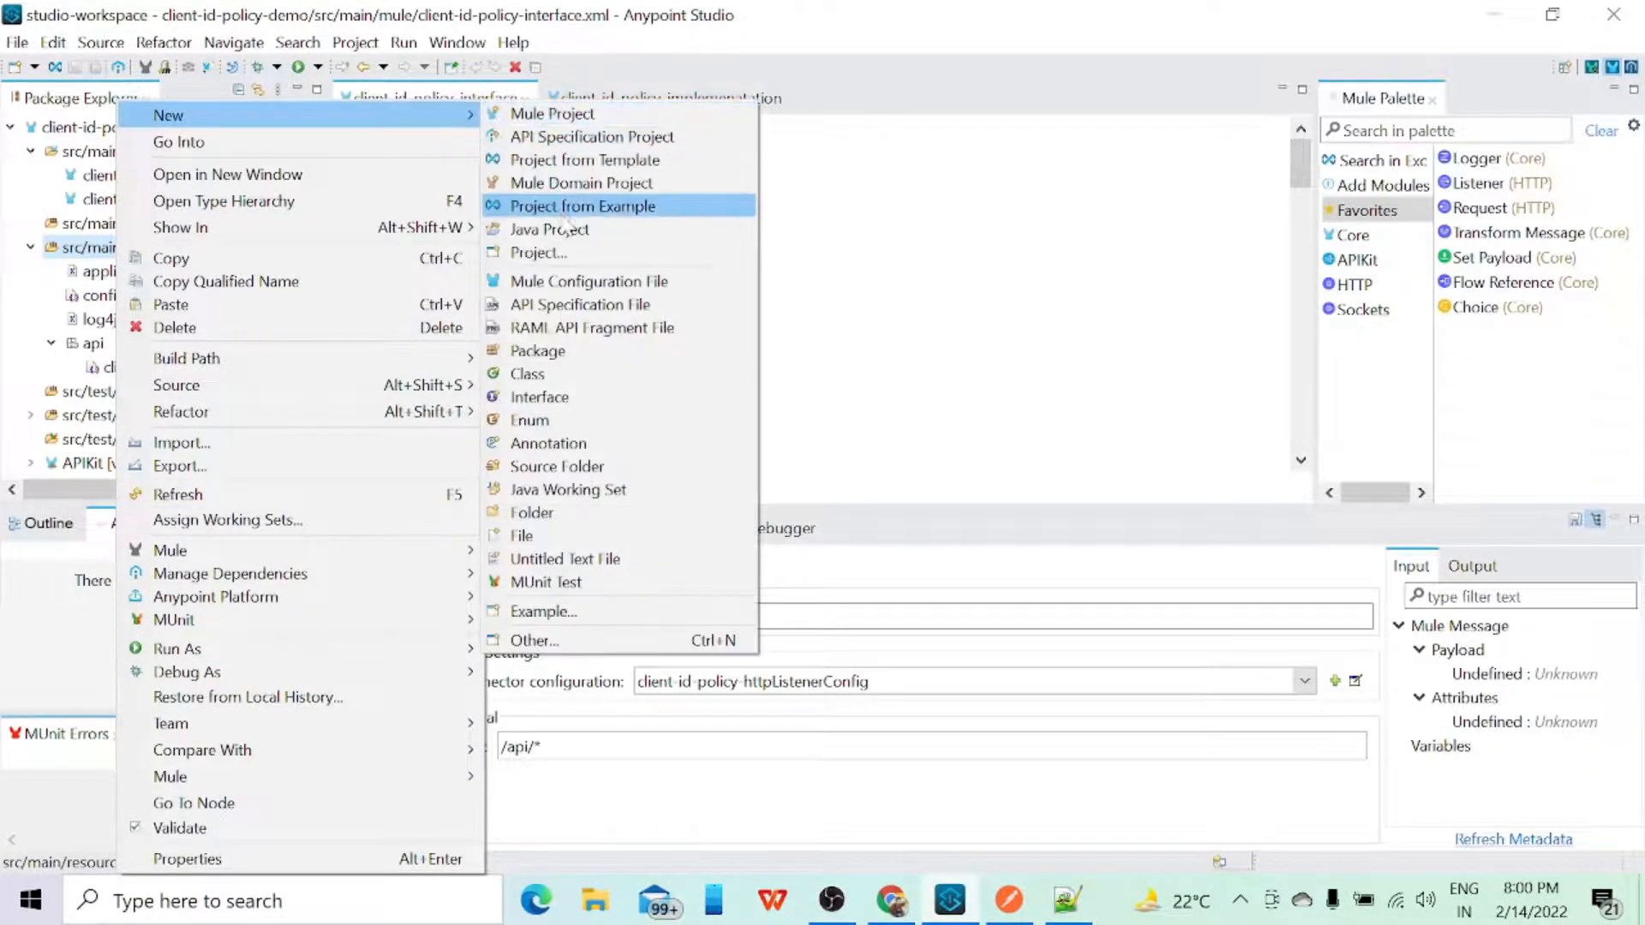
click(521, 535)
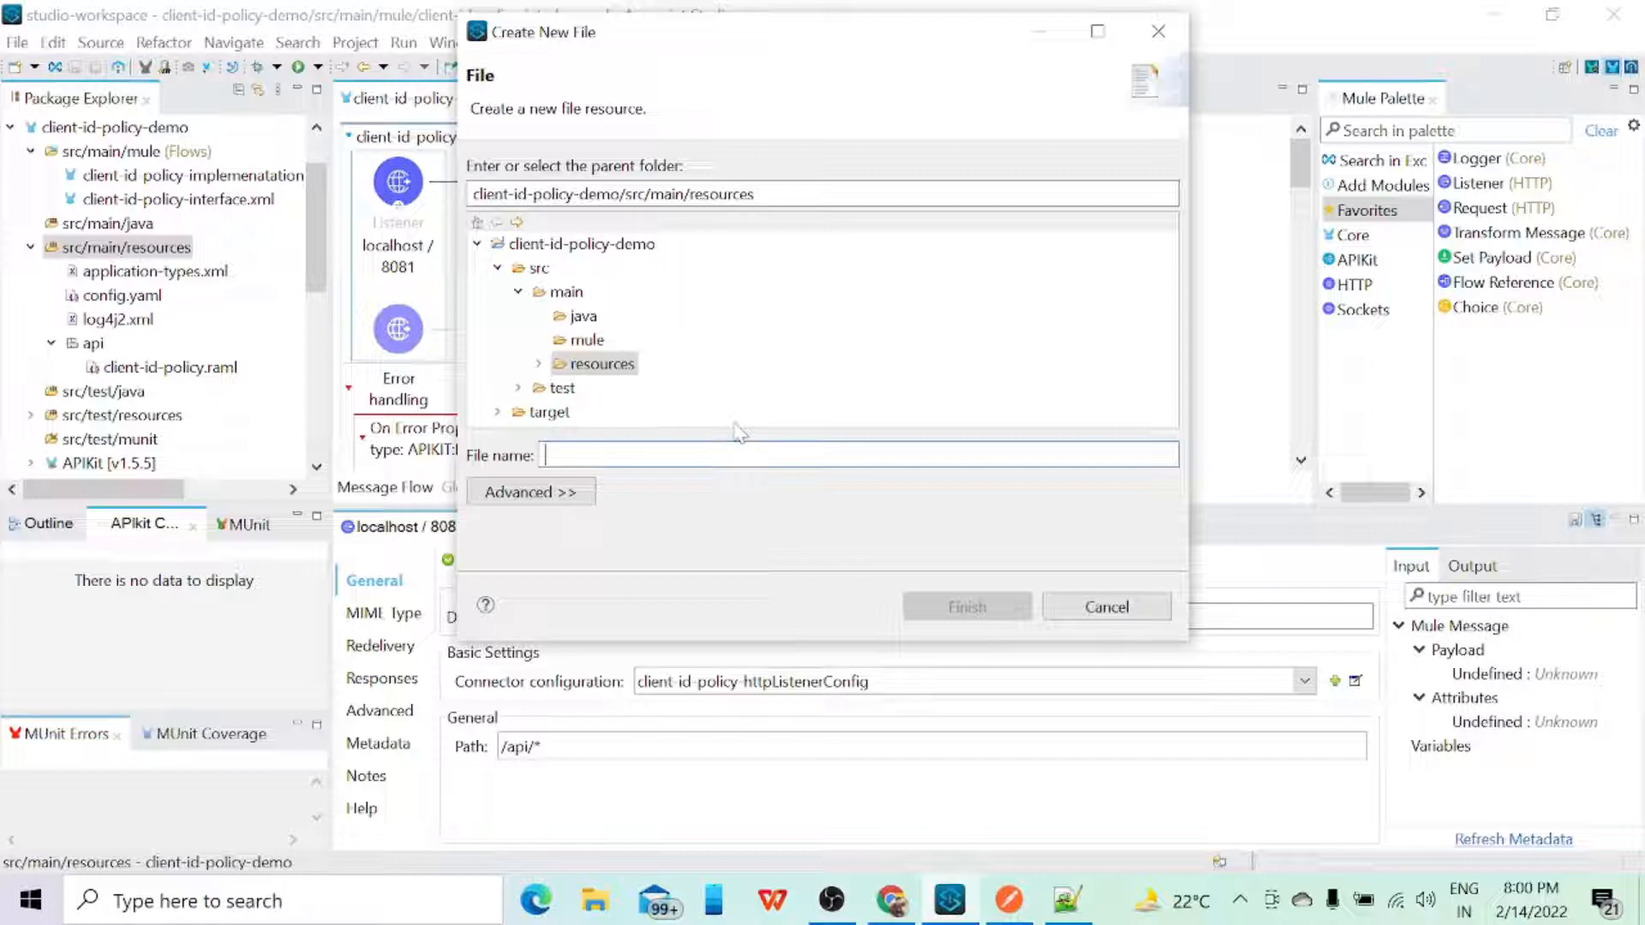
text(property)
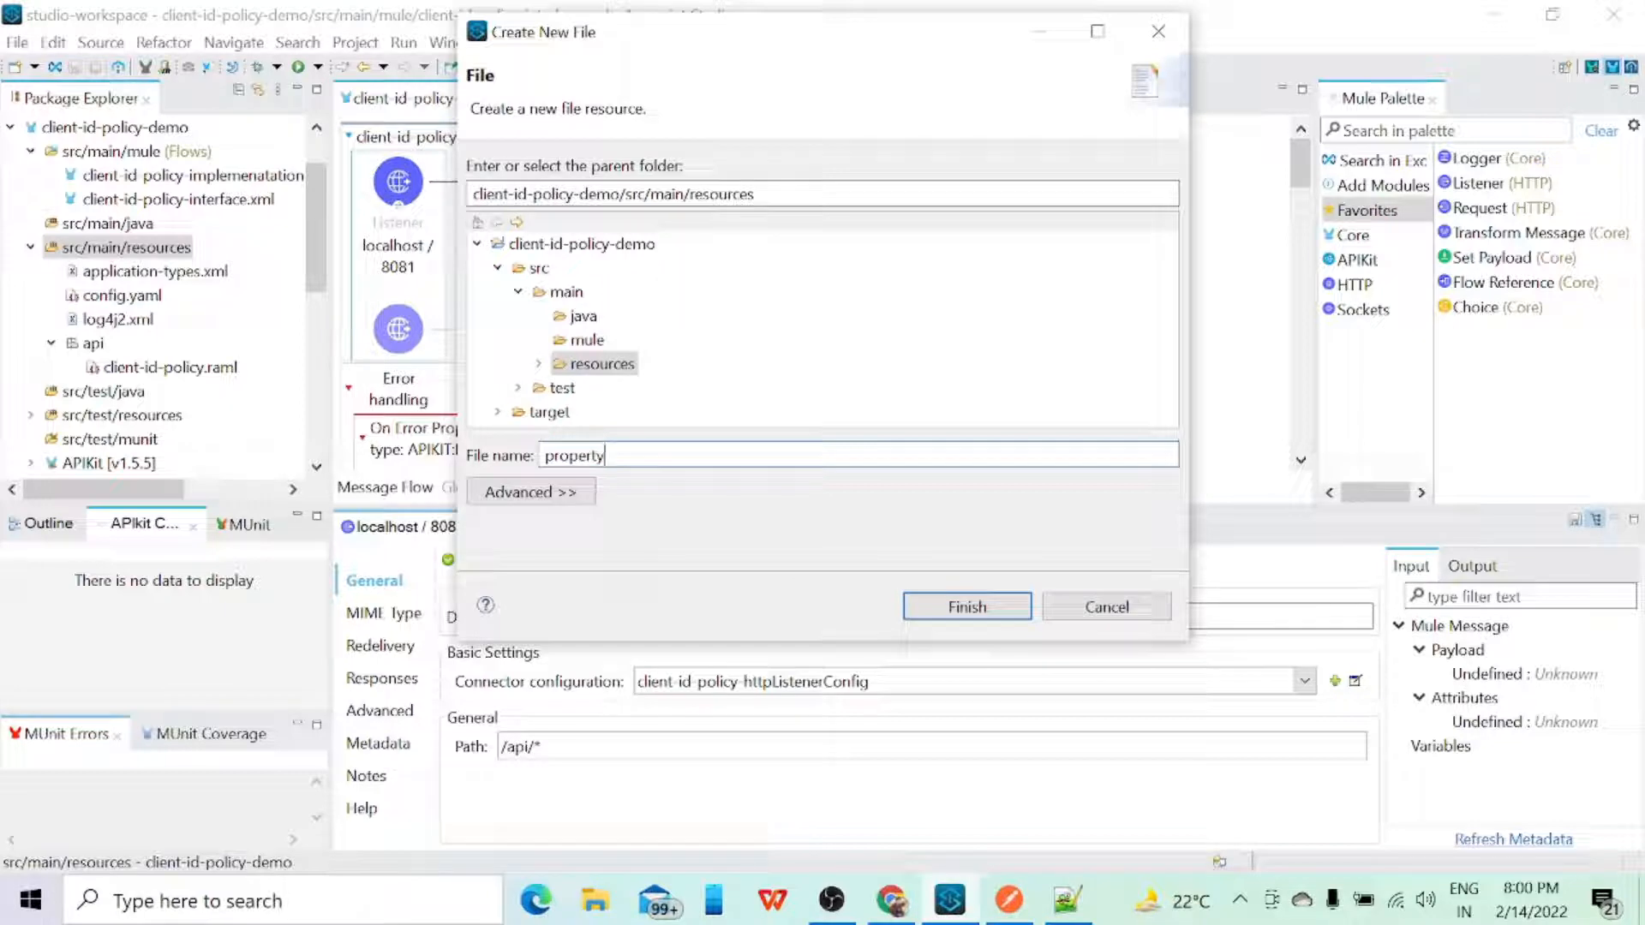
text(file.yu)
text(ml)
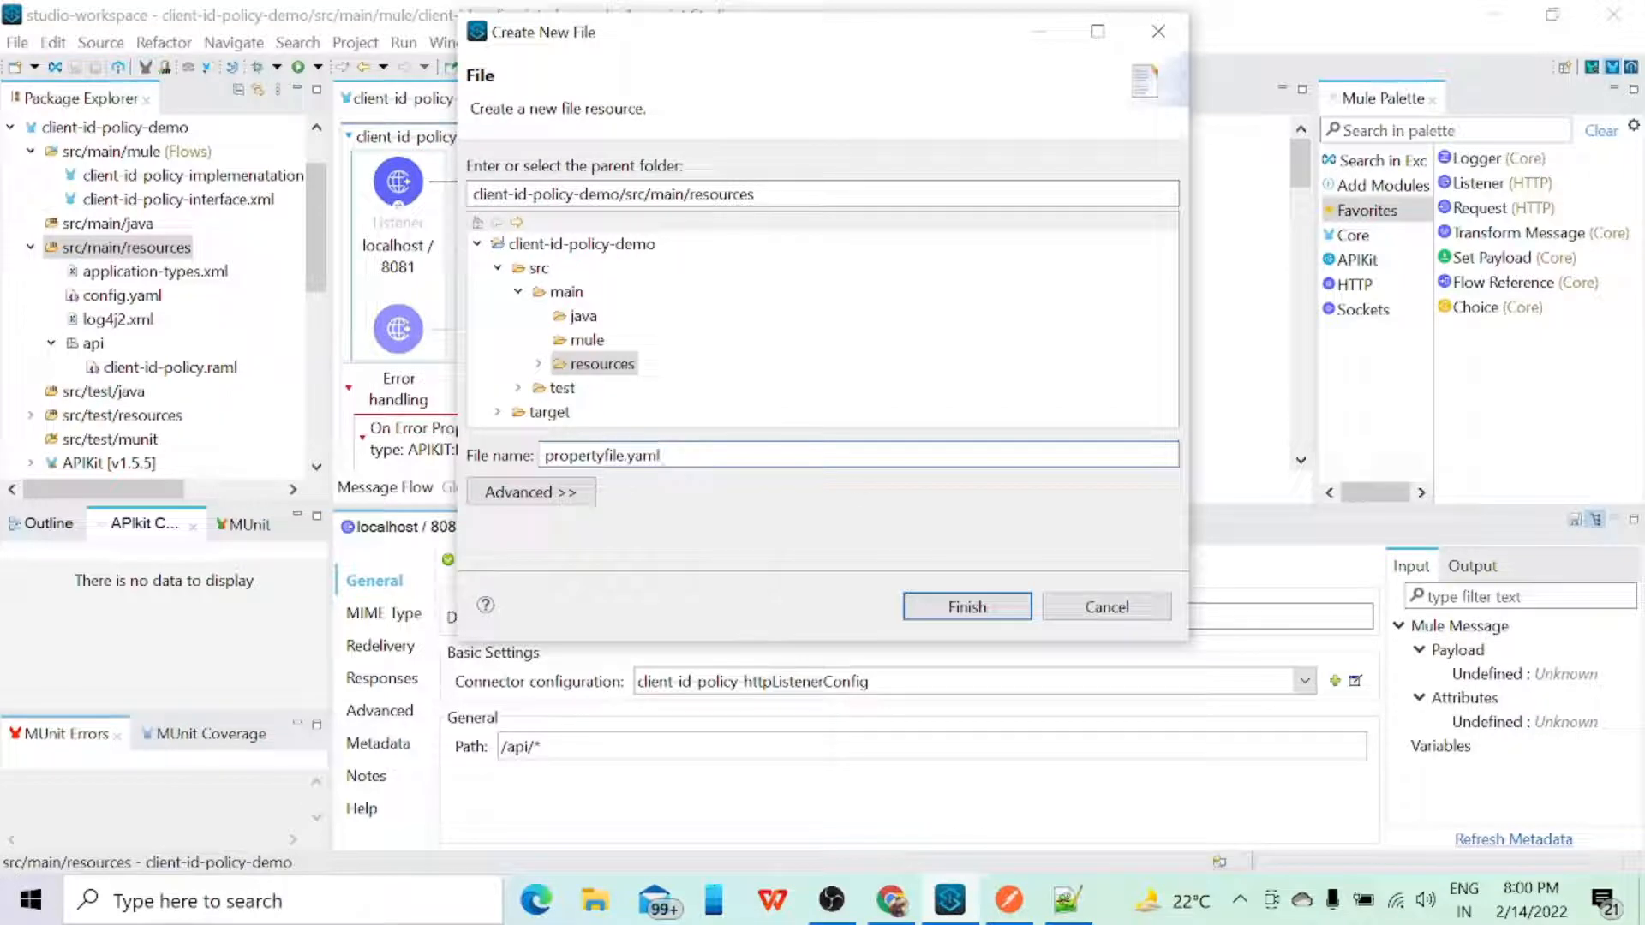
click(958, 606)
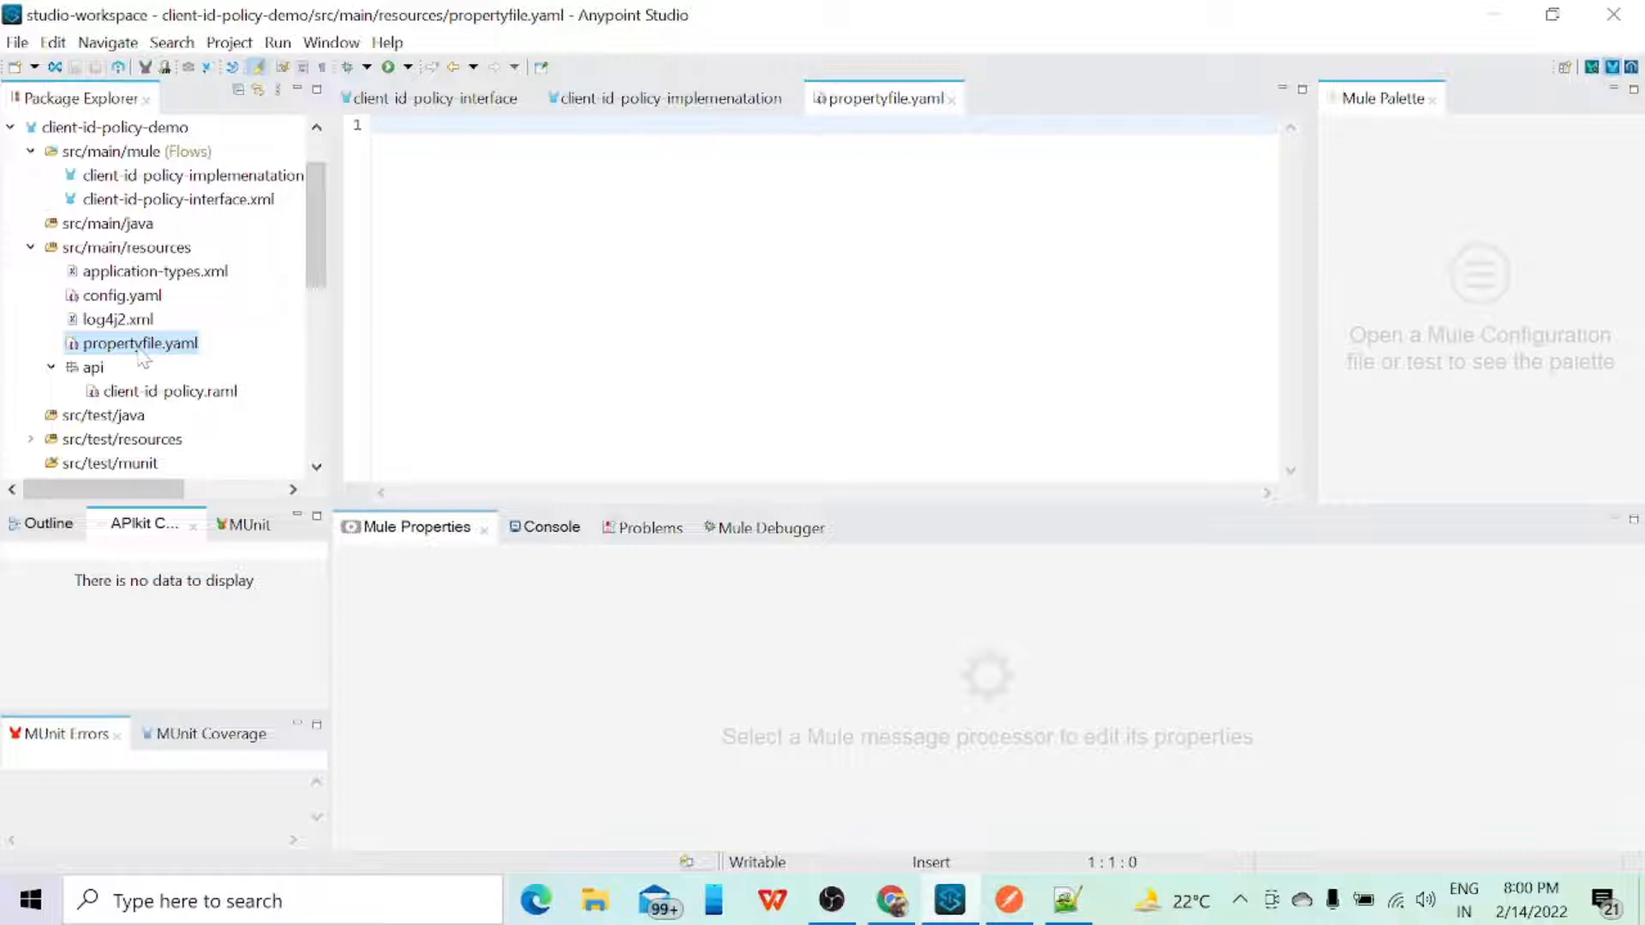
Step: Close the empty propertyfile.yaml and delete it from src/main/resources
click(141, 347)
click(951, 99)
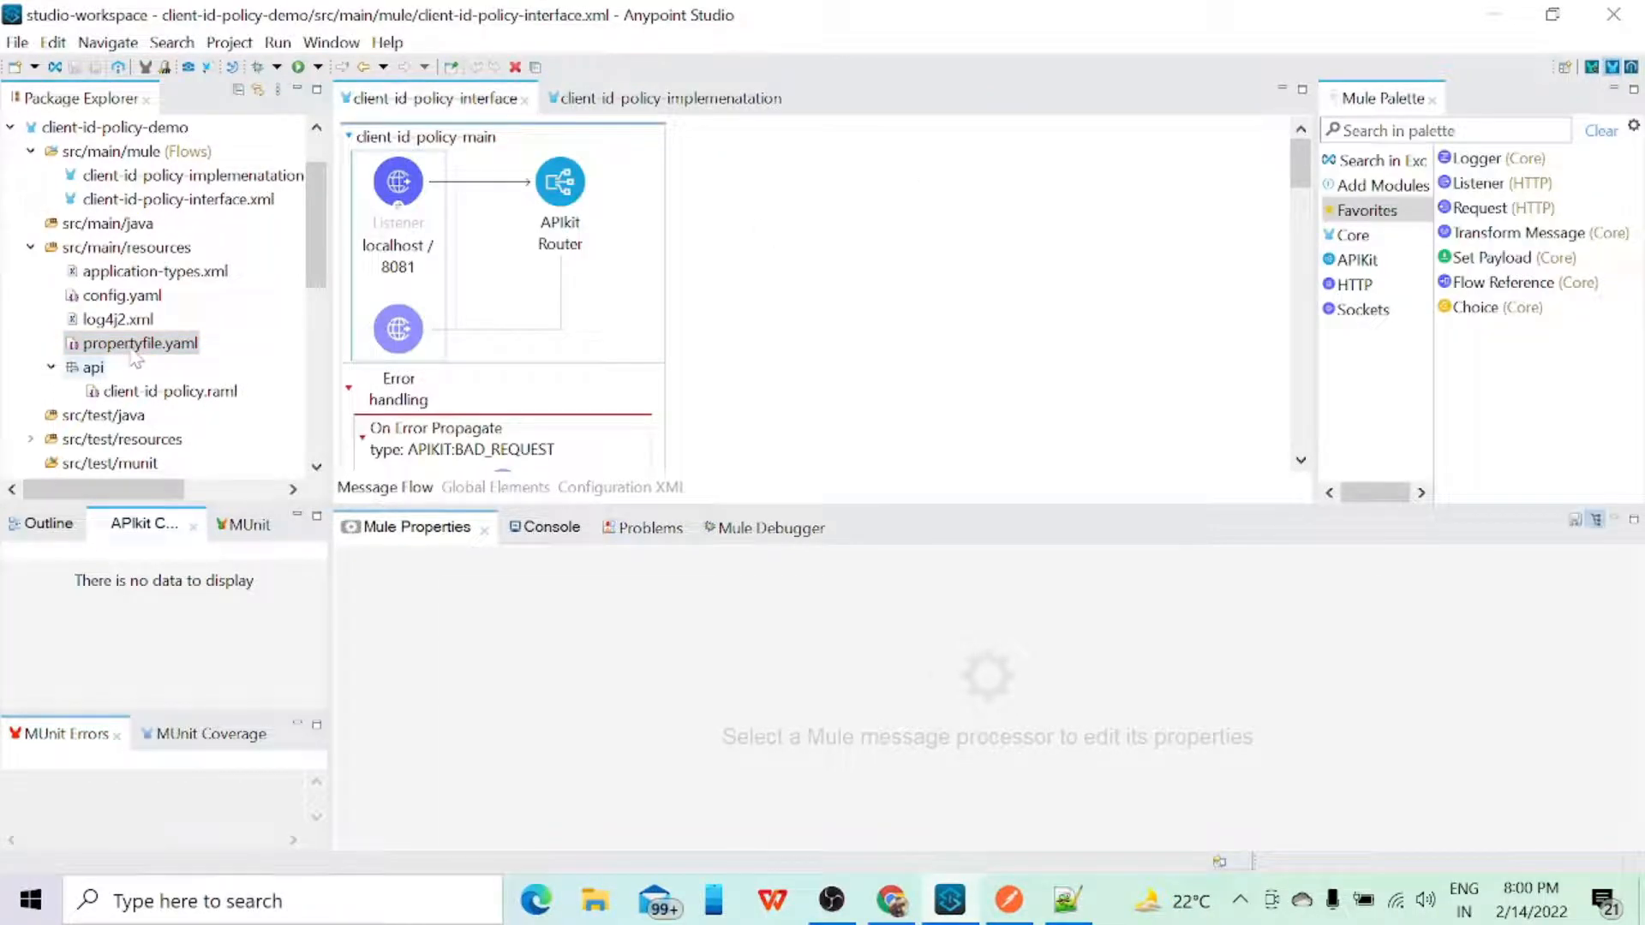
right_click(133, 353)
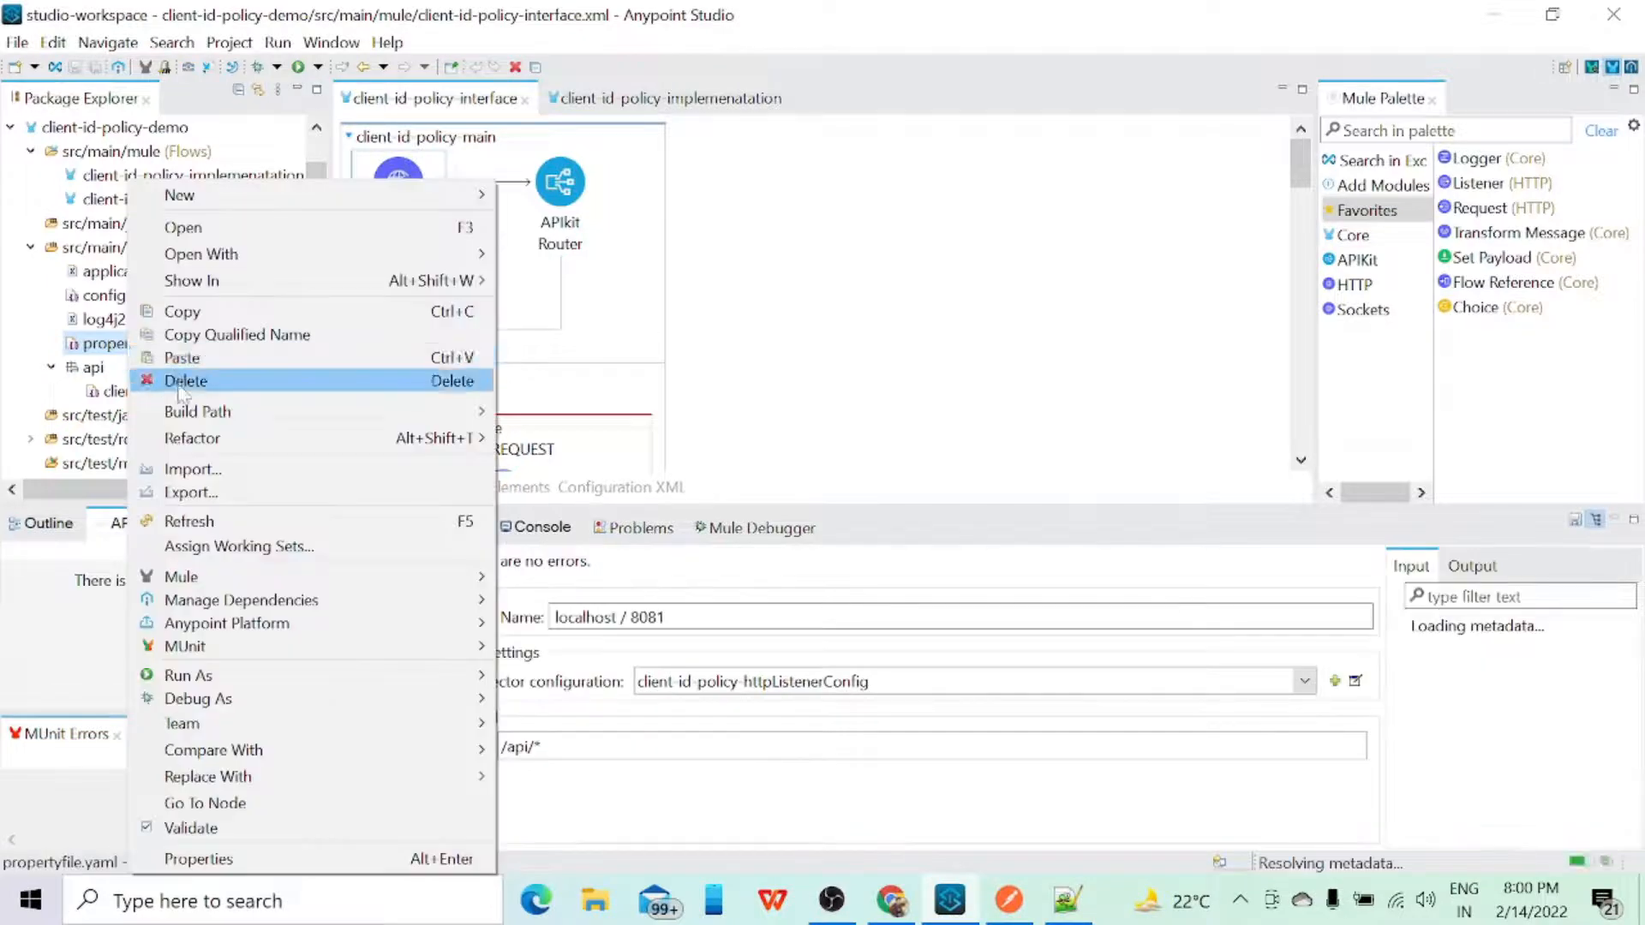
click(183, 382)
click(970, 490)
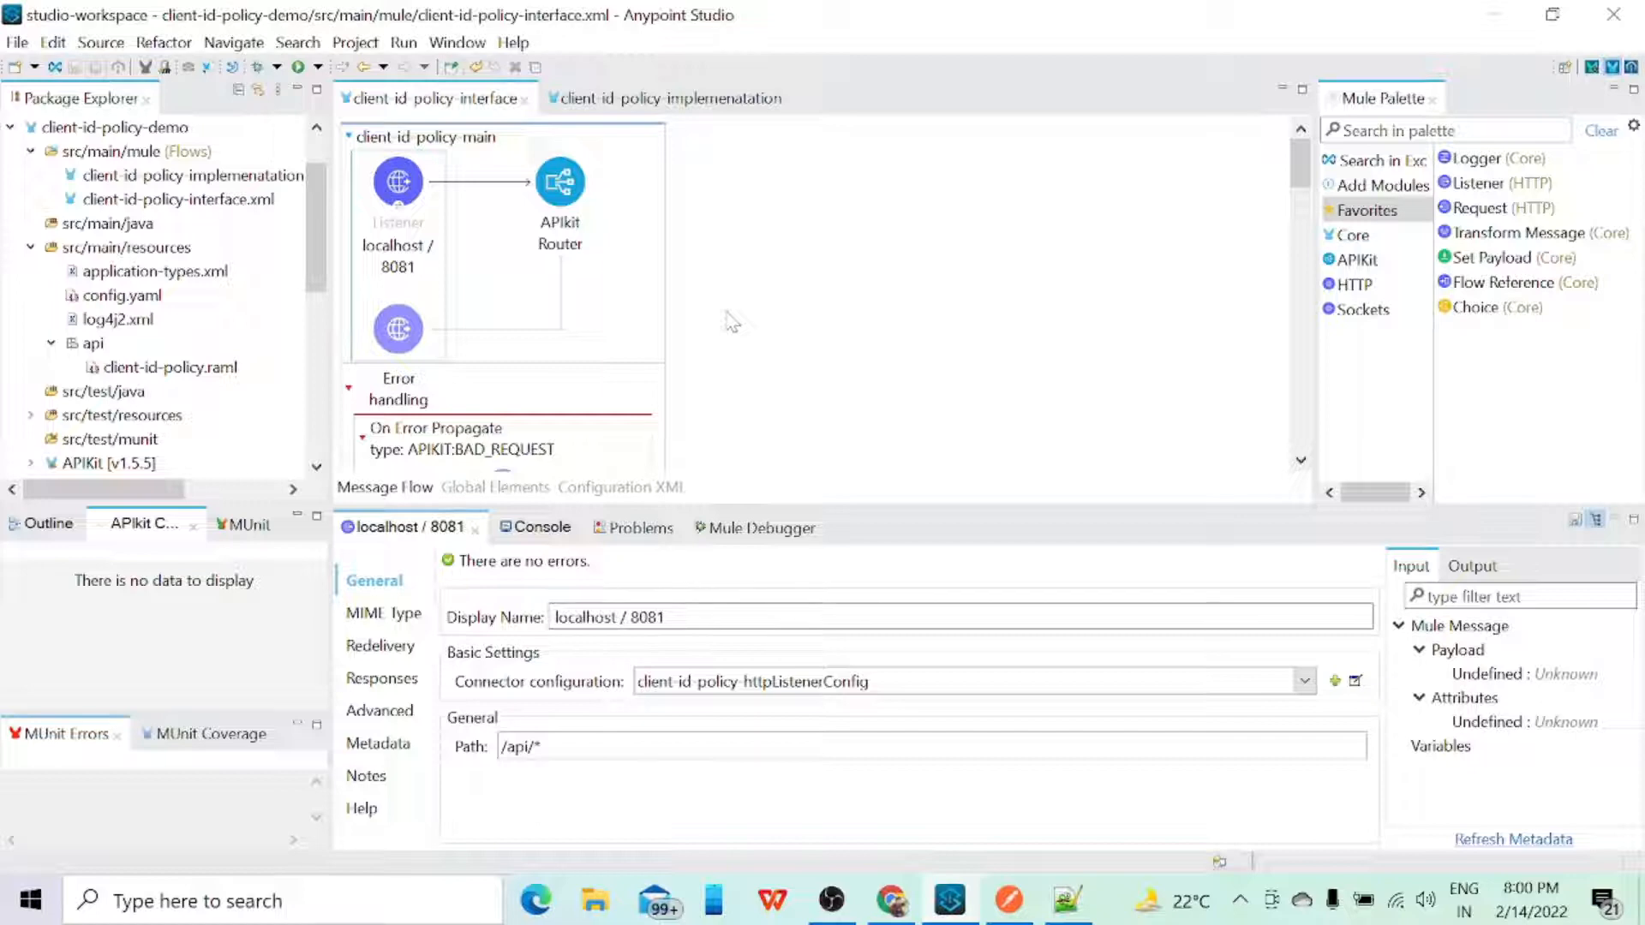
Step: Start deploying the client-id-policy-demo project to CloudHub, bringing up the Anypoint Platform login
click(137, 131)
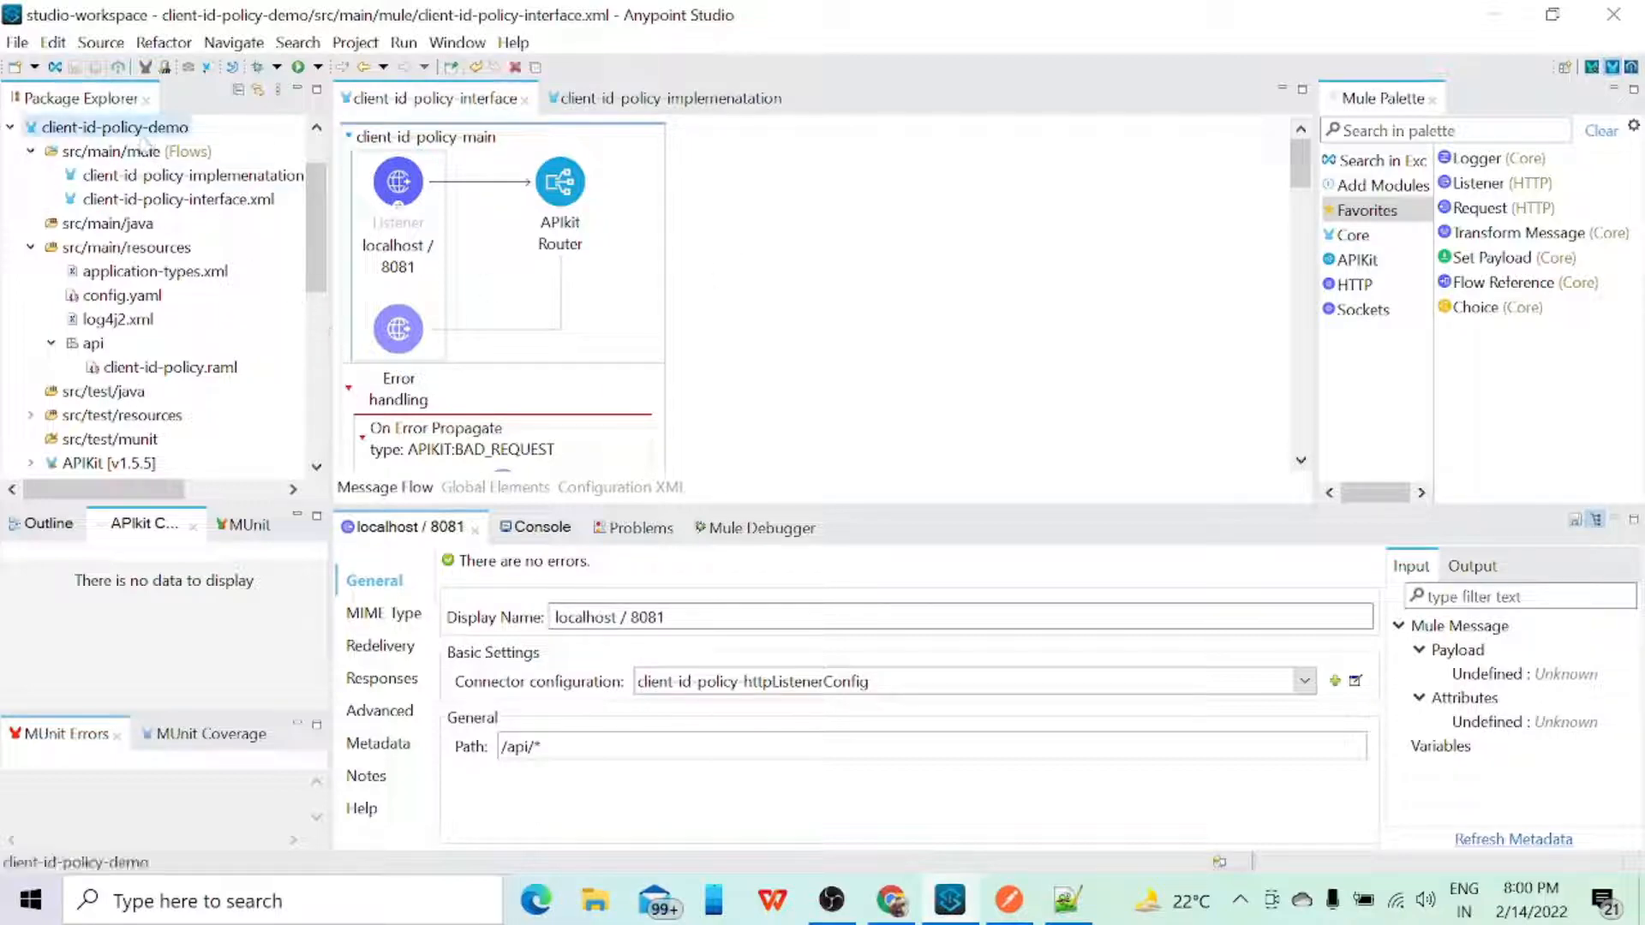
right_click(144, 145)
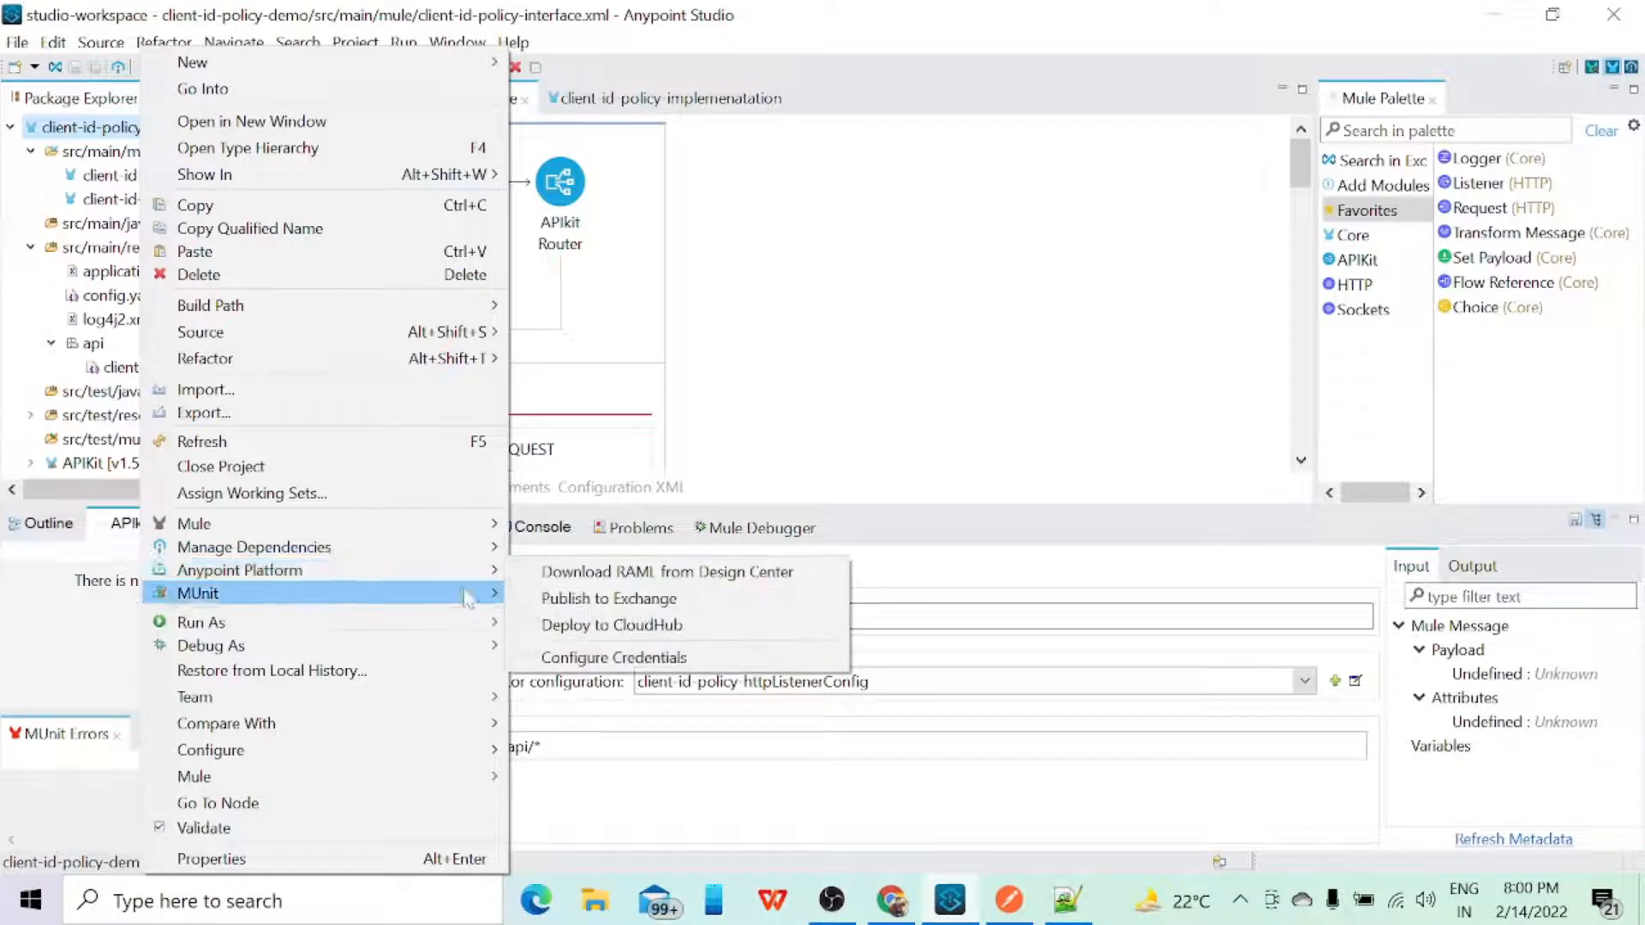
click(606, 632)
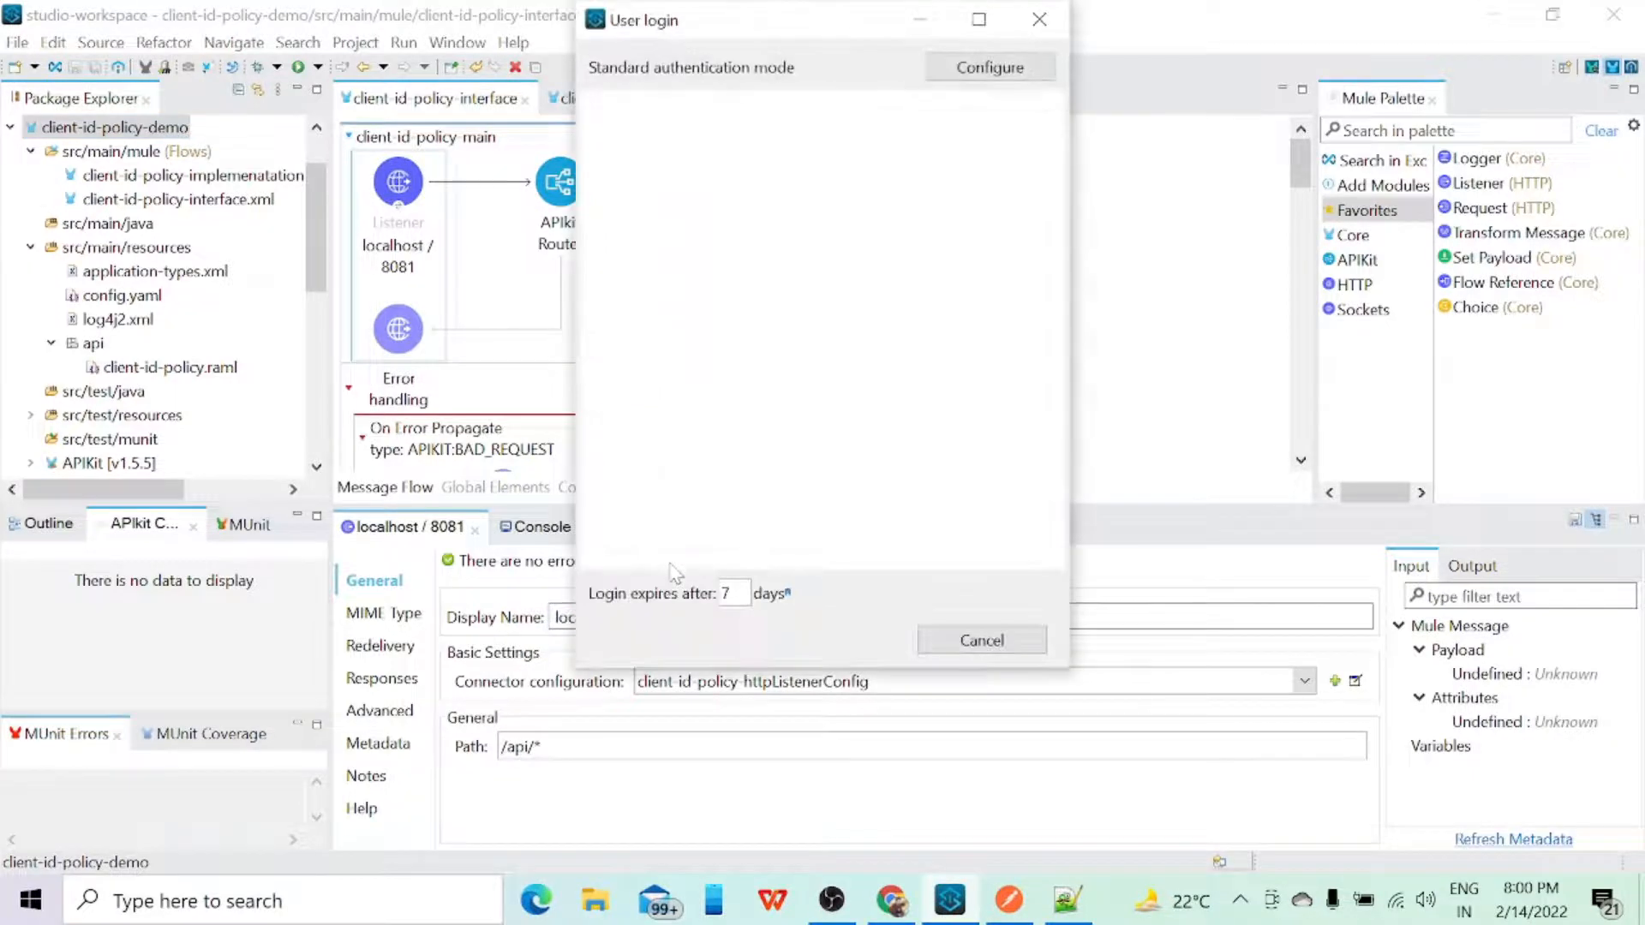
click(979, 23)
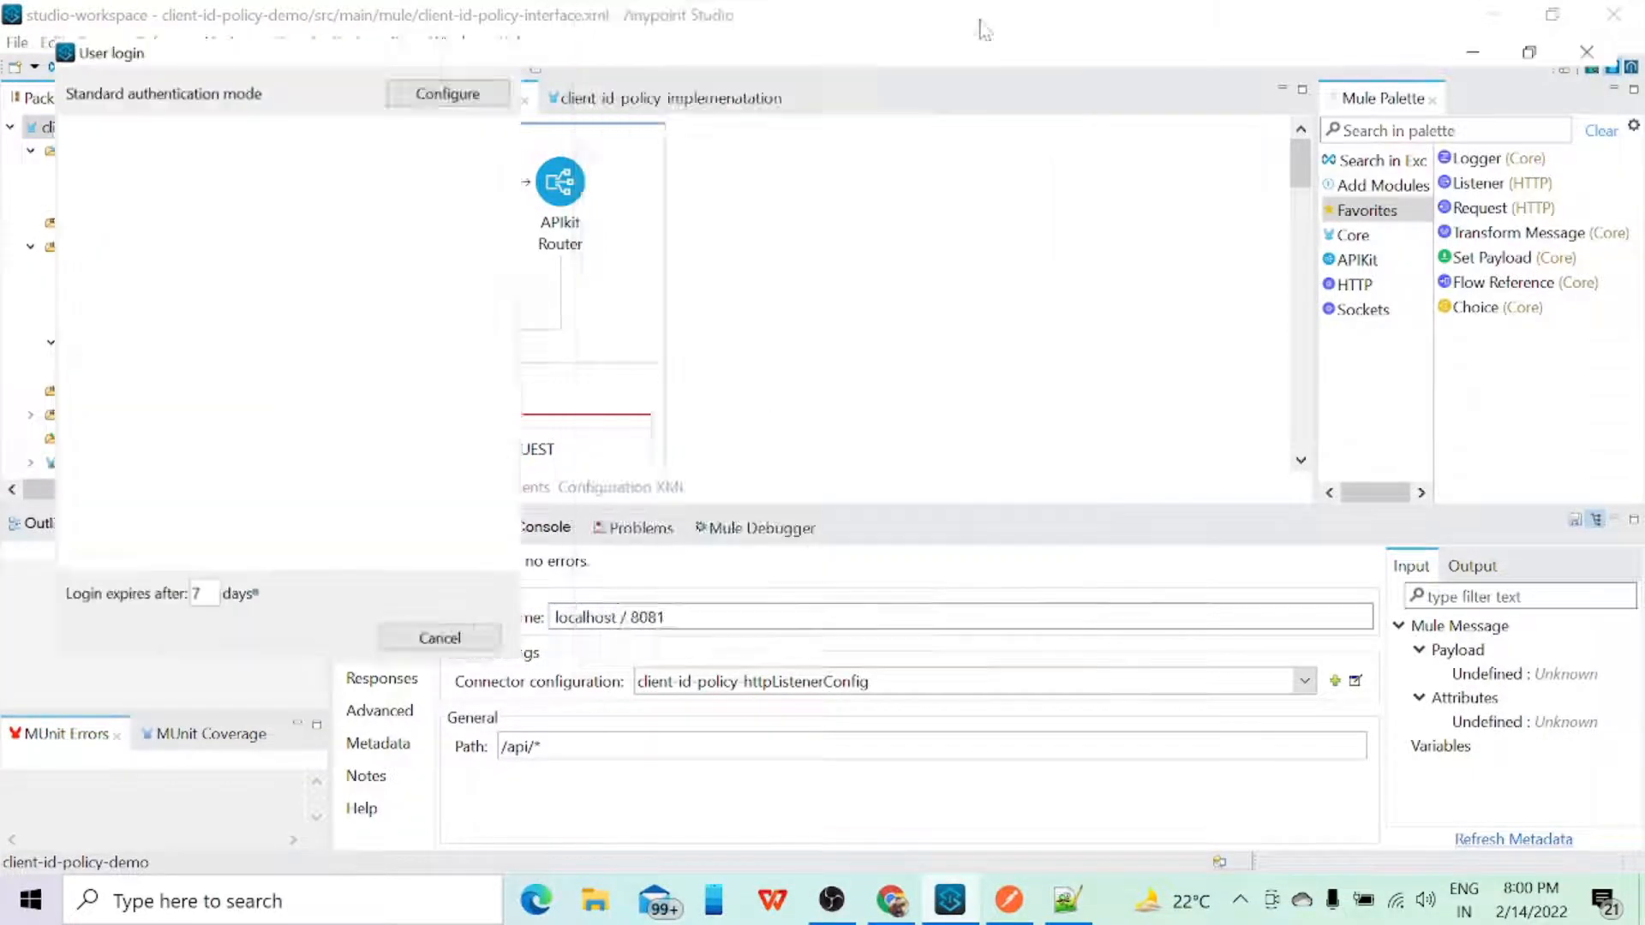
click(1552, 16)
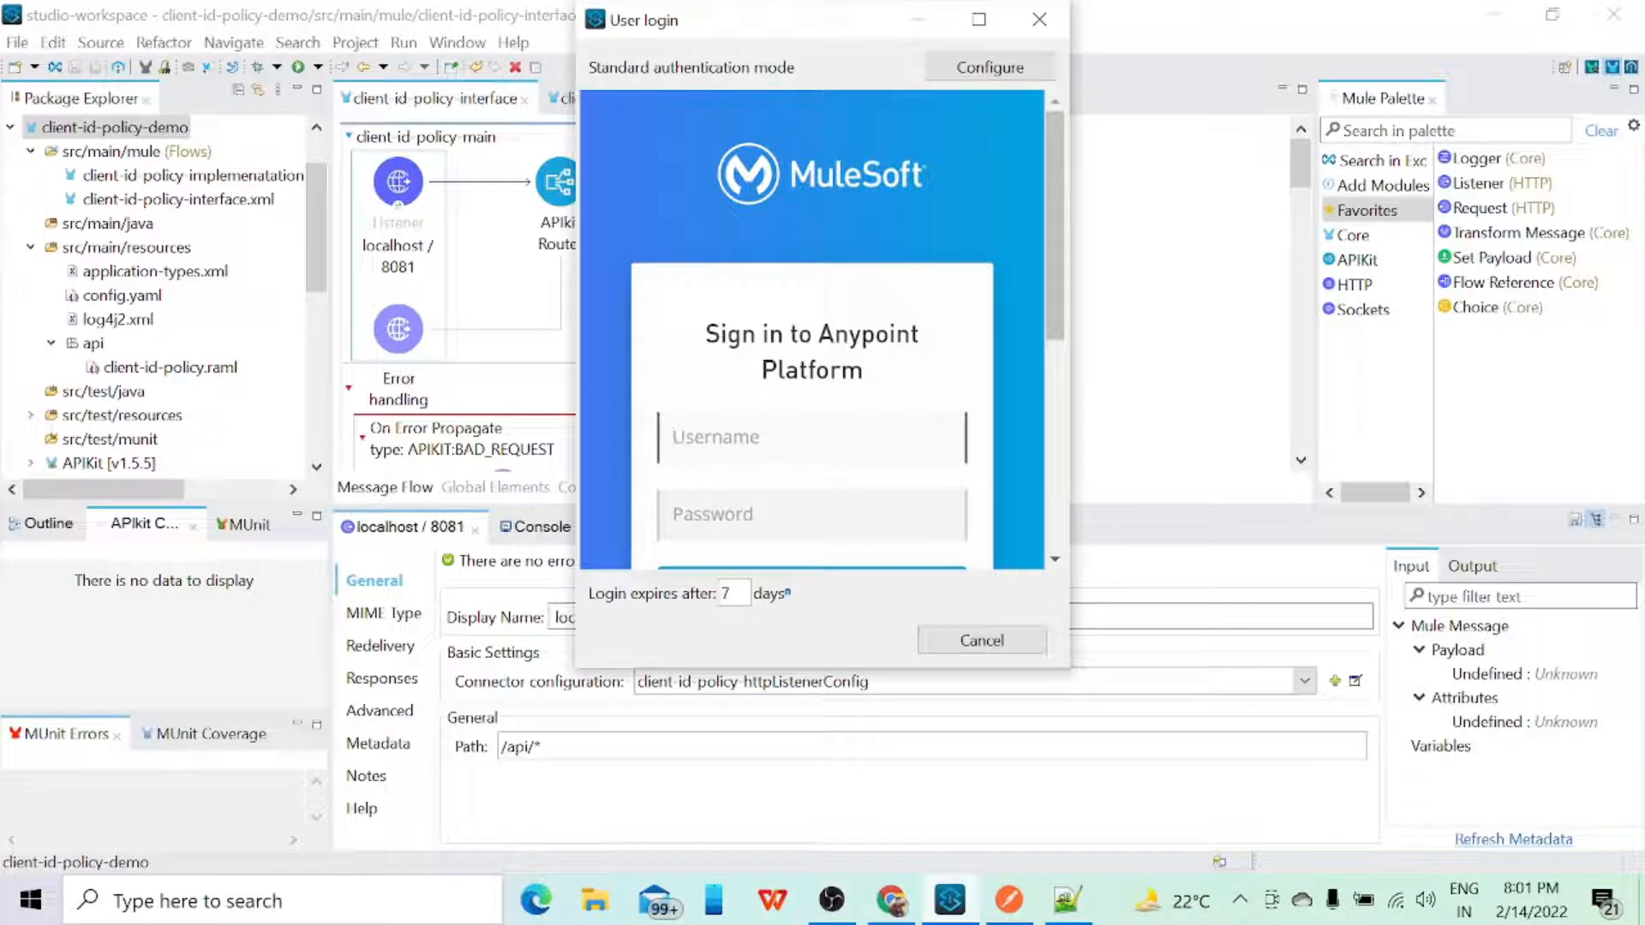
Step: Sign in to Anypoint Platform with the account username and password
text(MuleCircle)
key(Tab)
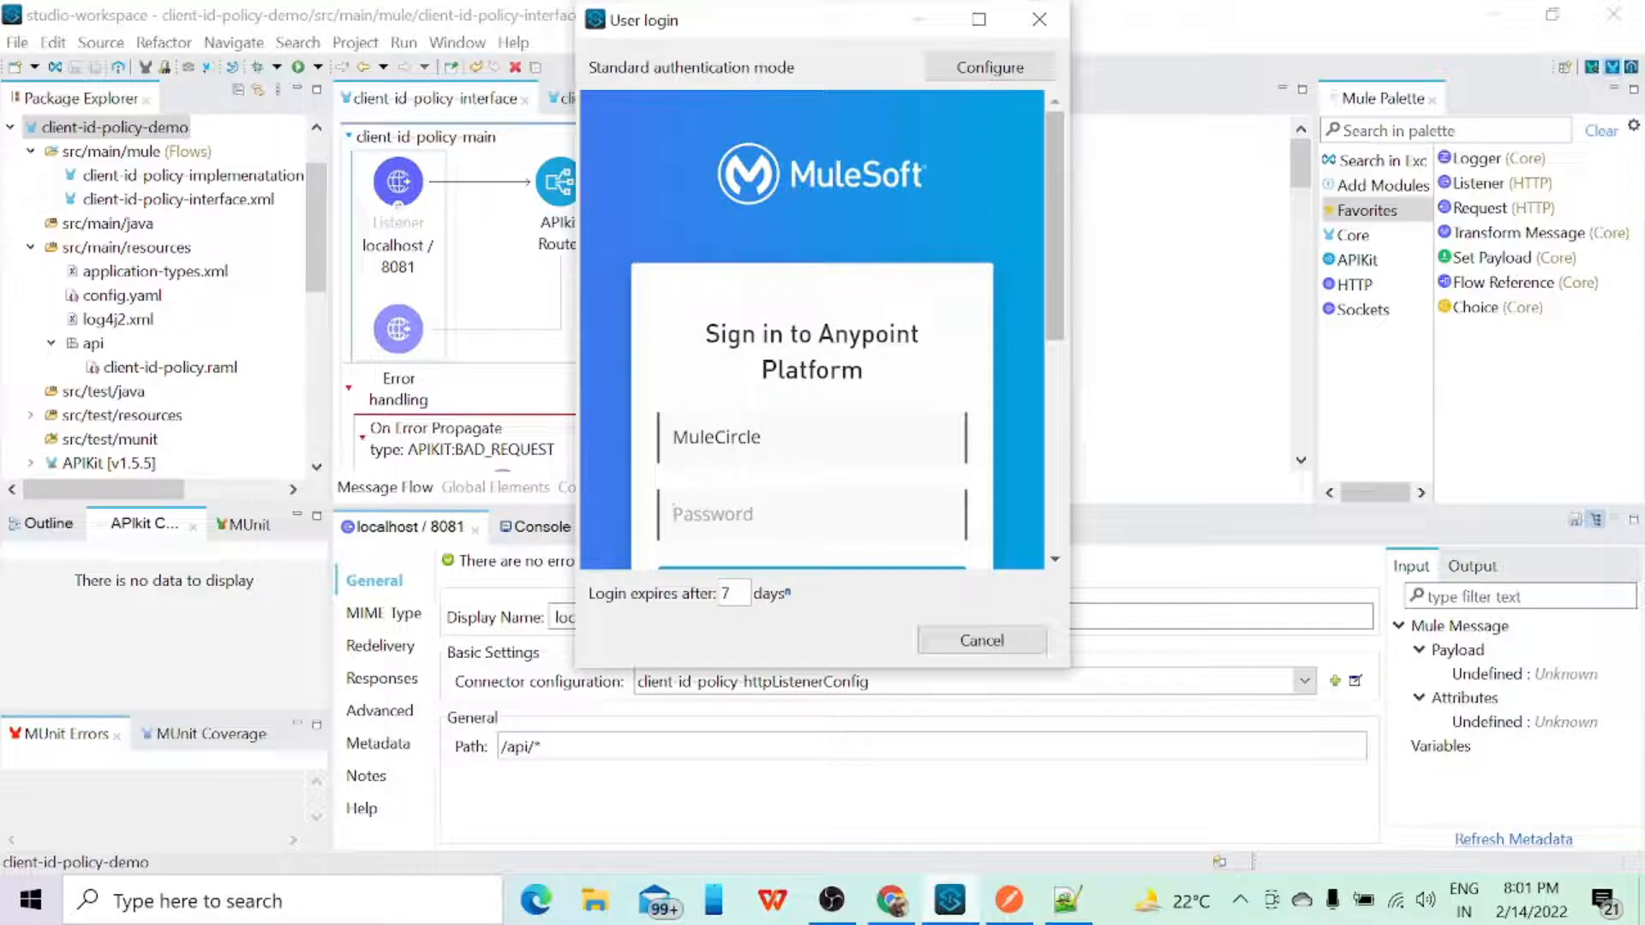
text(•)
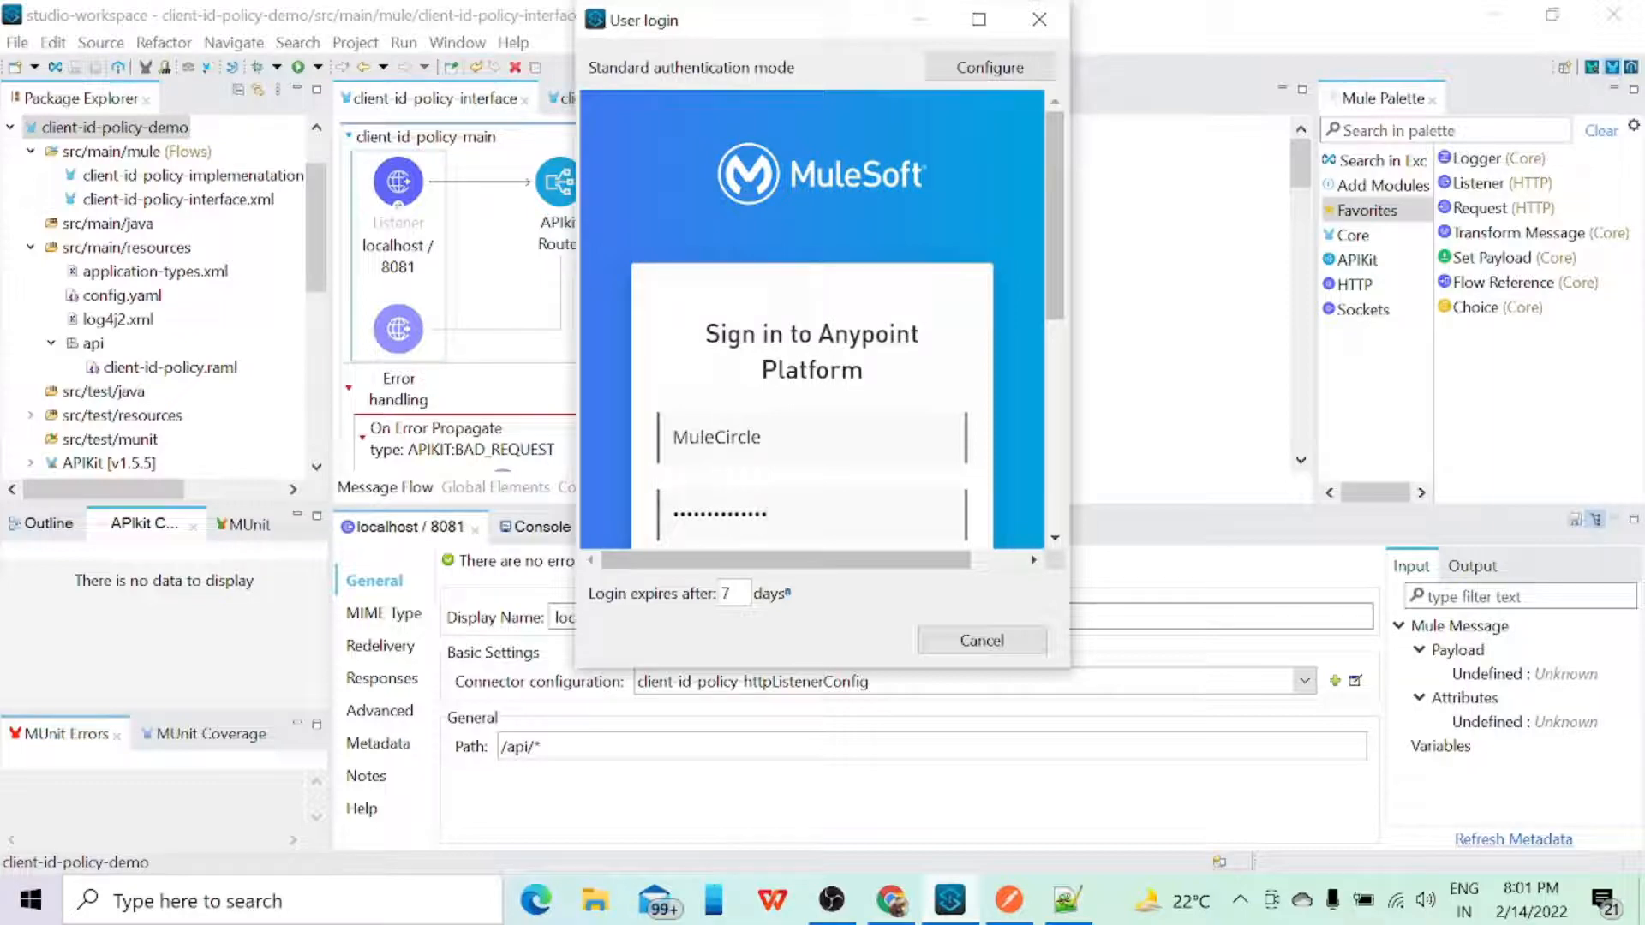
scroll(792, 361, down, 3)
click(793, 361)
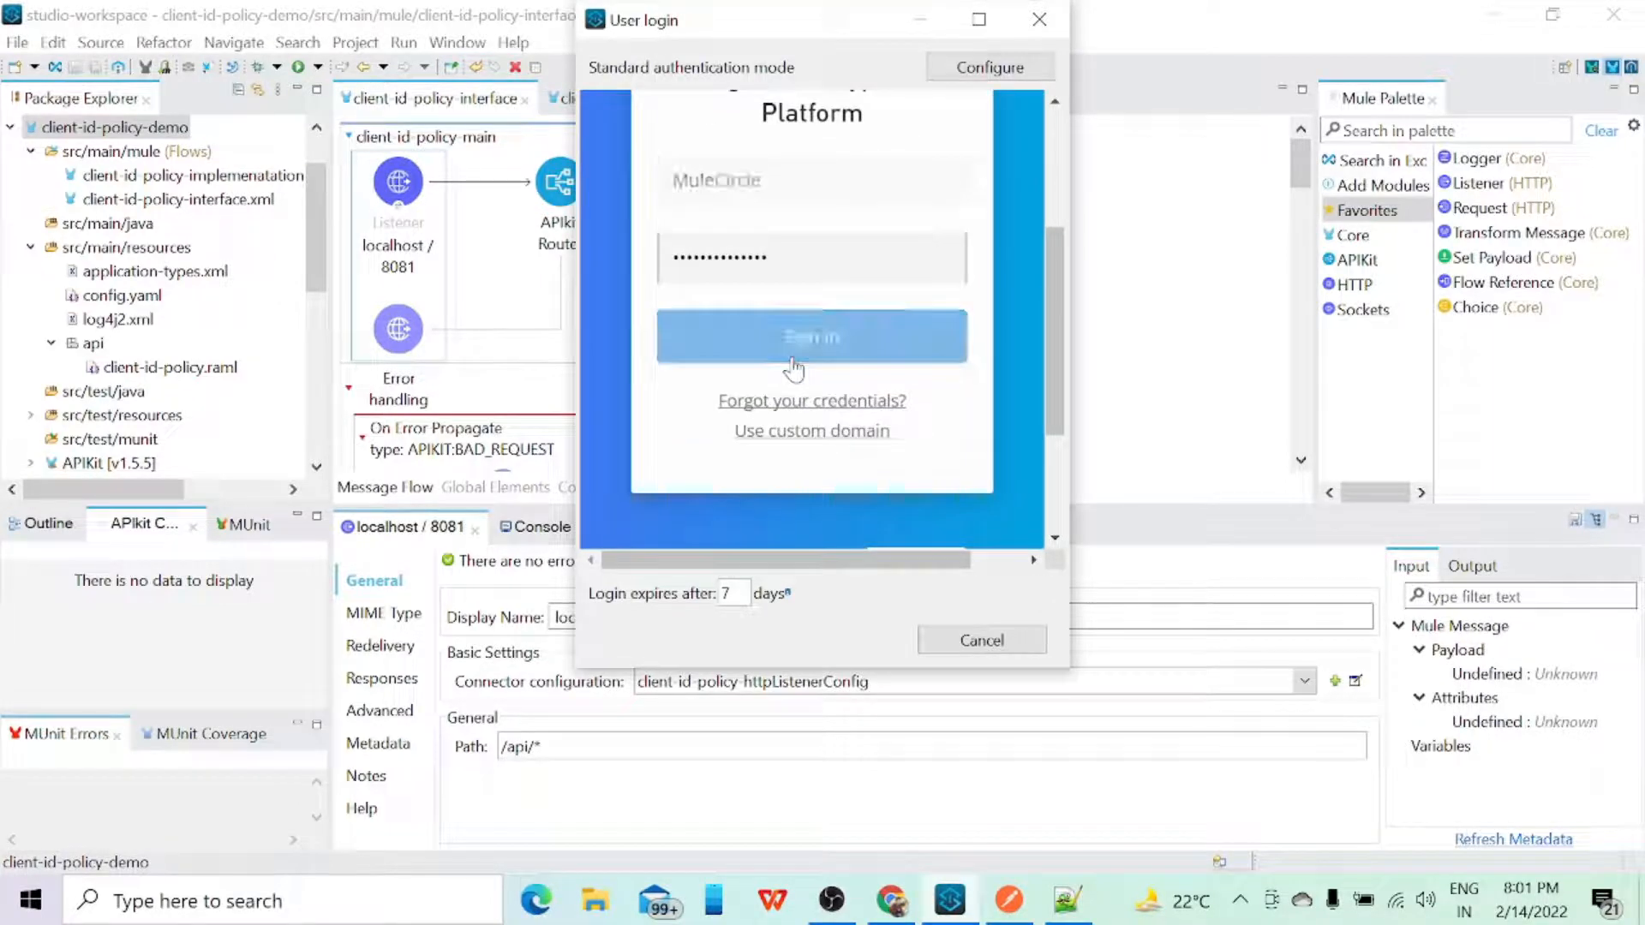
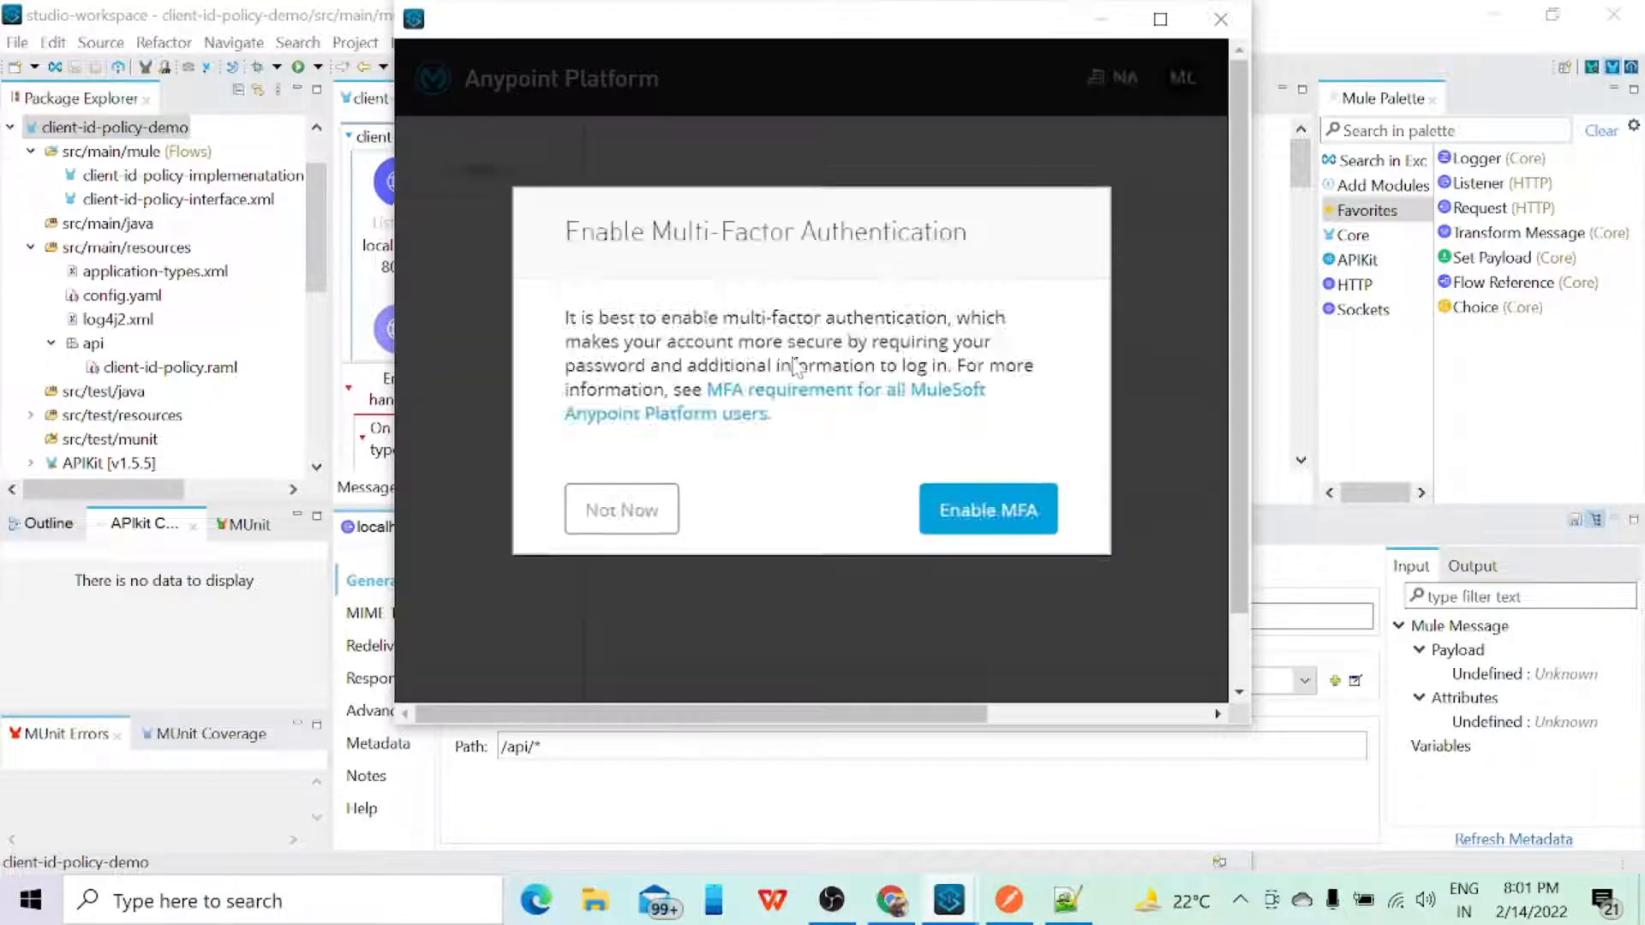
Step: Skip enabling multi-factor authentication, maximize the deployment form and review the runtime settings for client-id-policy-demo
click(648, 512)
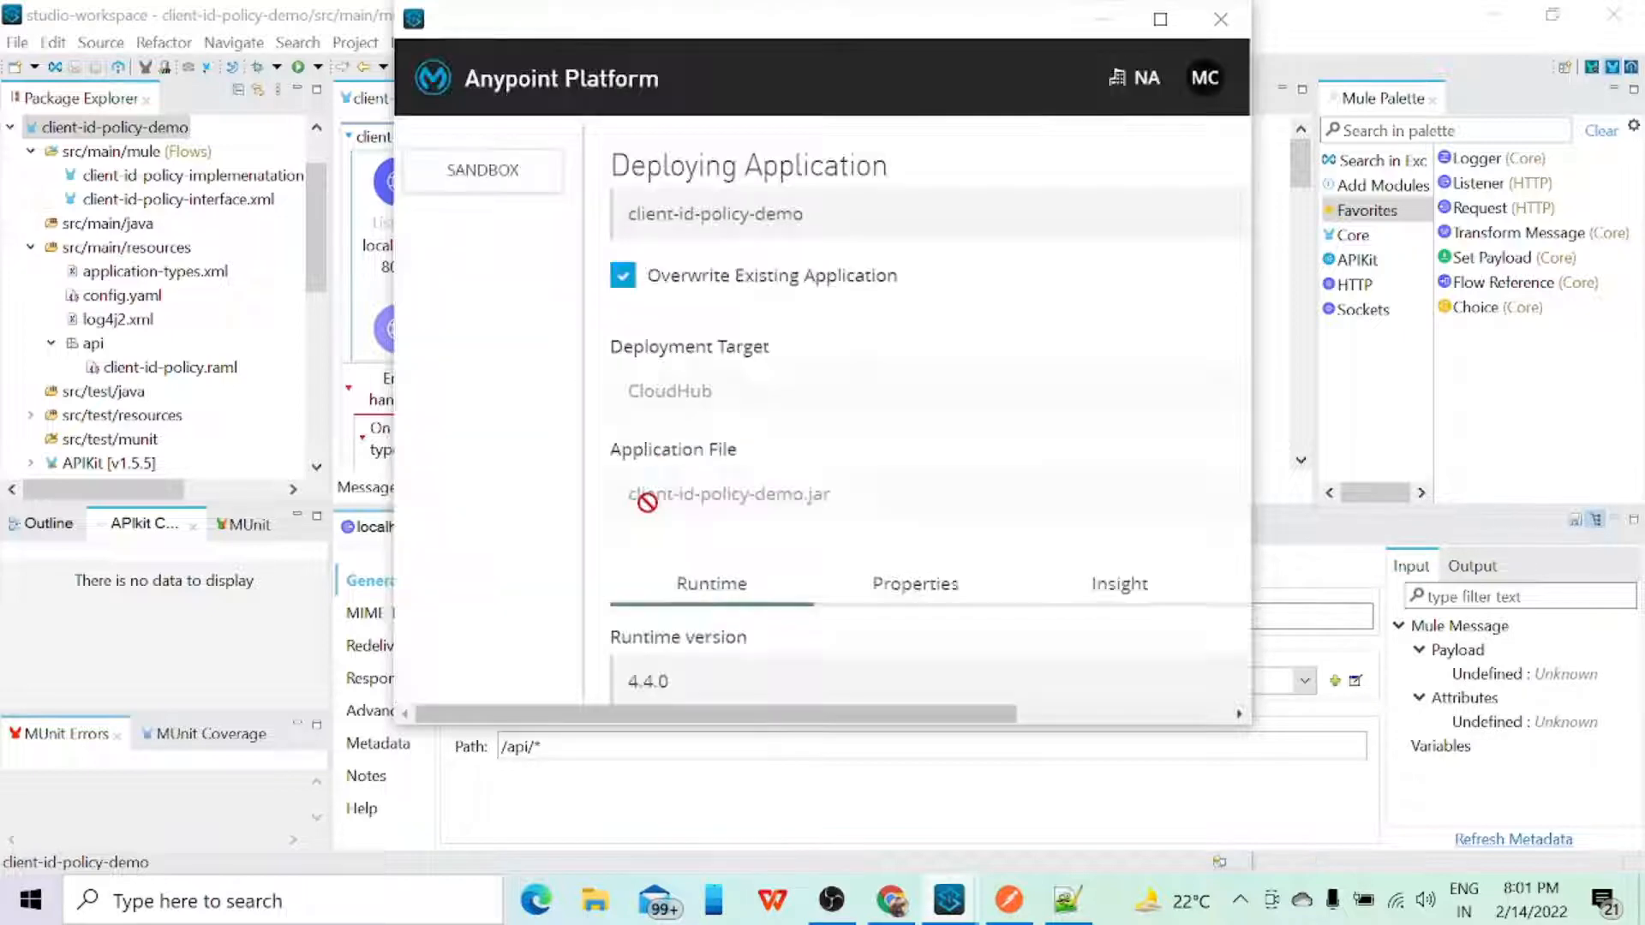
click(1160, 19)
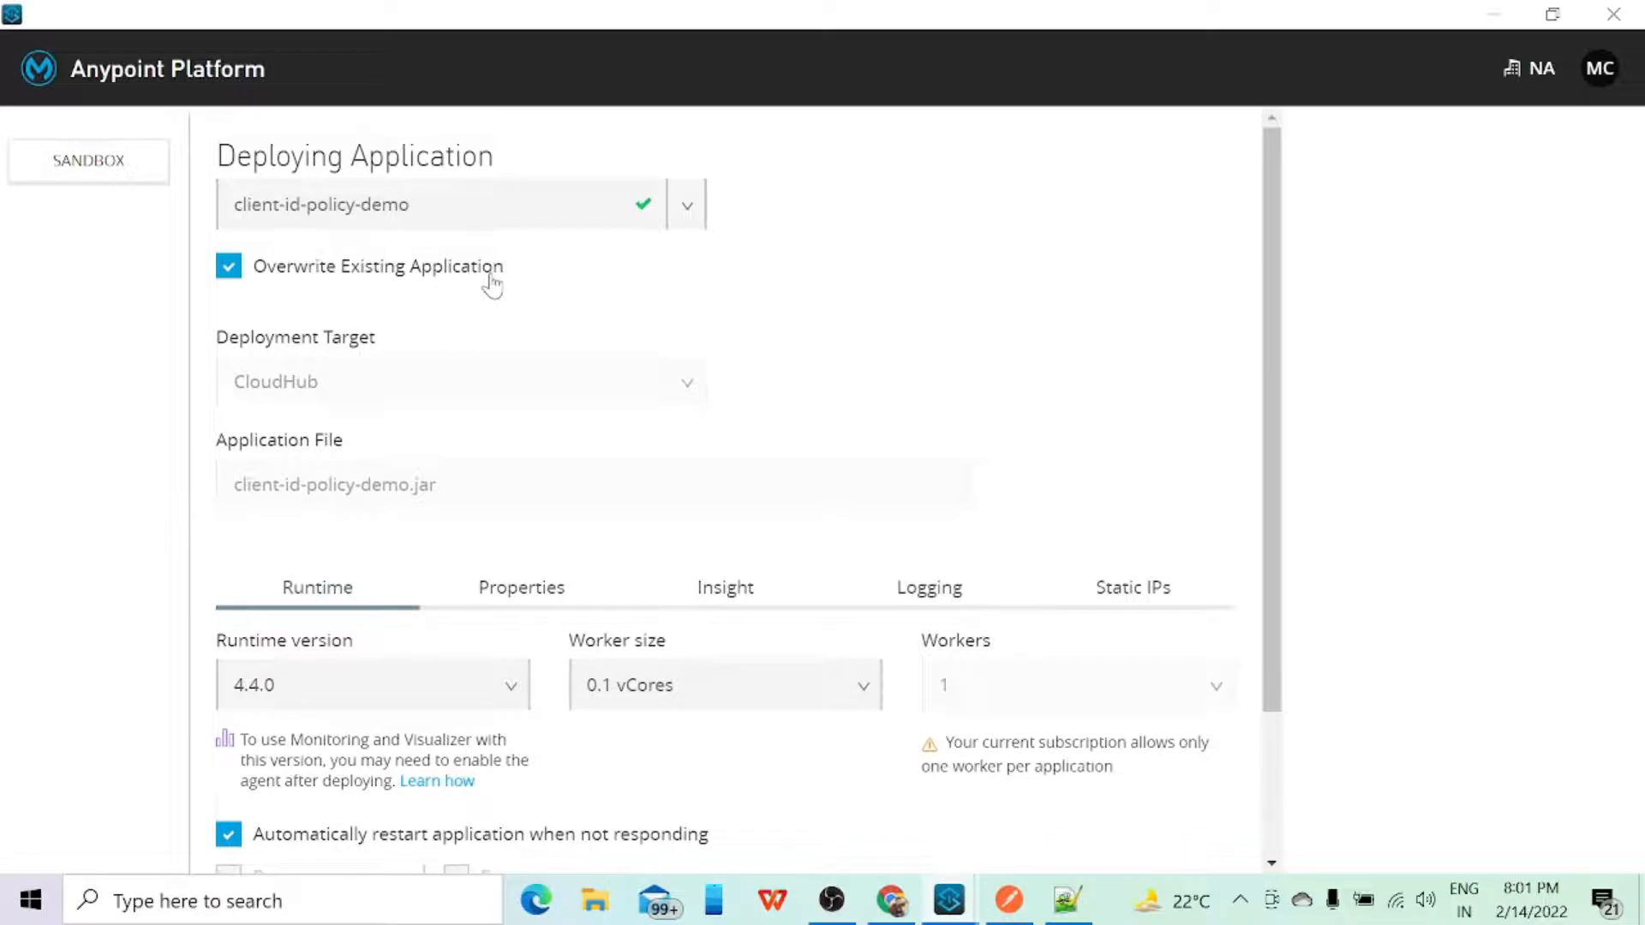
scroll(488, 283, down, 3)
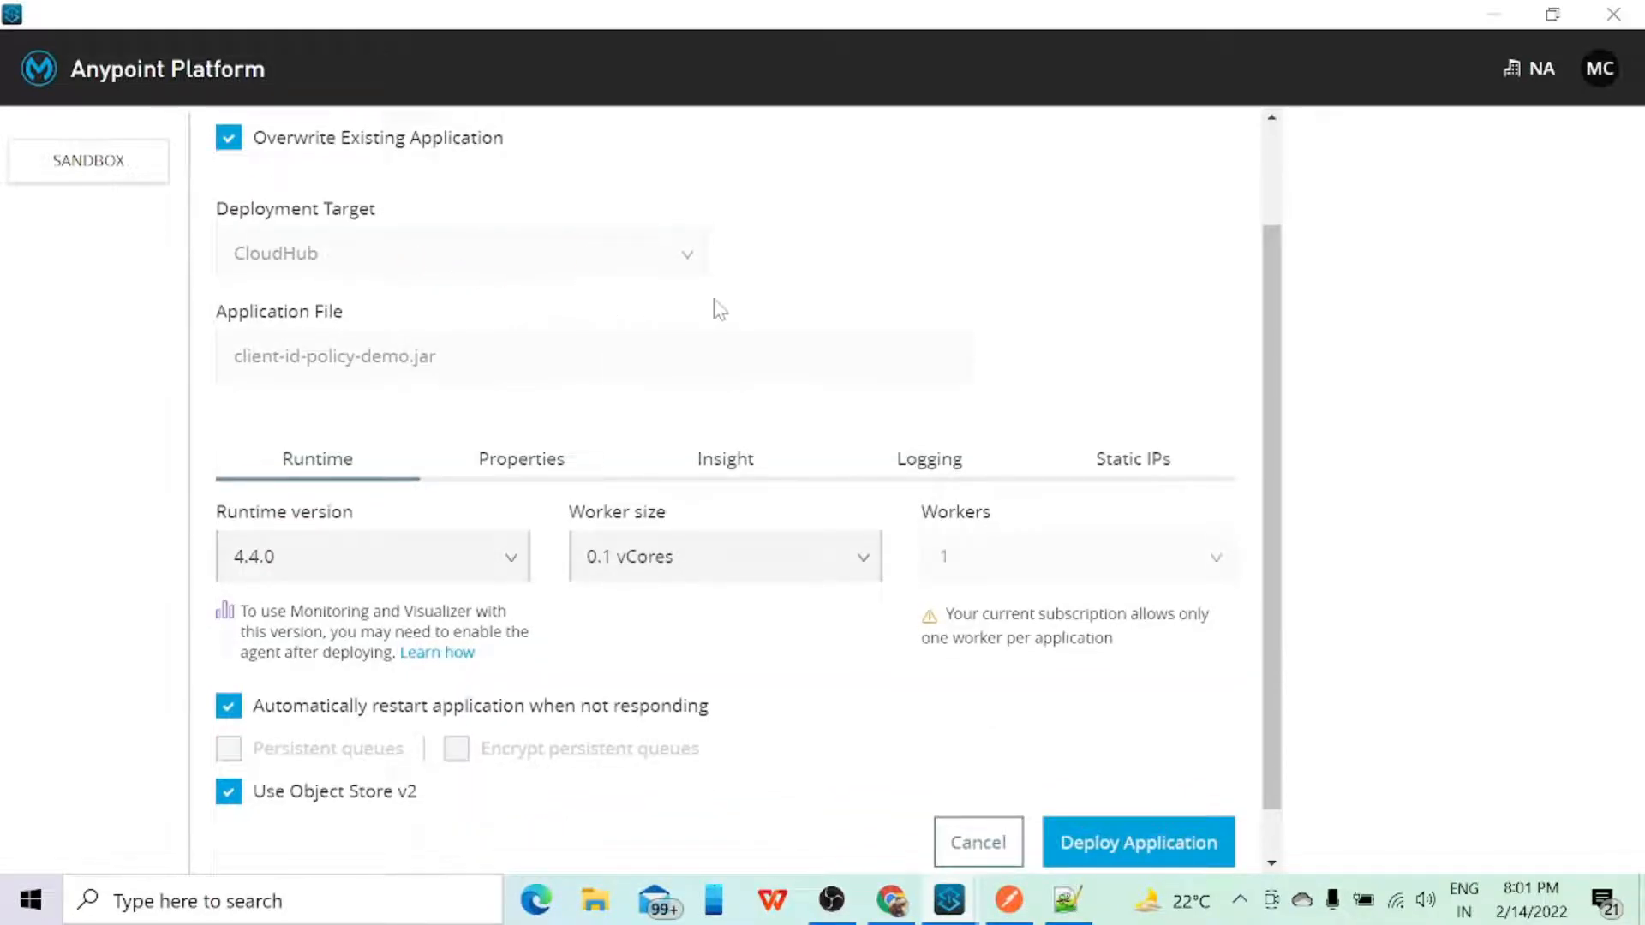
scroll(720, 310, down, 1)
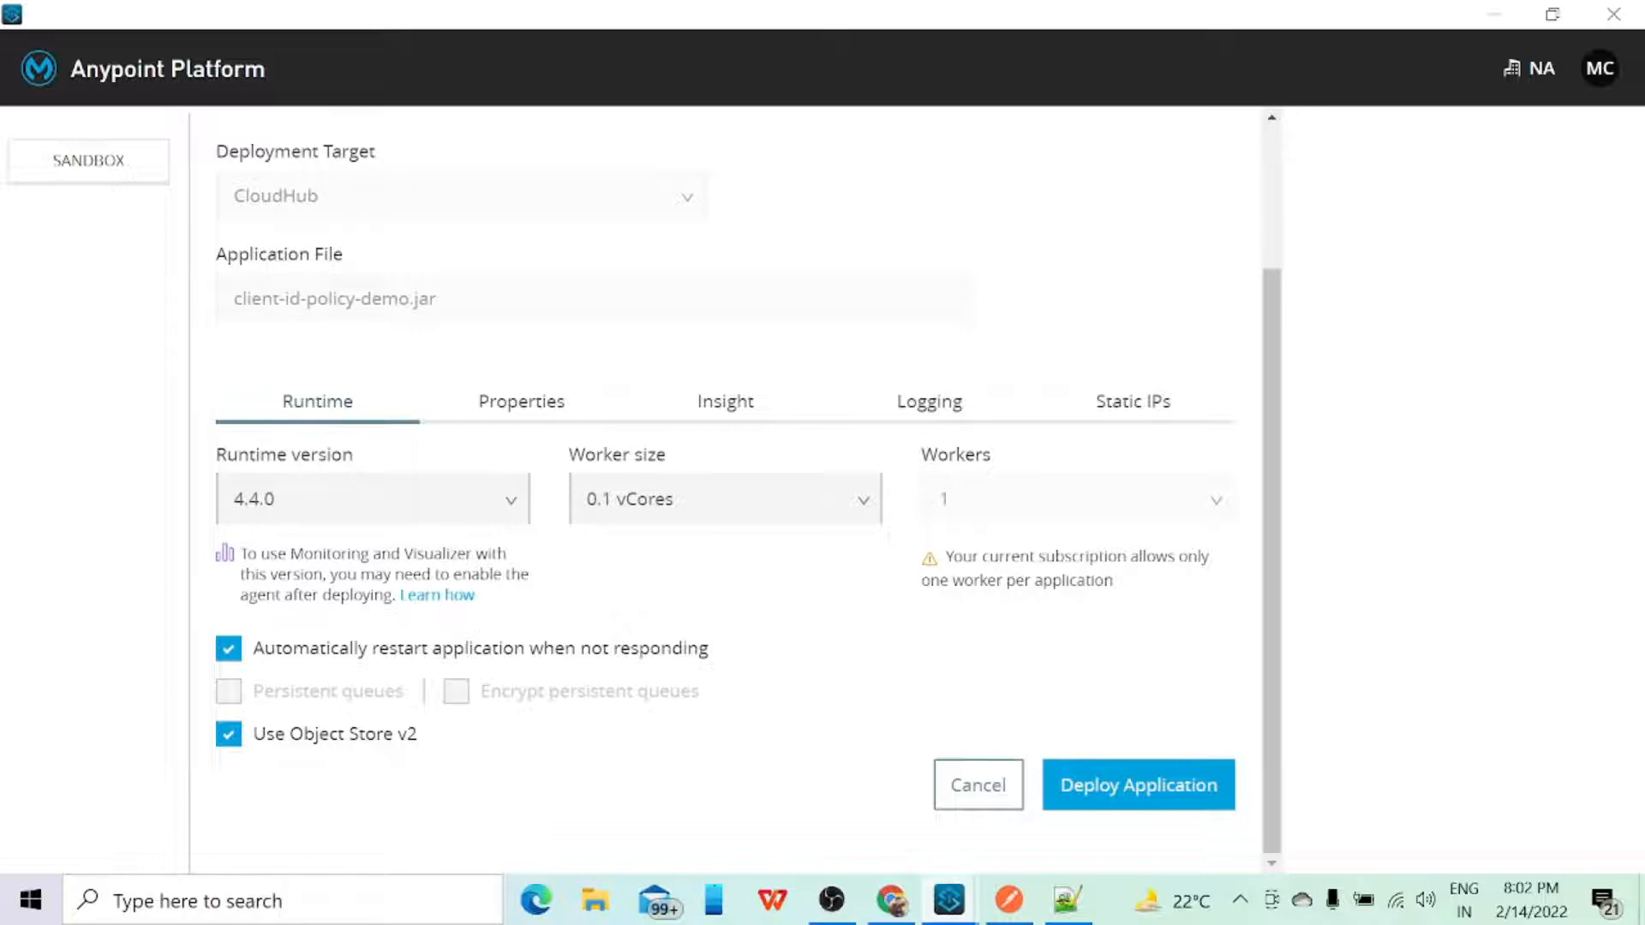
Step: Compare the deployment's client ID and client secret properties with the Notepad++ notes in table and text views, and cancel the deployment
click(543, 416)
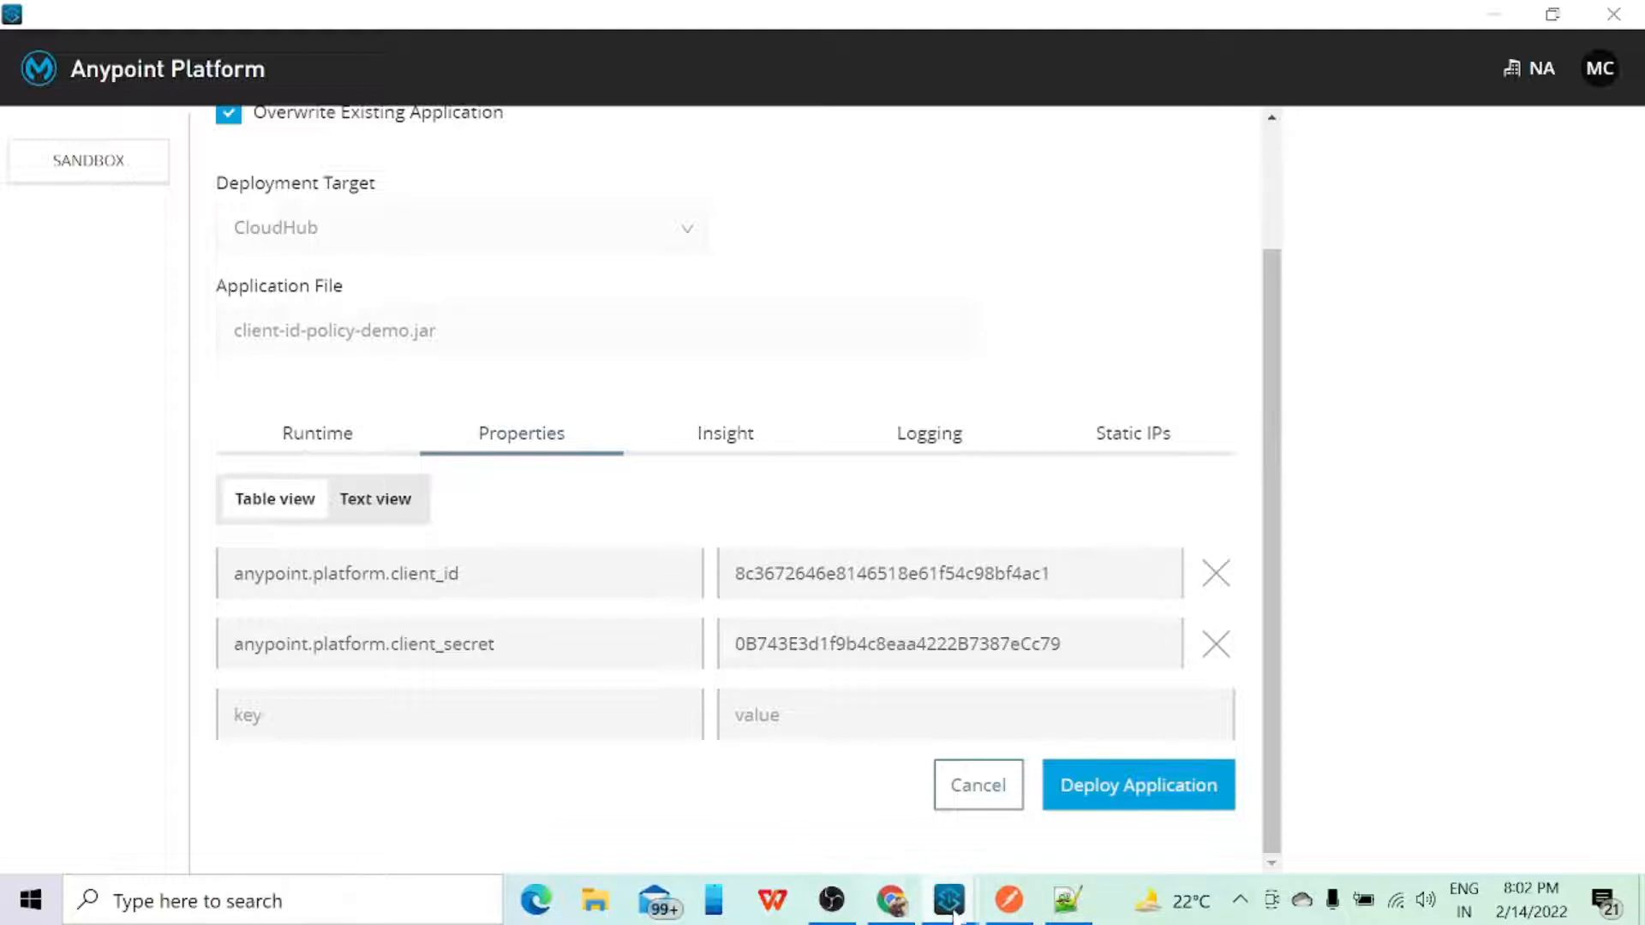
click(1068, 900)
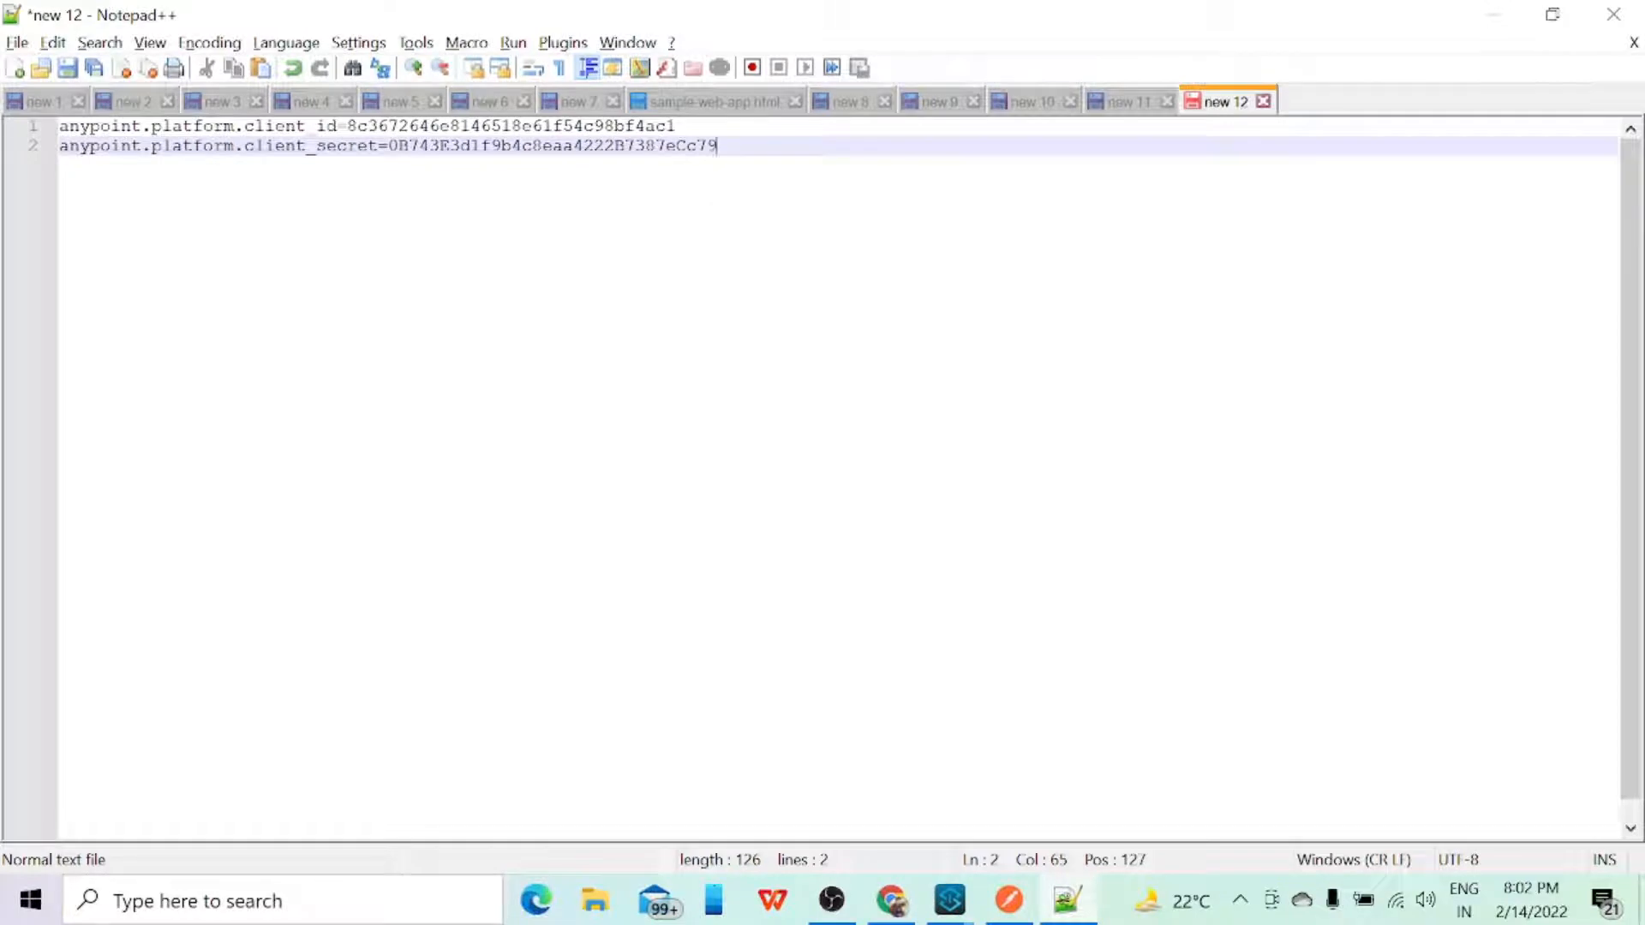
click(1493, 15)
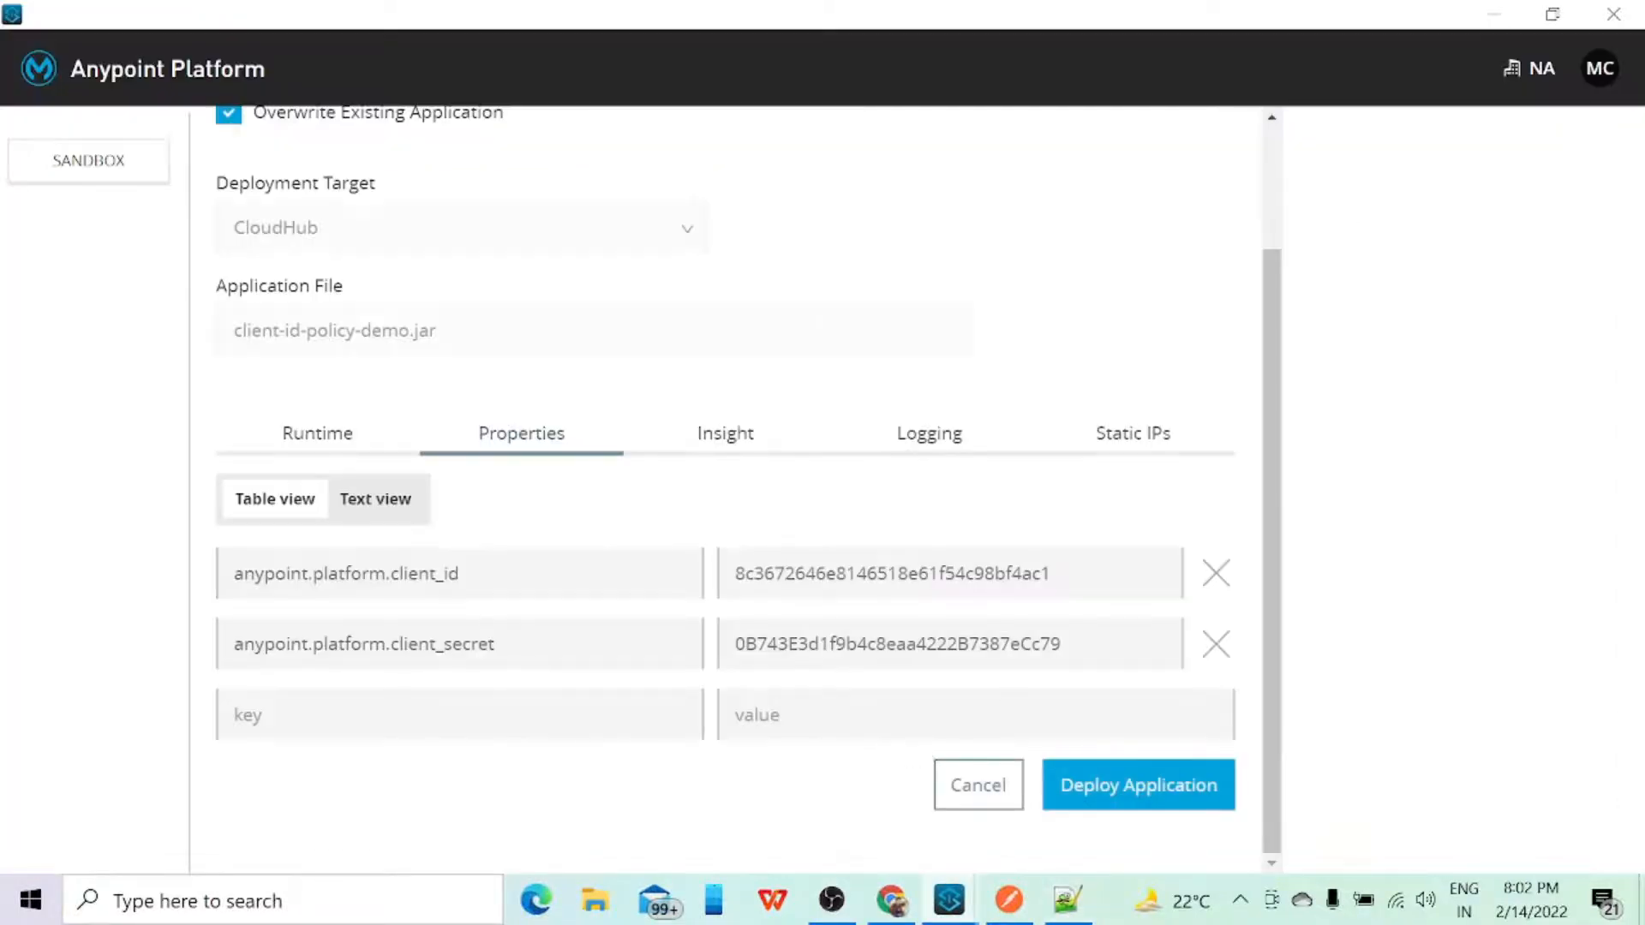
click(358, 501)
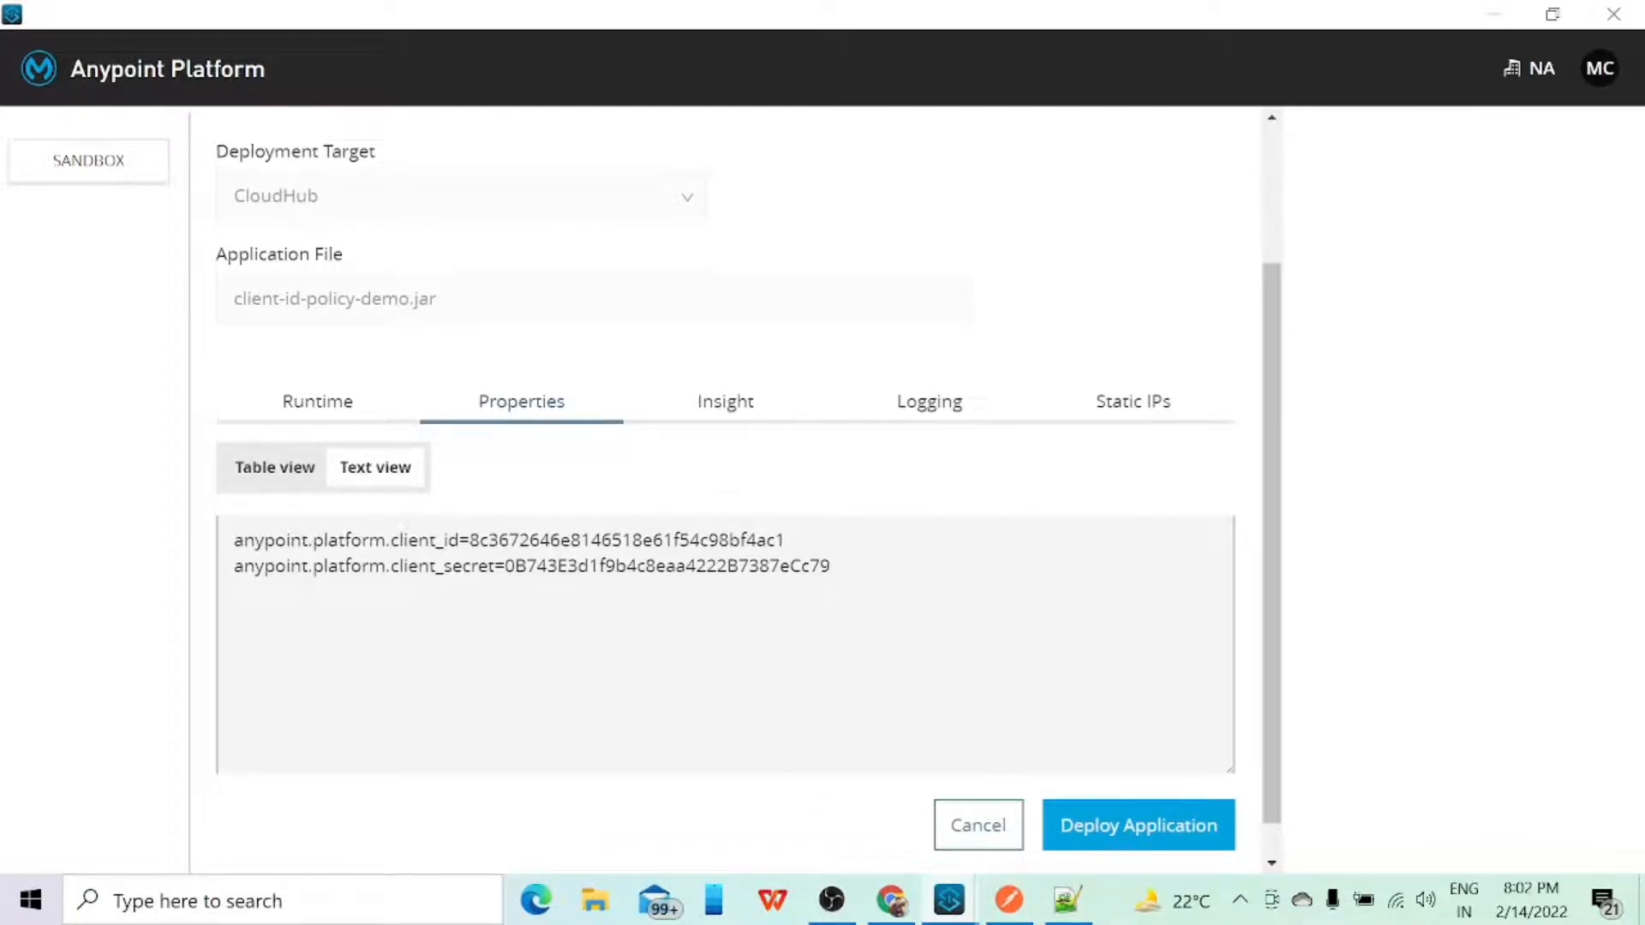
click(270, 476)
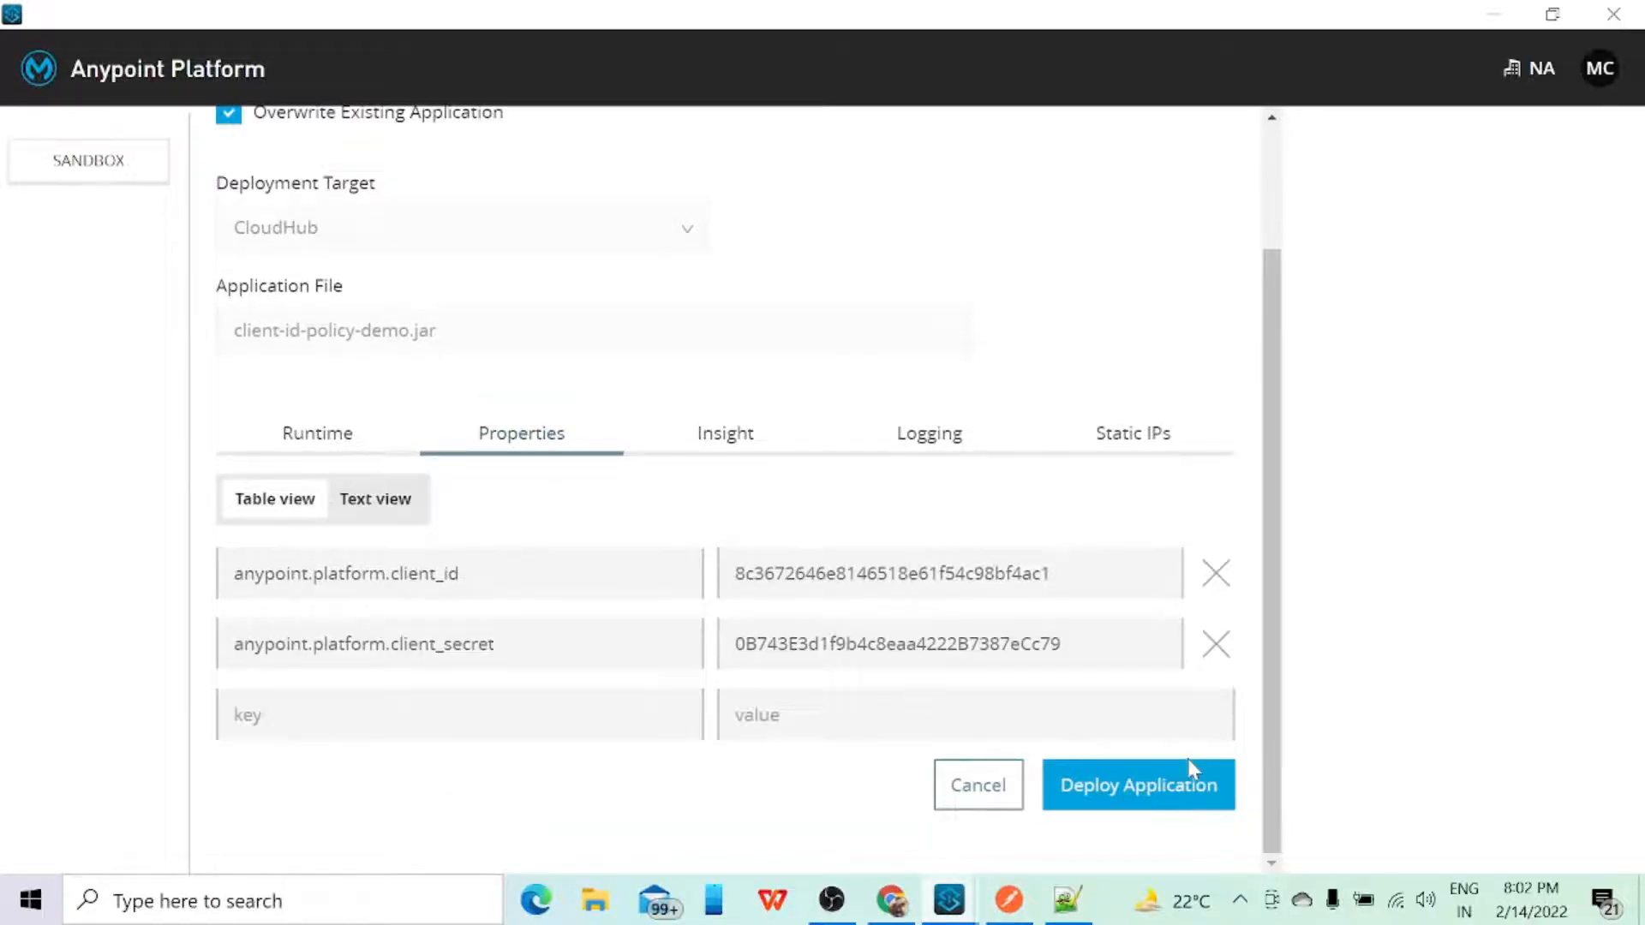
click(979, 804)
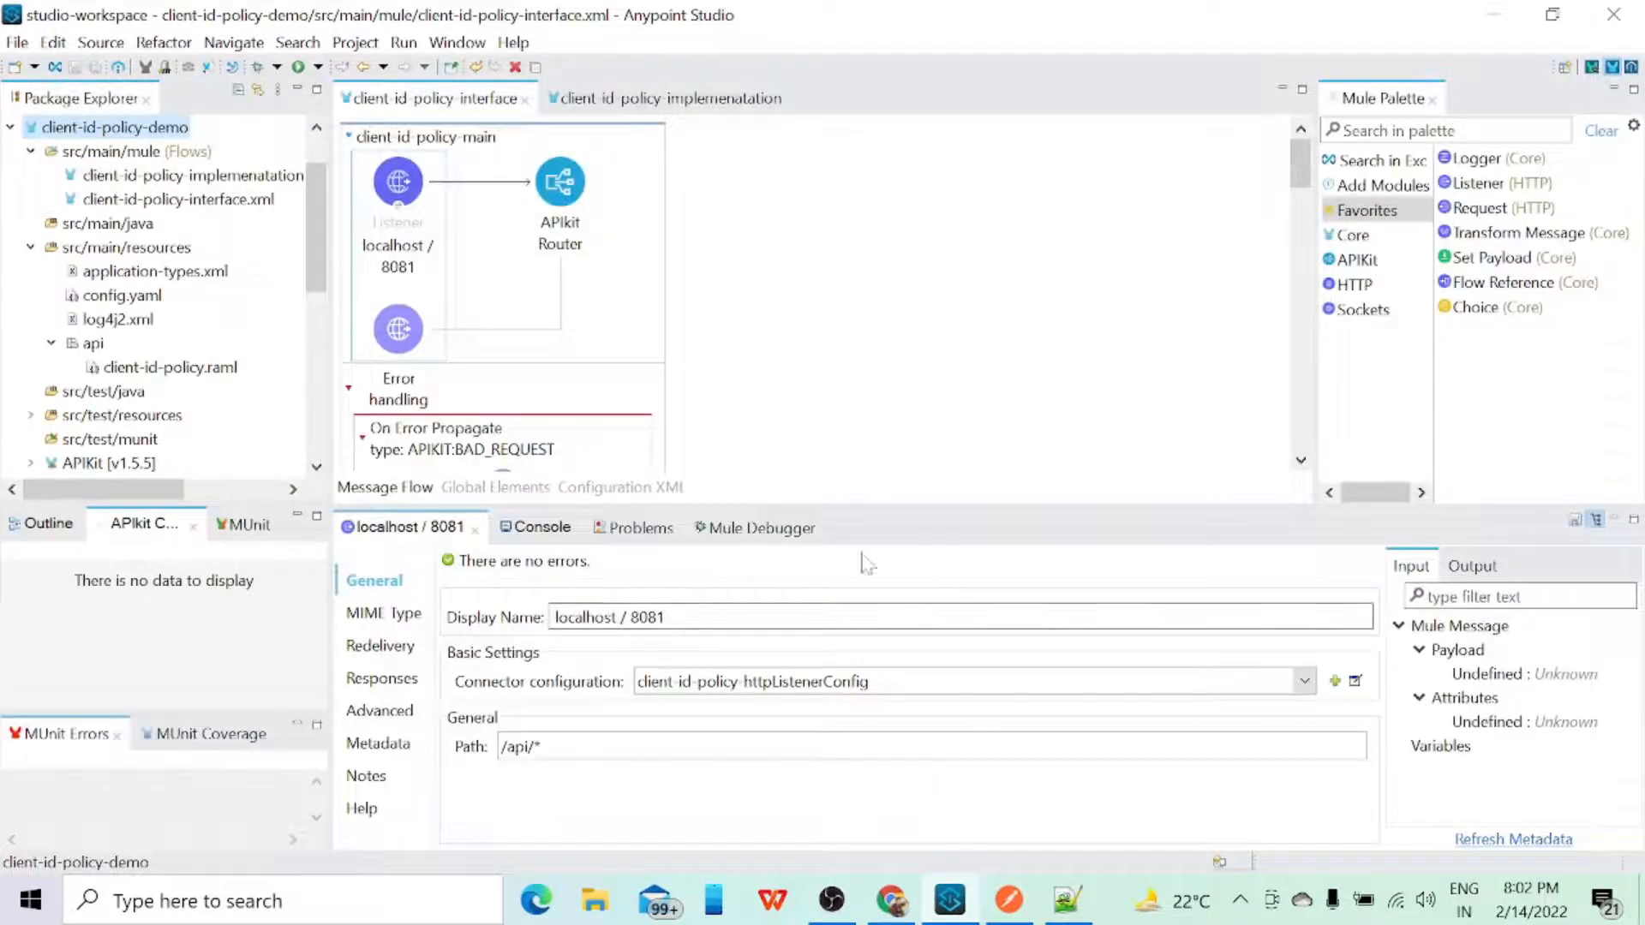
Step: In Chrome, open the client-id-policy-demo application in Runtime Manager, visit its CloudHub domain and copy the address
click(891, 900)
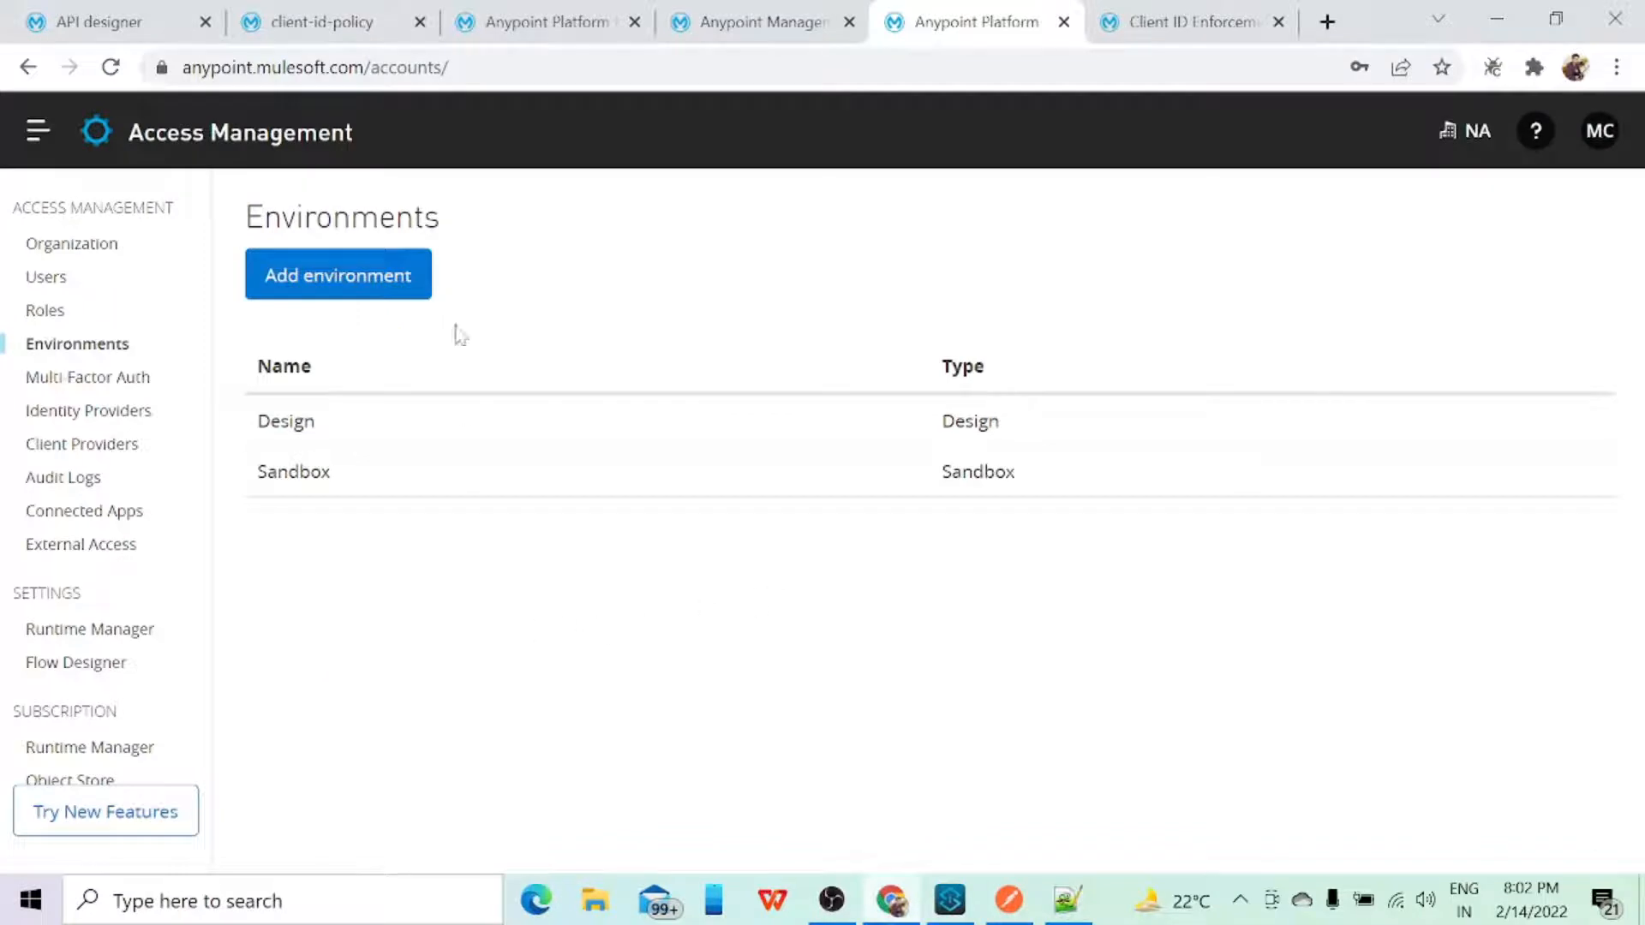
click(735, 26)
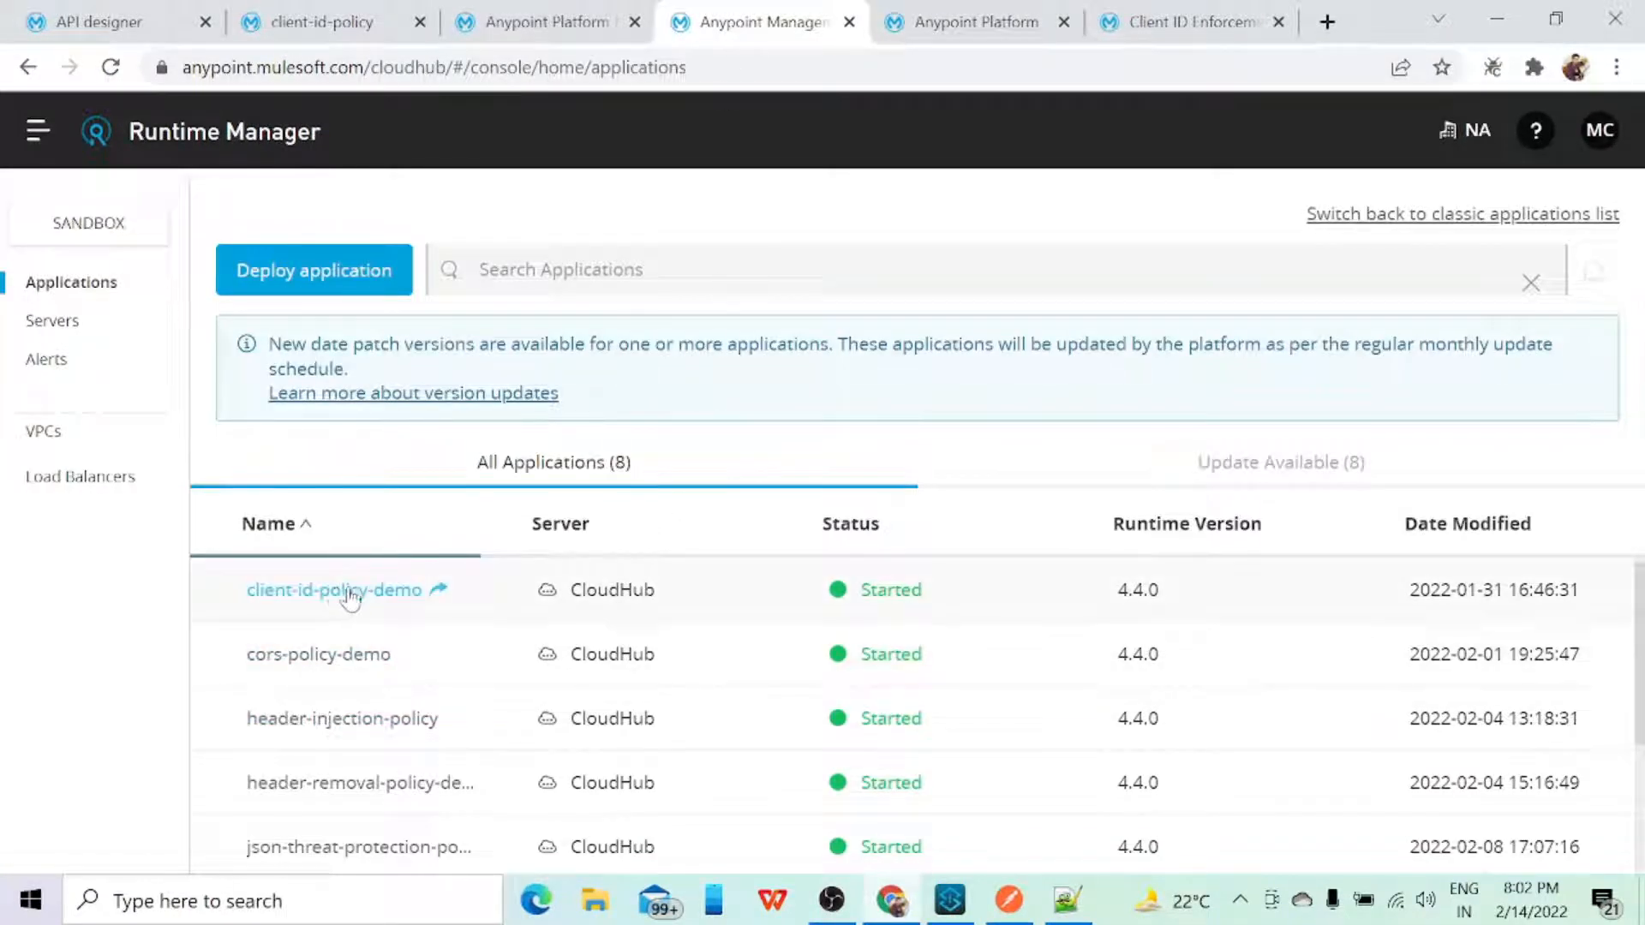
click(378, 599)
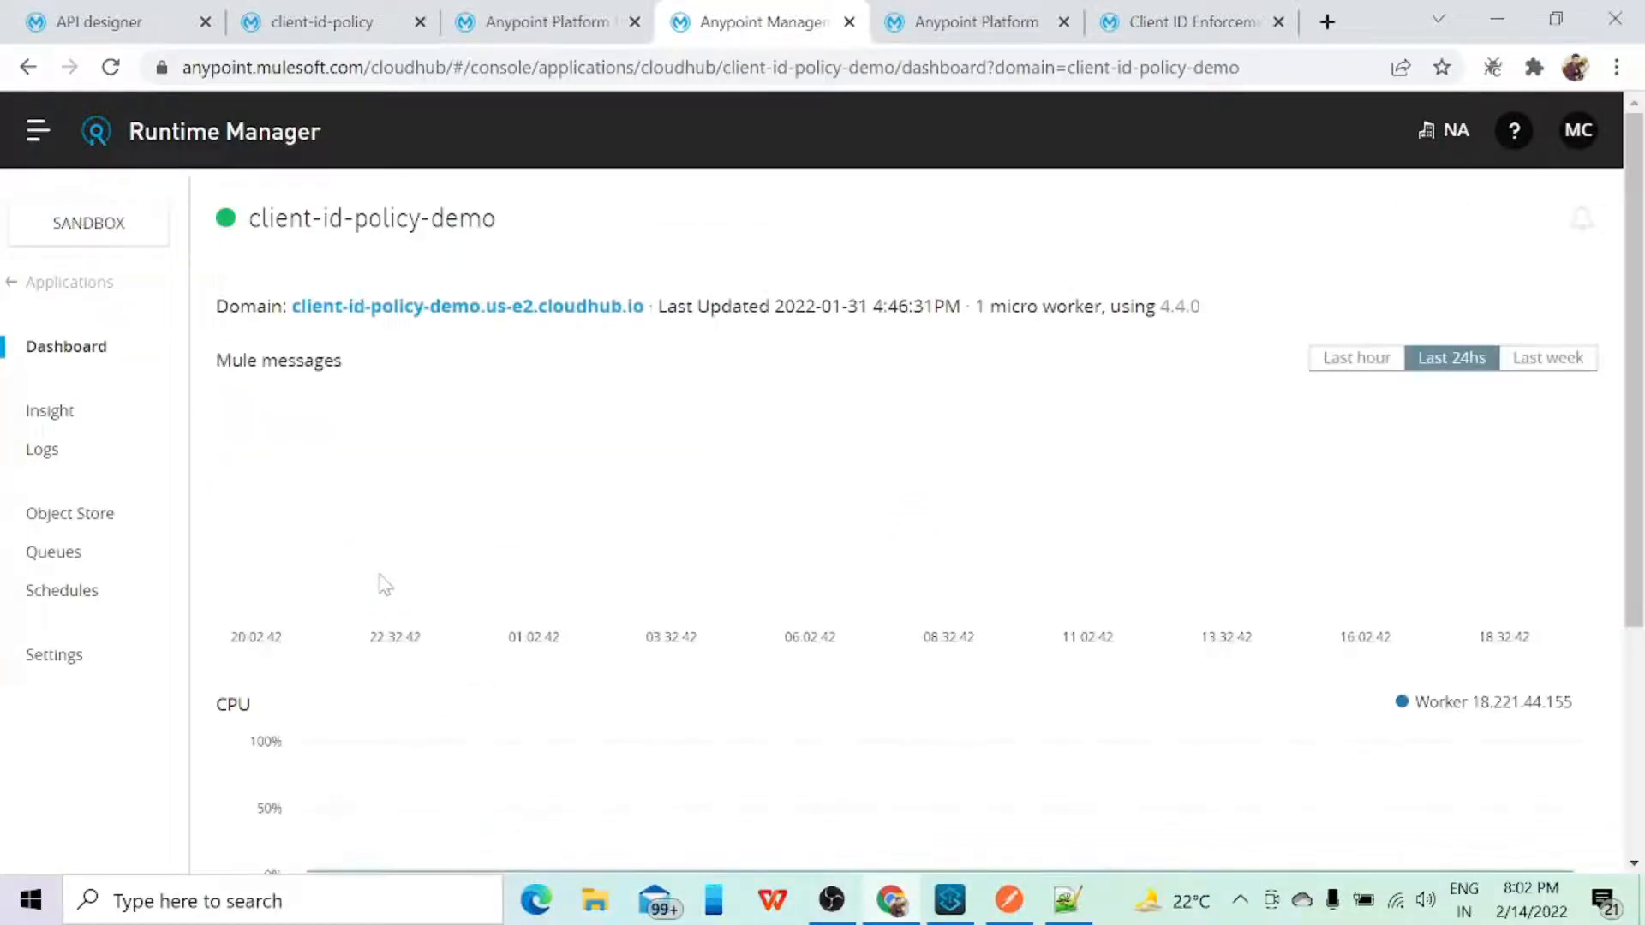
scroll(430, 533, down, 1)
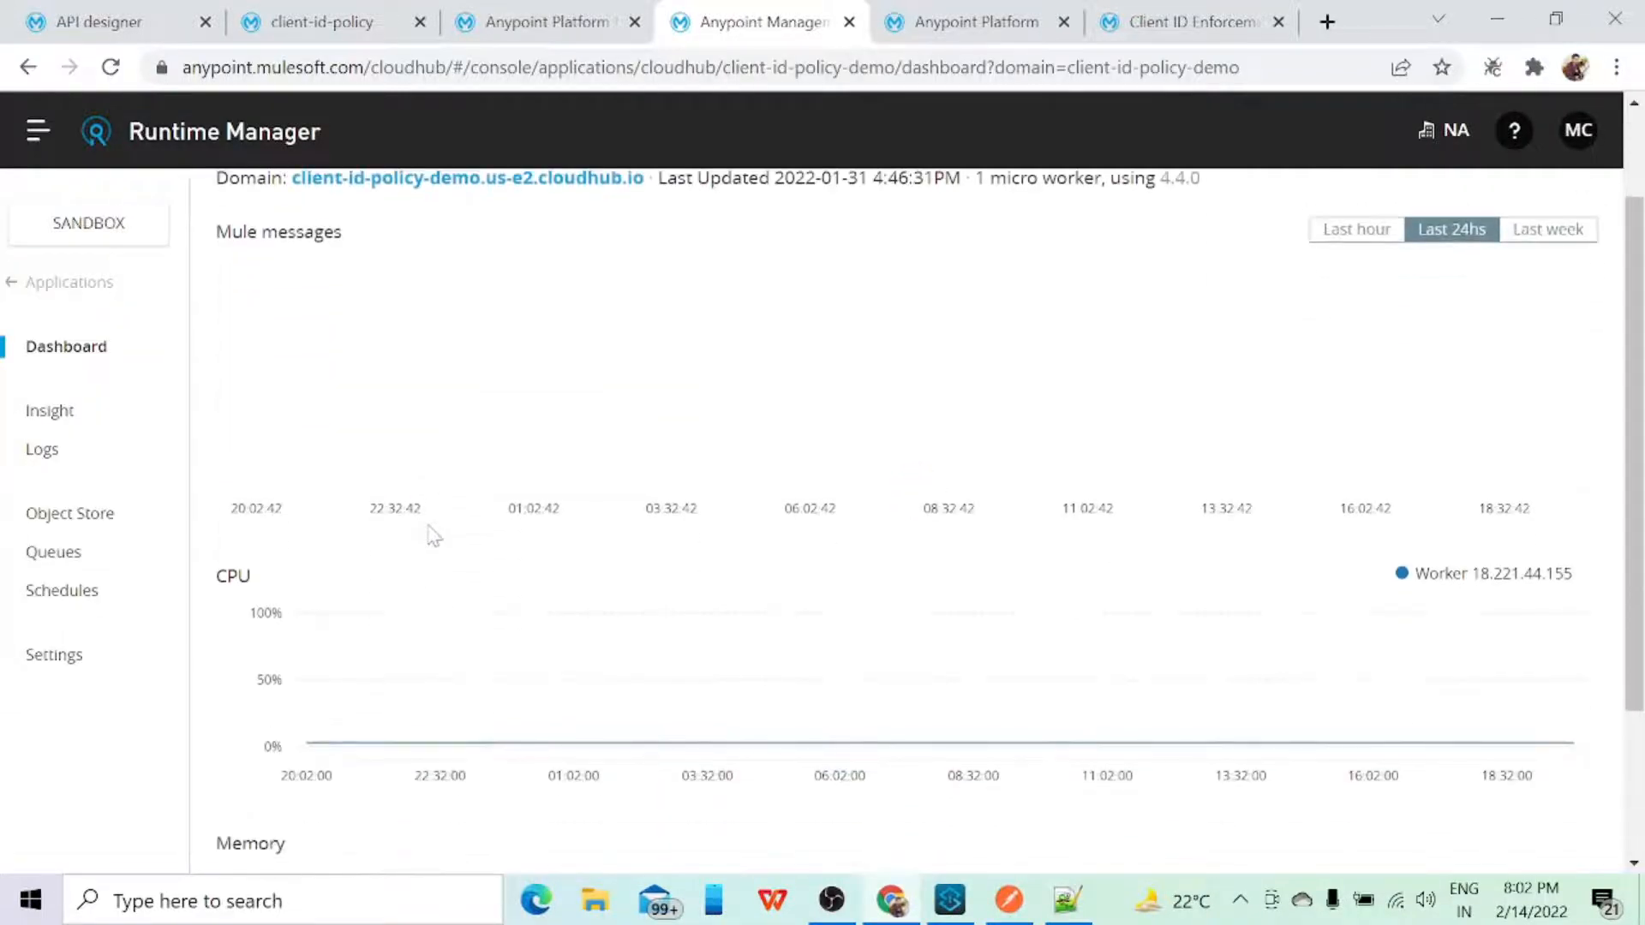
scroll(432, 535, up, 1)
click(484, 316)
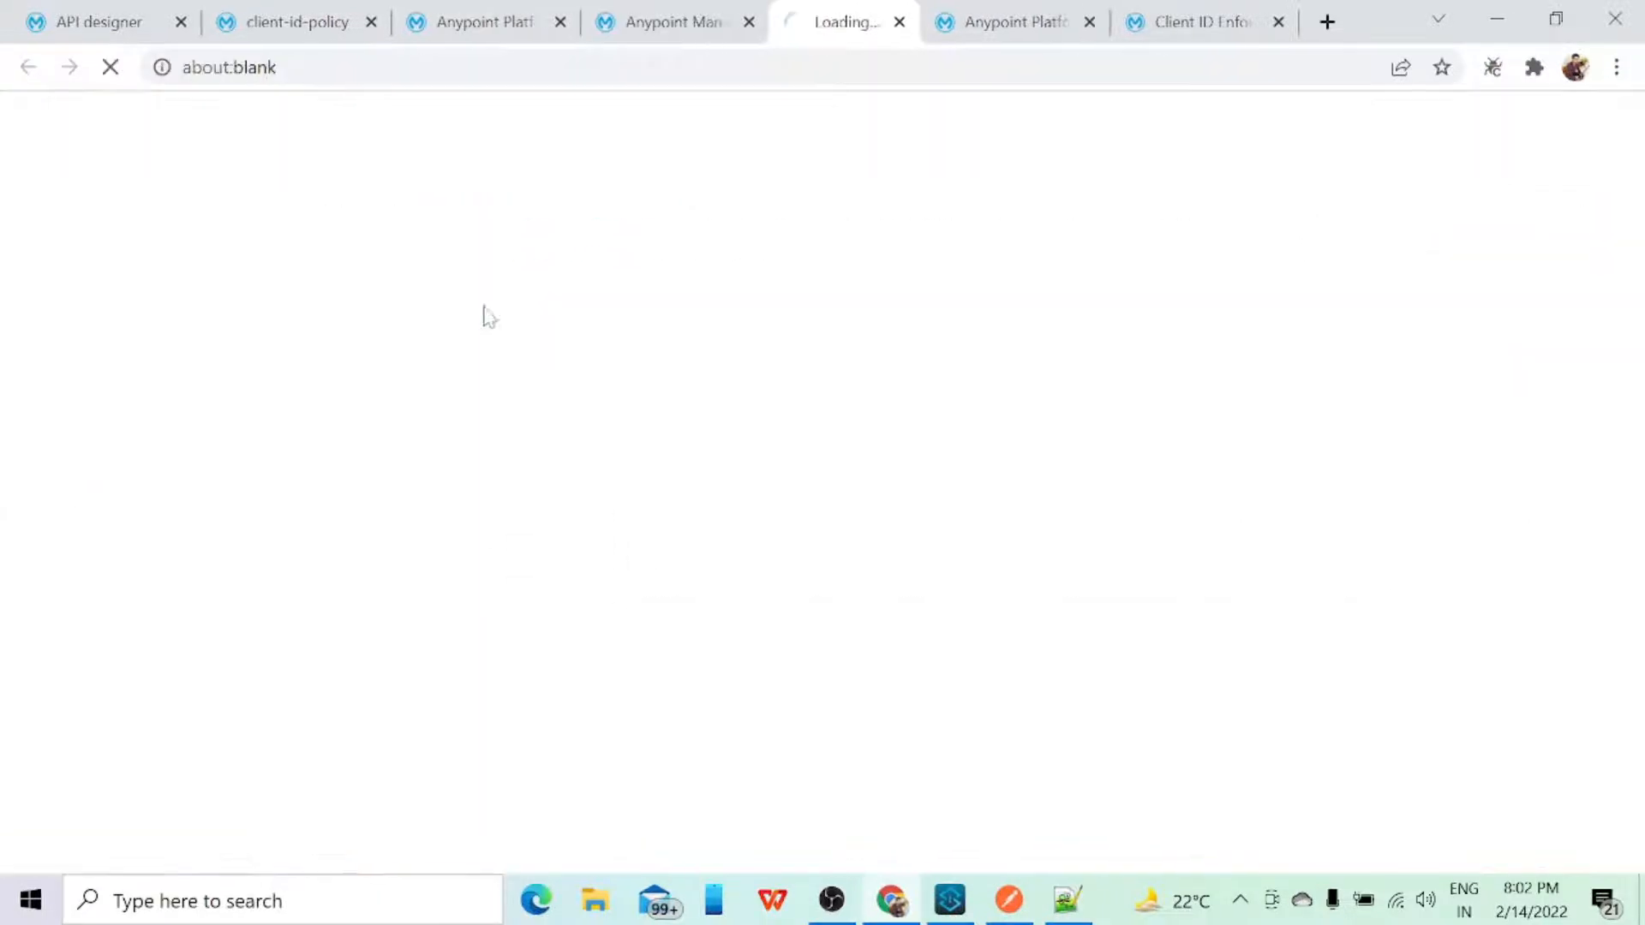
click(719, 68)
key(ctrl+c)
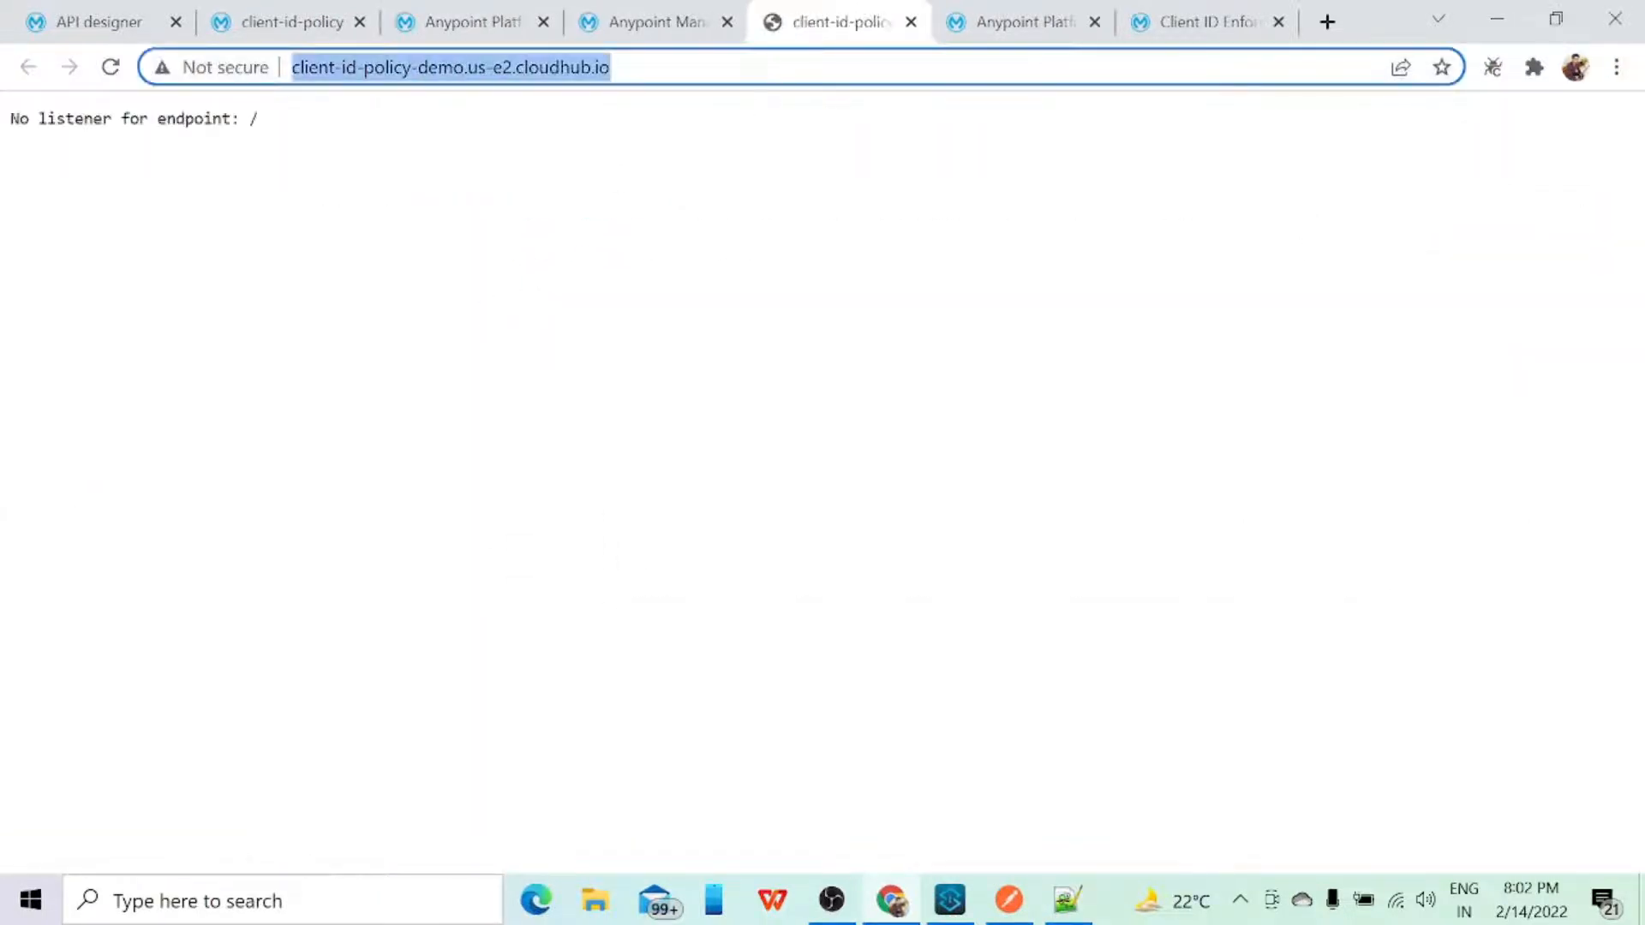
click(1009, 899)
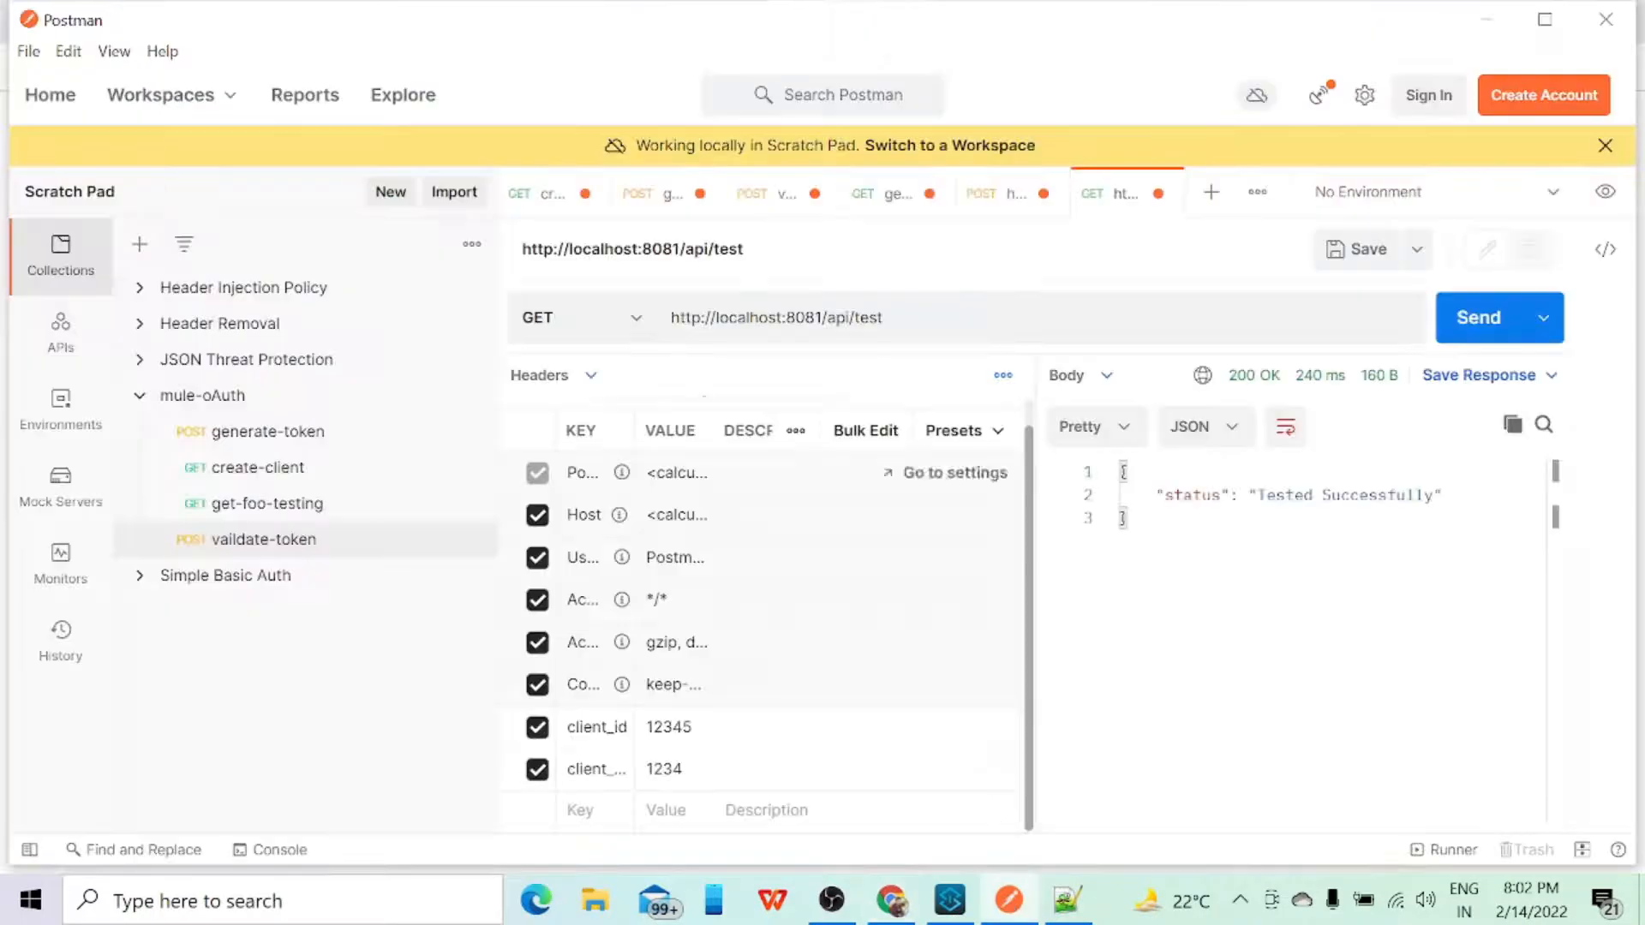
click(828, 317)
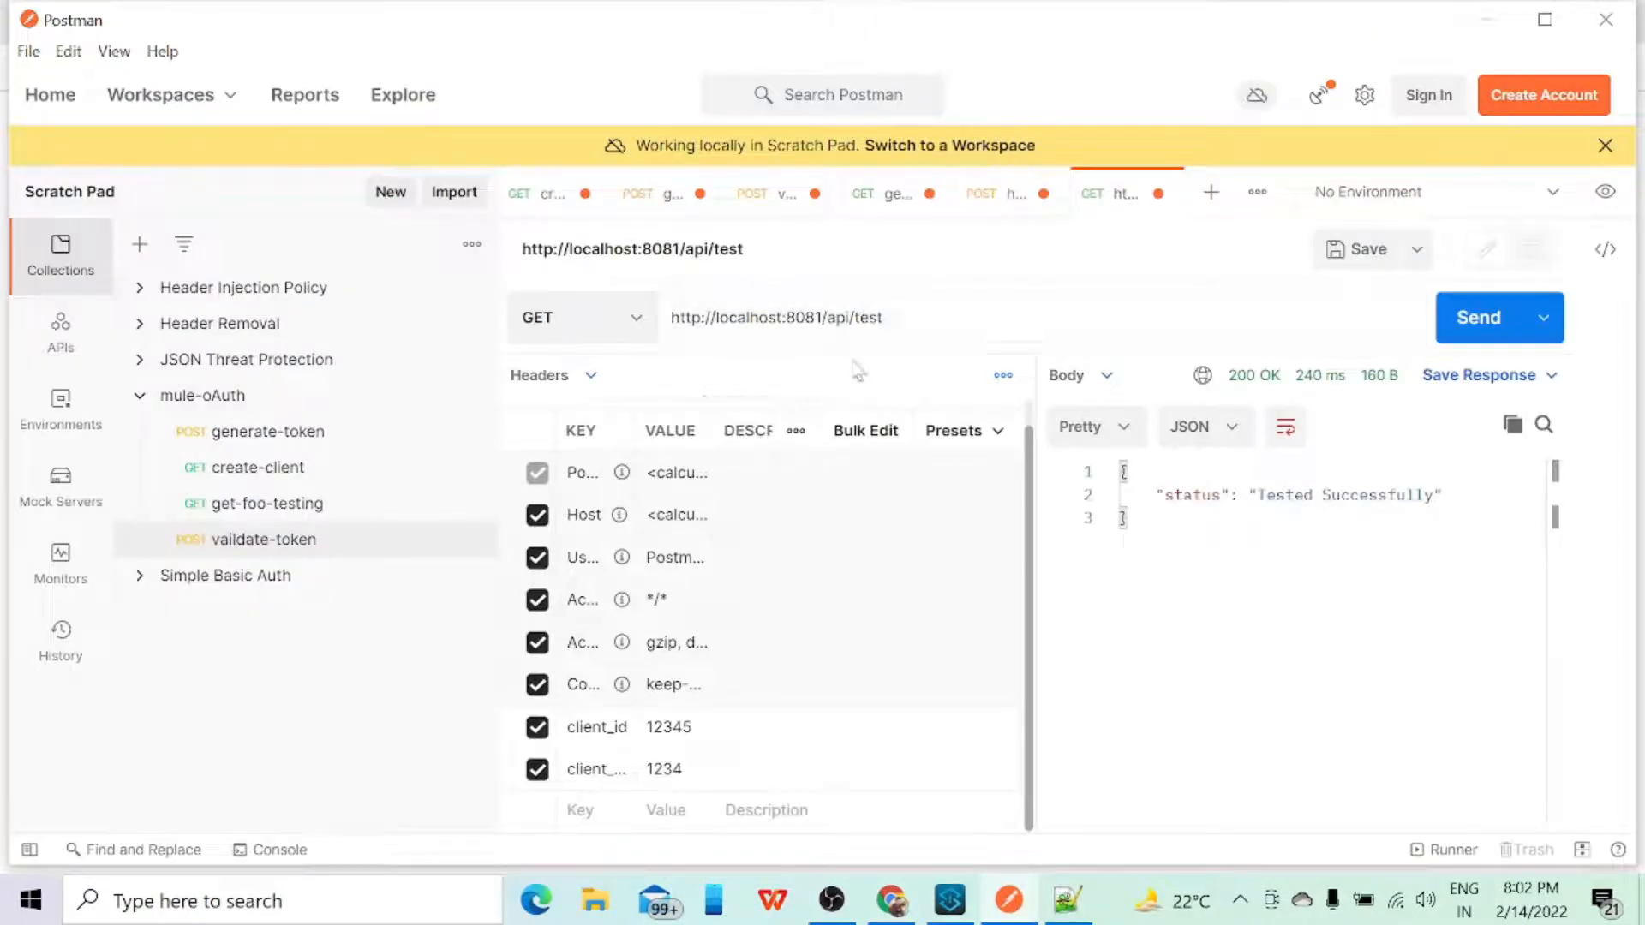
key(shift+Left)
key(shift+Left)
key(shift+Left)
key(shift+Left)
key(shift+Left)
key(shift+Left)
key(shift+Left)
key(shift+Left)
key(shift+Left)
key(shift+Left)
key(shift+Left)
key(shift+Left)
key(shift+Left)
key(shift+Left)
key(shift+Left)
key(shift+Left)
key(shift+Left)
key(shift+Left)
key(shift+Left)
key(shift+Left)
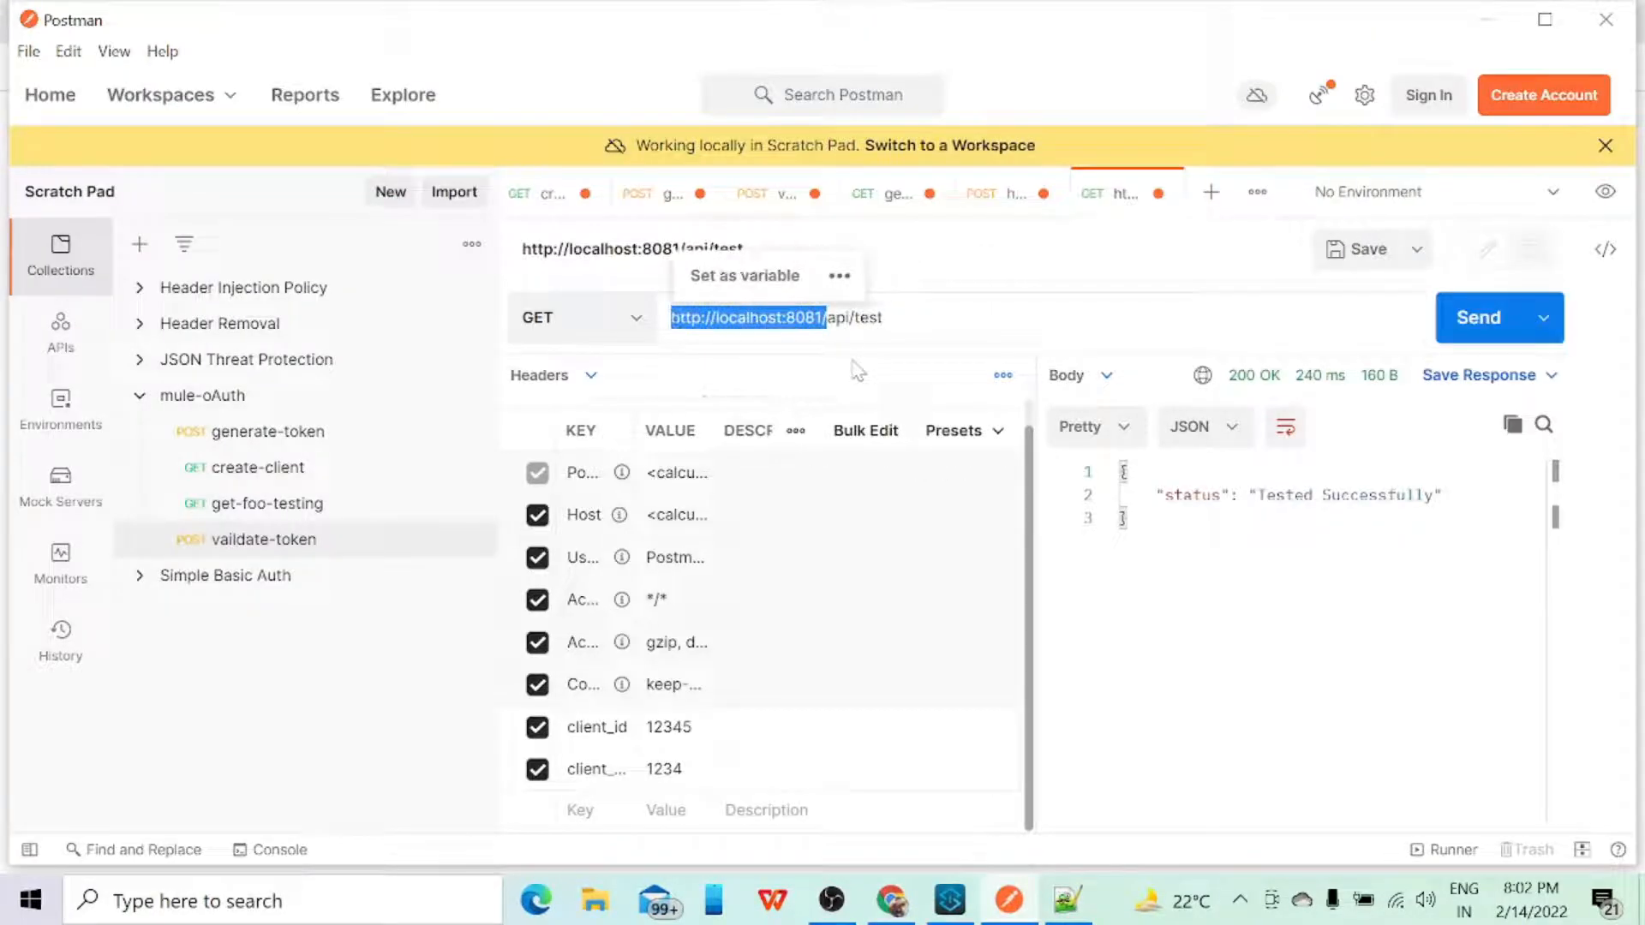
key(ctrl+v)
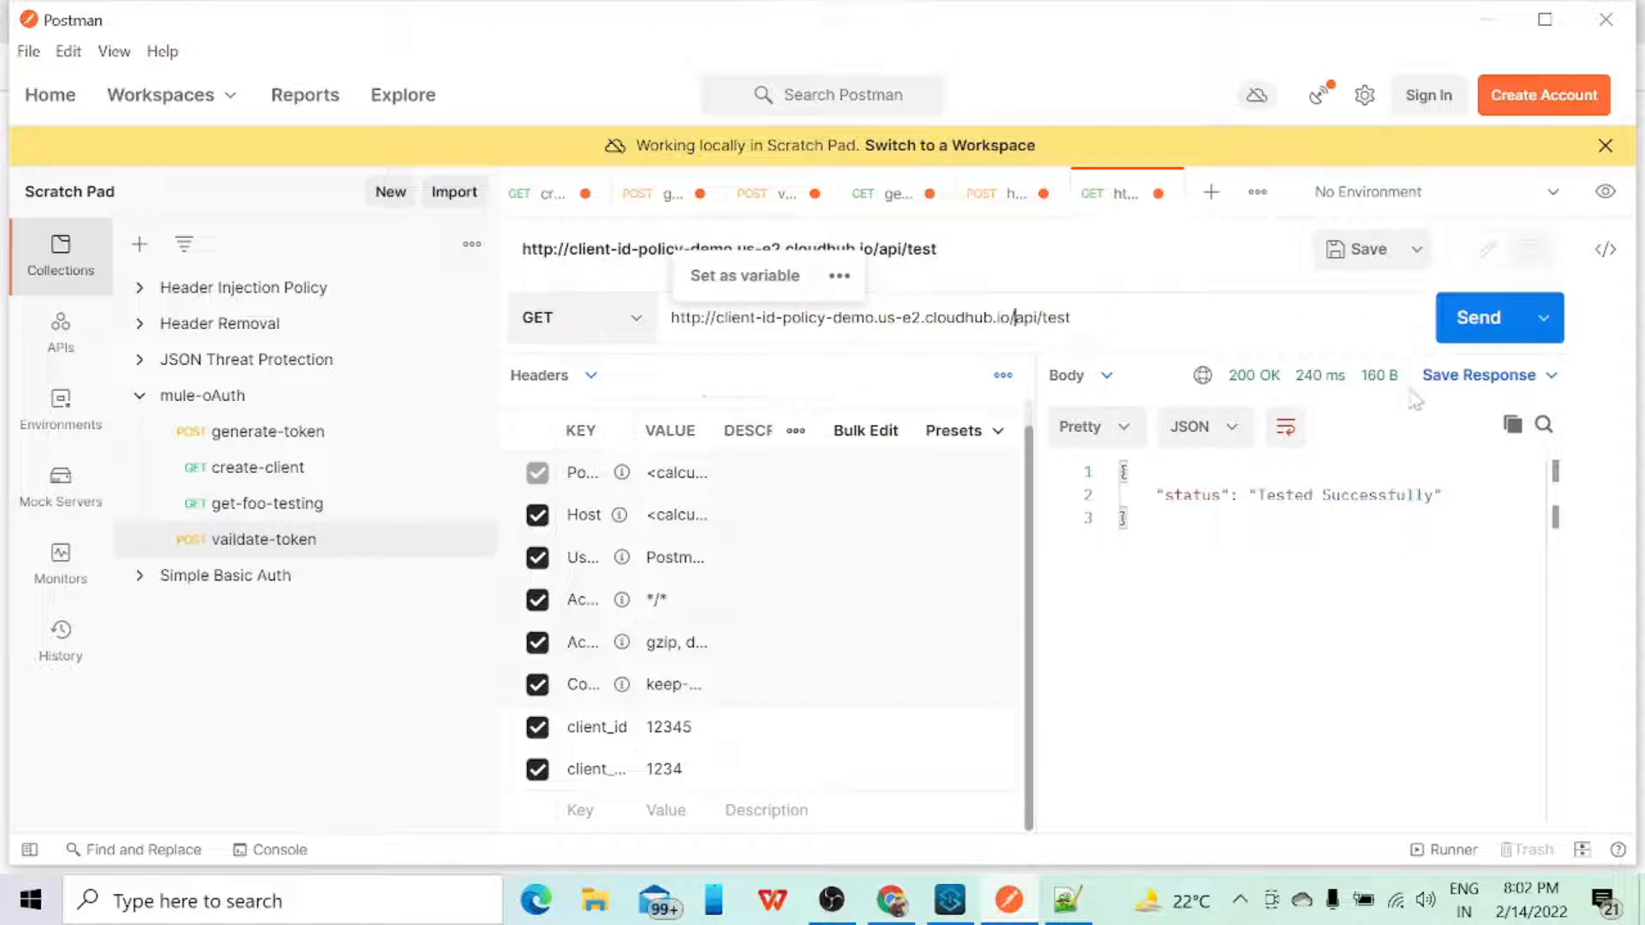
click(1468, 341)
click(1469, 341)
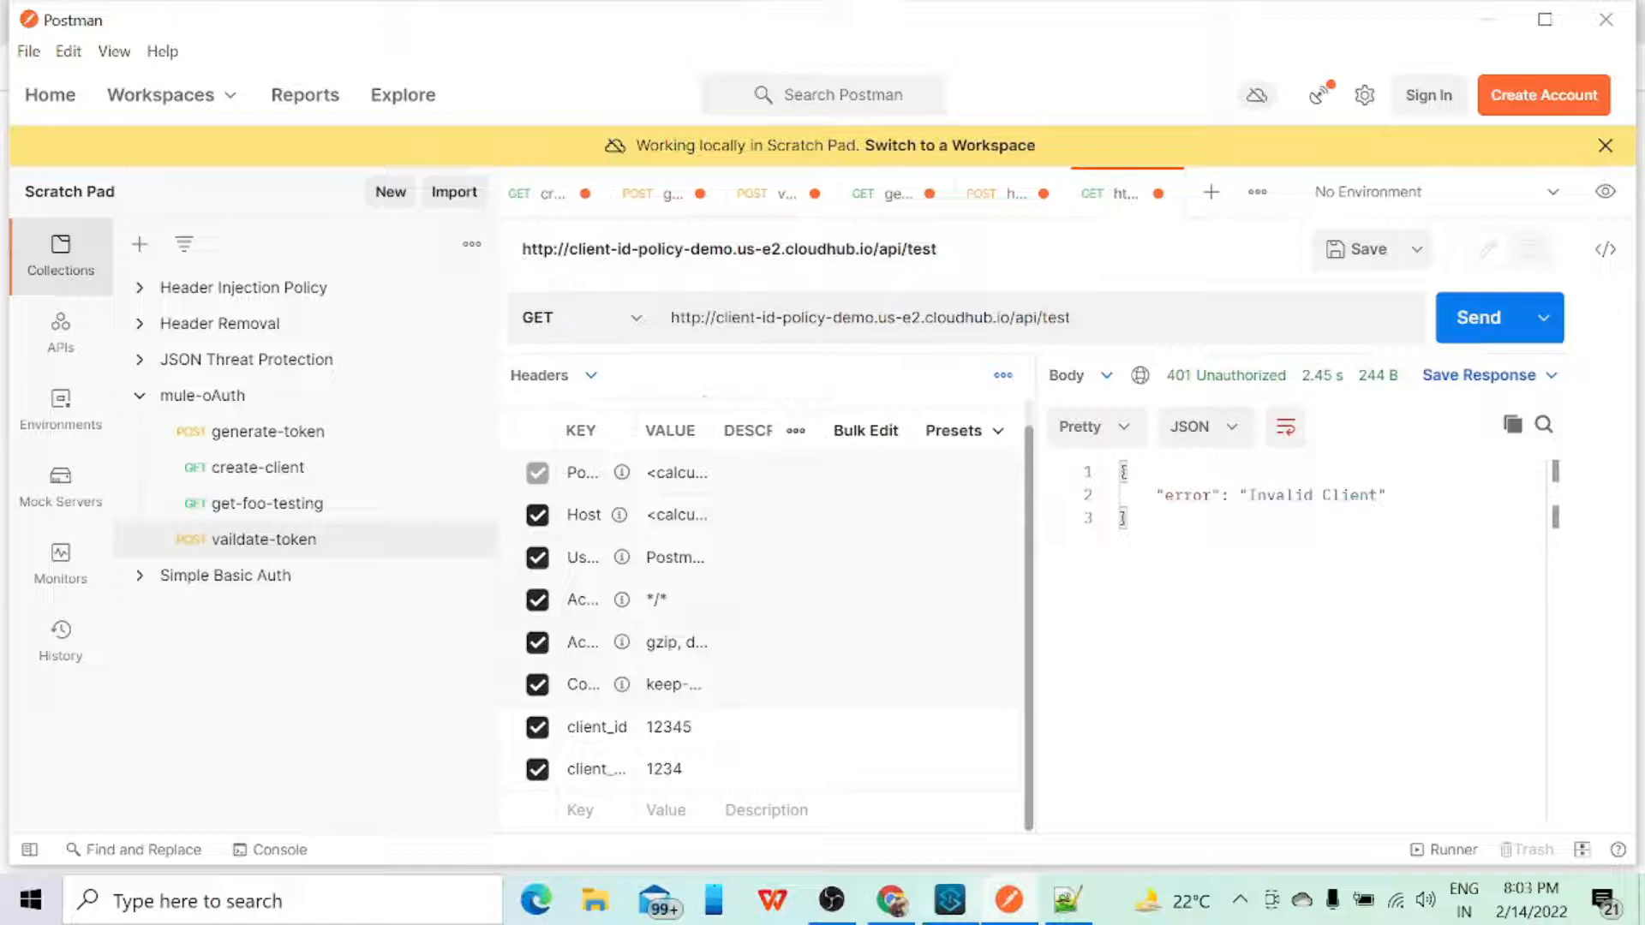
Step: Switch to Chrome and examine the API instance contracts of client-id-policy v1 in API Manager
click(891, 907)
click(666, 30)
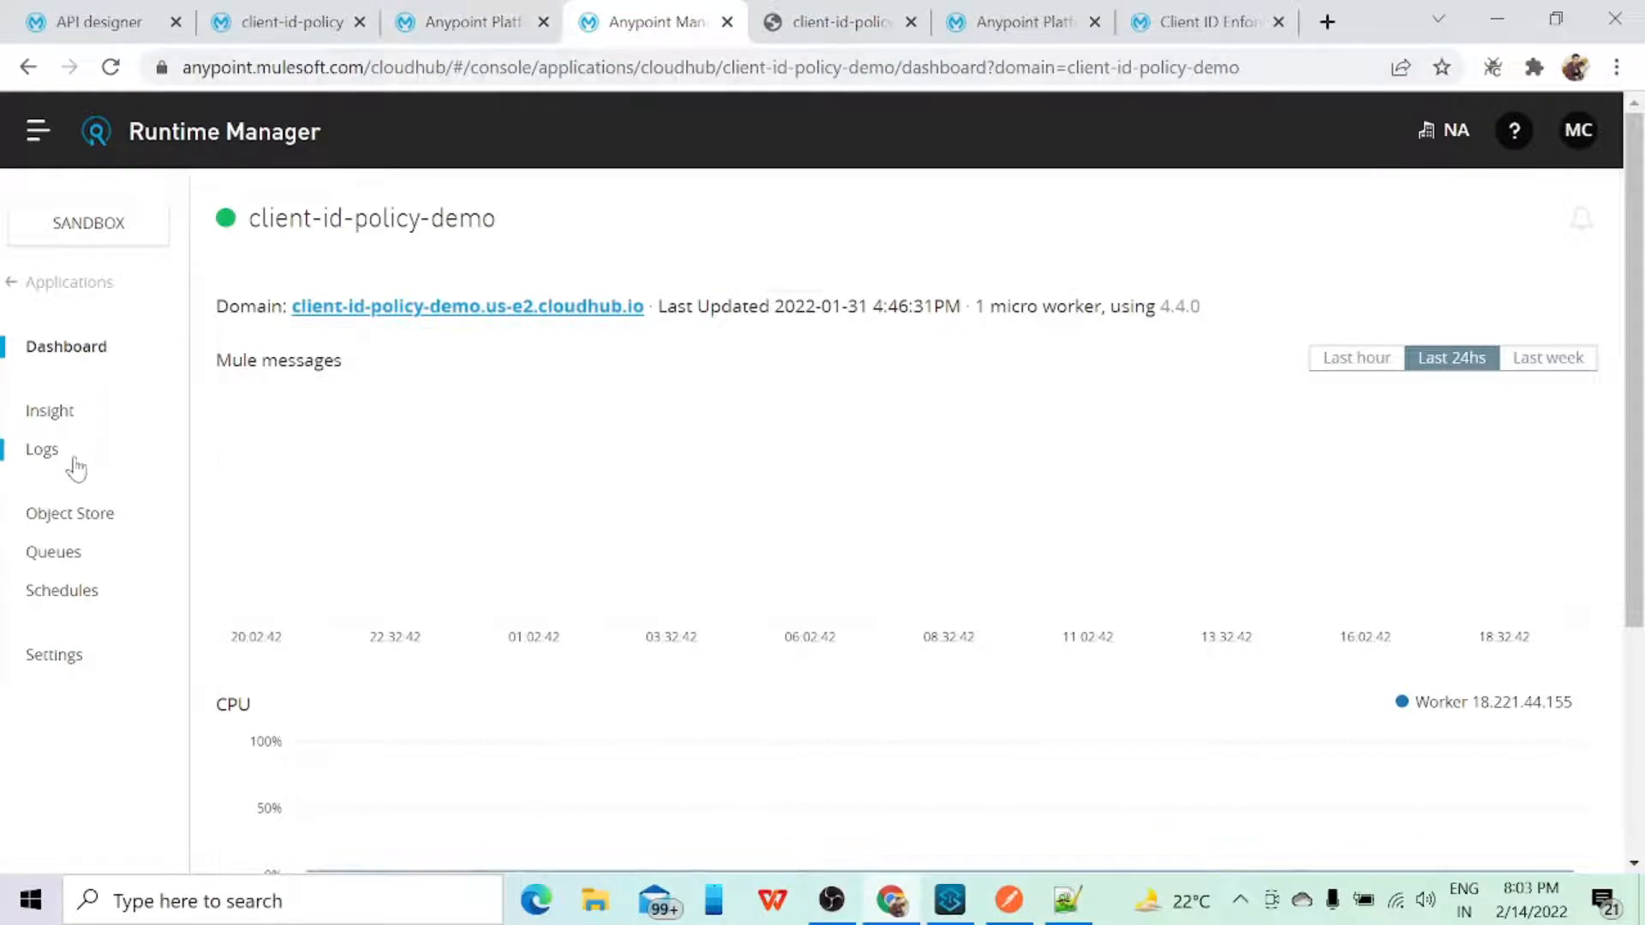
click(462, 21)
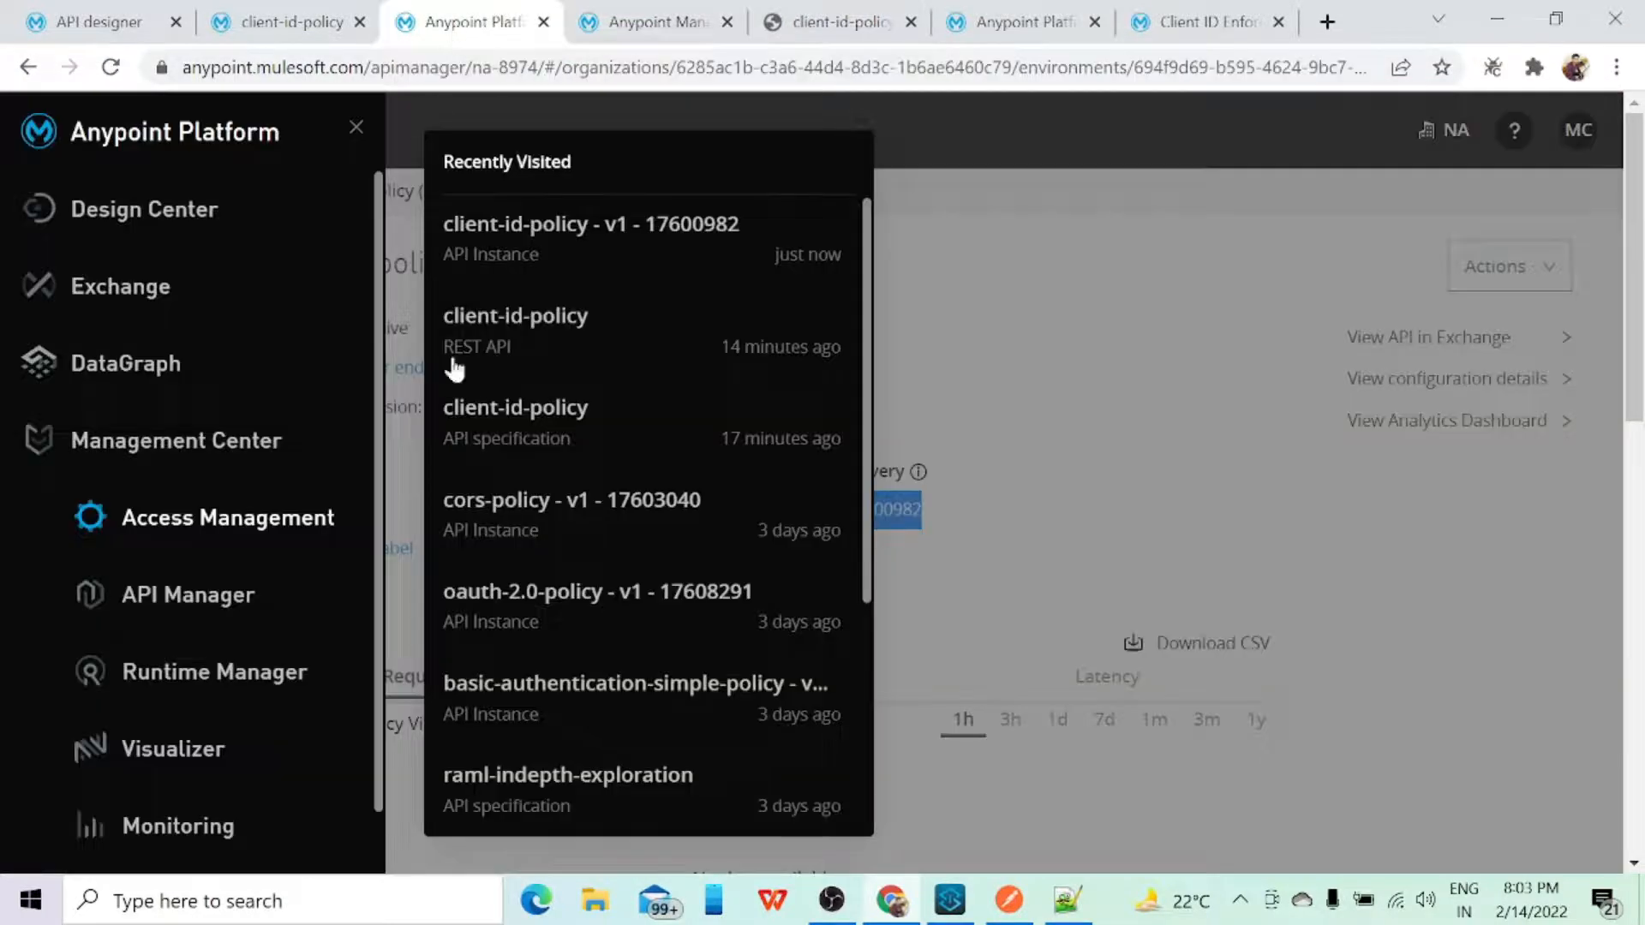
click(1149, 389)
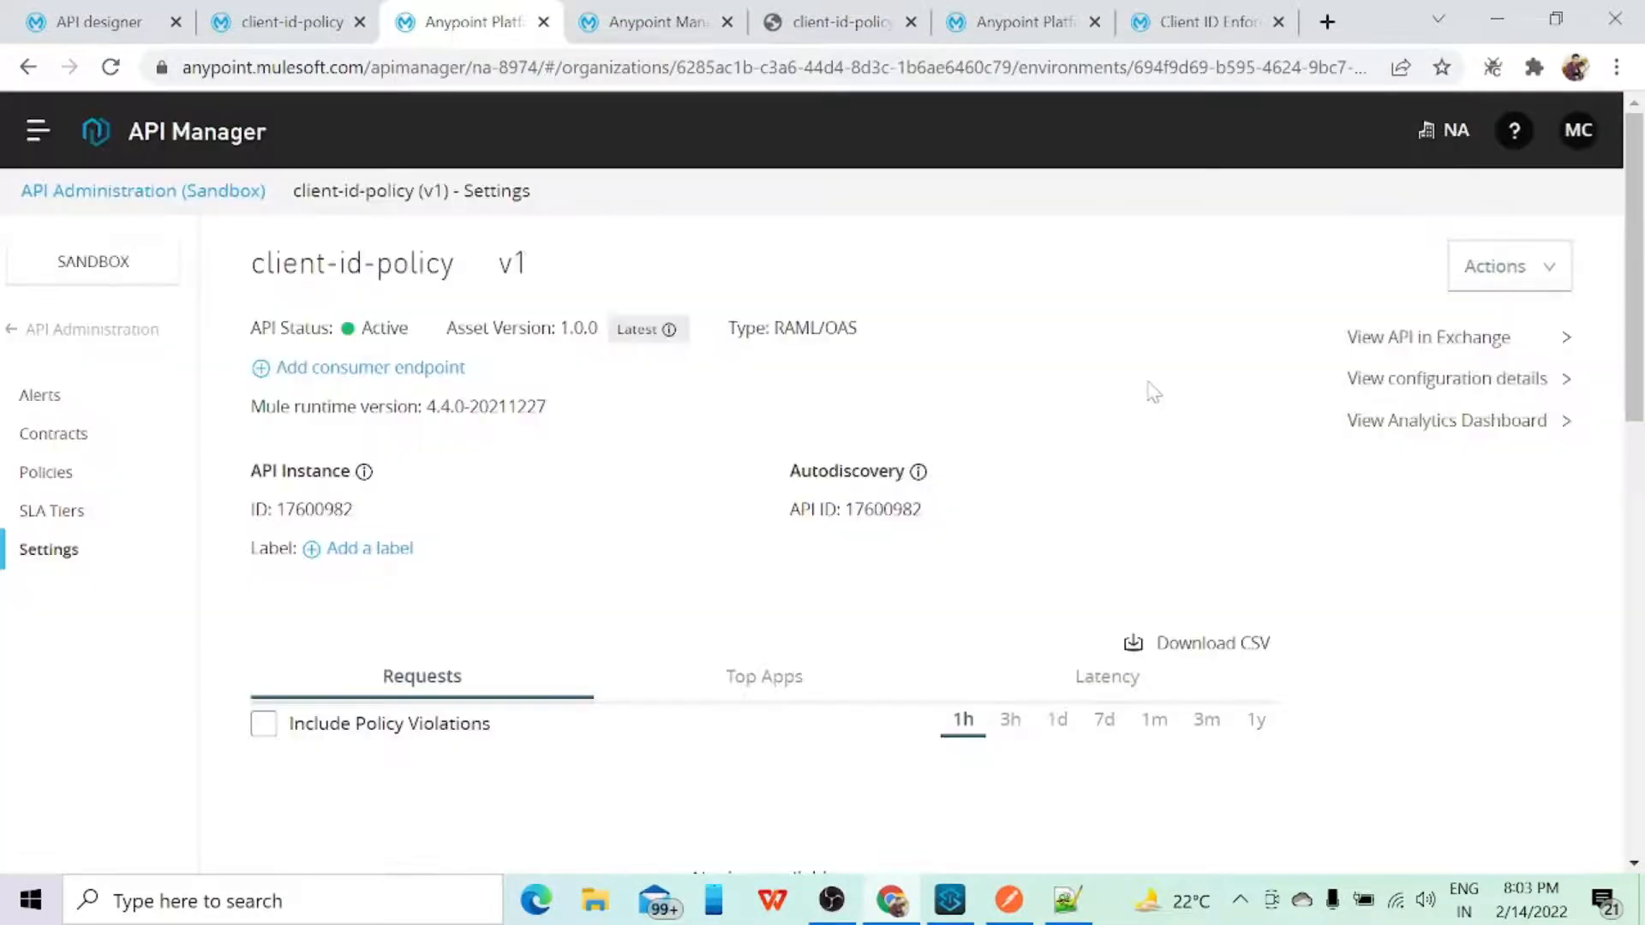
click(45, 437)
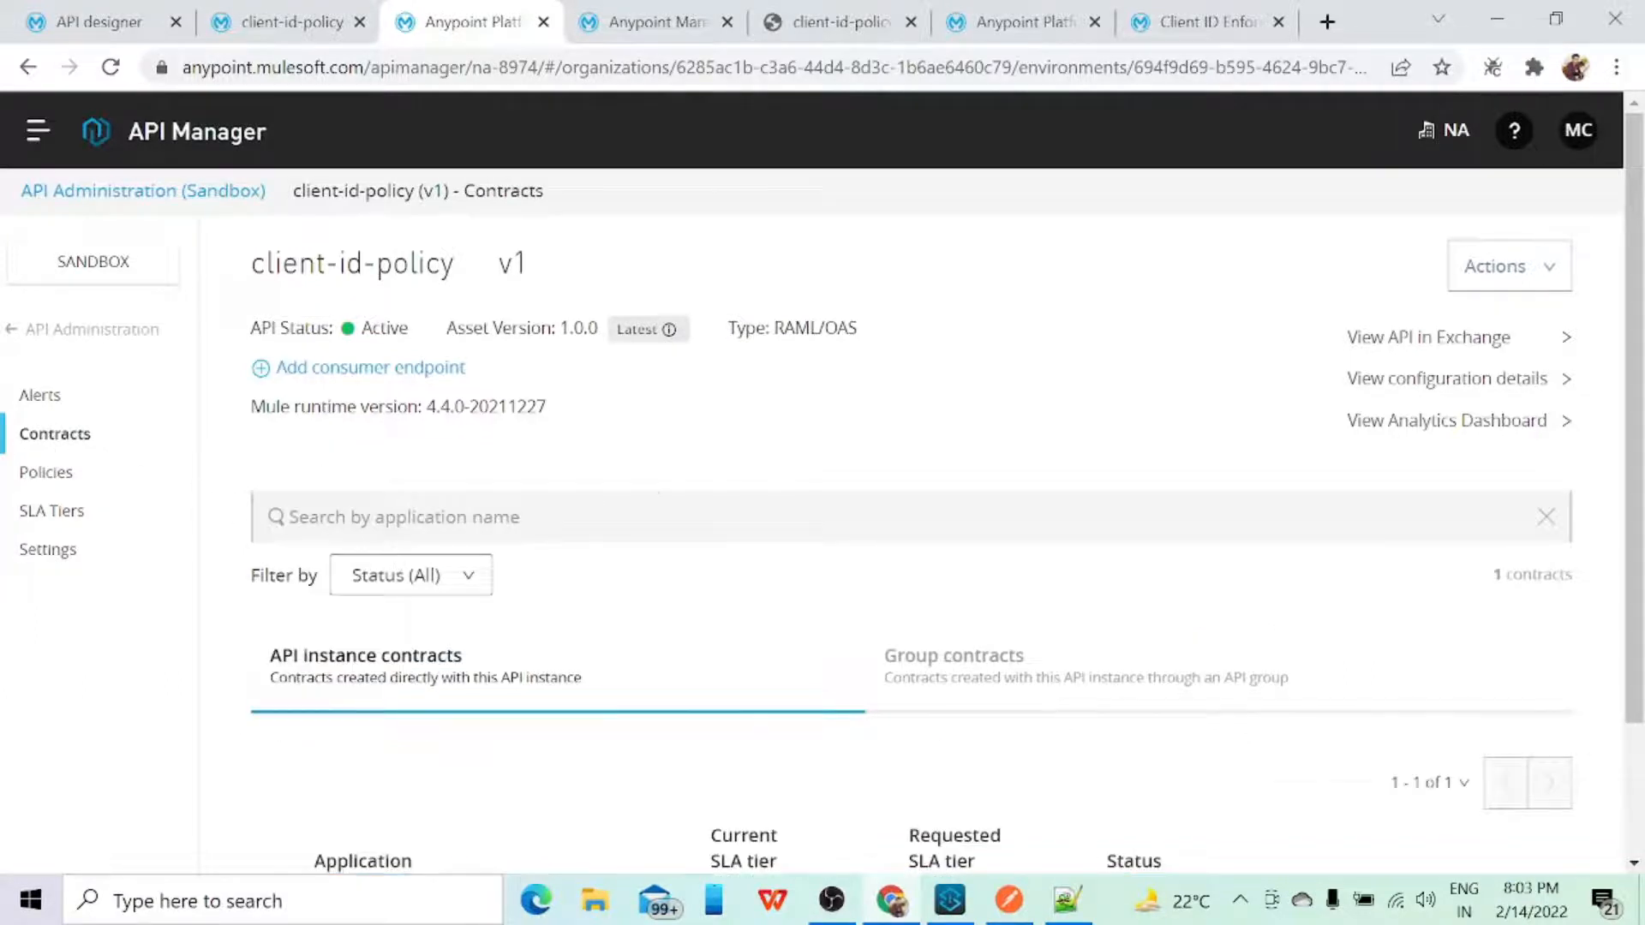
scroll(708, 503, down, 2)
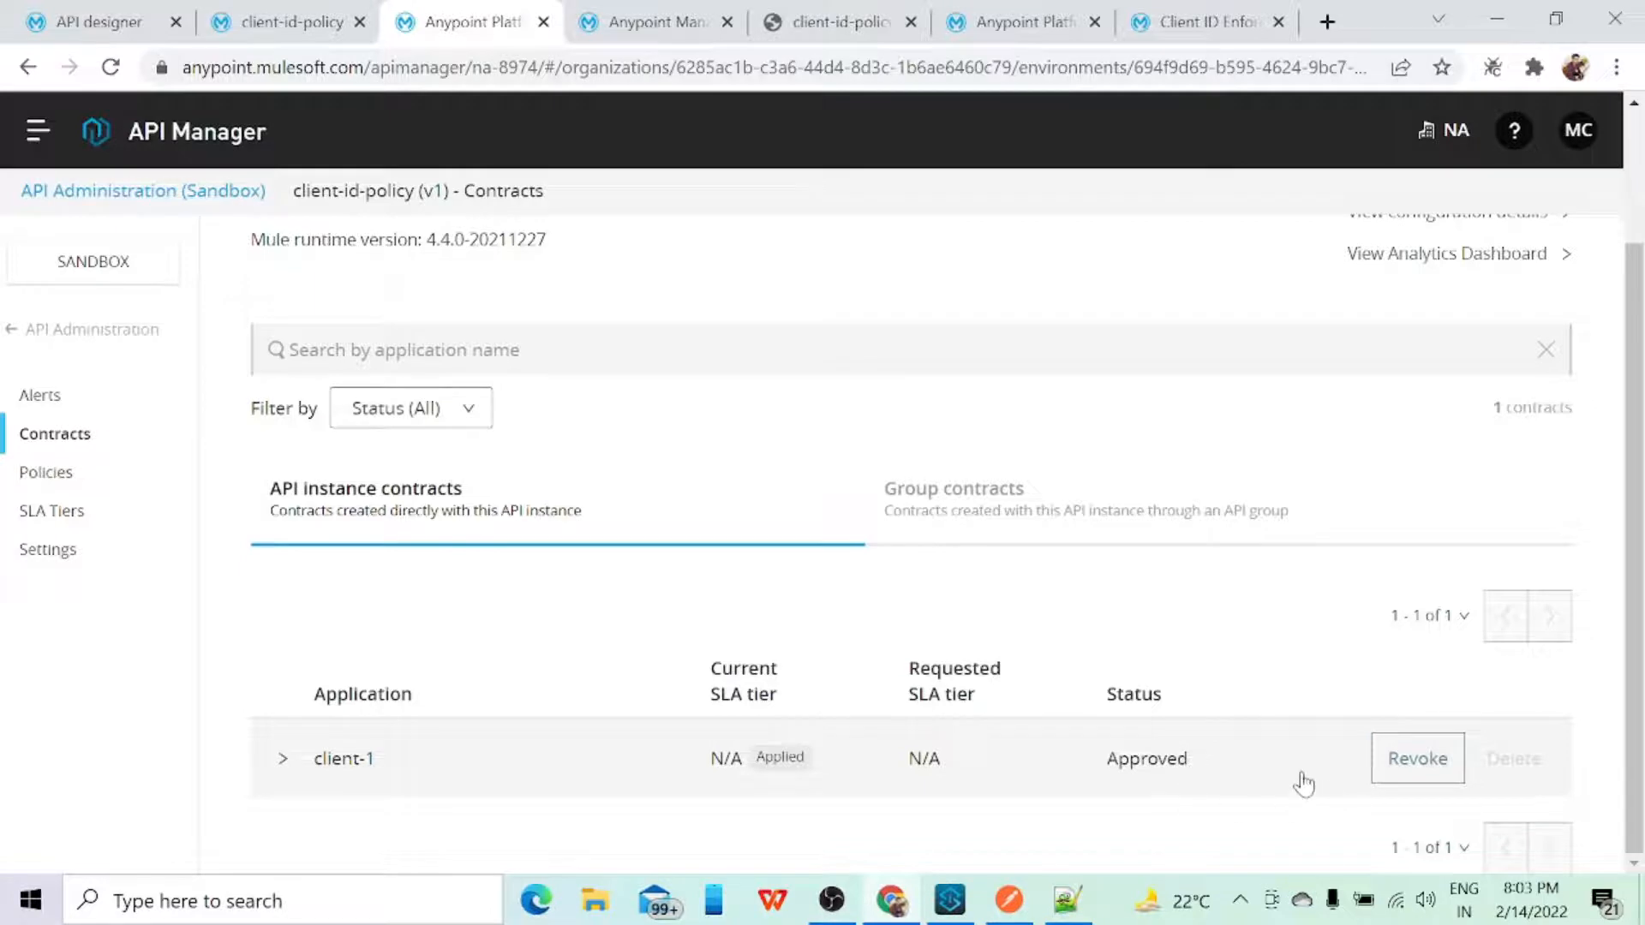
scroll(1289, 775, up, 2)
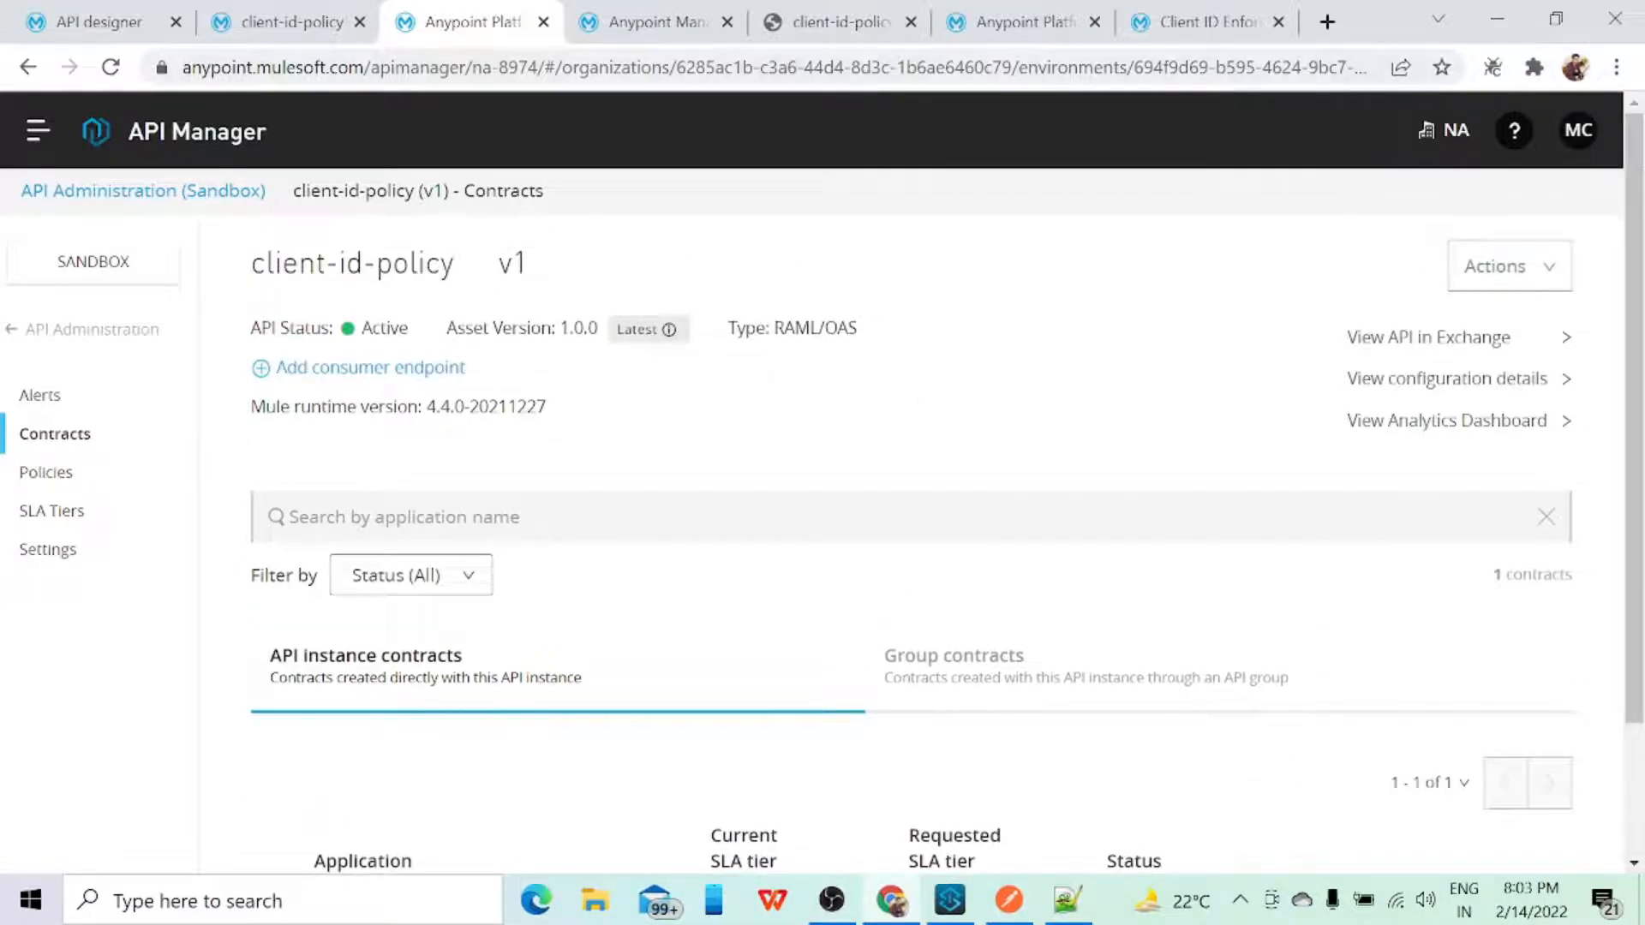
Step: Open the access request form for client-id-policy in Exchange, try filtering the API instances by "cli", and clear the filter
click(305, 26)
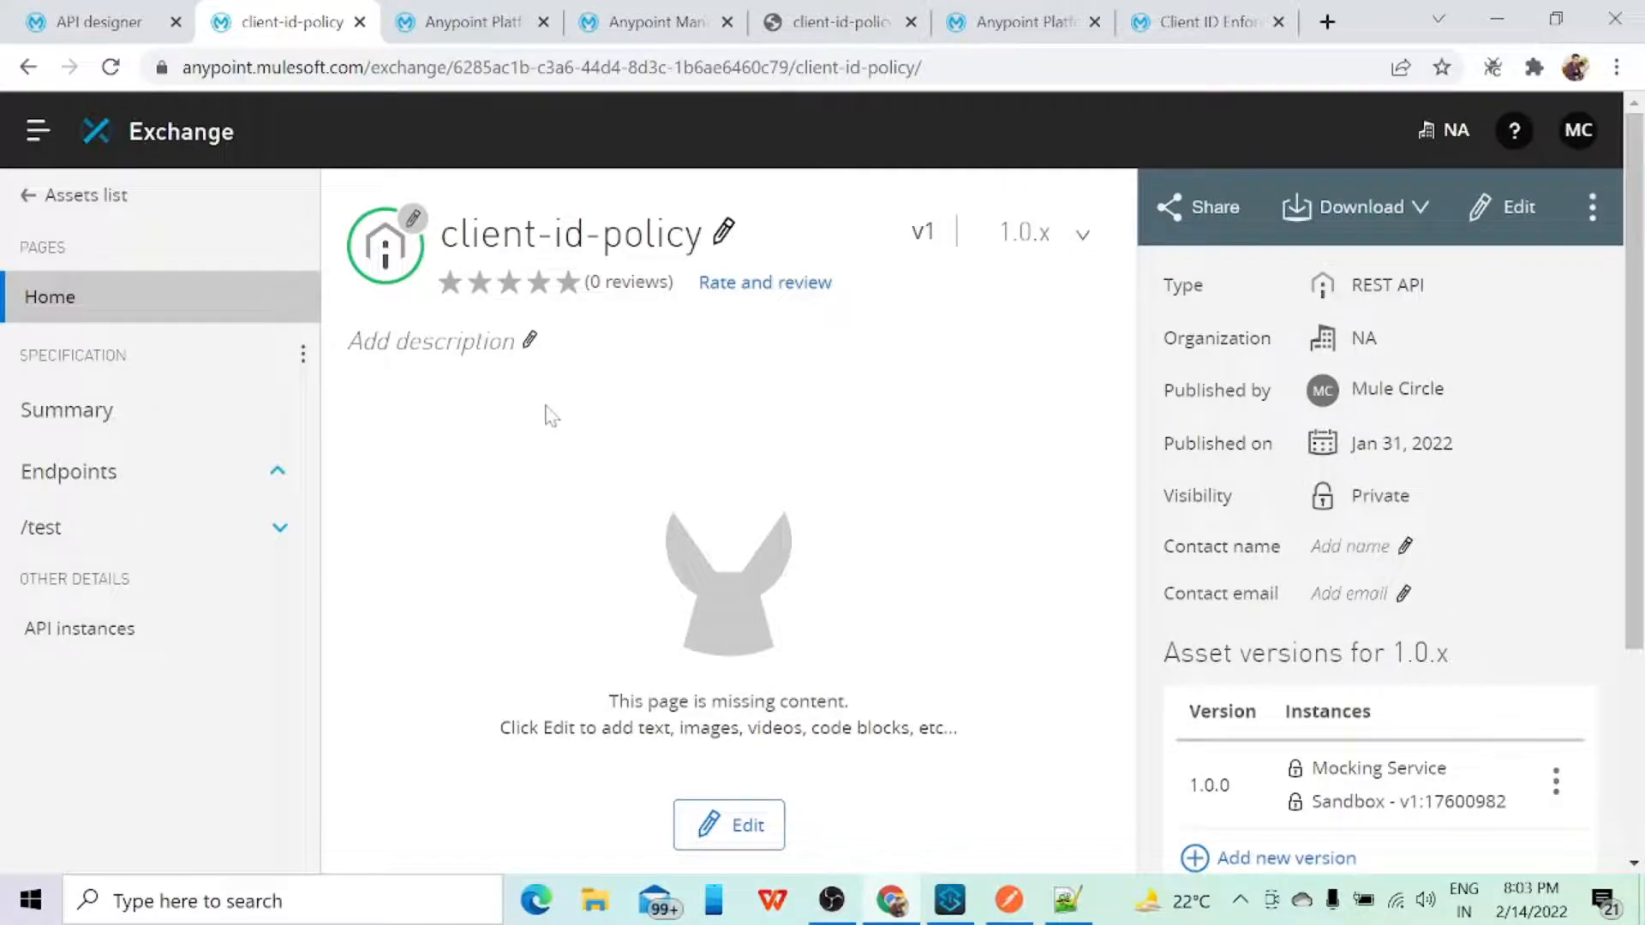
click(1591, 225)
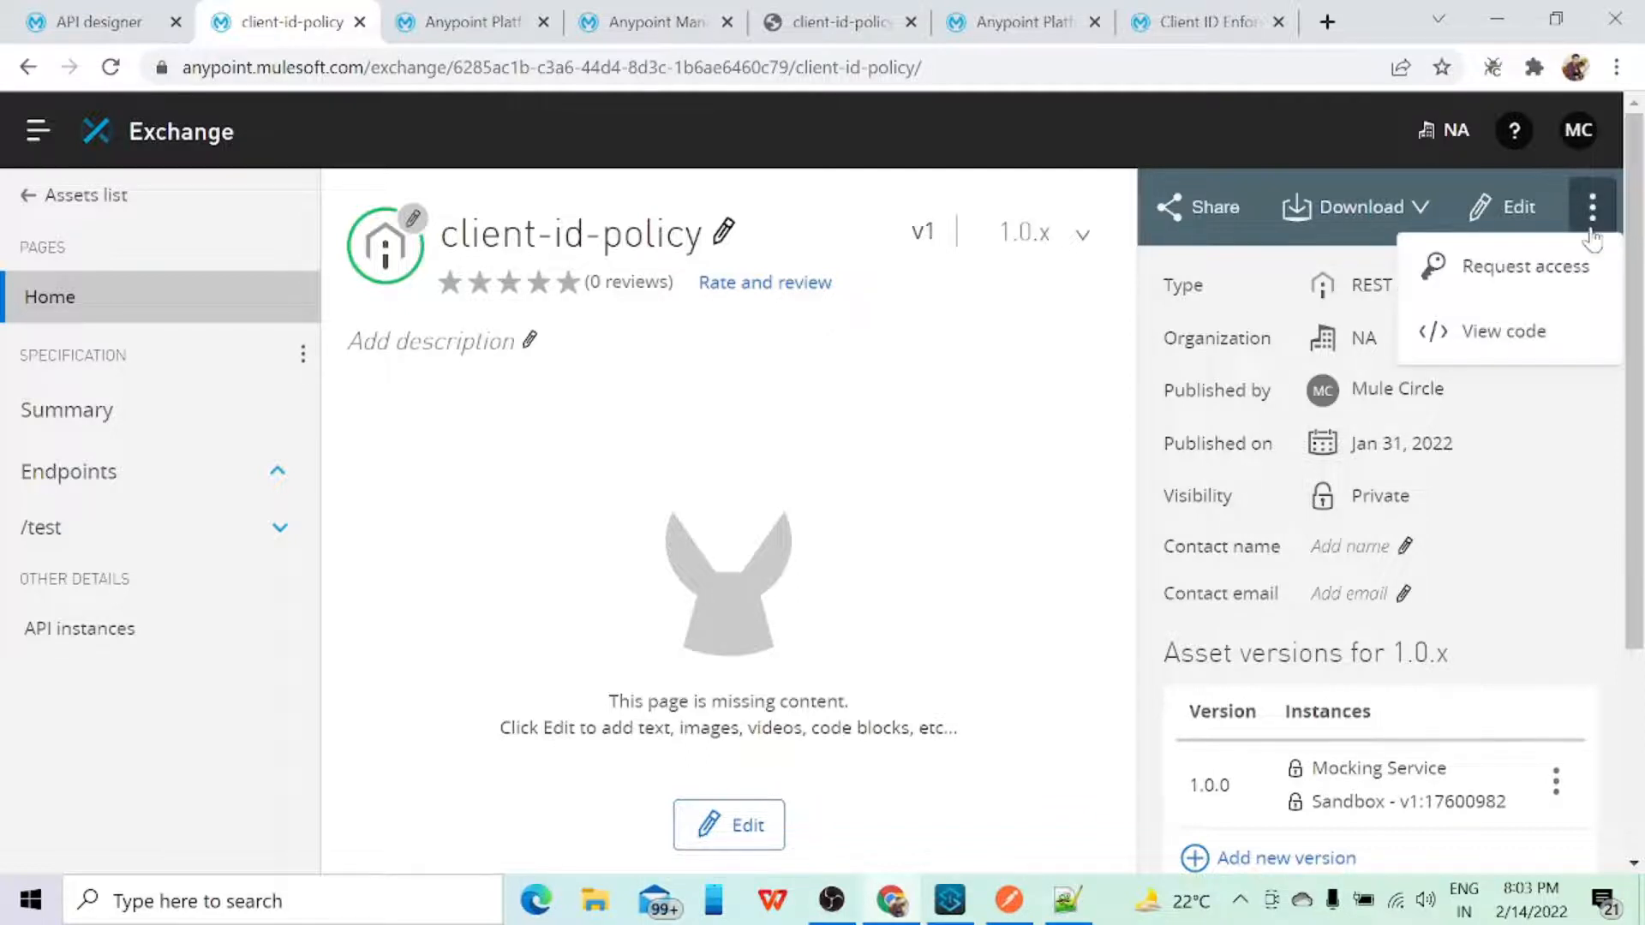
click(1517, 271)
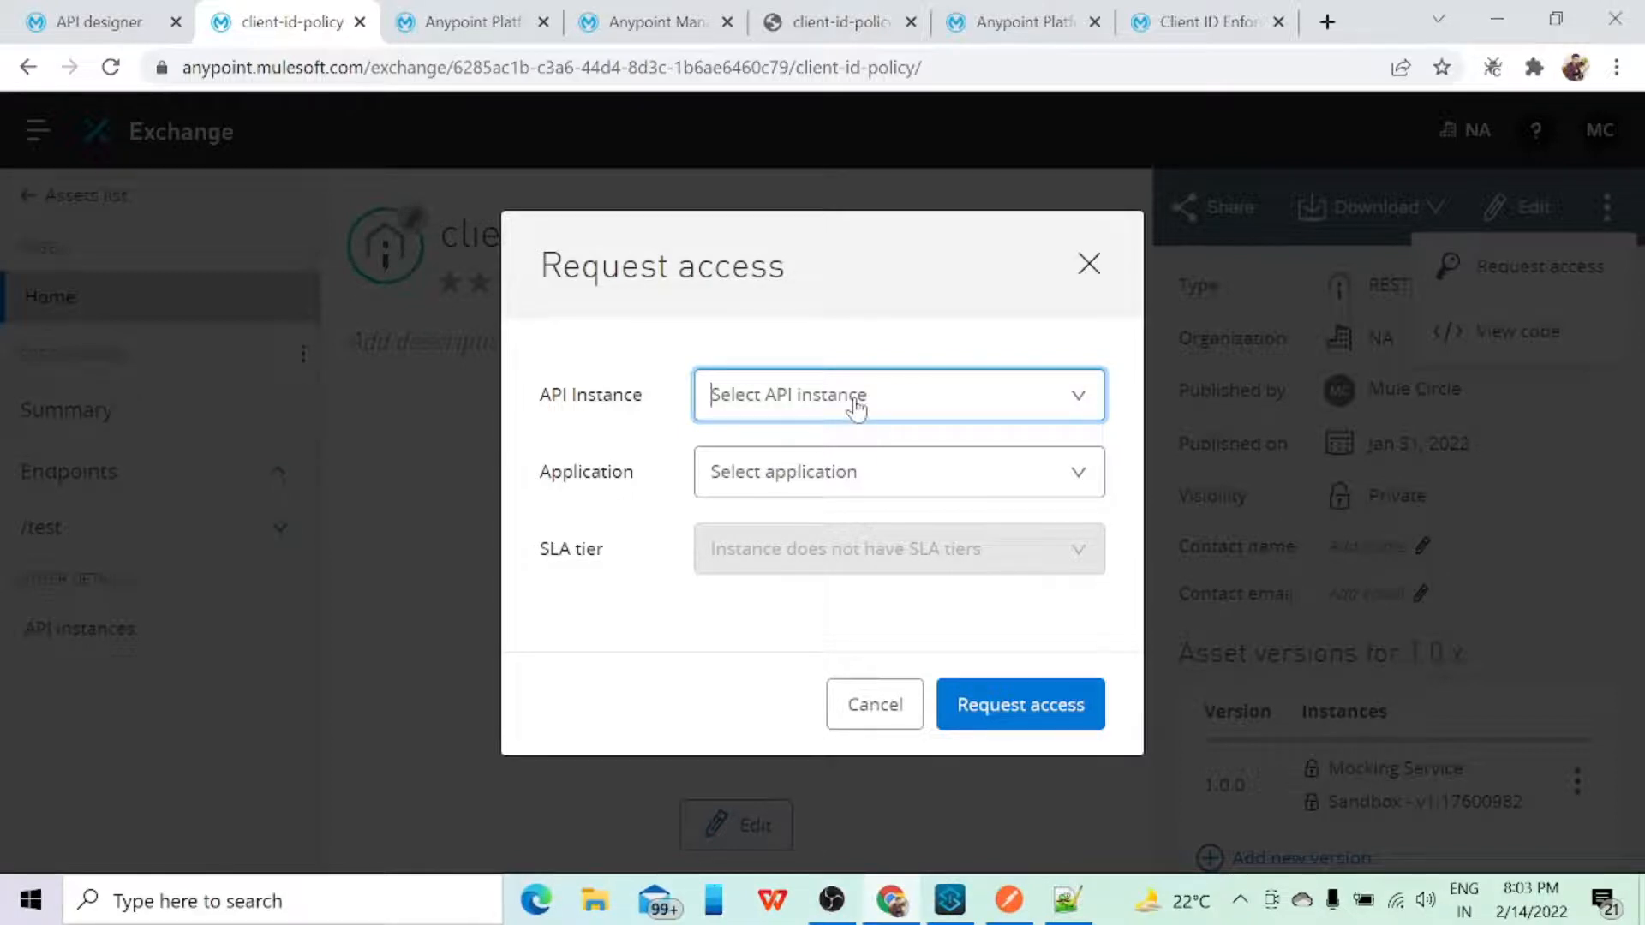
text(cl)
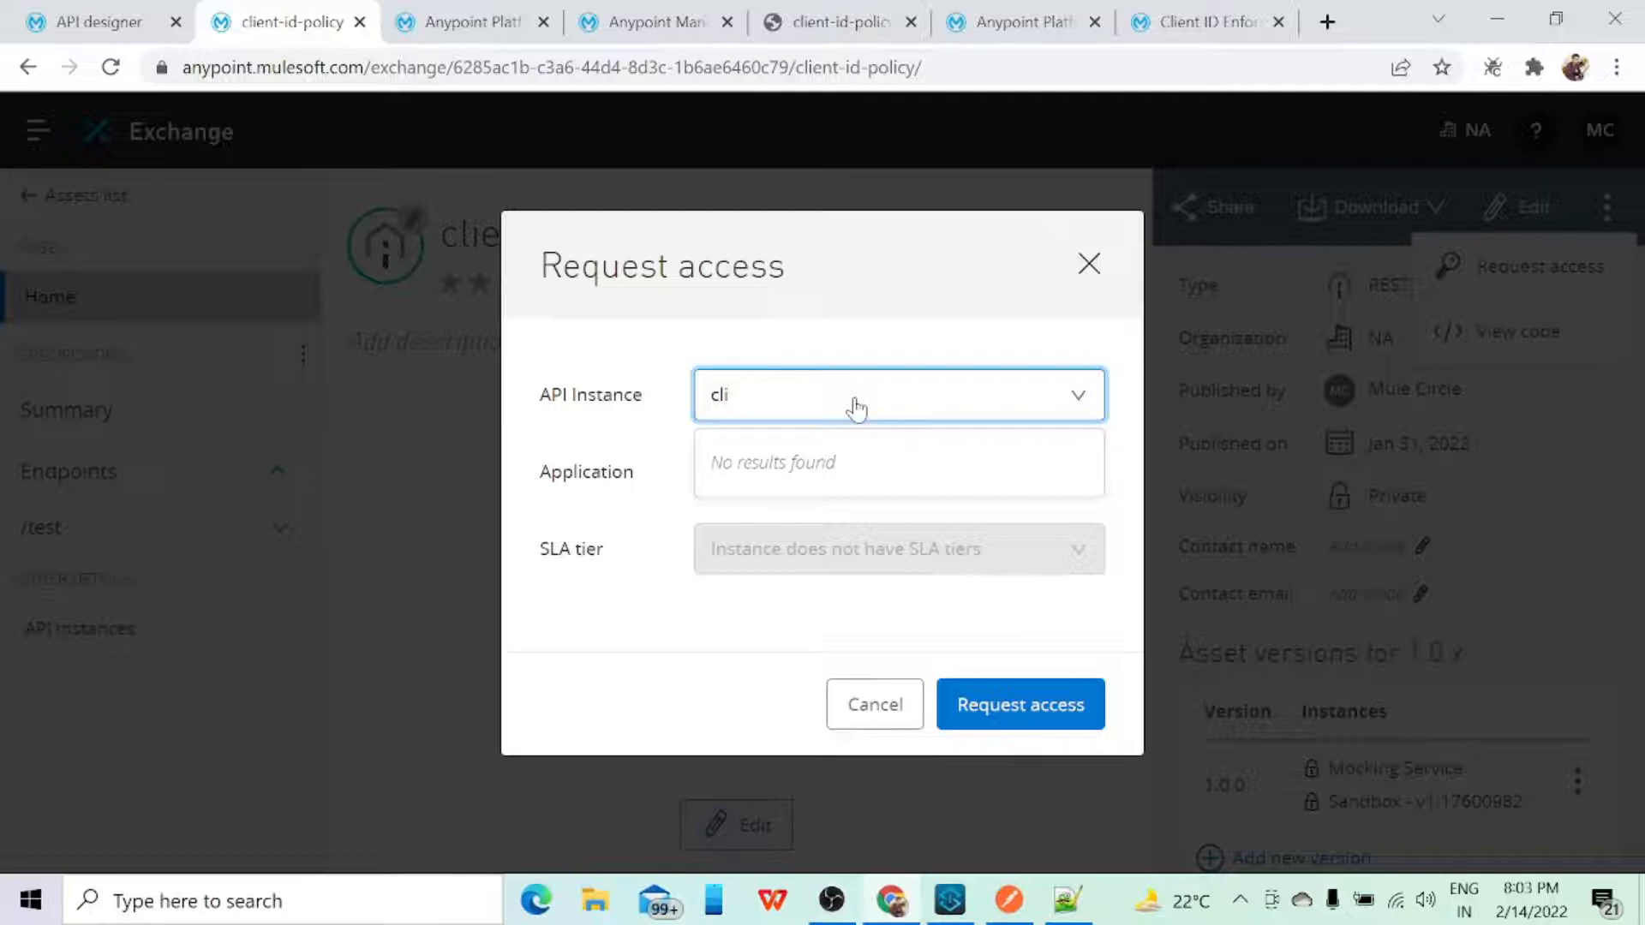
text(i)
key(BackSpace)
key(BackSpace)
key(BackSpace)
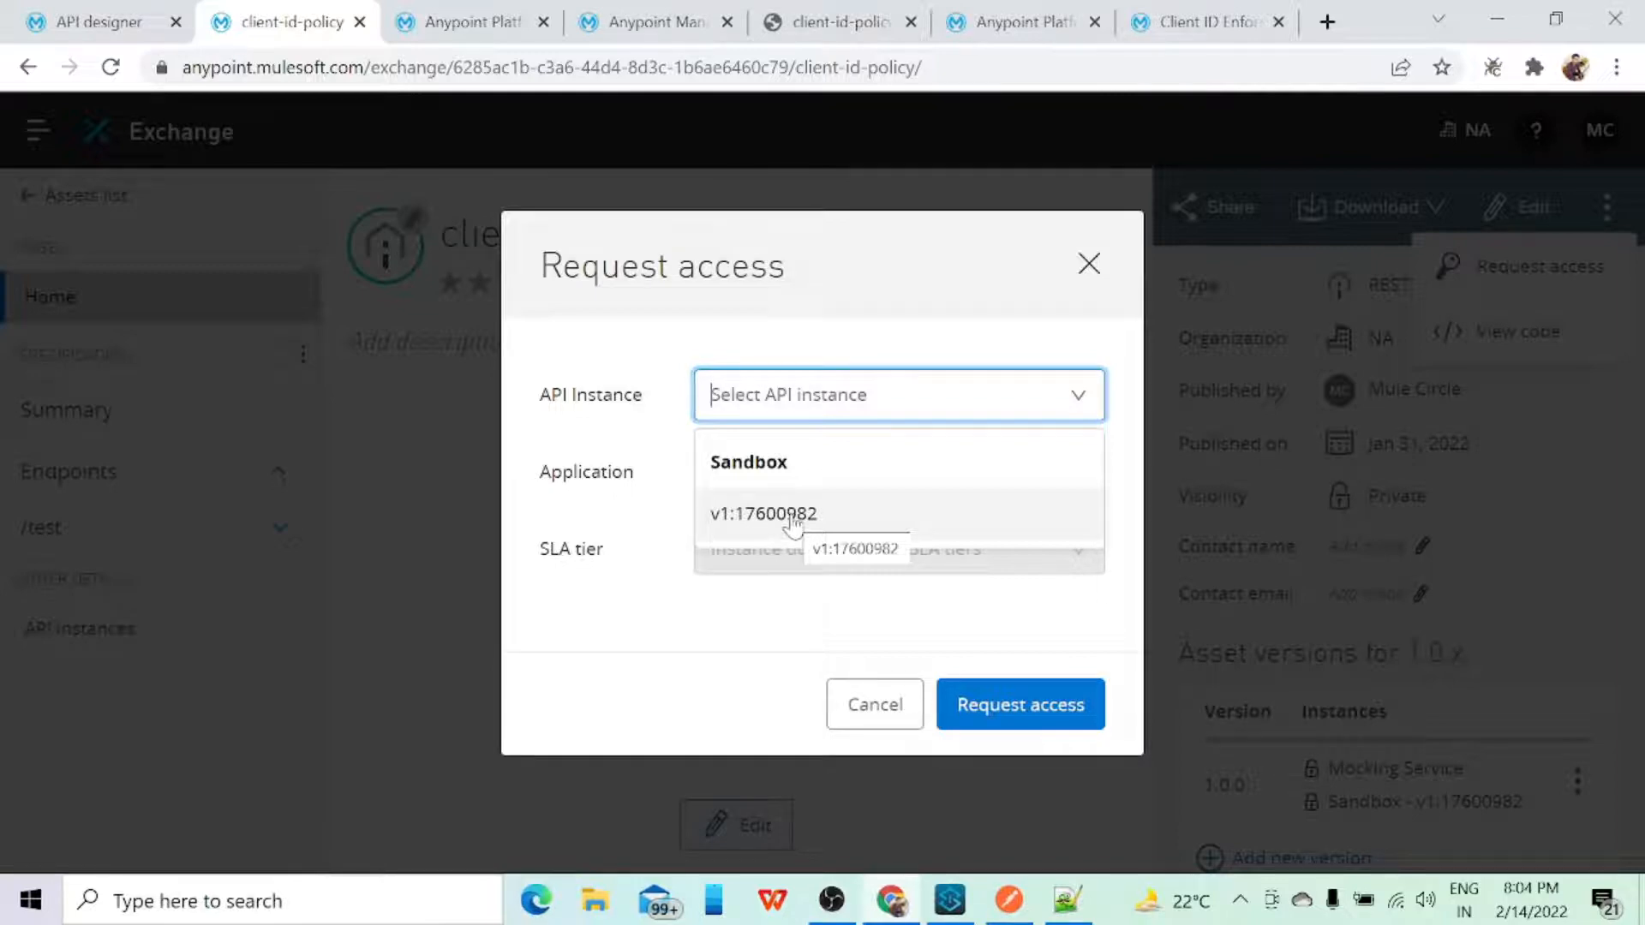
Step: Check the client-id-policy instance ID in API Manager's API Administration list and open that API's settings
click(478, 25)
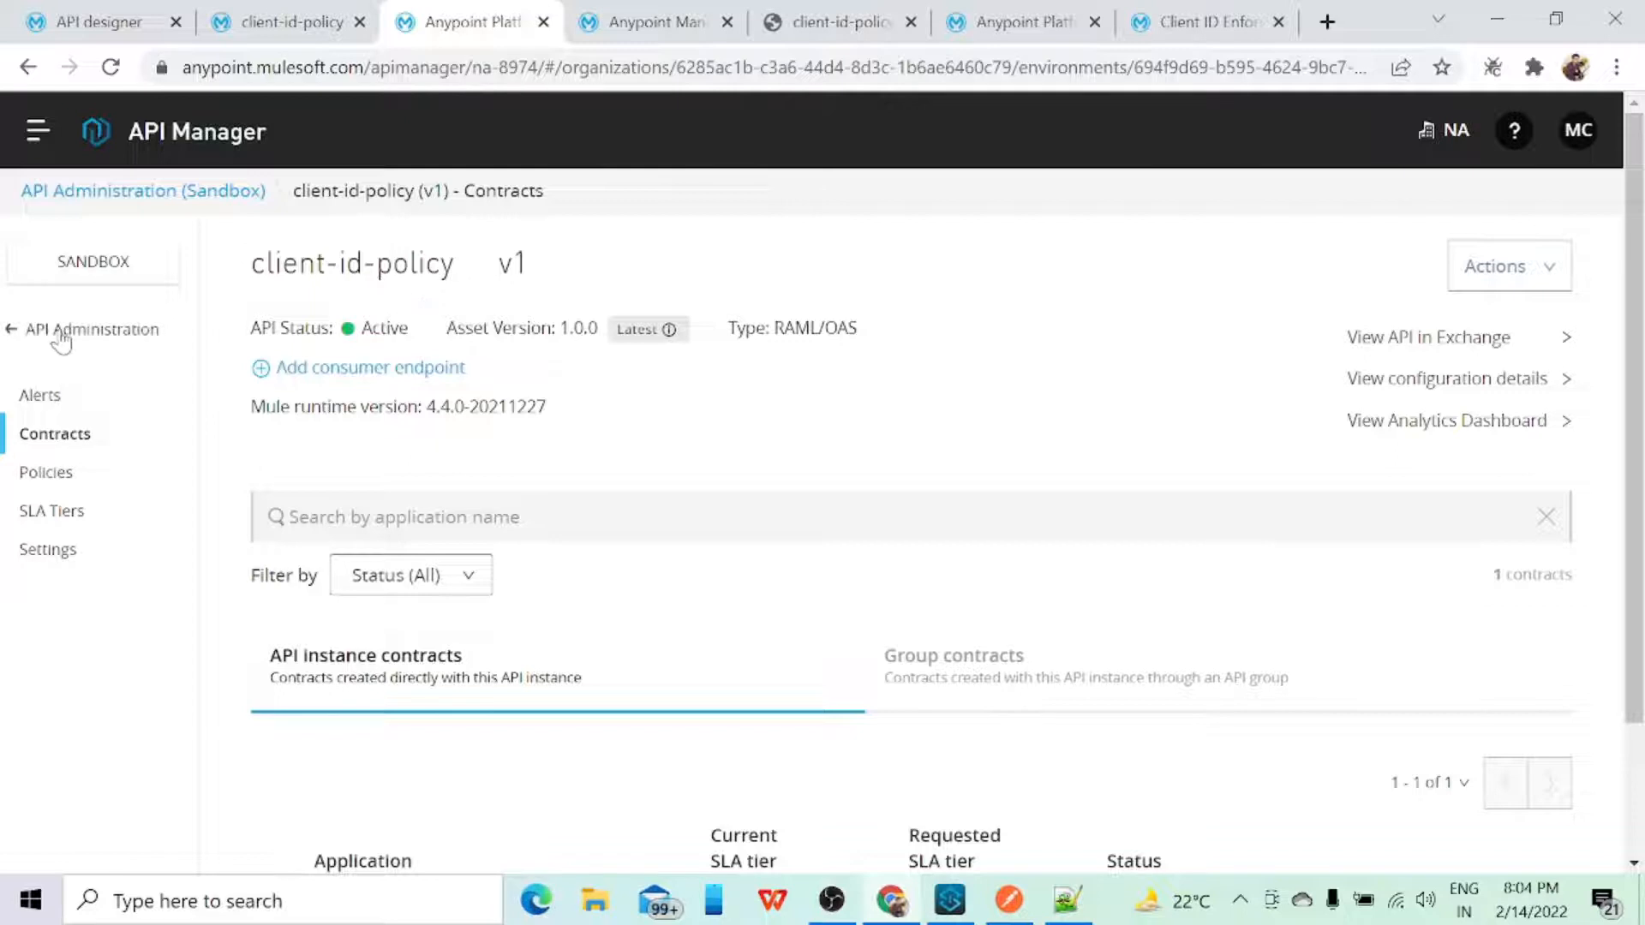
click(17, 330)
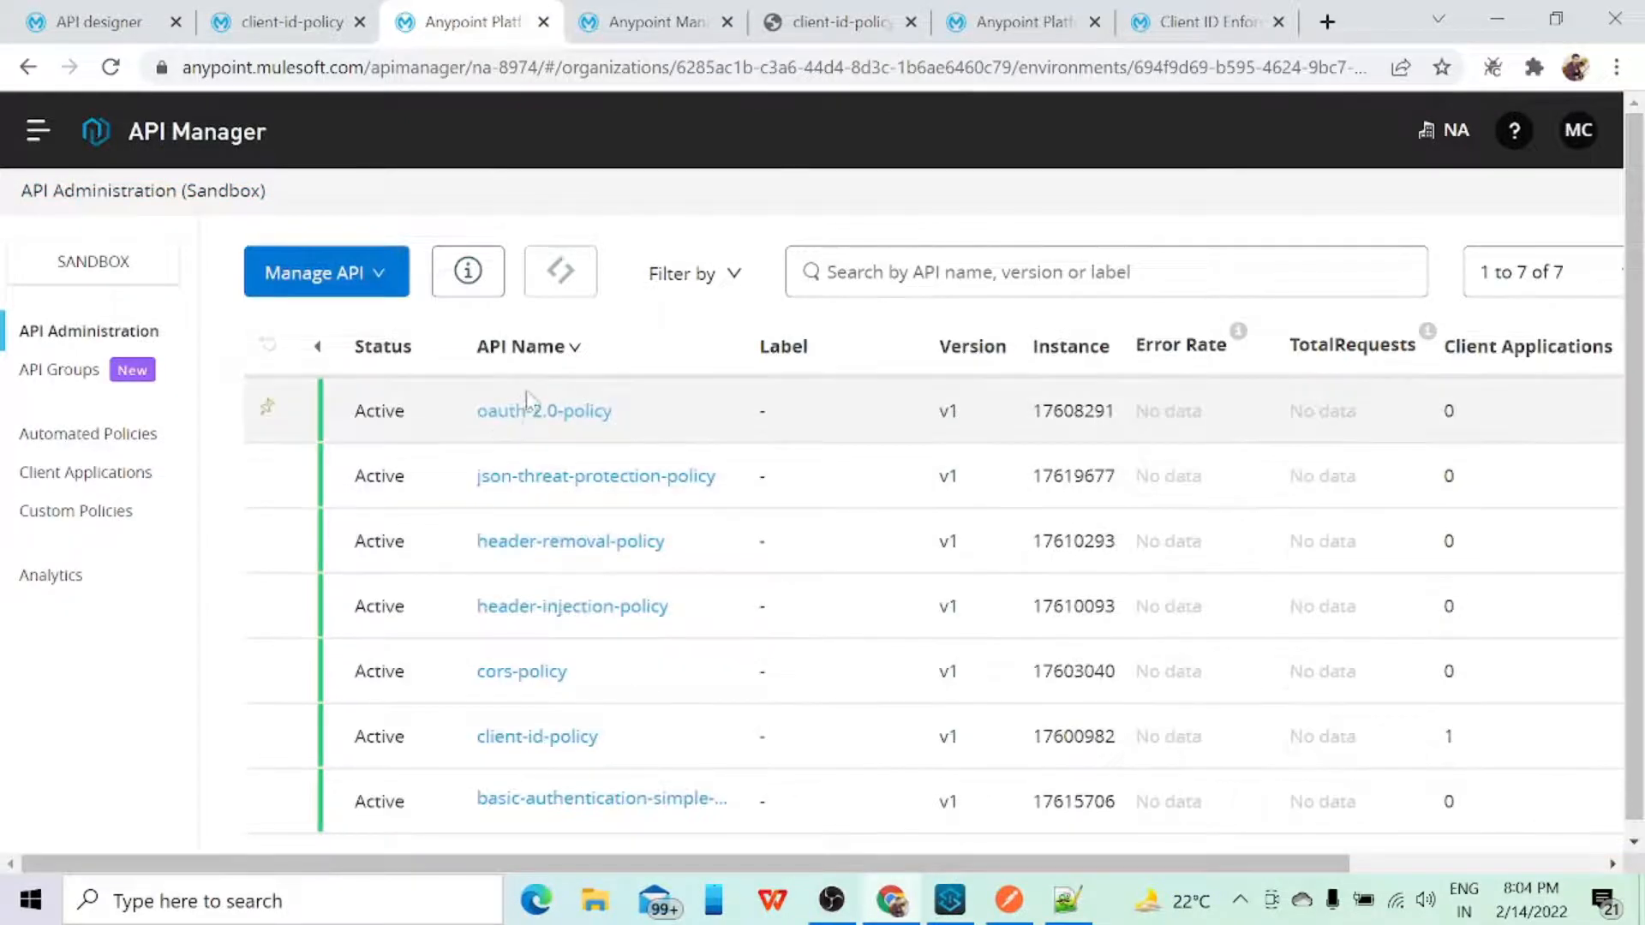
scroll(537, 510, down, 1)
click(554, 728)
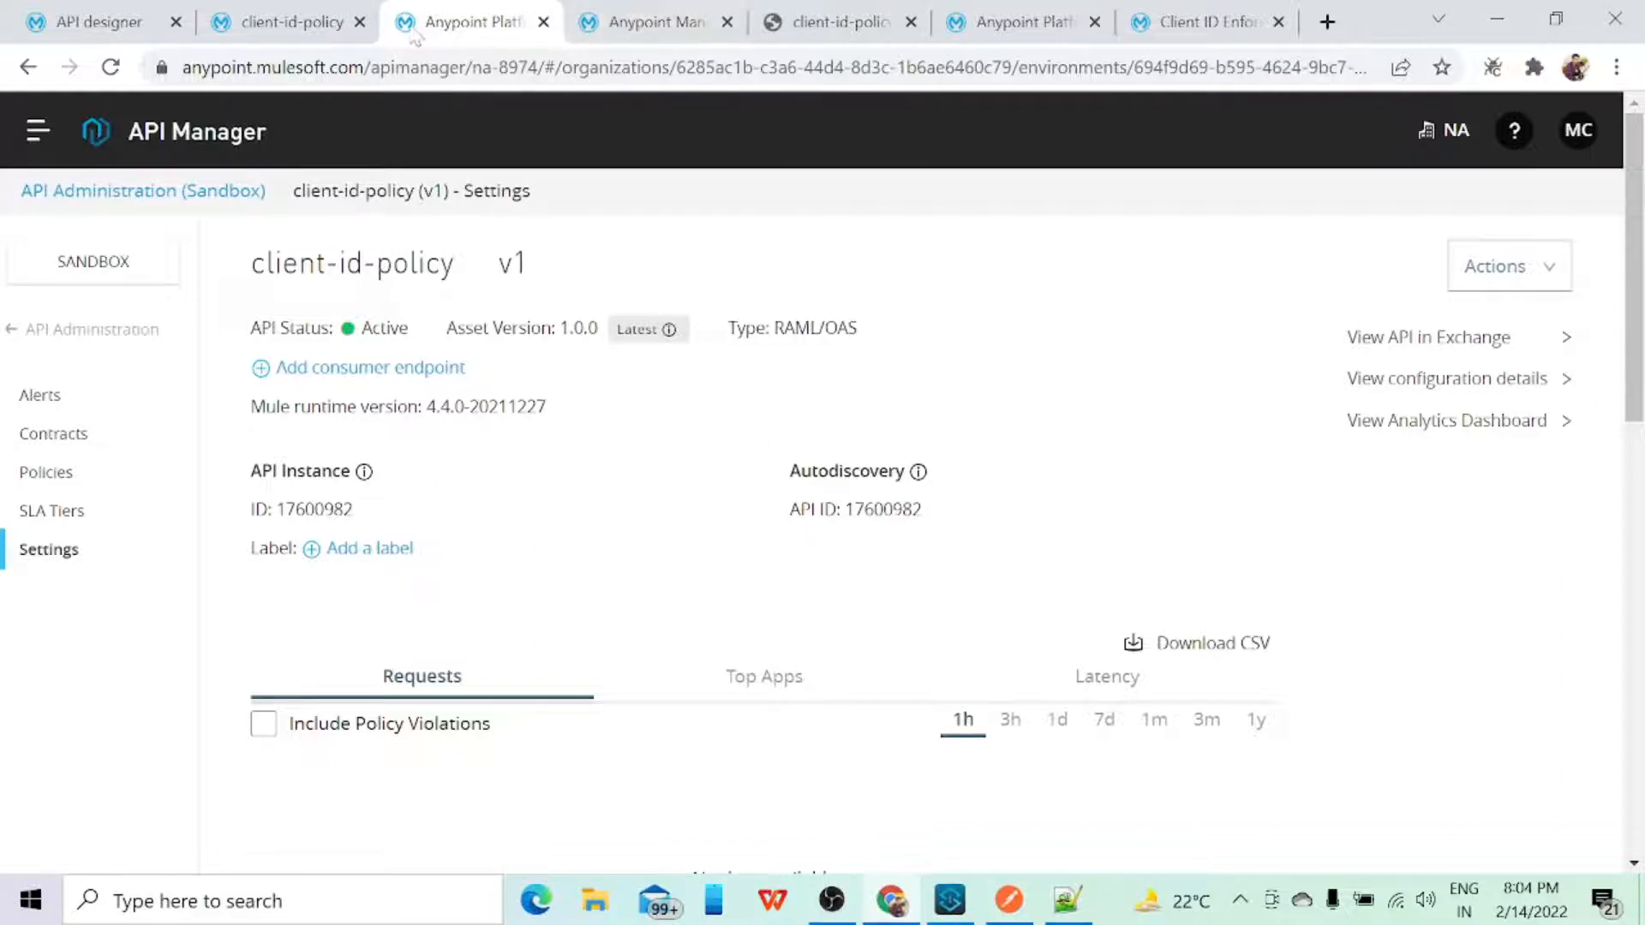
Step: In the Exchange access request for client-id-policy, select API instance v1:17600982 and open the list of applications
click(302, 39)
click(780, 511)
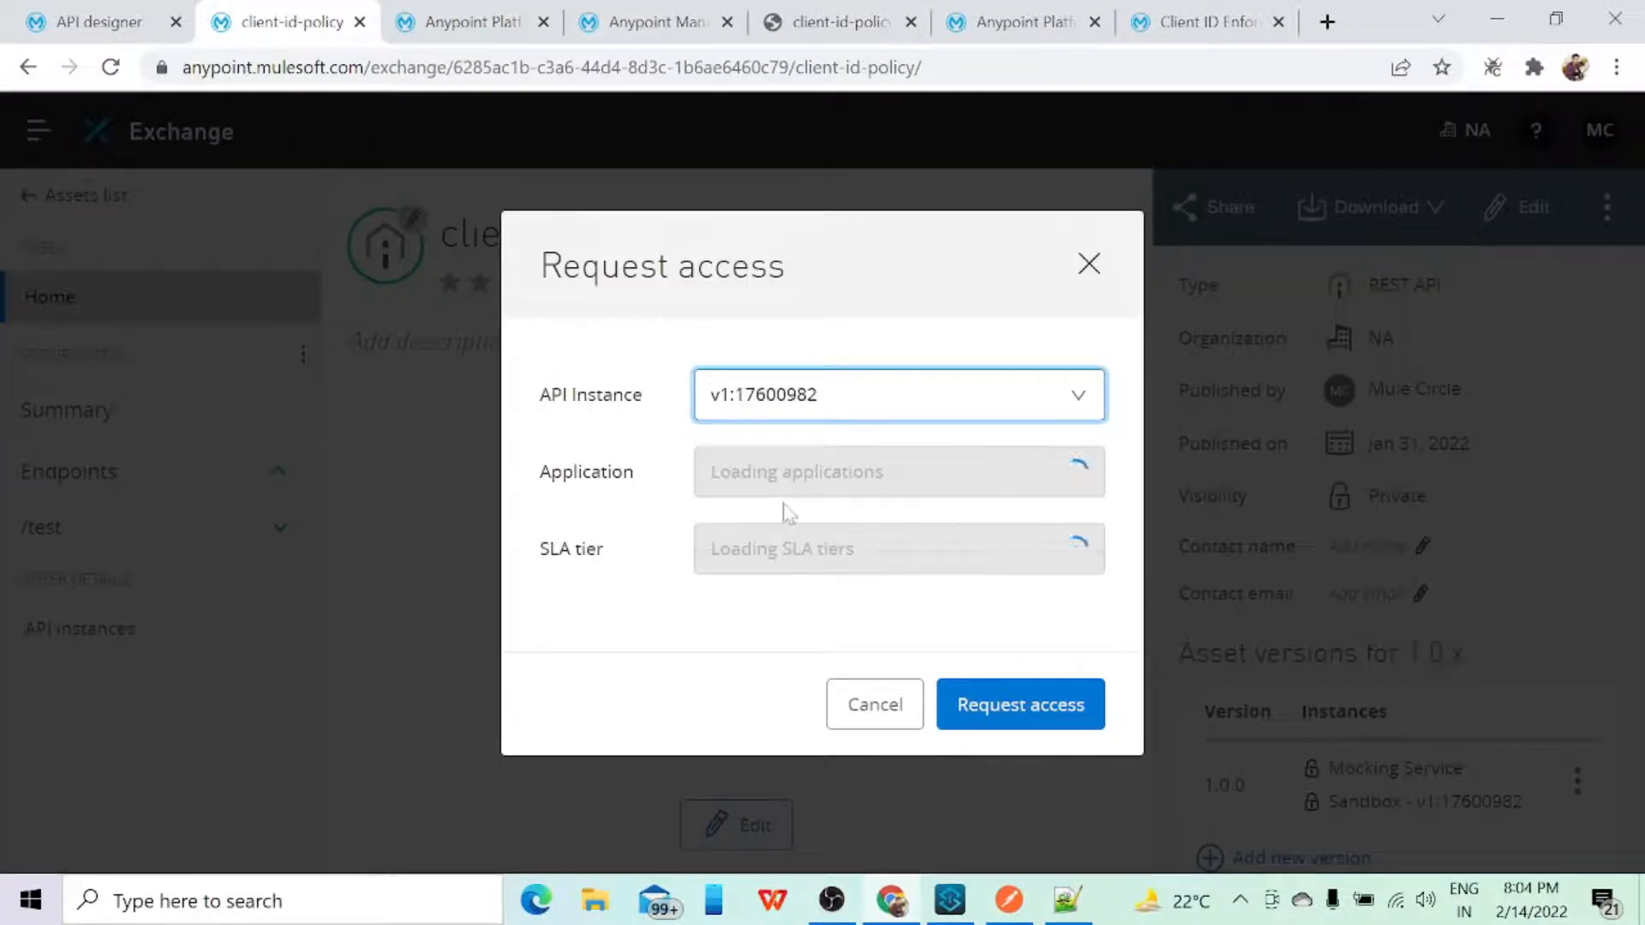
click(805, 486)
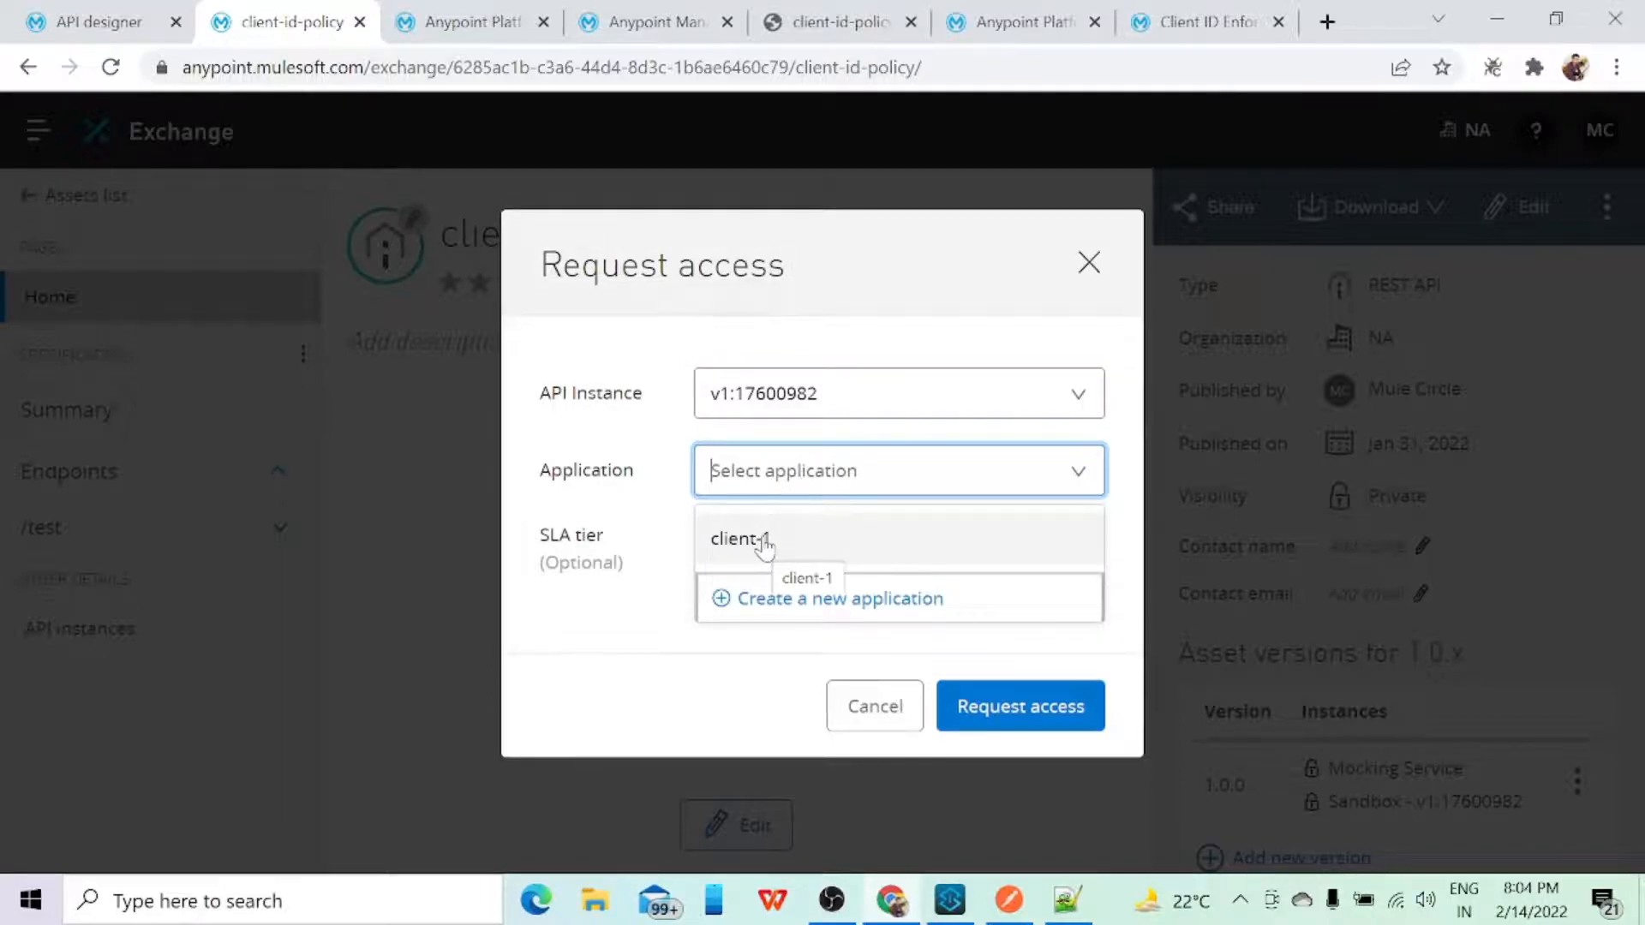
Step: Check the API instance contracts of client-id-policy v1 in API Manager and return to the access request in Exchange
click(462, 21)
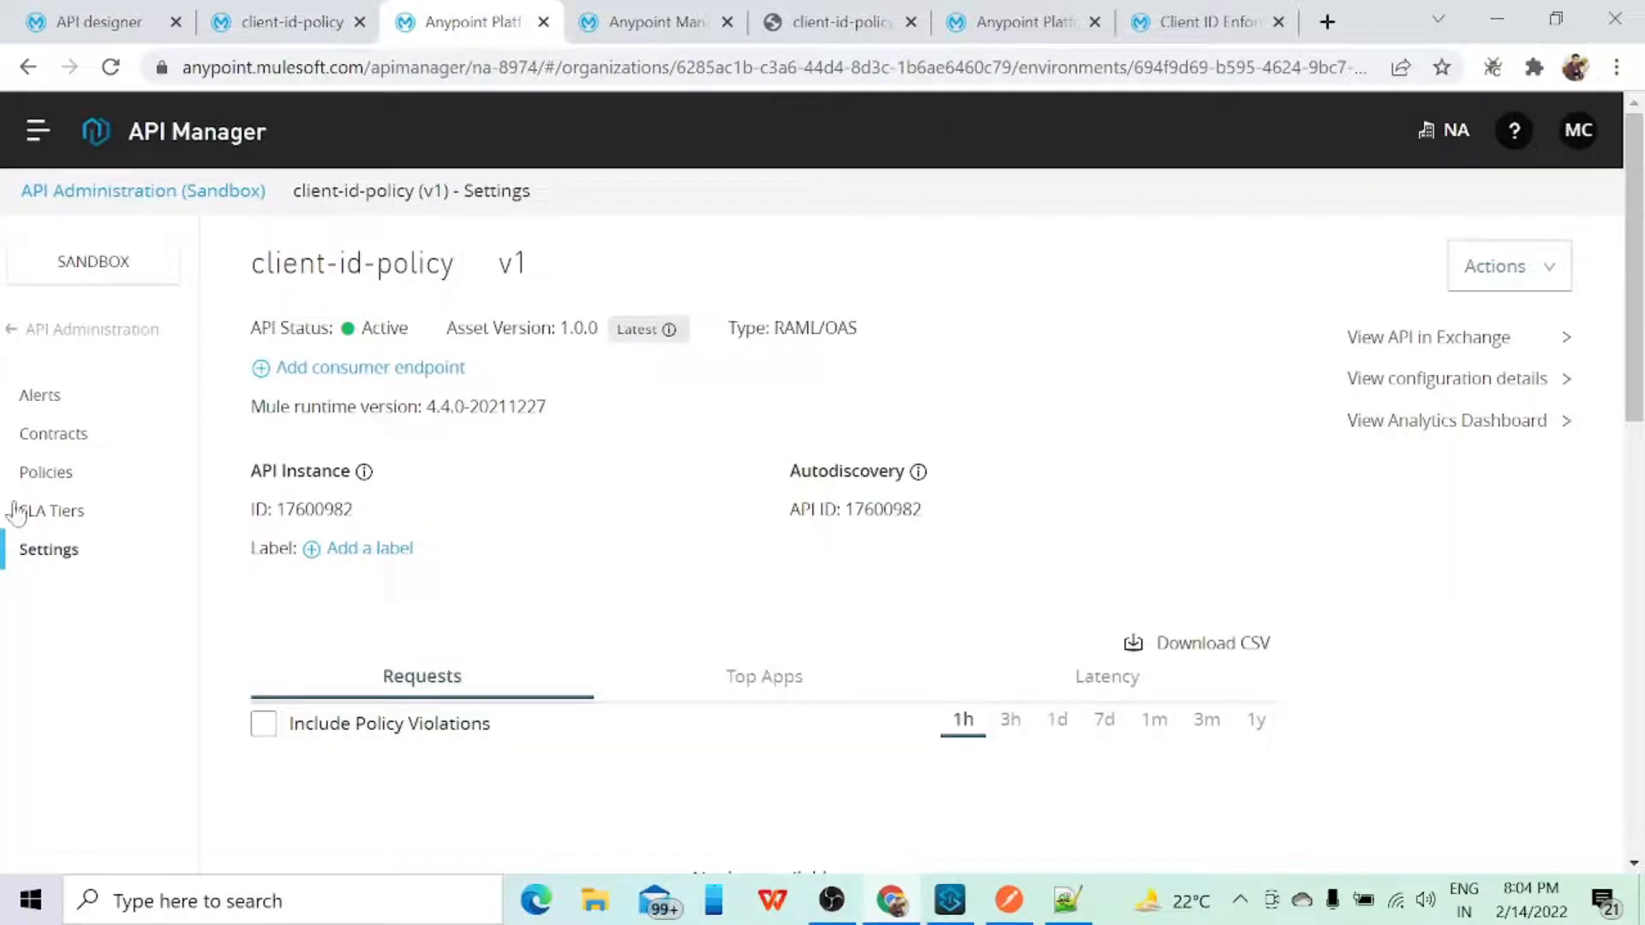
click(37, 438)
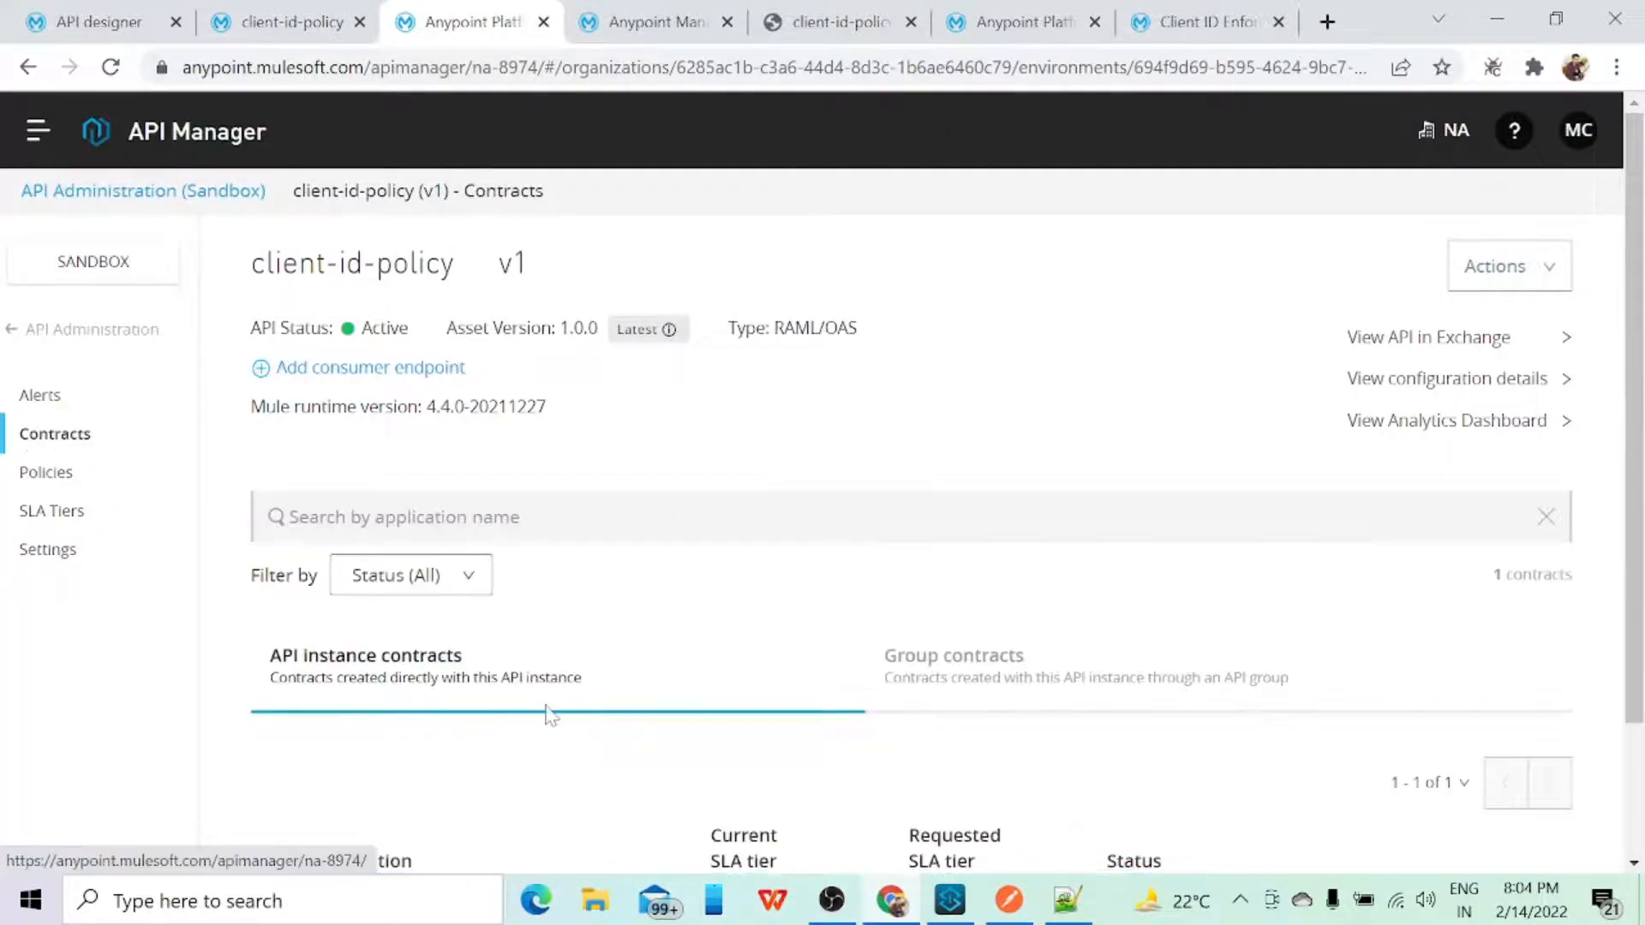
scroll(551, 715, down, 2)
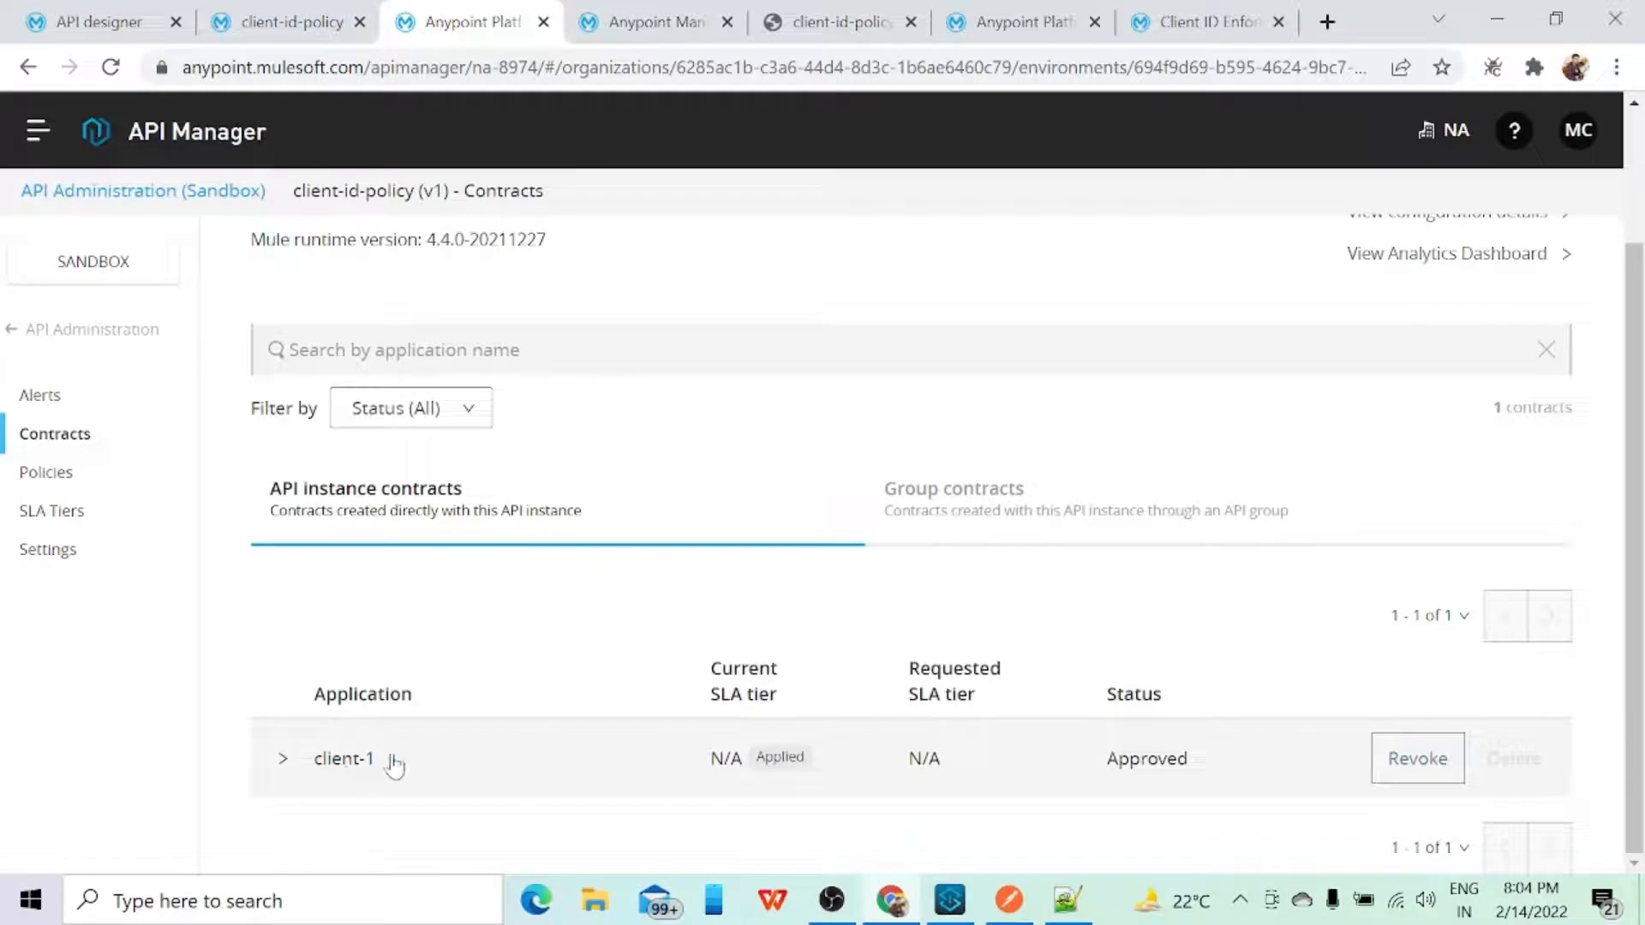
click(287, 22)
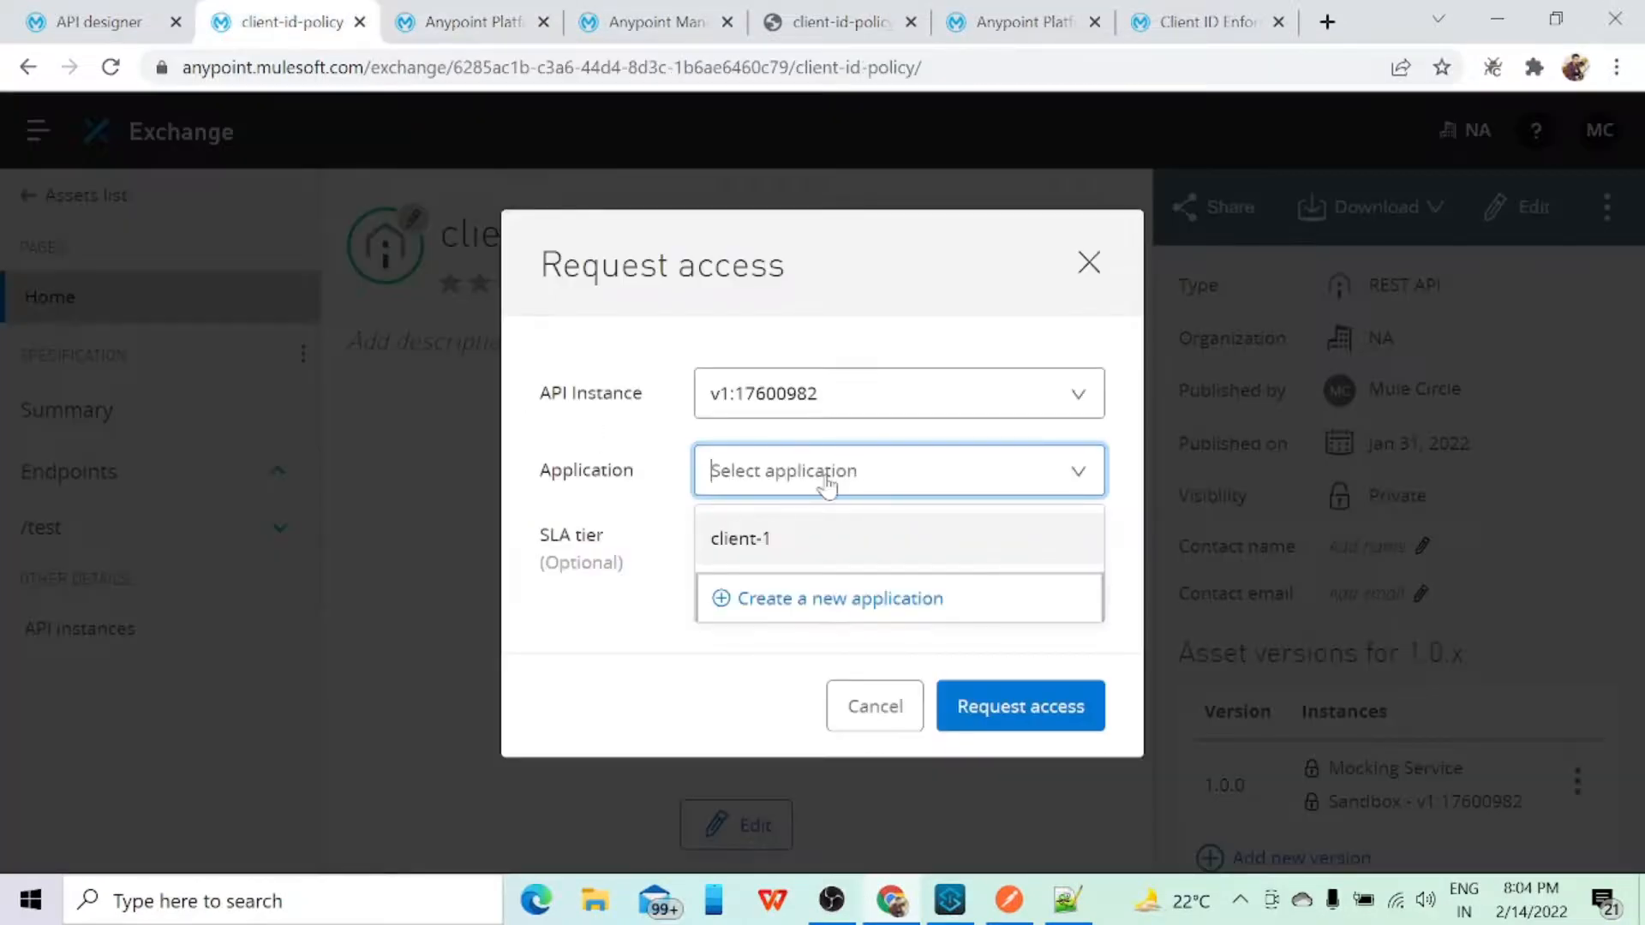
Step: Try to find an application named client-2 among the existing applications in the access request
text(client-2)
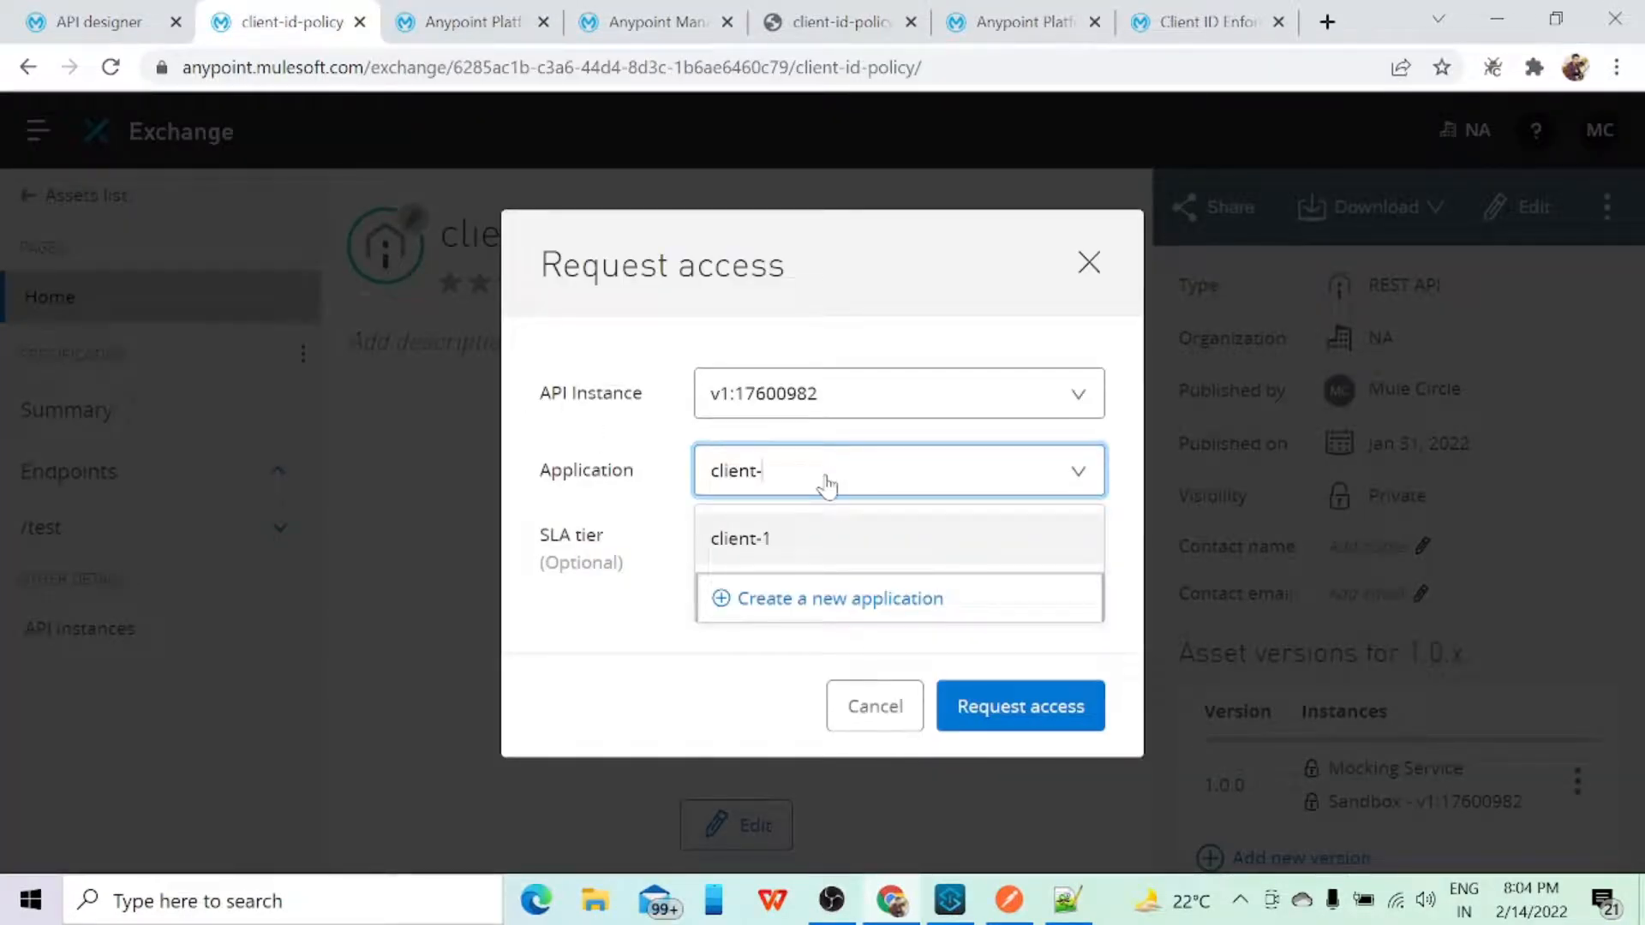
click(644, 636)
click(892, 469)
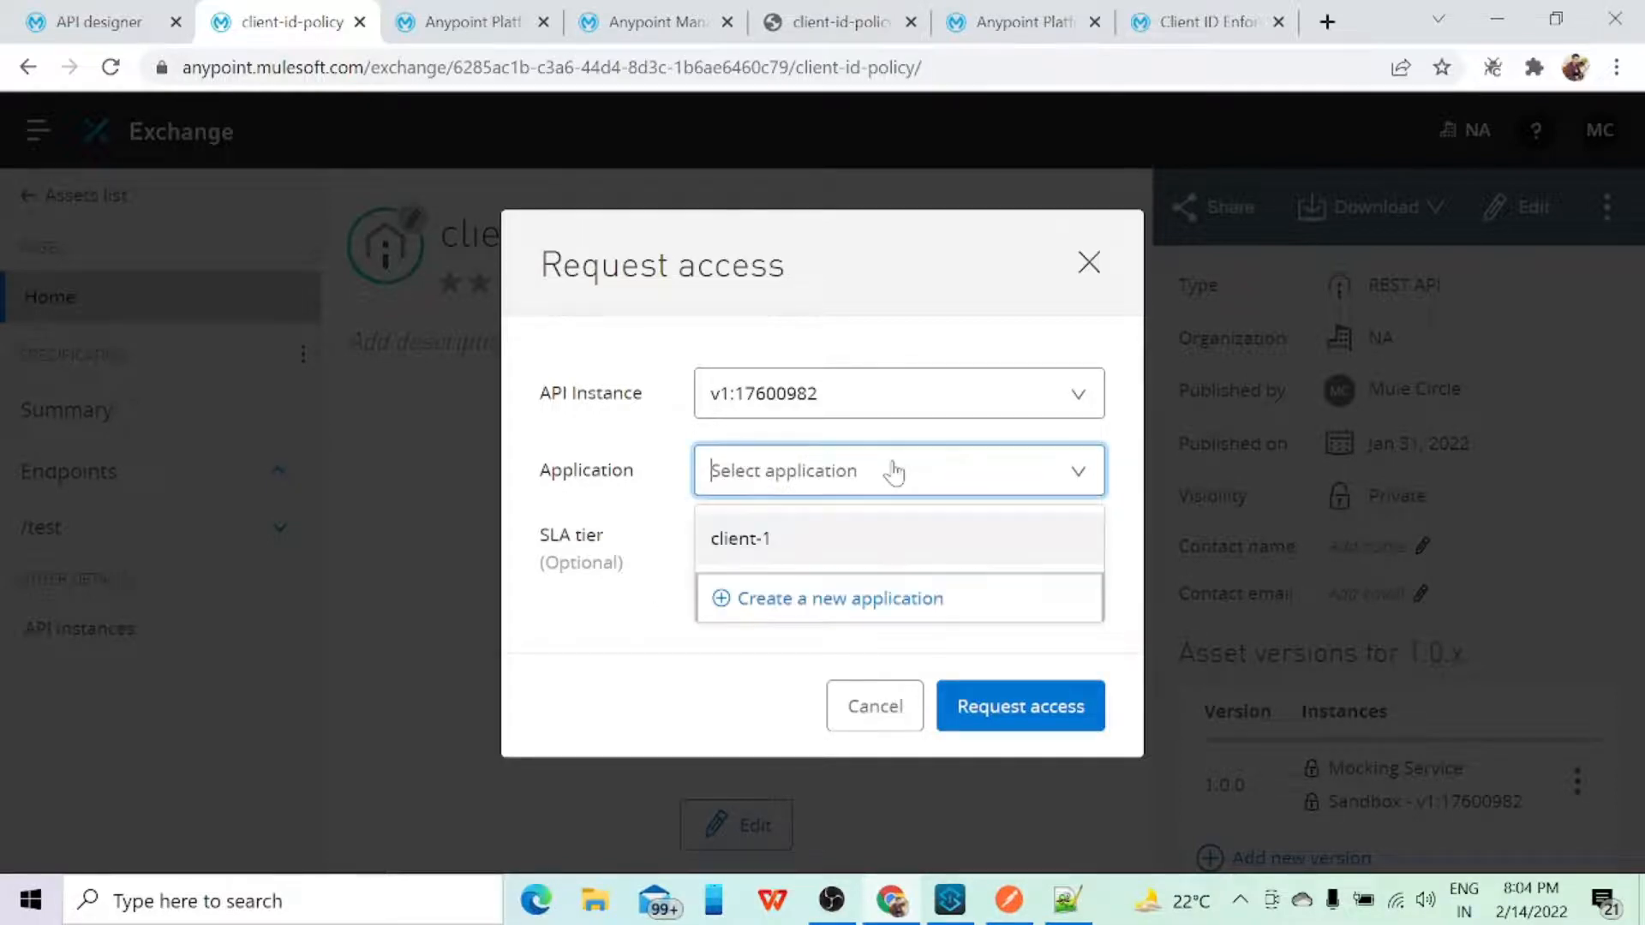
Step: Create a new application named client-2 and request access to API instance v1:17600982 with it
click(816, 598)
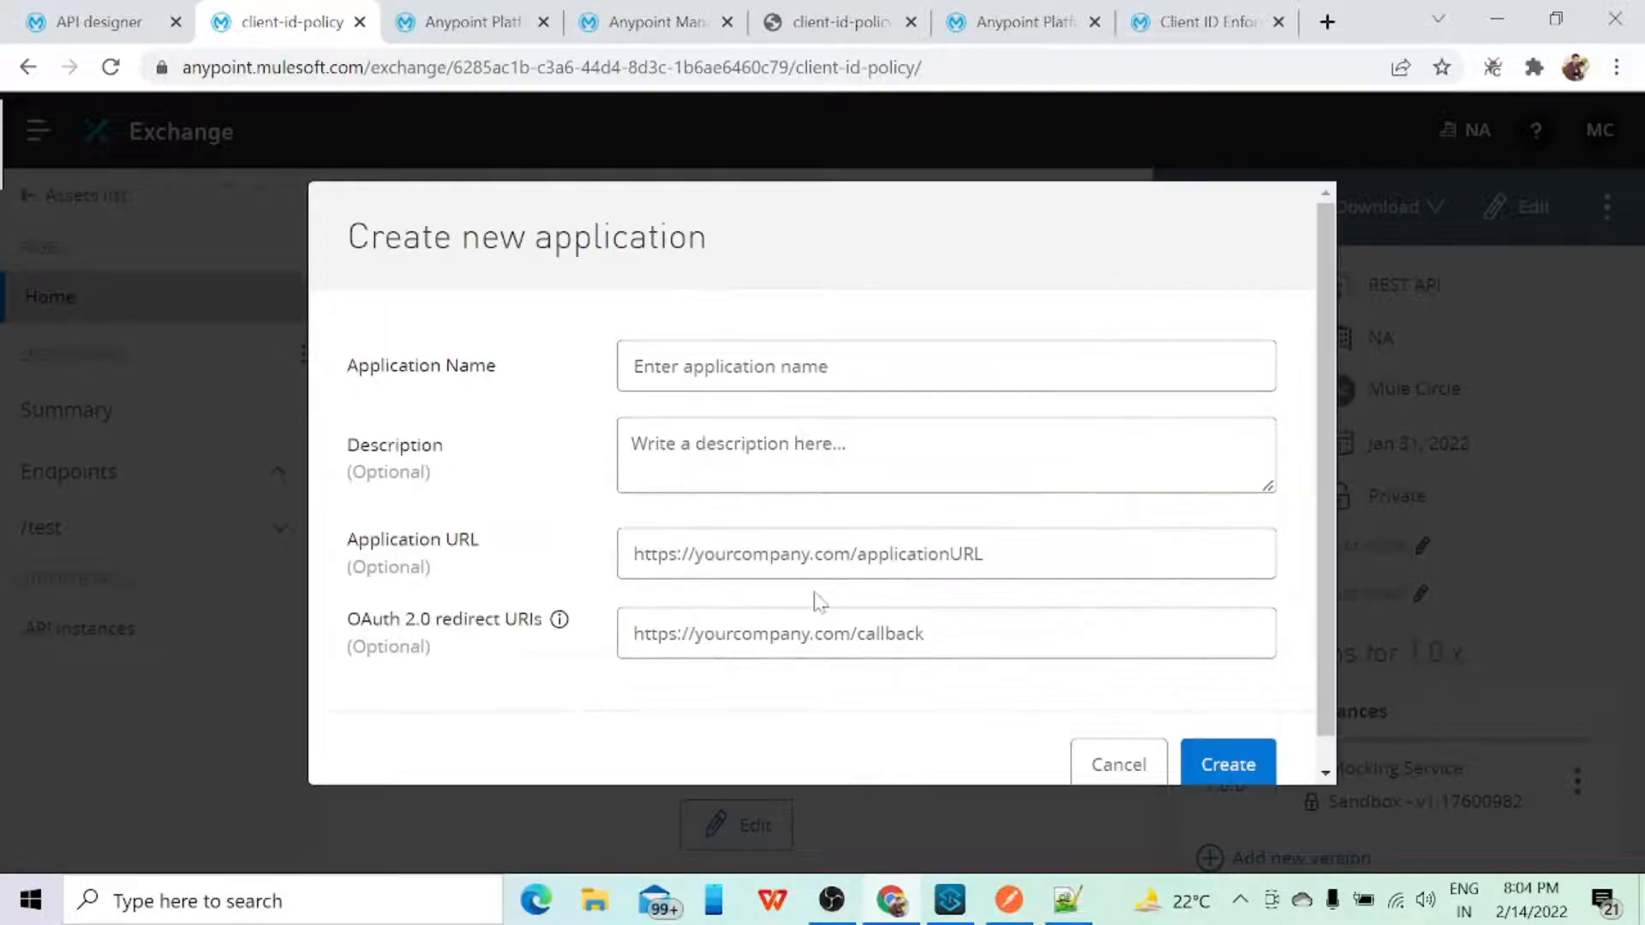
click(754, 381)
text(cli)
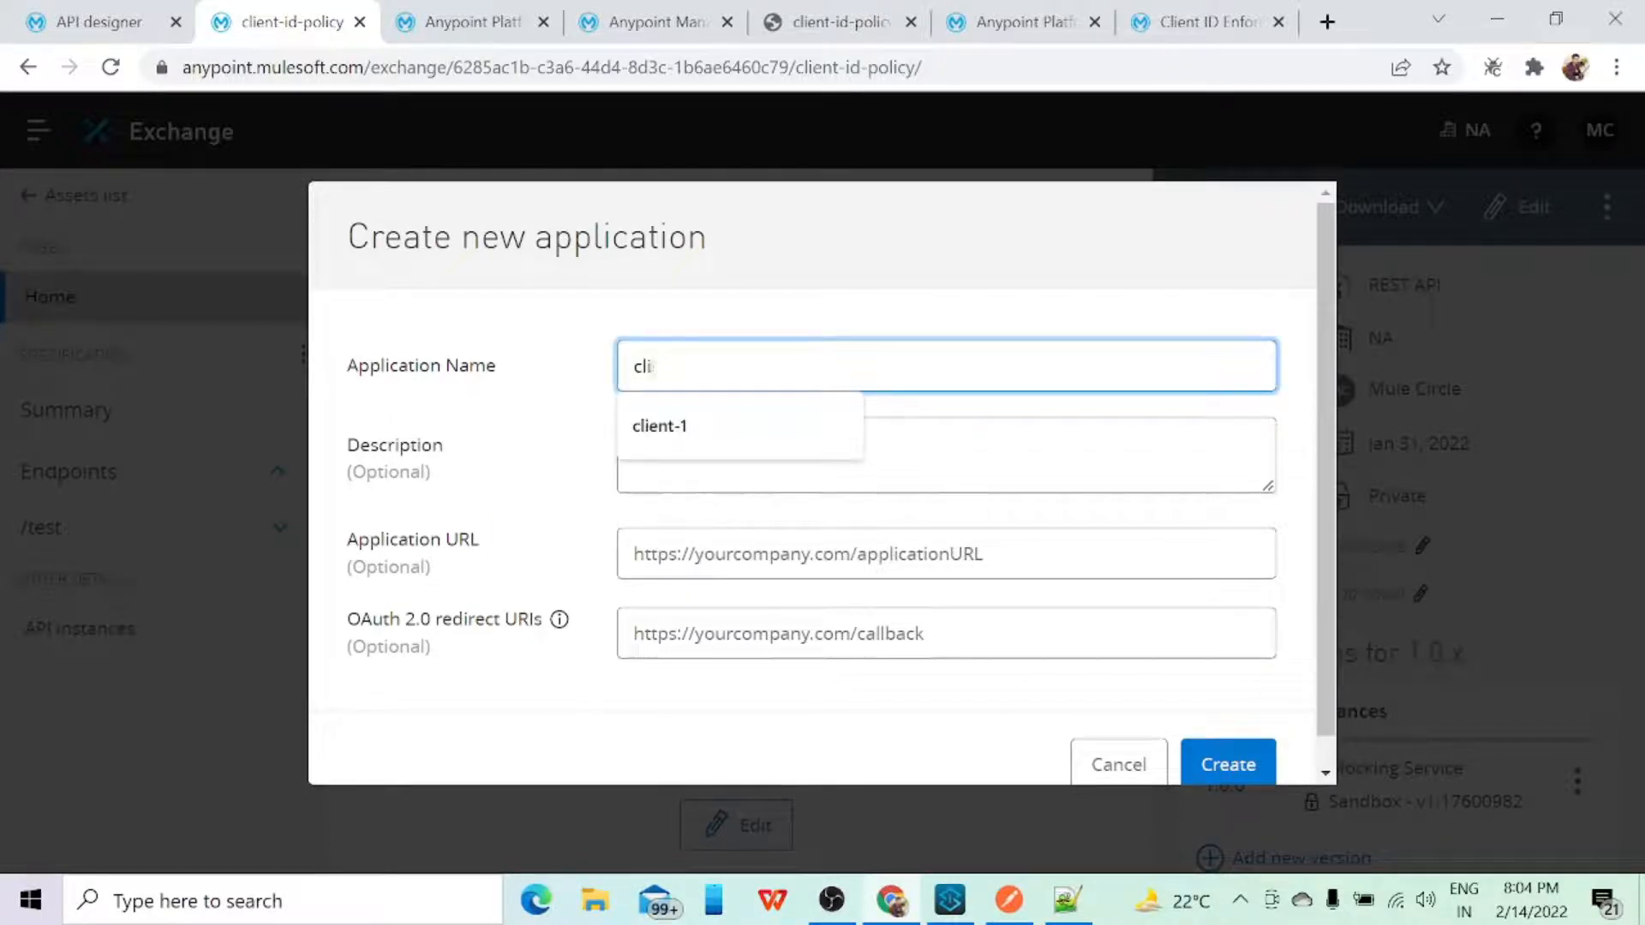
text(ent-2)
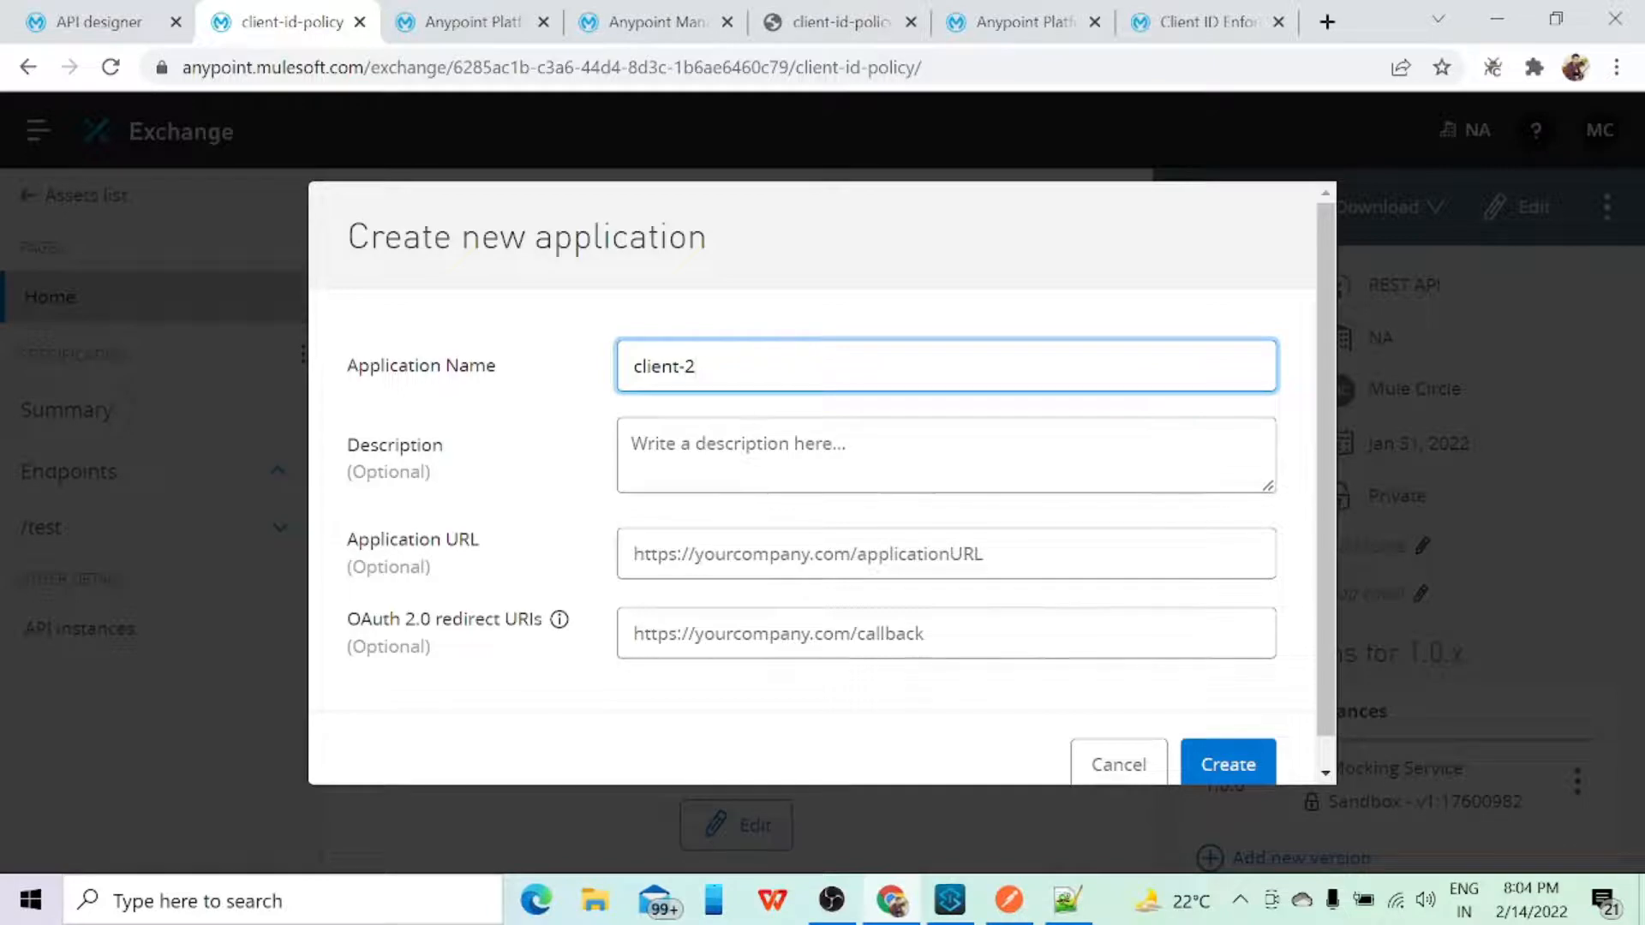
scroll(823, 483, down, 1)
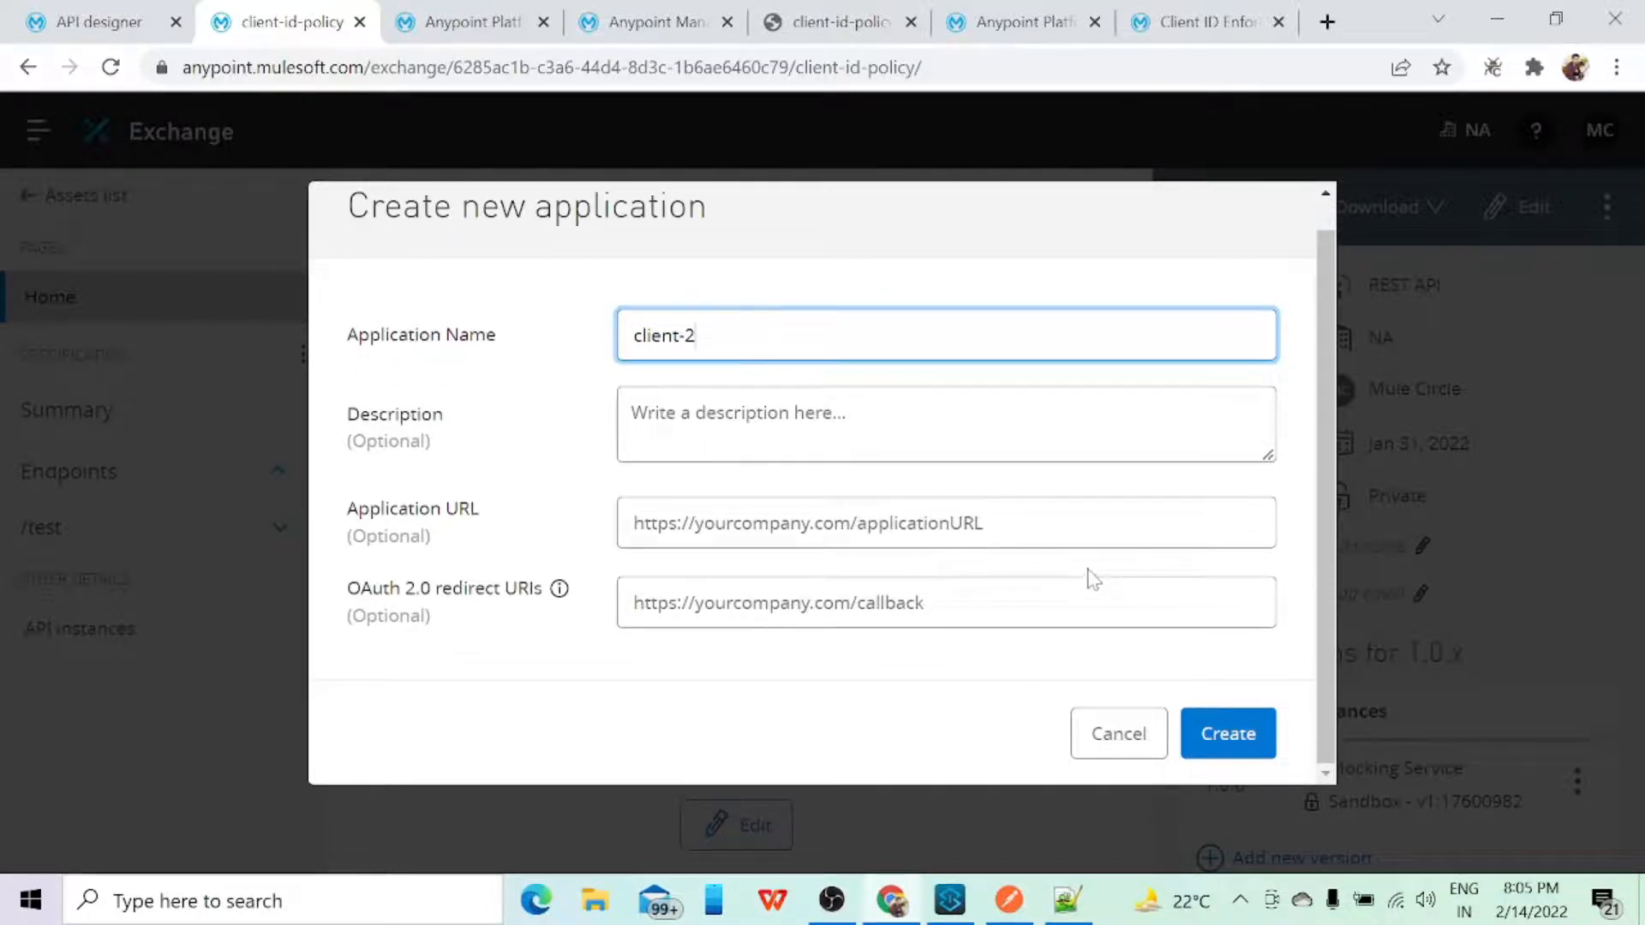
click(1231, 735)
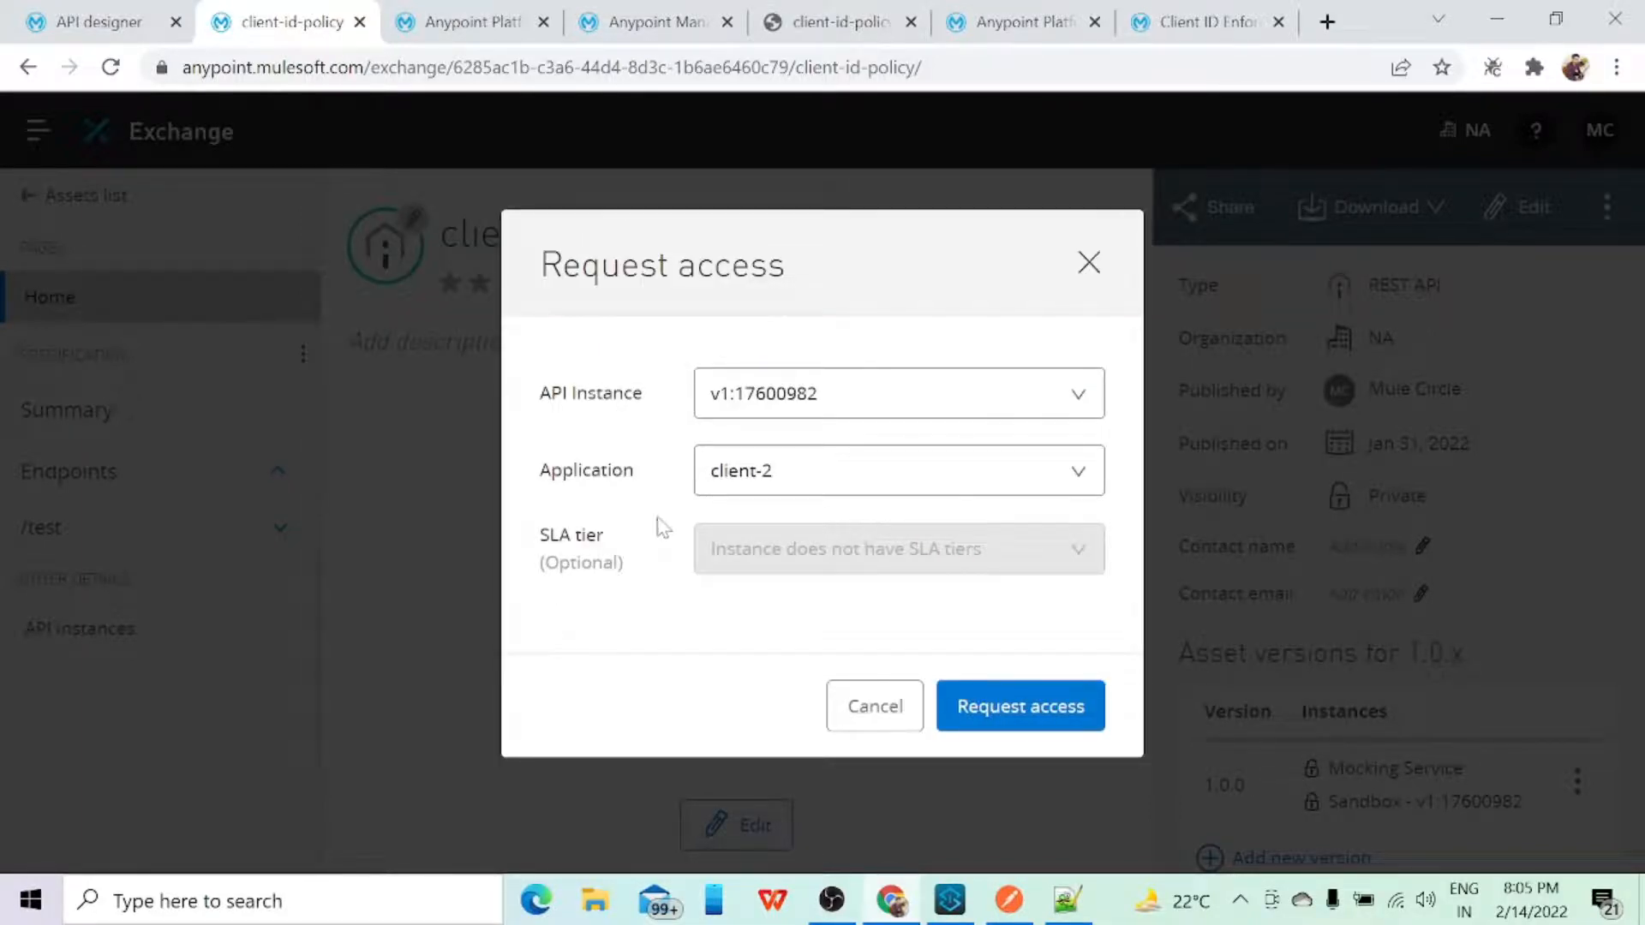
click(1024, 706)
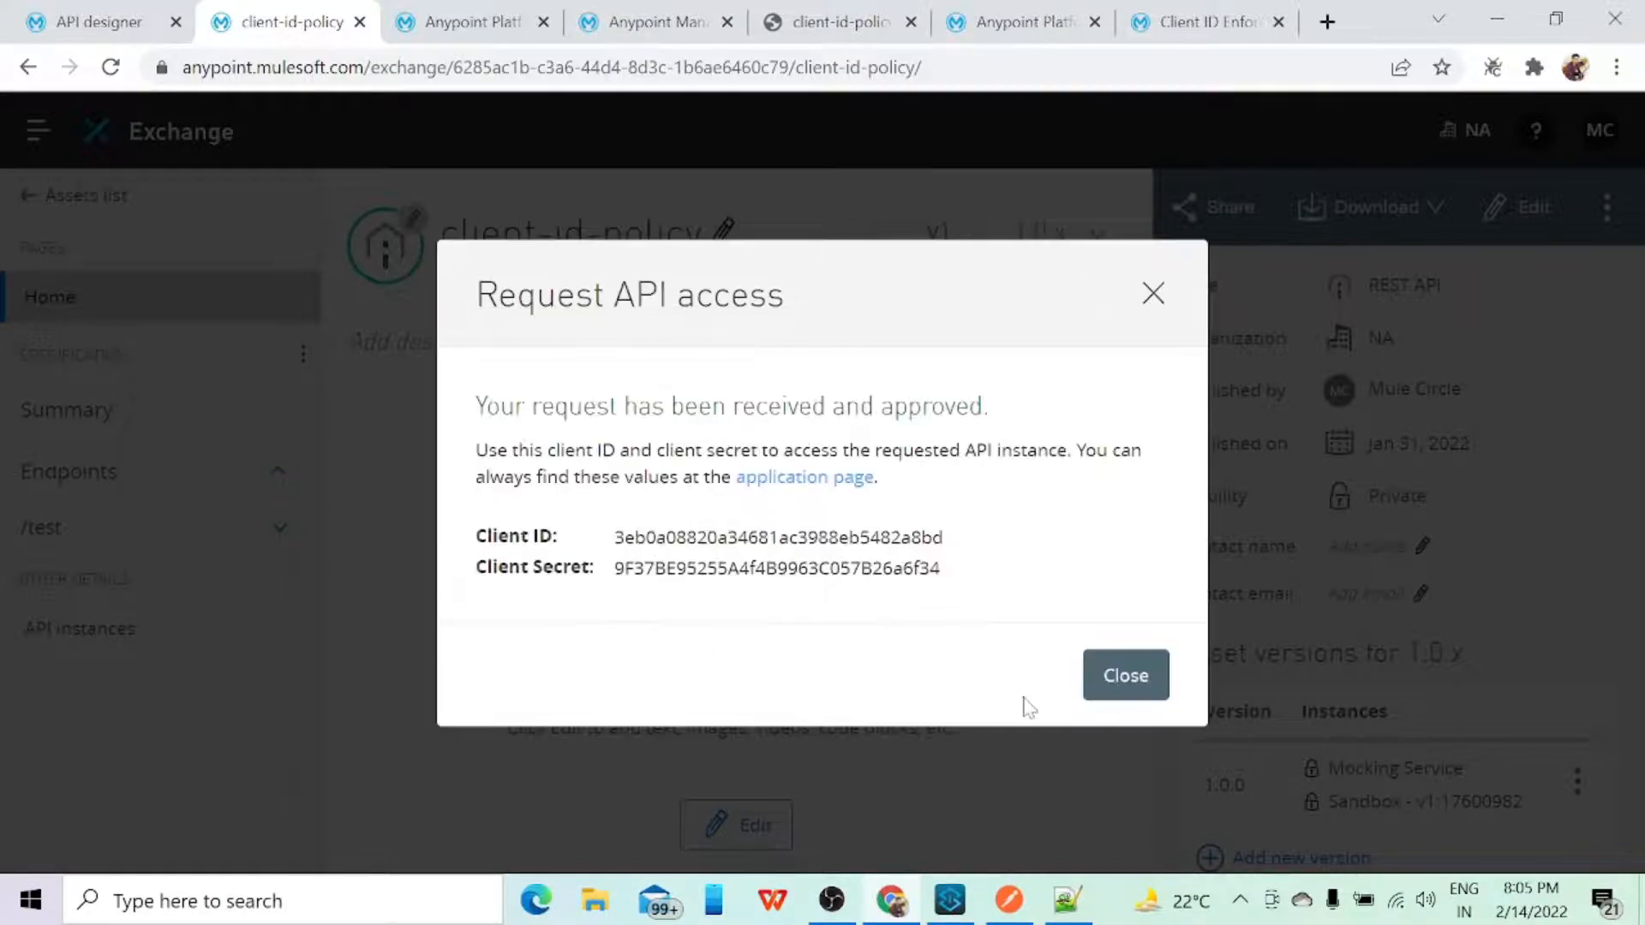
Step: Copy the issued client ID and paste it below the existing lines of the new 12 file in Notepad++, leaving blank lines between
mouse_move(959, 537)
drag(614, 537, 942, 537)
key(ctrl+c)
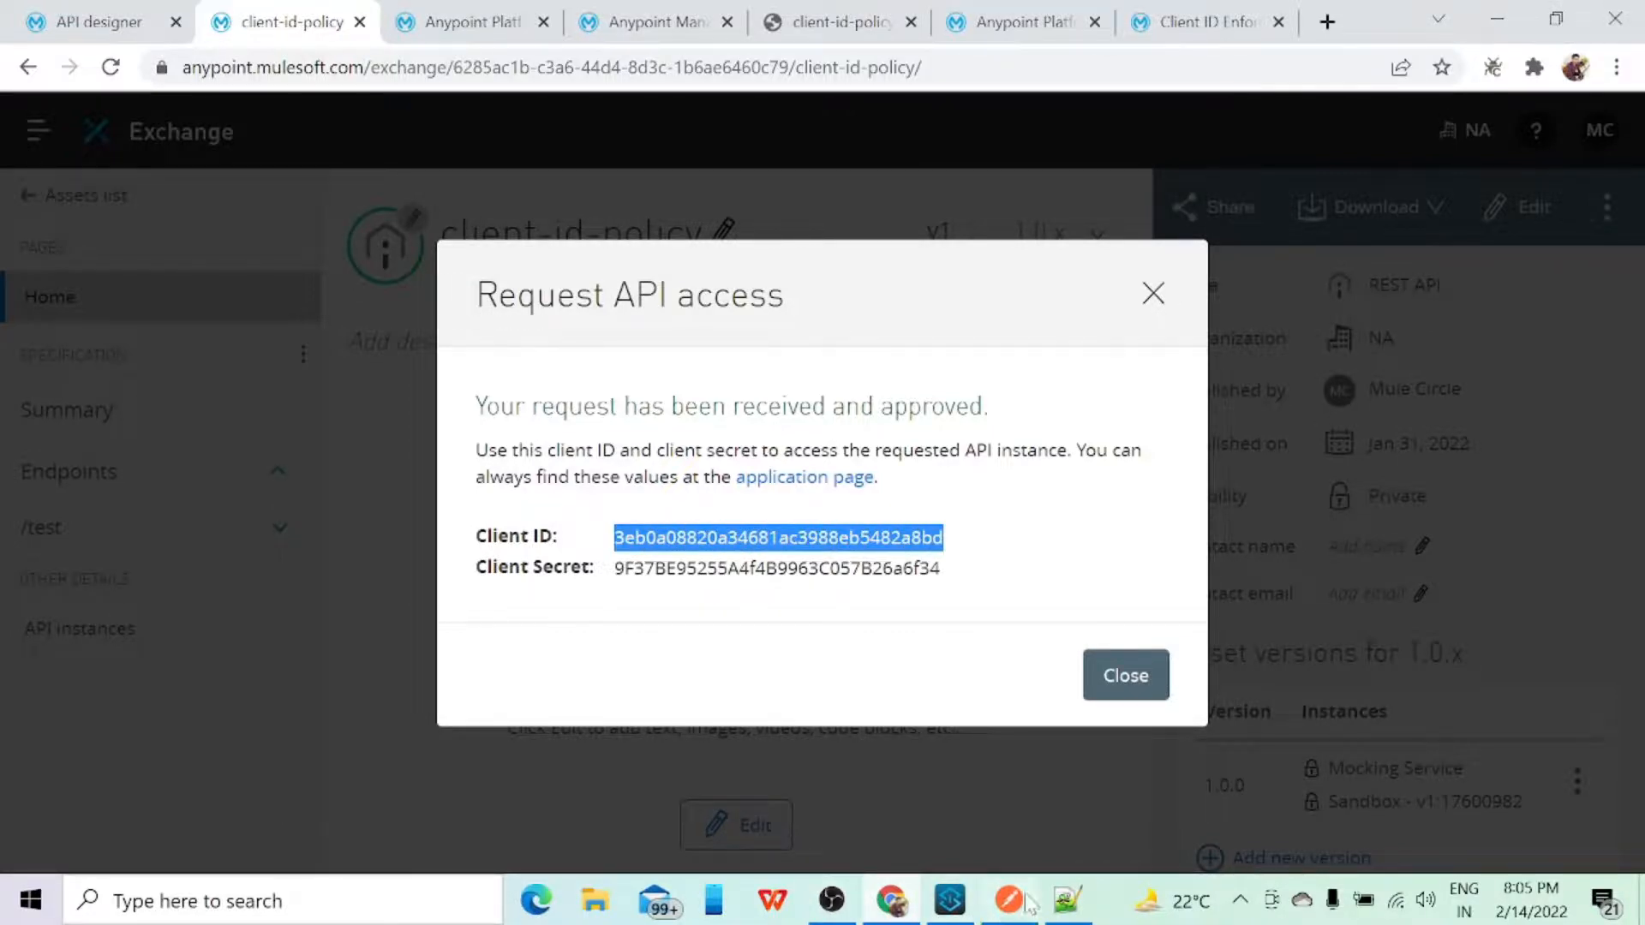
click(1065, 902)
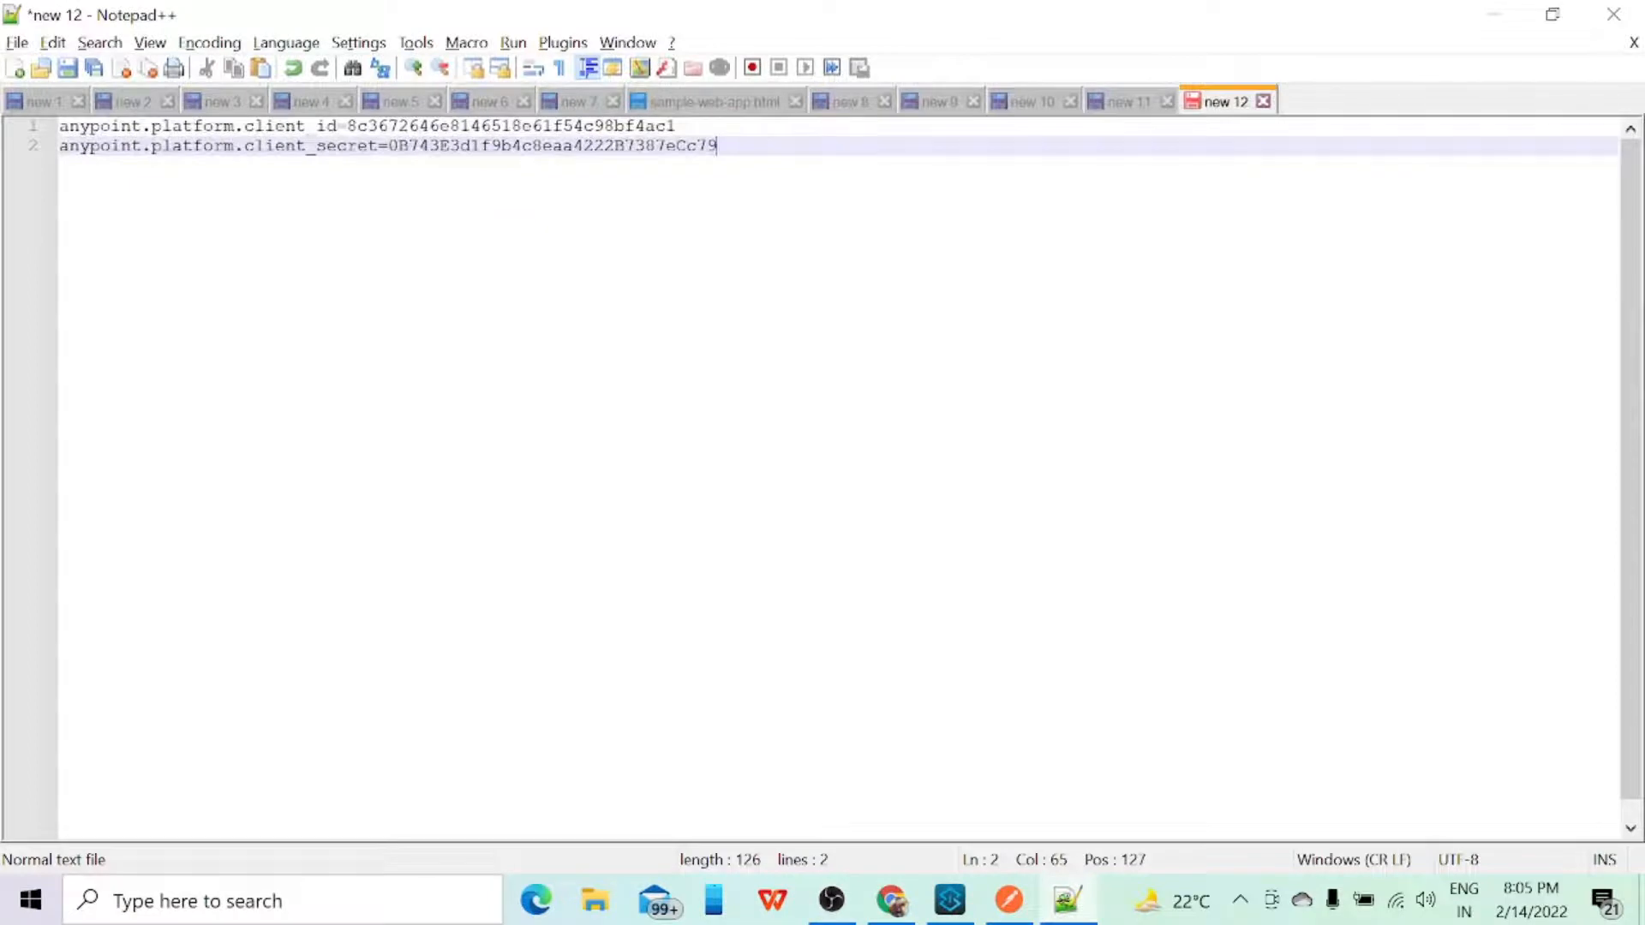
key(Return)
key(Return)
key(Return)
key(Return)
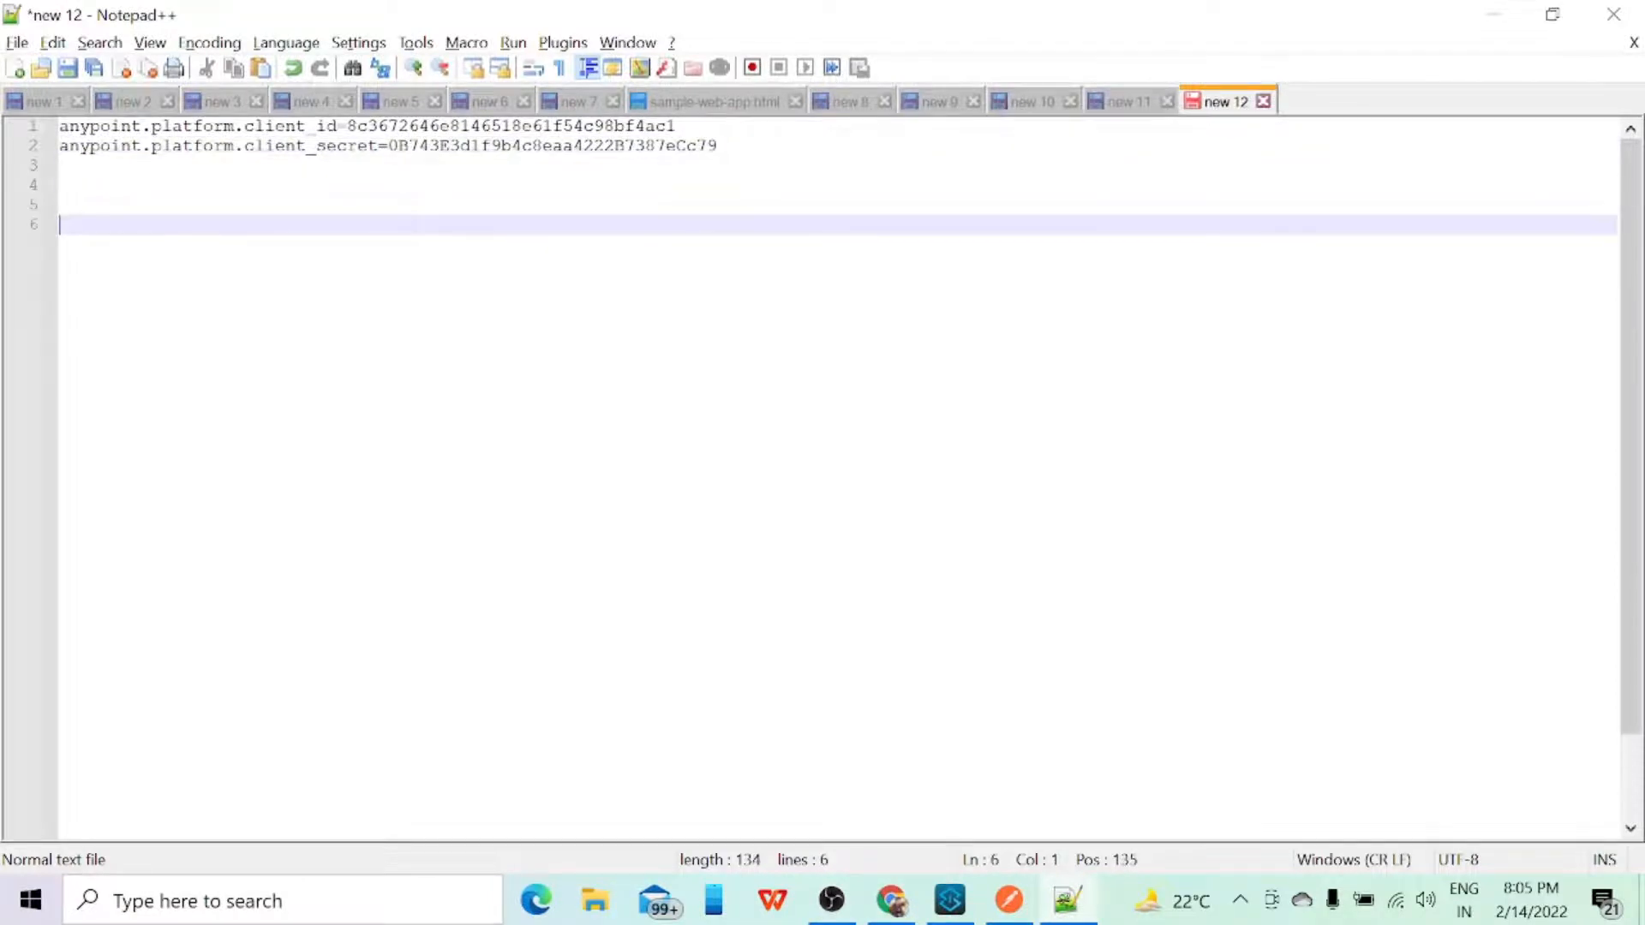
key(ctrl+v)
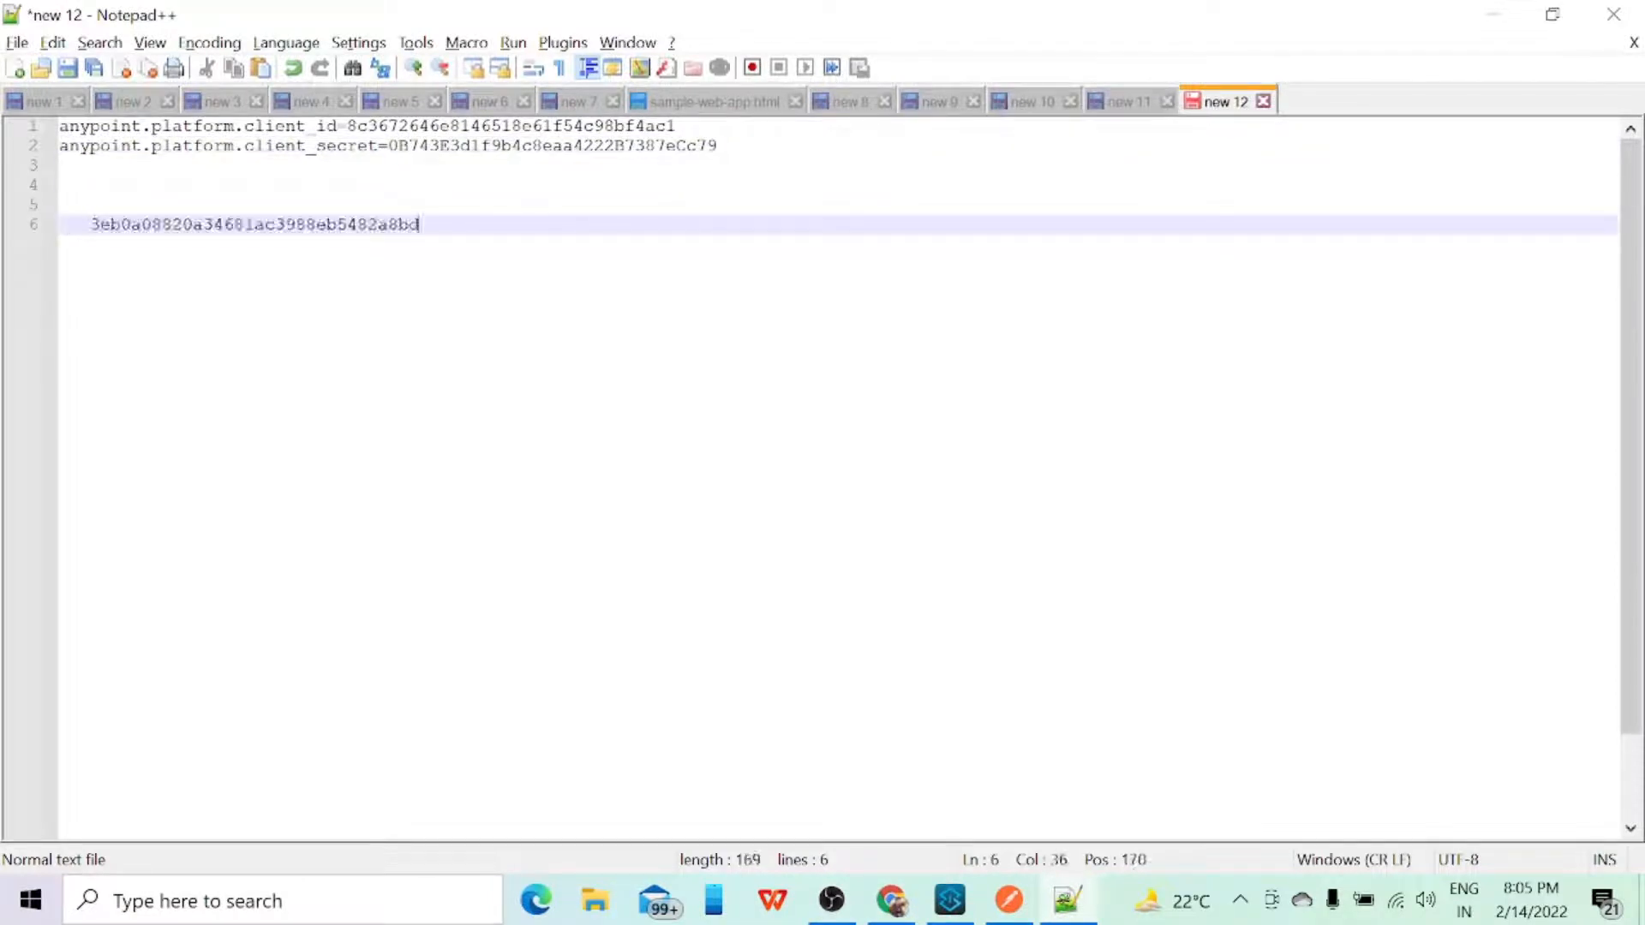
Step: Copy the issued client secret from Exchange and paste it on the line below the client ID in Notepad++
key(alt+Tab)
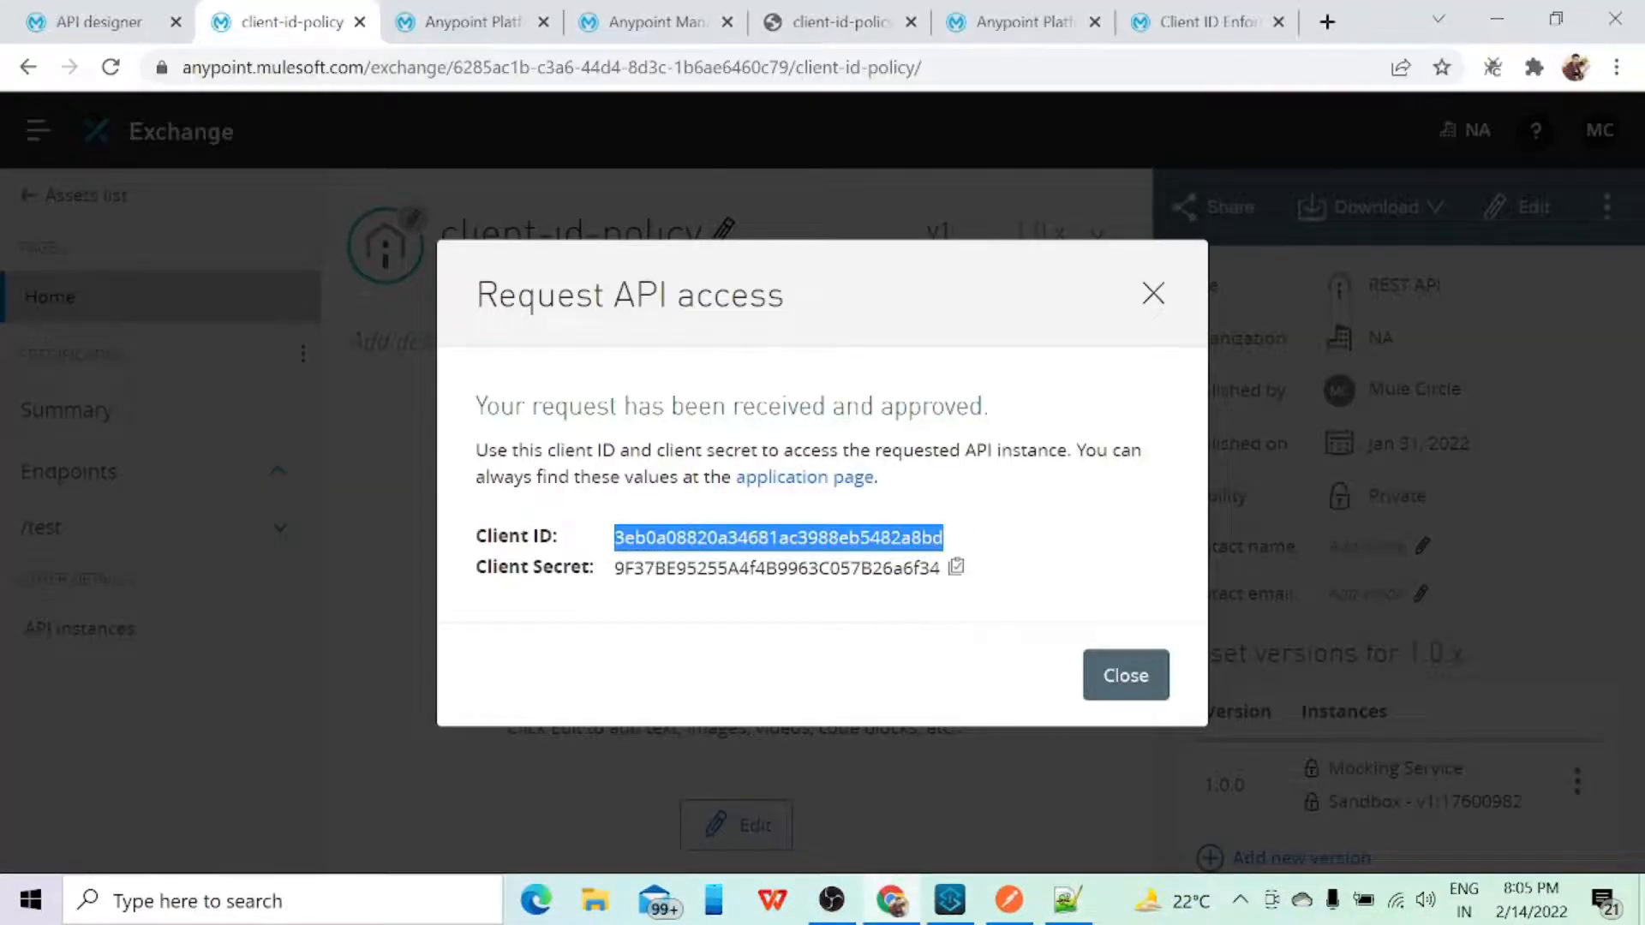
drag(615, 568, 939, 568)
key(ctrl+c)
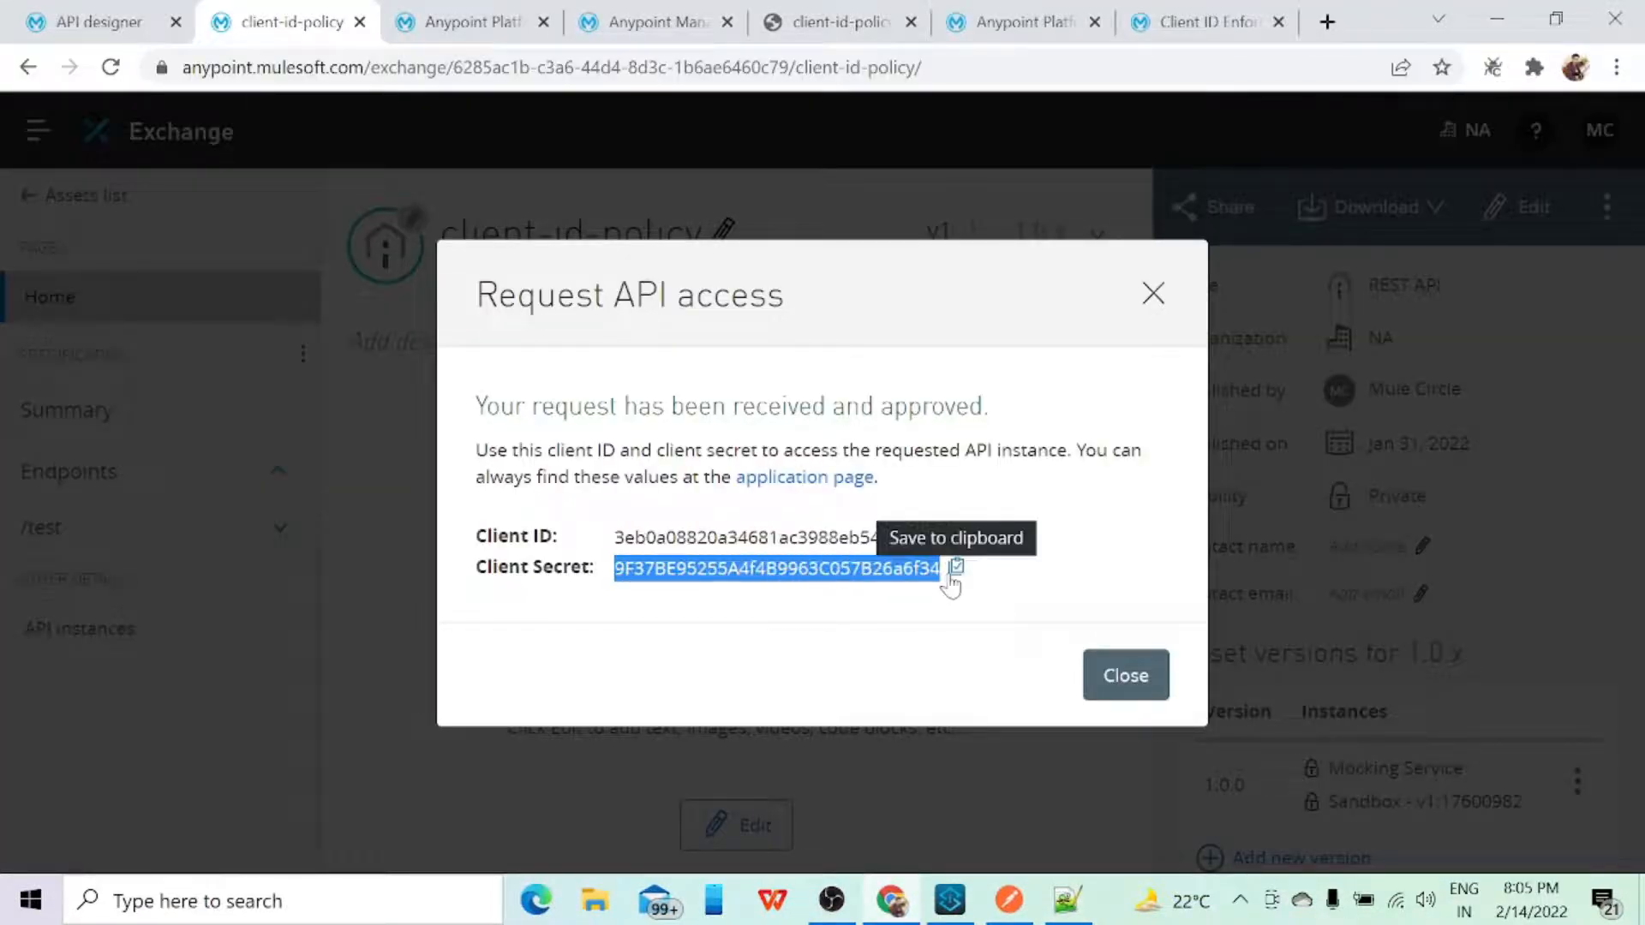
key(alt+Tab)
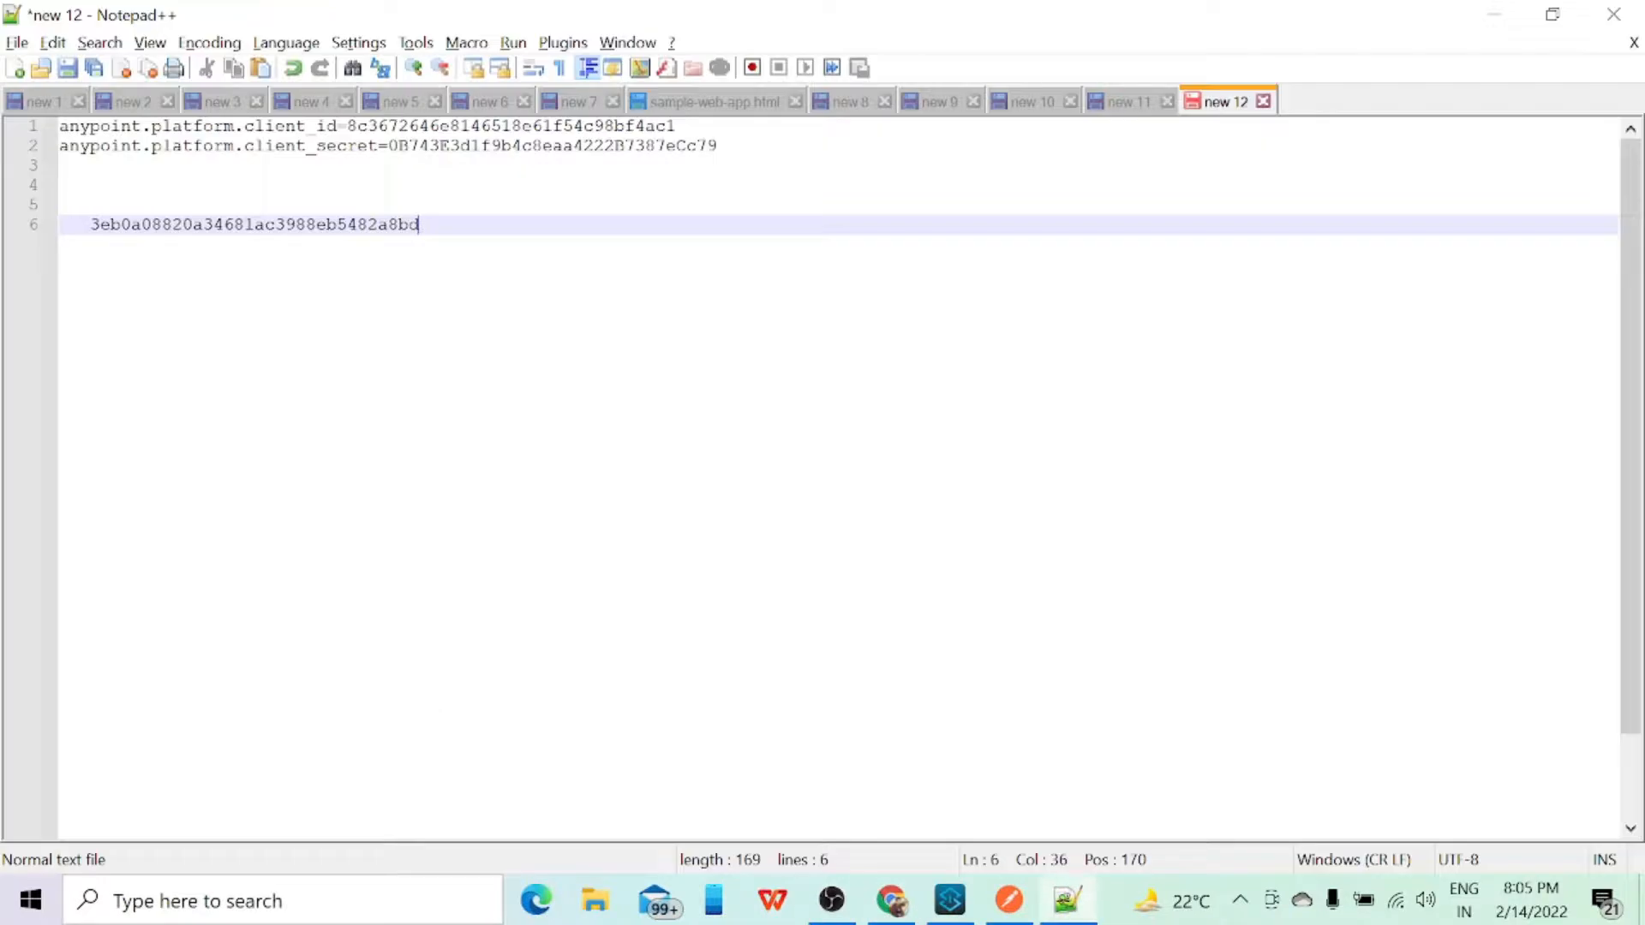
key(Return)
key(ctrl+v)
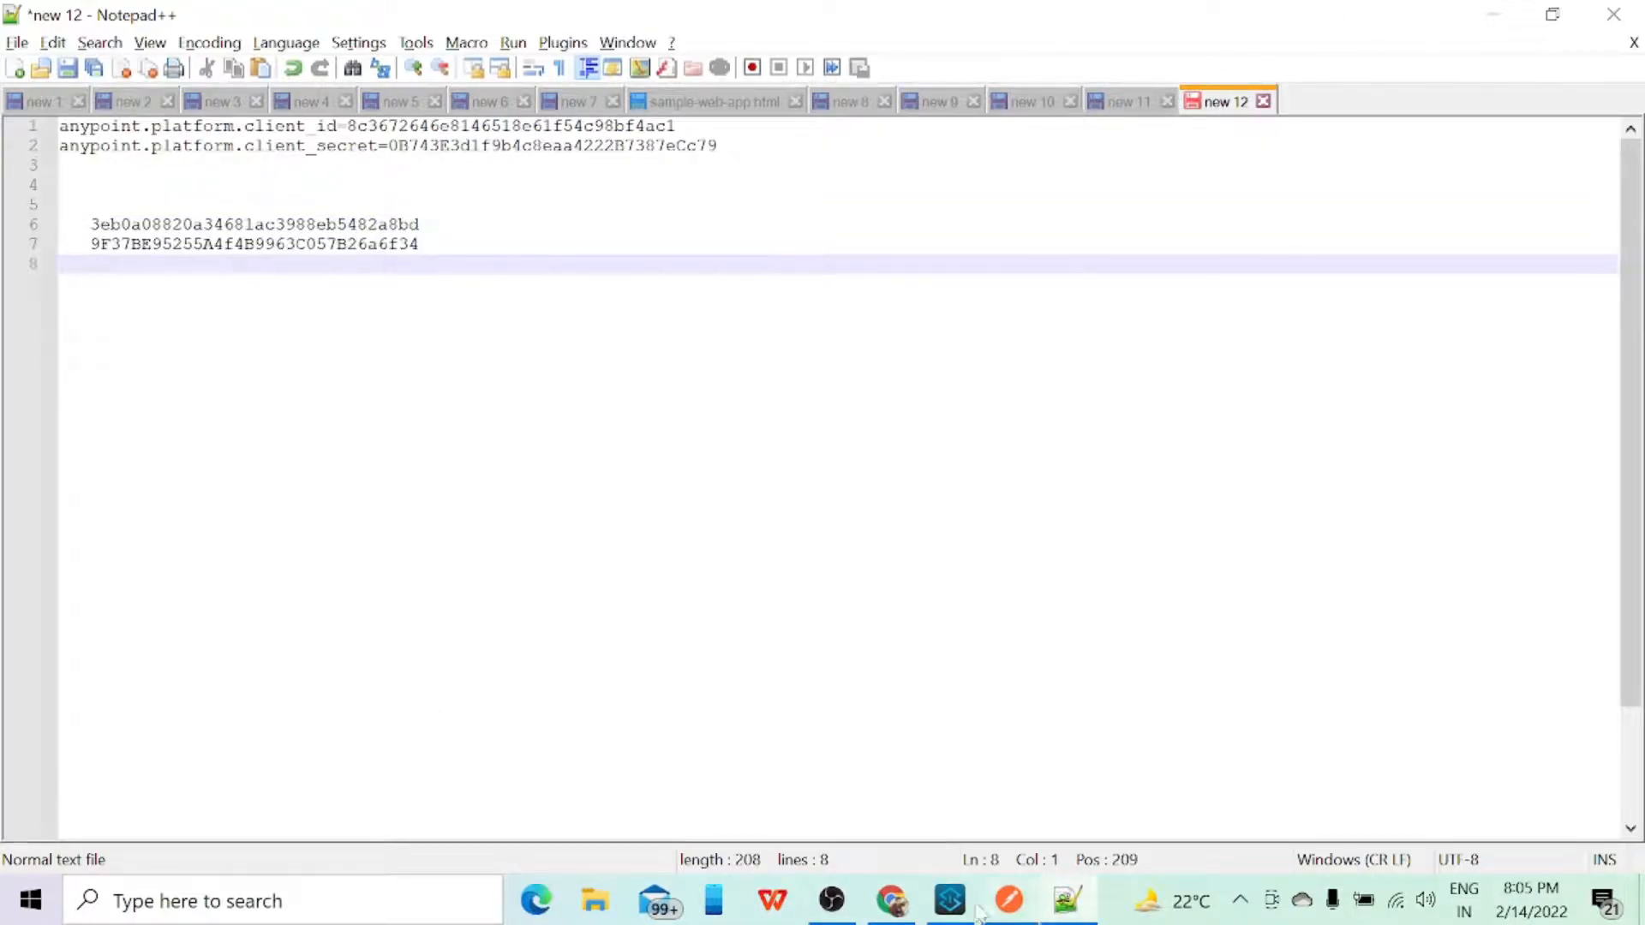
Step: Close the API access confirmation in Exchange and examine the reloaded contracts of client-id-policy v1 in API Manager
key(alt+Tab)
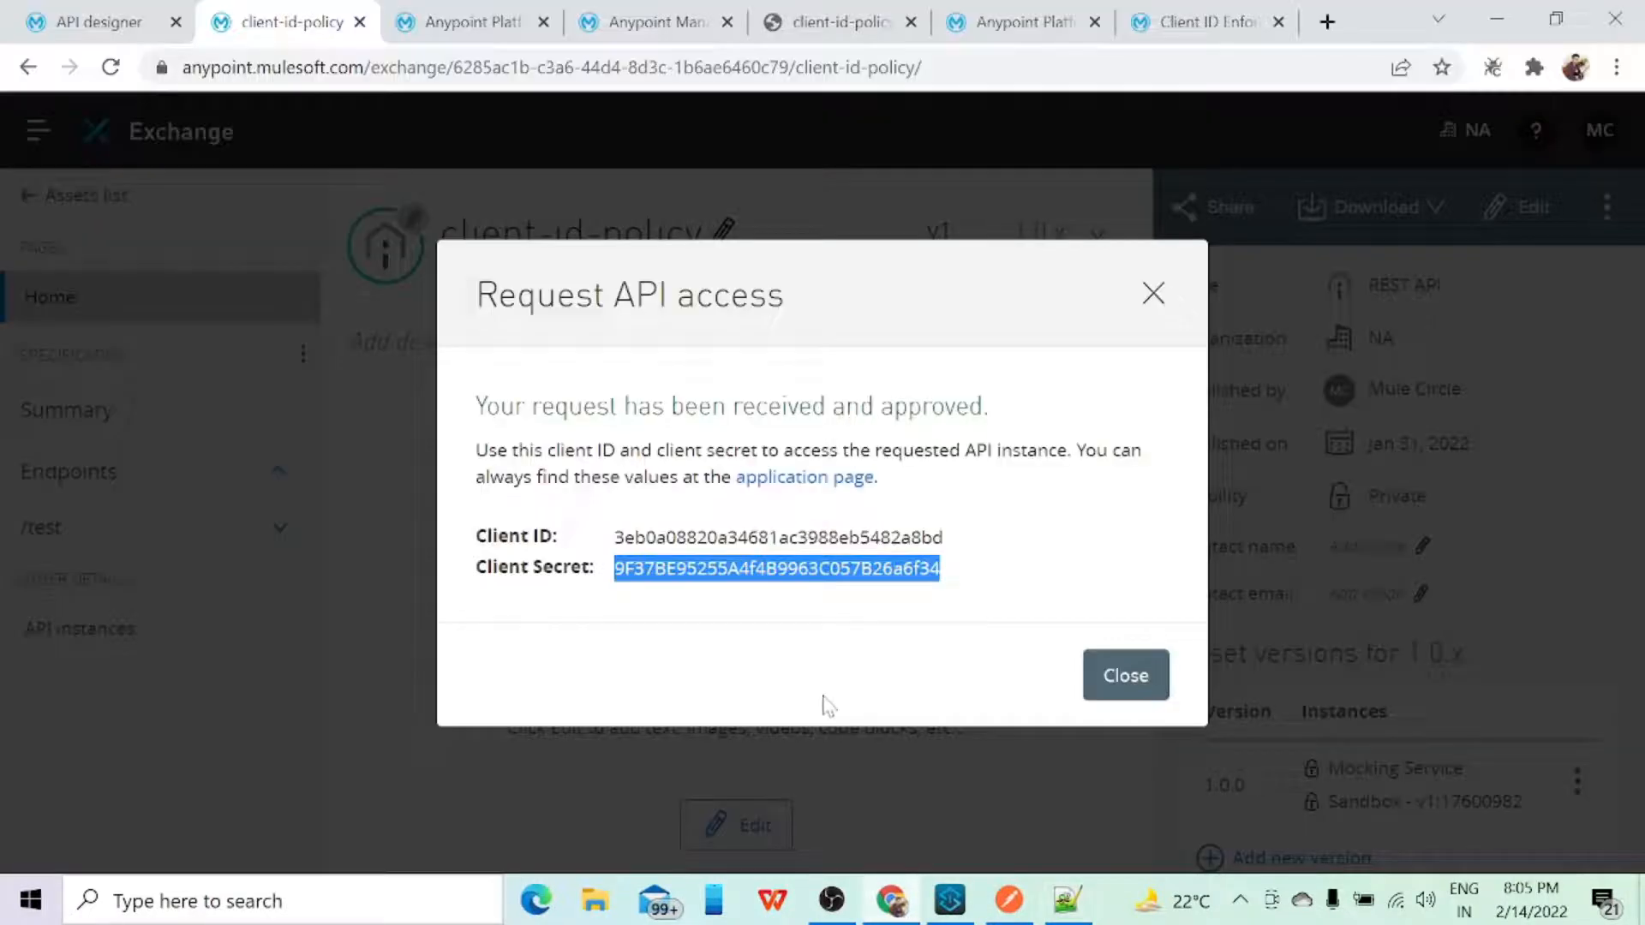
click(1124, 677)
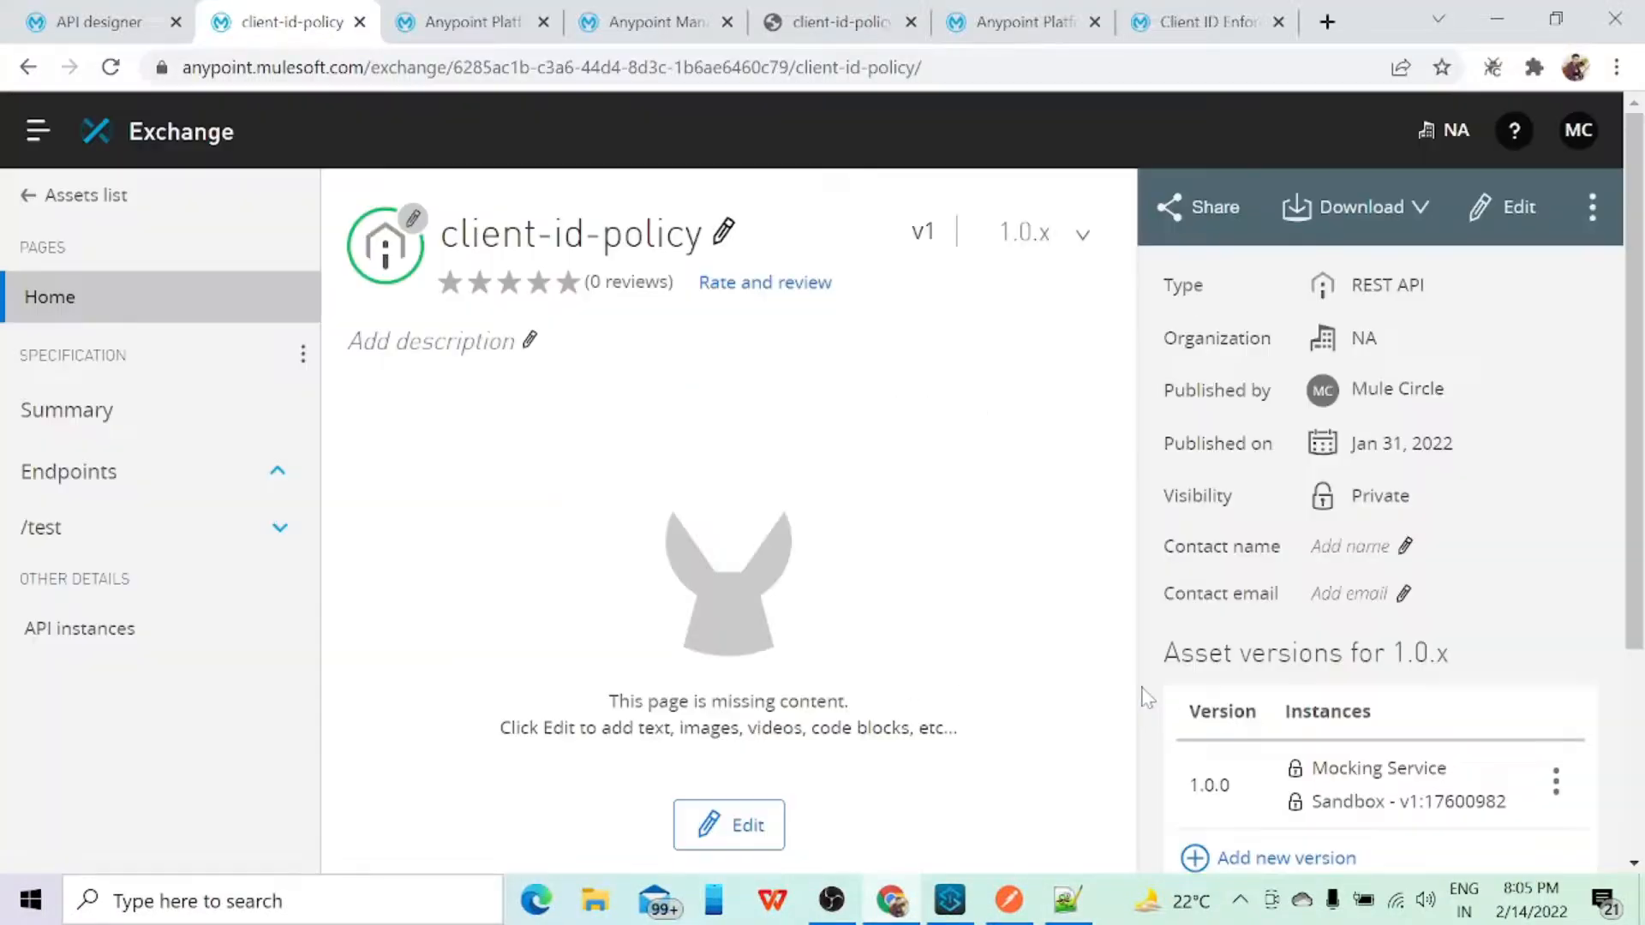
click(470, 24)
click(110, 67)
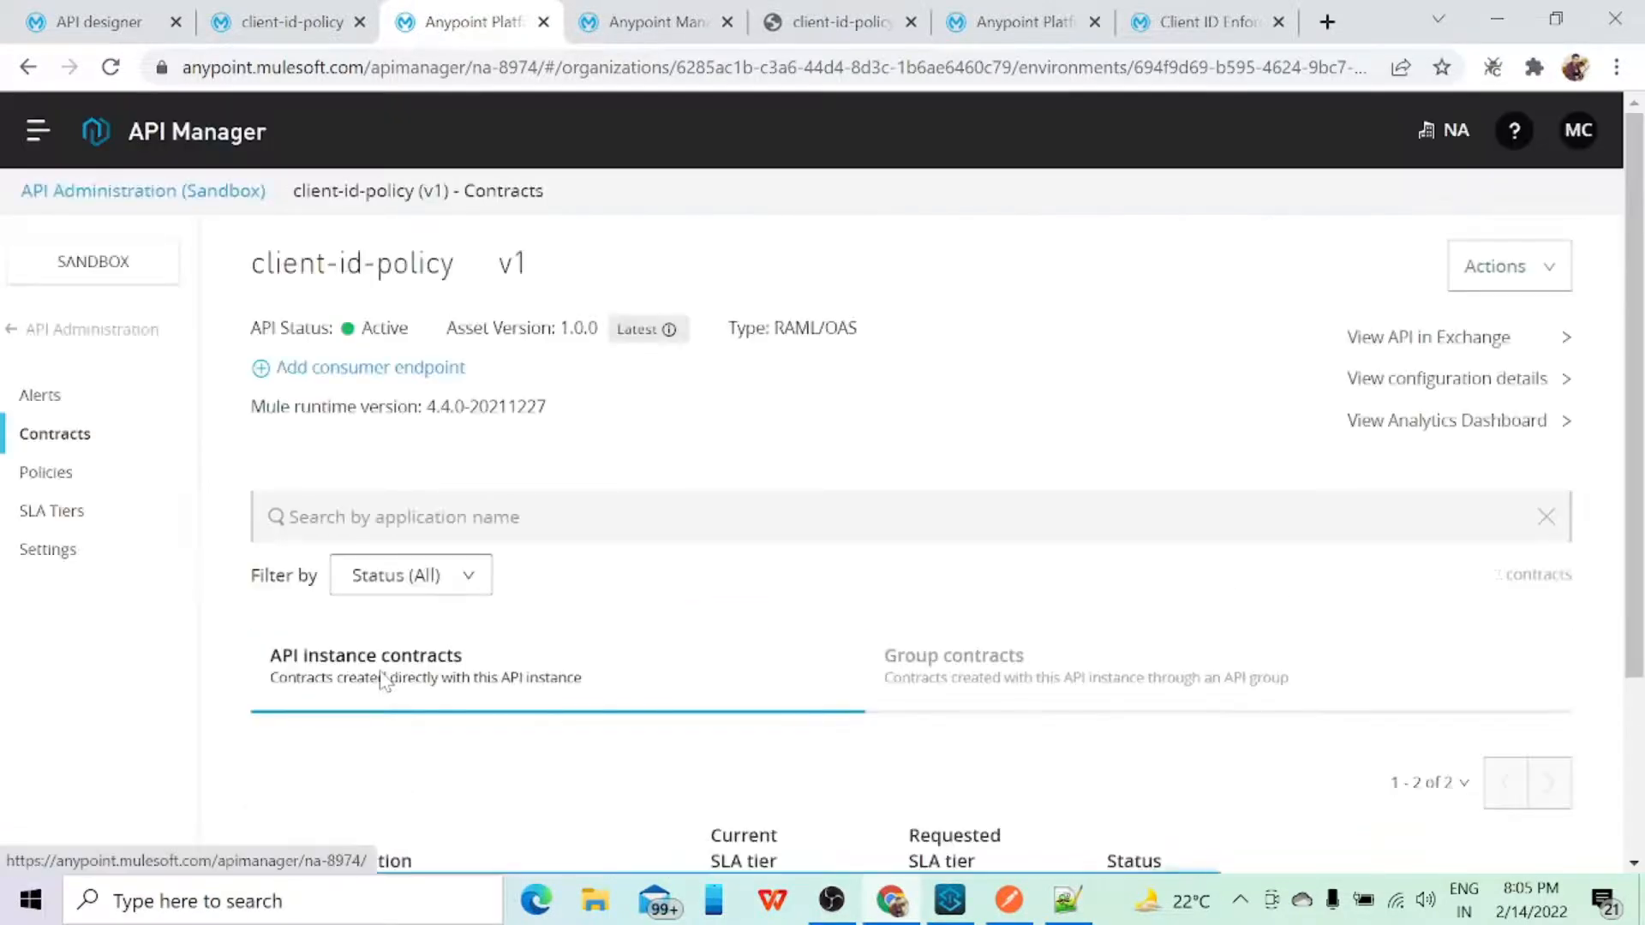
scroll(382, 681, down, 3)
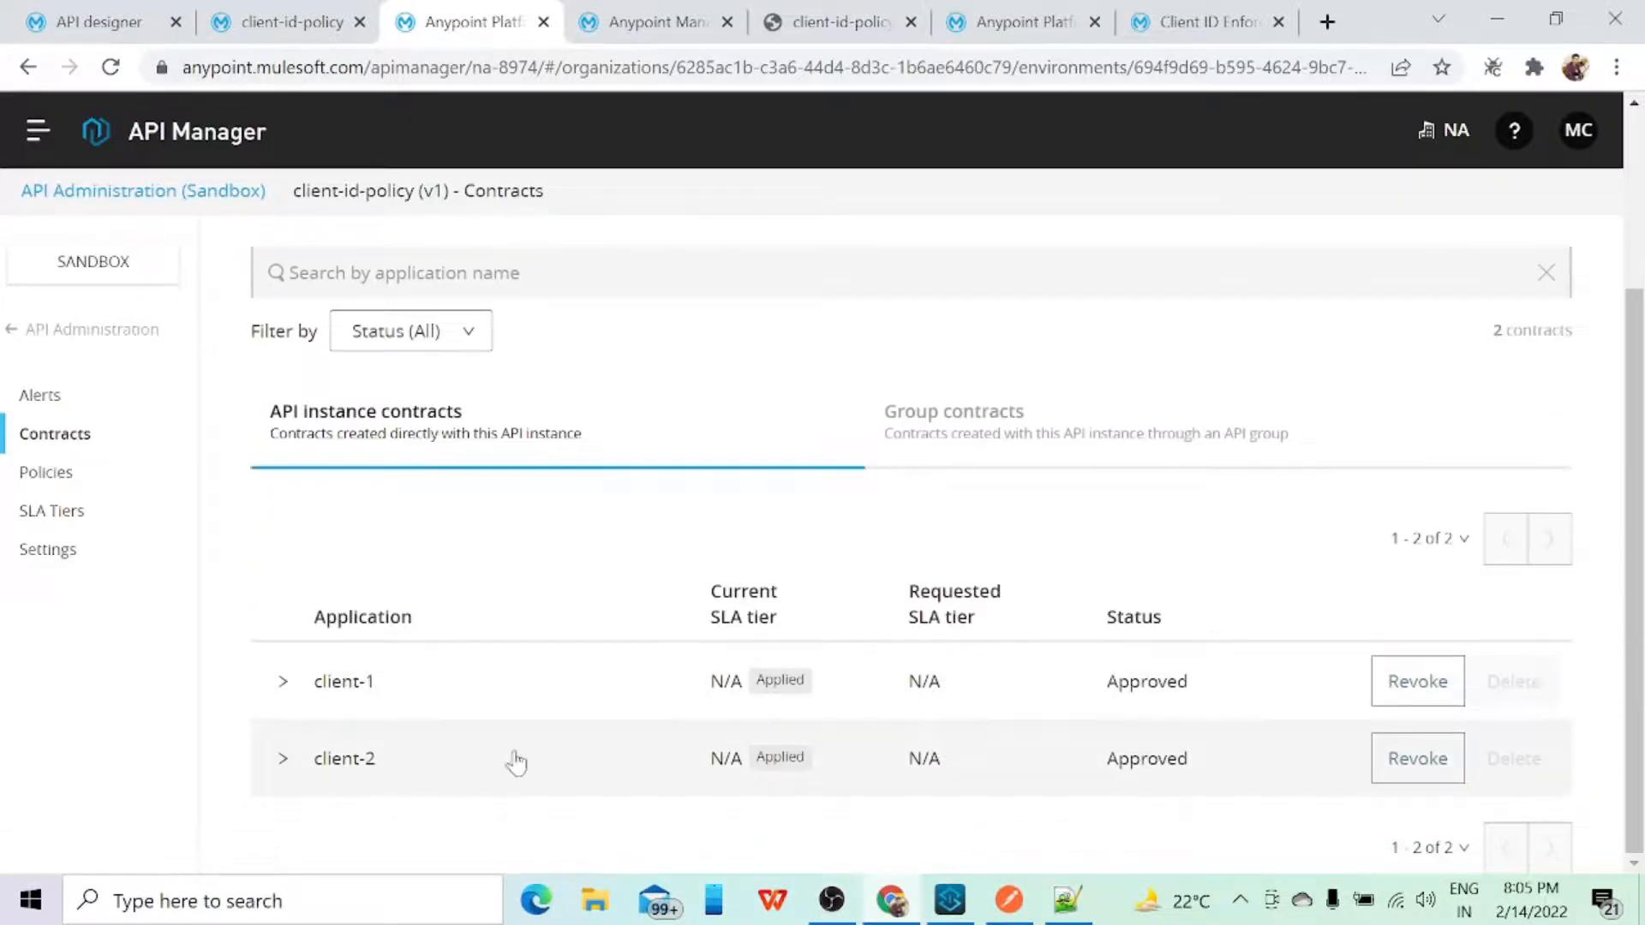
Step: In Postman, put the GET request headers into bulk edit and replace the client_id value with the client ID saved in Notepad++
click(1009, 899)
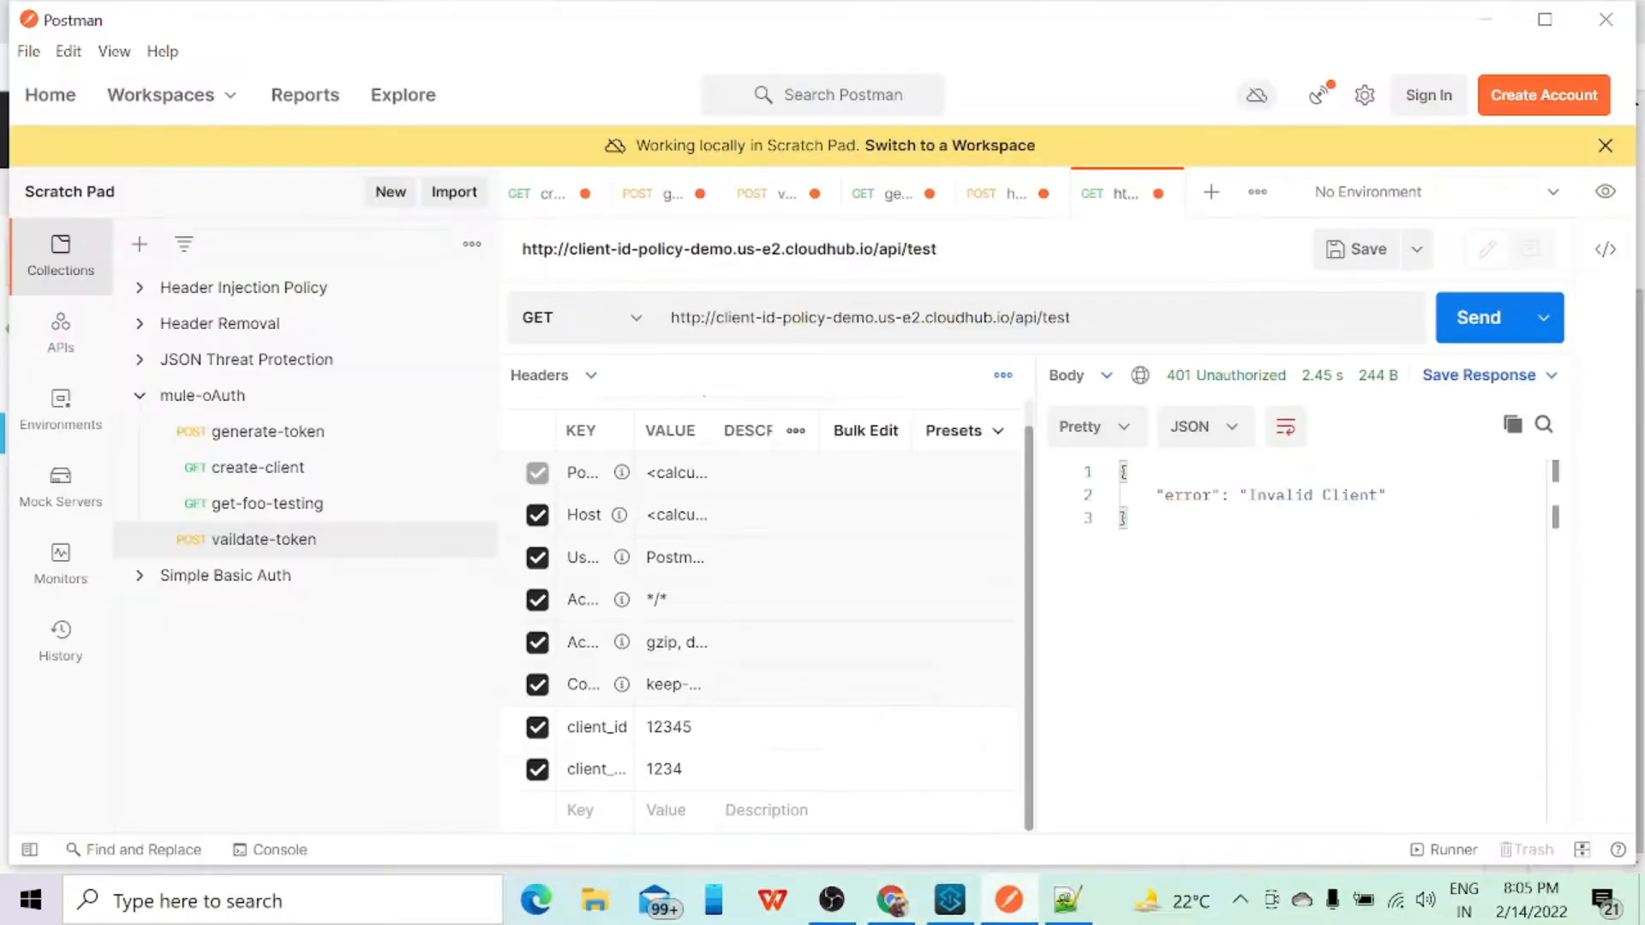
click(889, 432)
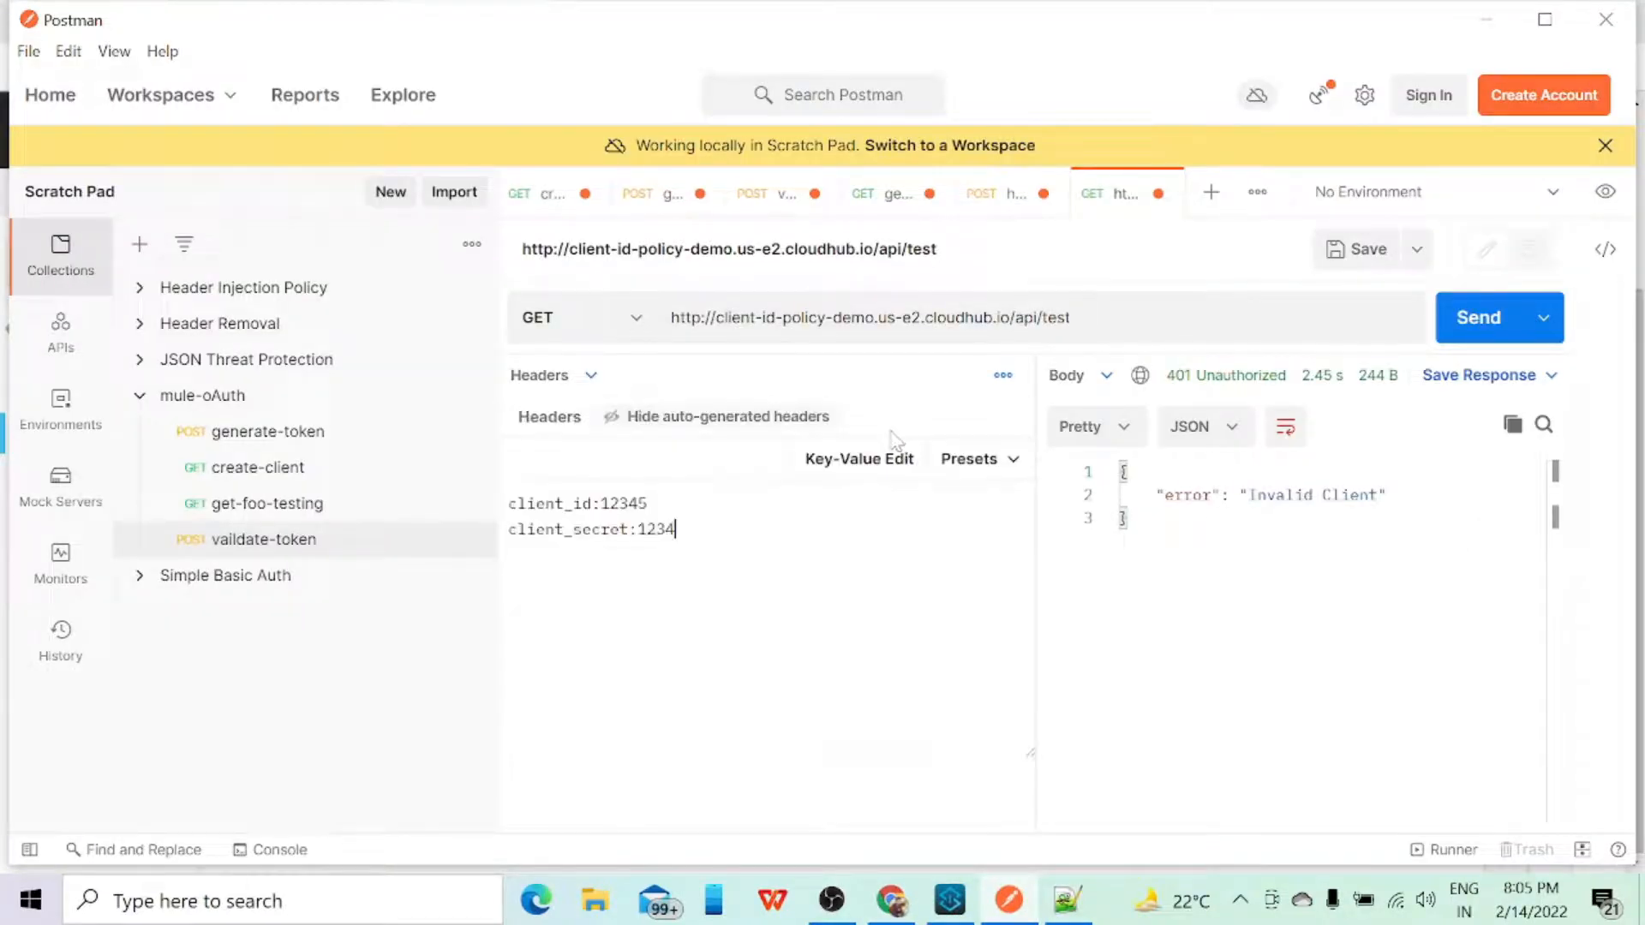
click(1067, 900)
drag(91, 225, 422, 221)
key(ctrl+c)
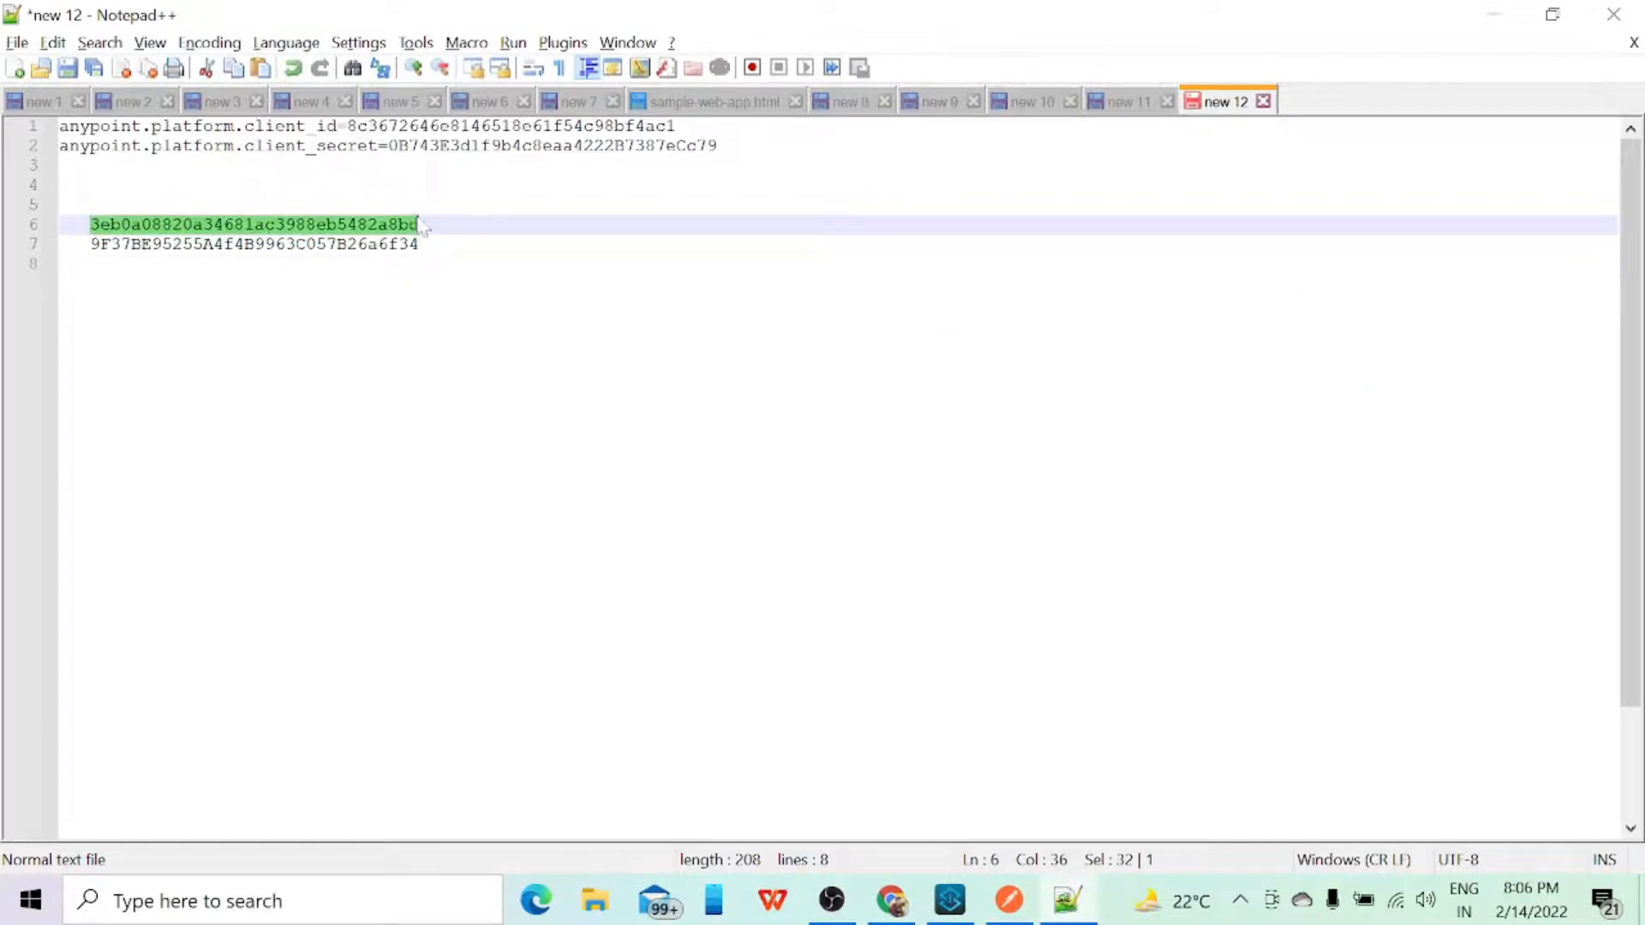
key(alt+Tab)
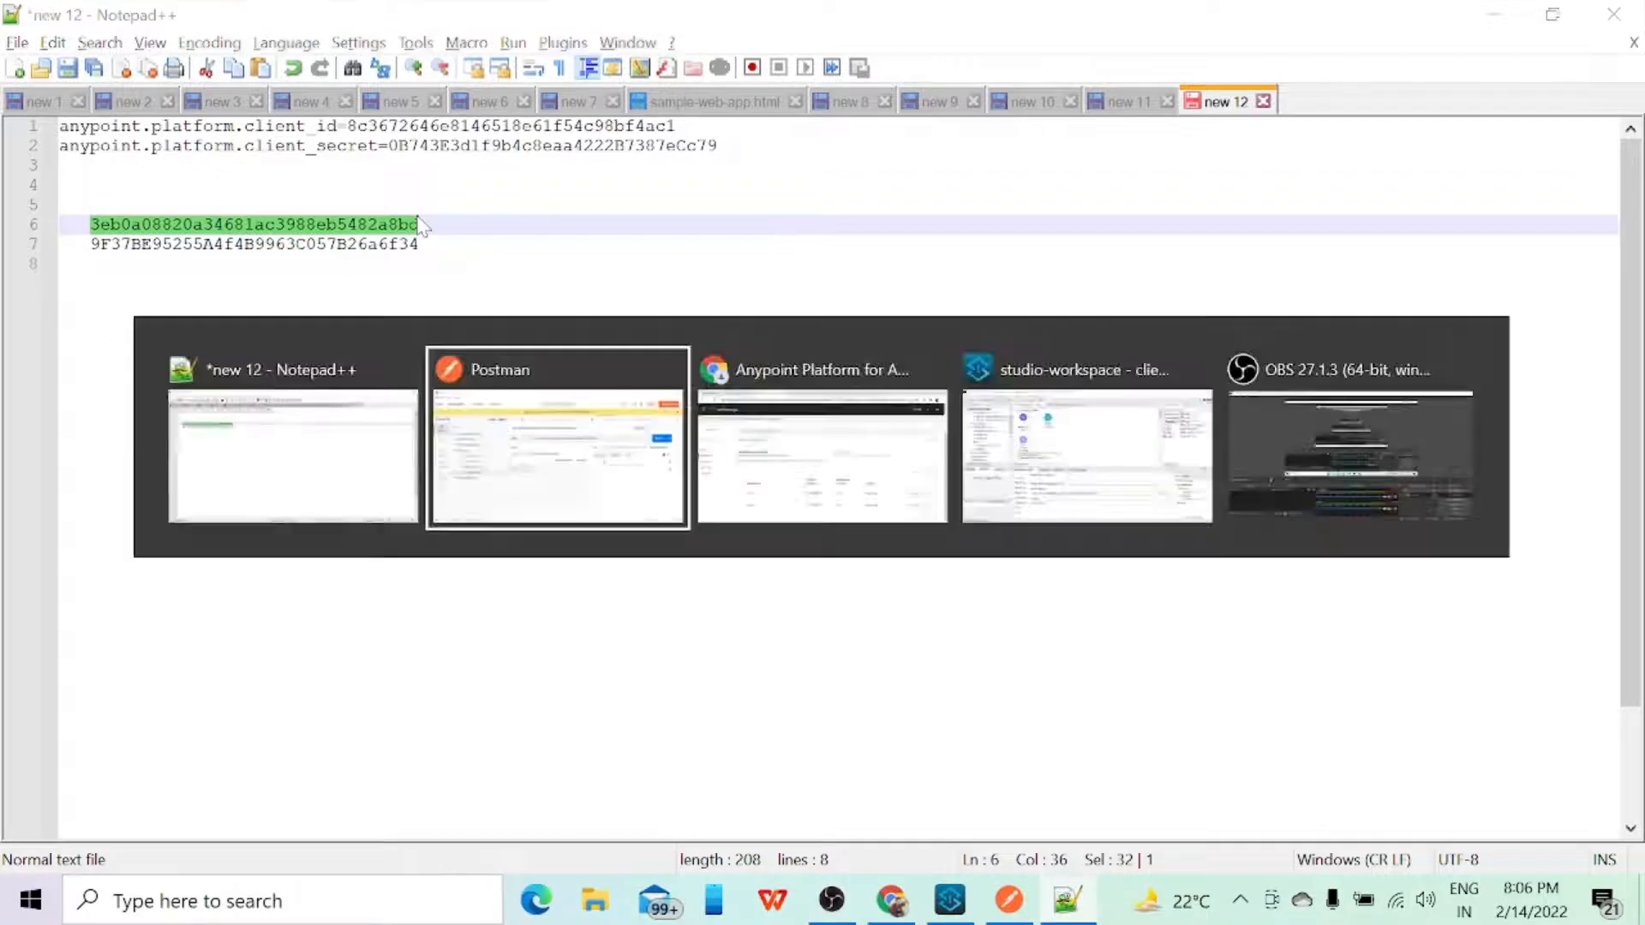
key(shift+Left)
key(shift+Left)
key(shift+Left)
key(shift+Left)
key(shift+Left)
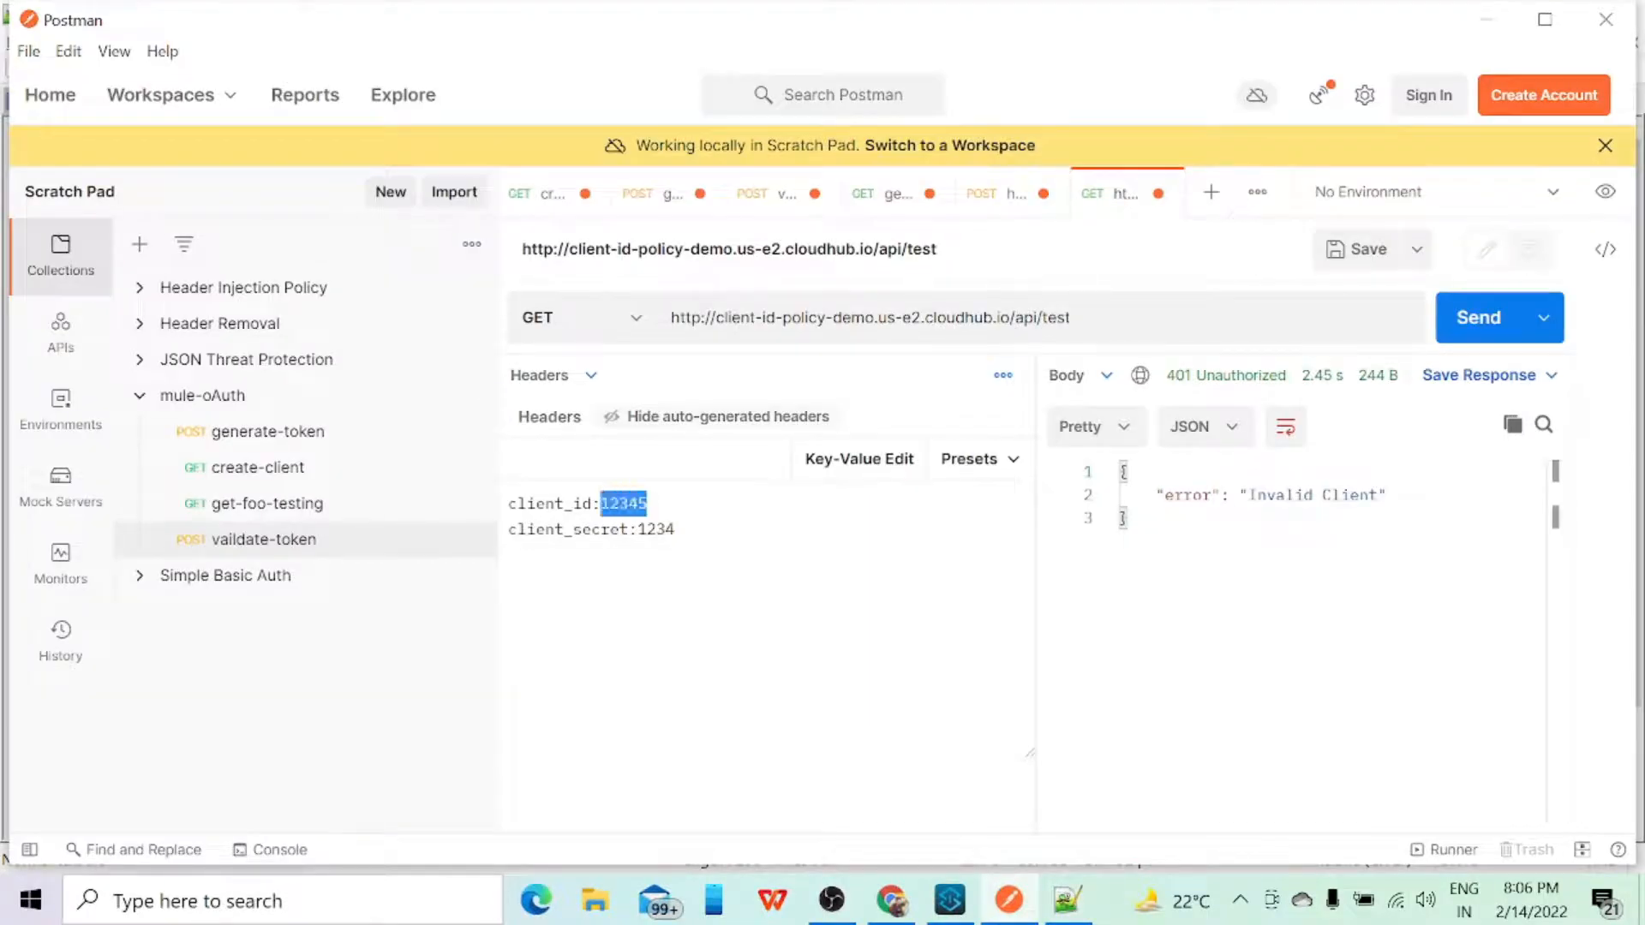
key(ctrl+v)
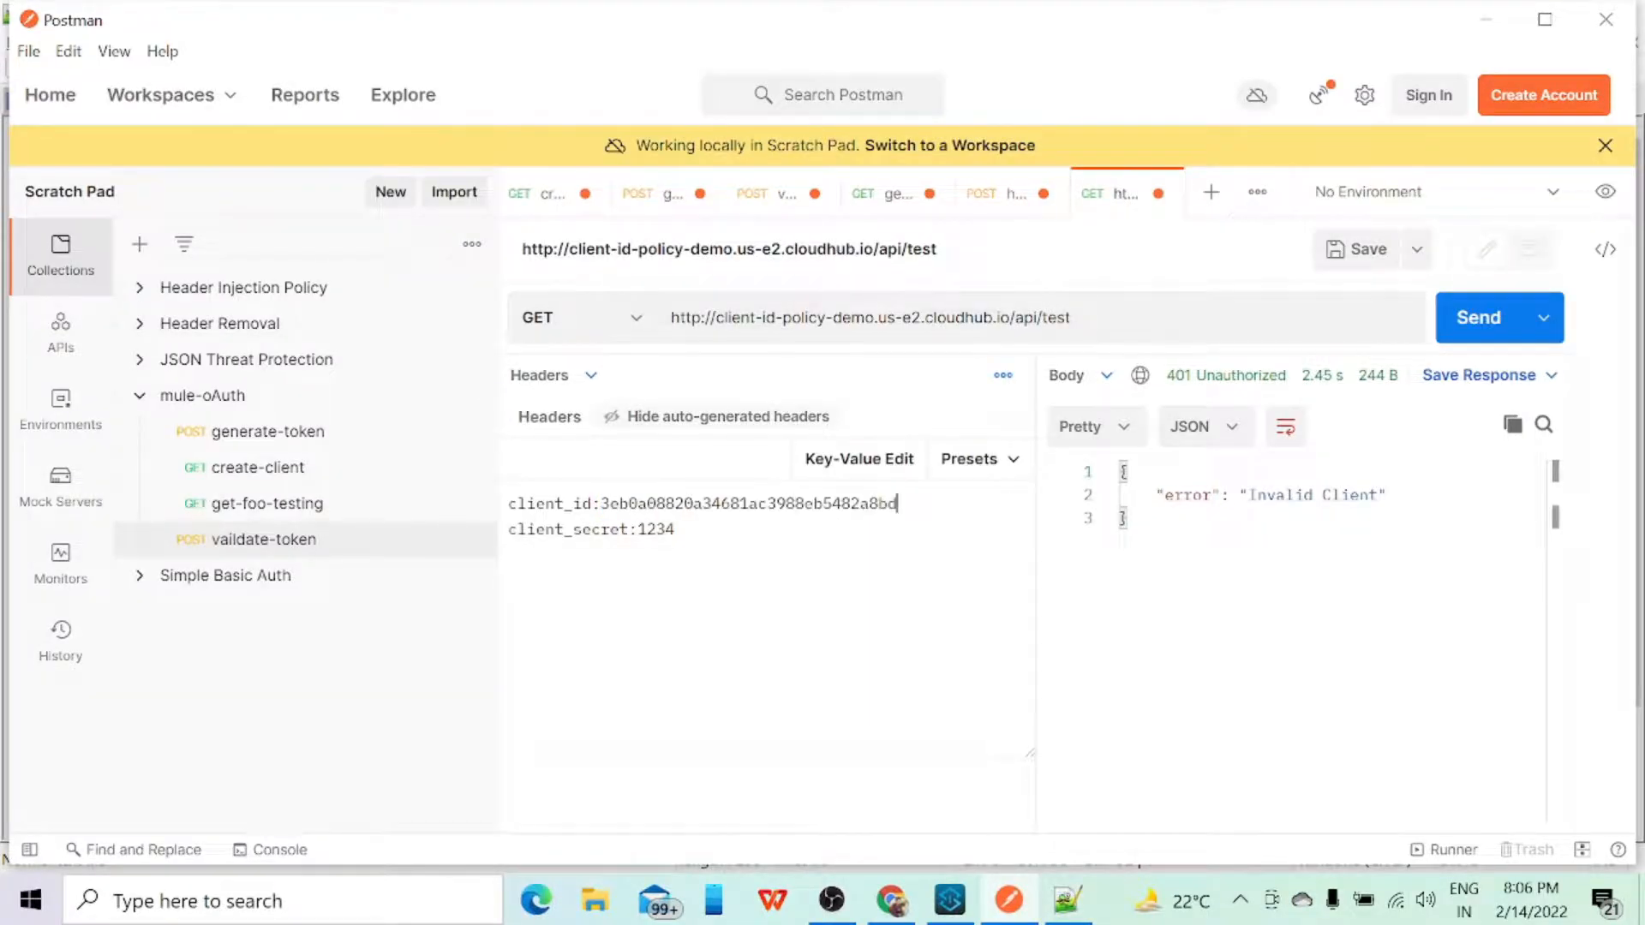
Step: Replace the client_secret value in Postman's GET request headers with the client secret saved in Notepad++, return to key-value editing and send the request
key(alt+Tab)
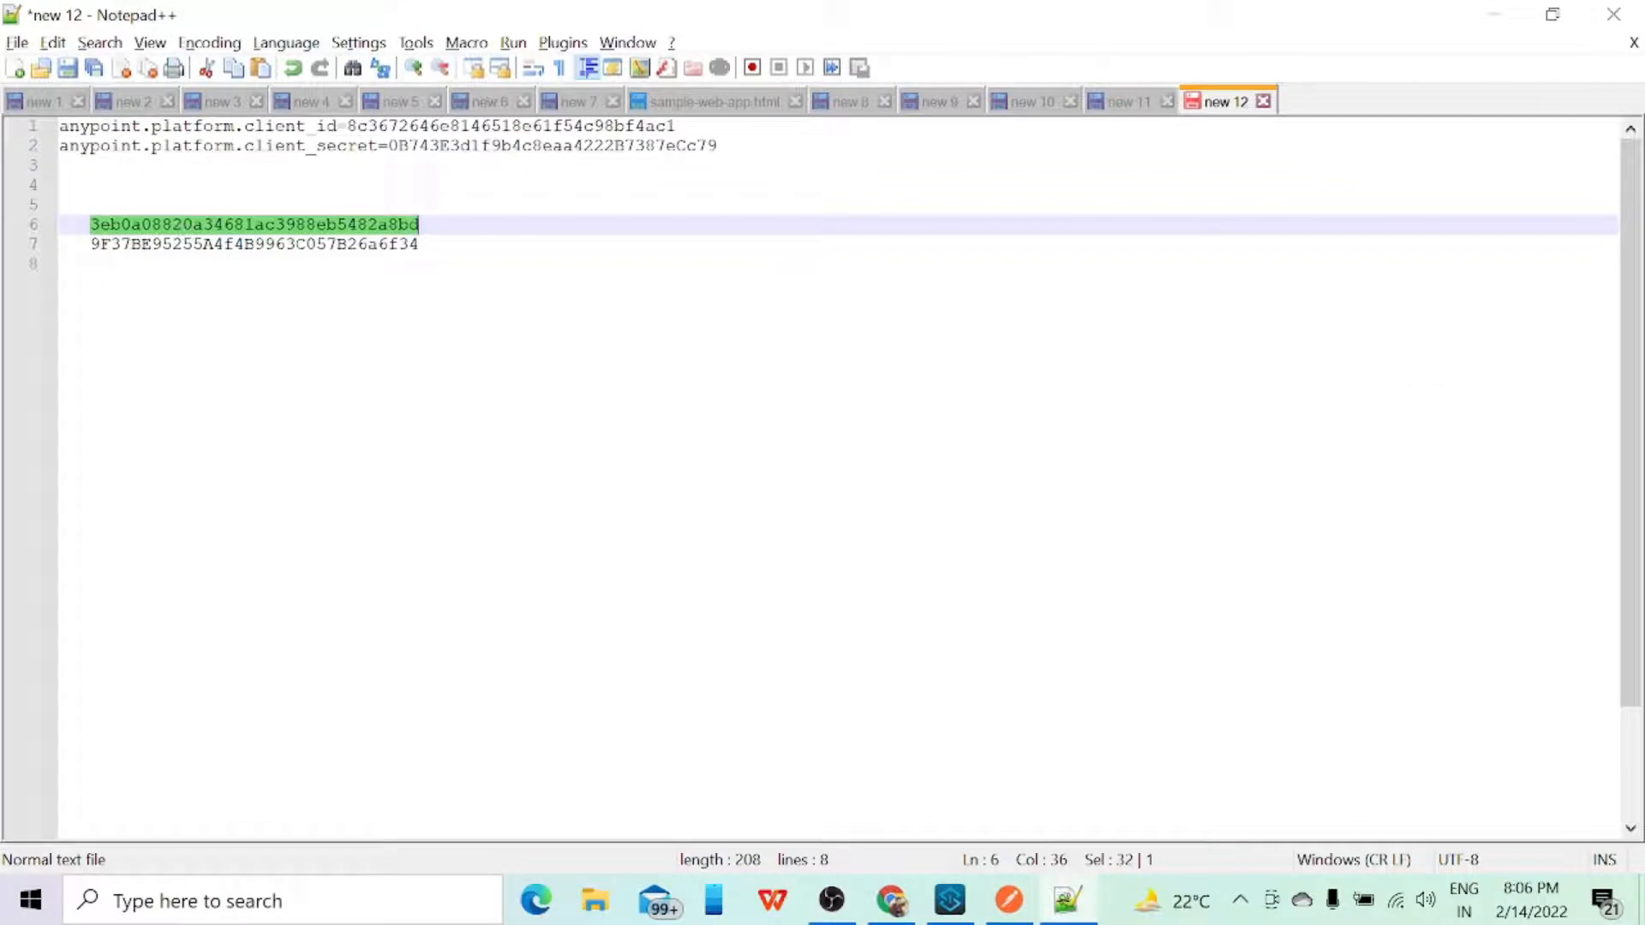
drag(91, 245, 419, 245)
key(ctrl+c)
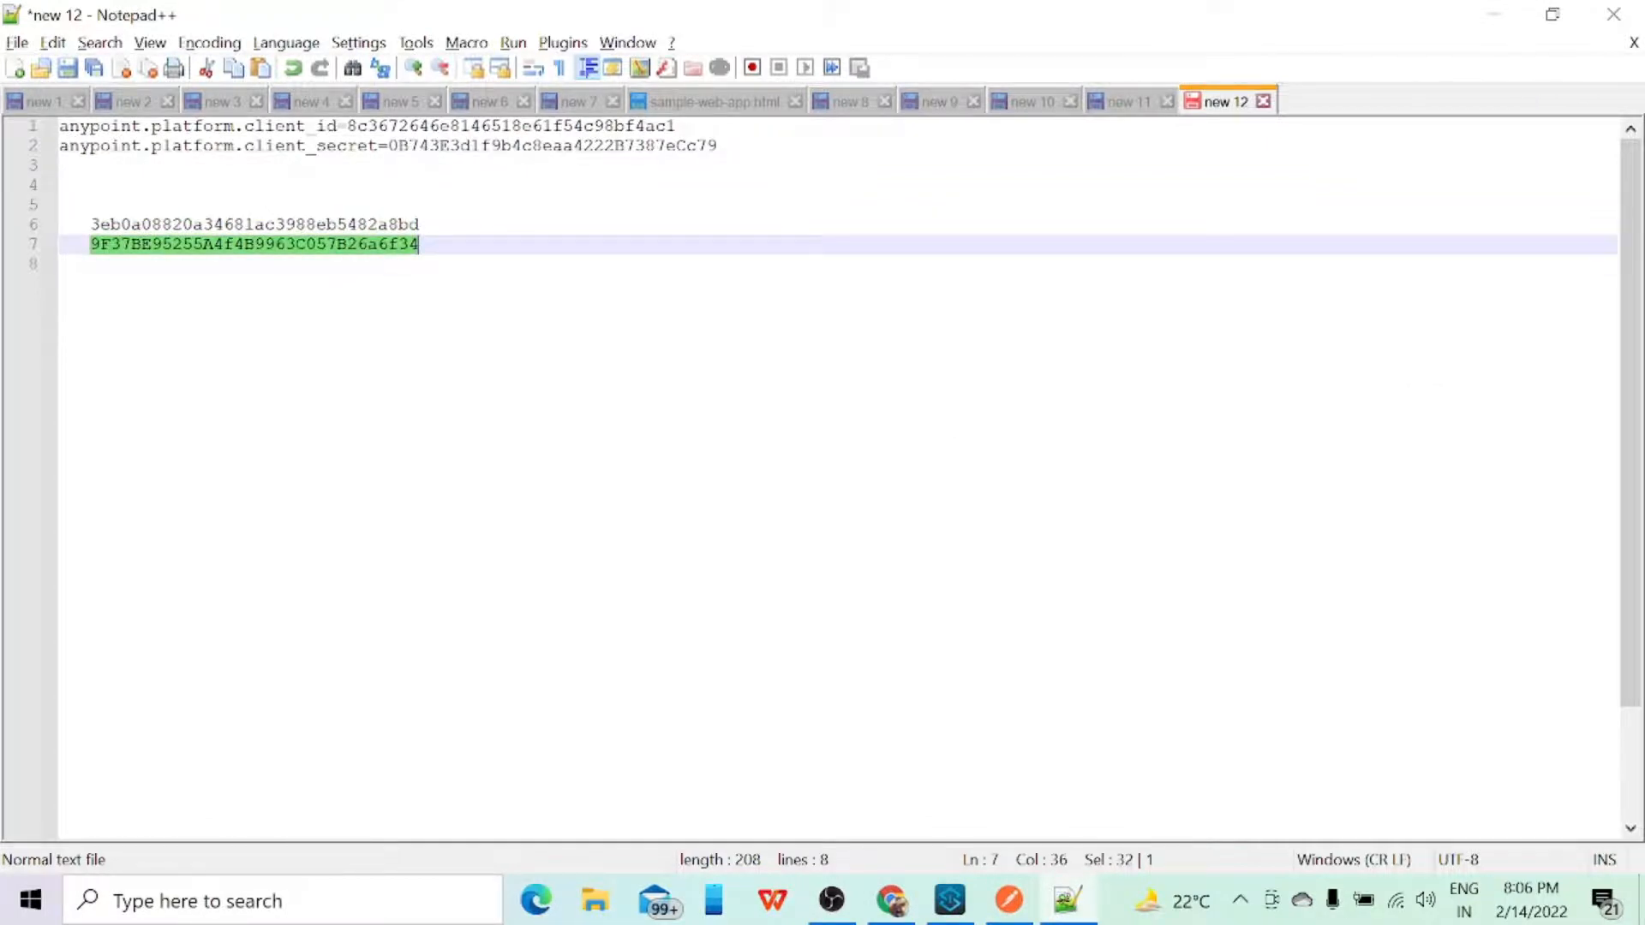
key(alt+Tab)
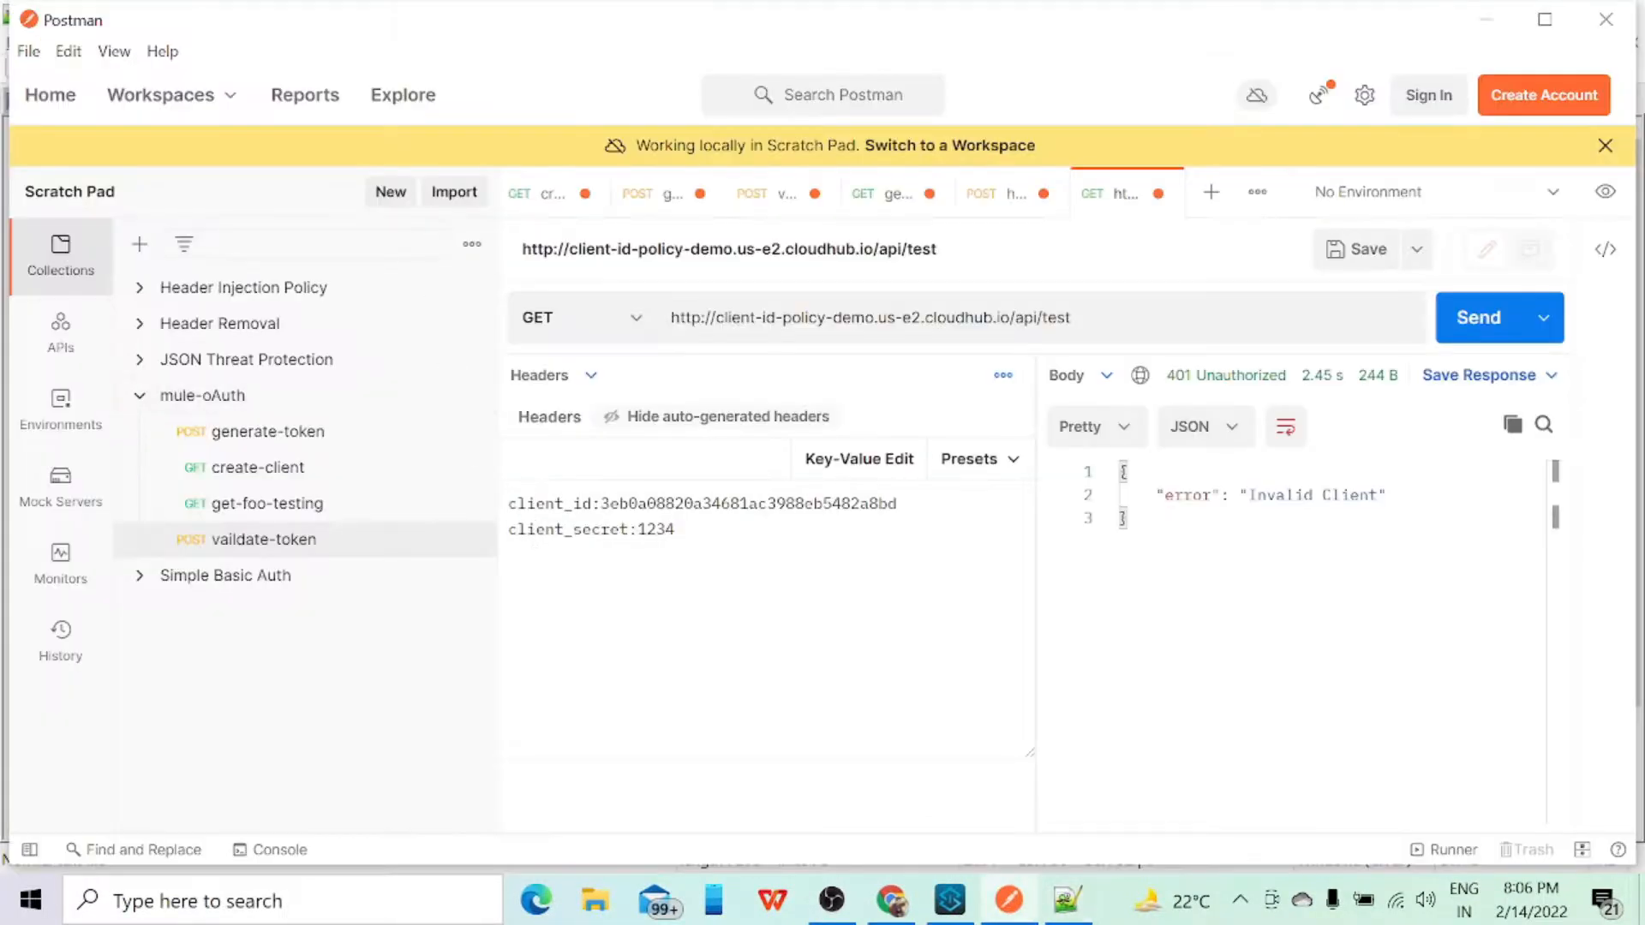
drag(638, 528, 675, 529)
key(ctrl+v)
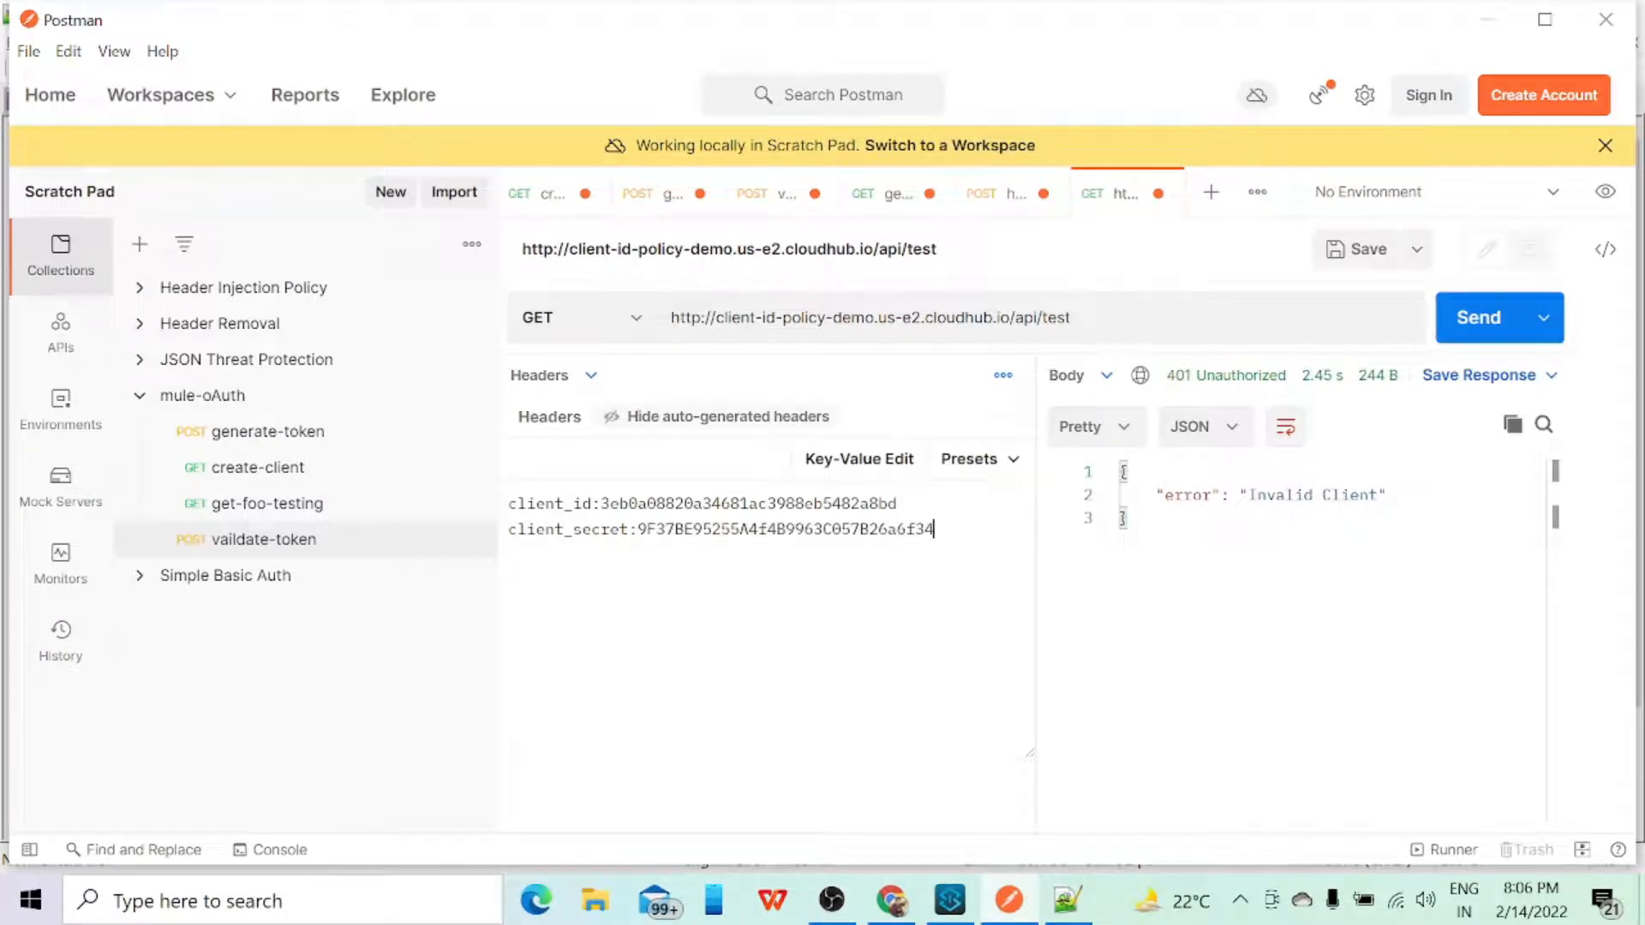
click(857, 459)
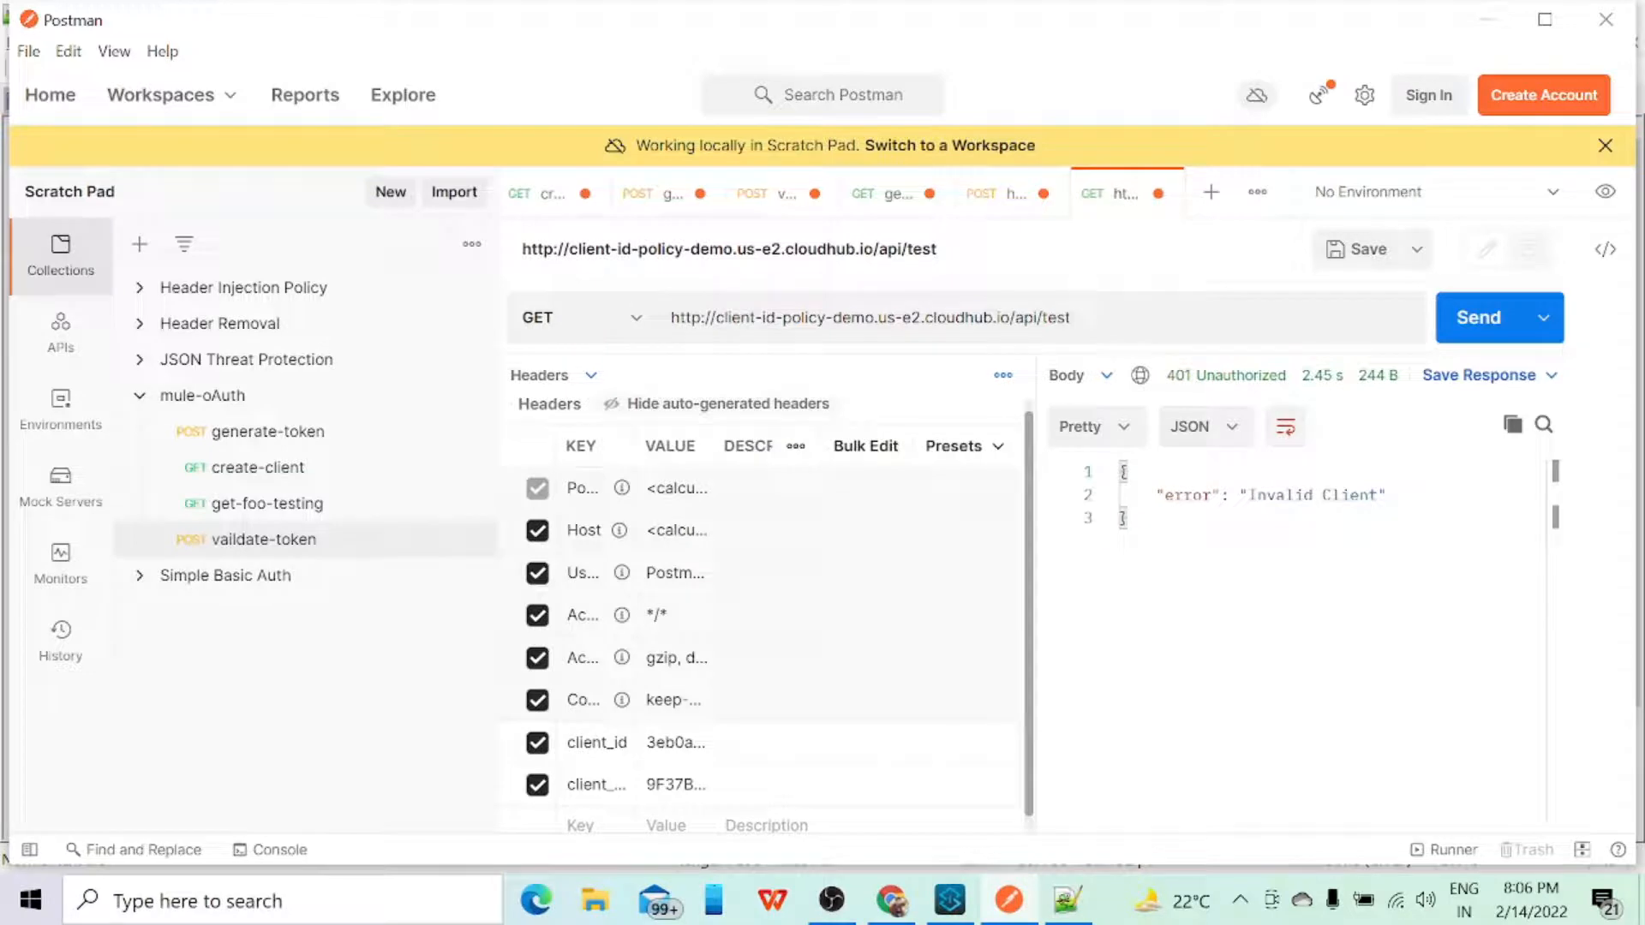
click(1467, 324)
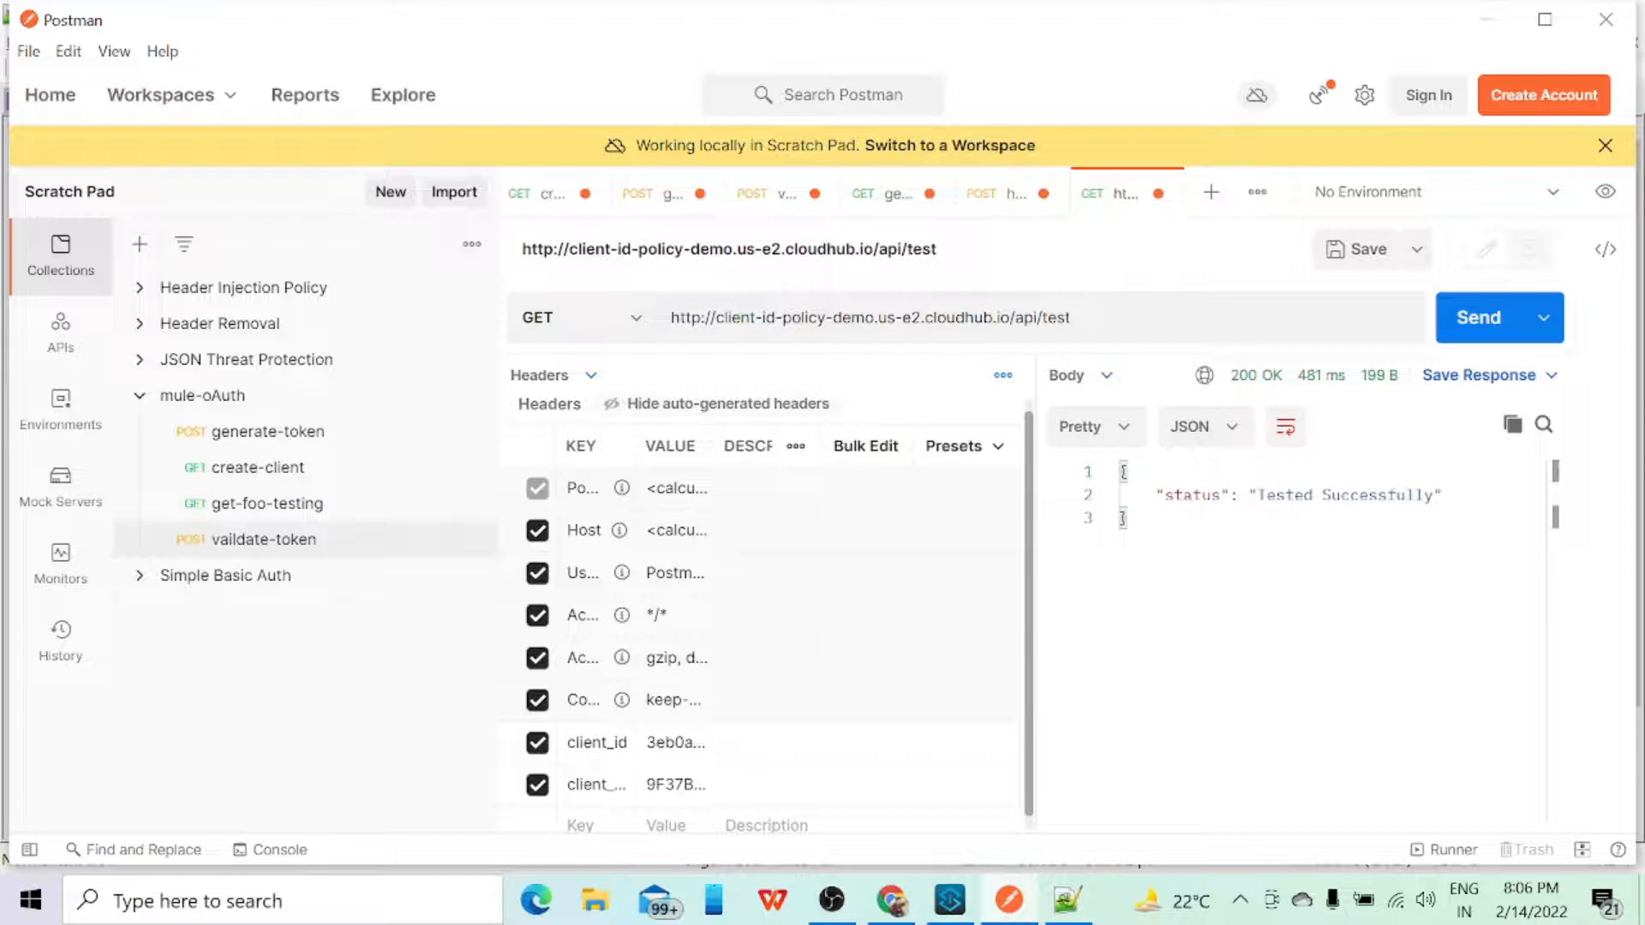
Step: Switch to Runtime Manager in Chrome and check the client-id-policy-demo logs for the GET request
click(894, 901)
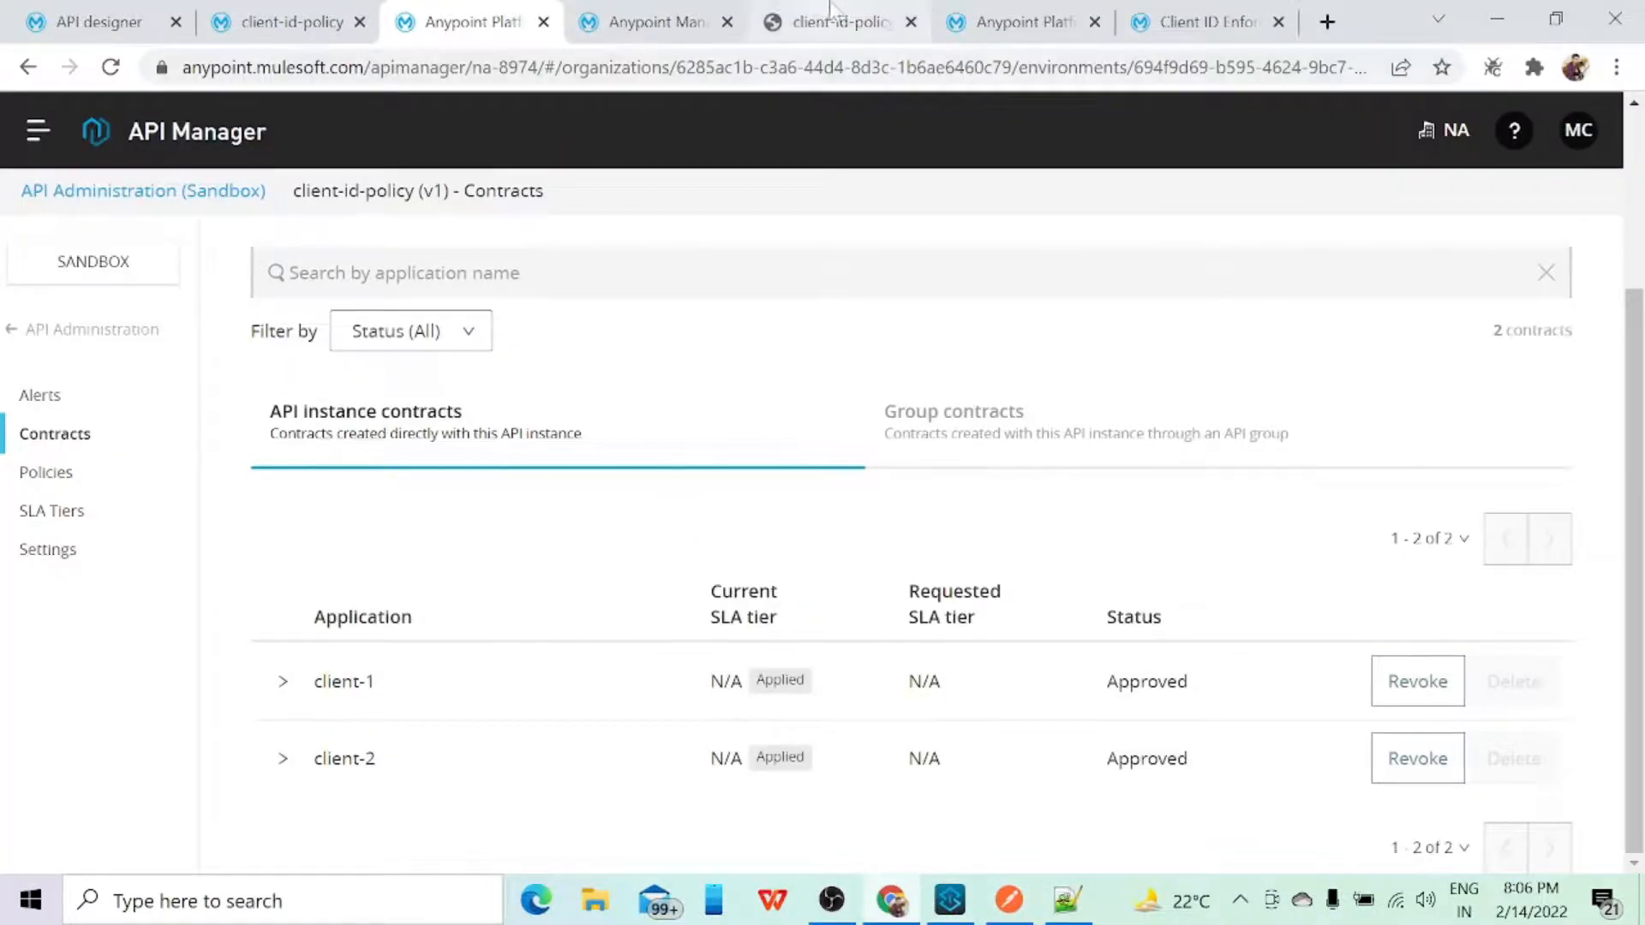
click(708, 24)
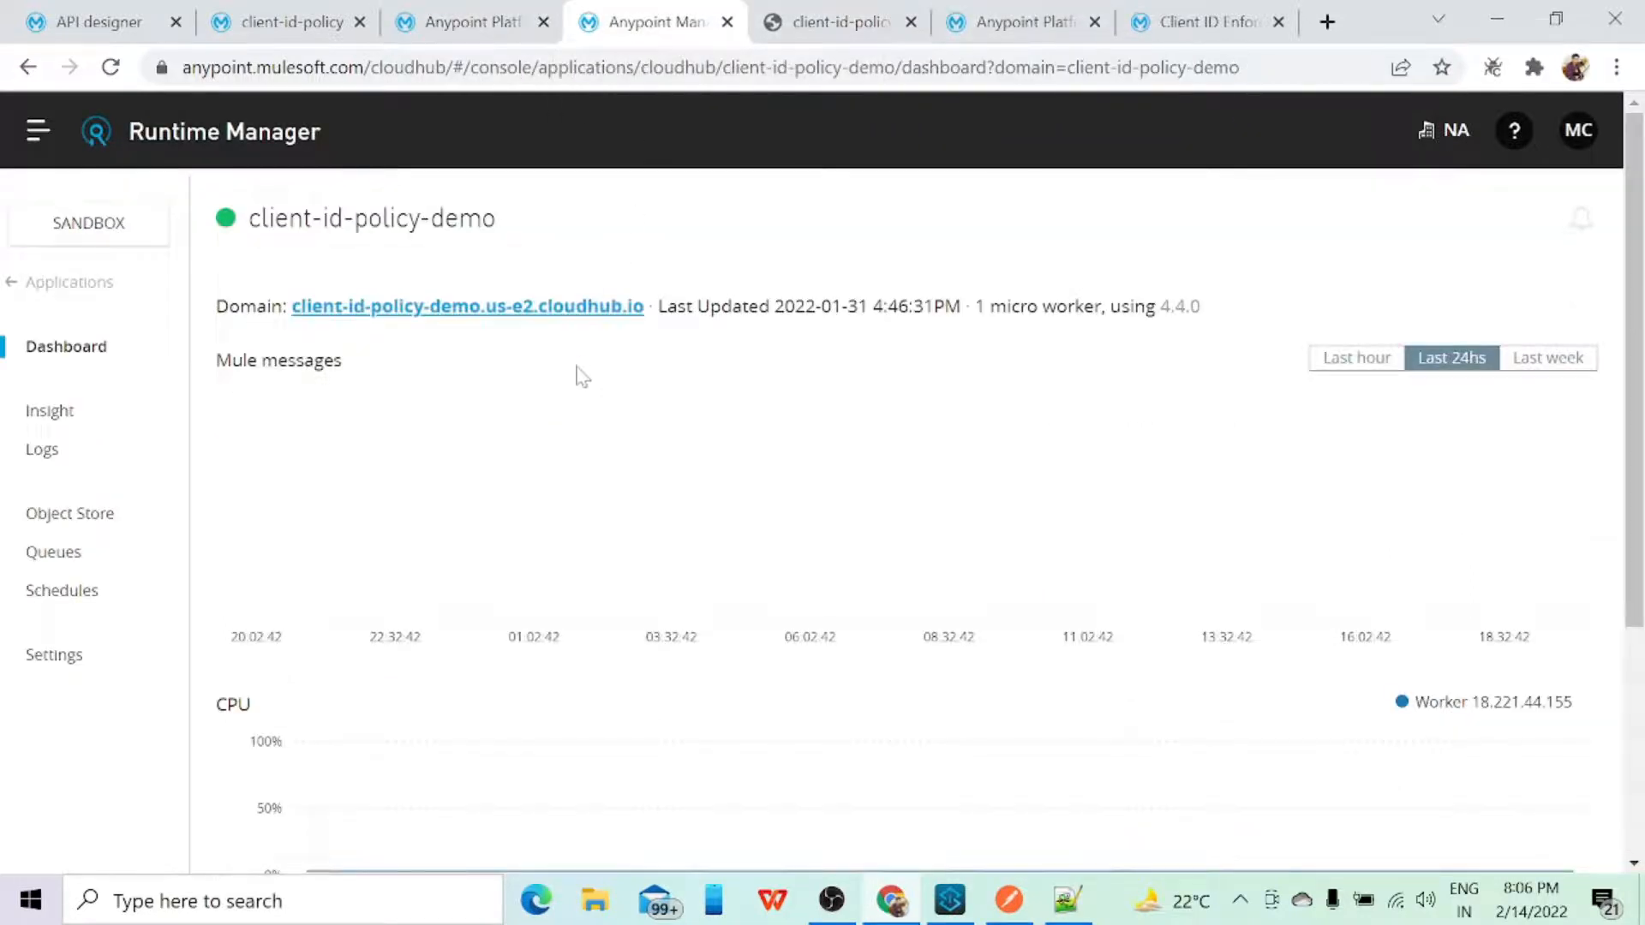
click(31, 459)
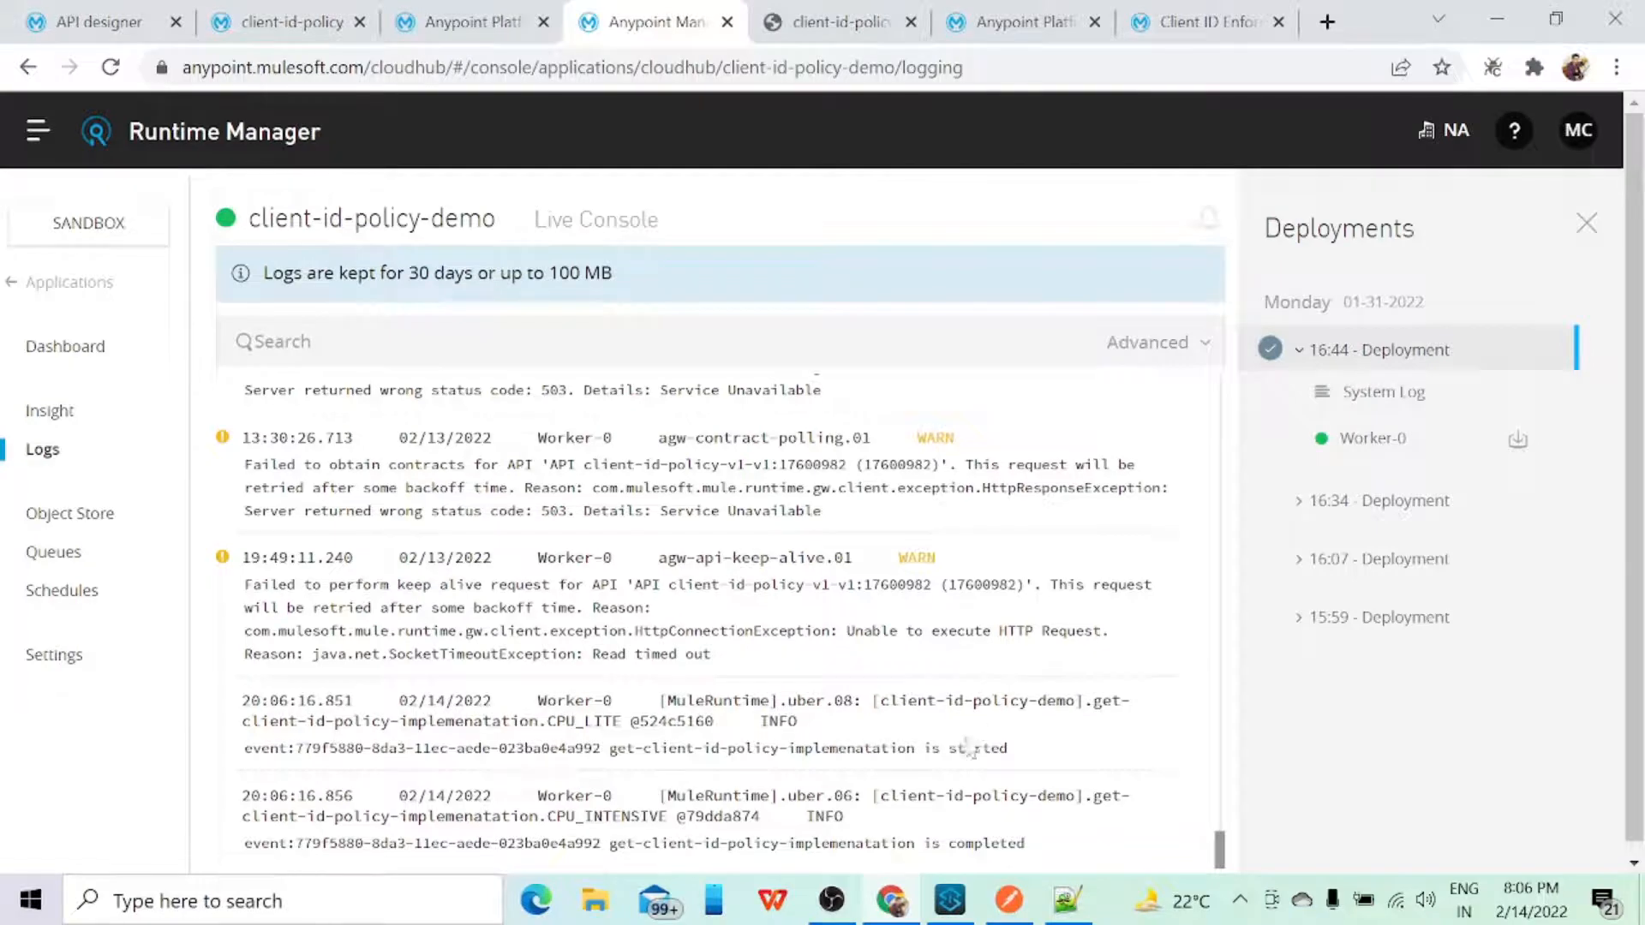
Step: In Anypoint Studio, examine the loggers and response transforms of the GET and POST flows in the client-id-policy implementation file
click(949, 900)
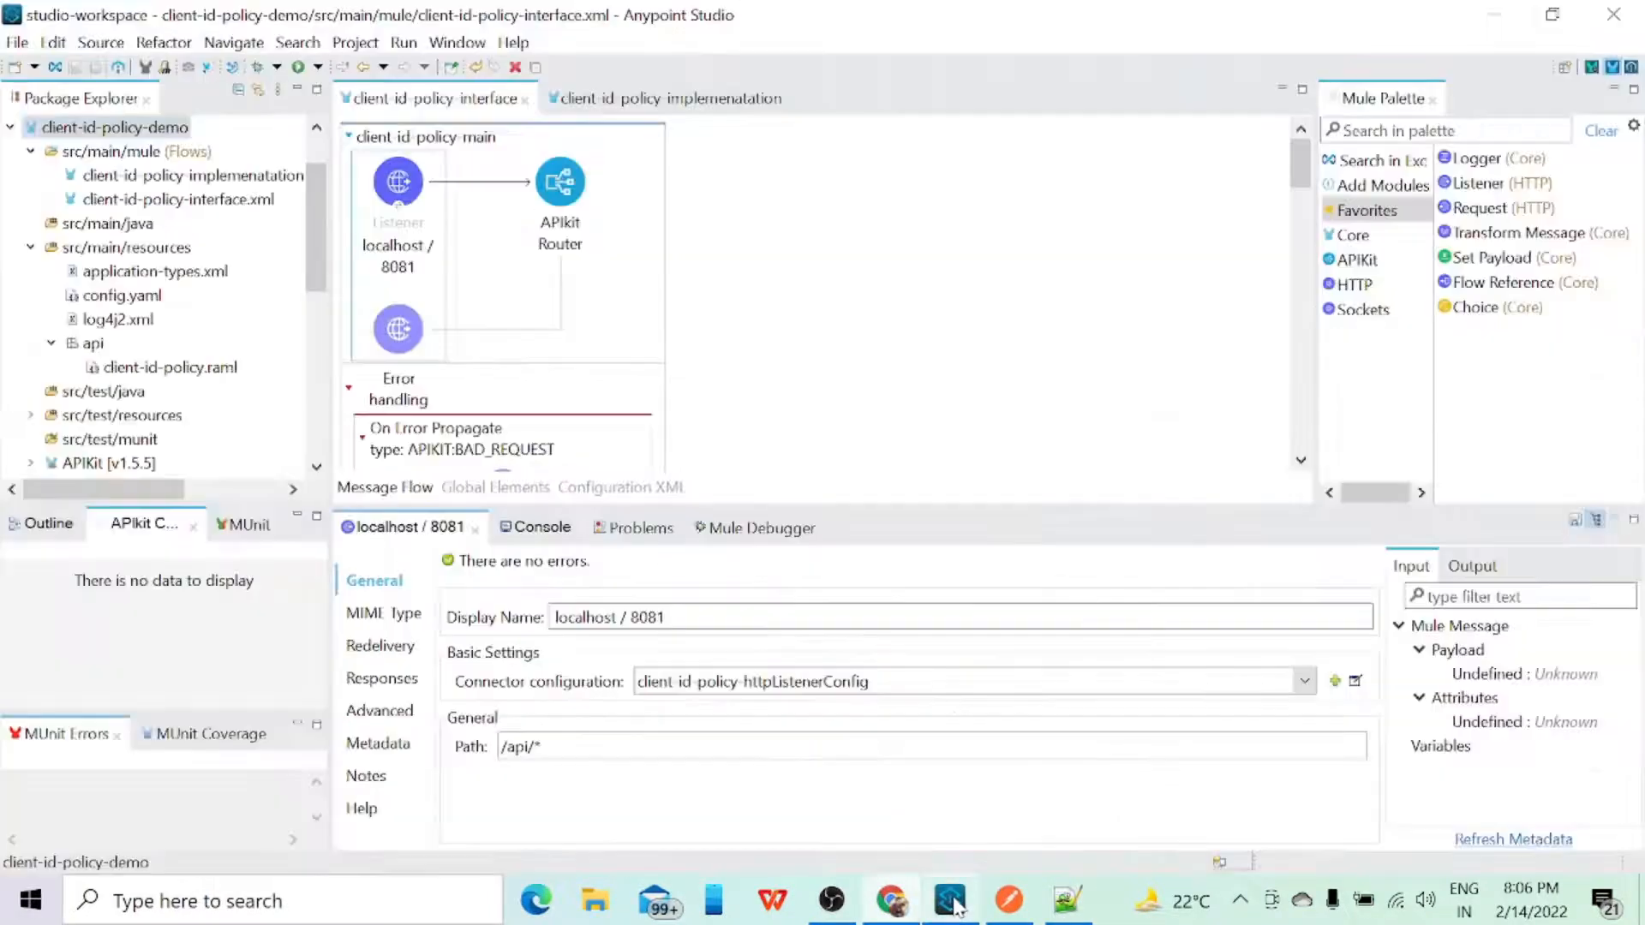
click(667, 100)
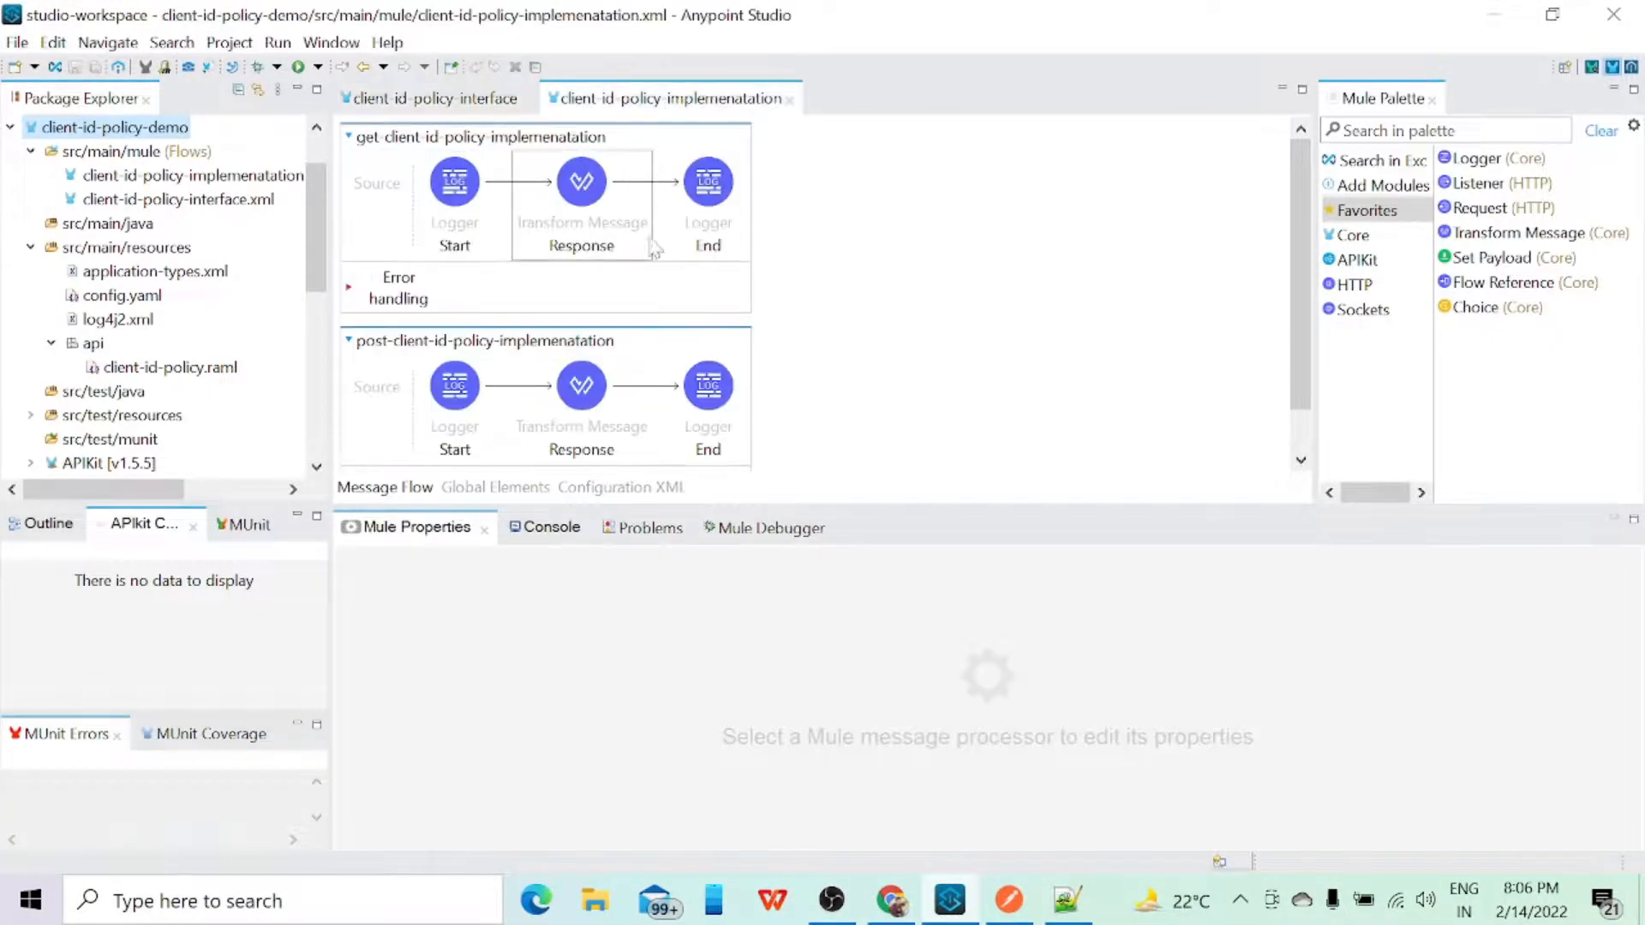
click(467, 236)
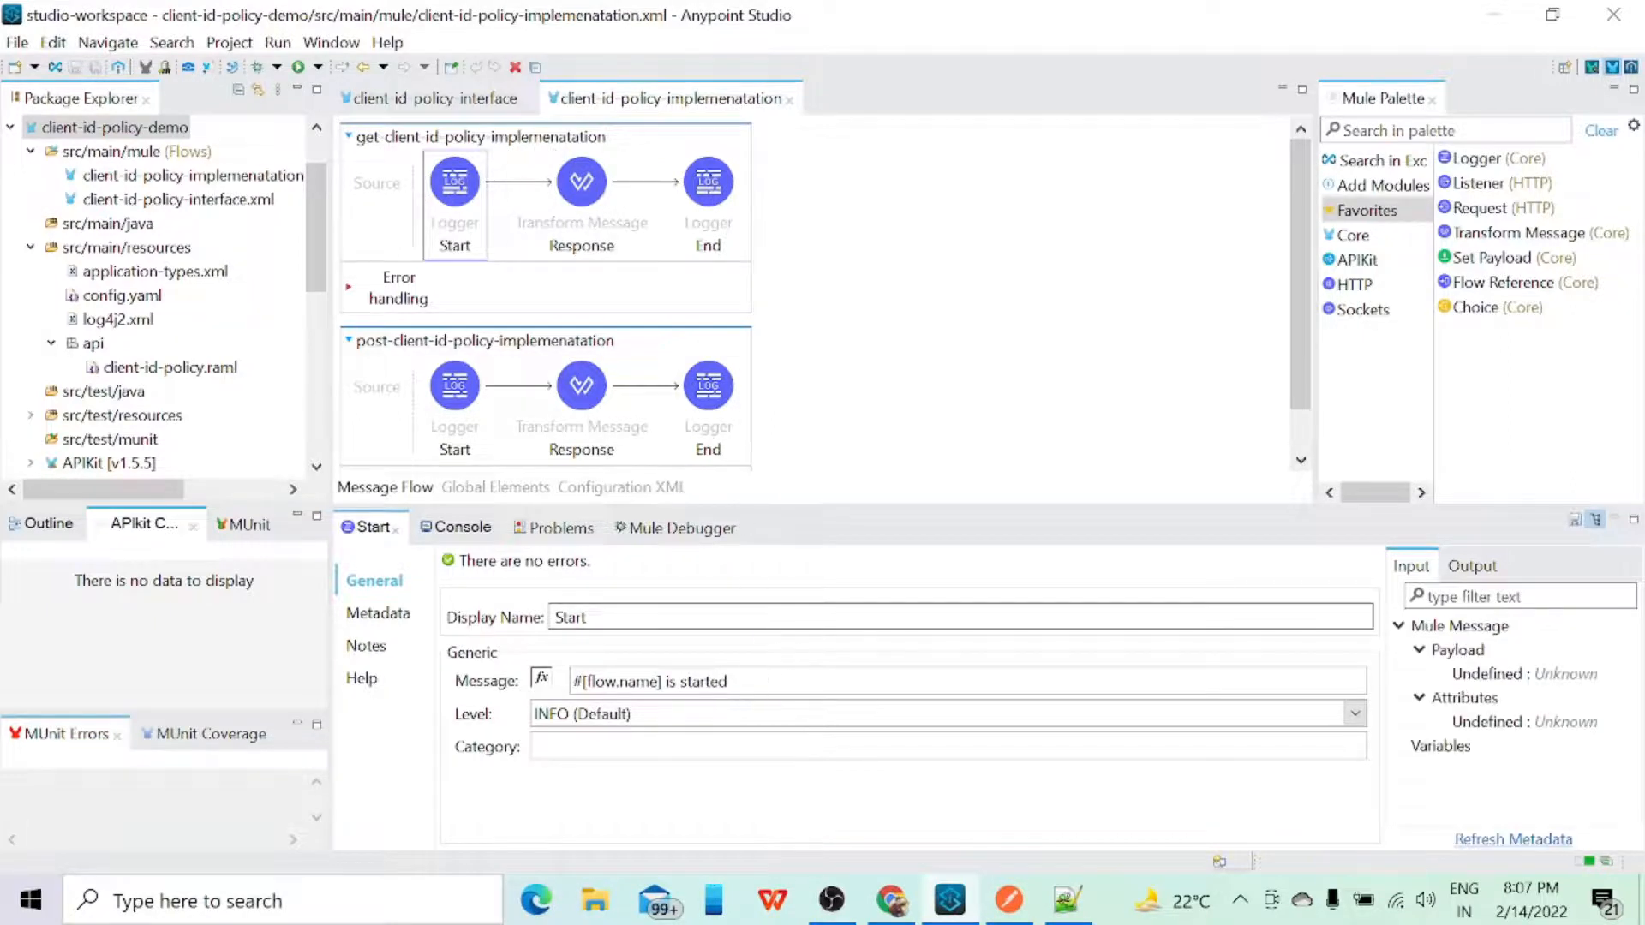
click(708, 182)
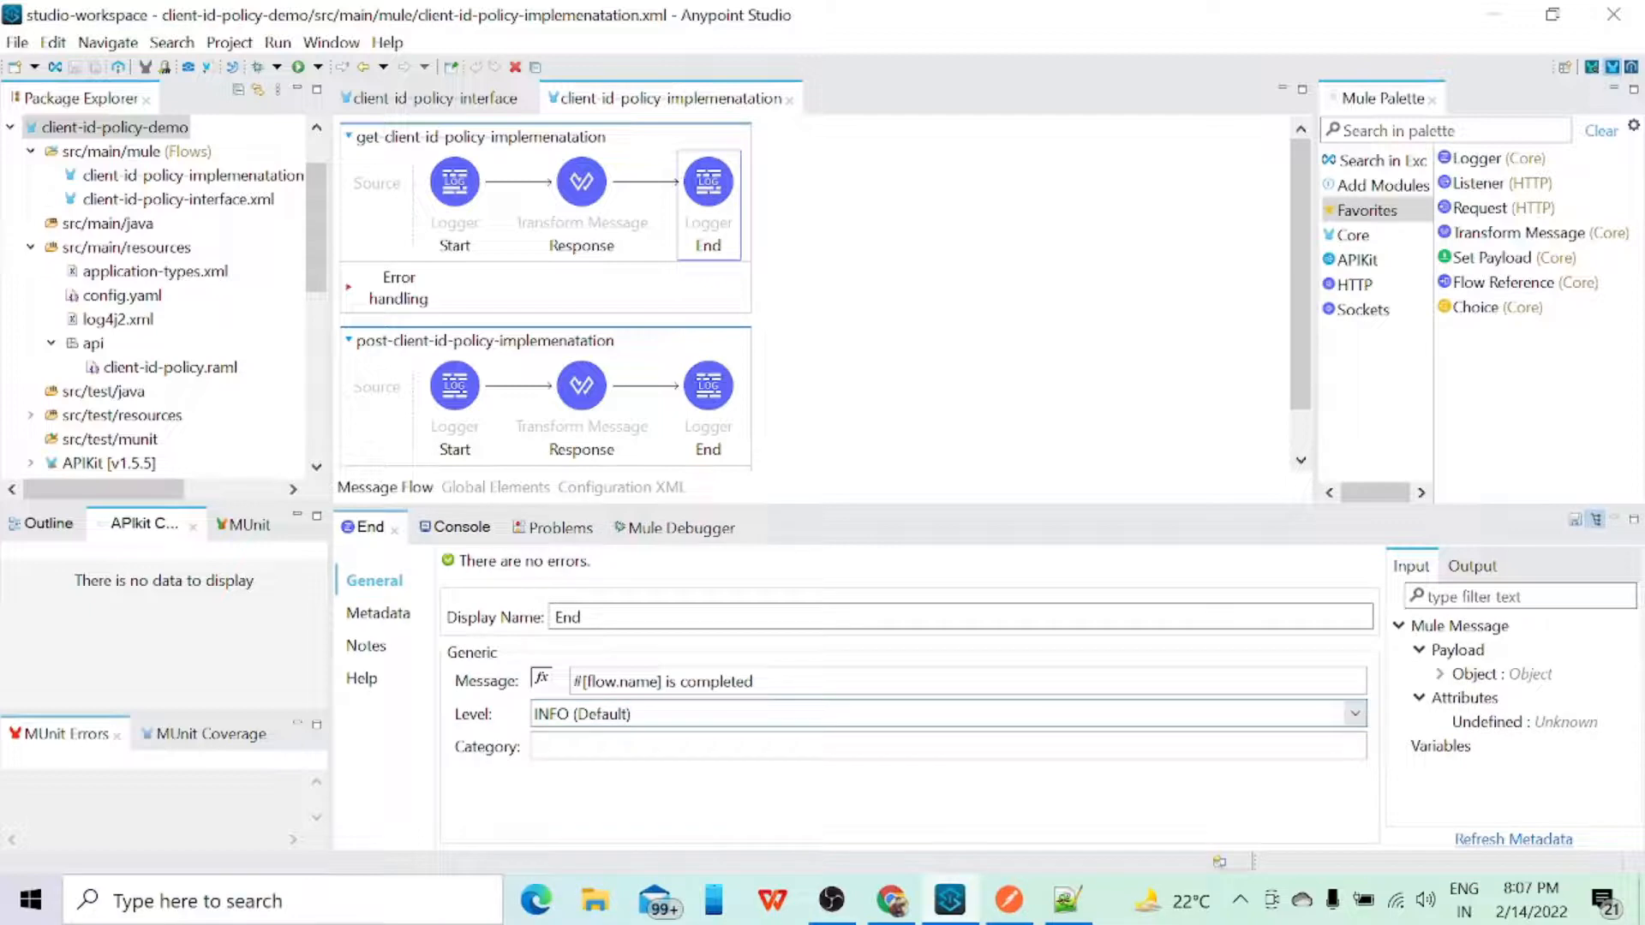
click(582, 181)
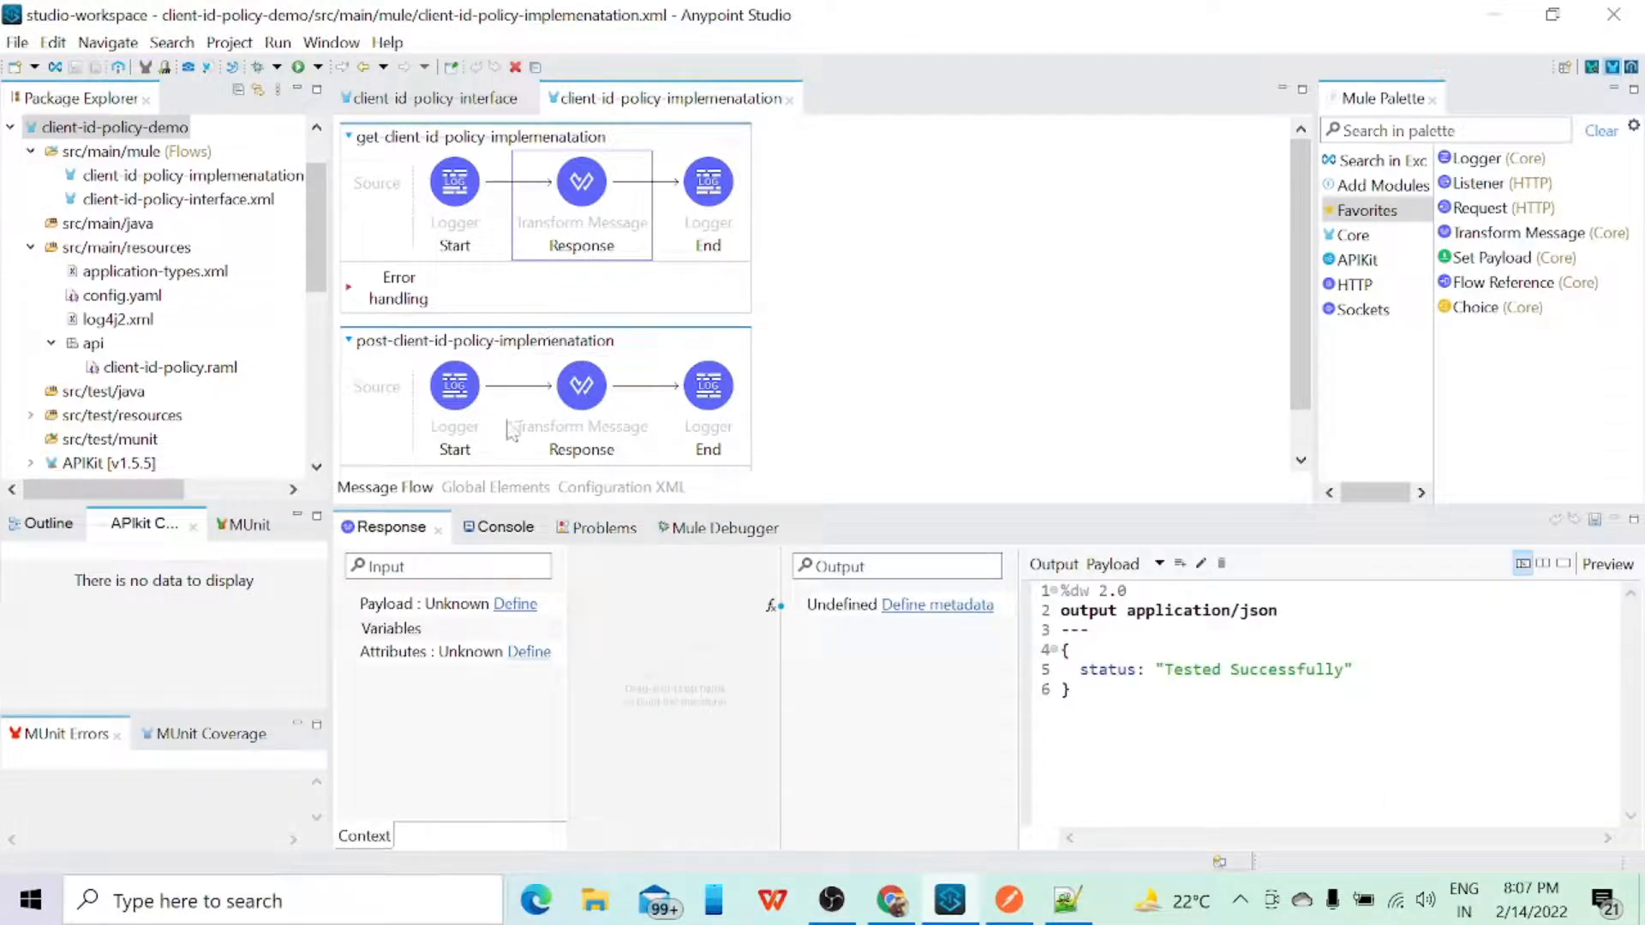
click(578, 409)
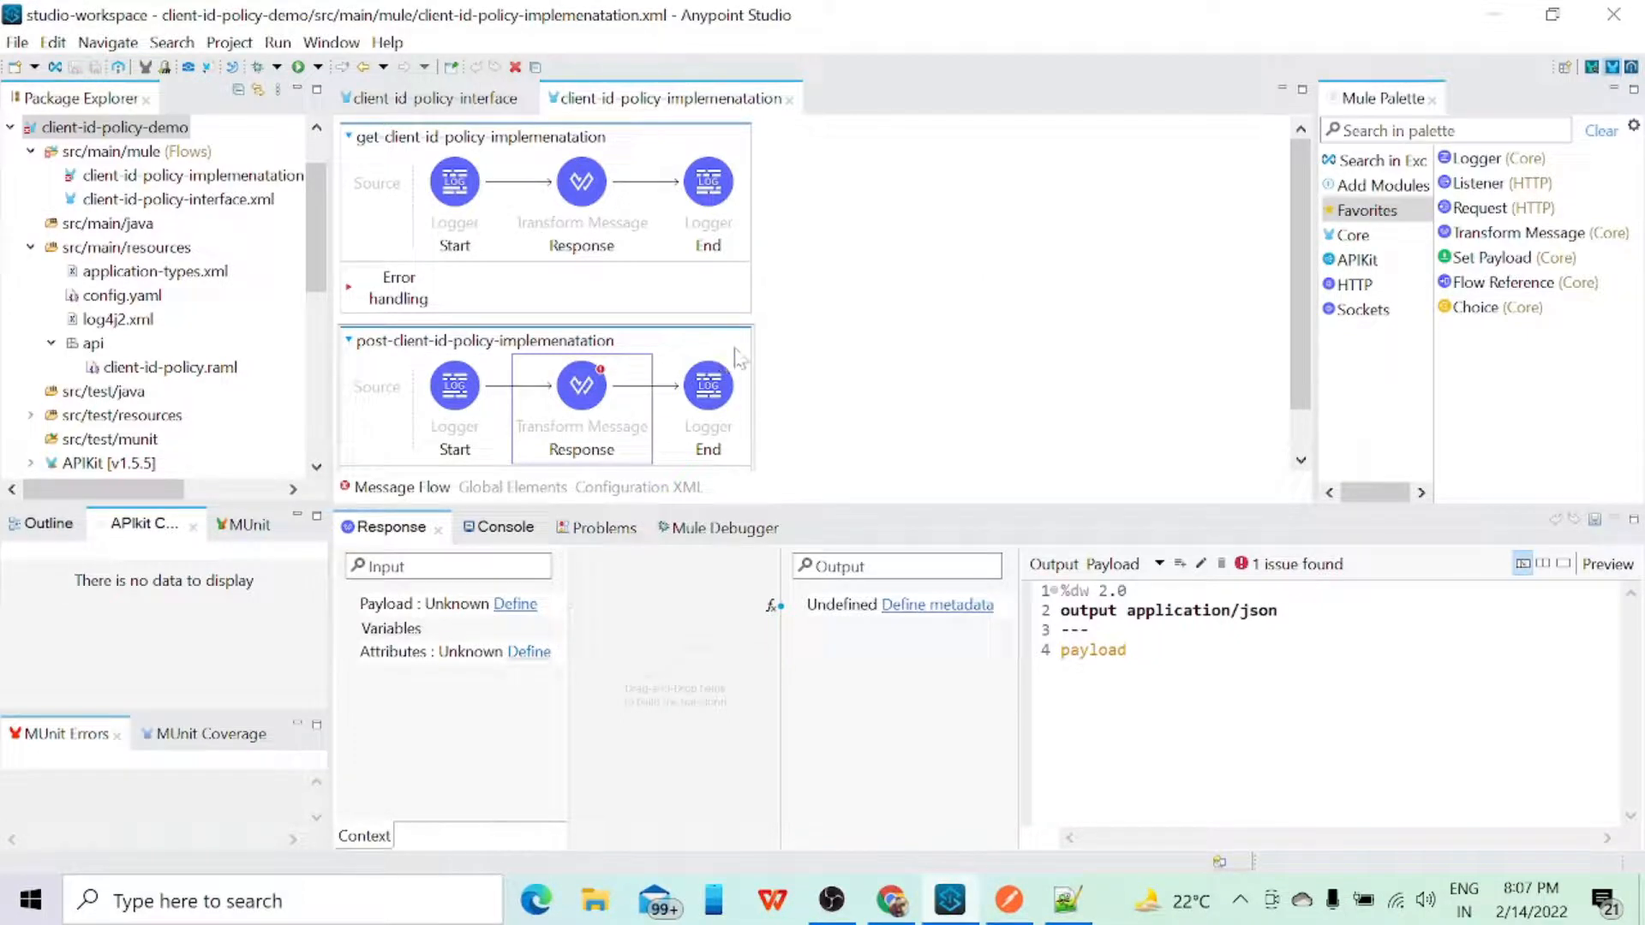
click(460, 390)
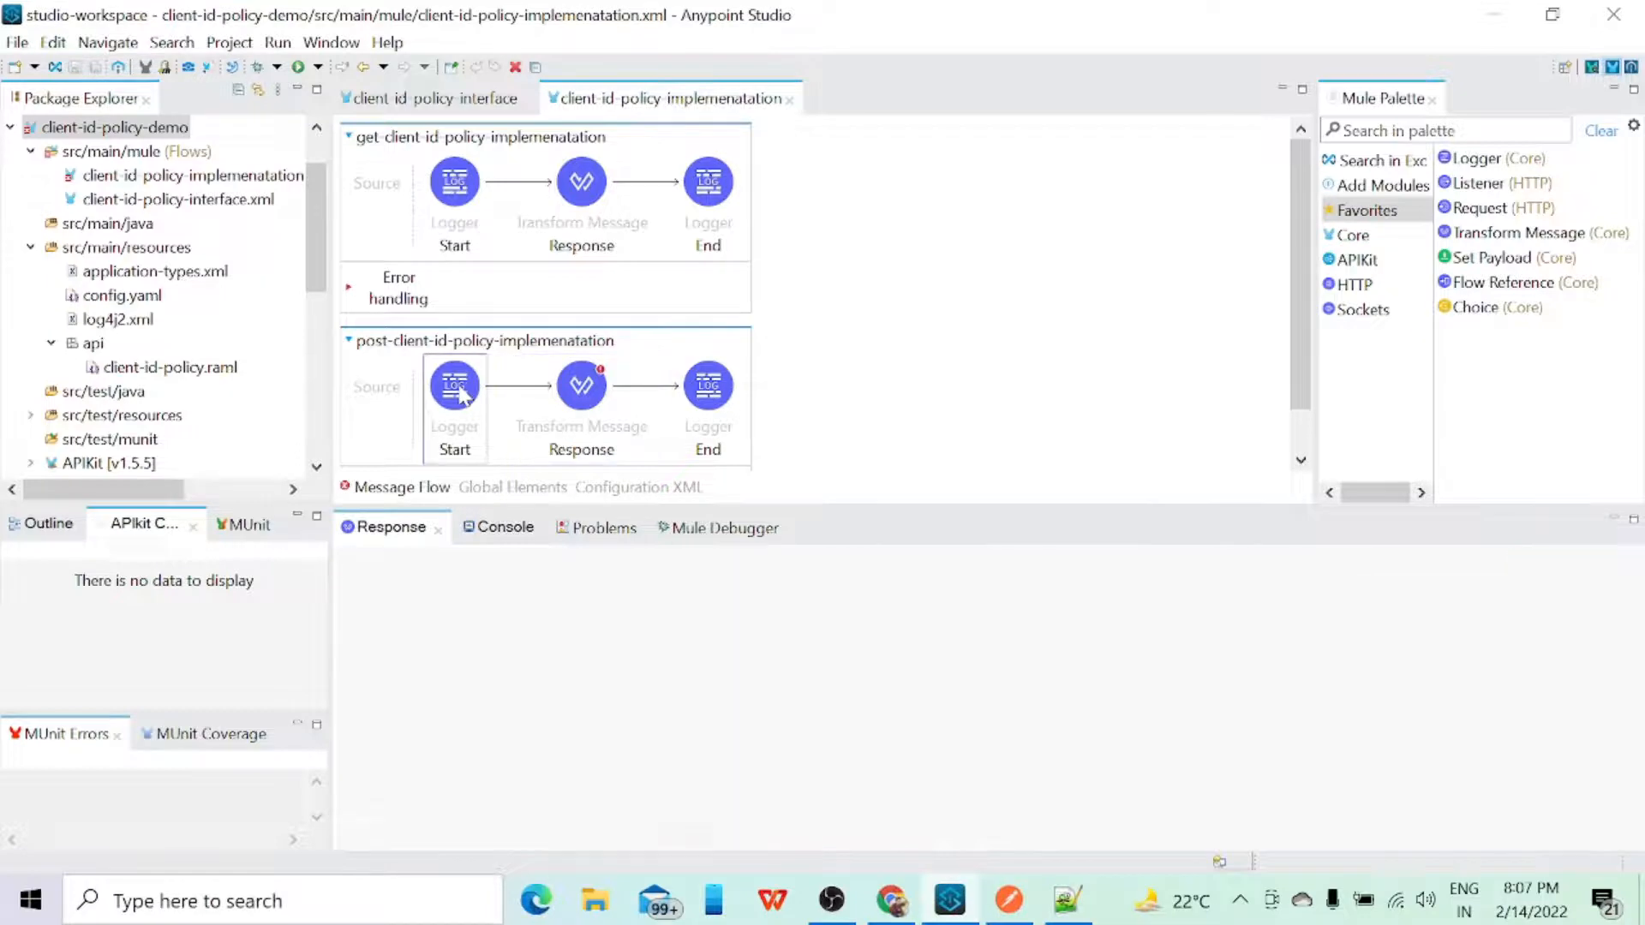
Step: In Postman, change the request method to POST and set its body format to raw JSON
click(1009, 900)
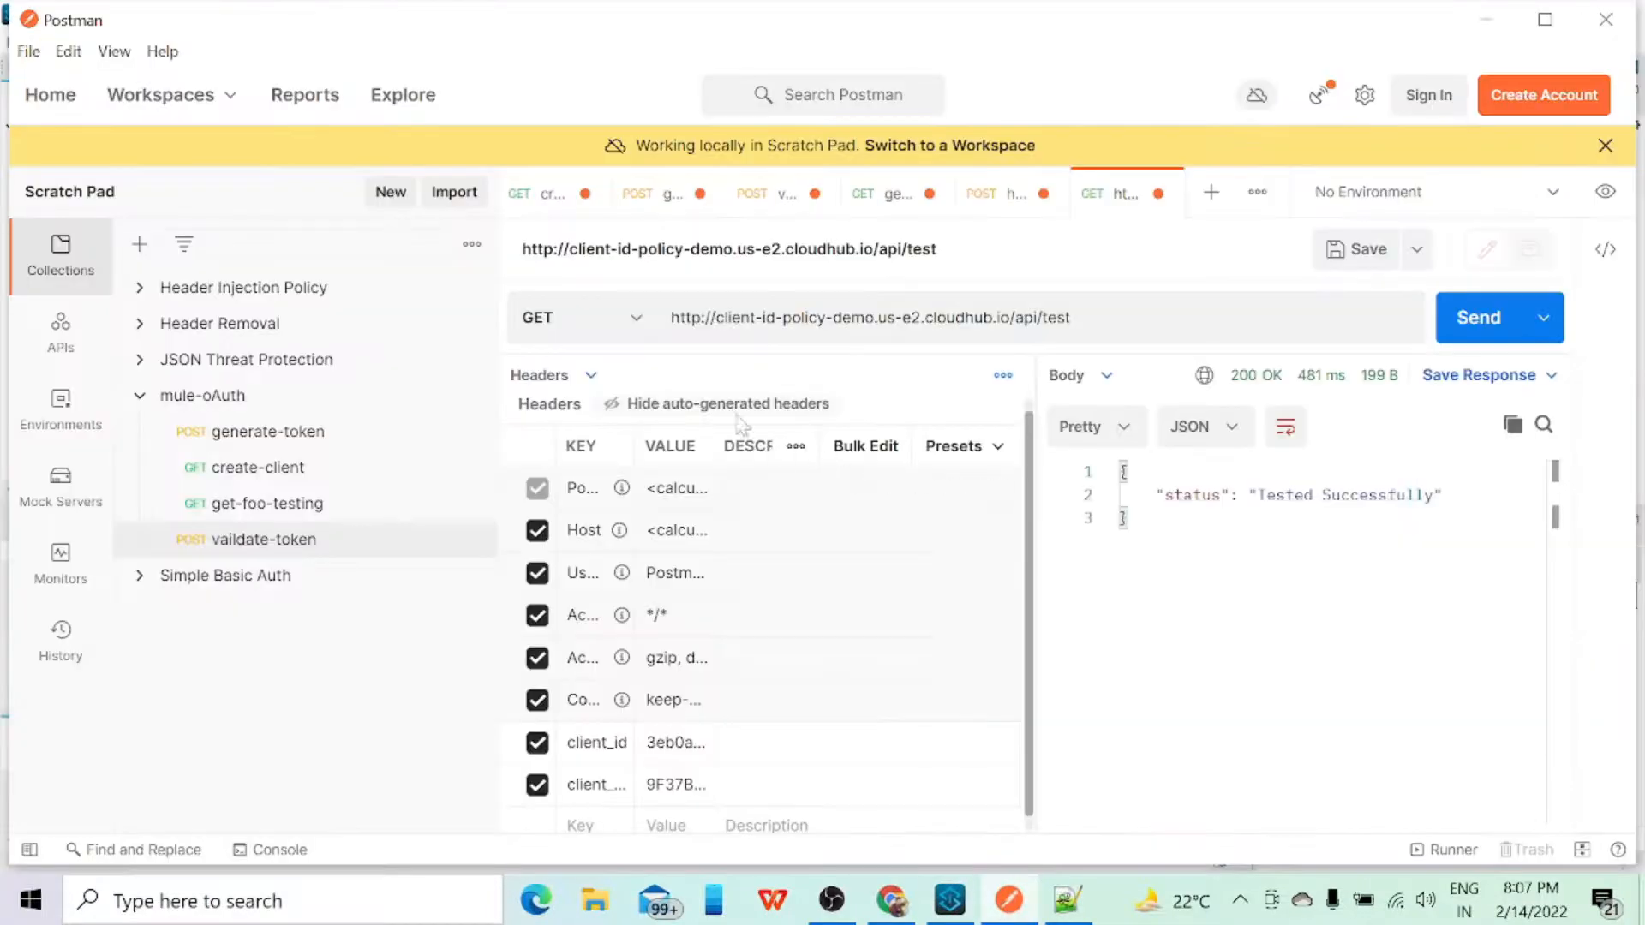
click(638, 334)
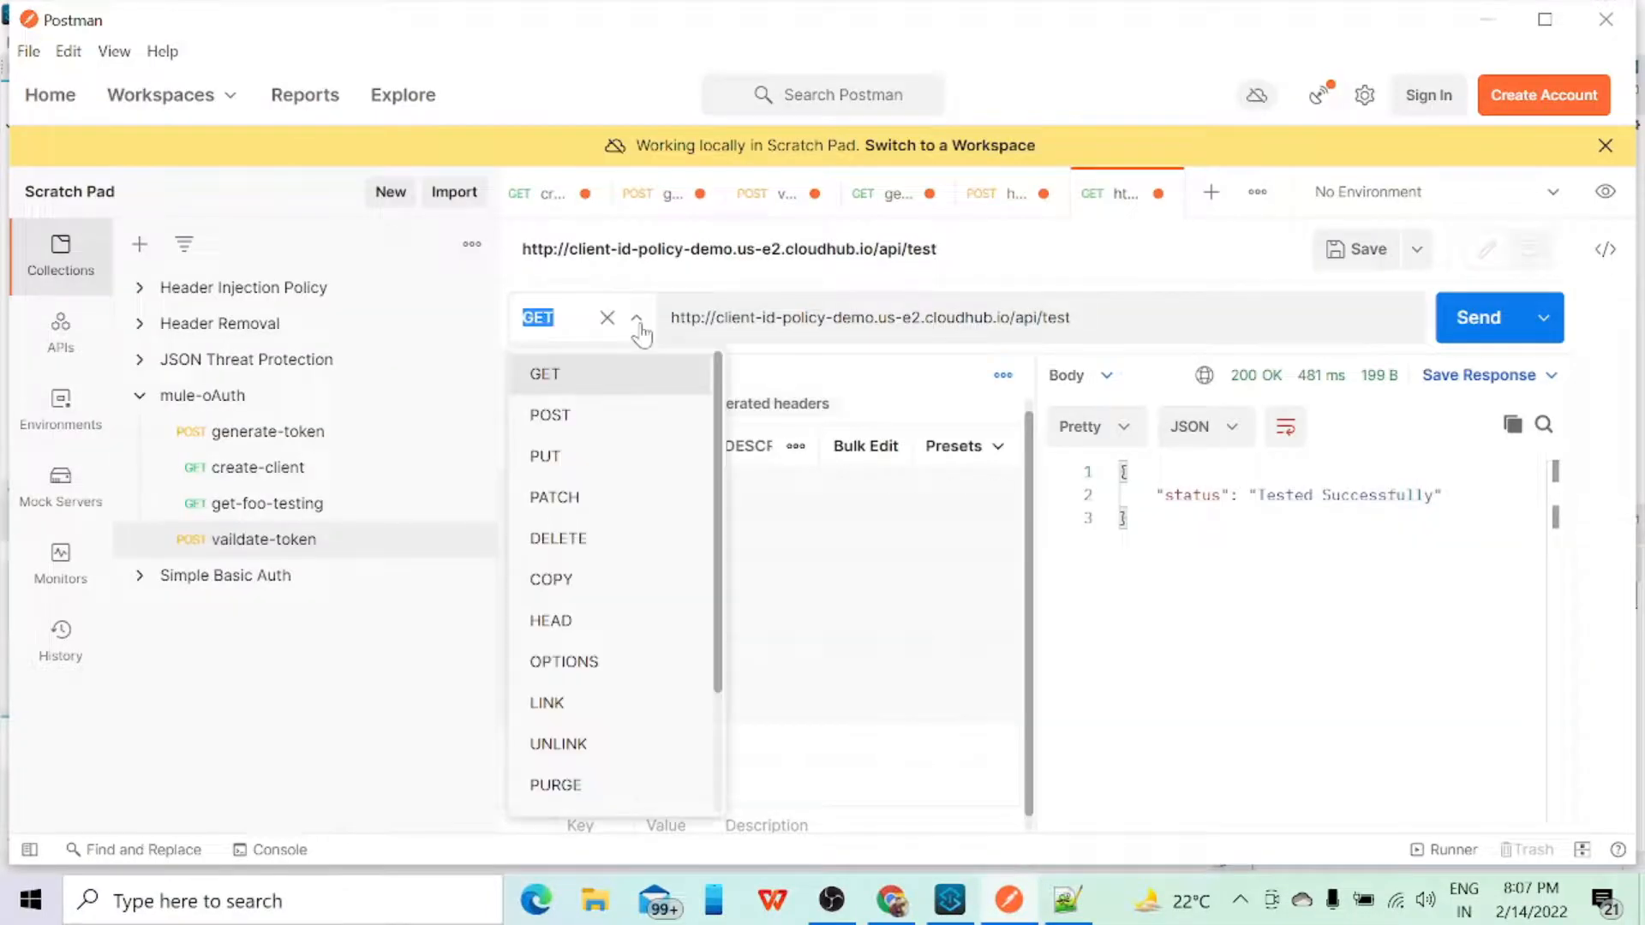
click(563, 420)
scroll(570, 403, down, 2)
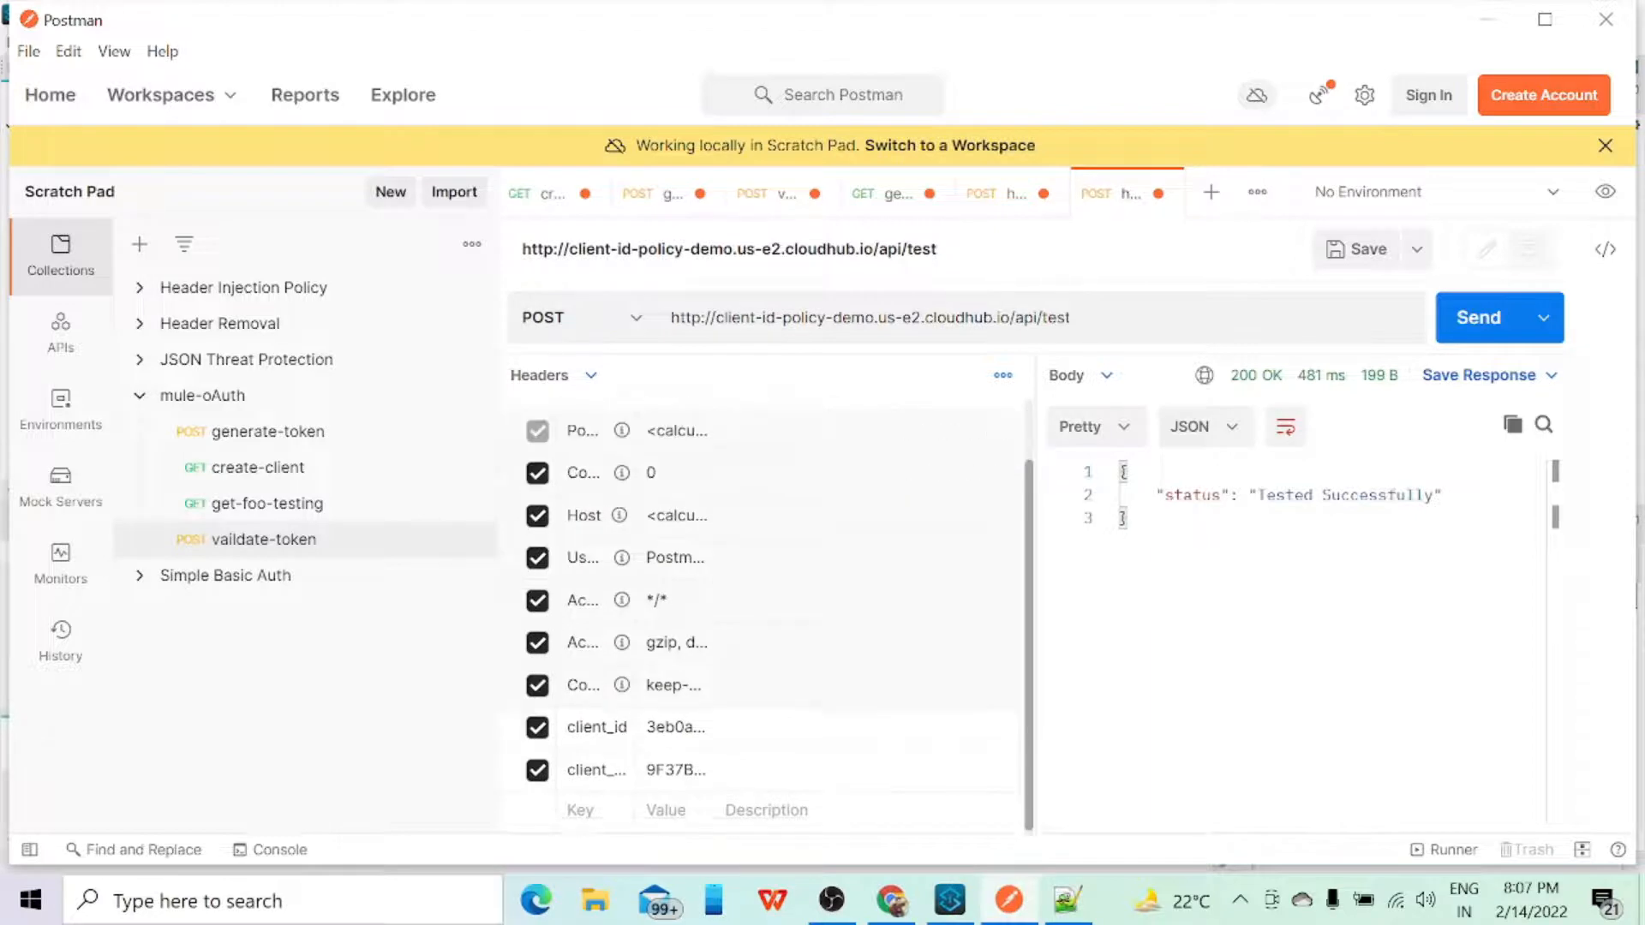
click(590, 375)
click(555, 553)
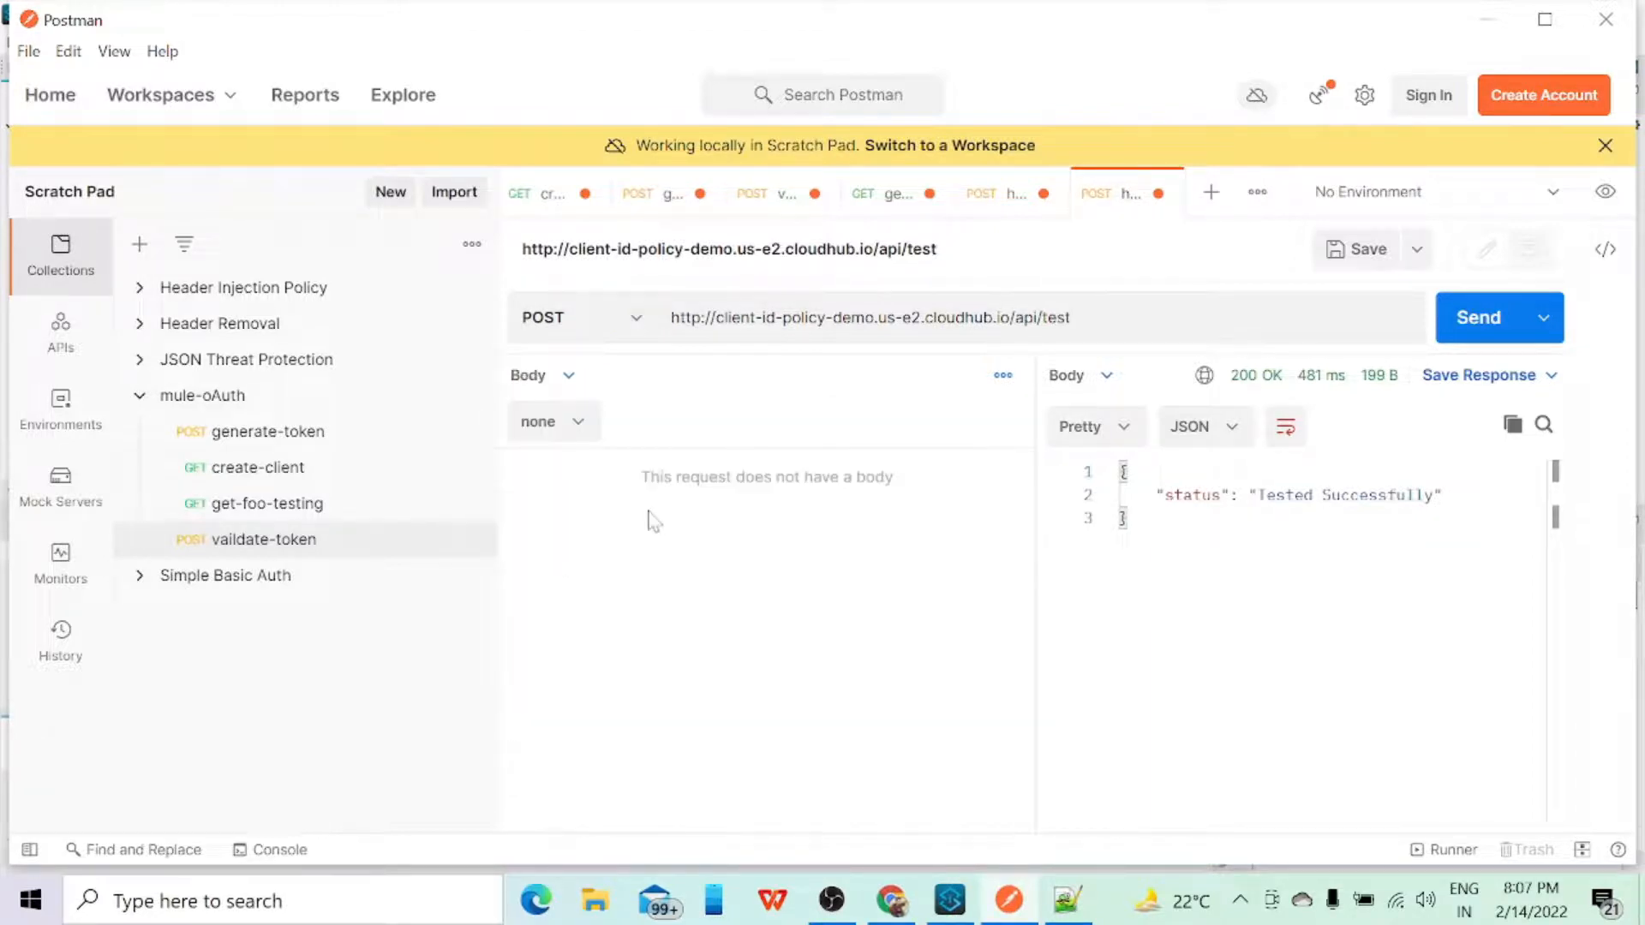
click(577, 420)
click(566, 598)
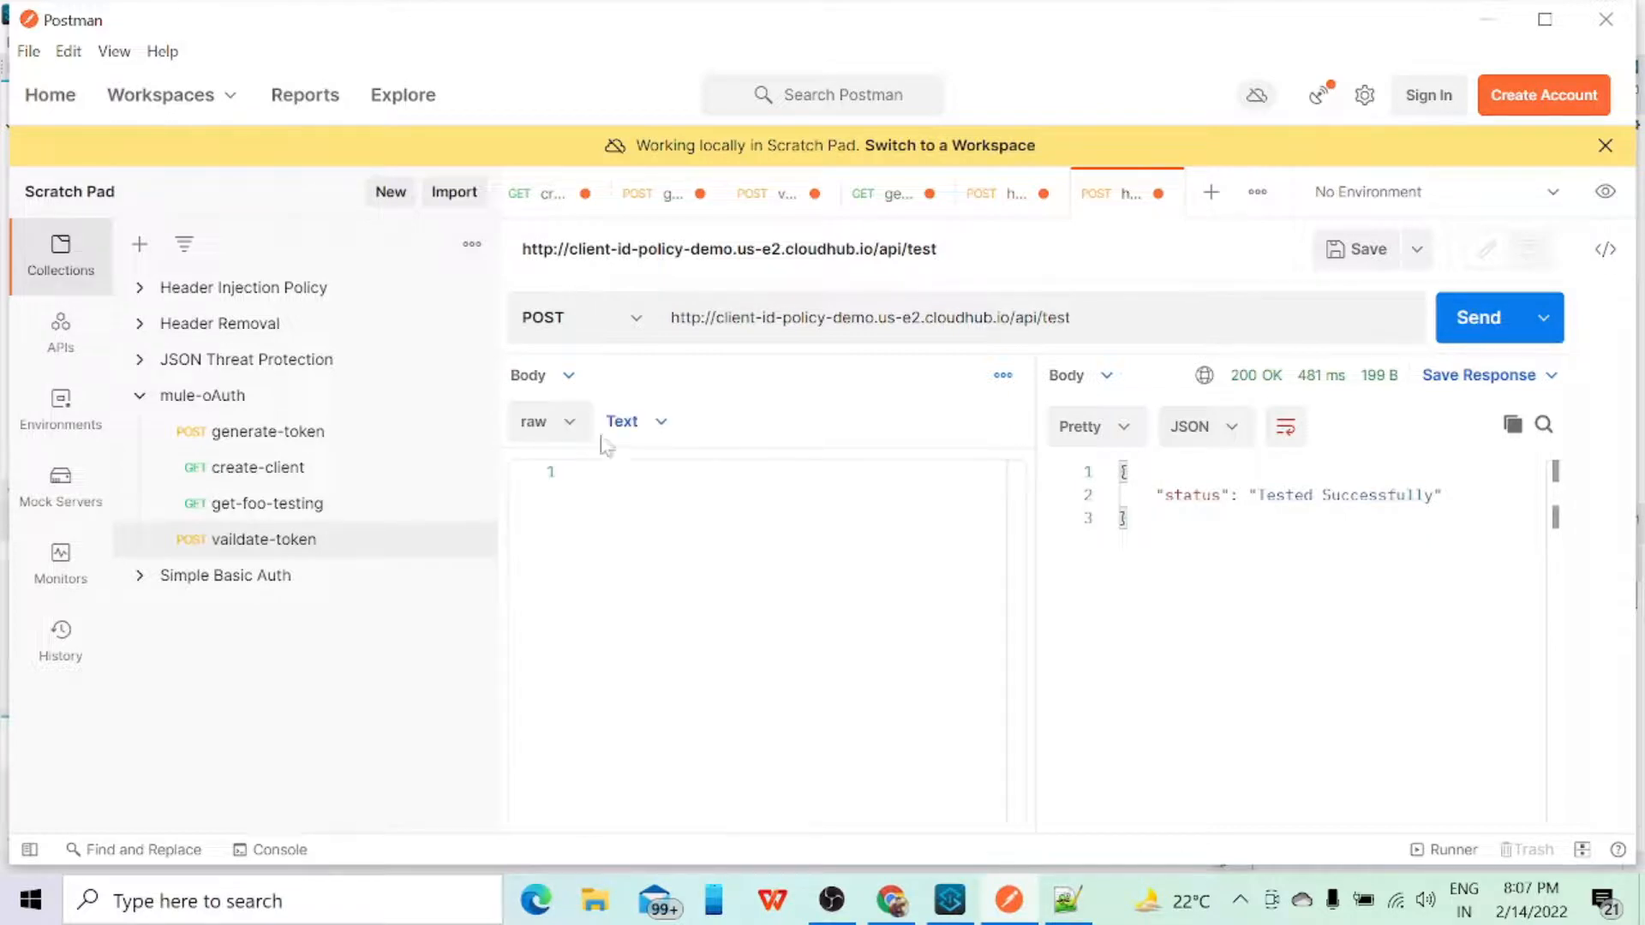
click(634, 421)
click(645, 552)
Step: Enter a JSON body with a "name" key holding a sample first name and send the POST request
text({)
key(Return)
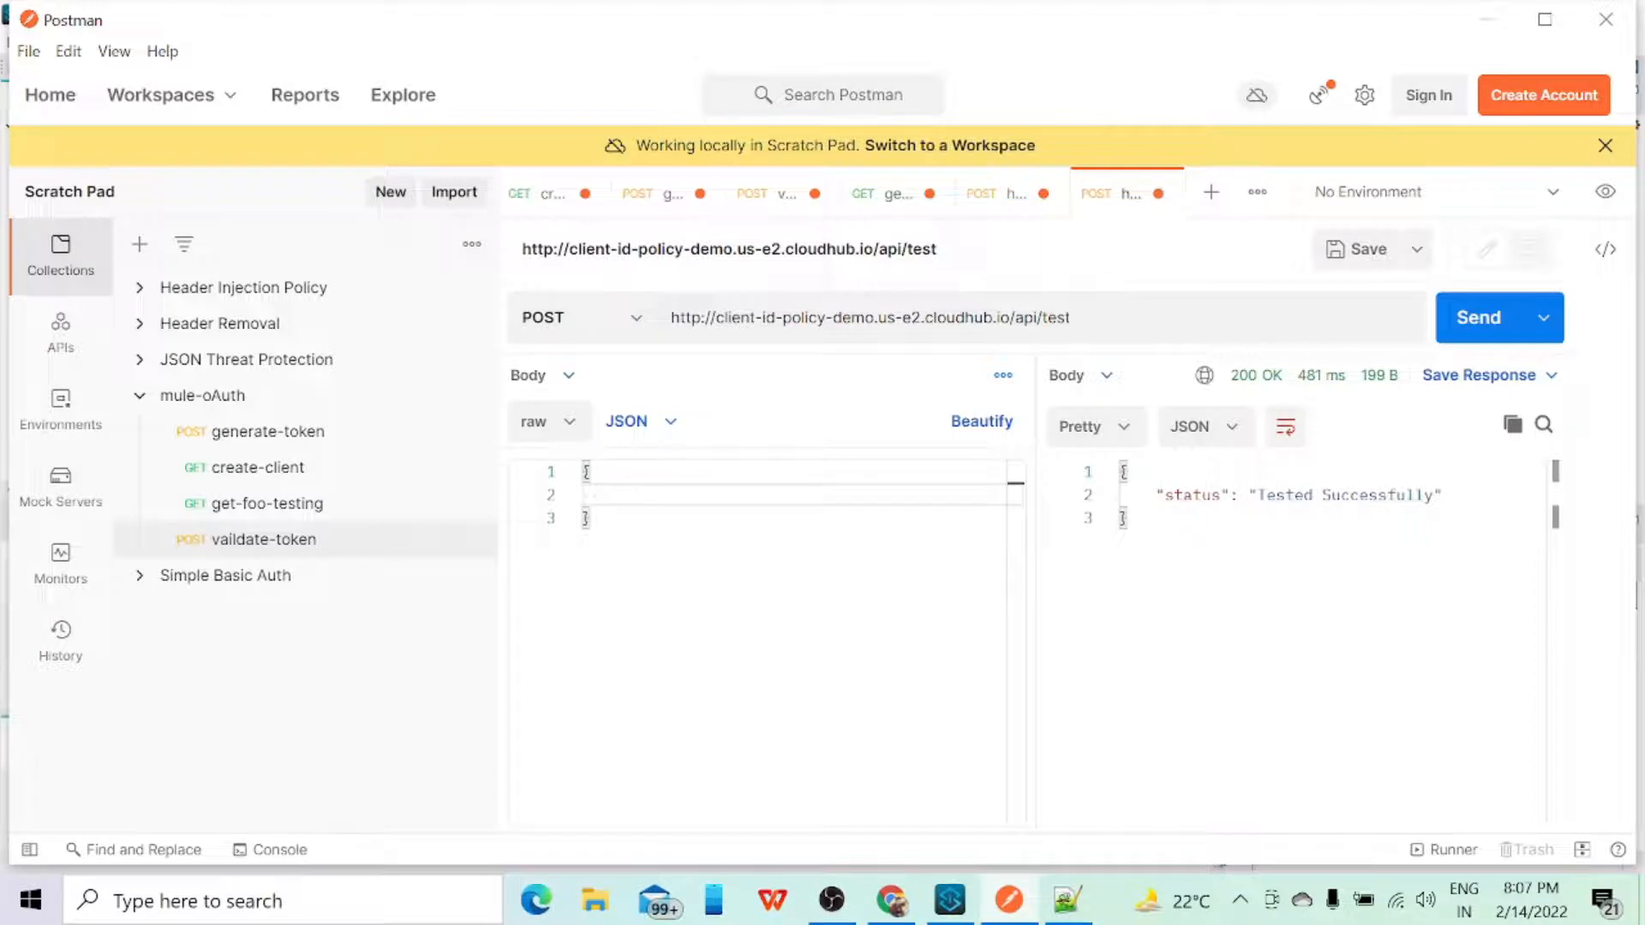
text("name" : "Joe)
click(1462, 327)
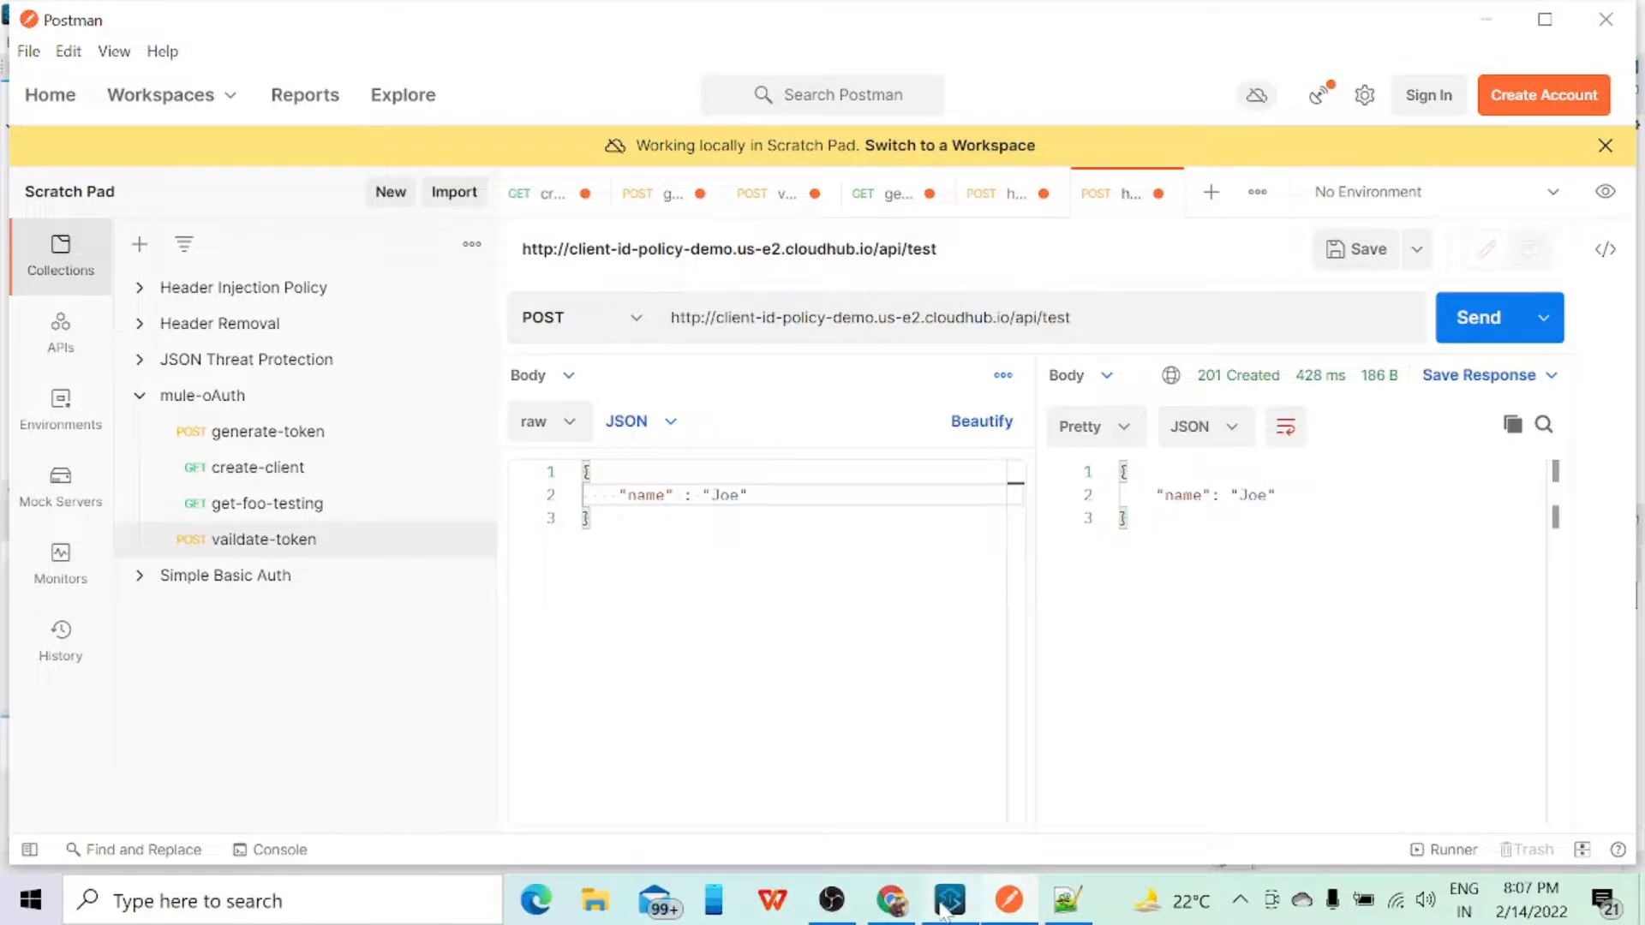
Step: Check the POST request's log entries in Runtime Manager and return to the applications list
click(892, 900)
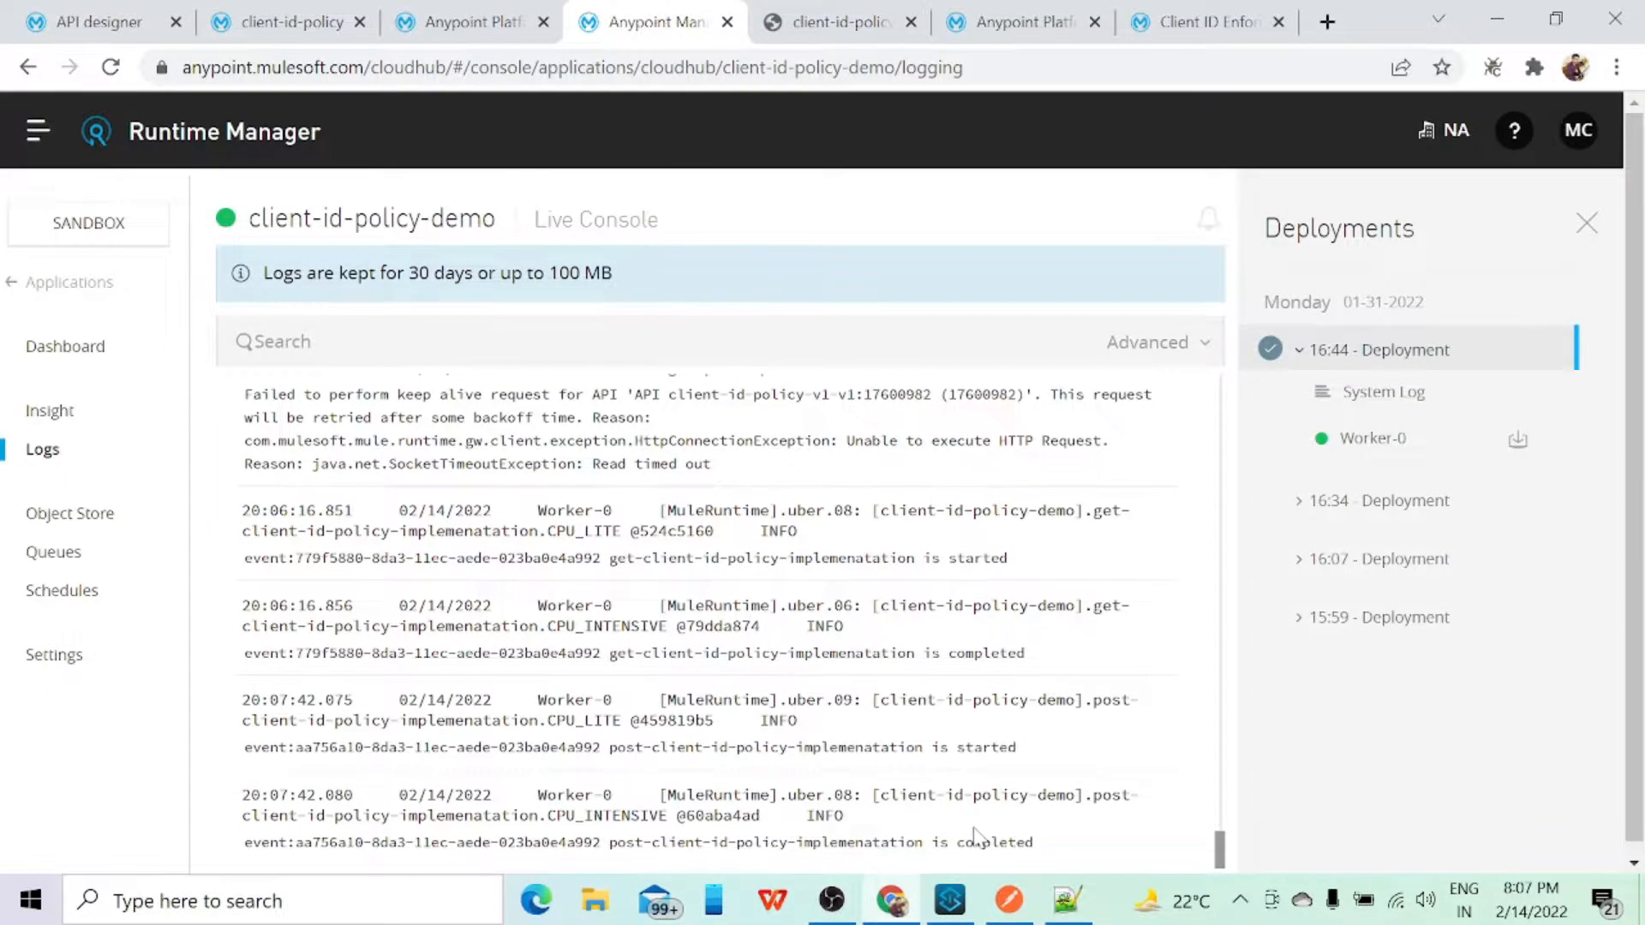
click(51, 282)
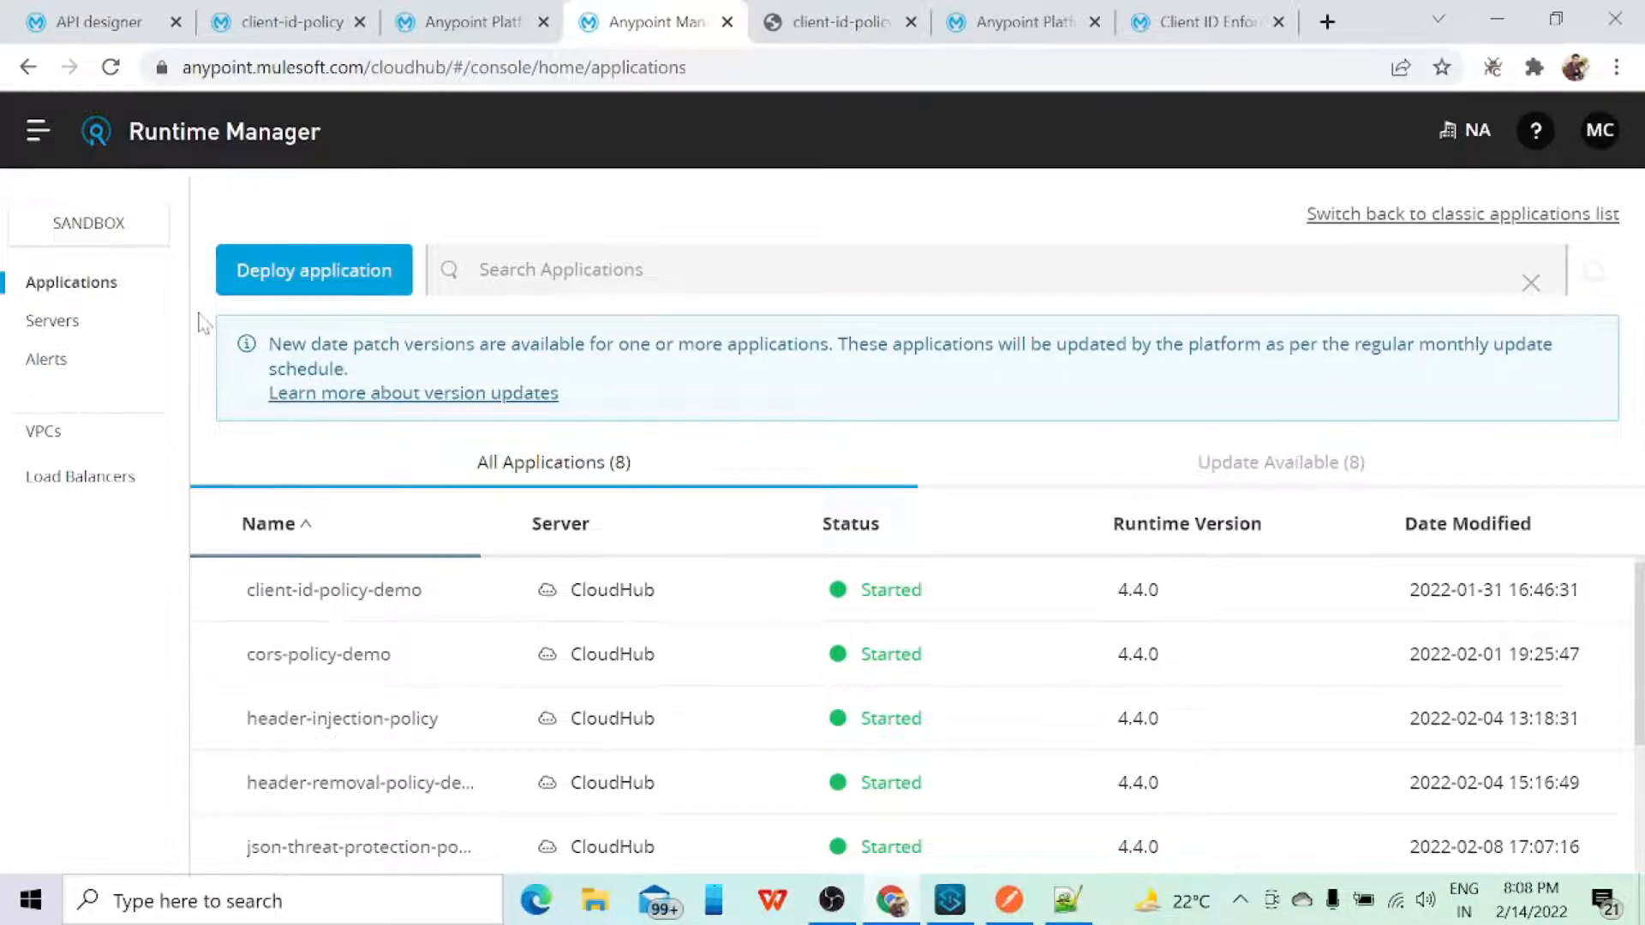
Step: In API Manager, review the API list's request figures and the API level policies applied to client-id-policy v1
click(444, 19)
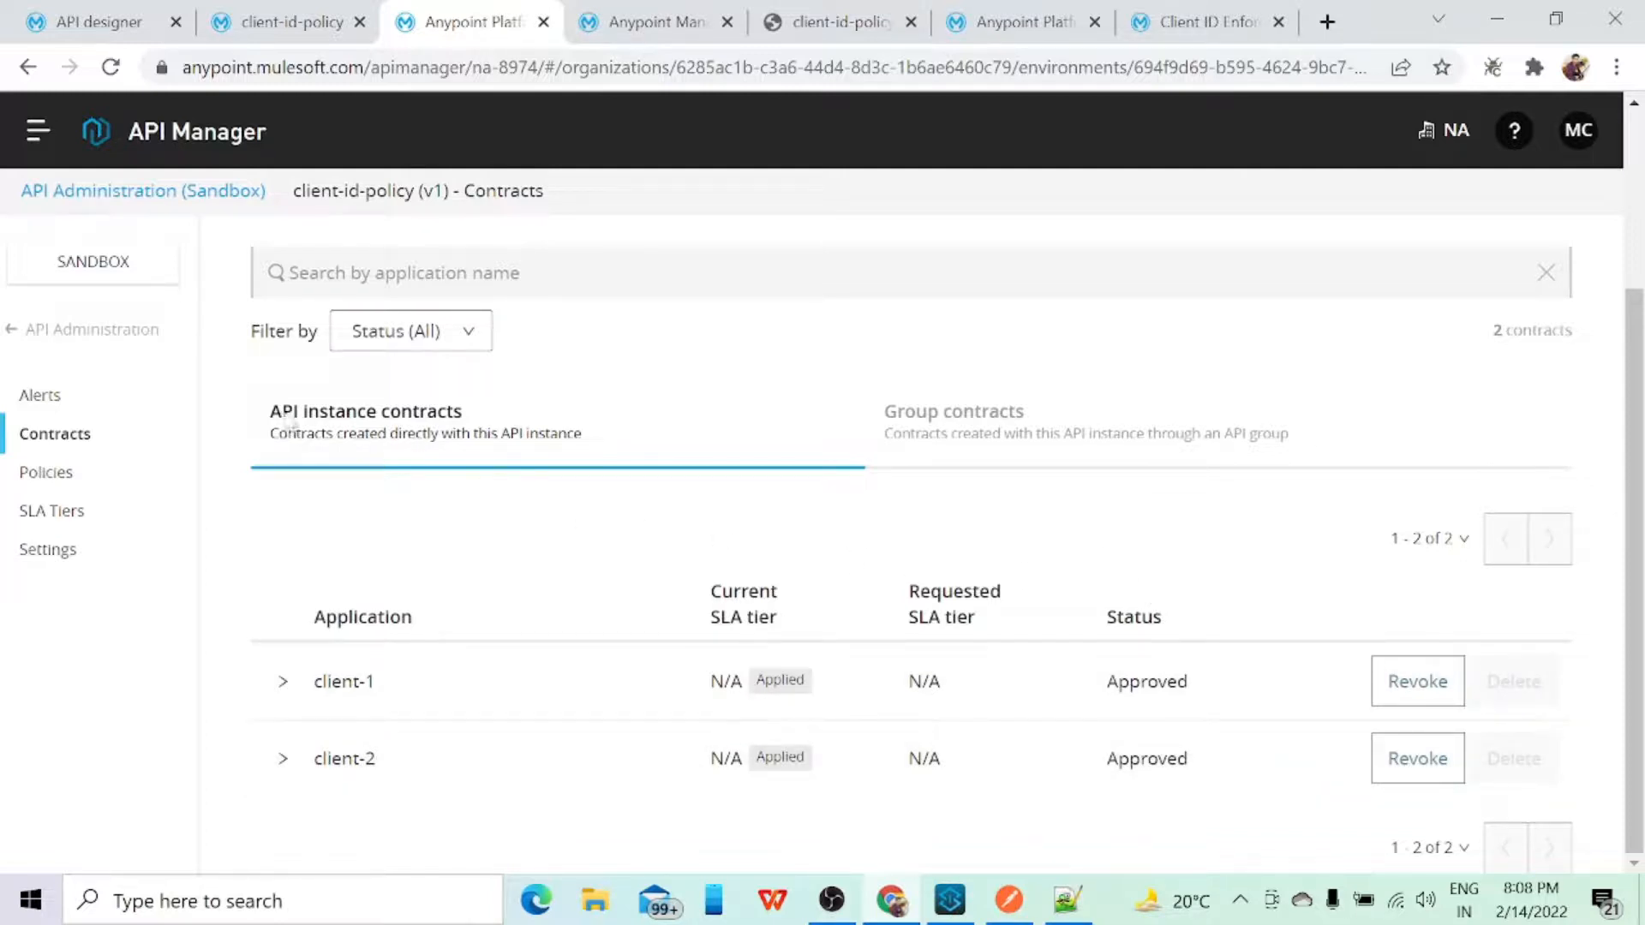
click(38, 332)
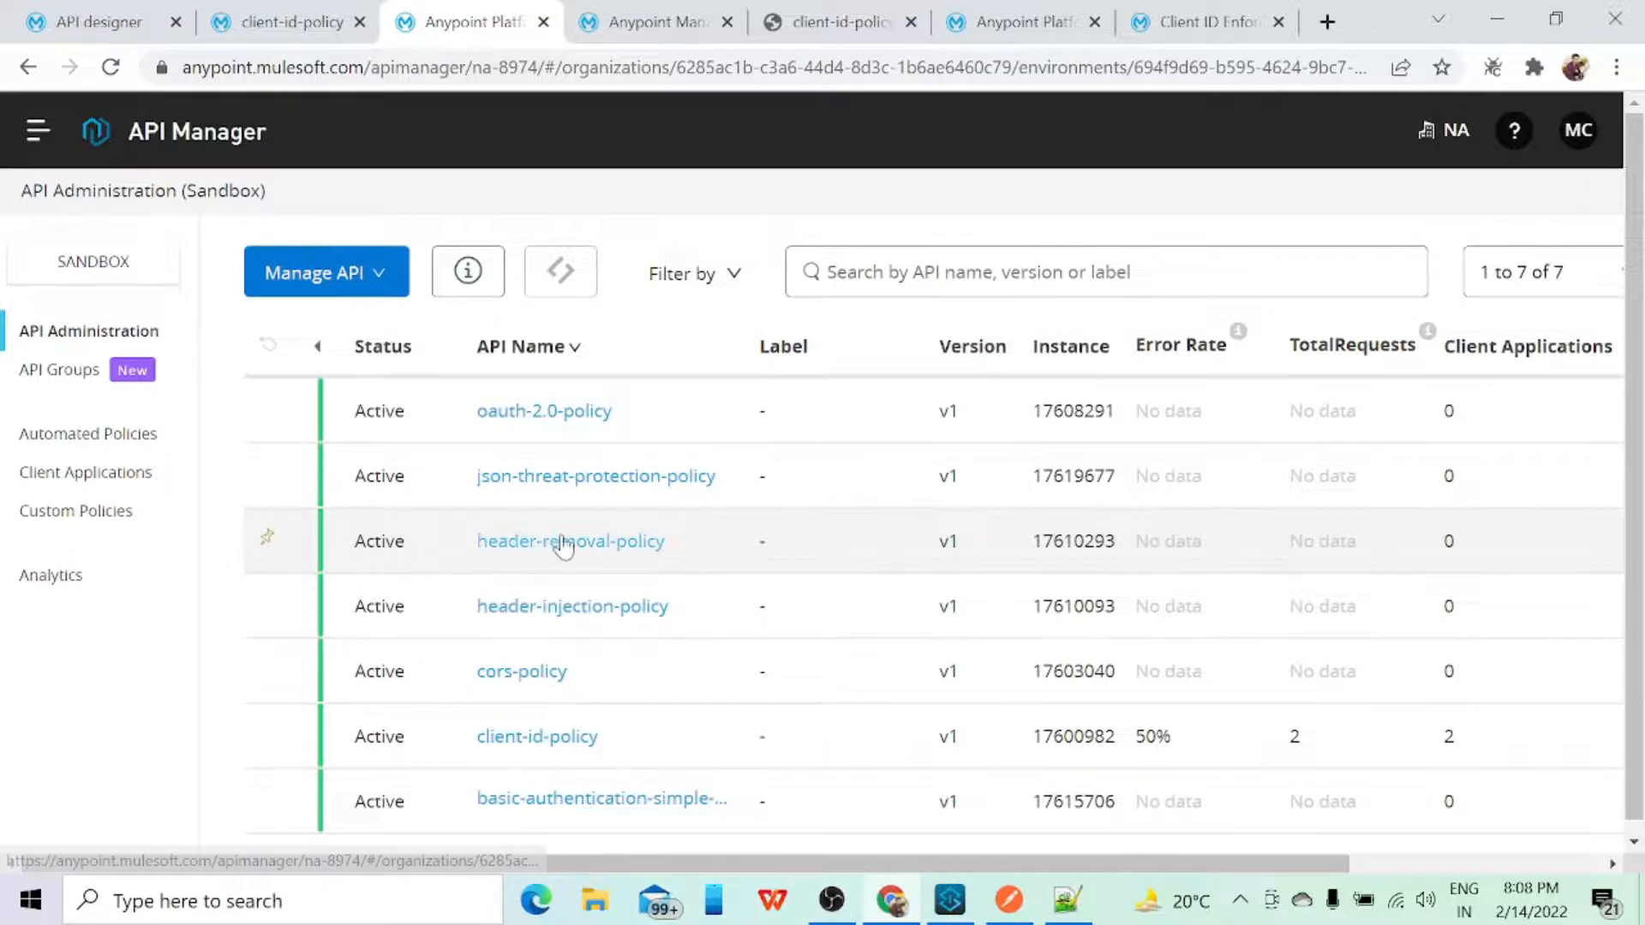
scroll(563, 549, down, 1)
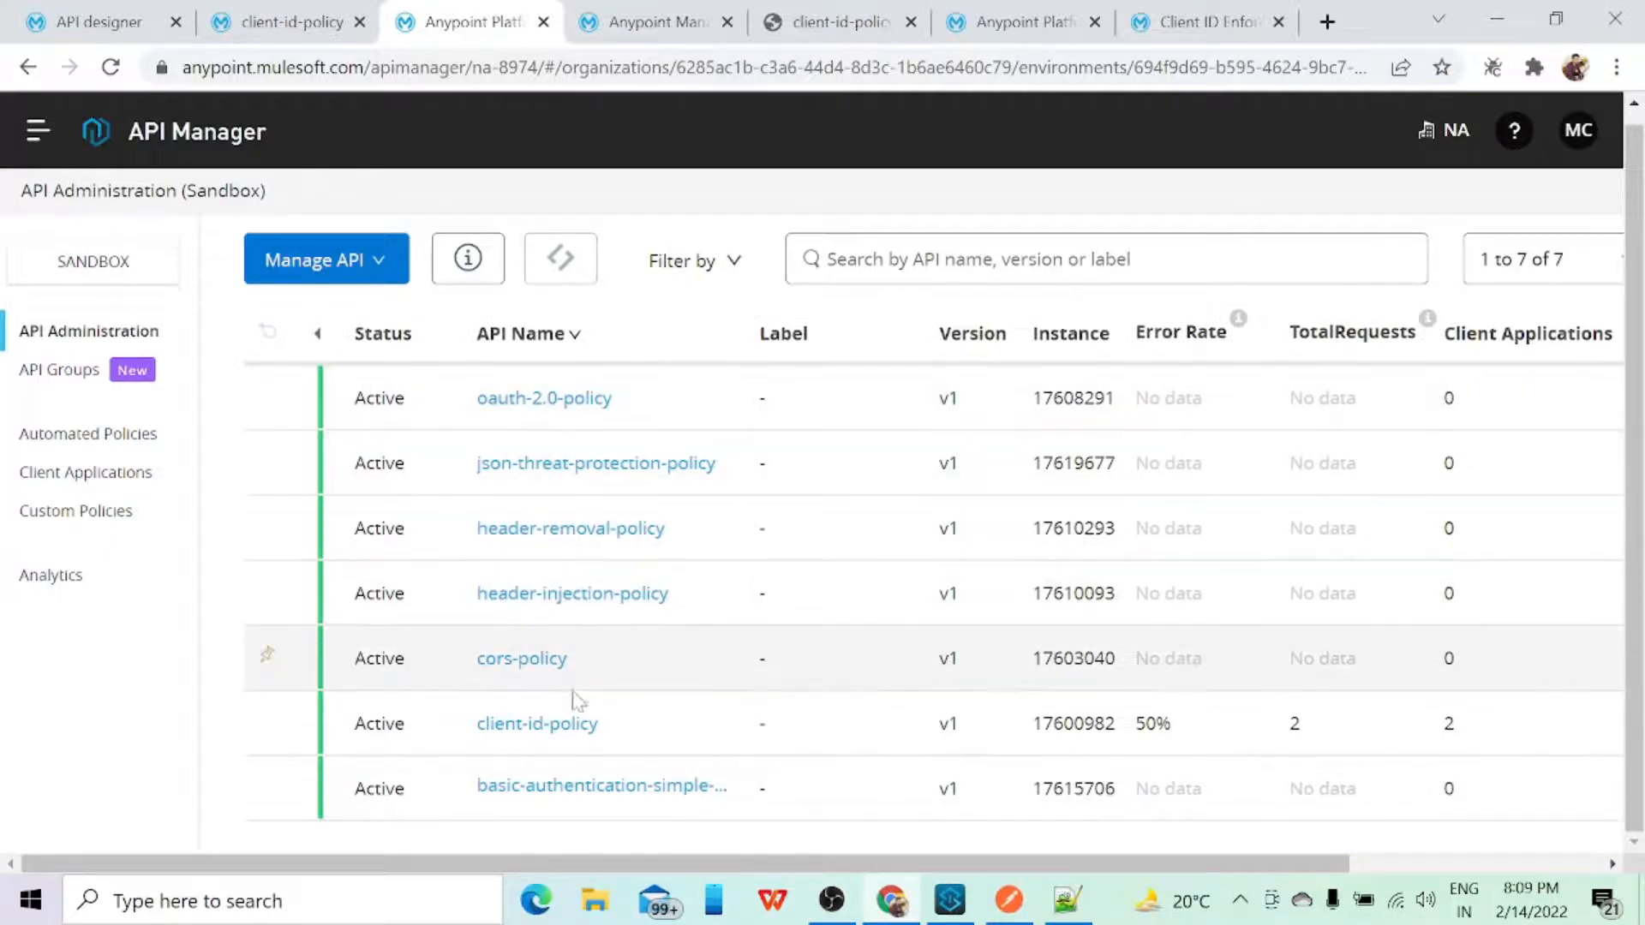
click(540, 722)
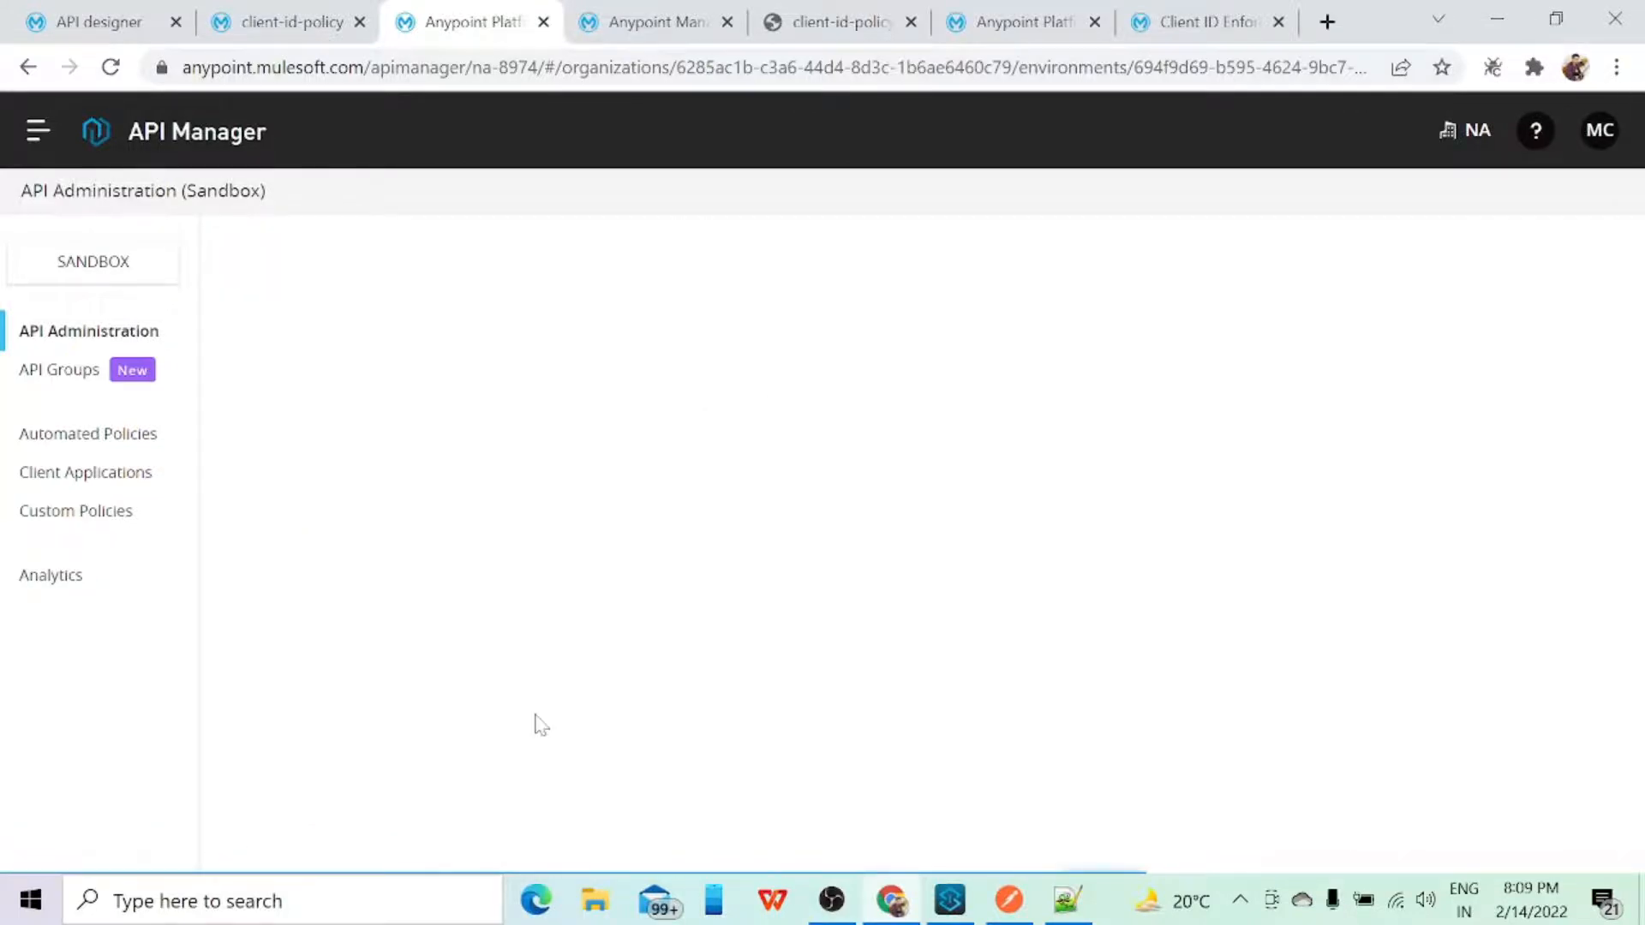
scroll(514, 630, down, 2)
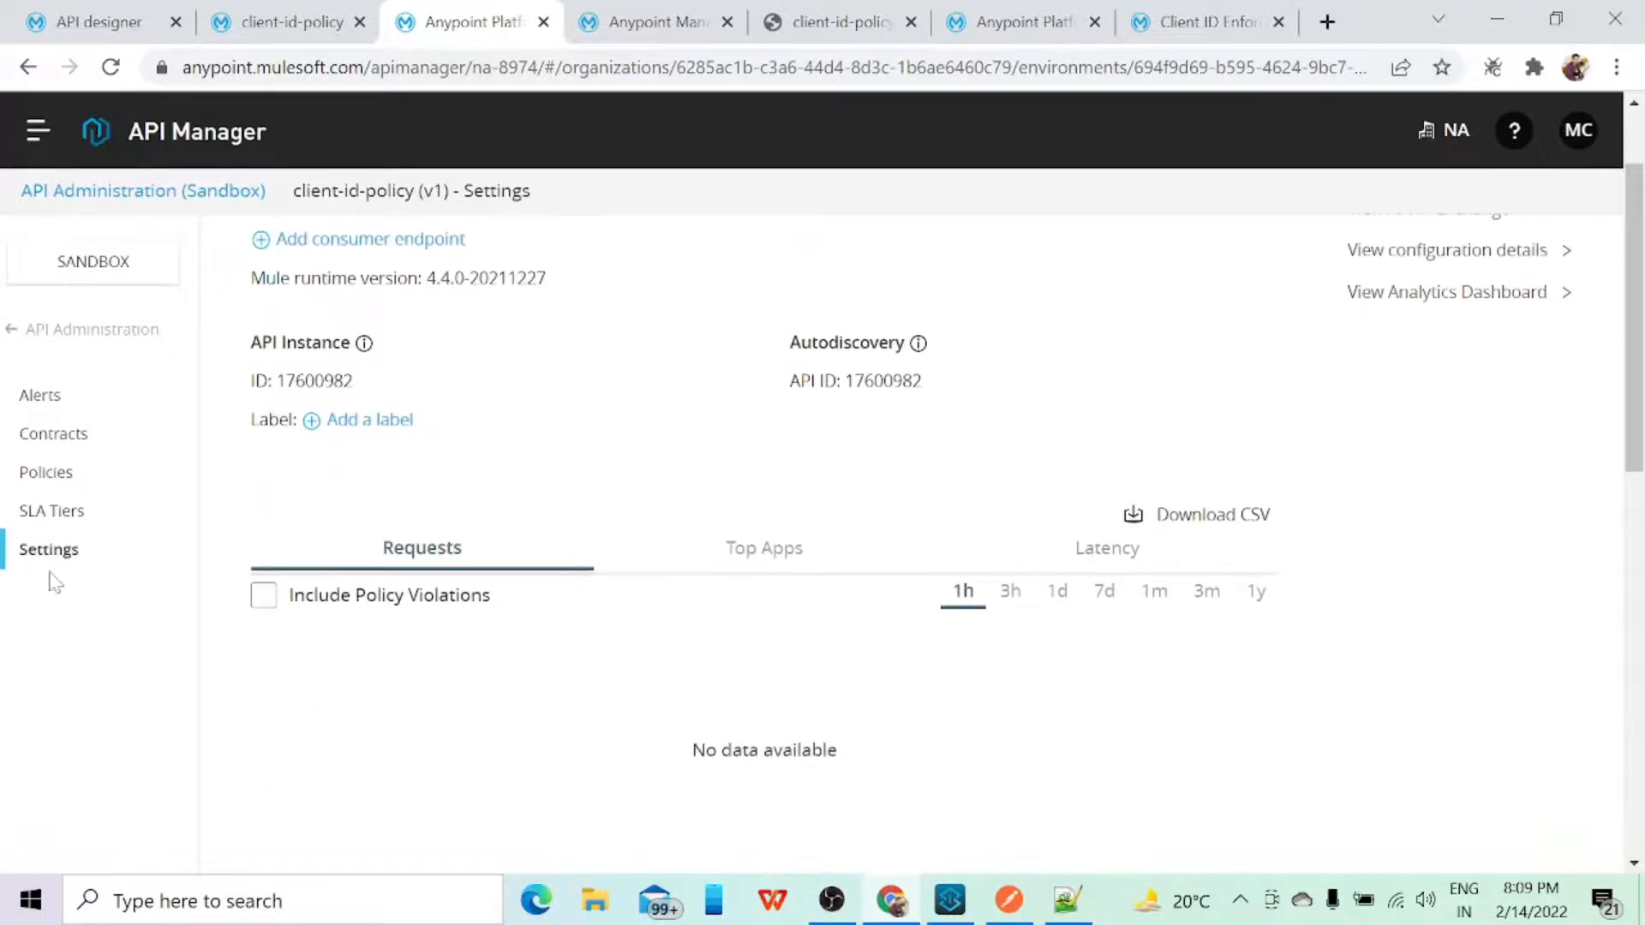
click(51, 476)
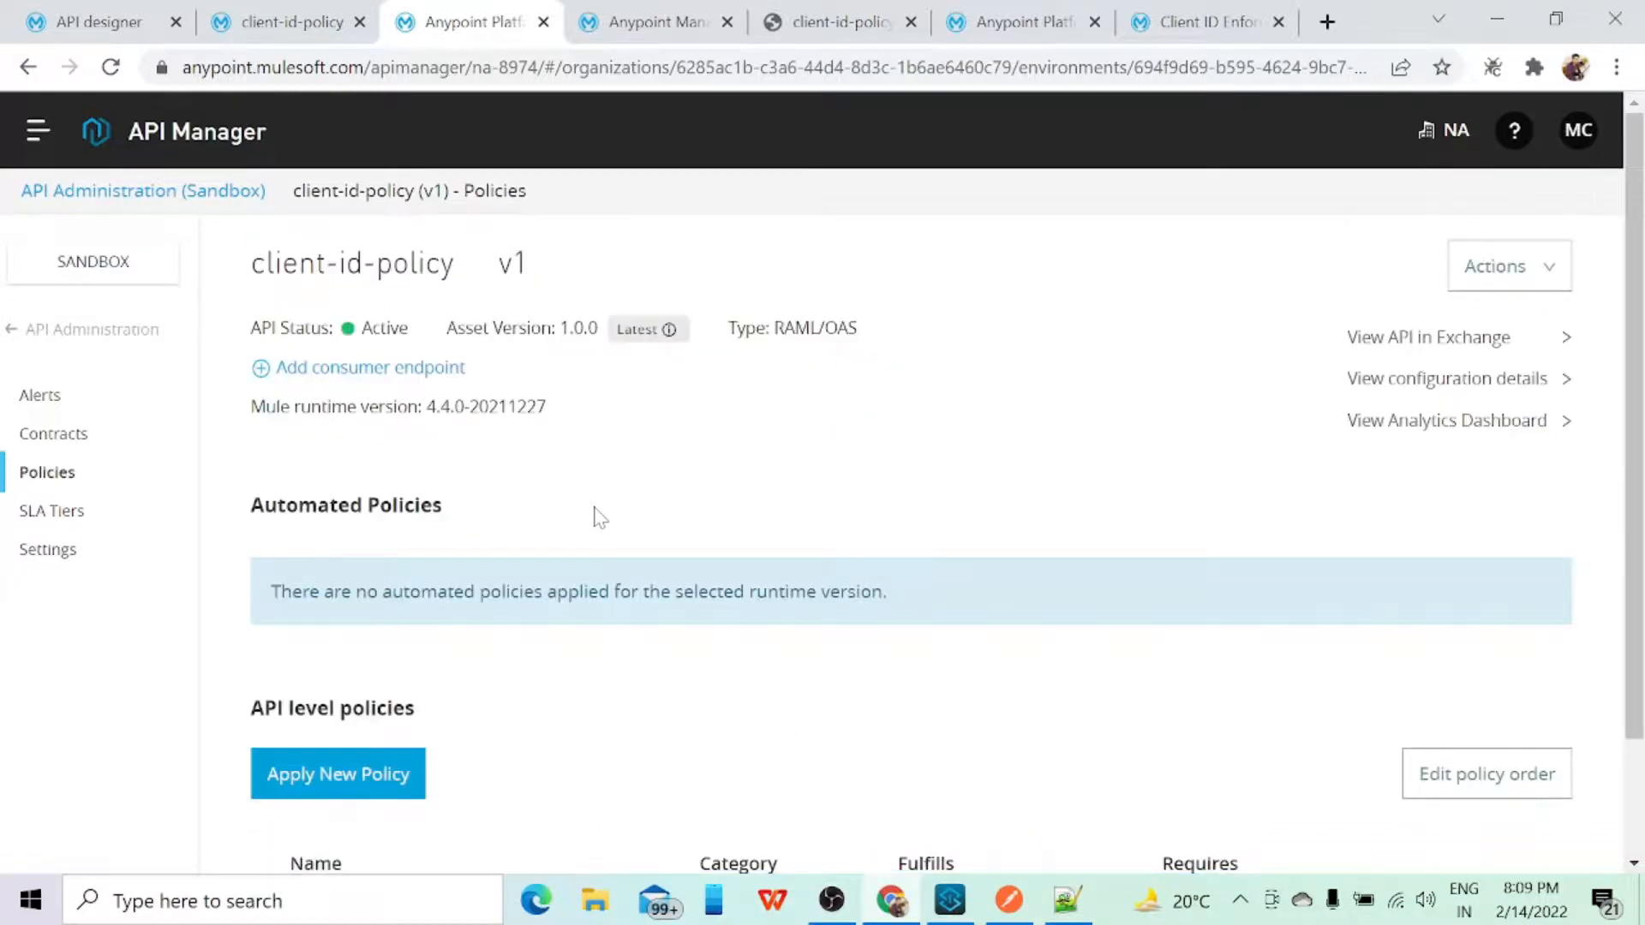
scroll(599, 517, down, 2)
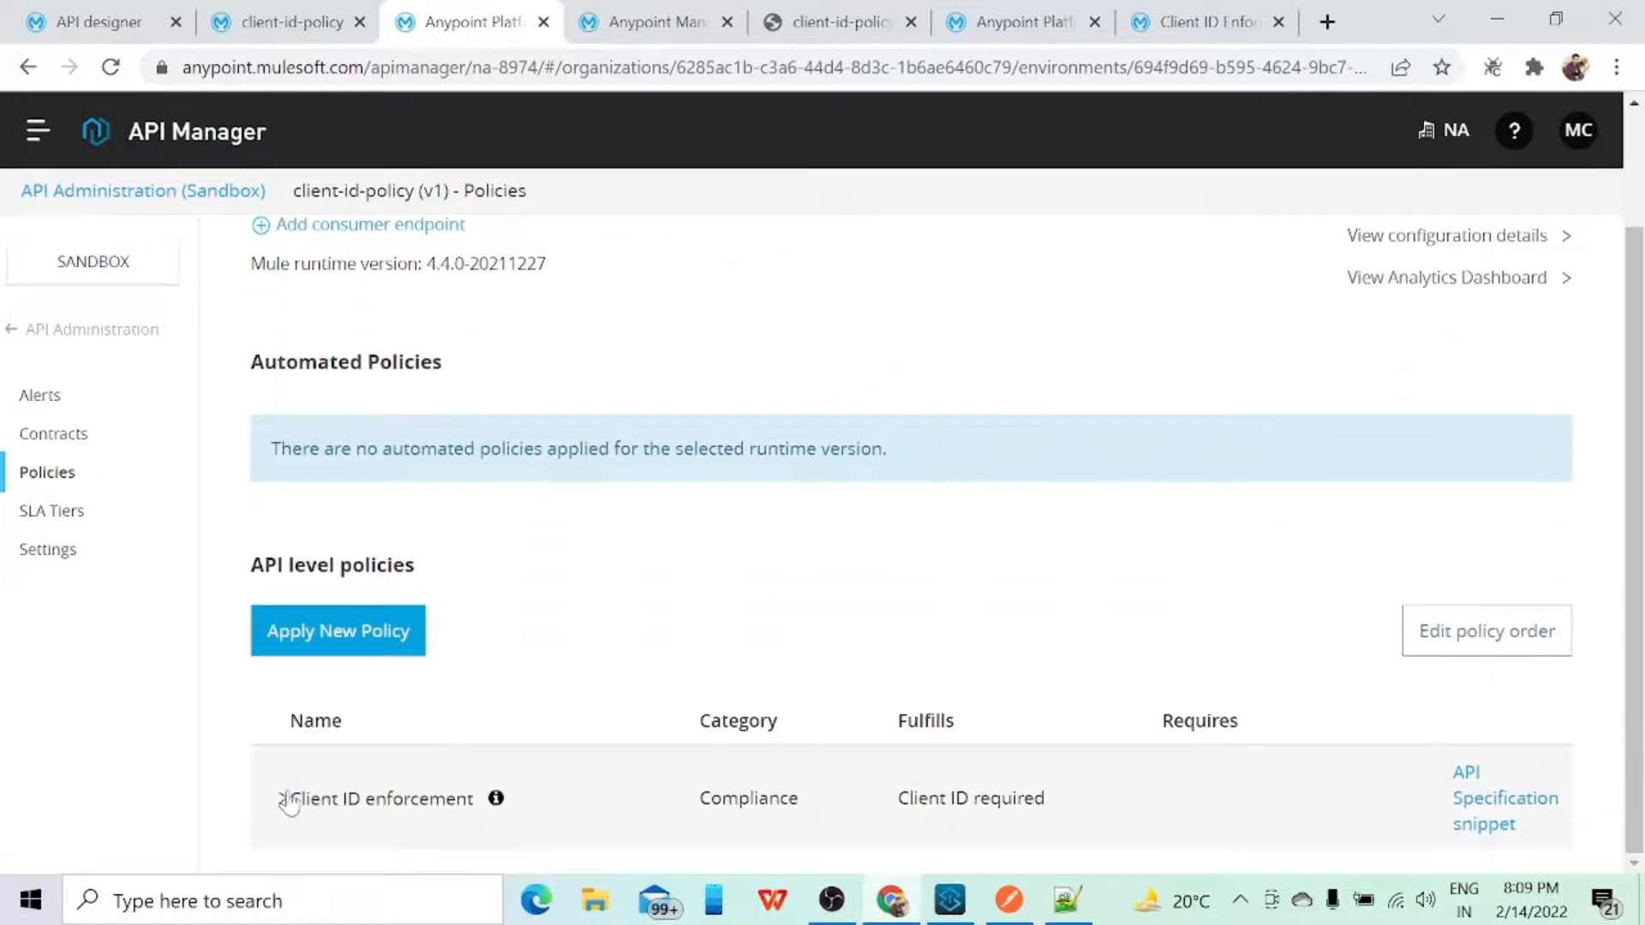
Step: Review the client-id-policy.raml specification in Design Center and open the client-id-policy asset page in Exchange
click(106, 25)
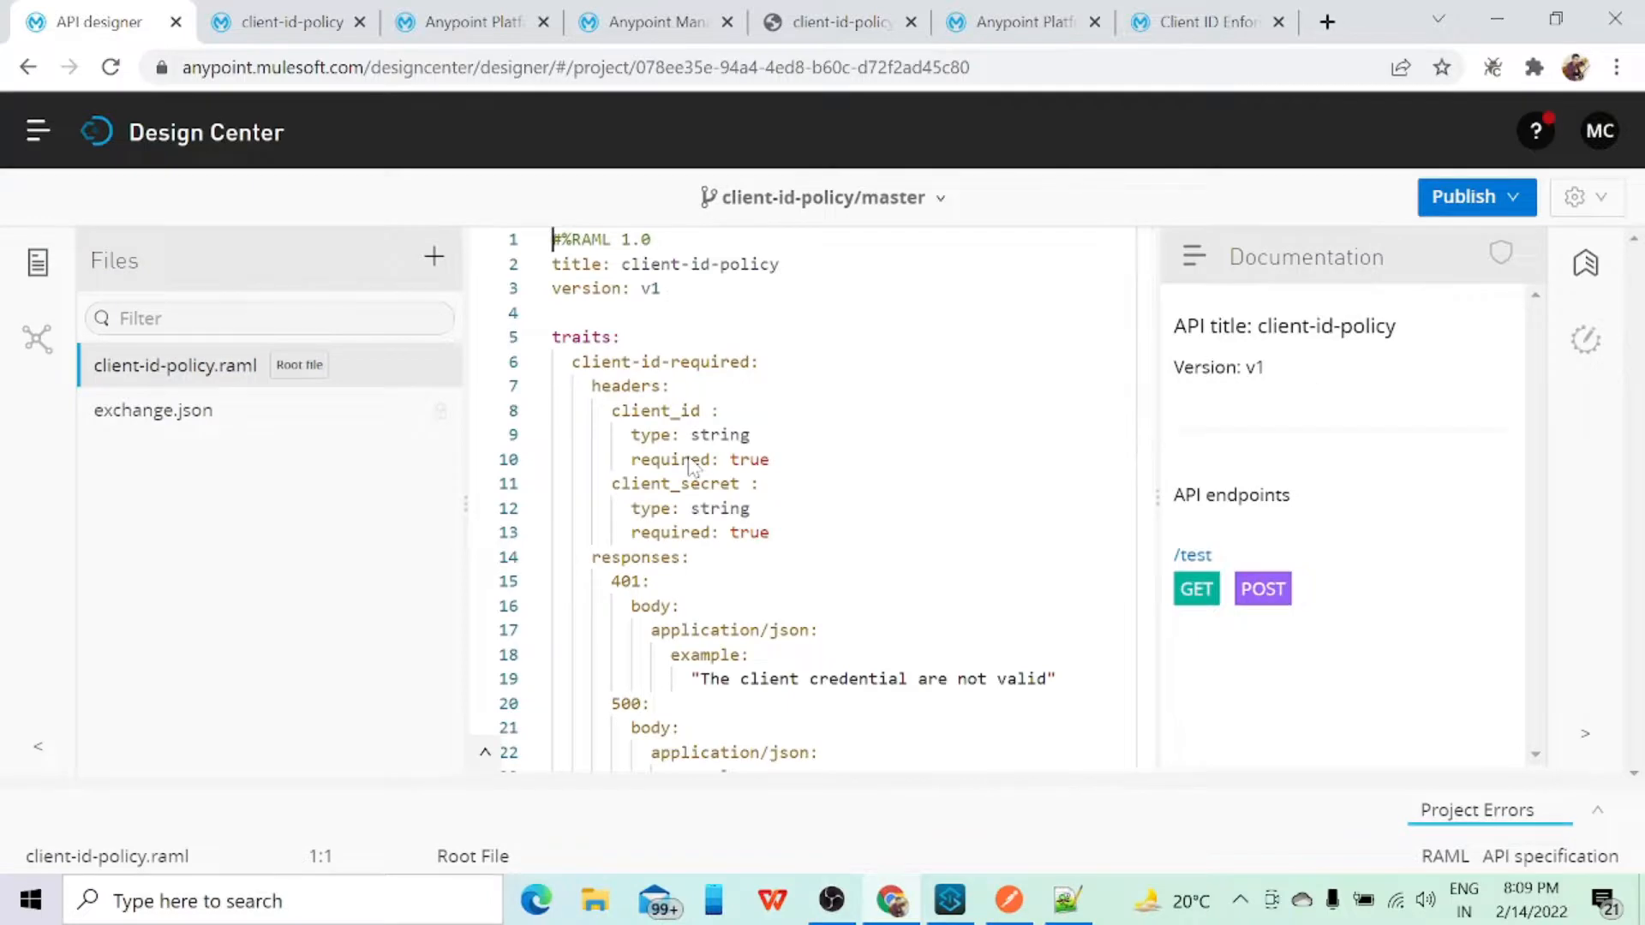
scroll(689, 465, down, 10)
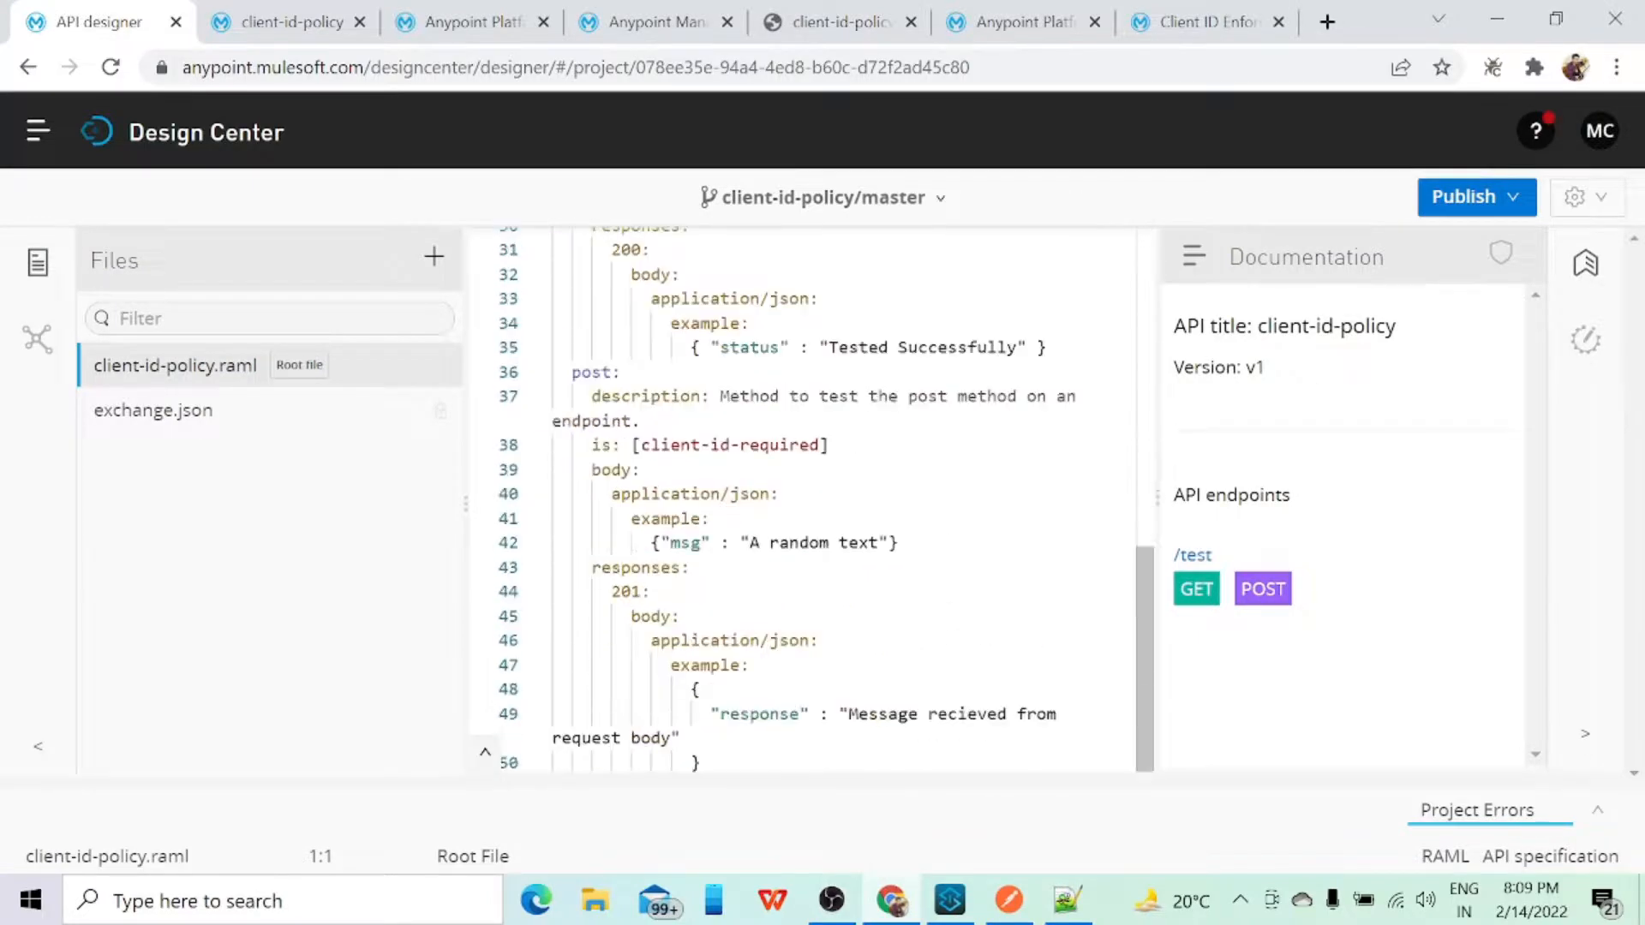
click(283, 21)
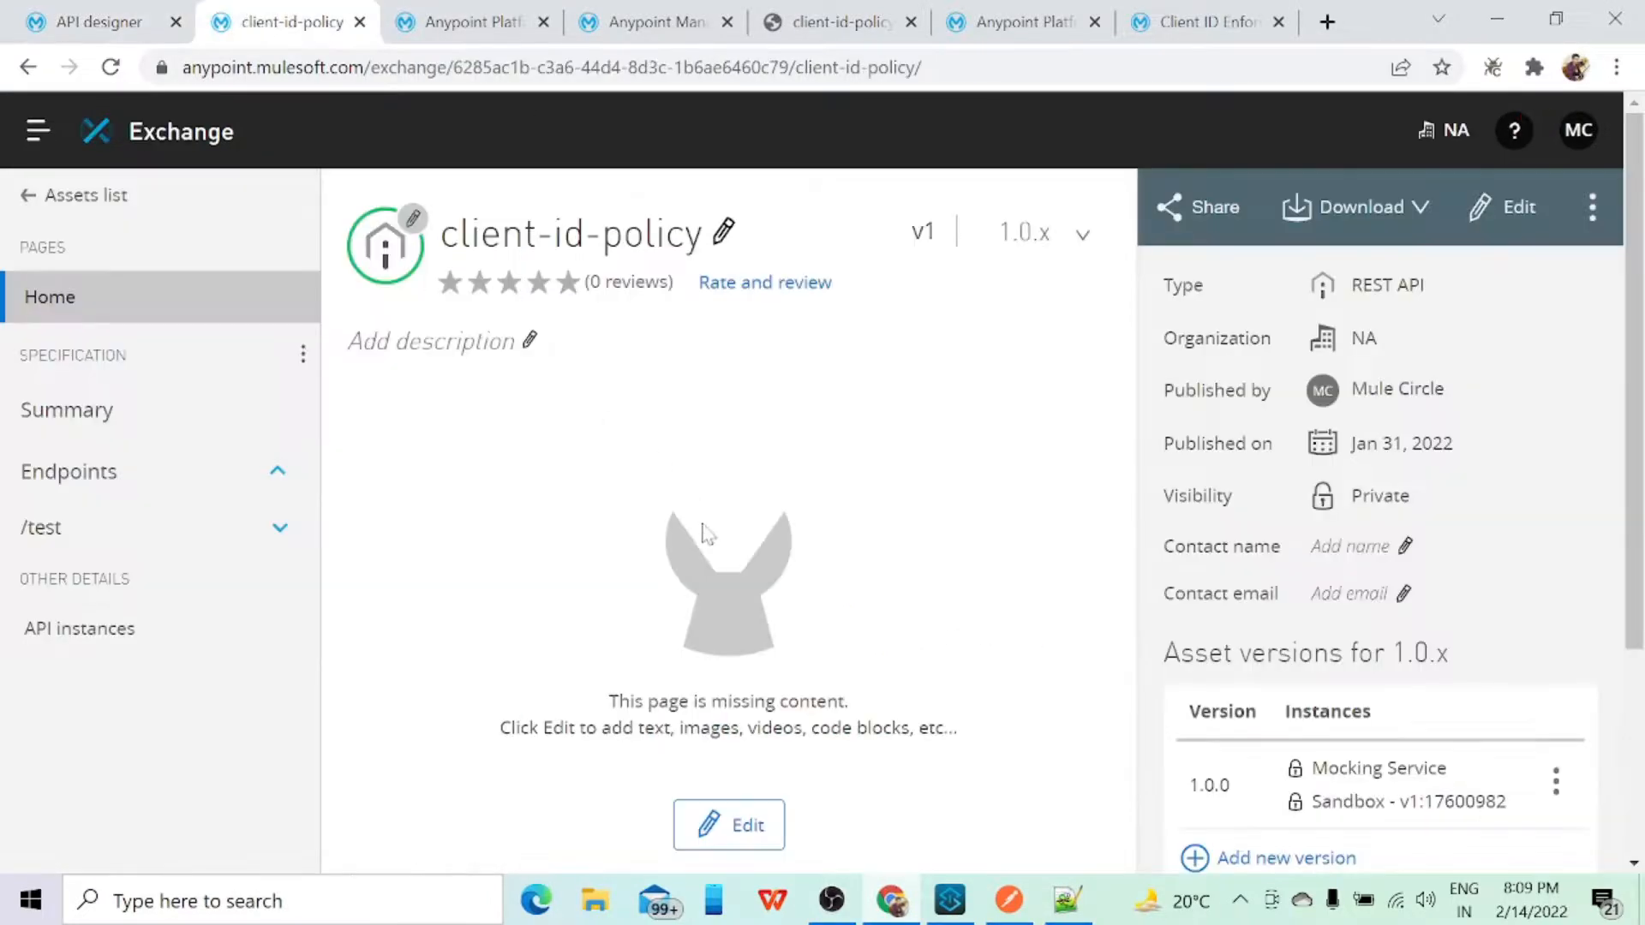
Step: Switch to API Manager and open the Client ID enforcement policy applied to client-id-policy v1 for editing
click(467, 21)
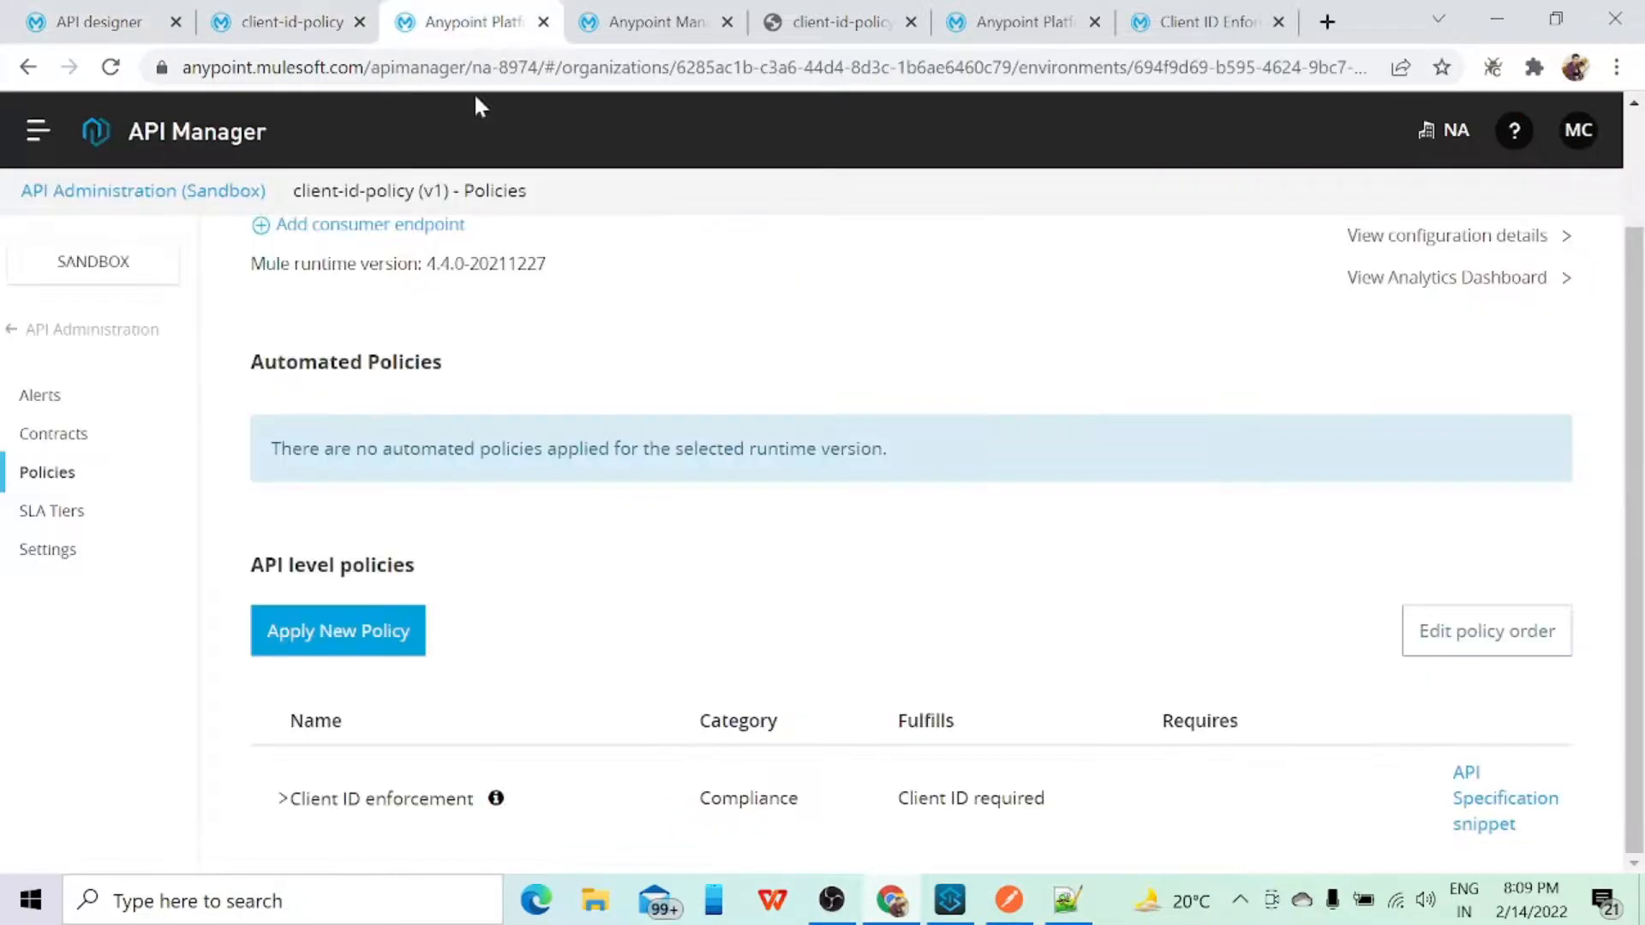
click(285, 796)
scroll(688, 632, down, 1)
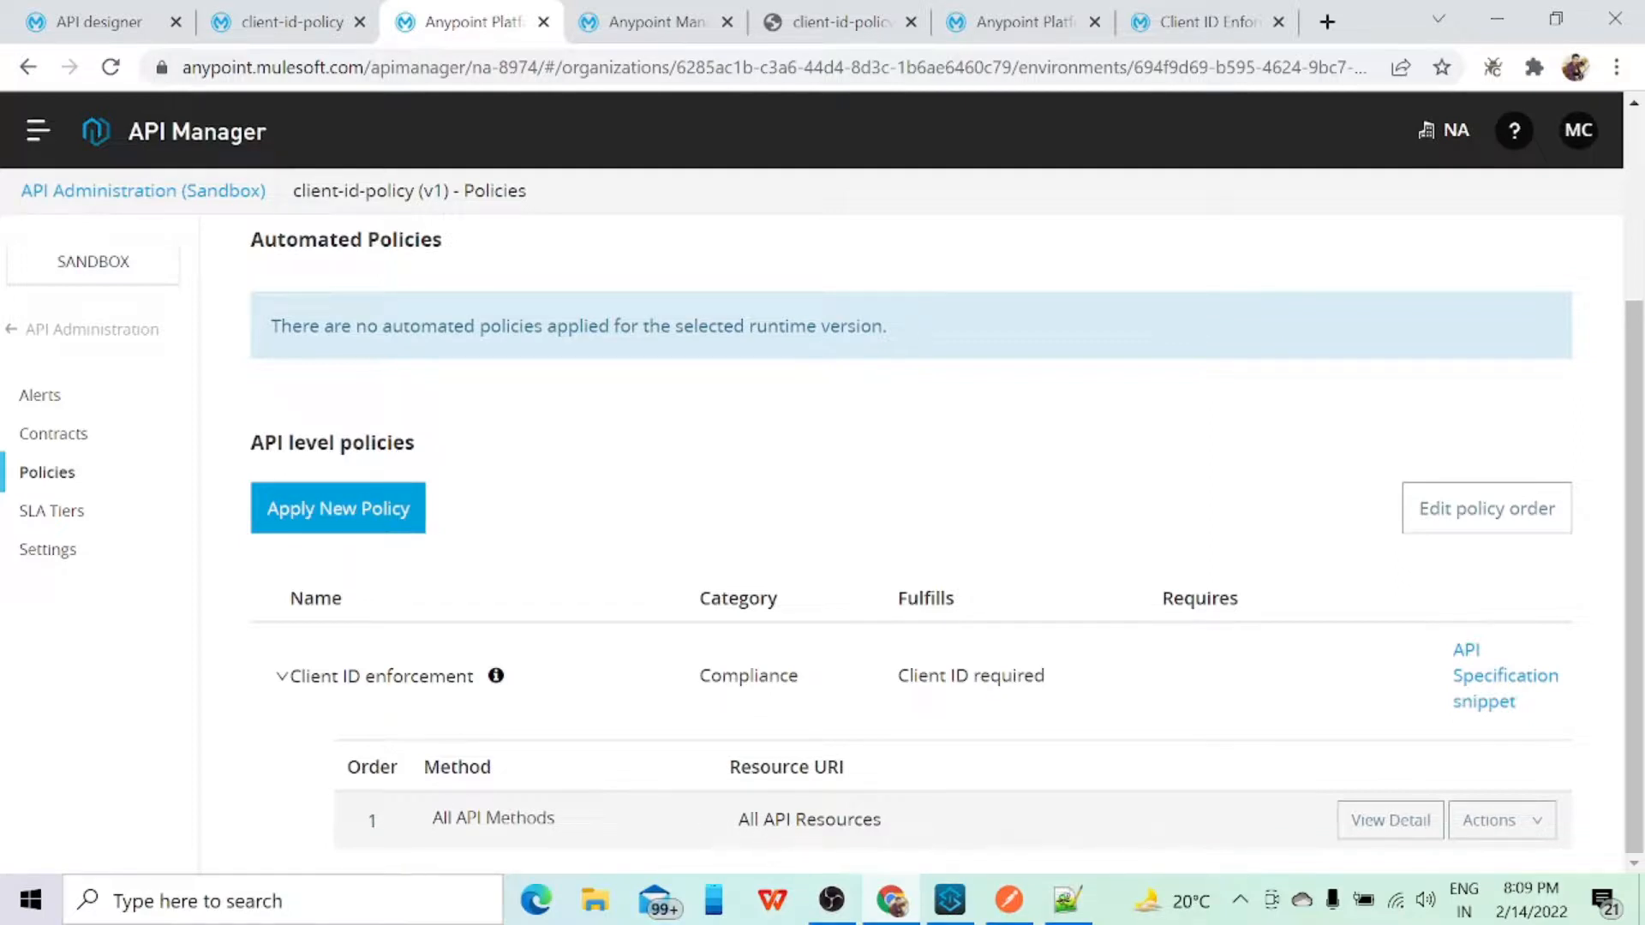
click(1499, 821)
scroll(1456, 823, down, 1)
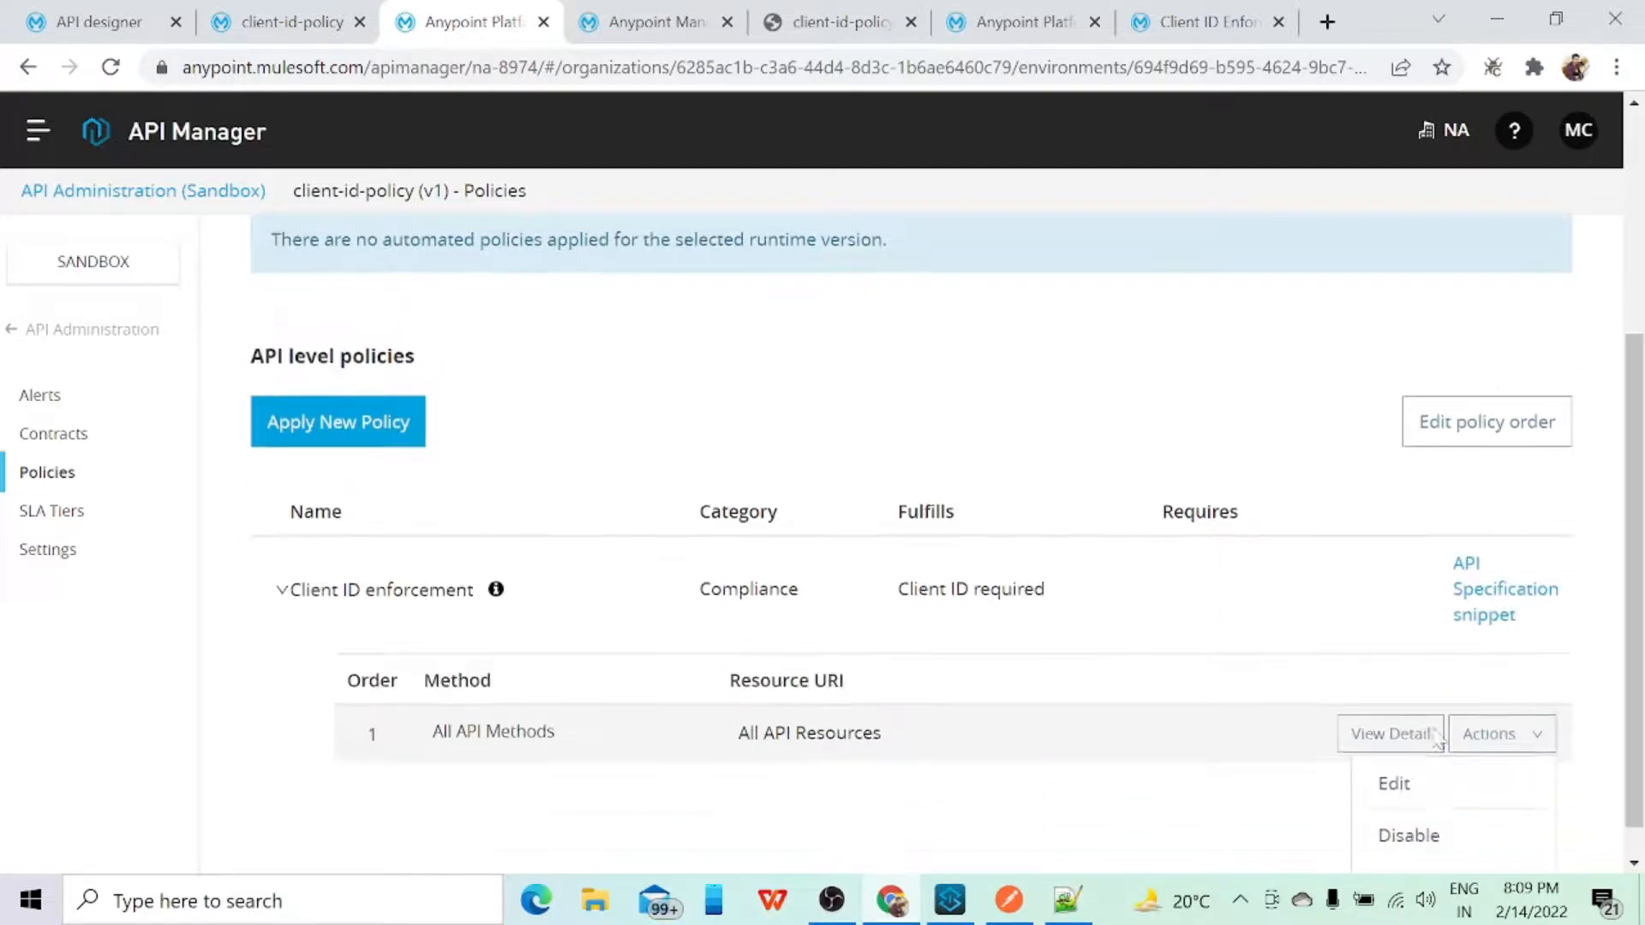
click(1398, 744)
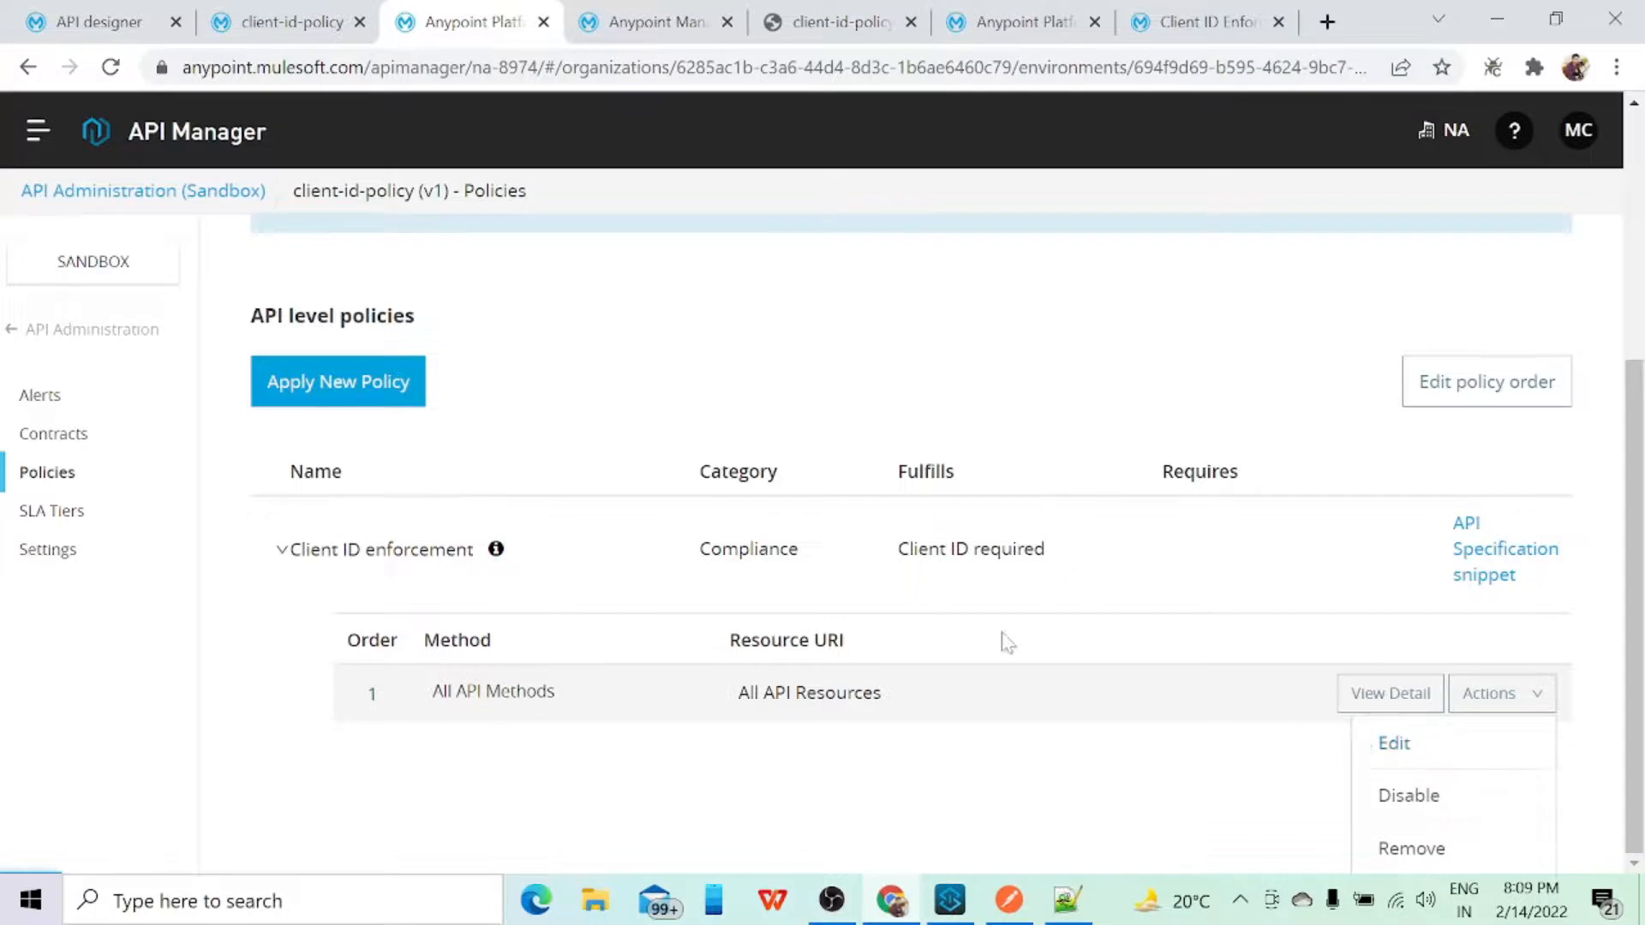
scroll(480, 589, down, 2)
scroll(482, 591, down, 1)
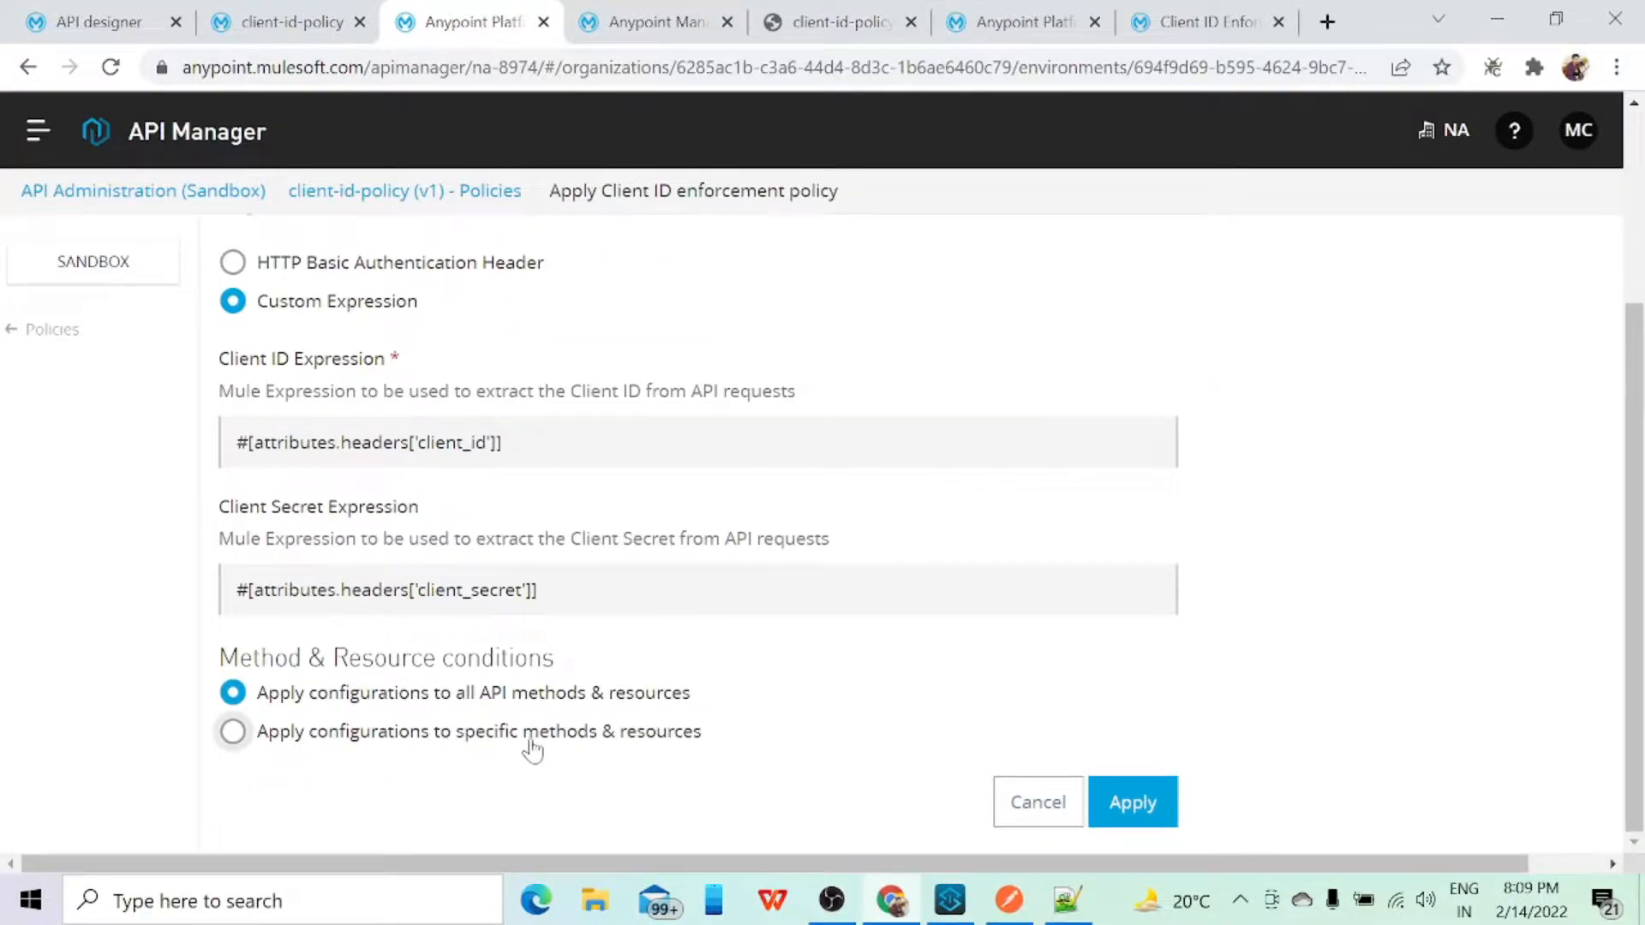
Step: Limit the policy to specific methods and resources, with the GET method and the URI template regex /test
click(235, 734)
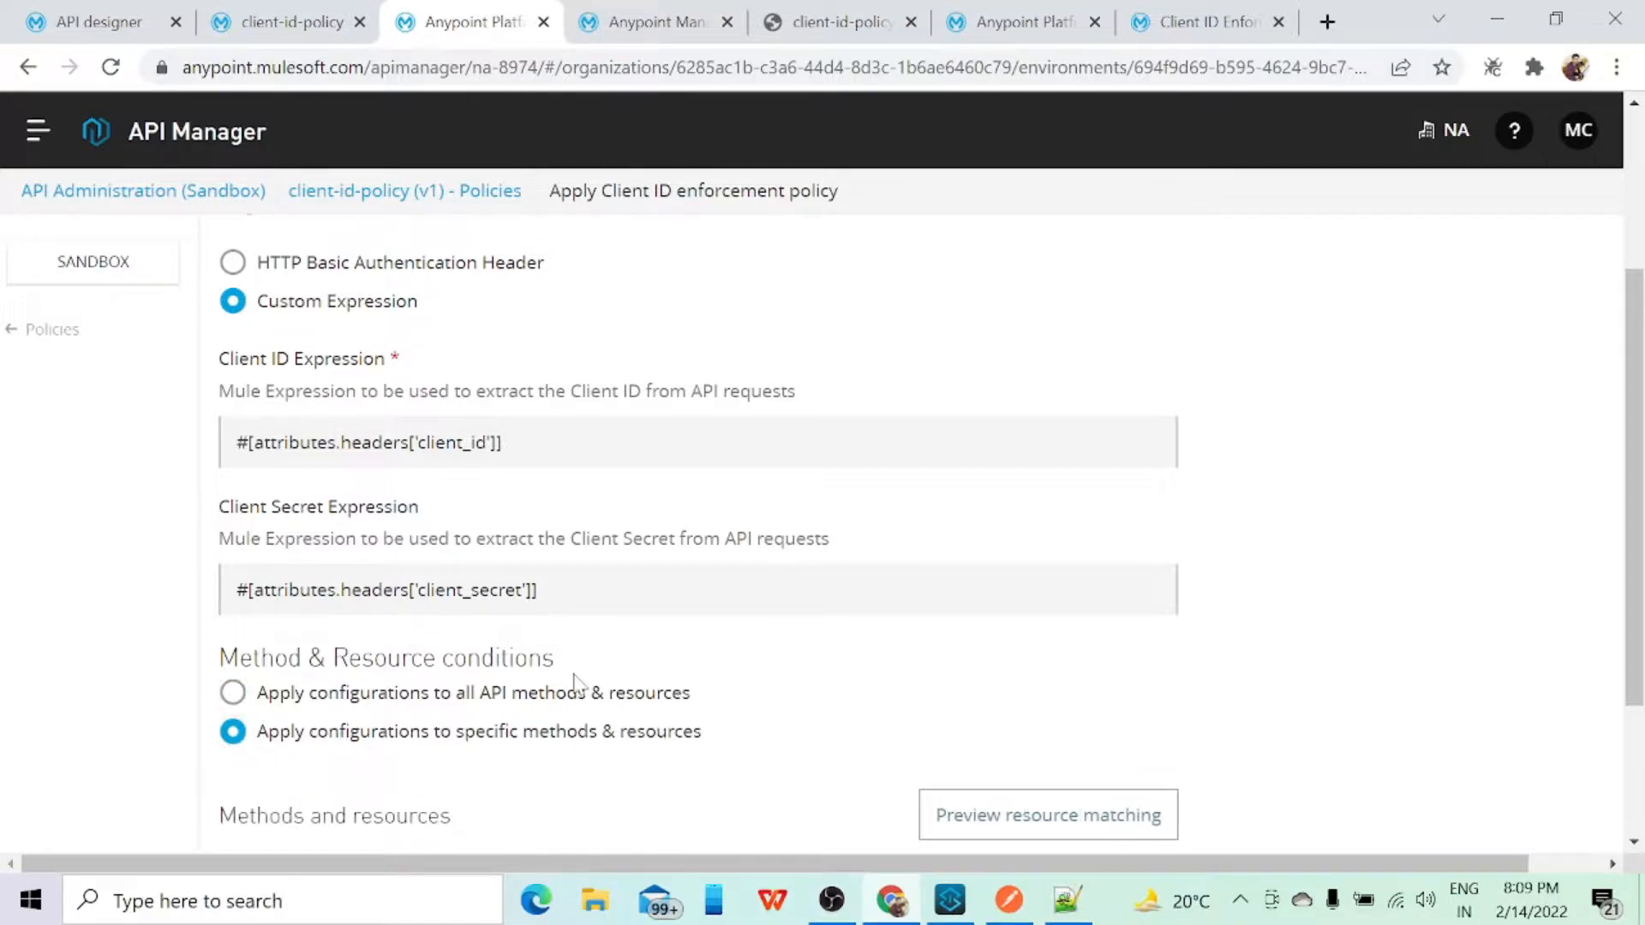
scroll(576, 684, down, 3)
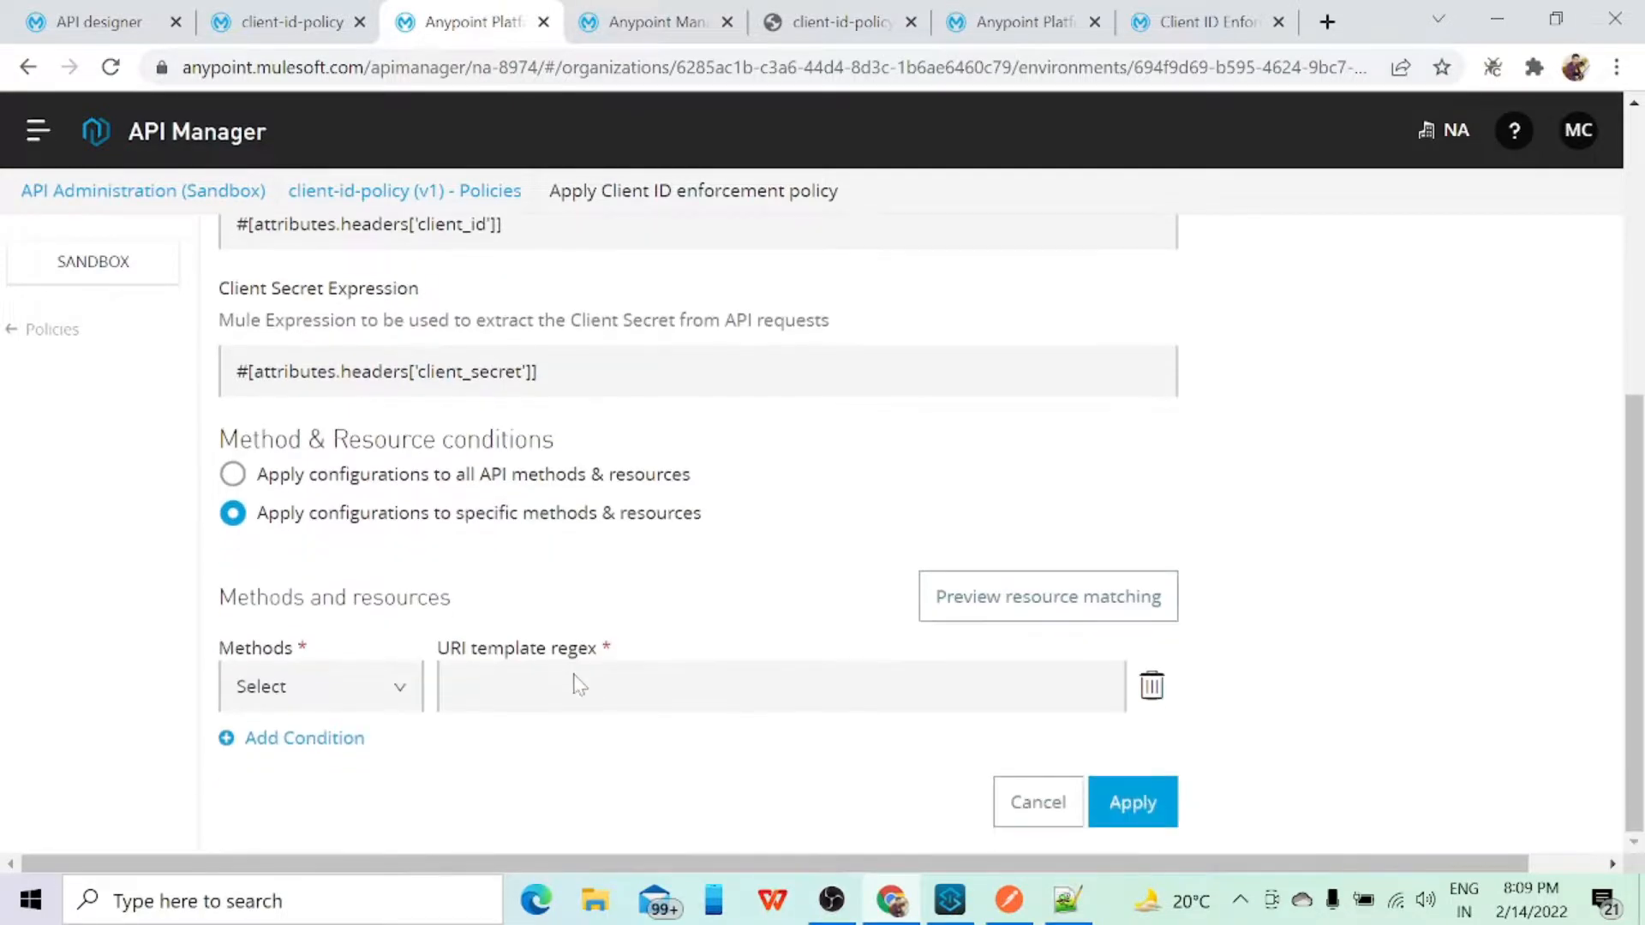
click(323, 694)
scroll(322, 693, down, 2)
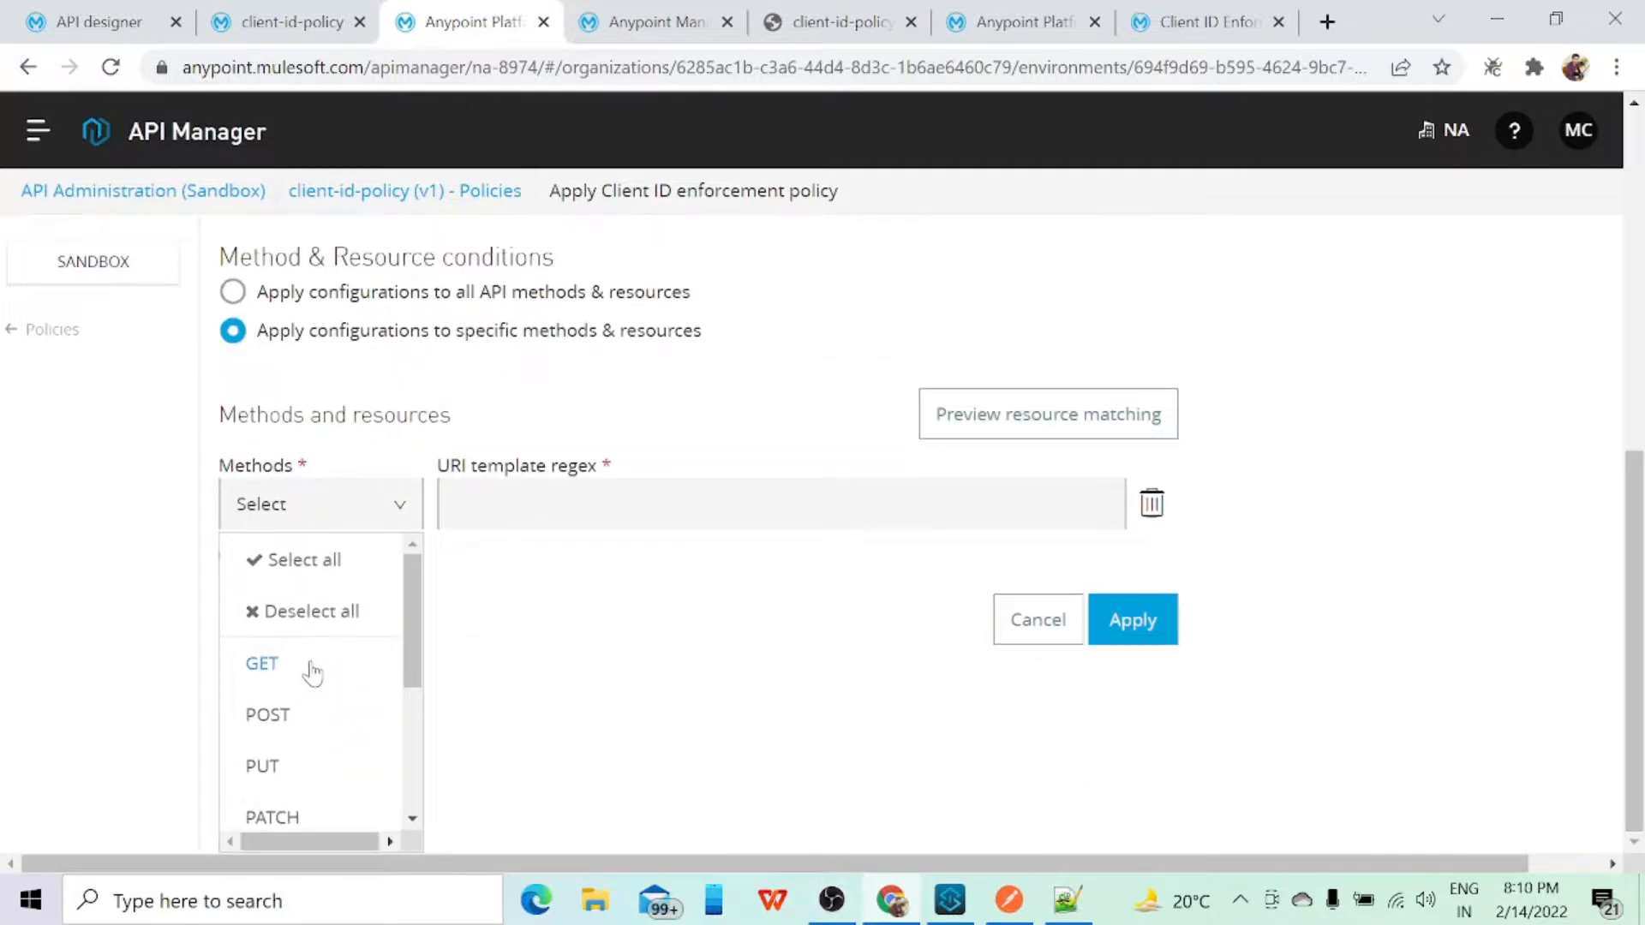
click(310, 666)
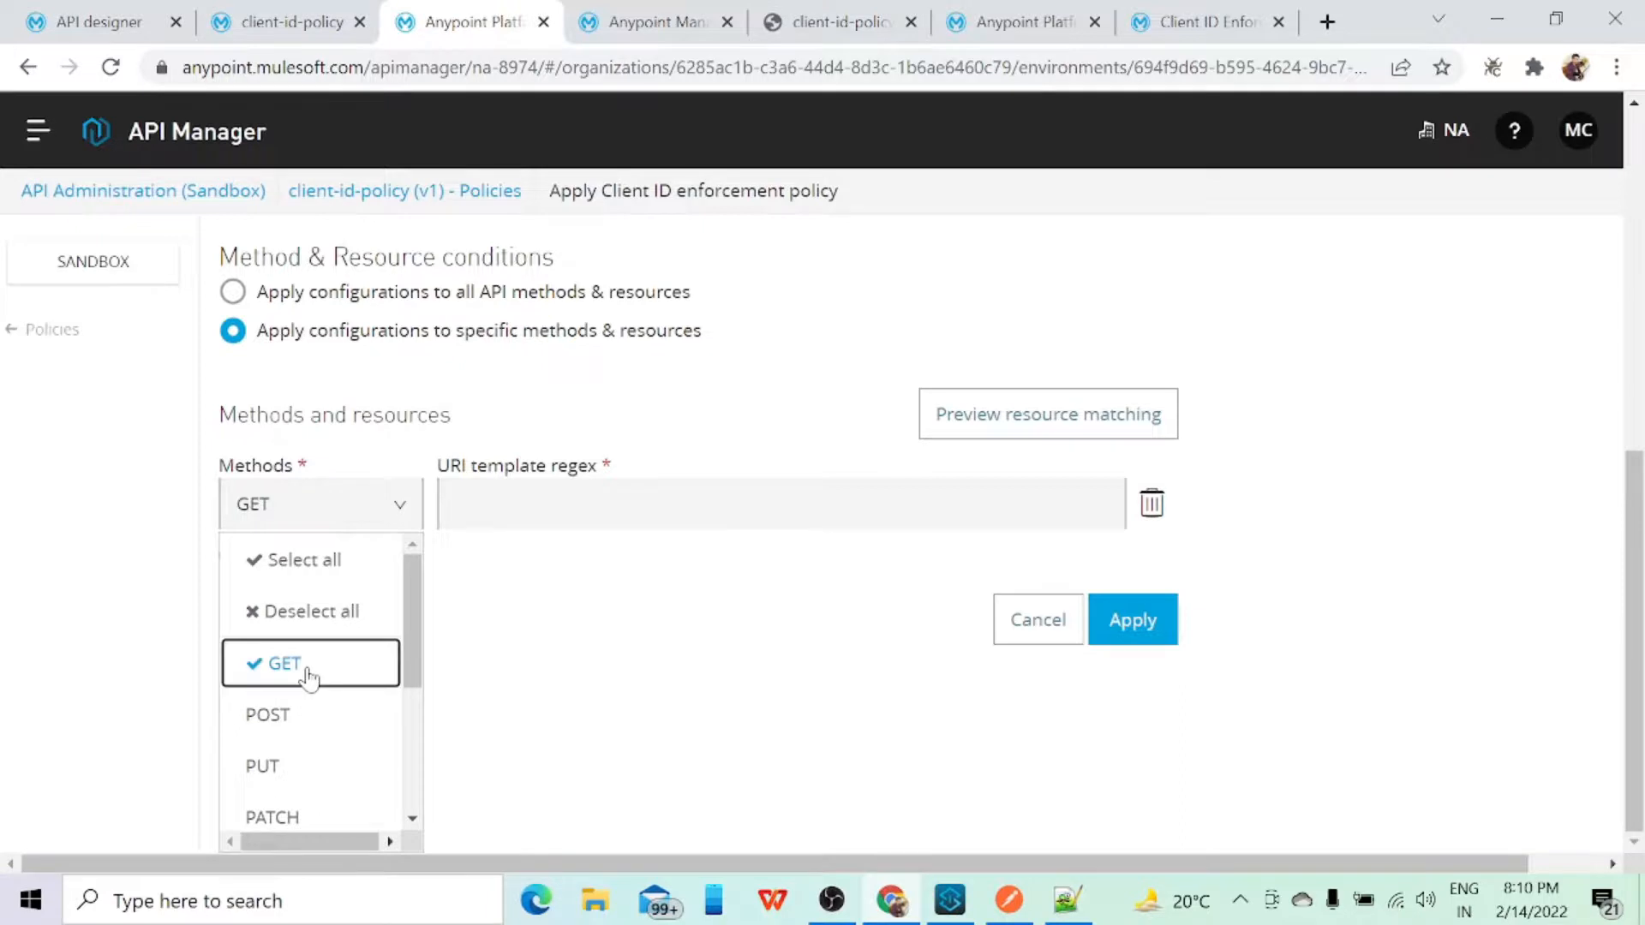
click(488, 506)
scroll(522, 531, up, 2)
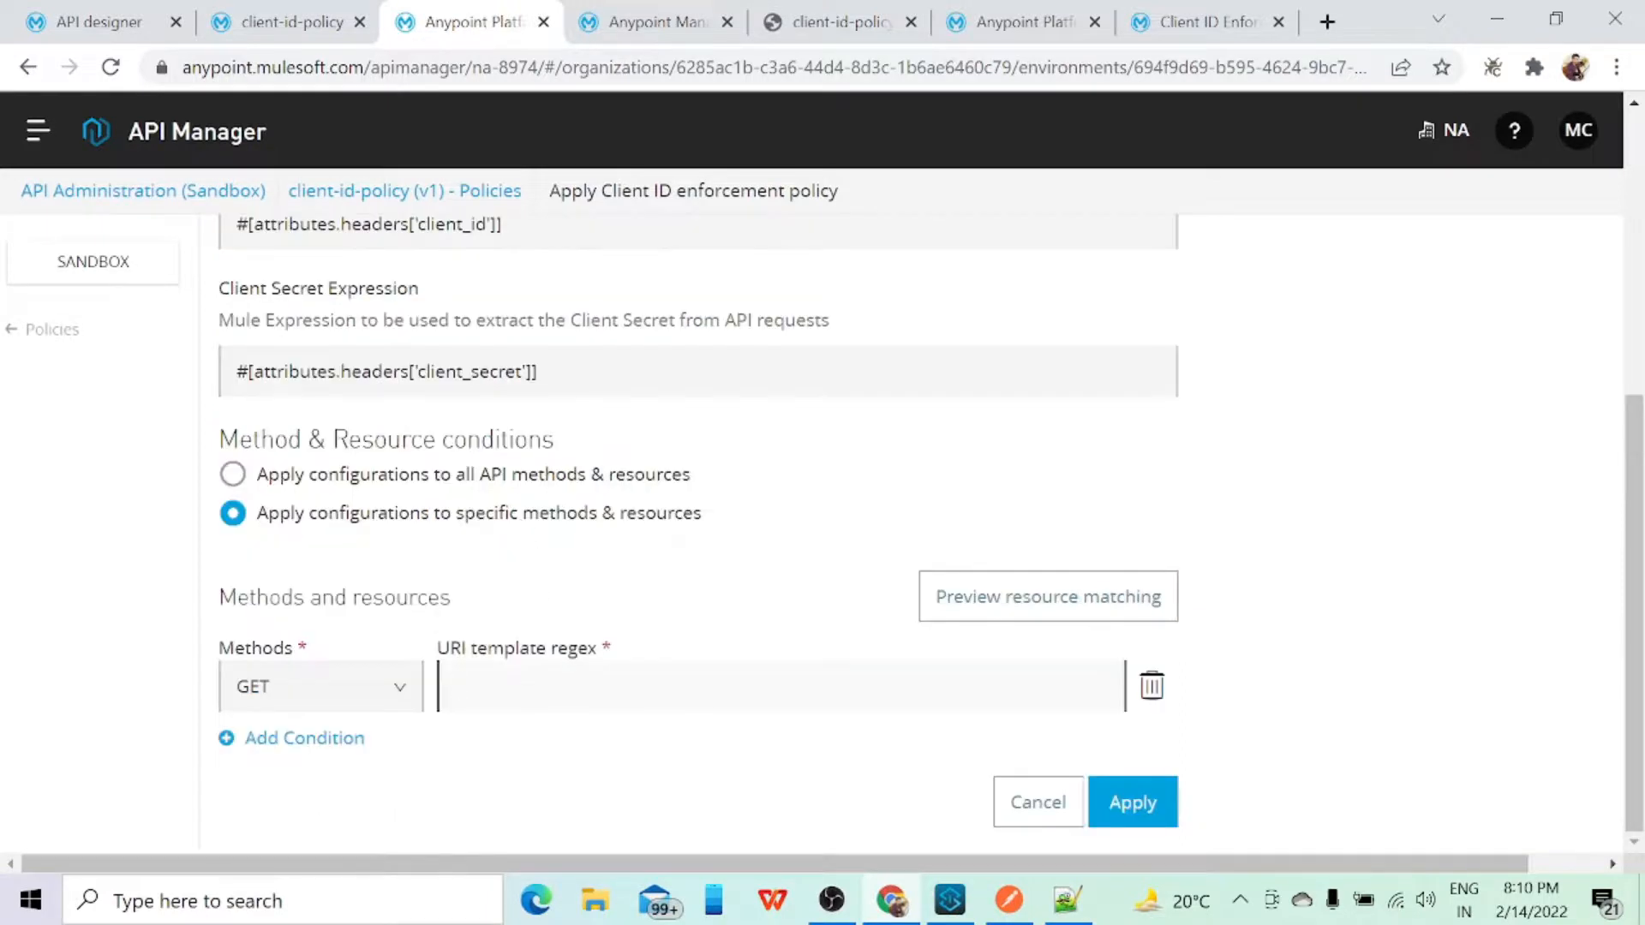
click(524, 686)
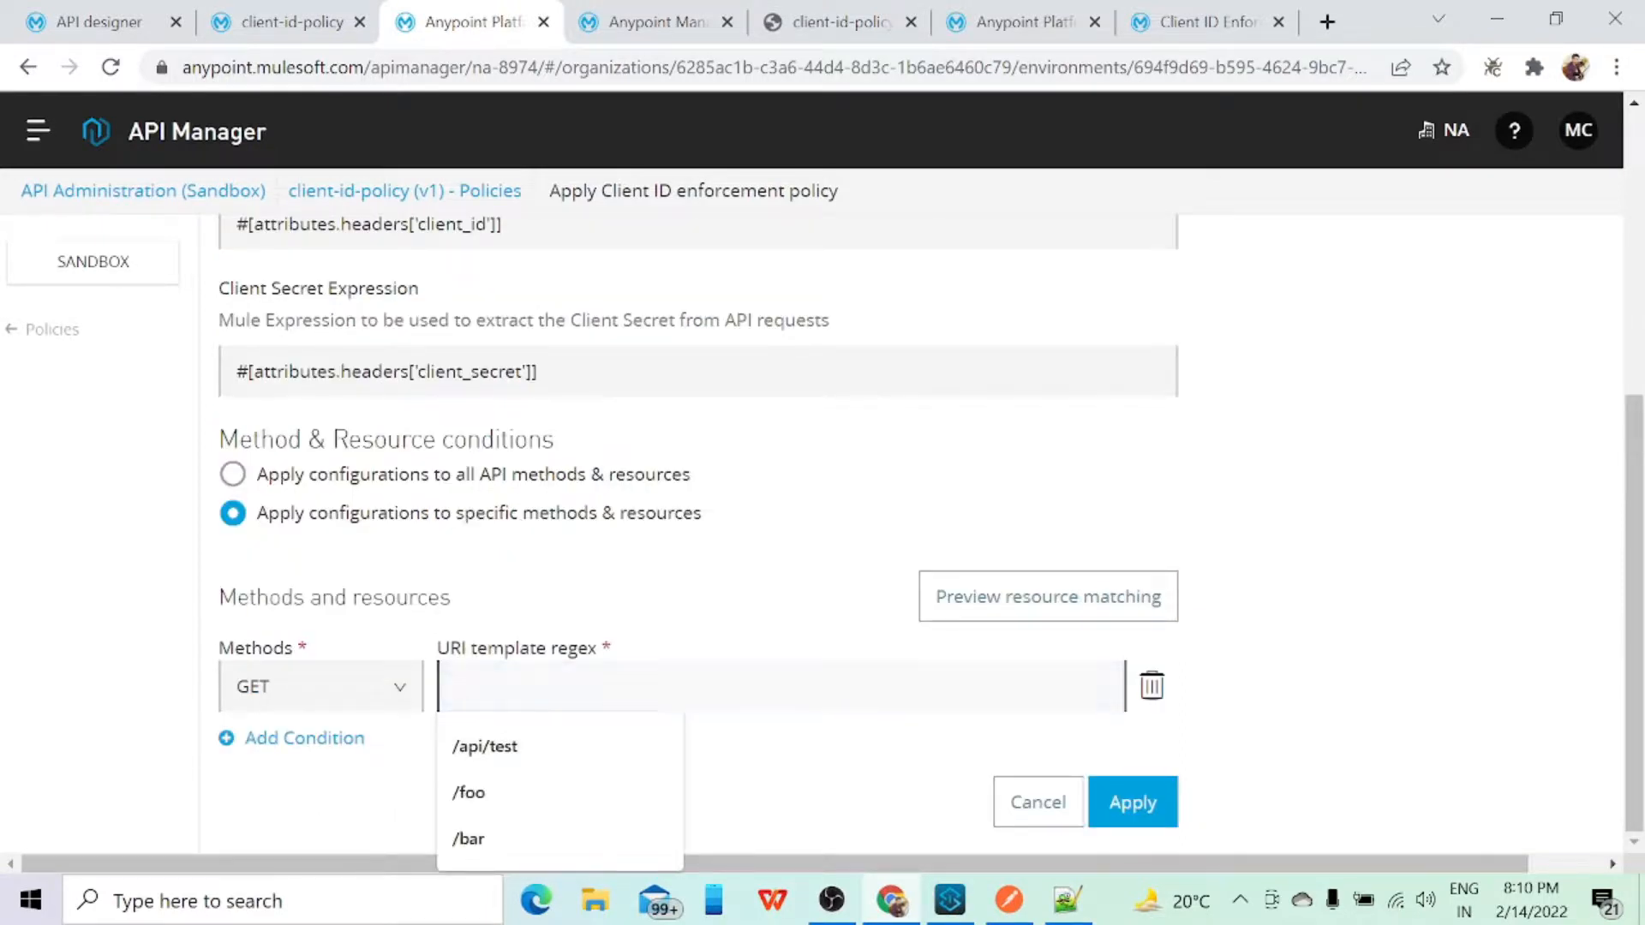
text(/test)
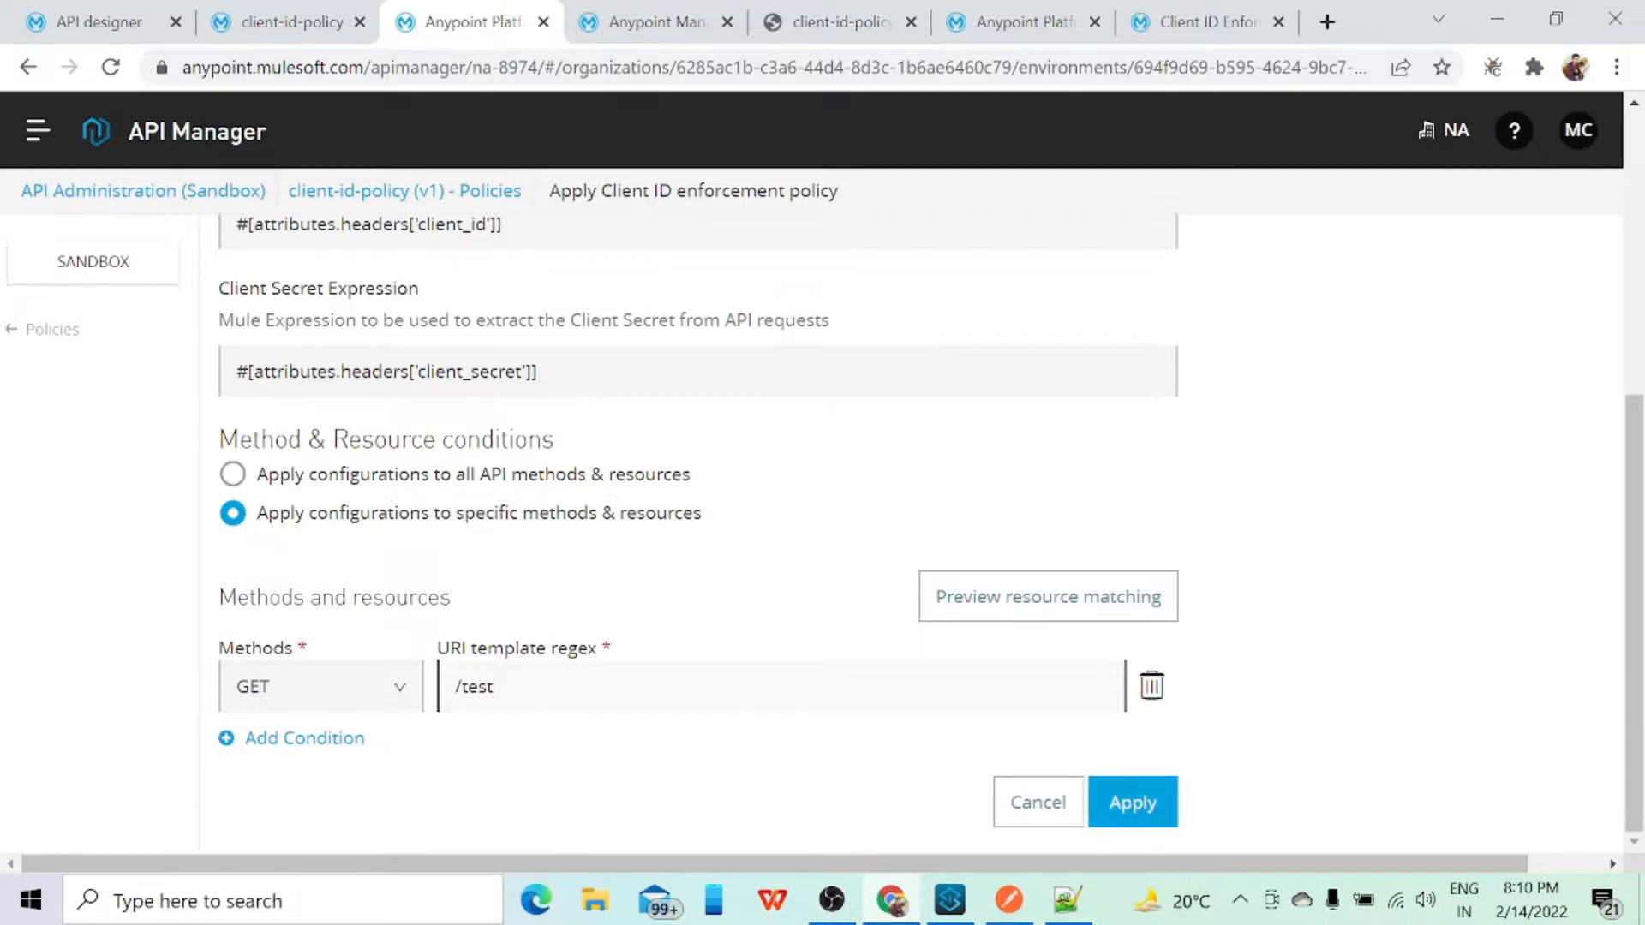
Step: Review the policy's credential expressions and method conditions, and cancel the edit without applying it
scroll(822, 532, up, 5)
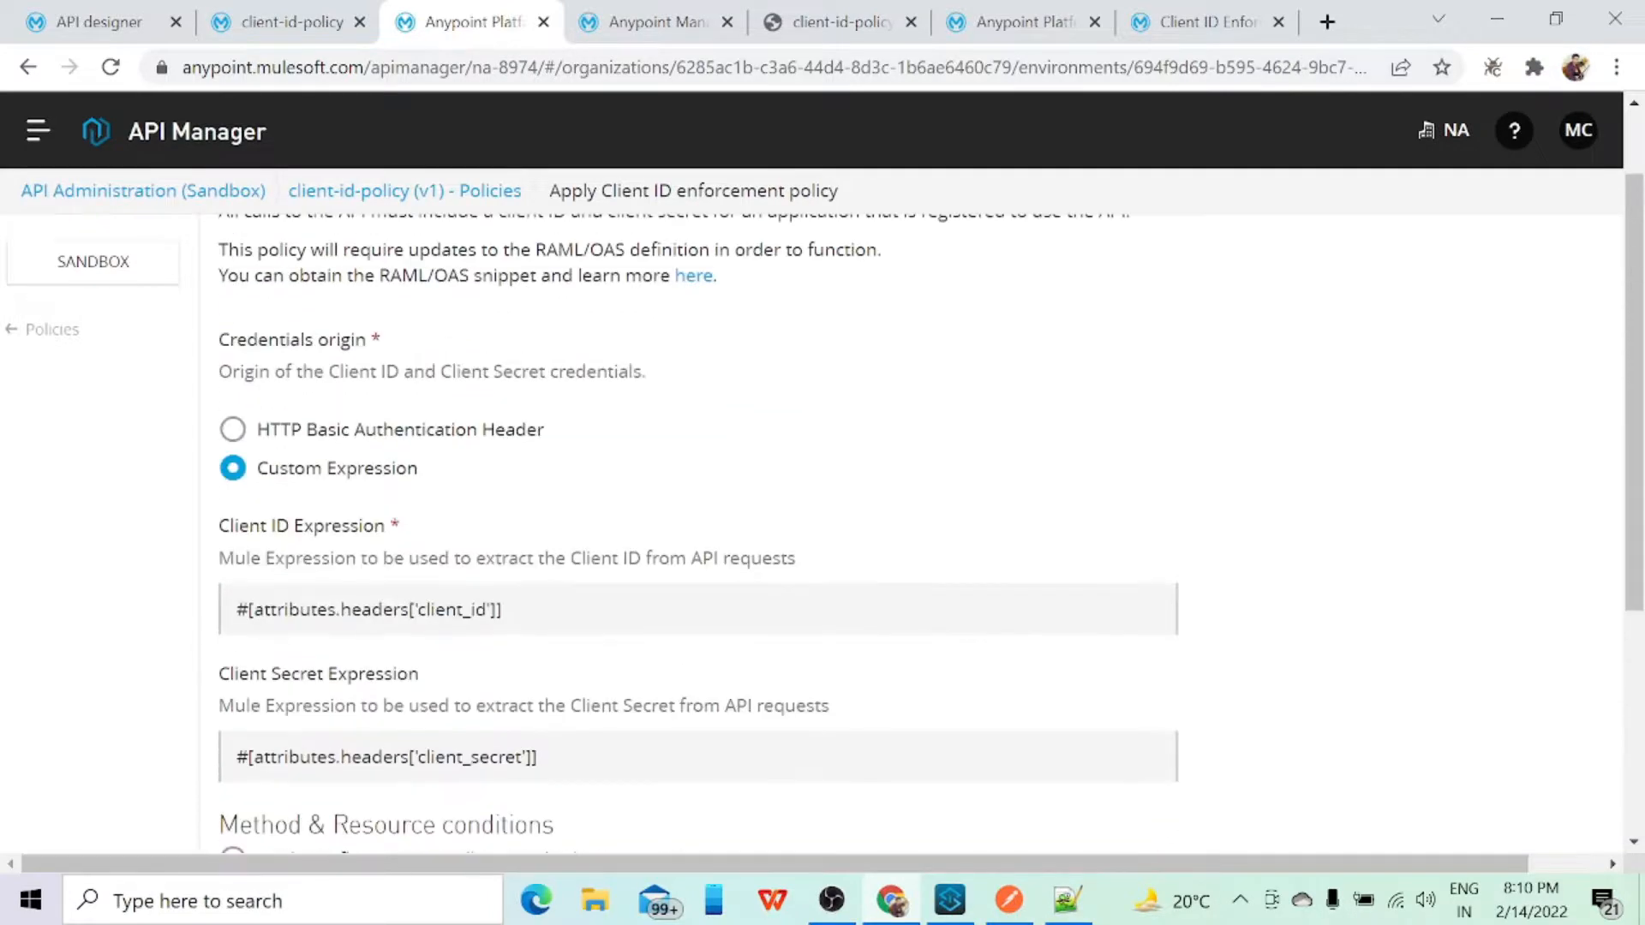
scroll(823, 531, down, 3)
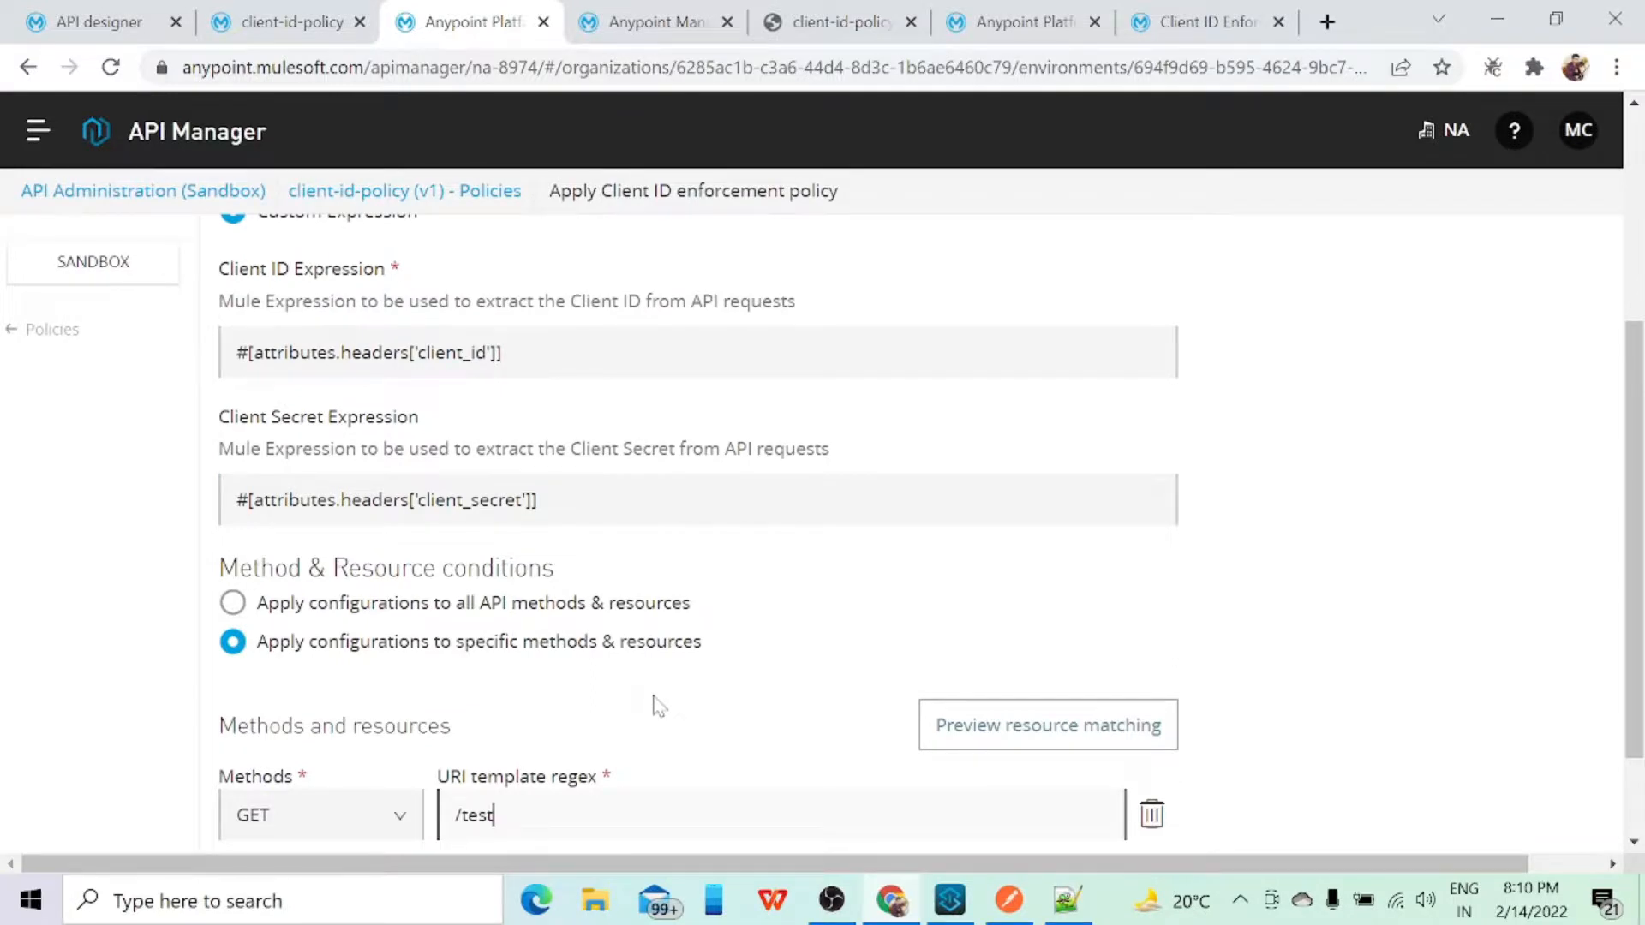
scroll(656, 706, down, 2)
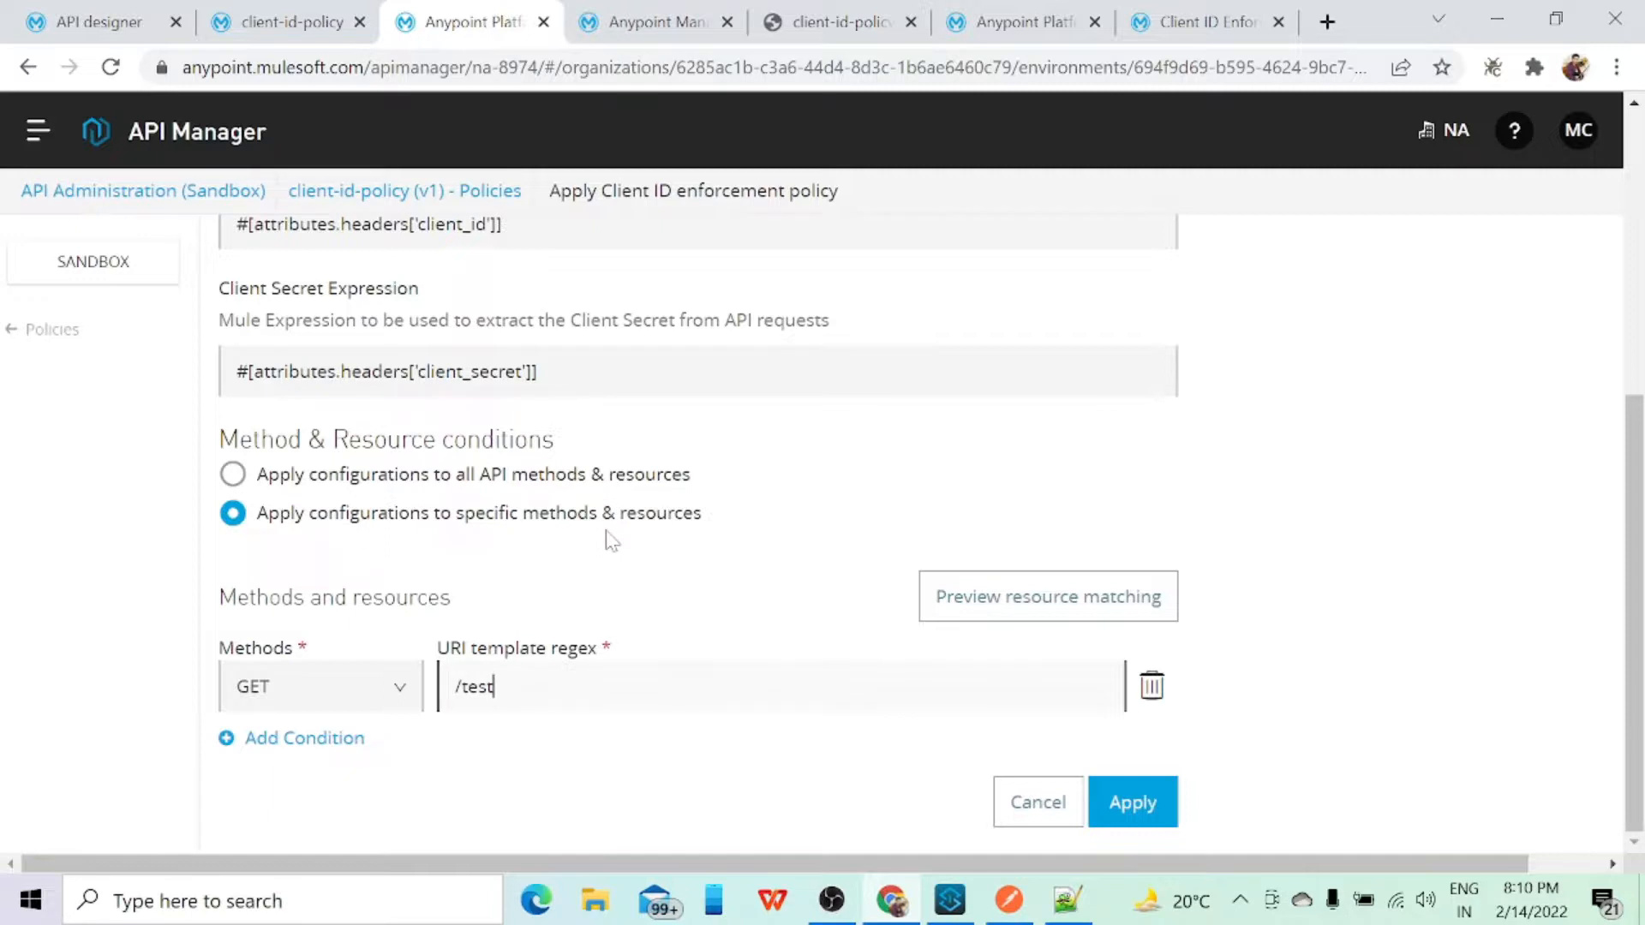
scroll(606, 539, up, 3)
scroll(606, 539, down, 3)
click(312, 693)
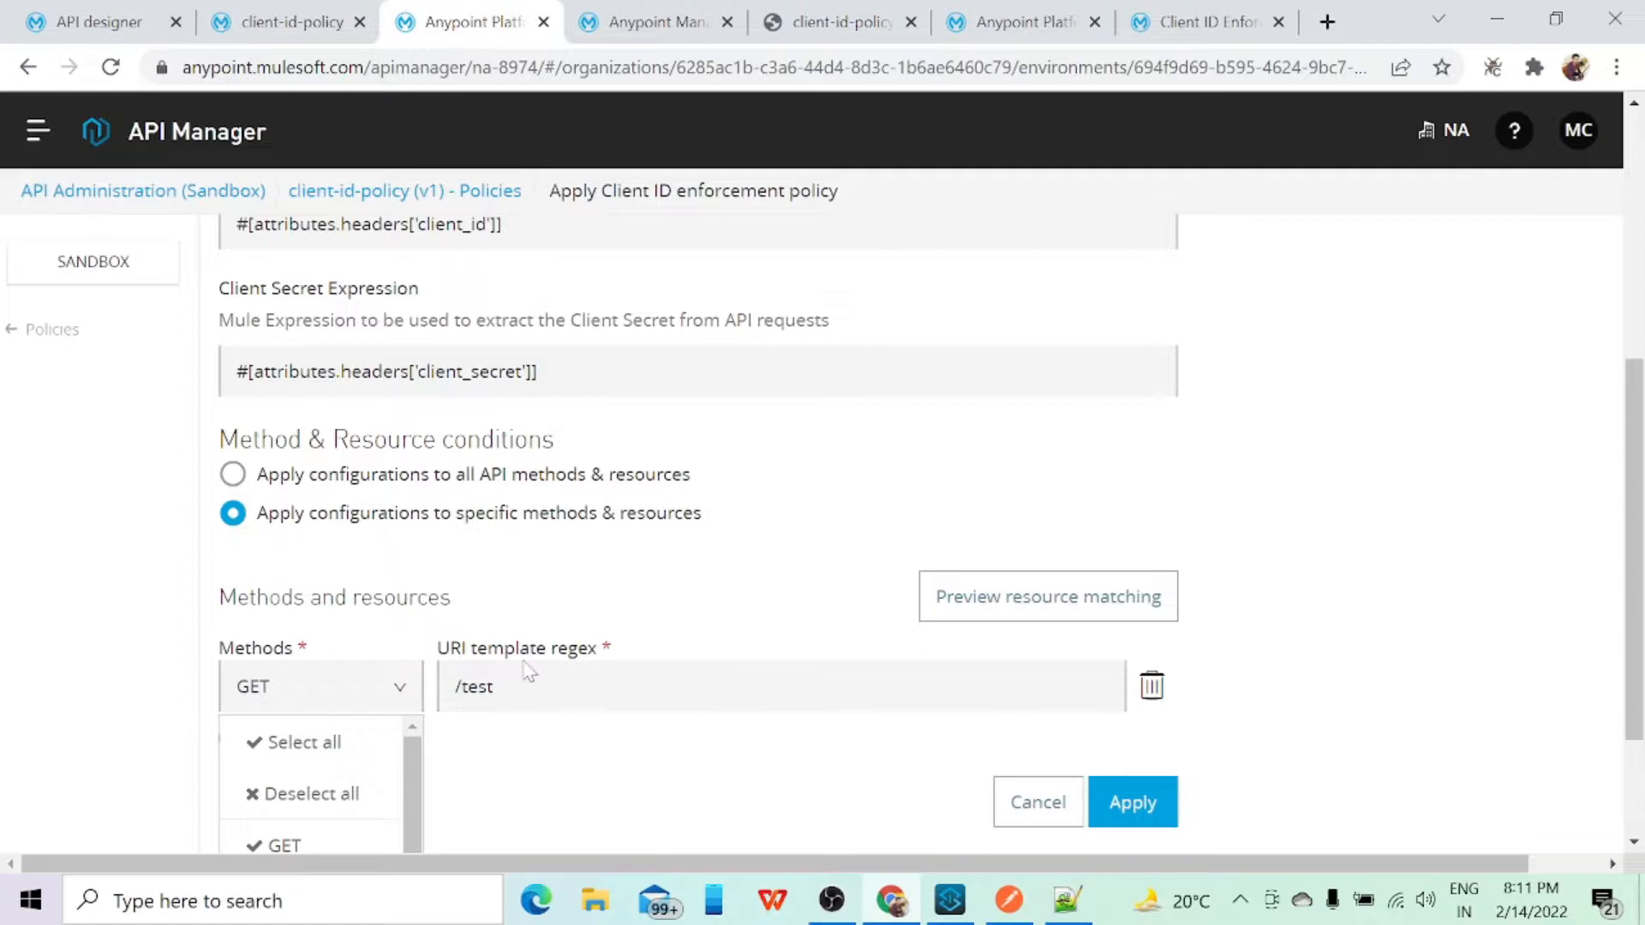
click(1379, 594)
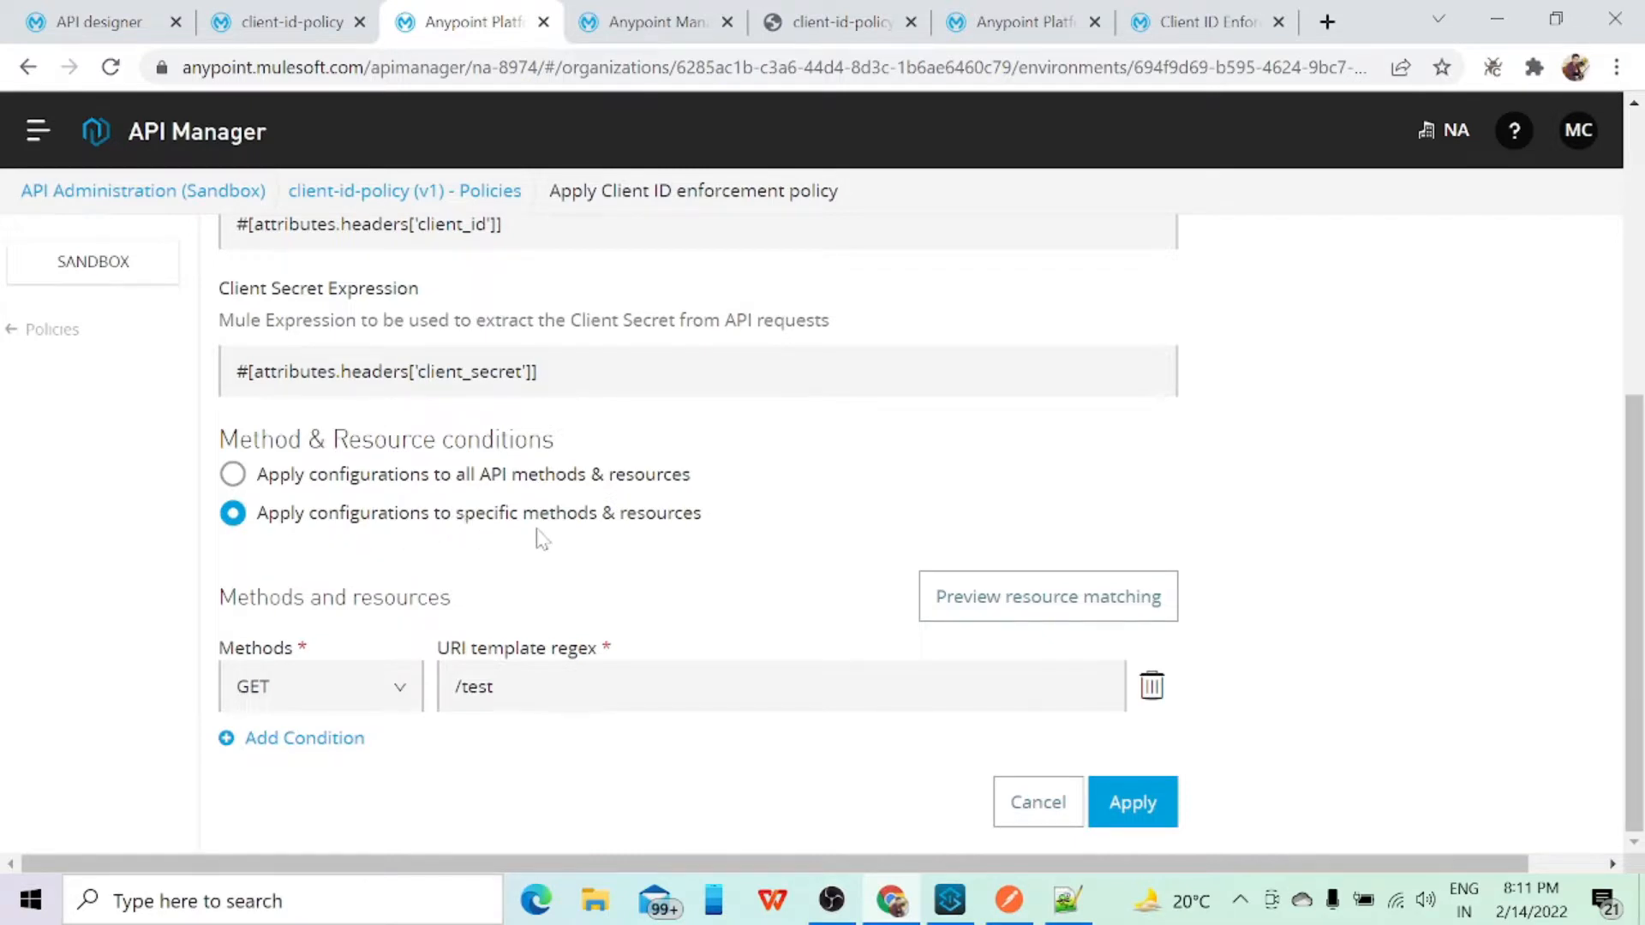
click(1063, 811)
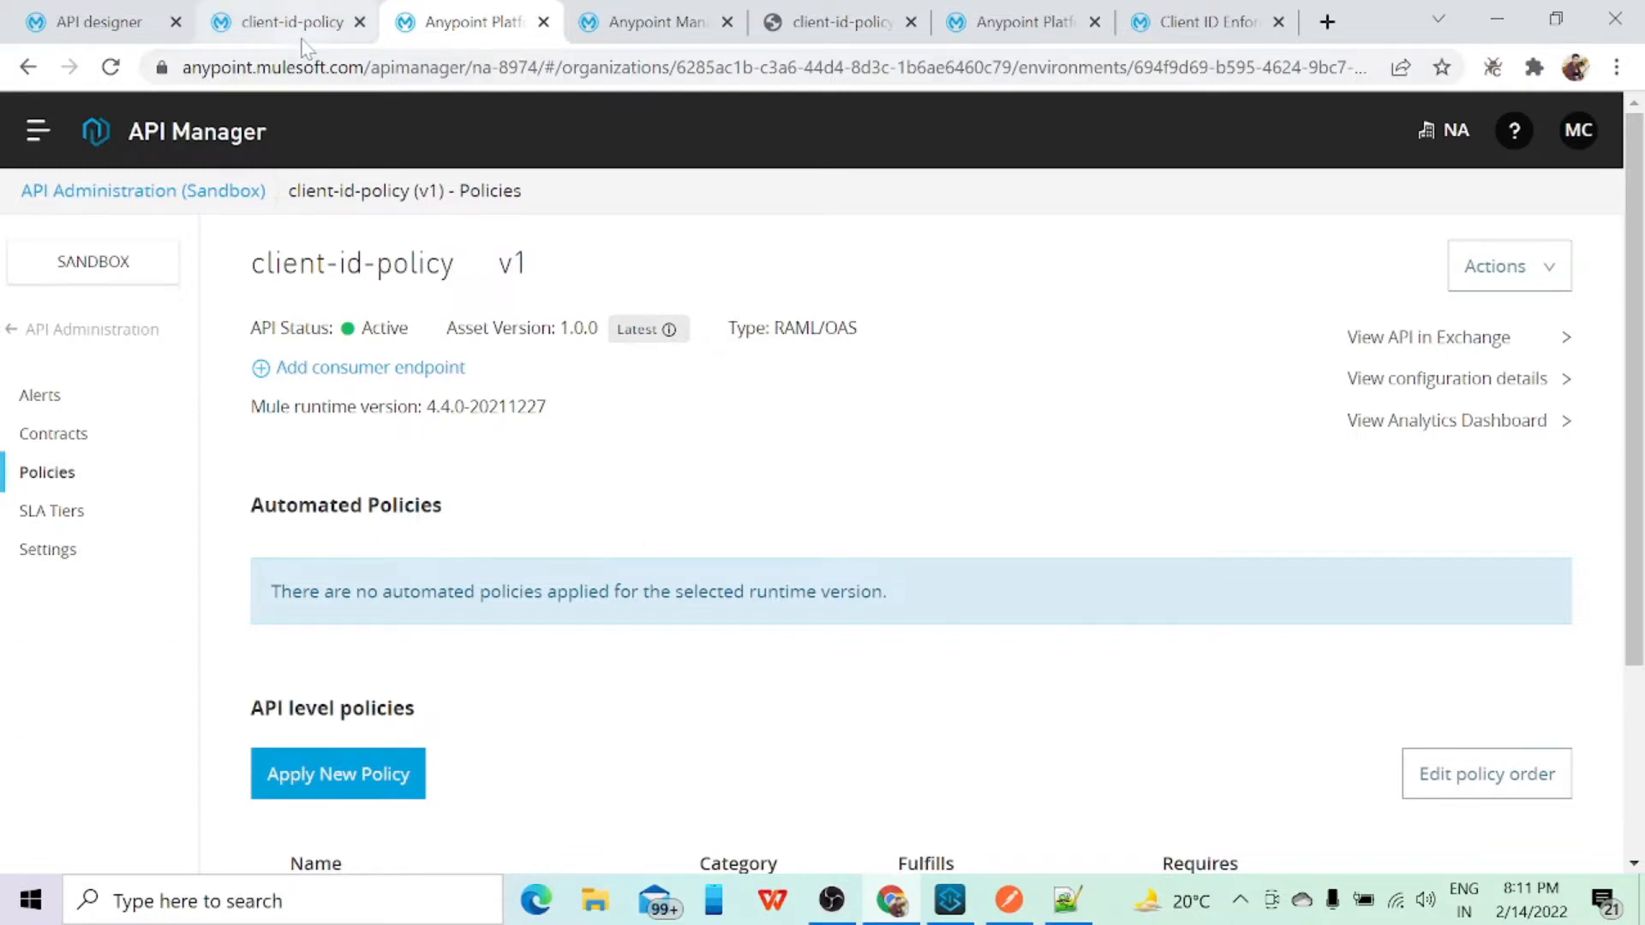
Step: Revisit the client-id-policy.raml specification in Design Center and reopen the client-id-policy API's policies in API Manager
click(123, 26)
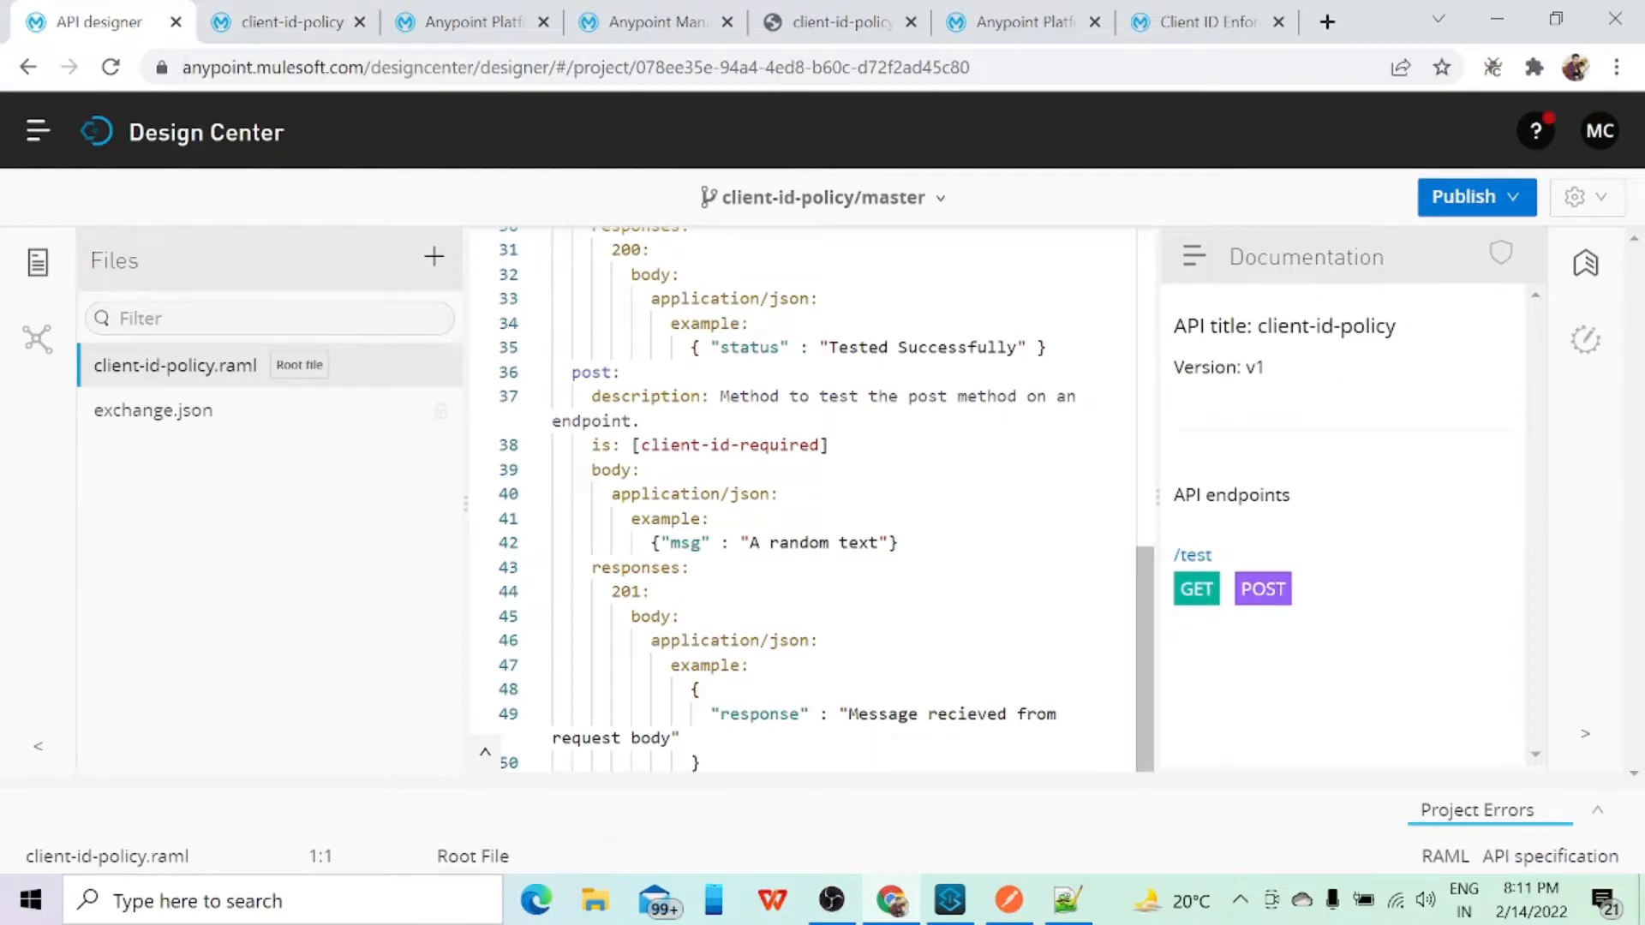
scroll(814, 500, up, 10)
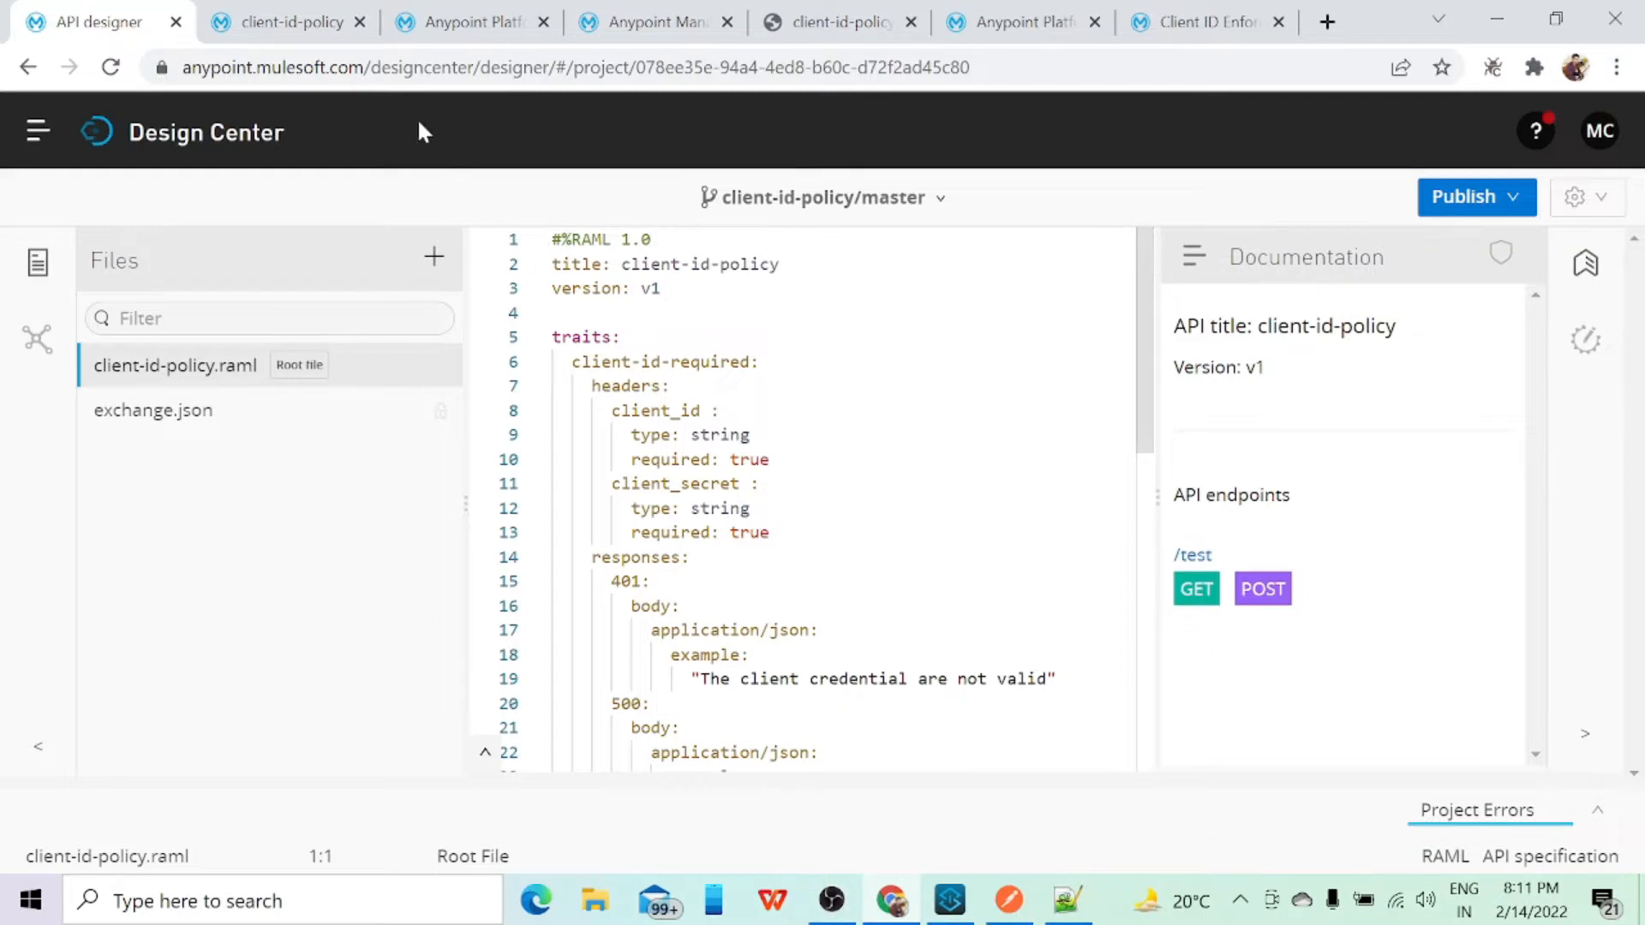
click(438, 28)
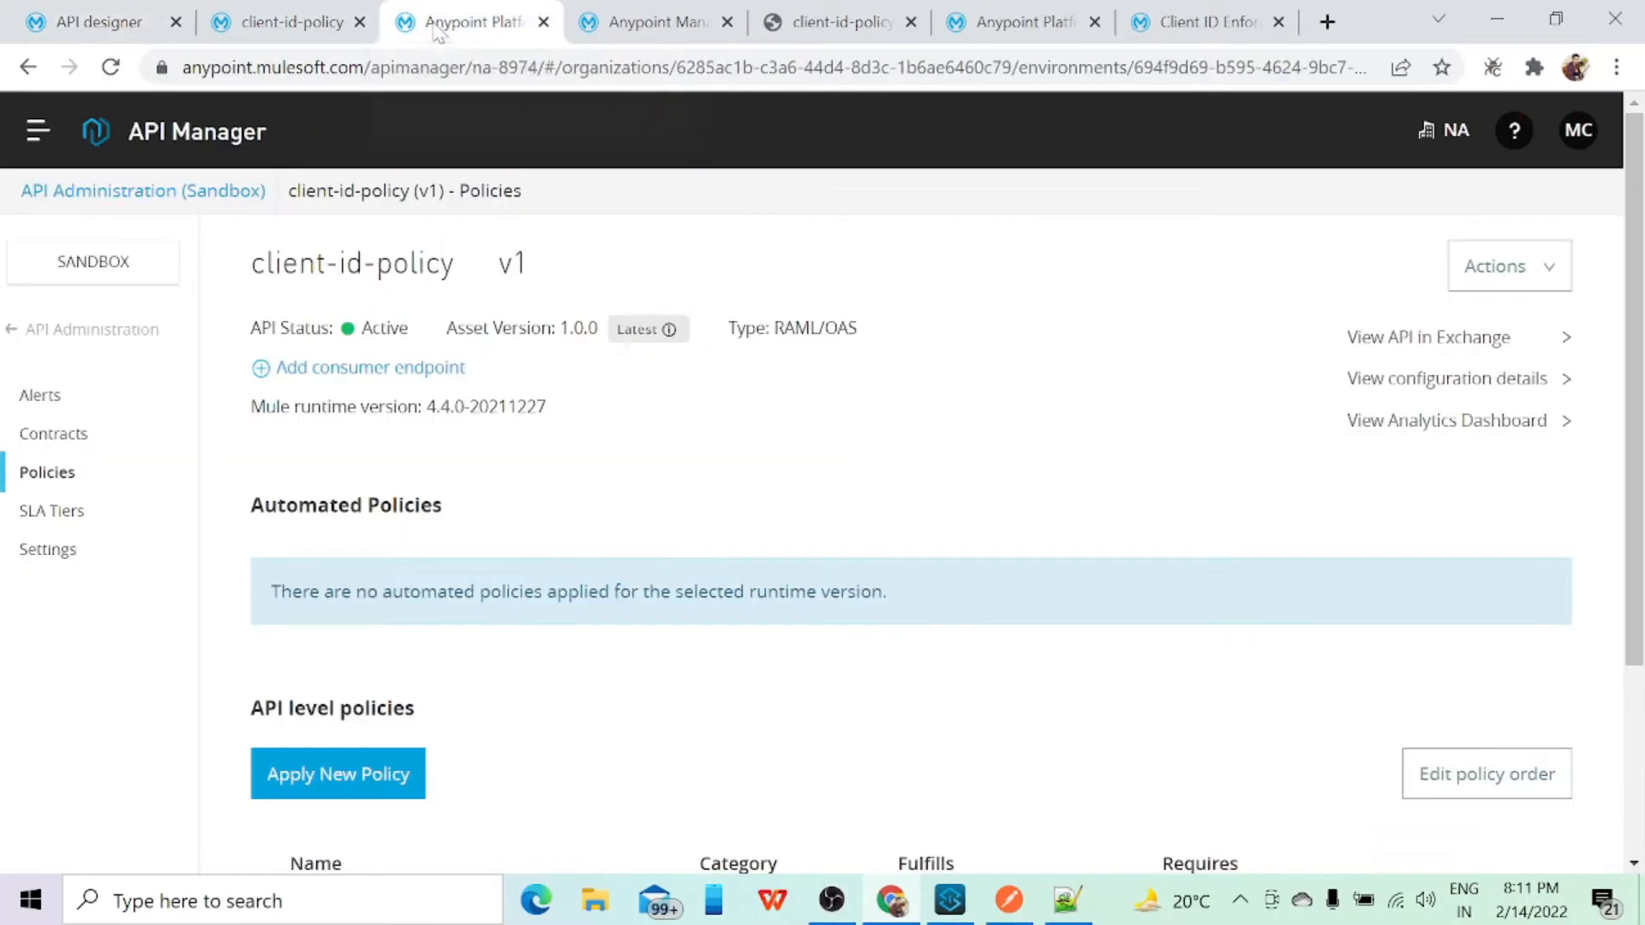
click(56, 336)
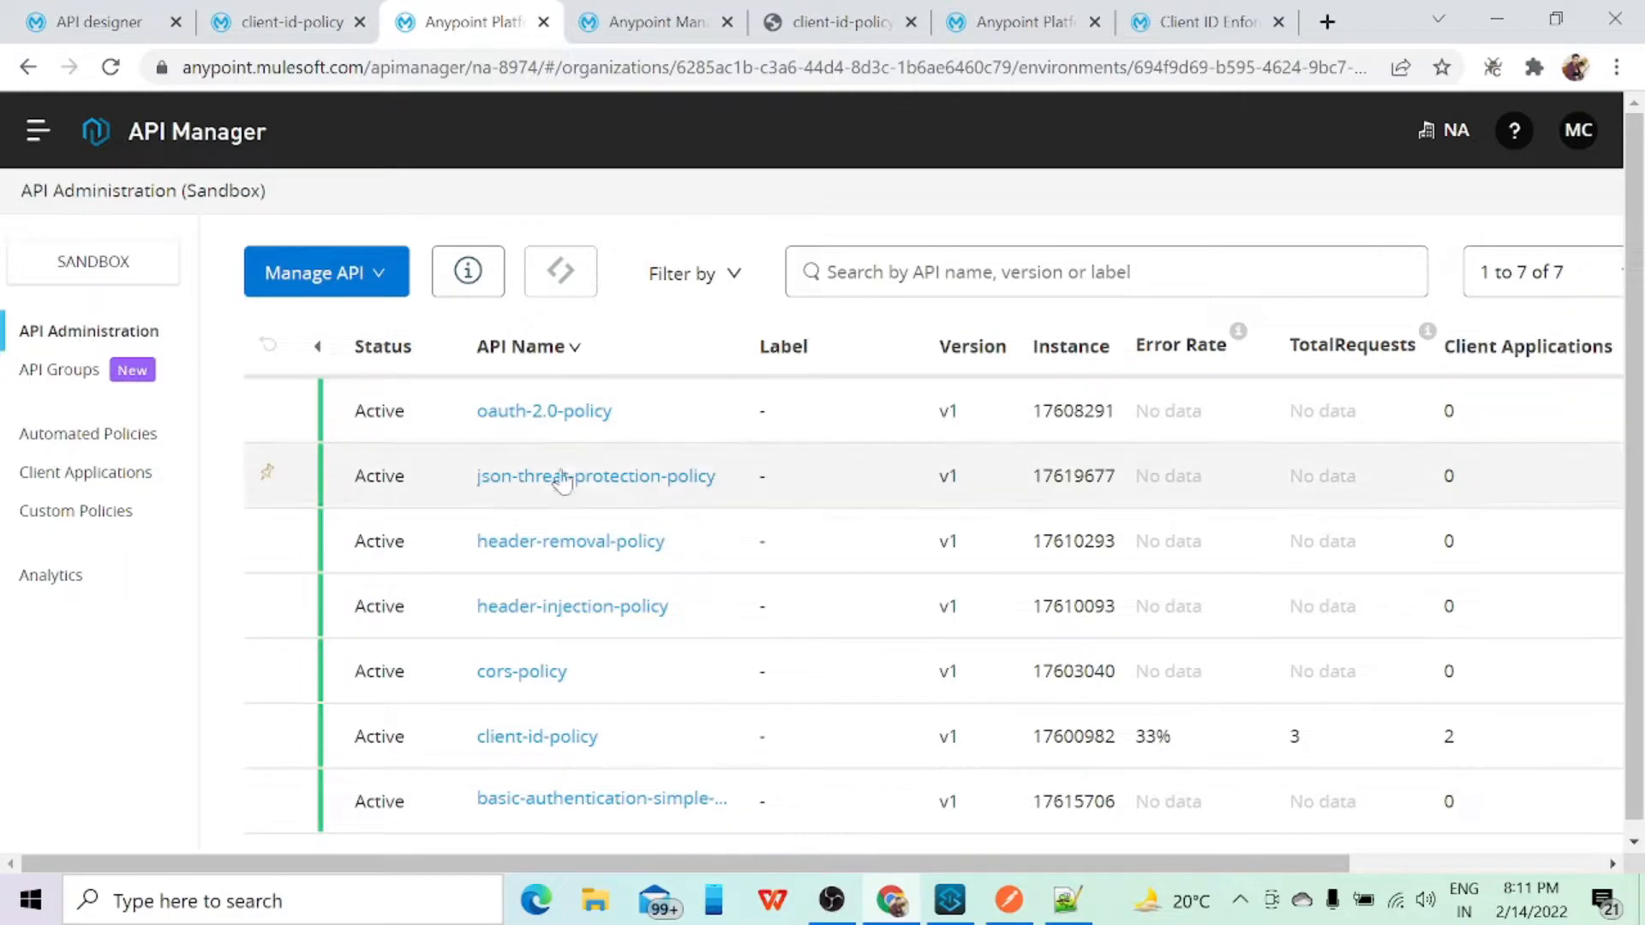
click(527, 742)
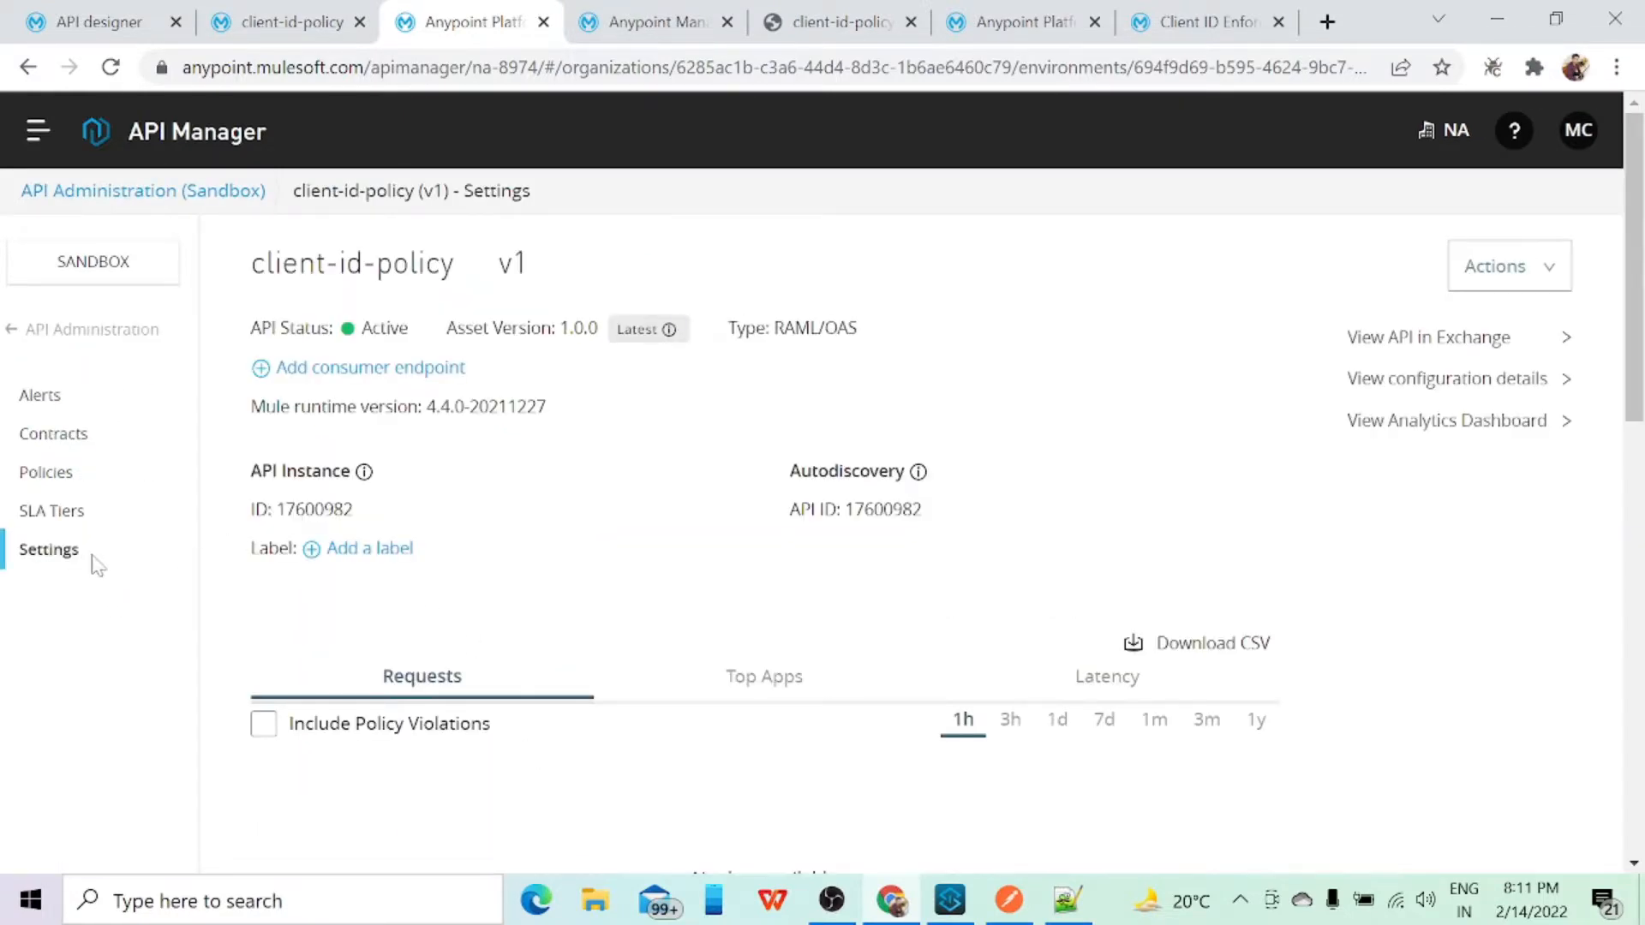
click(36, 472)
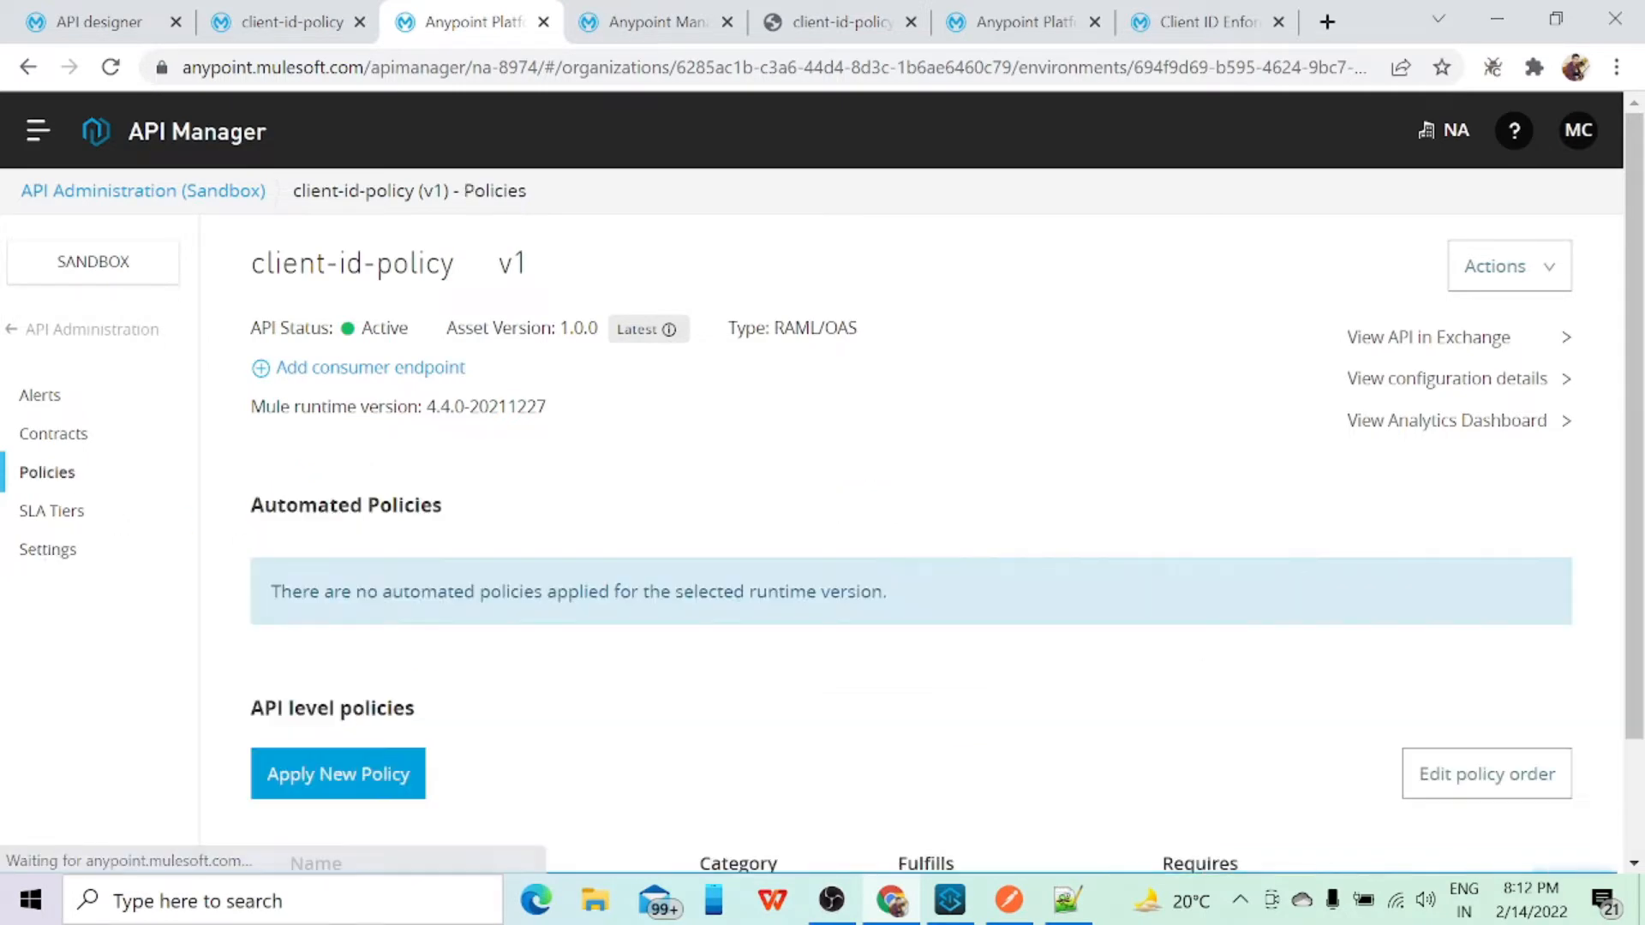
Step: Look through the policies available to apply to client-id-policy v1 and close the selection without choosing one
click(369, 771)
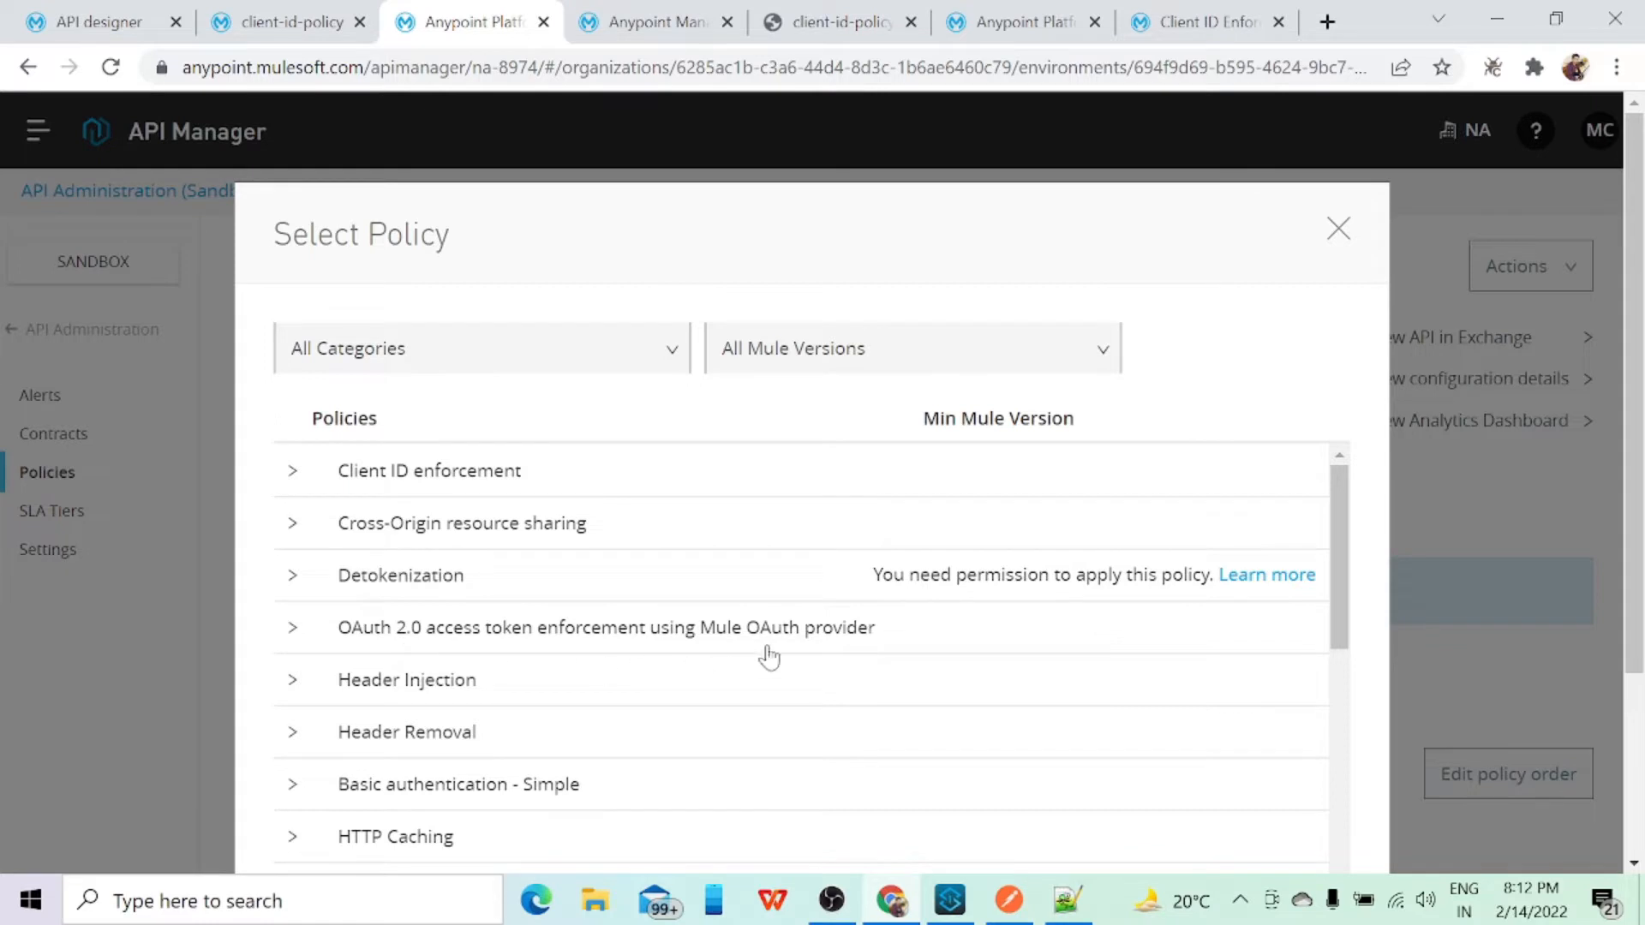
scroll(813, 665, down, 1)
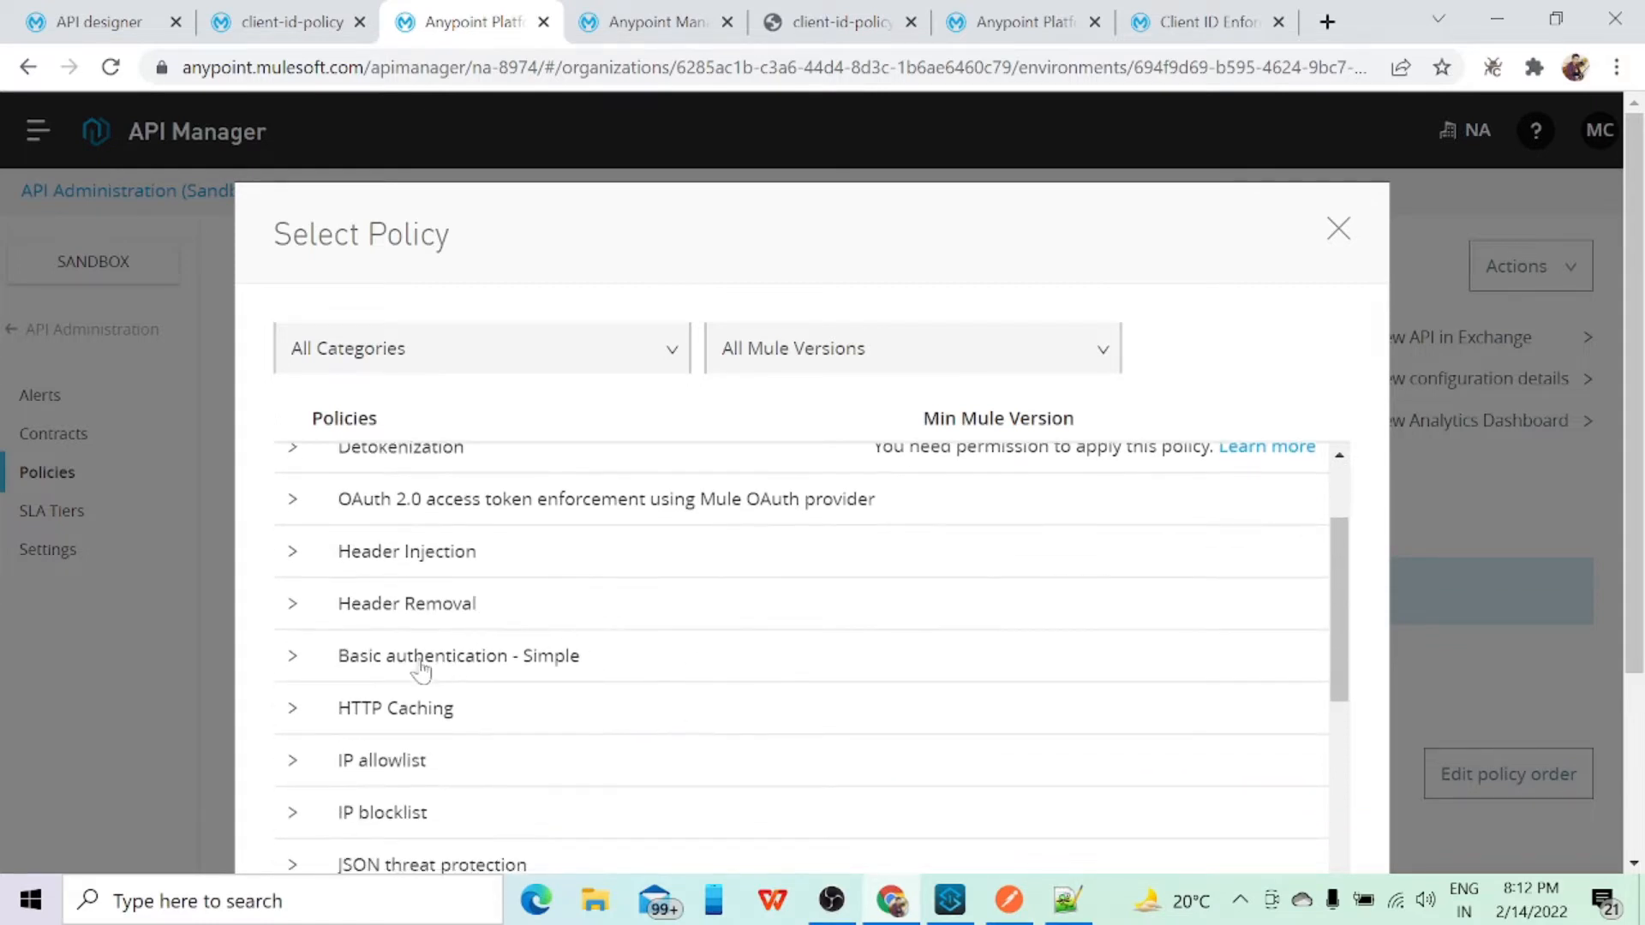
scroll(497, 704, down, 1)
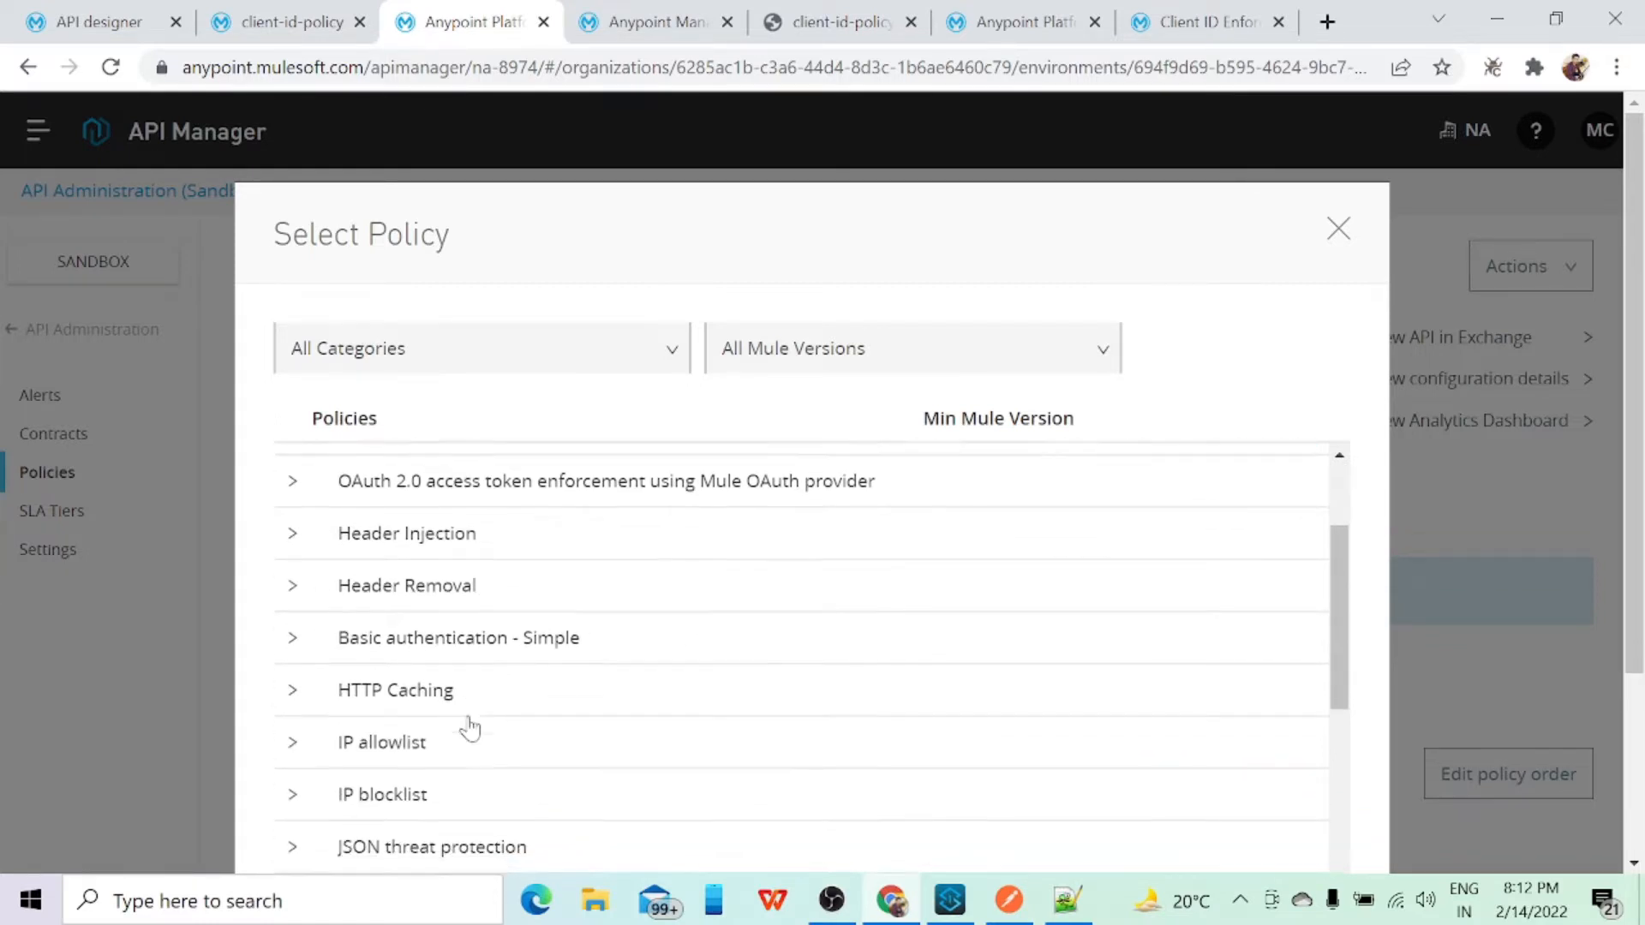
scroll(527, 739, down, 1)
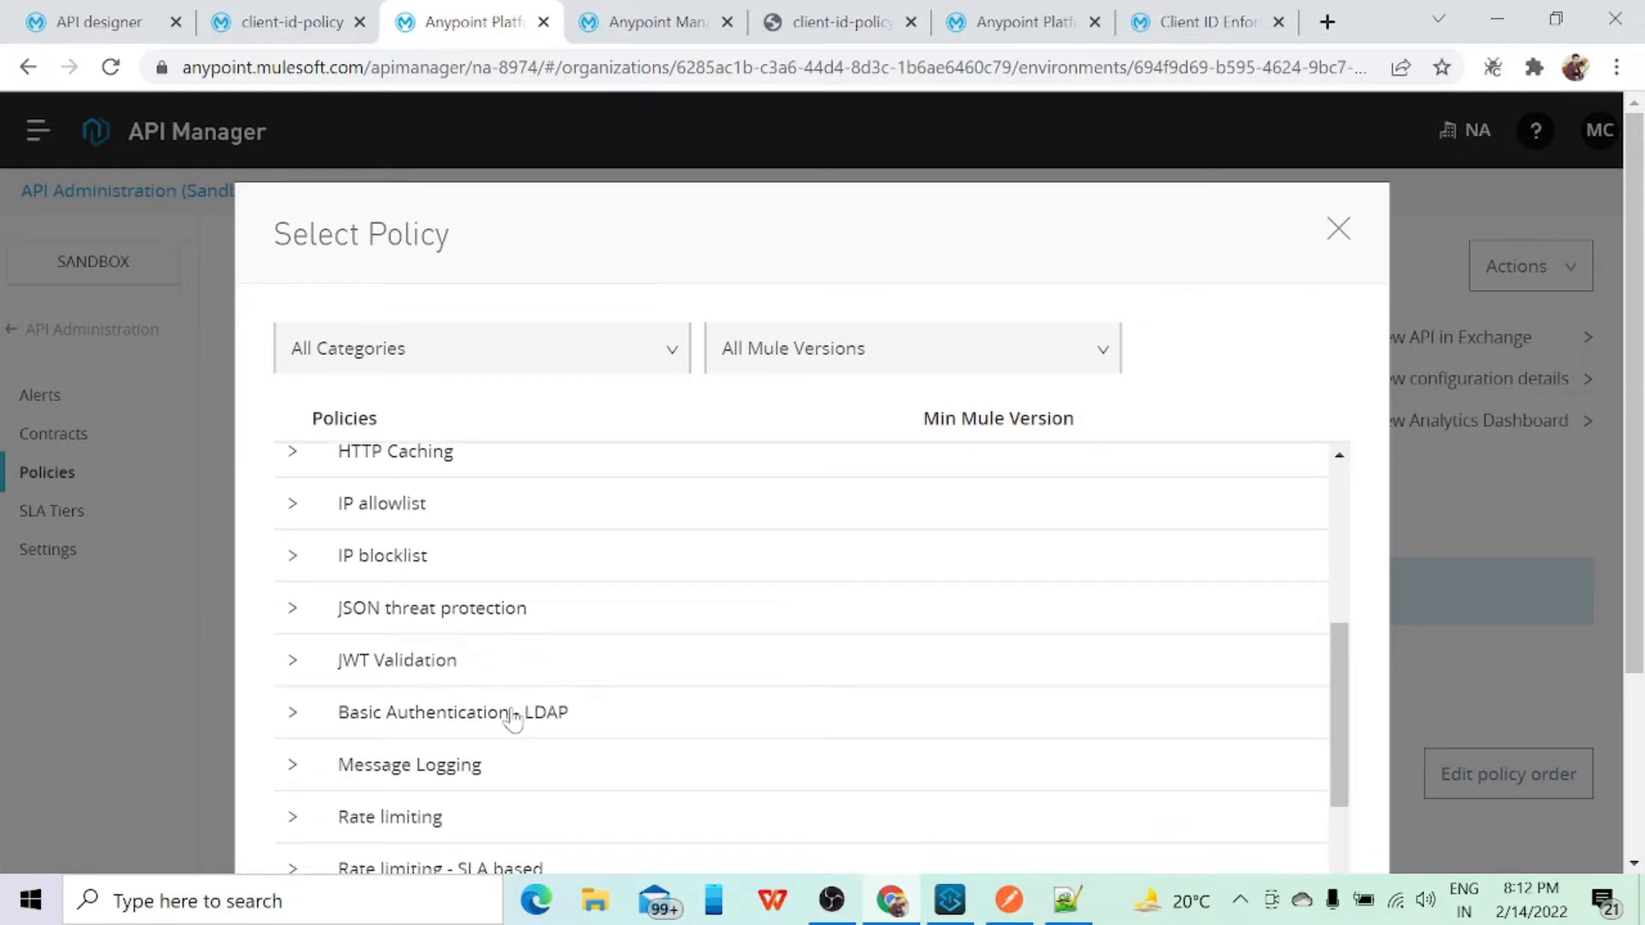
scroll(529, 750, down, 1)
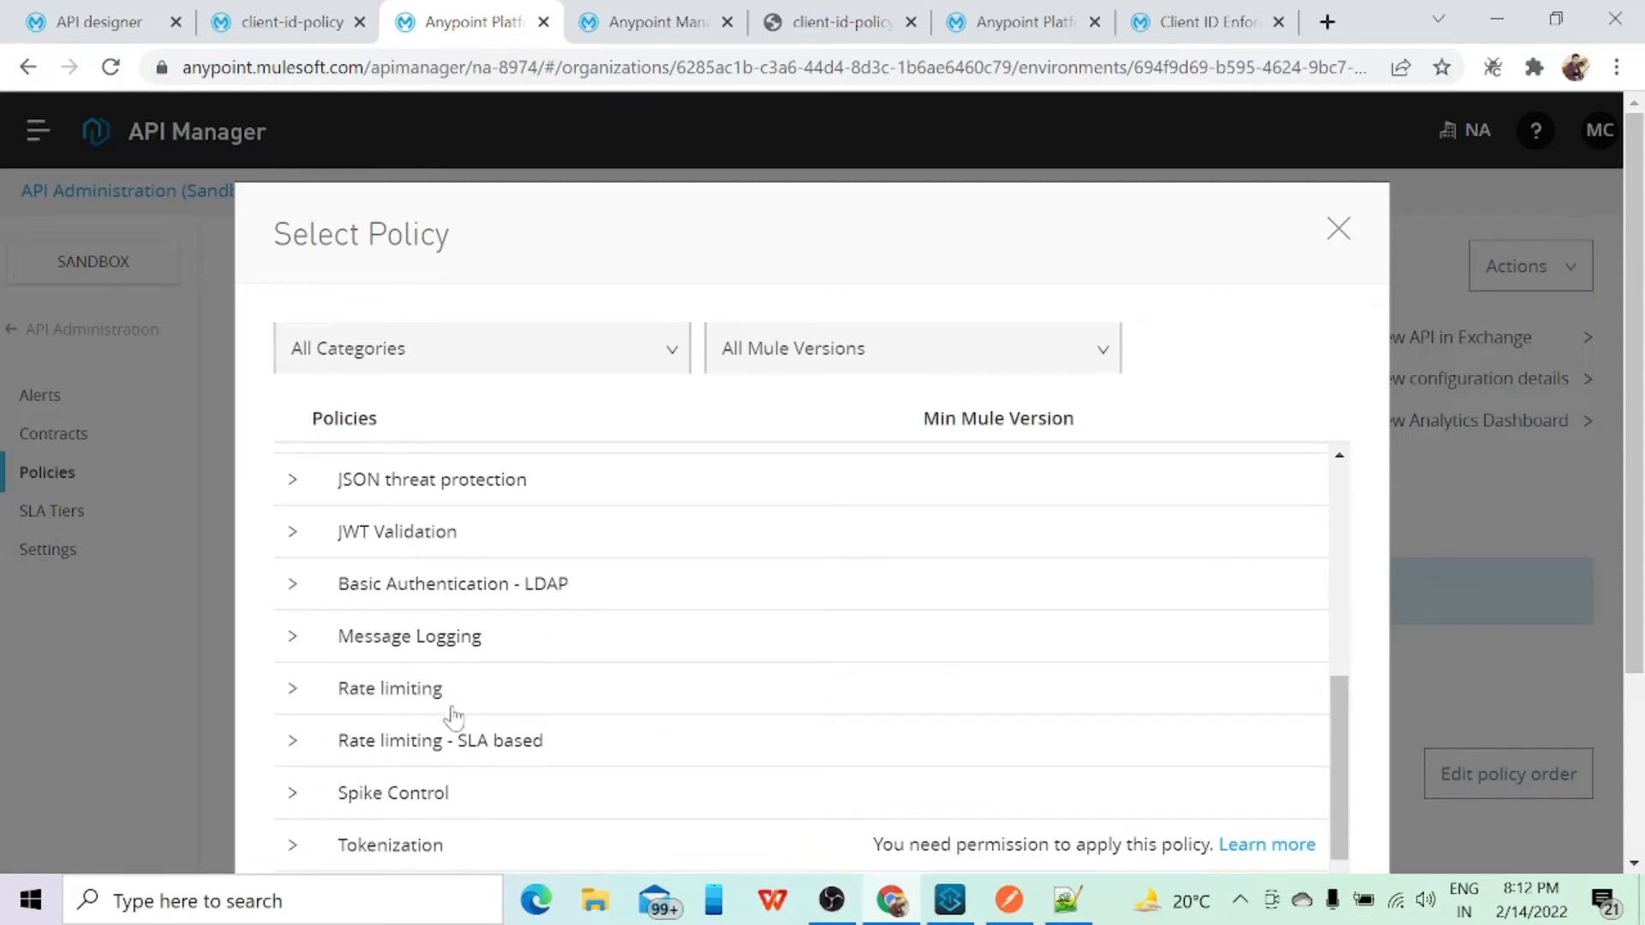
scroll(463, 738, down, 3)
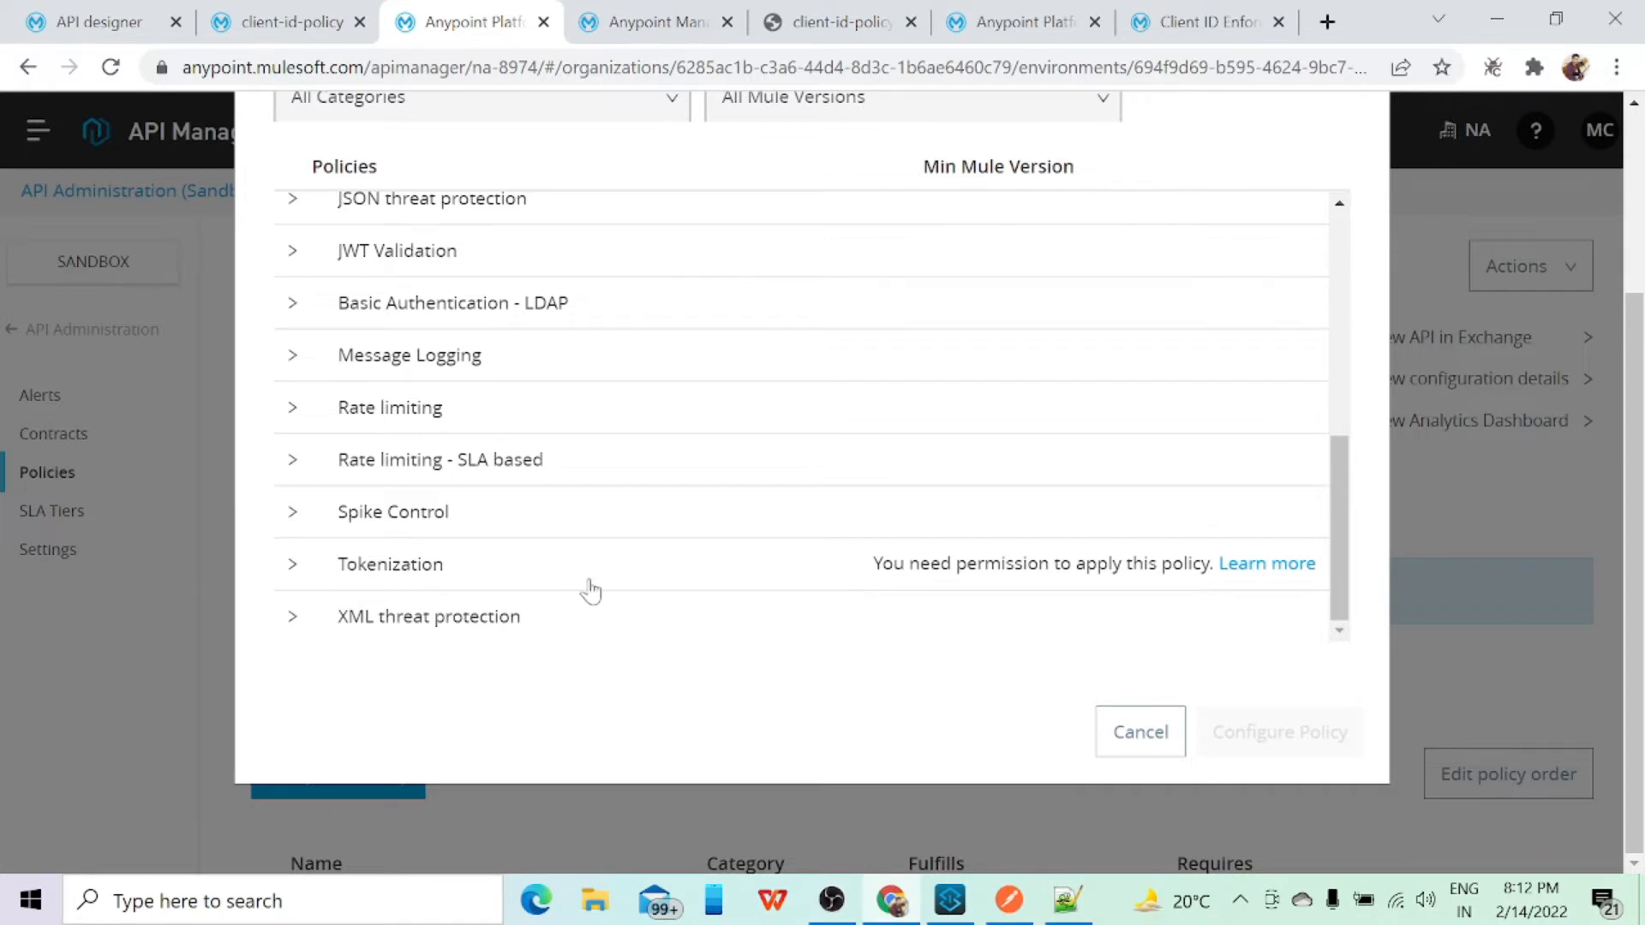
scroll(592, 591, up, 6)
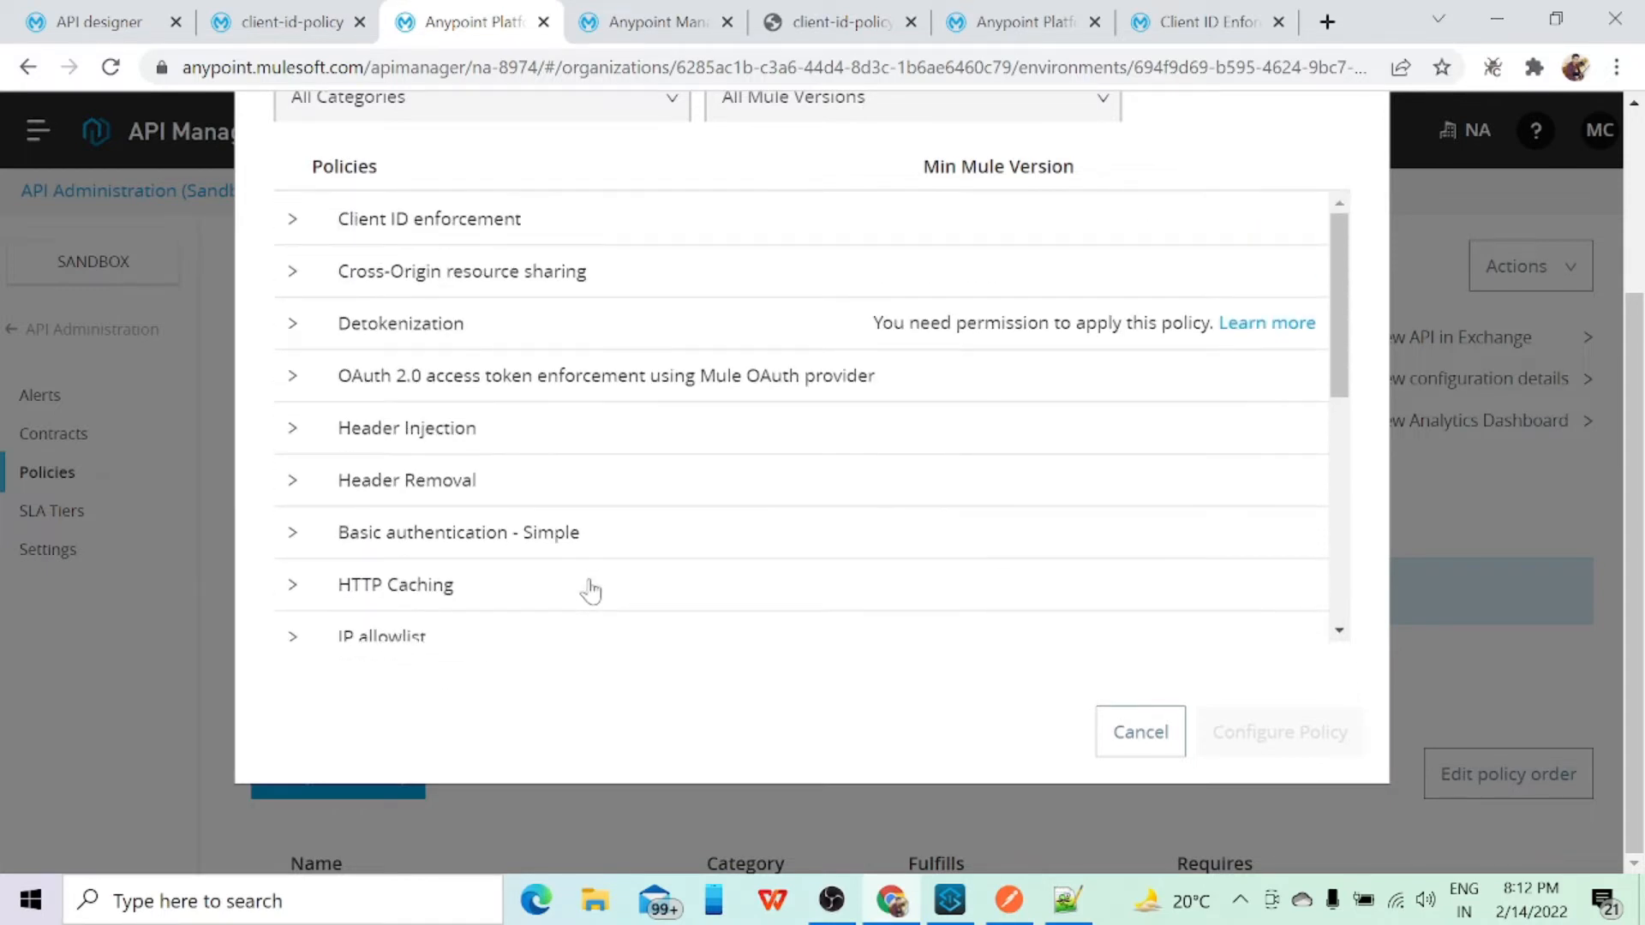
scroll(591, 591, up, 3)
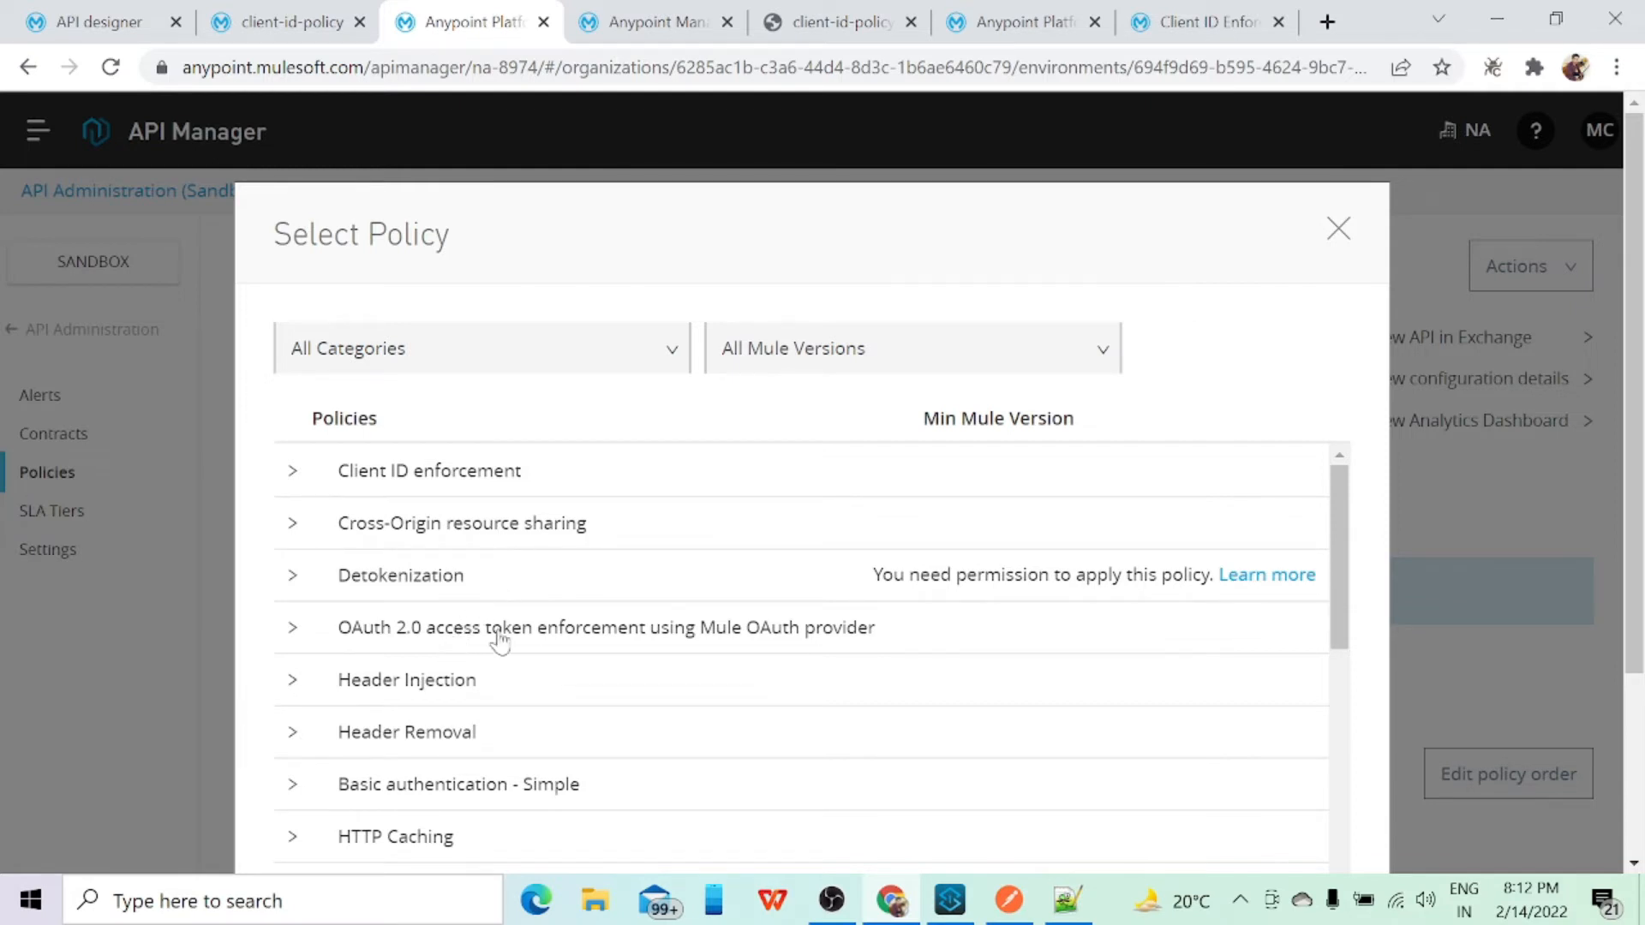
scroll(697, 646, down, 6)
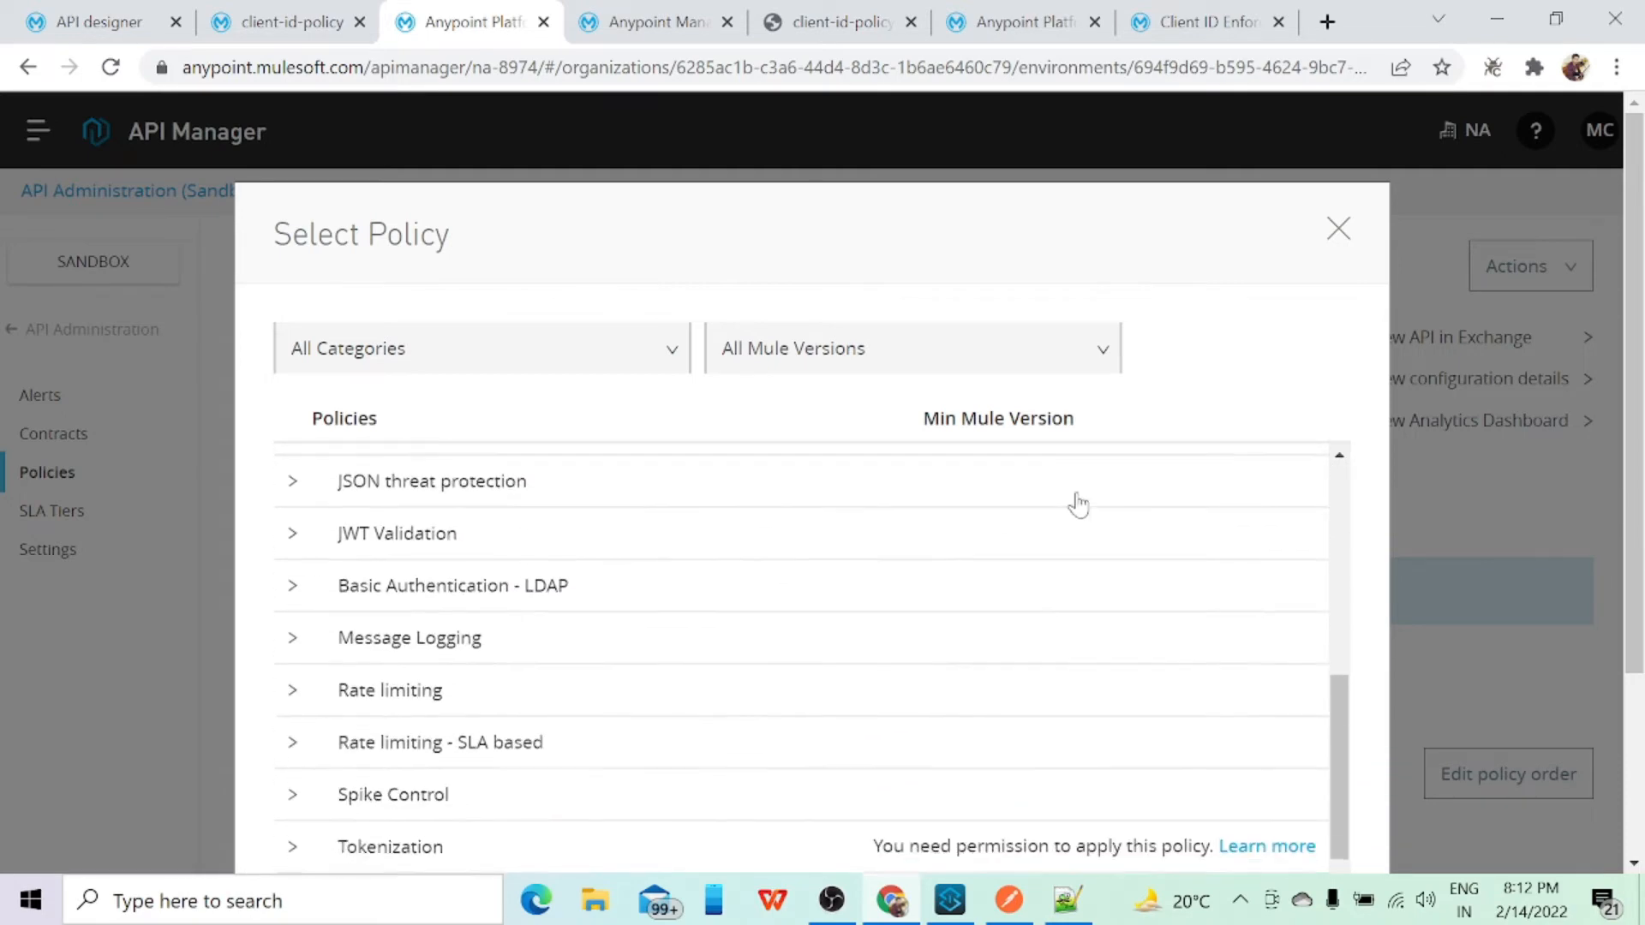
scroll(1271, 357, down, 3)
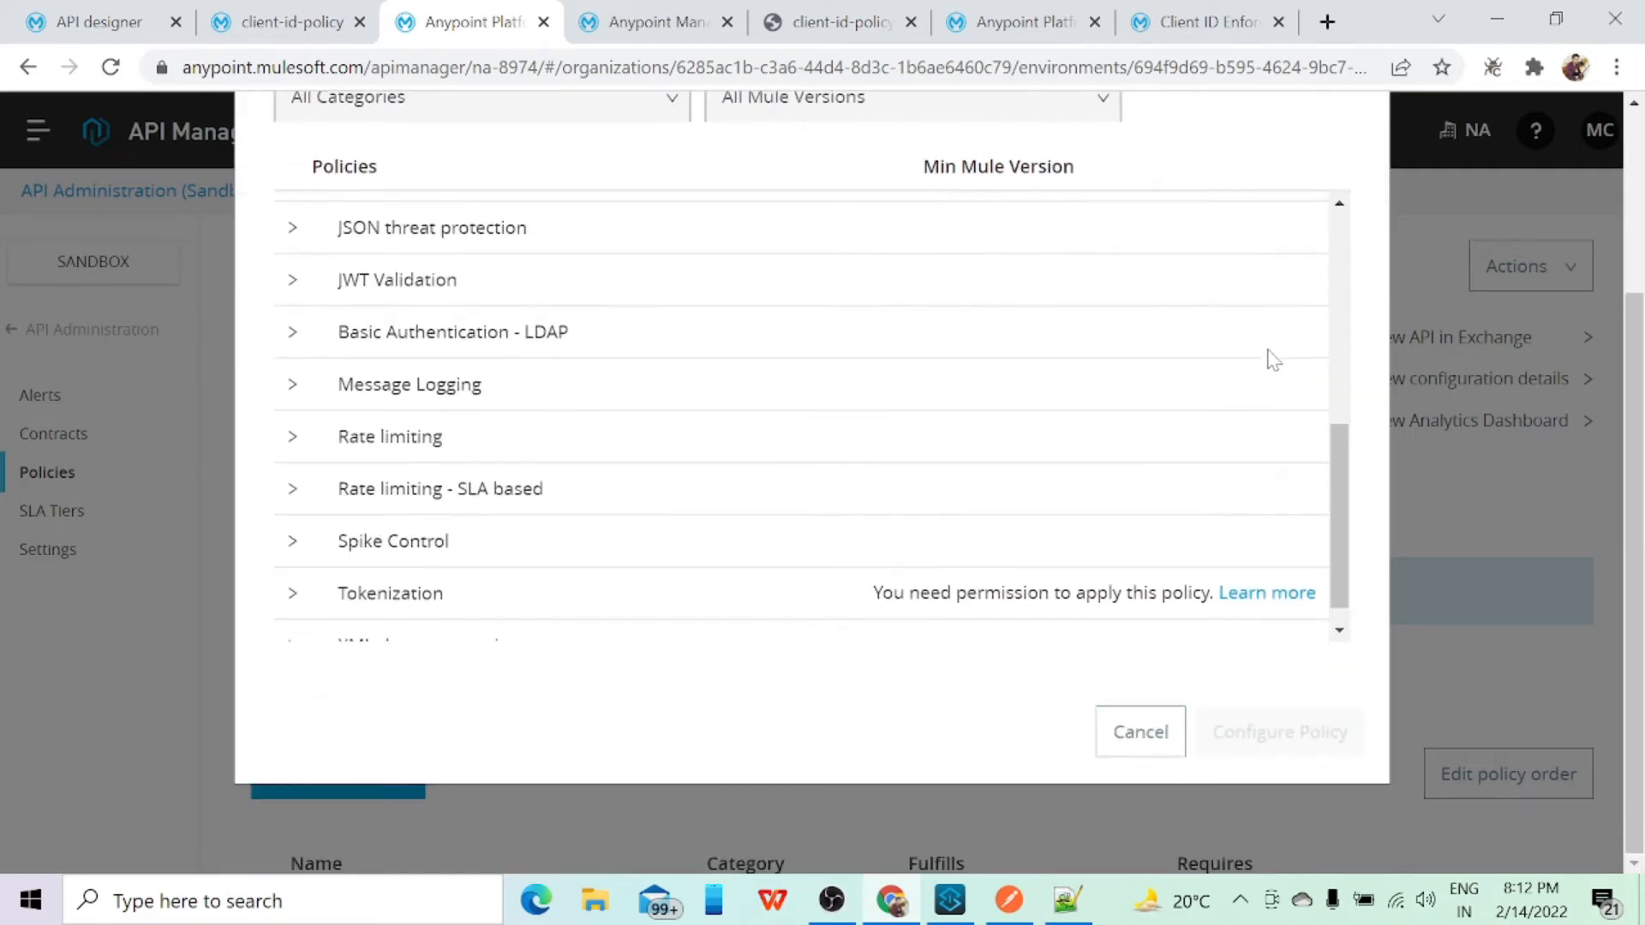
click(1148, 729)
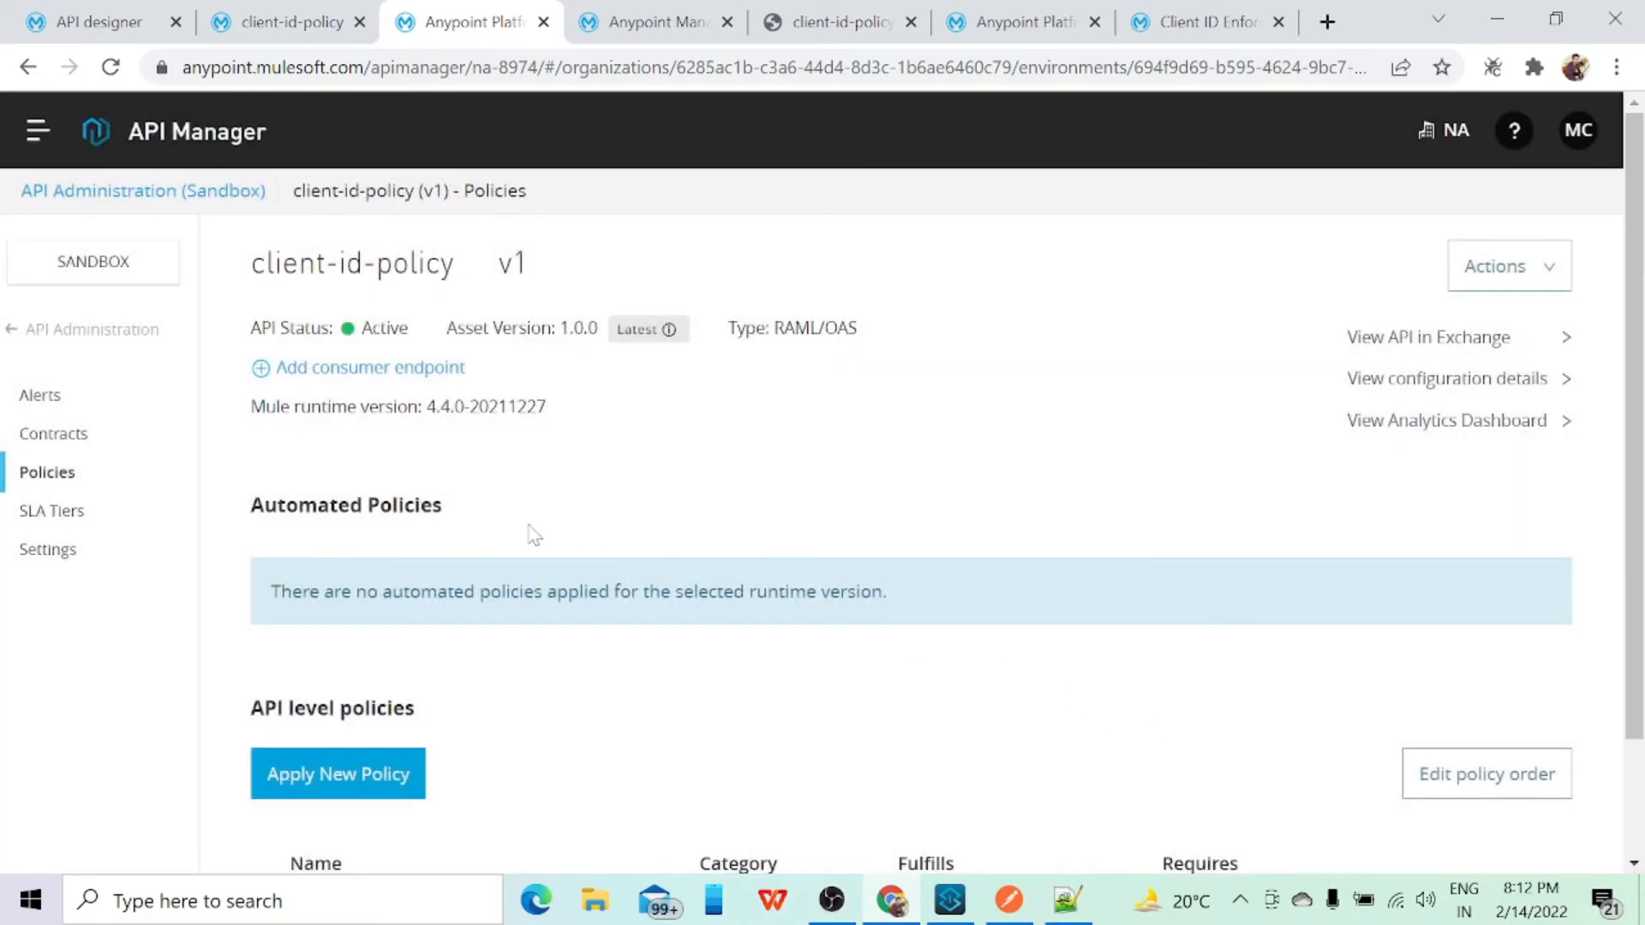